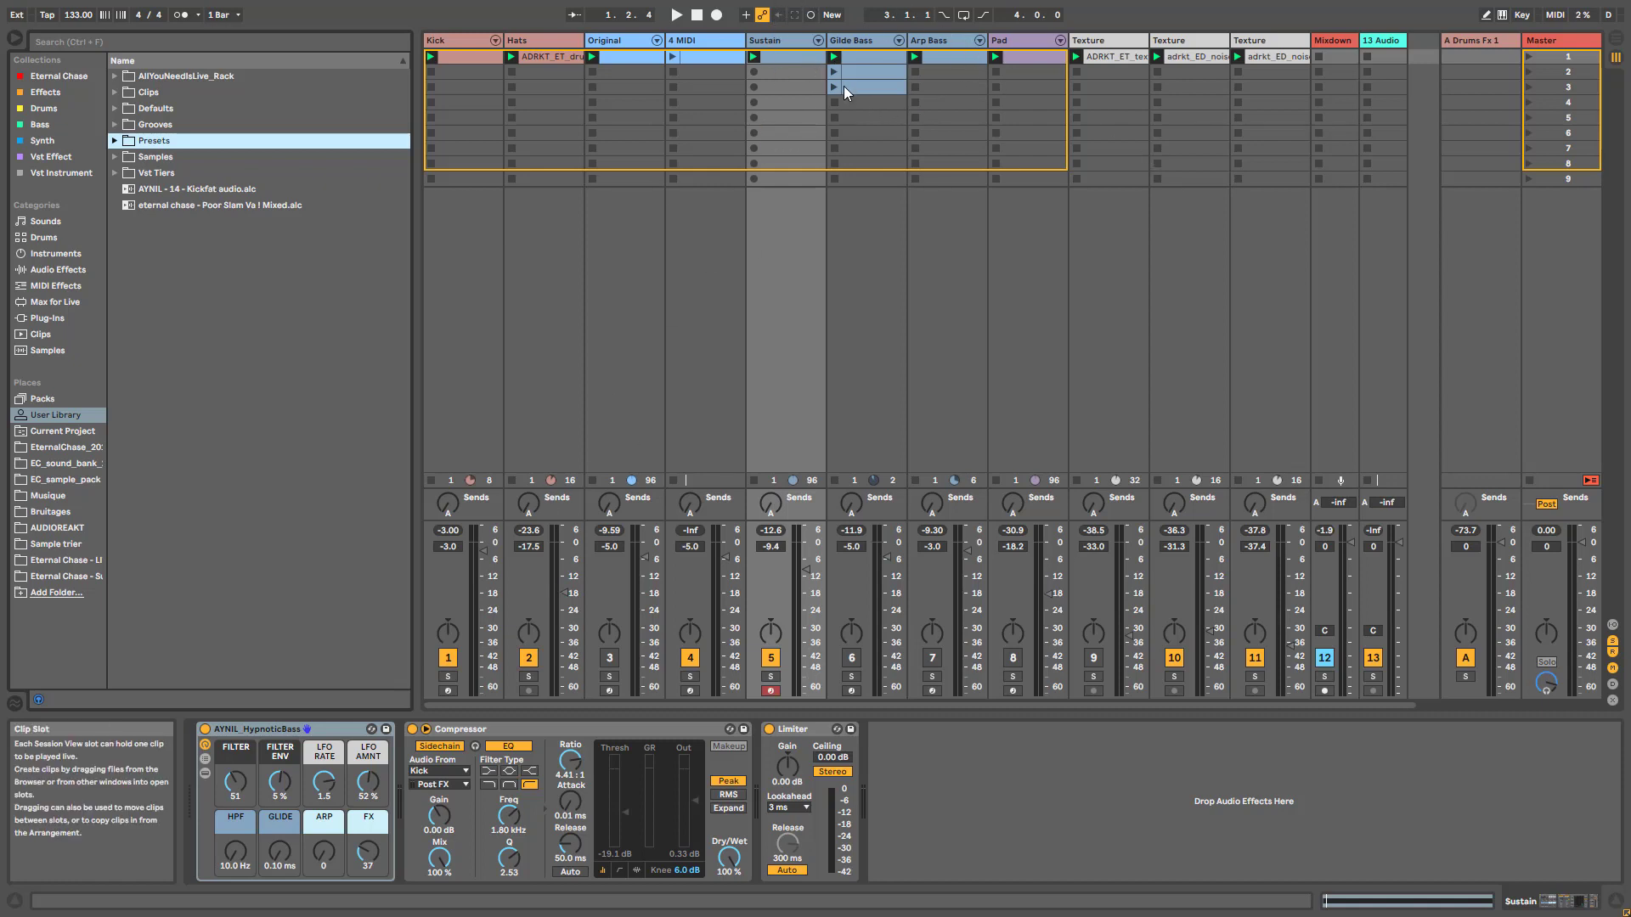
Step: Compare the AYNIL_HypnoticBass macro settings on the Sustain, Glide Bass and Arp Bass tracks
left_click(873, 43)
left_click(953, 42)
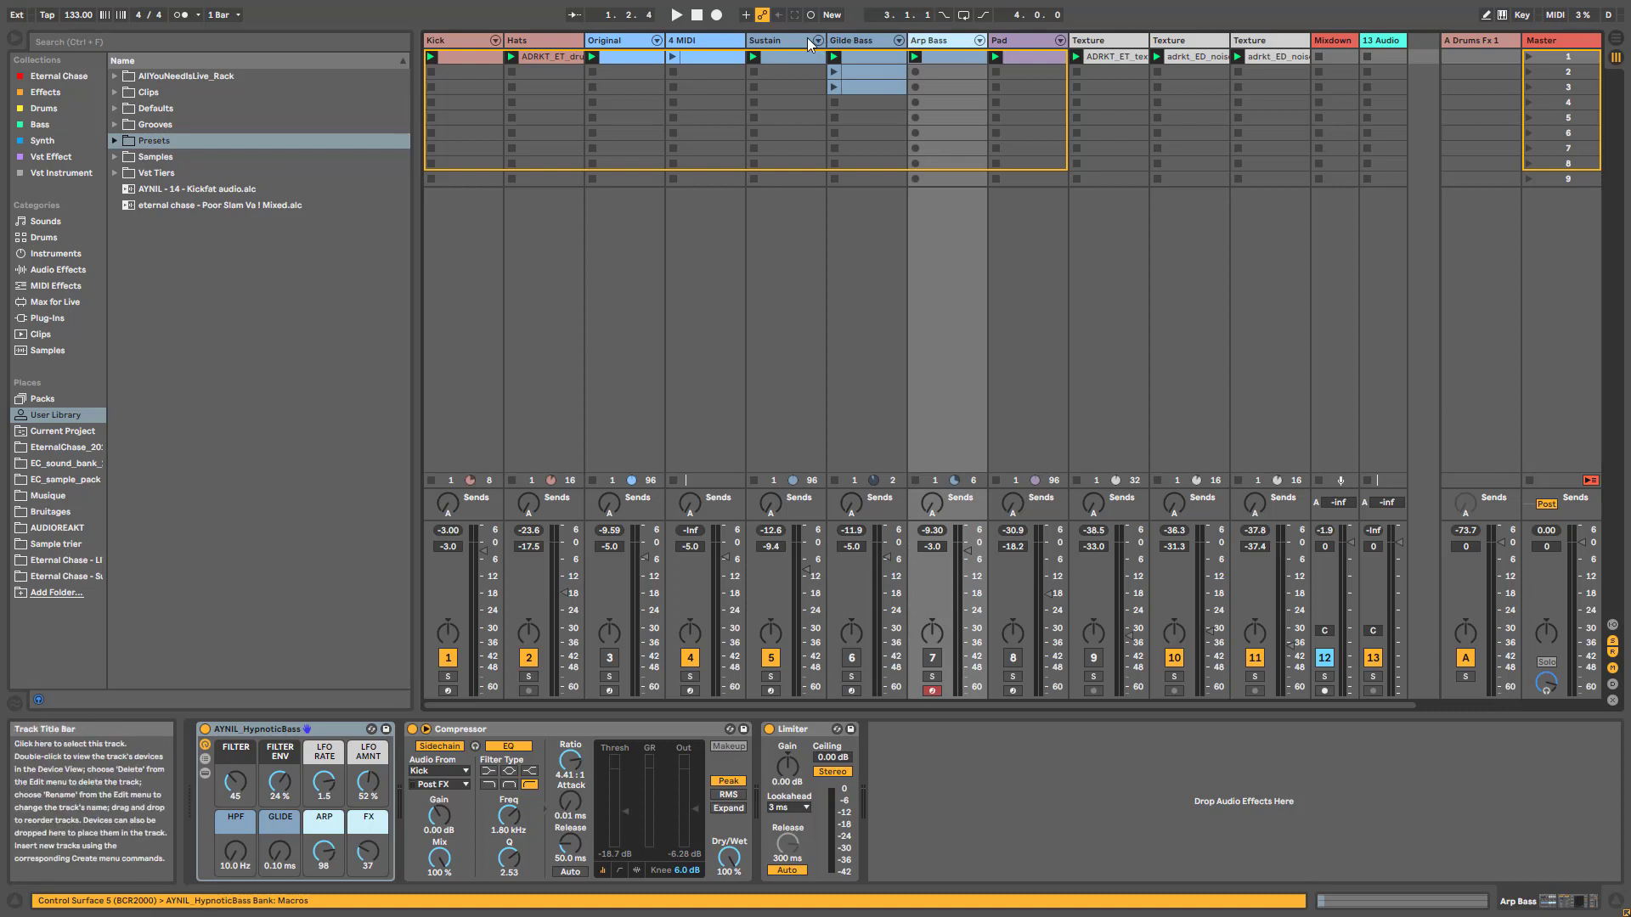
left_click(805, 42)
left_click(873, 43)
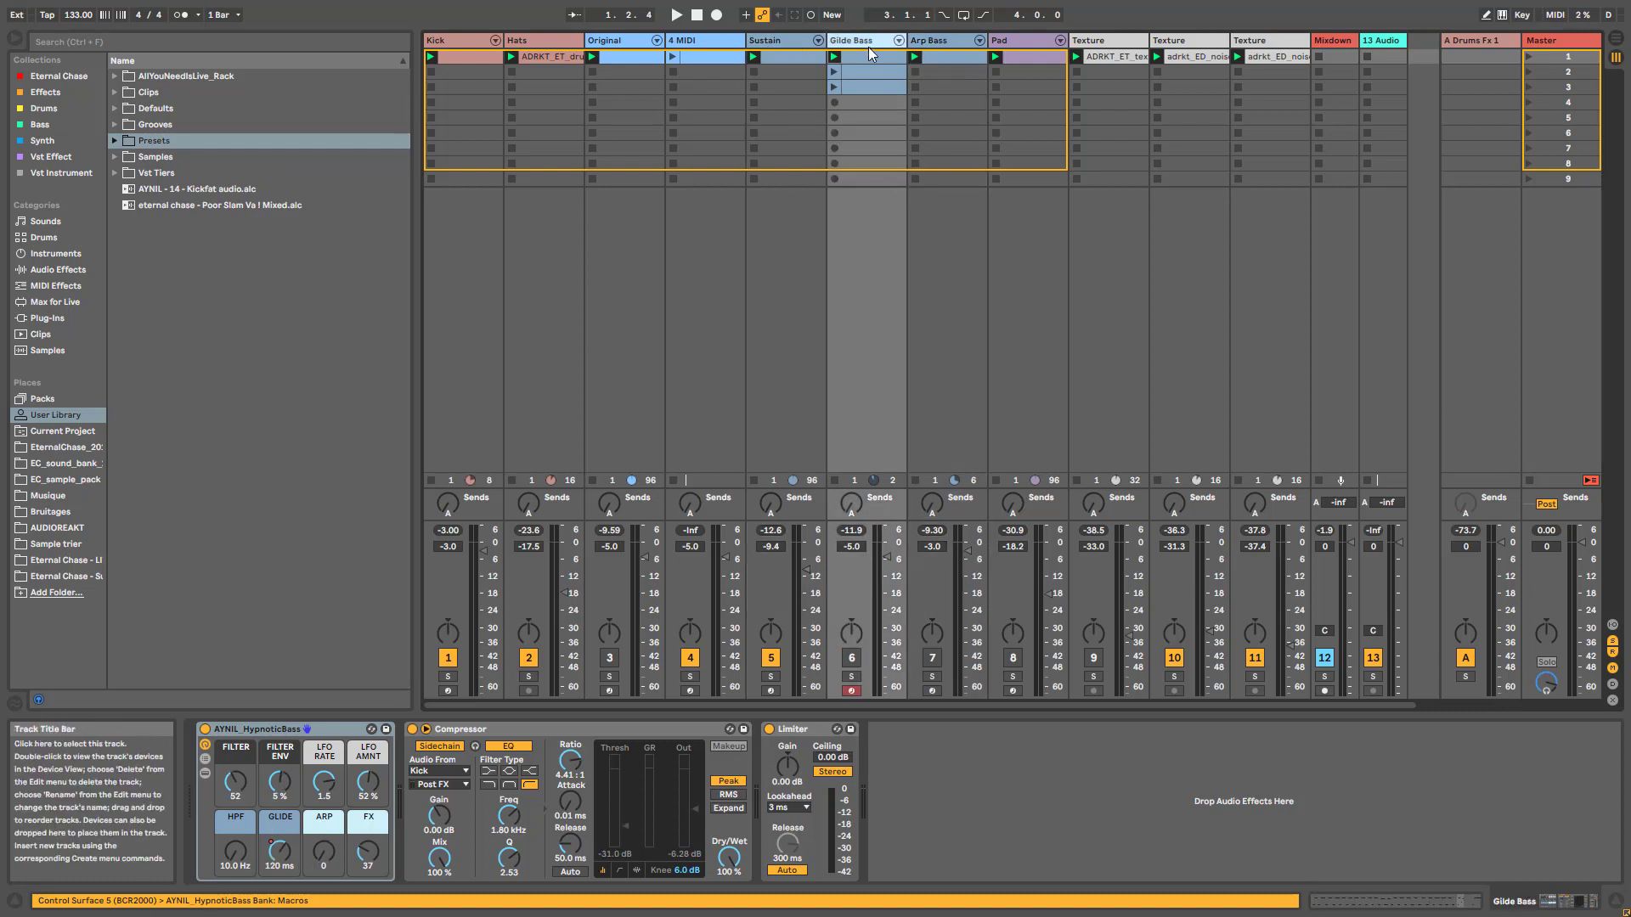
left_click(933, 48)
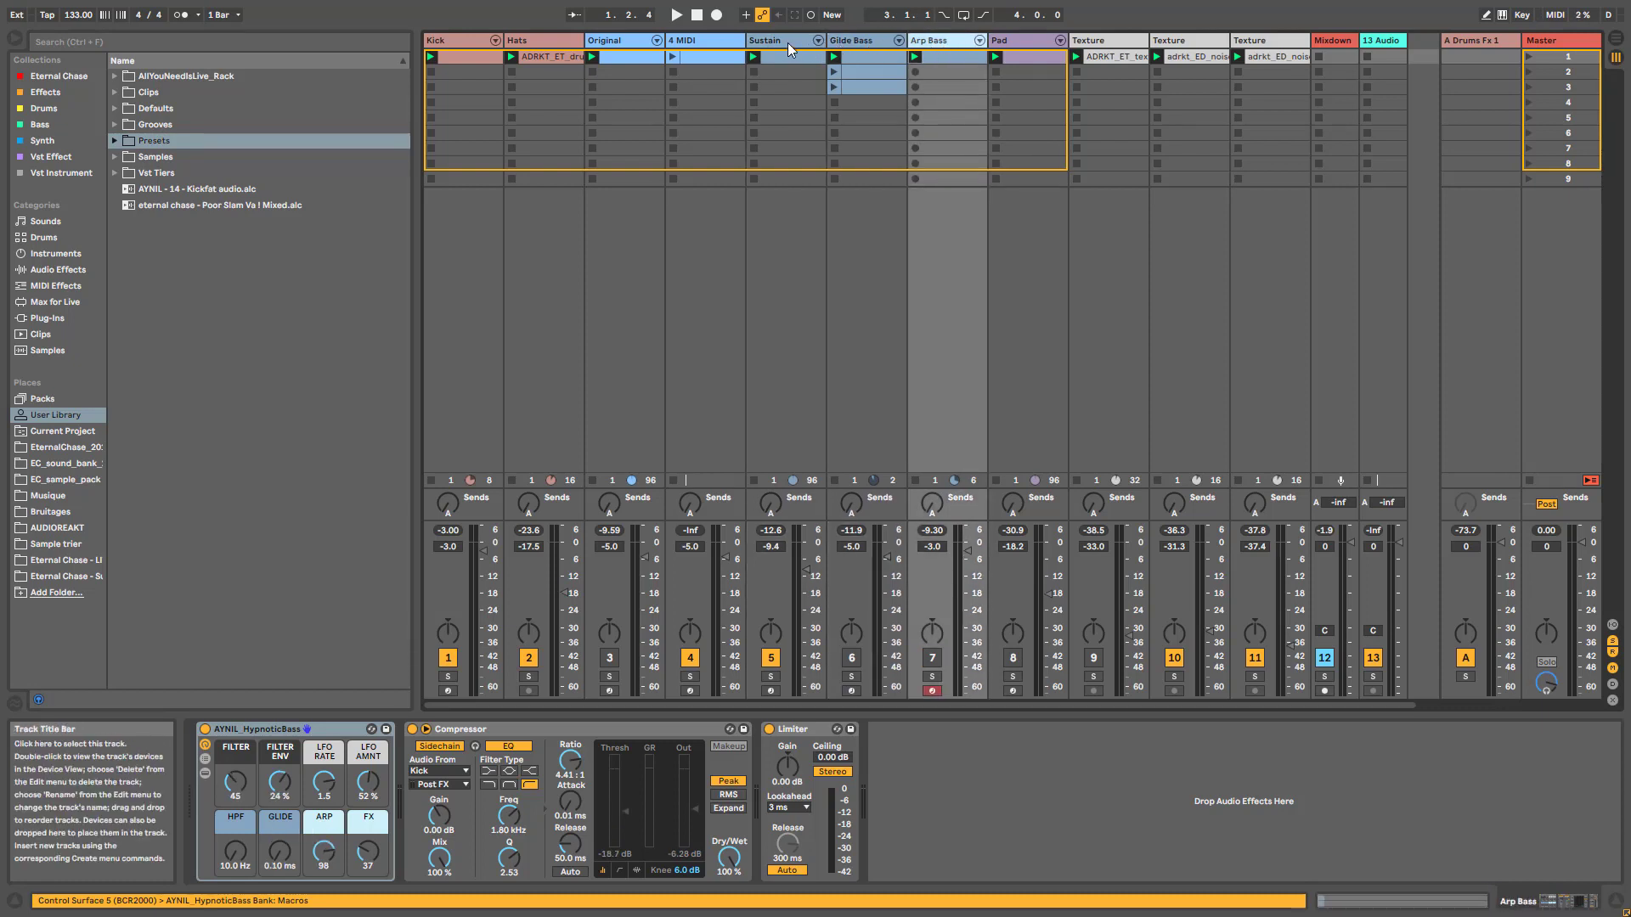
left_click(788, 44)
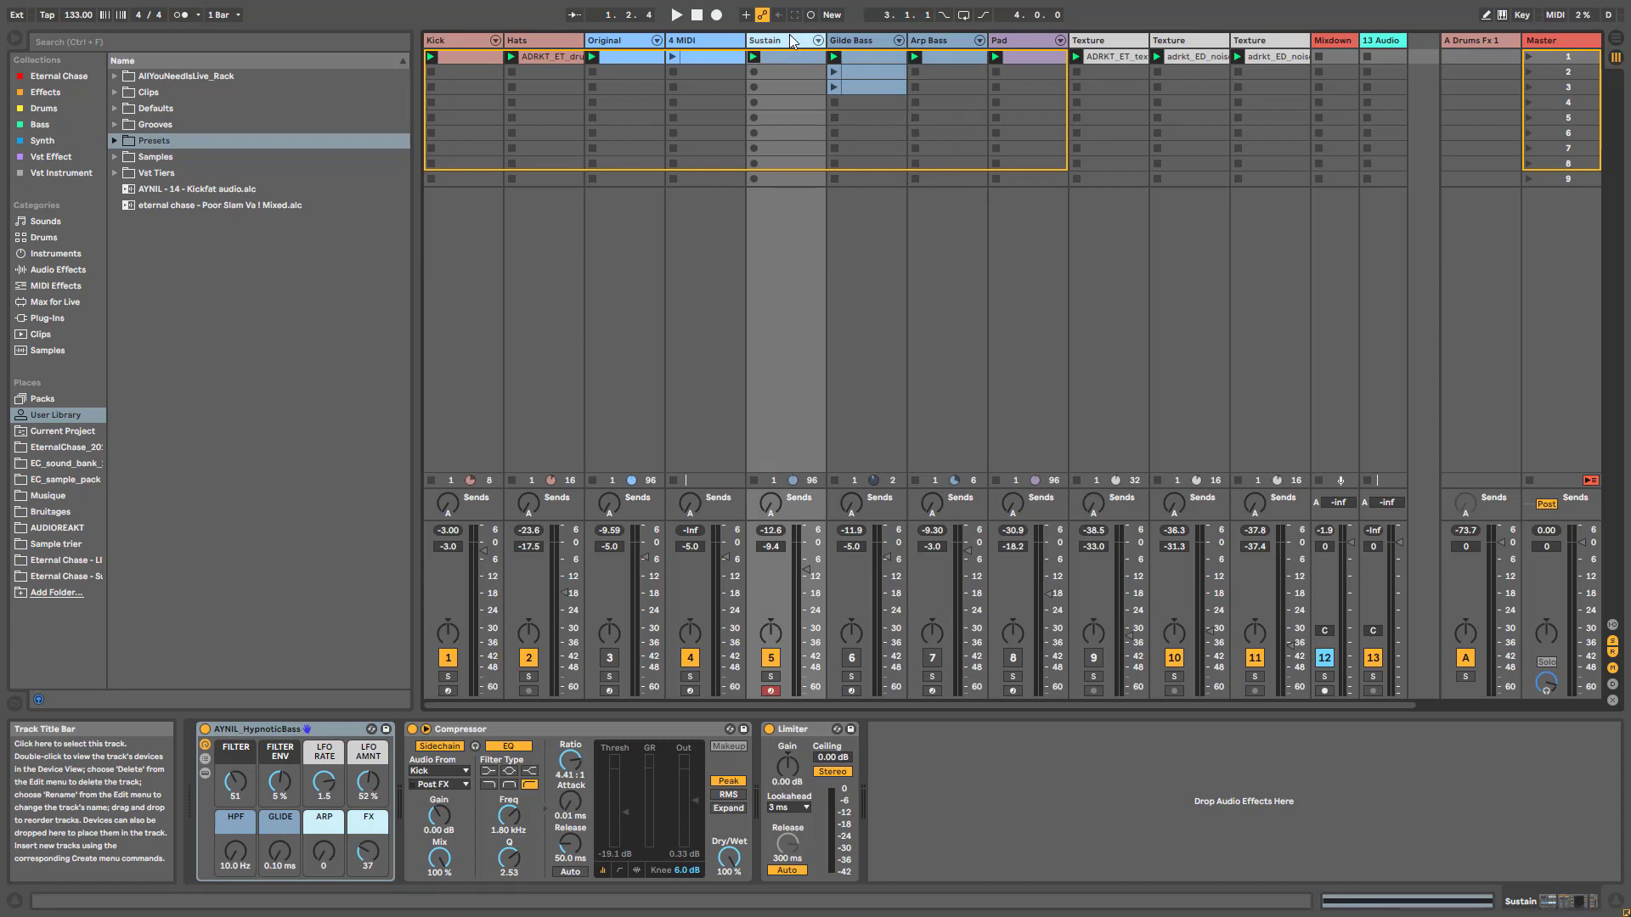
Step: Play the set and audition the Sustain, Glide Bass and Arp Bass tracks, launching the other Glide Bass clips along the way
key("space")
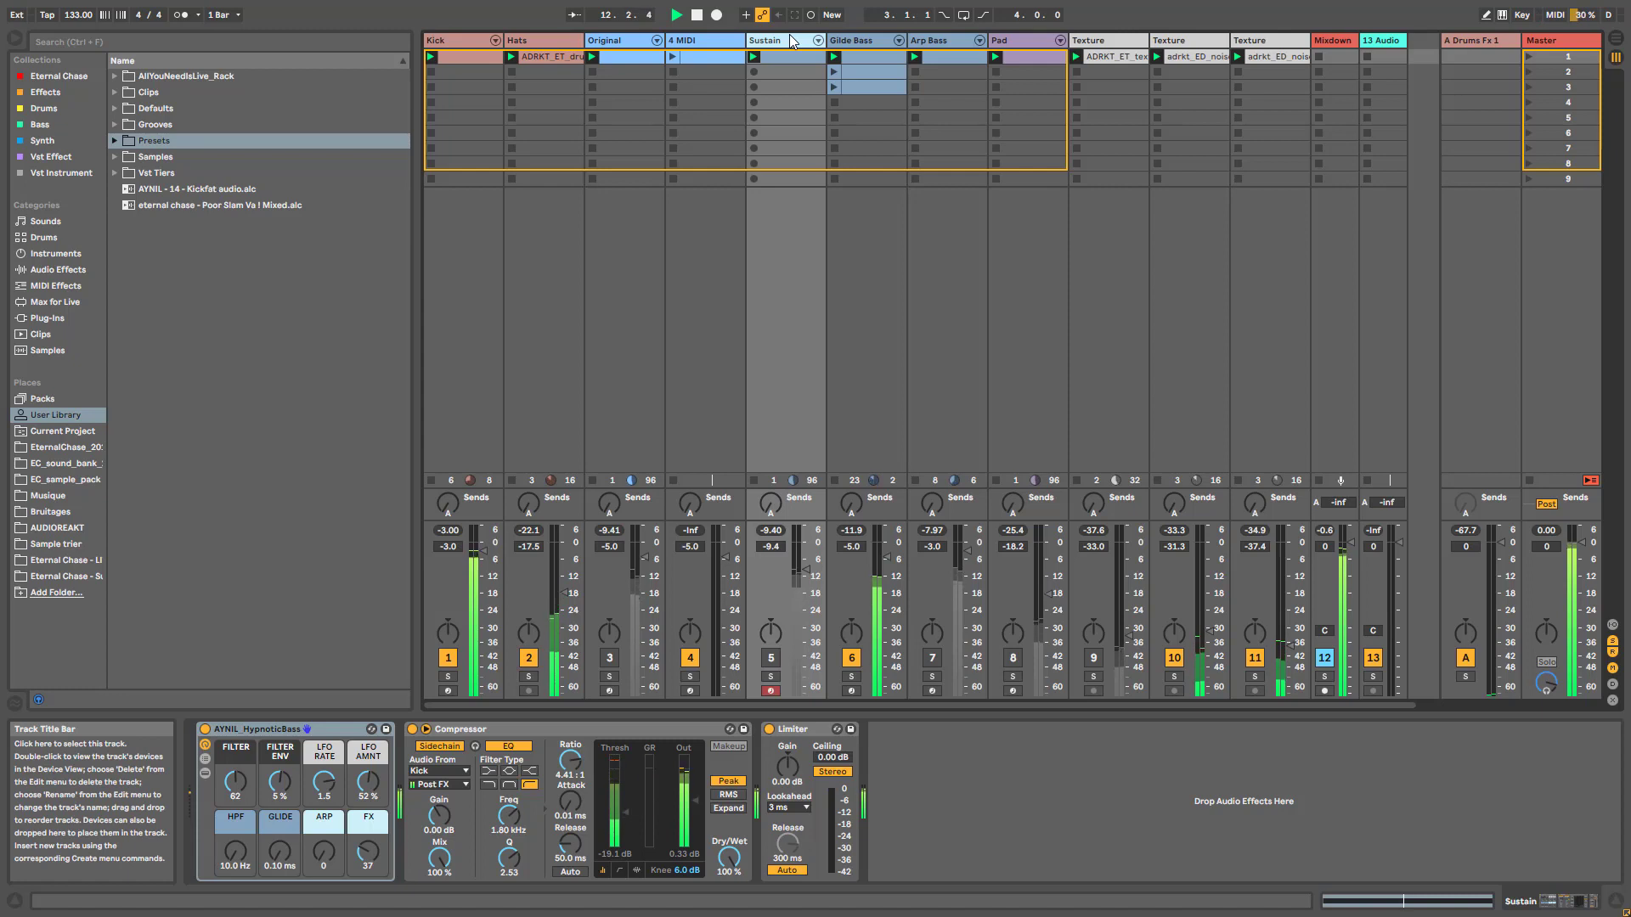
key("Right")
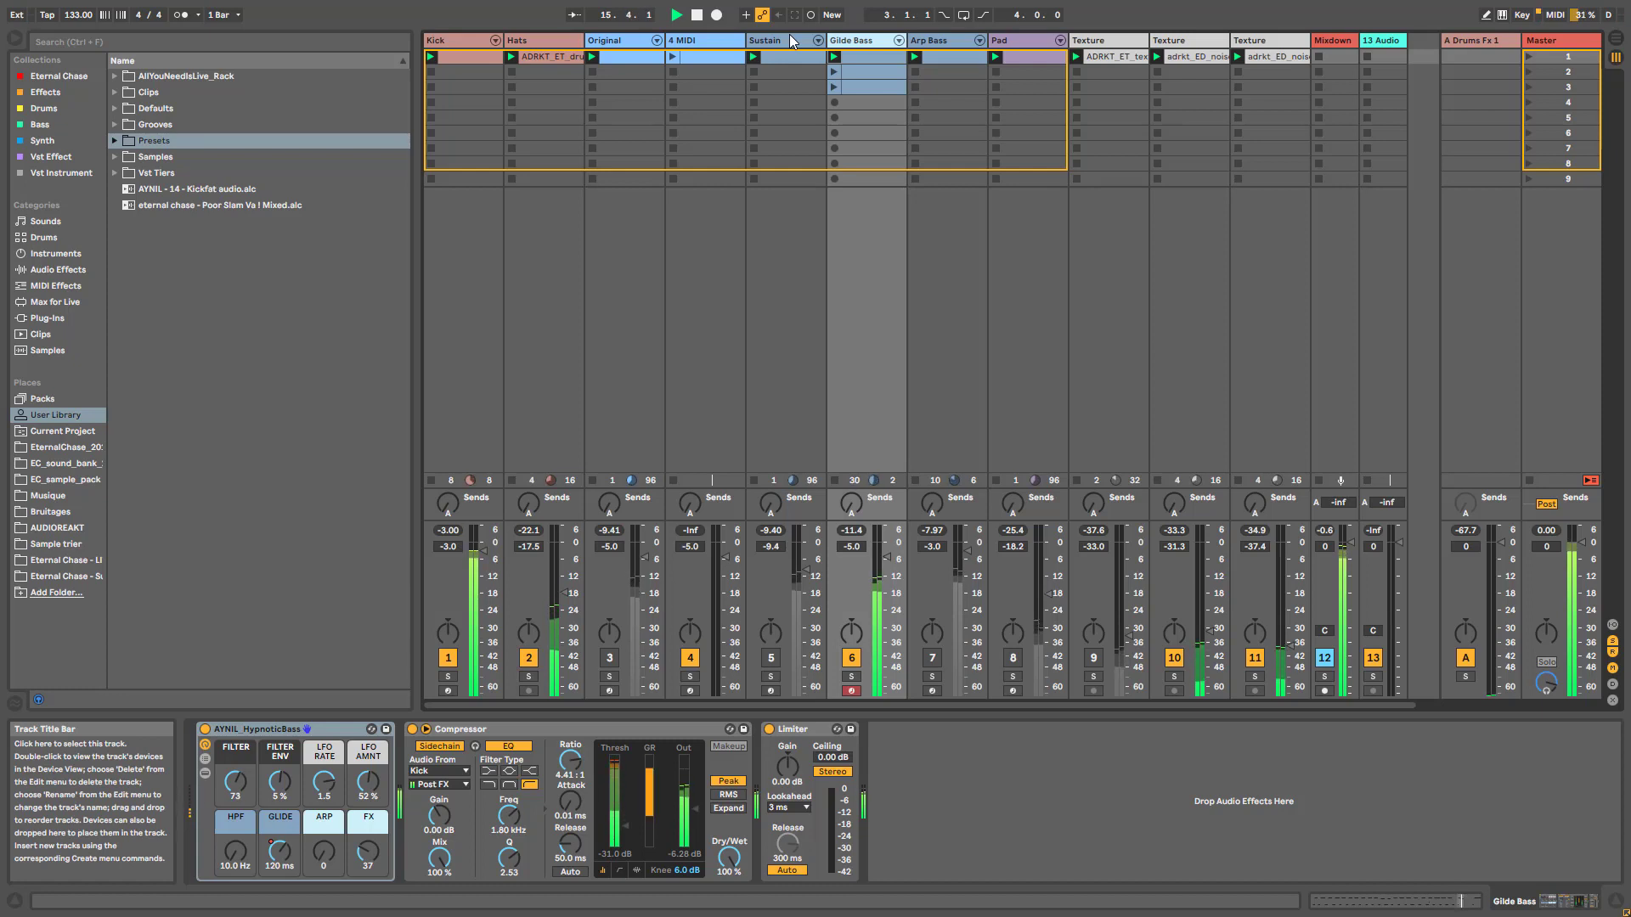
left_click(834, 73)
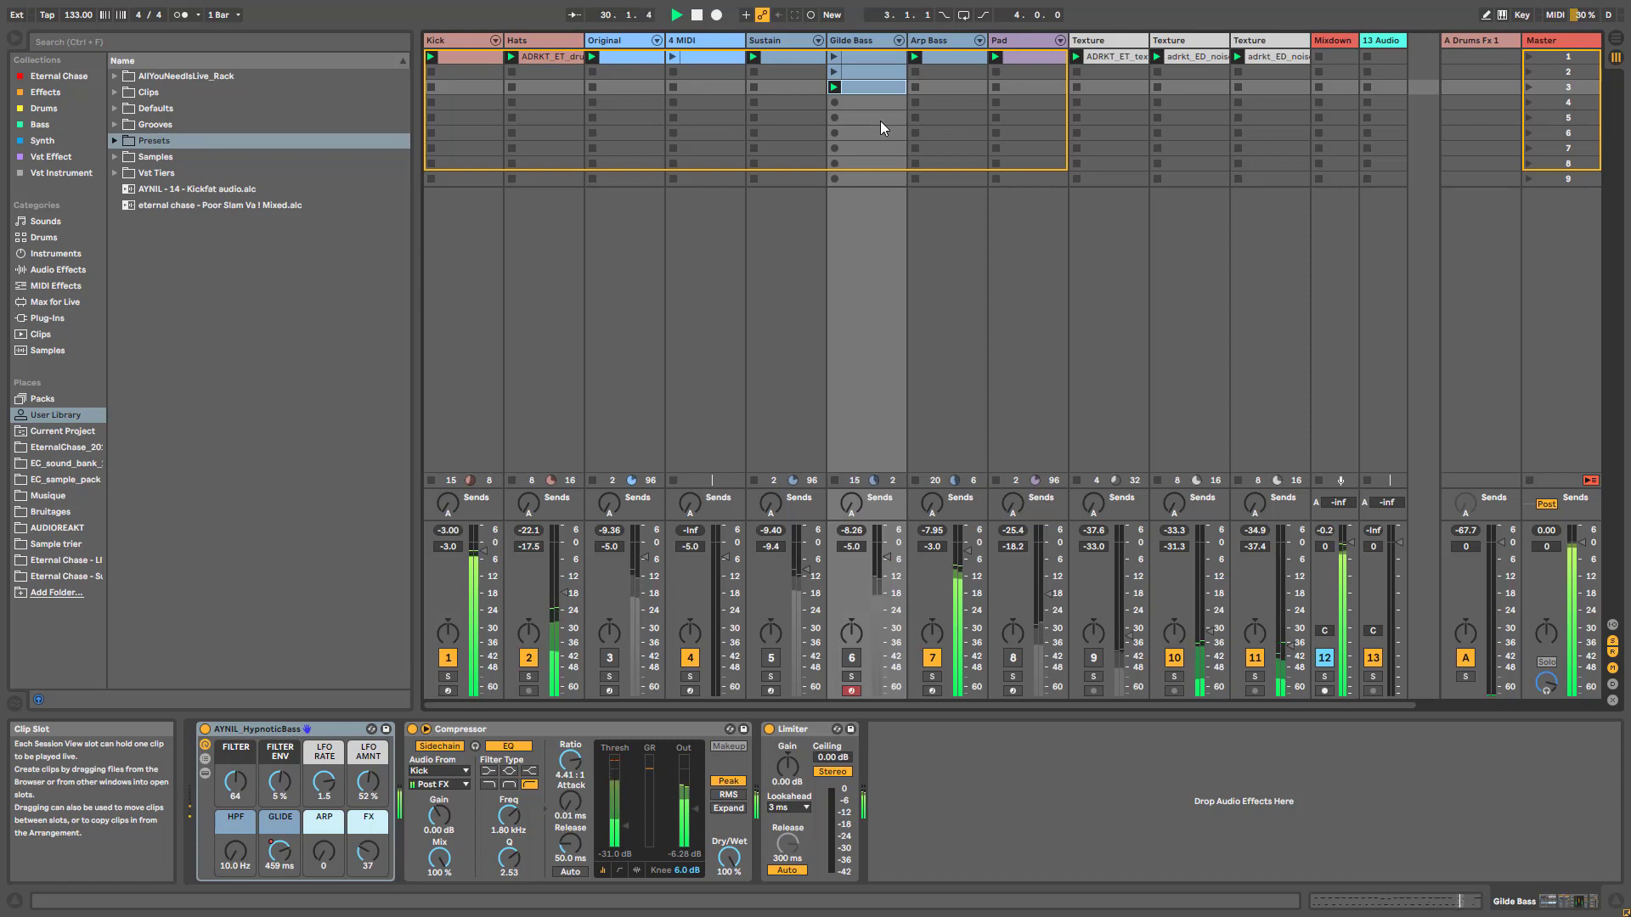
key("Right")
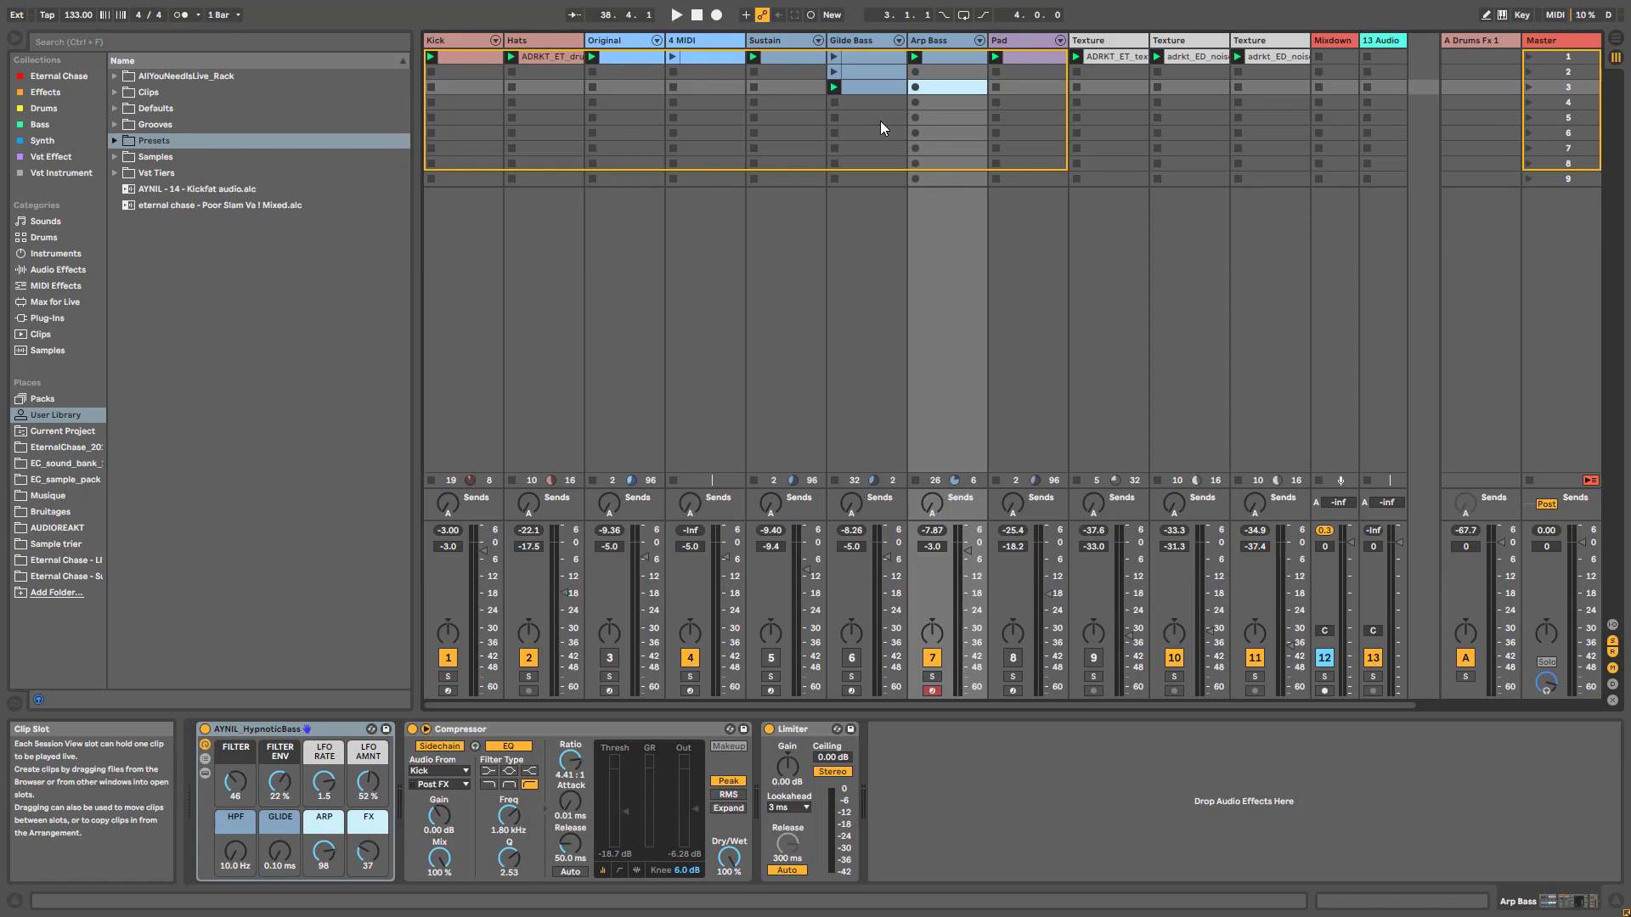
Step: Load the Operator instrument onto the empty 4 MIDI track
left_click(701, 43)
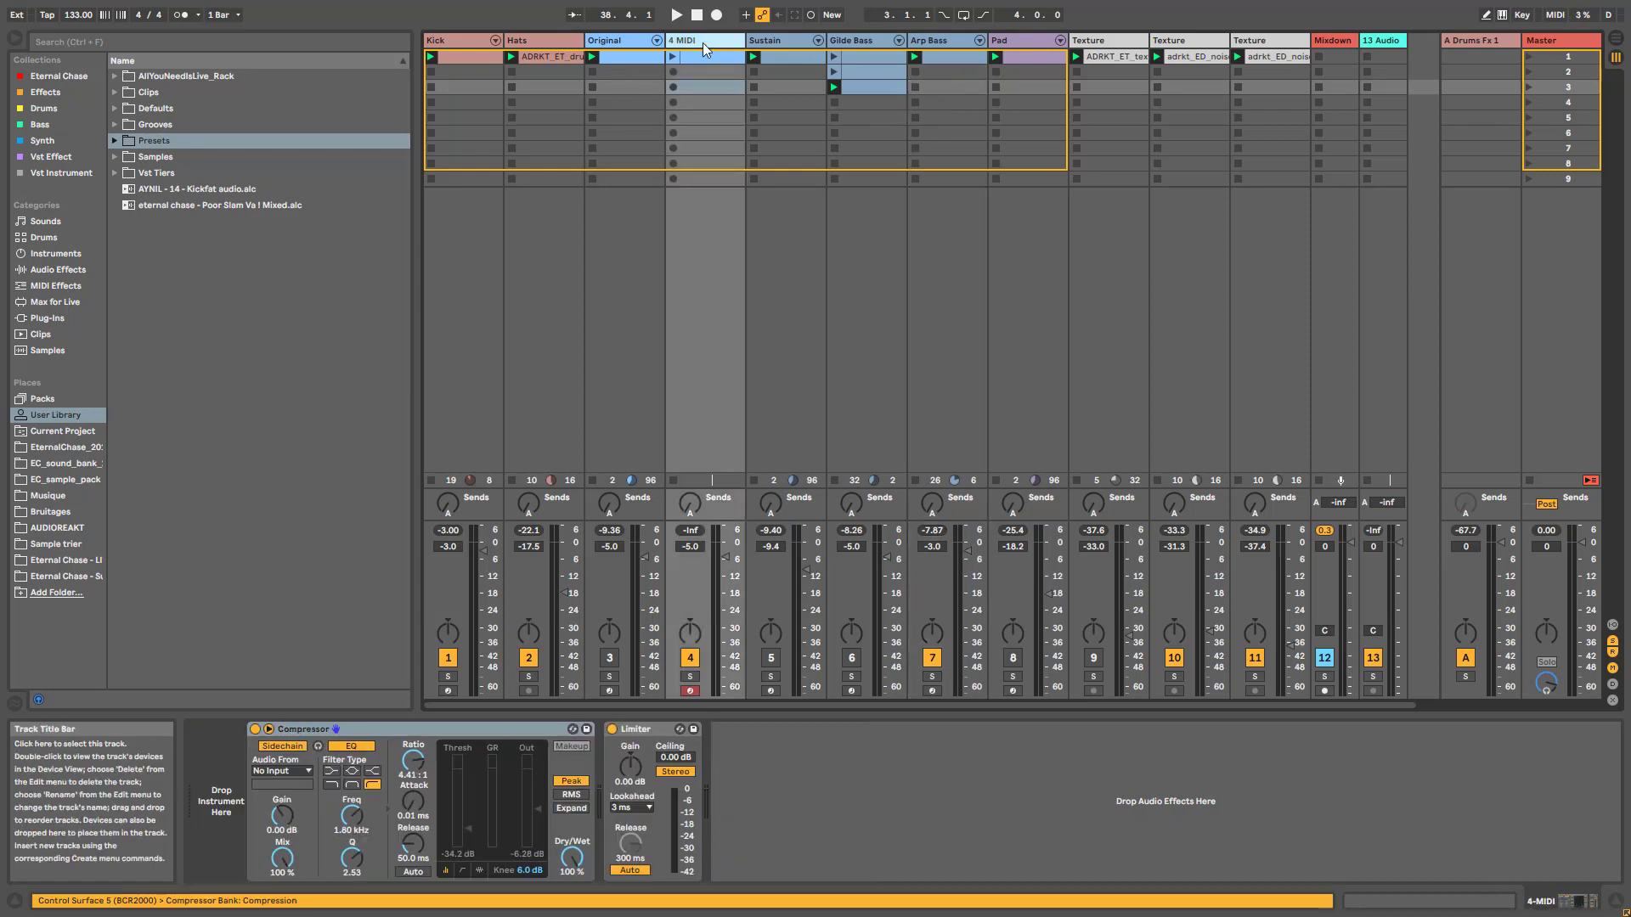
left_click(53, 287)
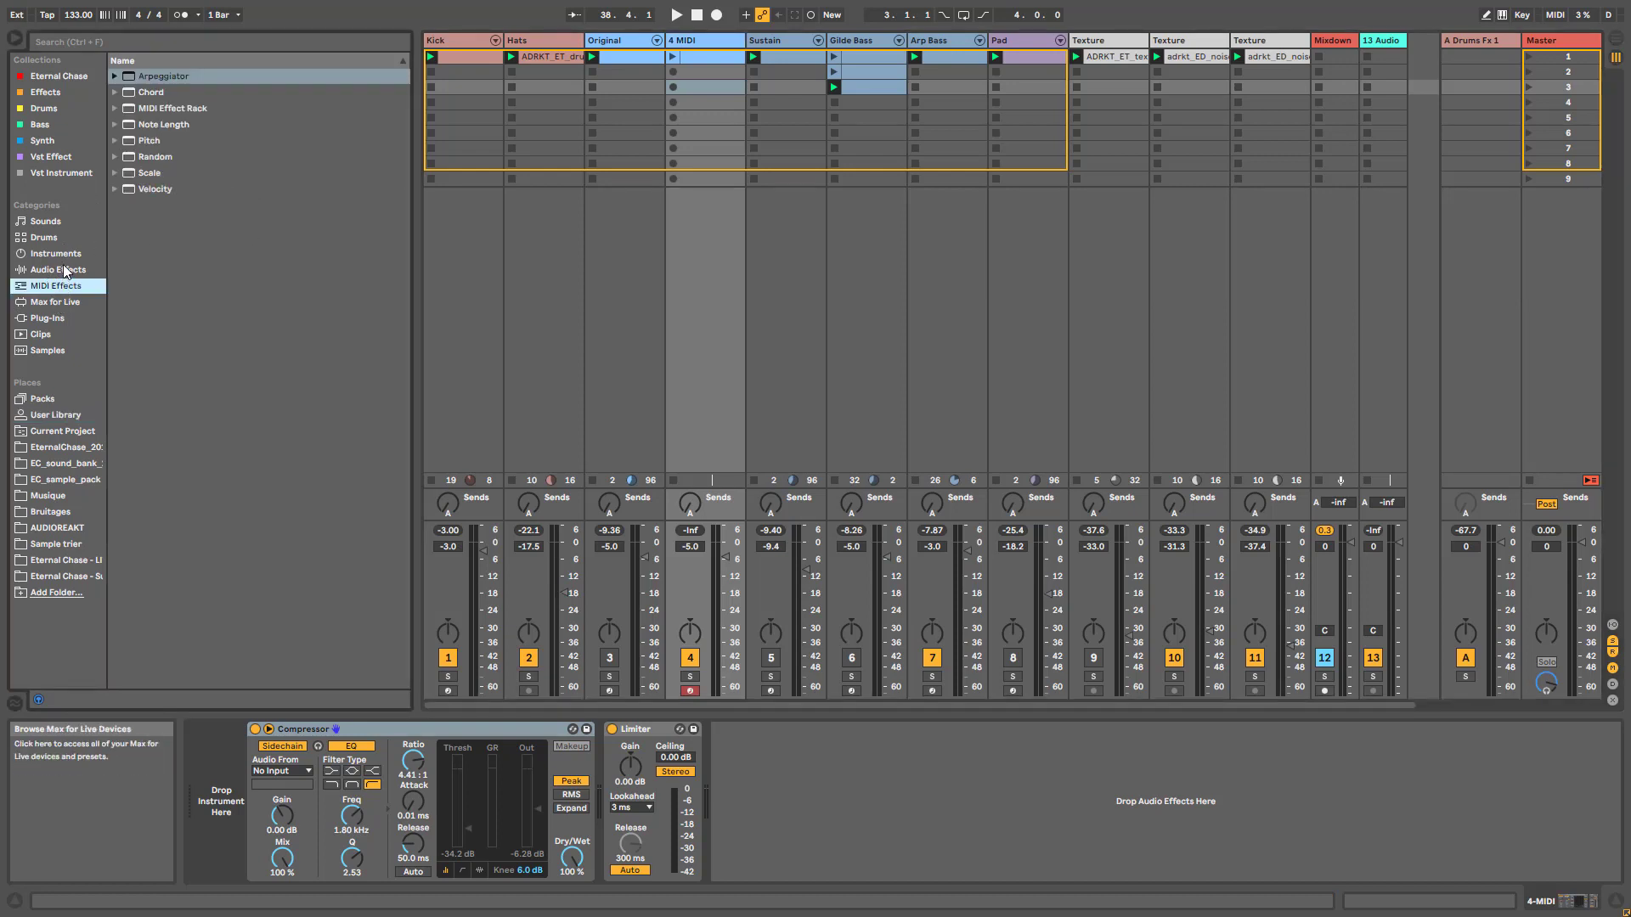
left_click(57, 270)
left_click(61, 255)
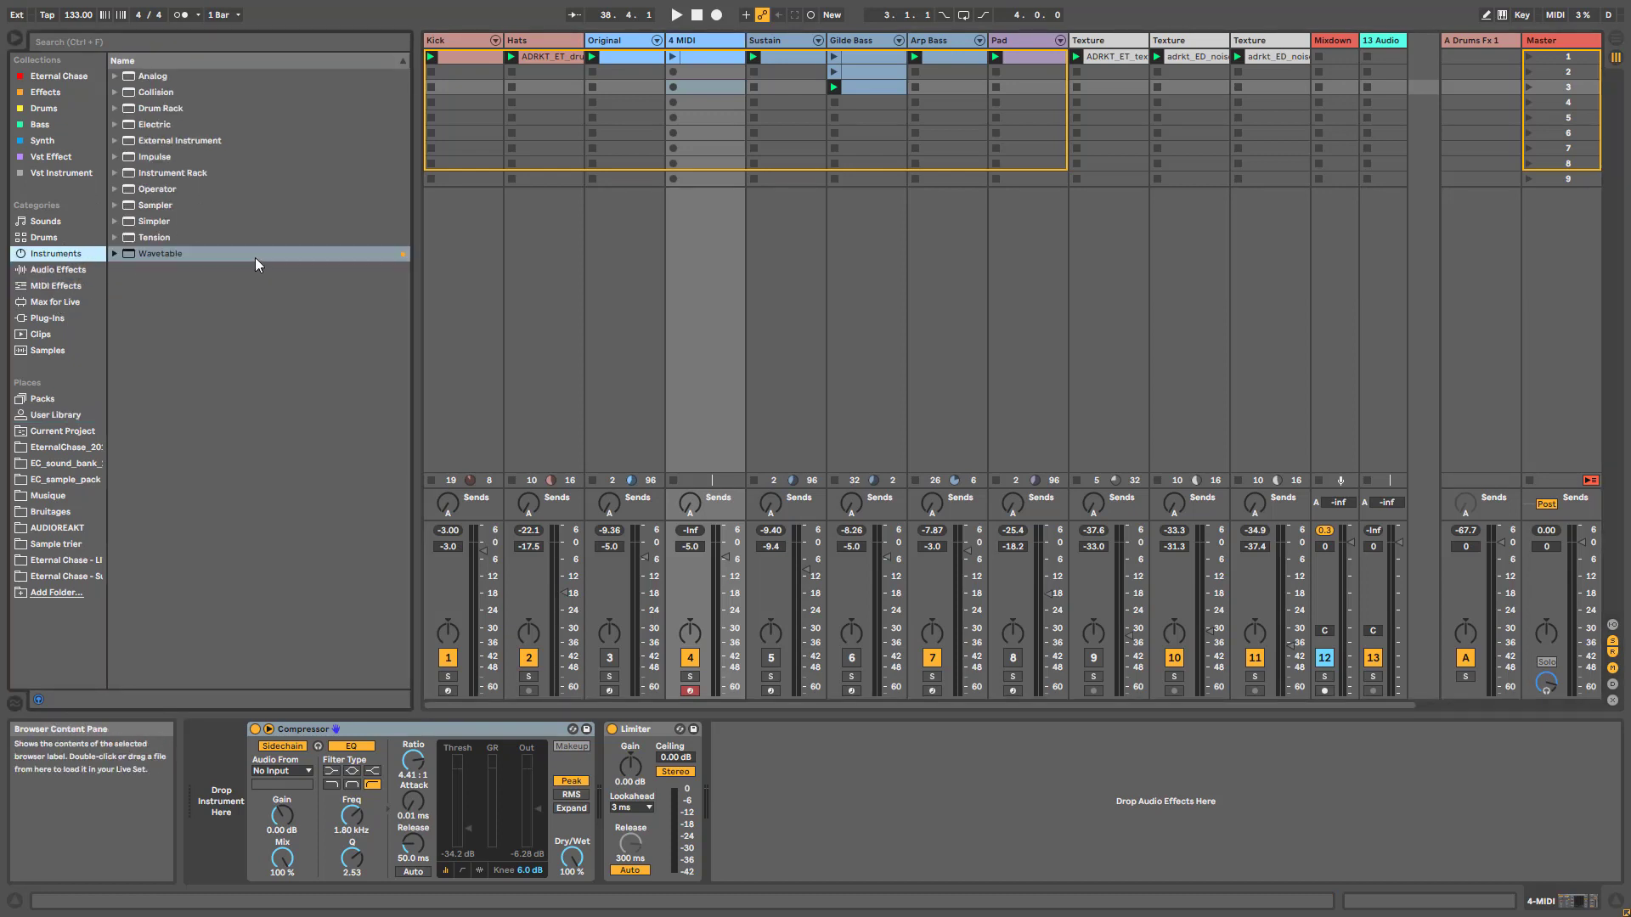
left_click(166, 189)
double_click(165, 190)
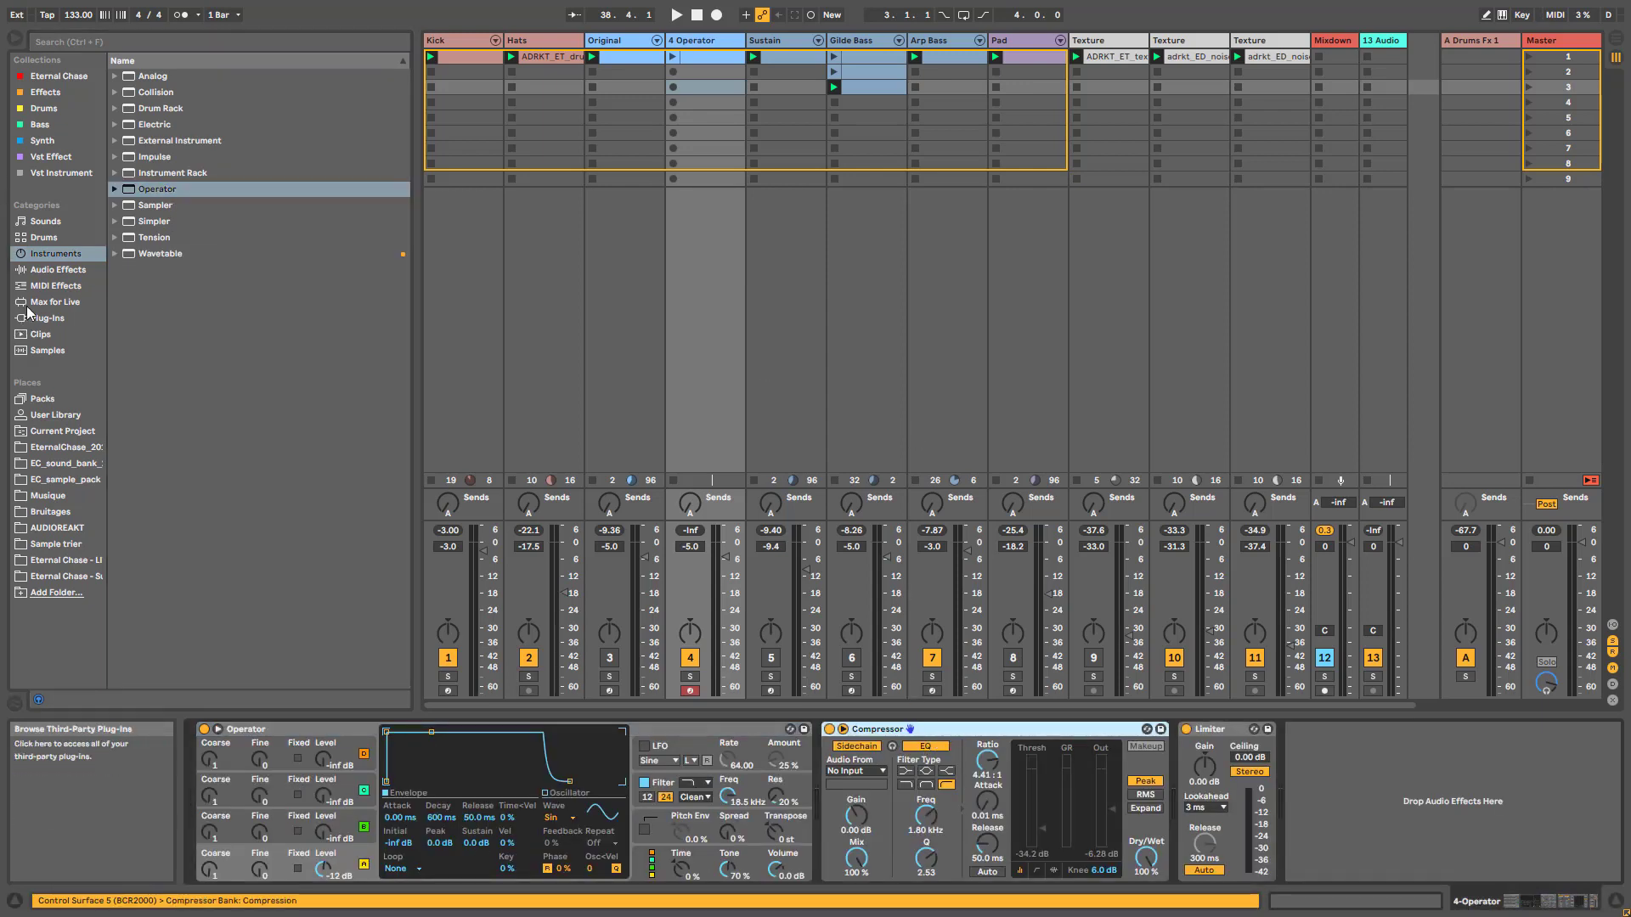
Step: Insert a Saturator right after Operator with 6.75 dB of drive, and reset the track volume to 0 dB
left_click(58, 270)
left_click_drag(196, 599, 775, 770)
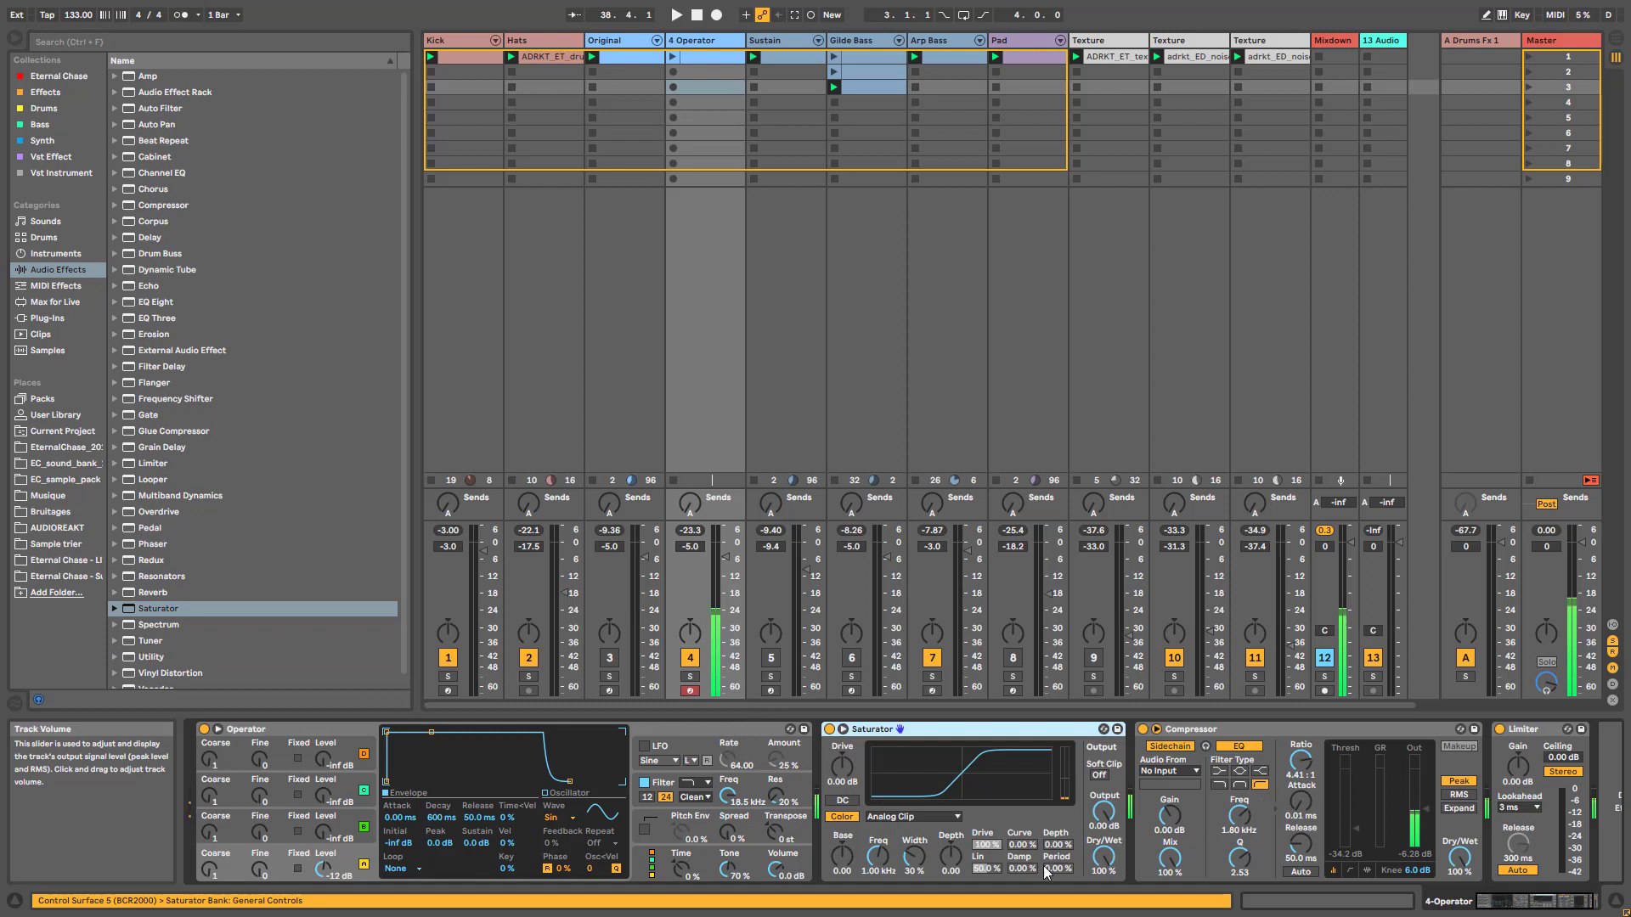
left_click_drag(842, 767, 841, 739)
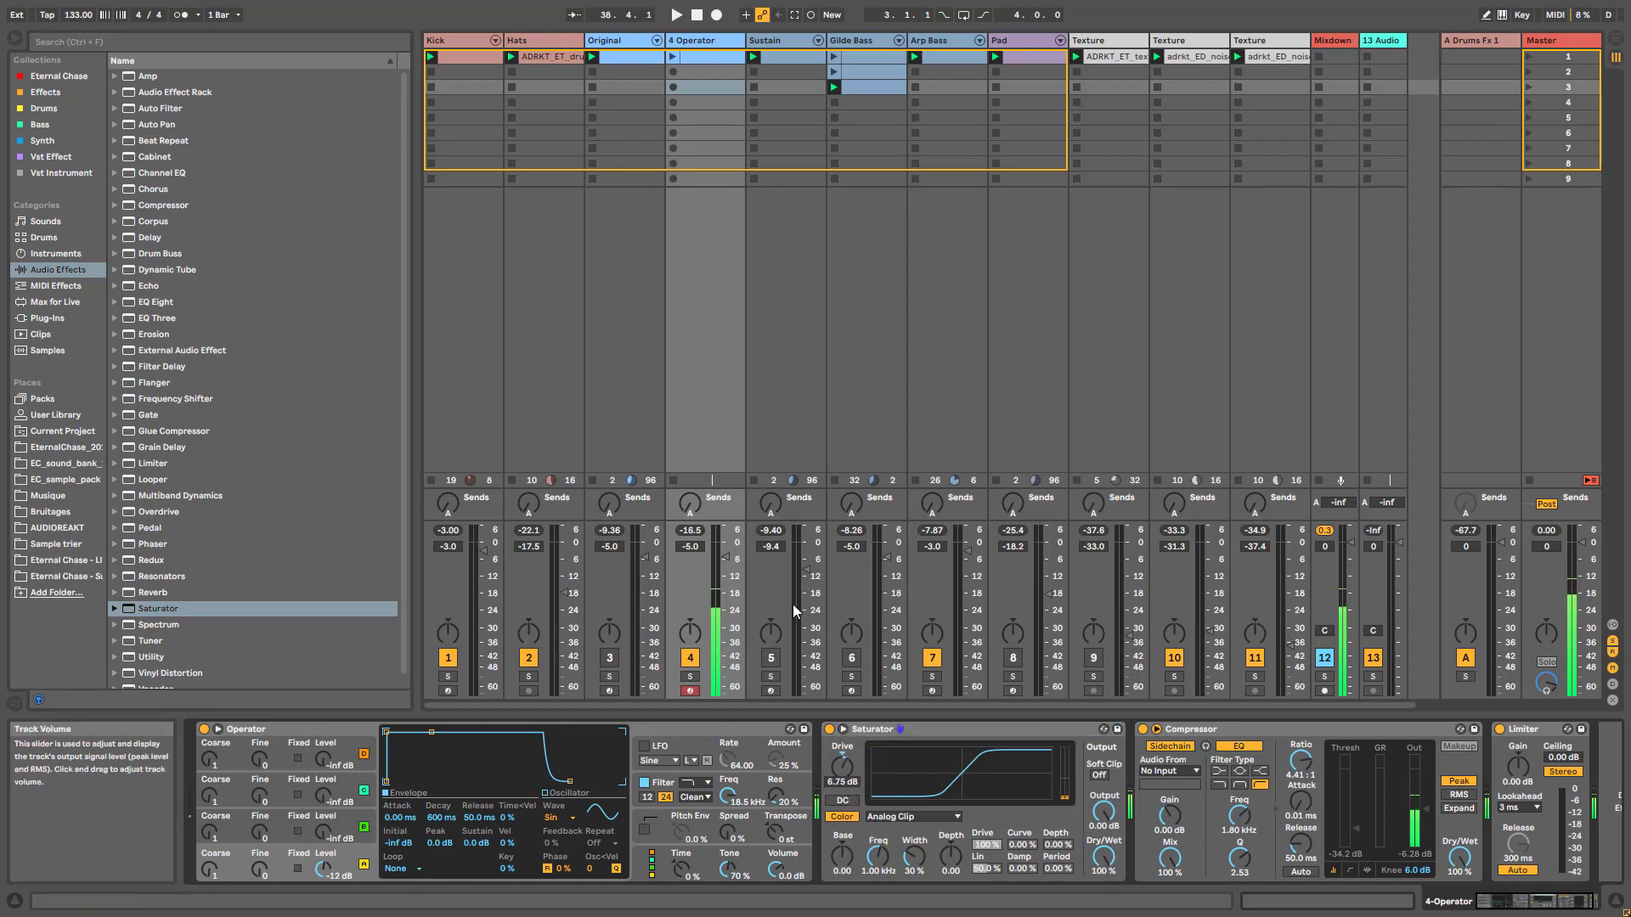
double_click(725, 558)
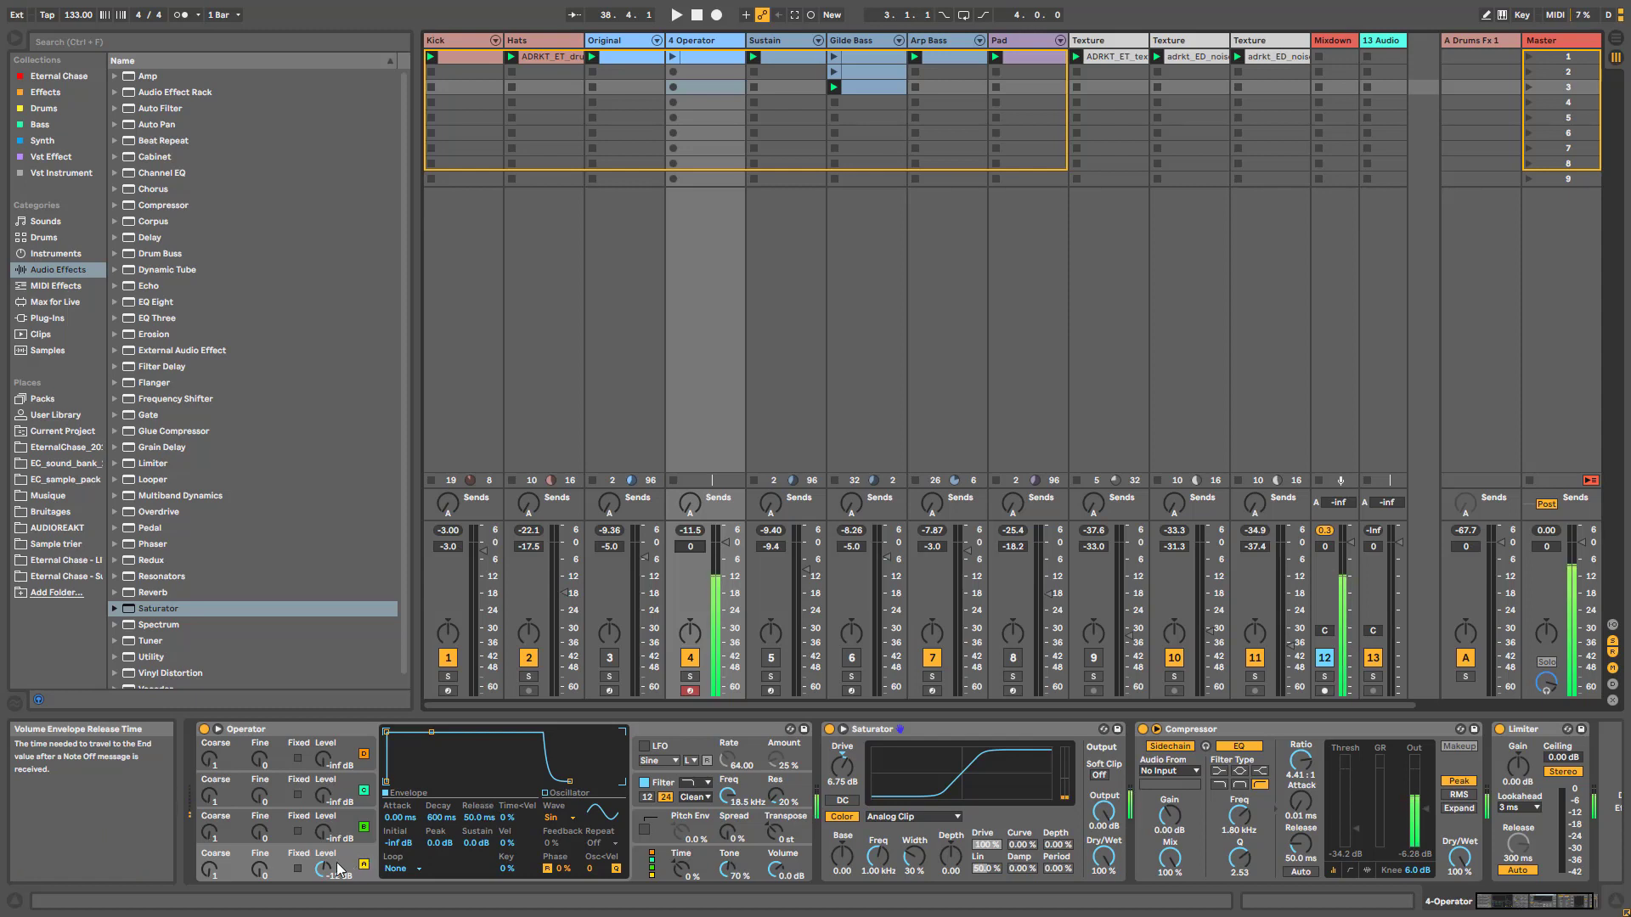
Step: Set Operator's algorithm to the layout just before the all-parallel one, with three oscillators side by side, and return to oscillator A's settings
left_click(651, 866)
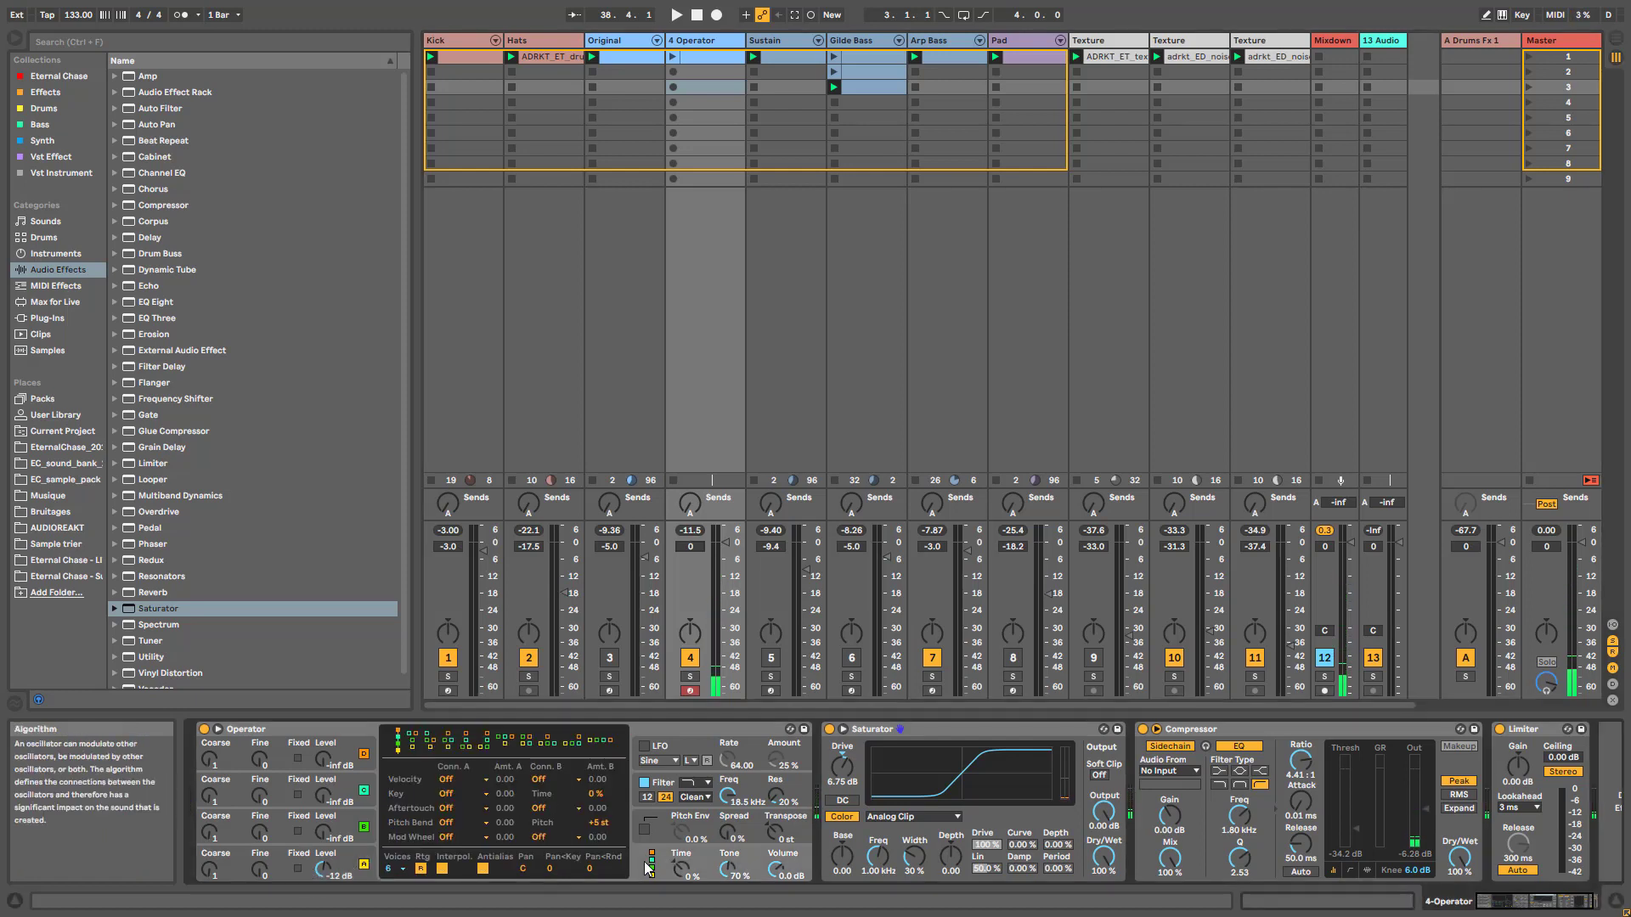
left_click(603, 744)
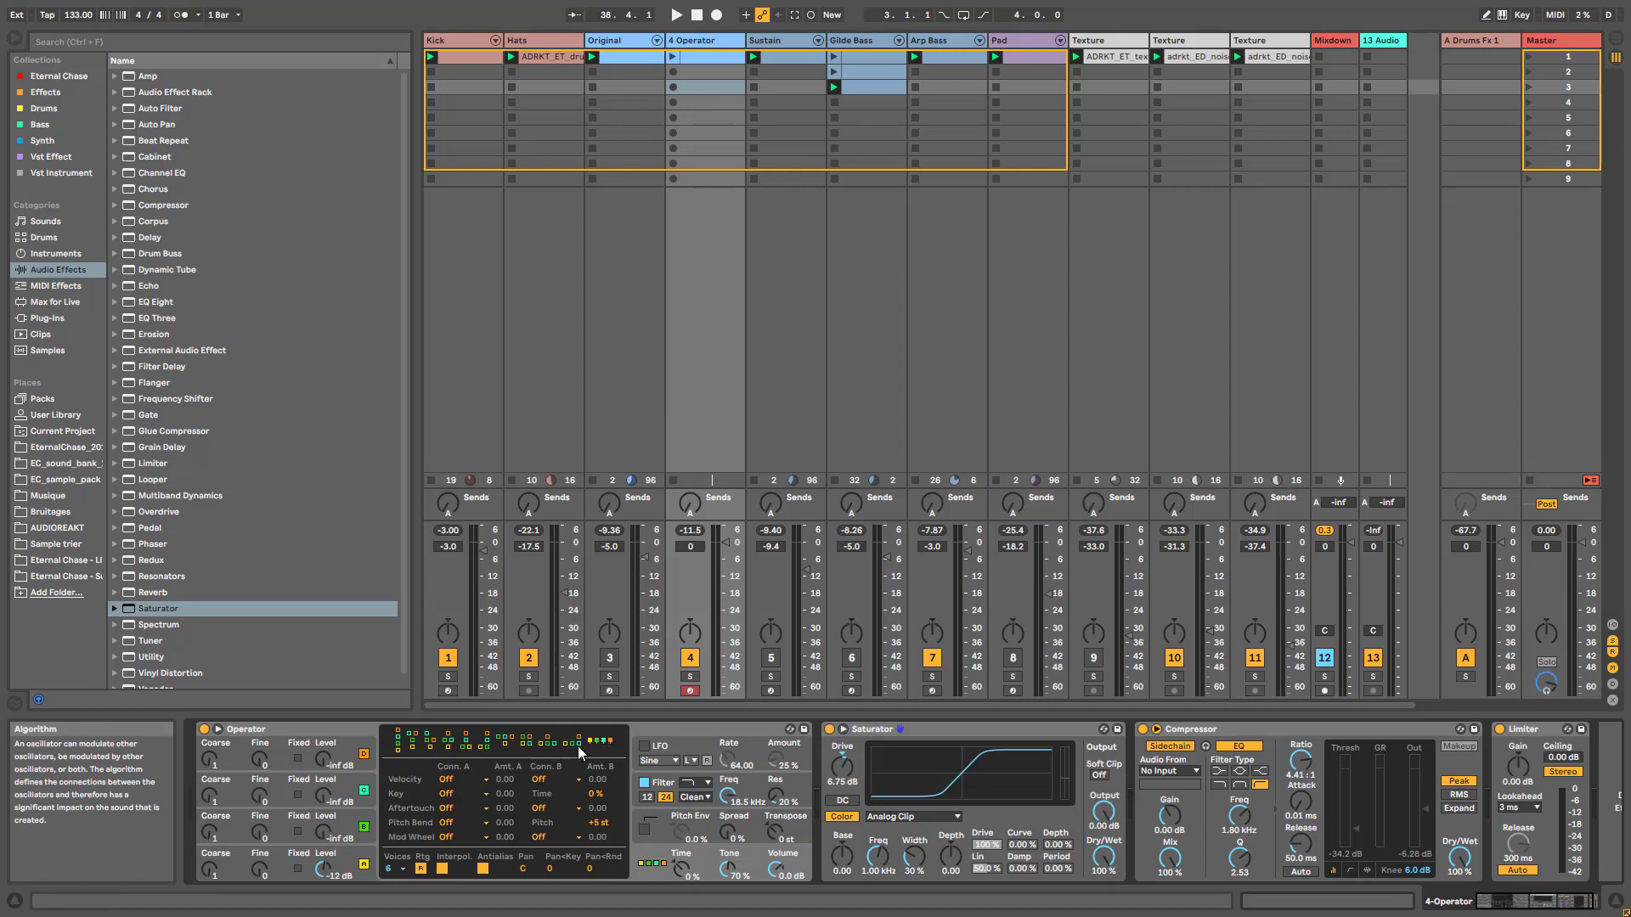
left_click(580, 752)
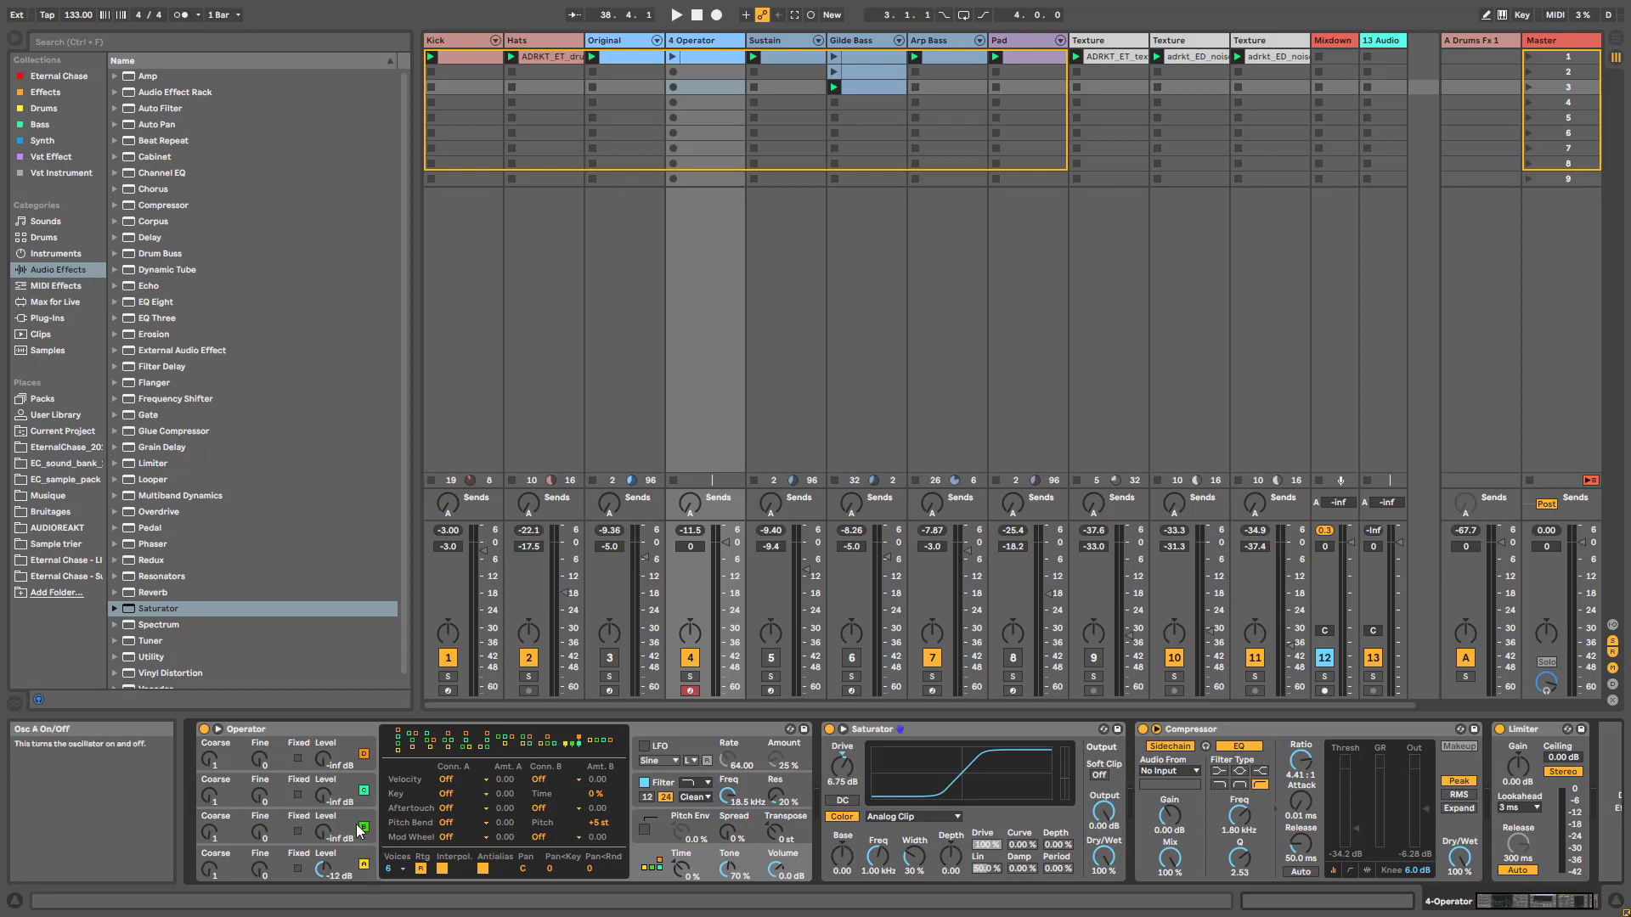
left_click(374, 778)
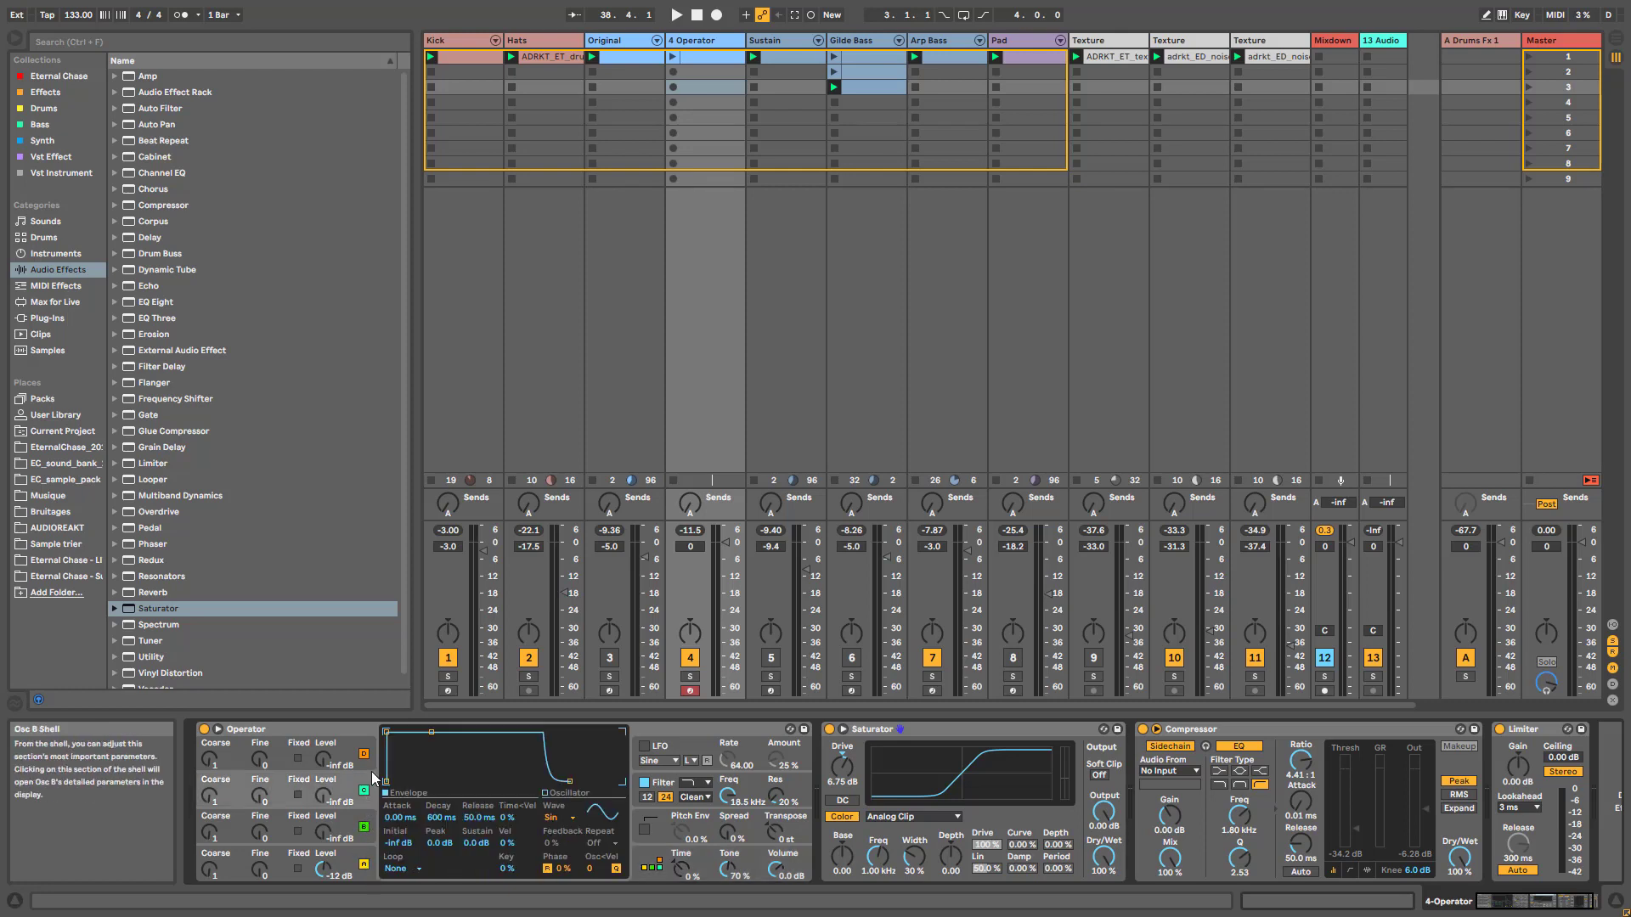
left_click(655, 864)
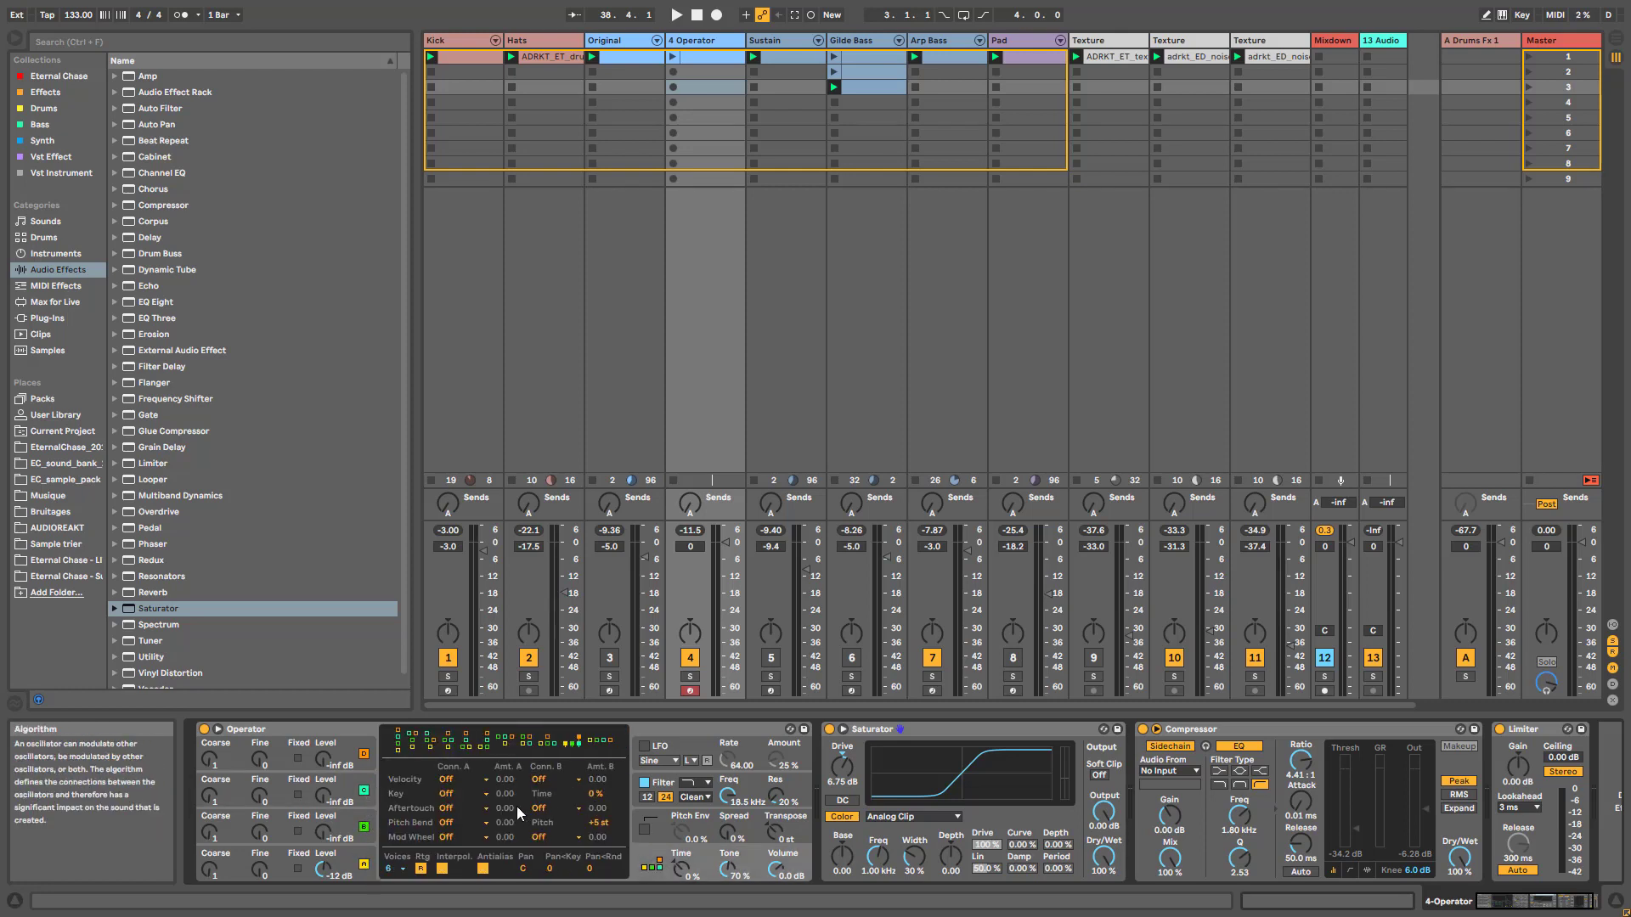
left_click(355, 871)
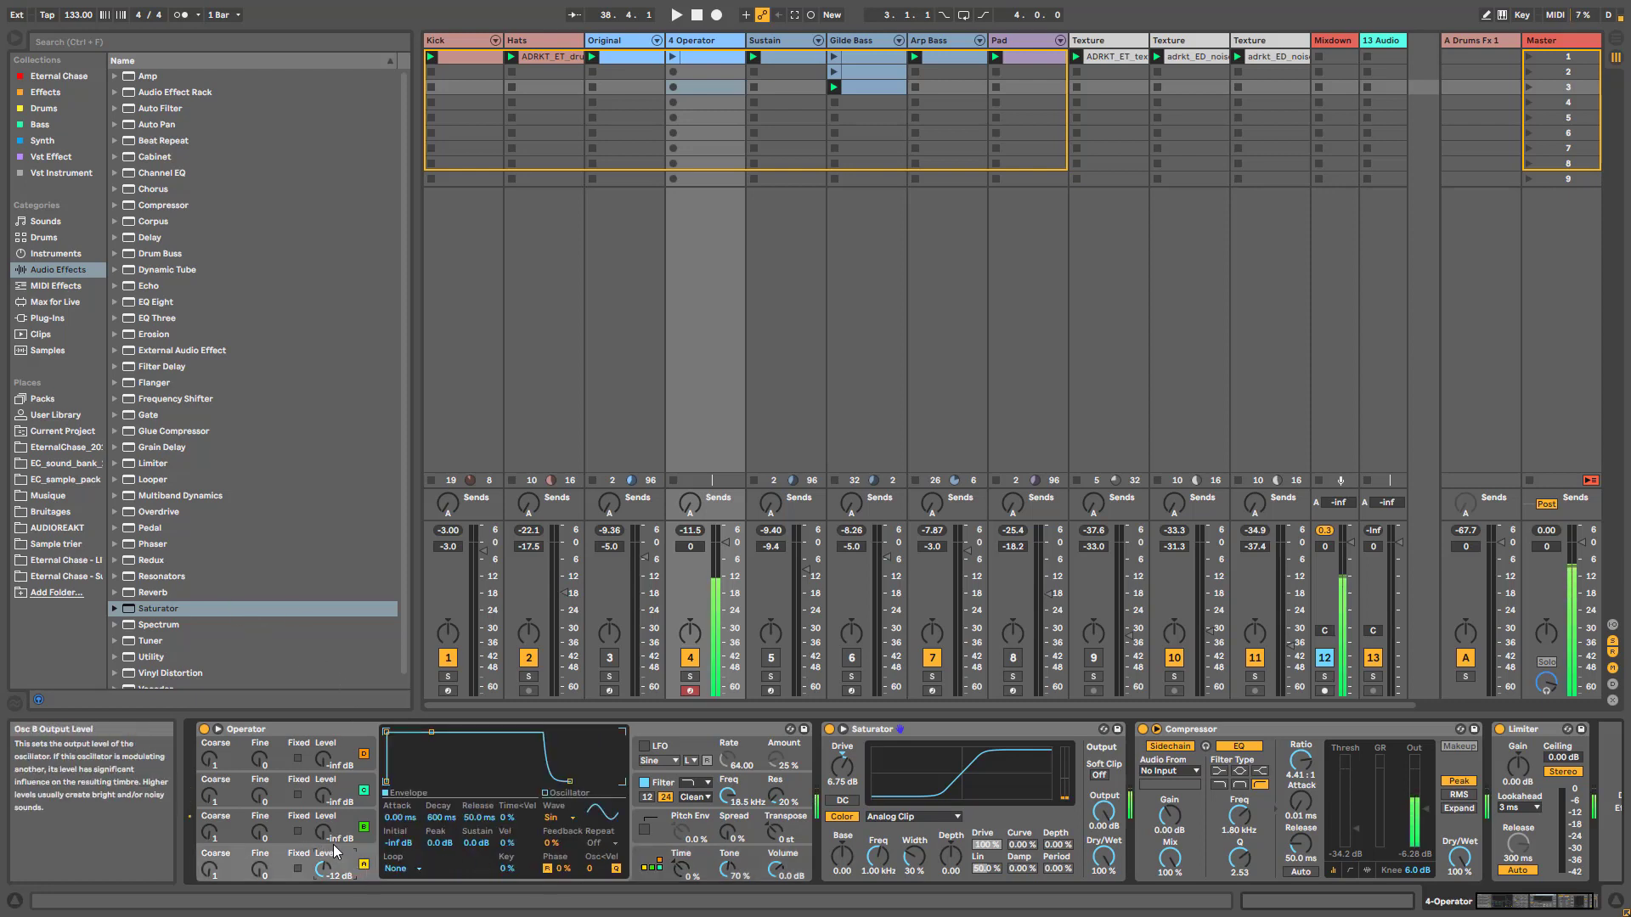
Step: Give oscillator B the Square D waveform and raise its output level to -19 dB
left_click(350, 833)
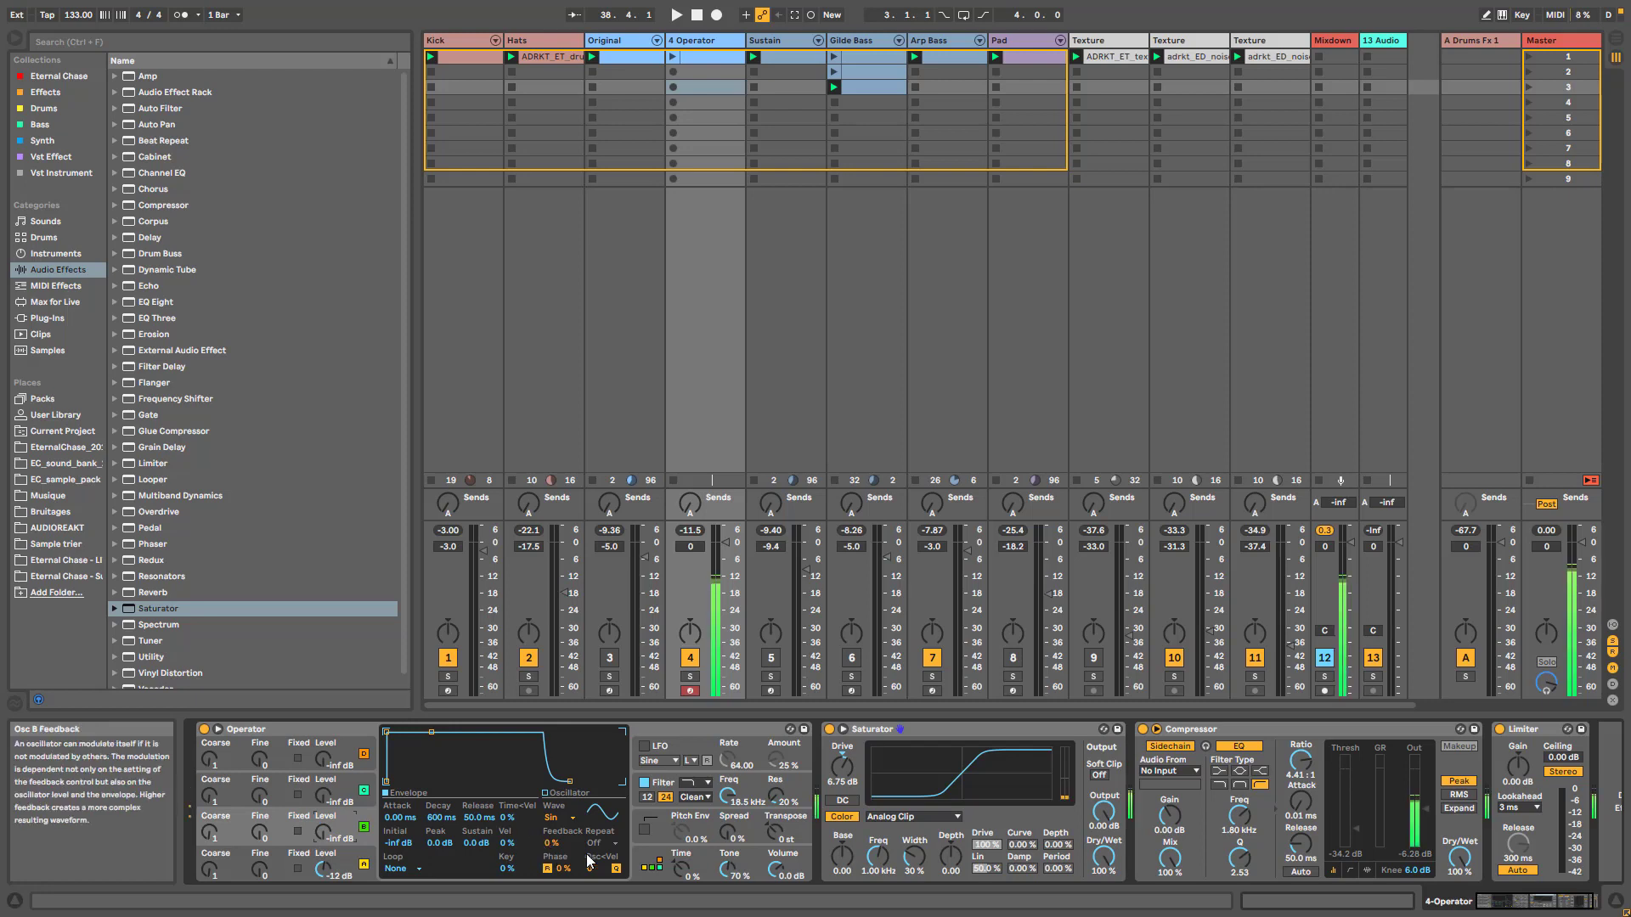
left_click(552, 818)
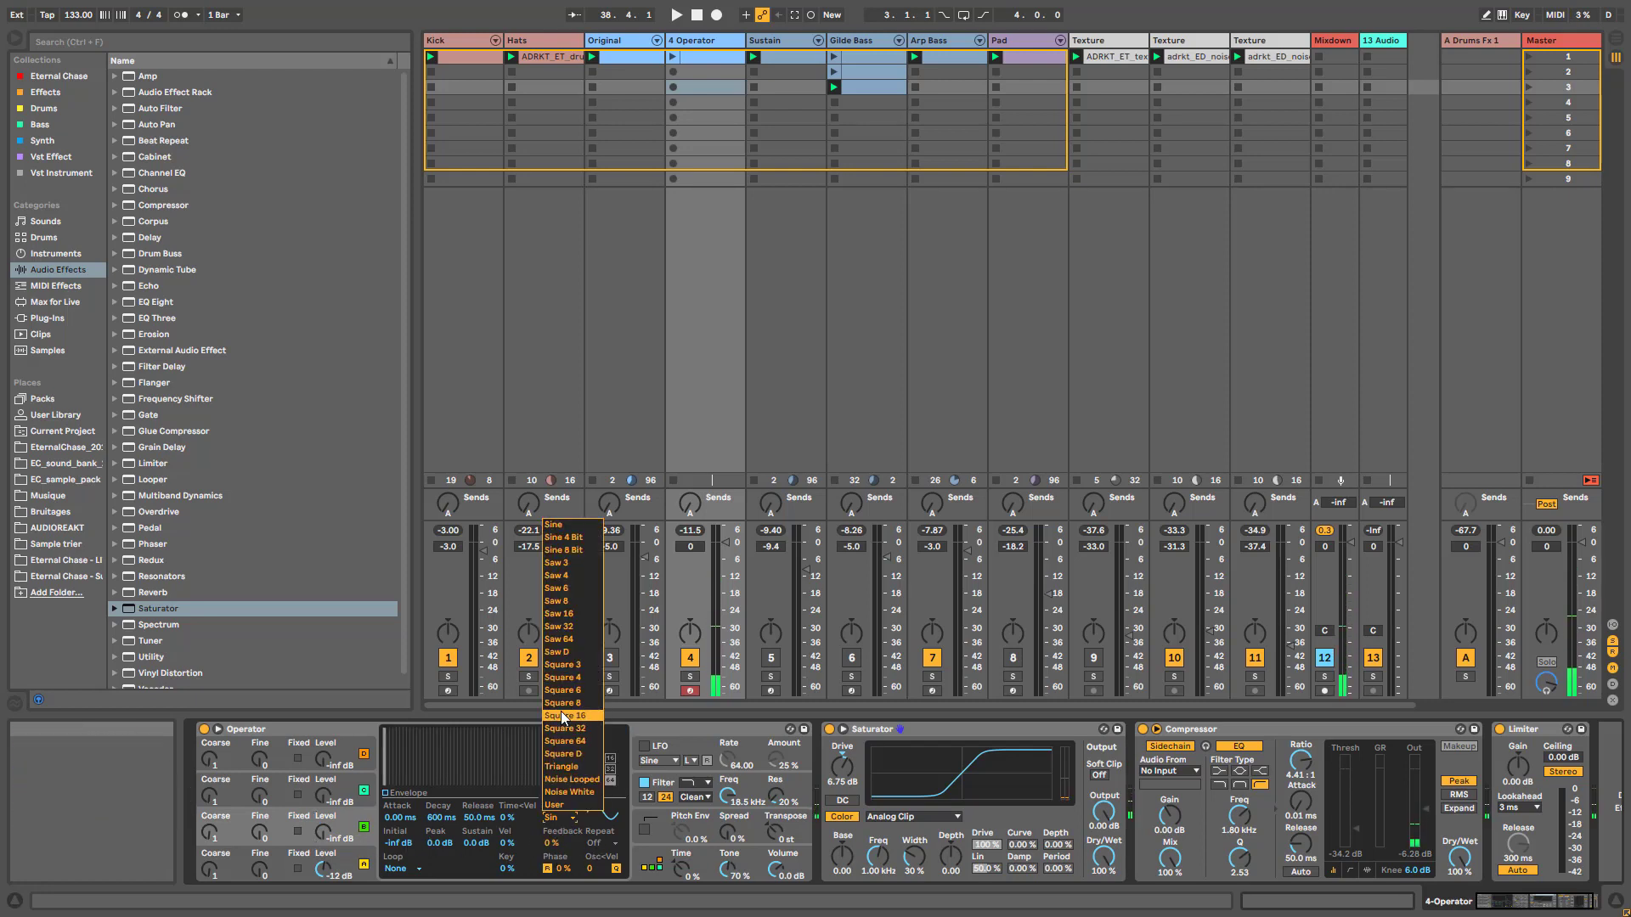
left_click(562, 753)
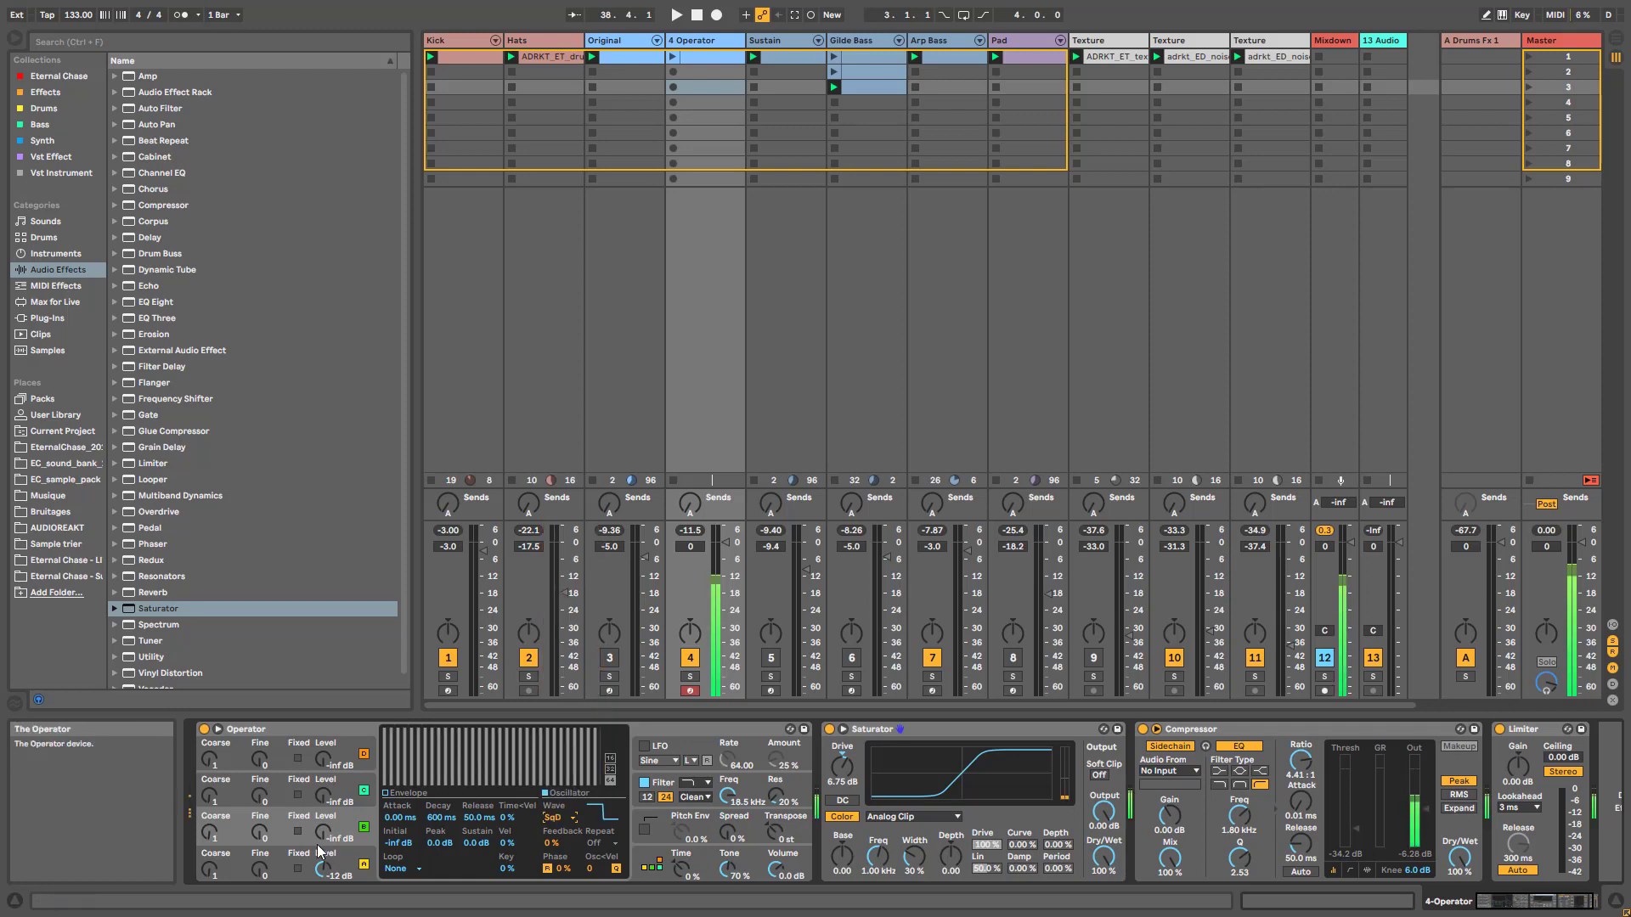
left_click_drag(324, 835, 323, 817)
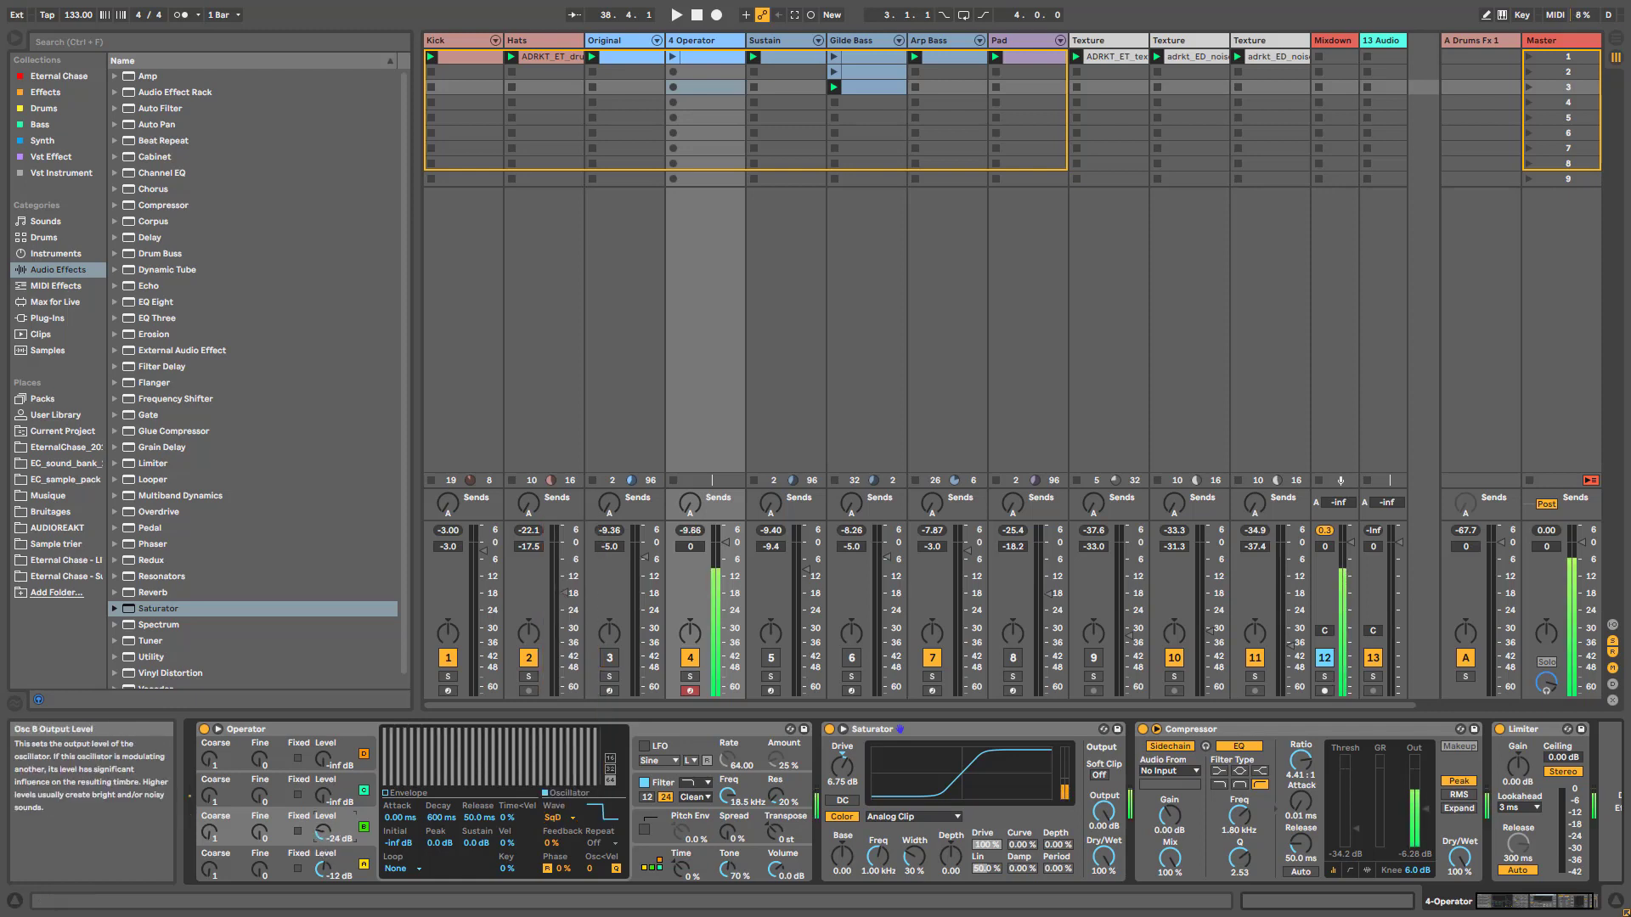
left_click_drag(327, 842, 327, 839)
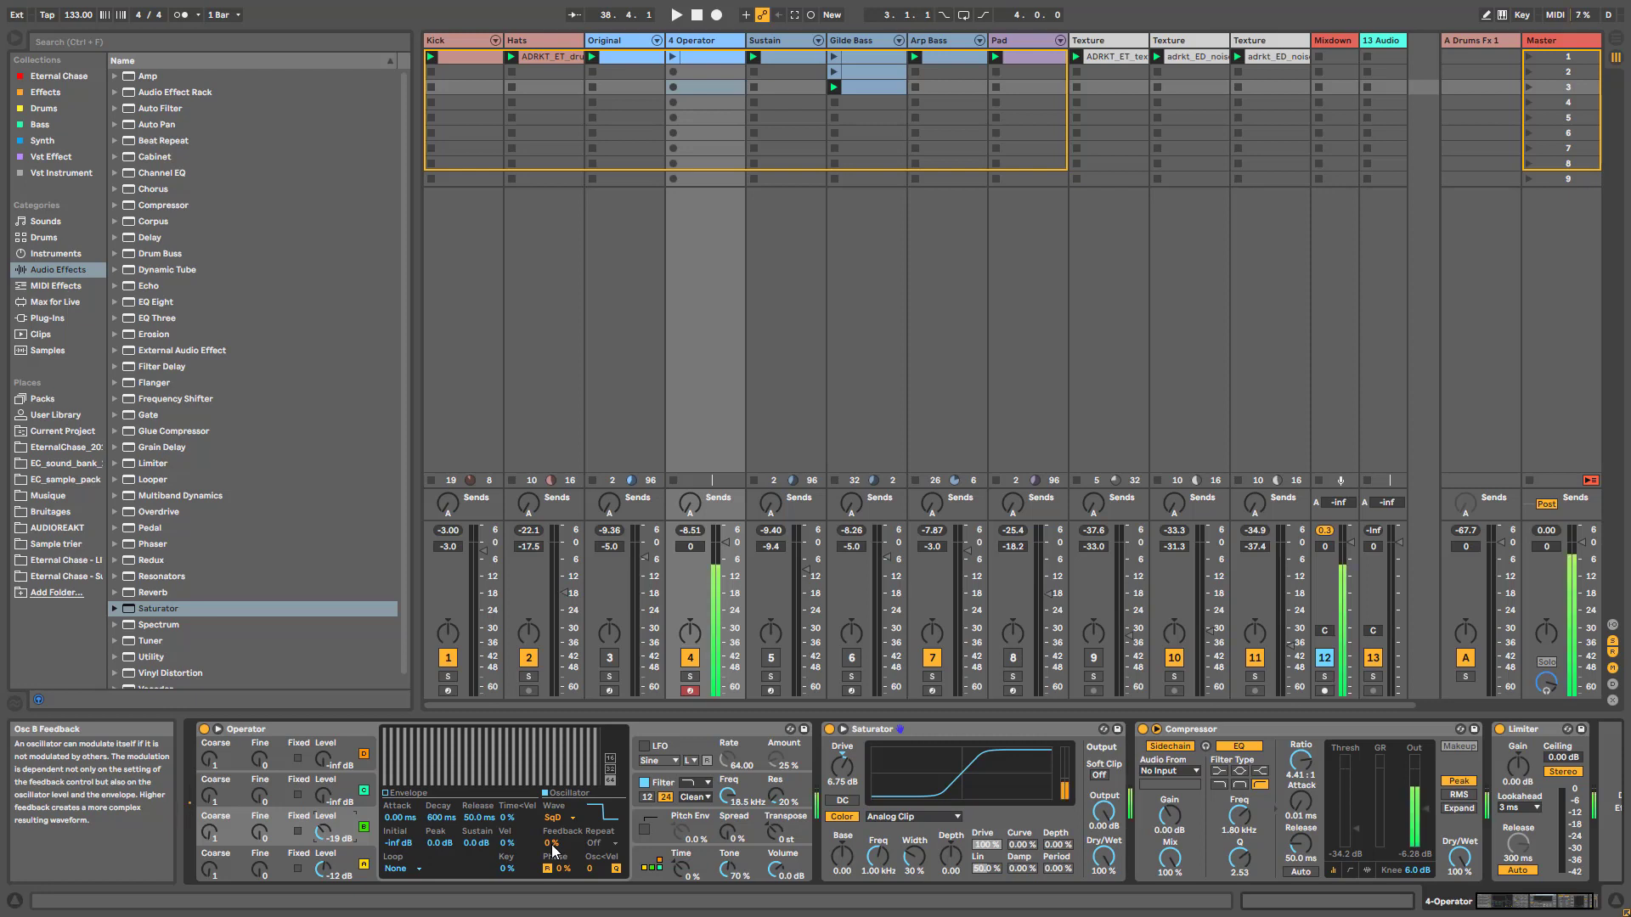
Step: Switch off oscillator A and raise oscillator B's feedback to 97%
left_click_drag(553, 845, 553, 845)
left_click(364, 864)
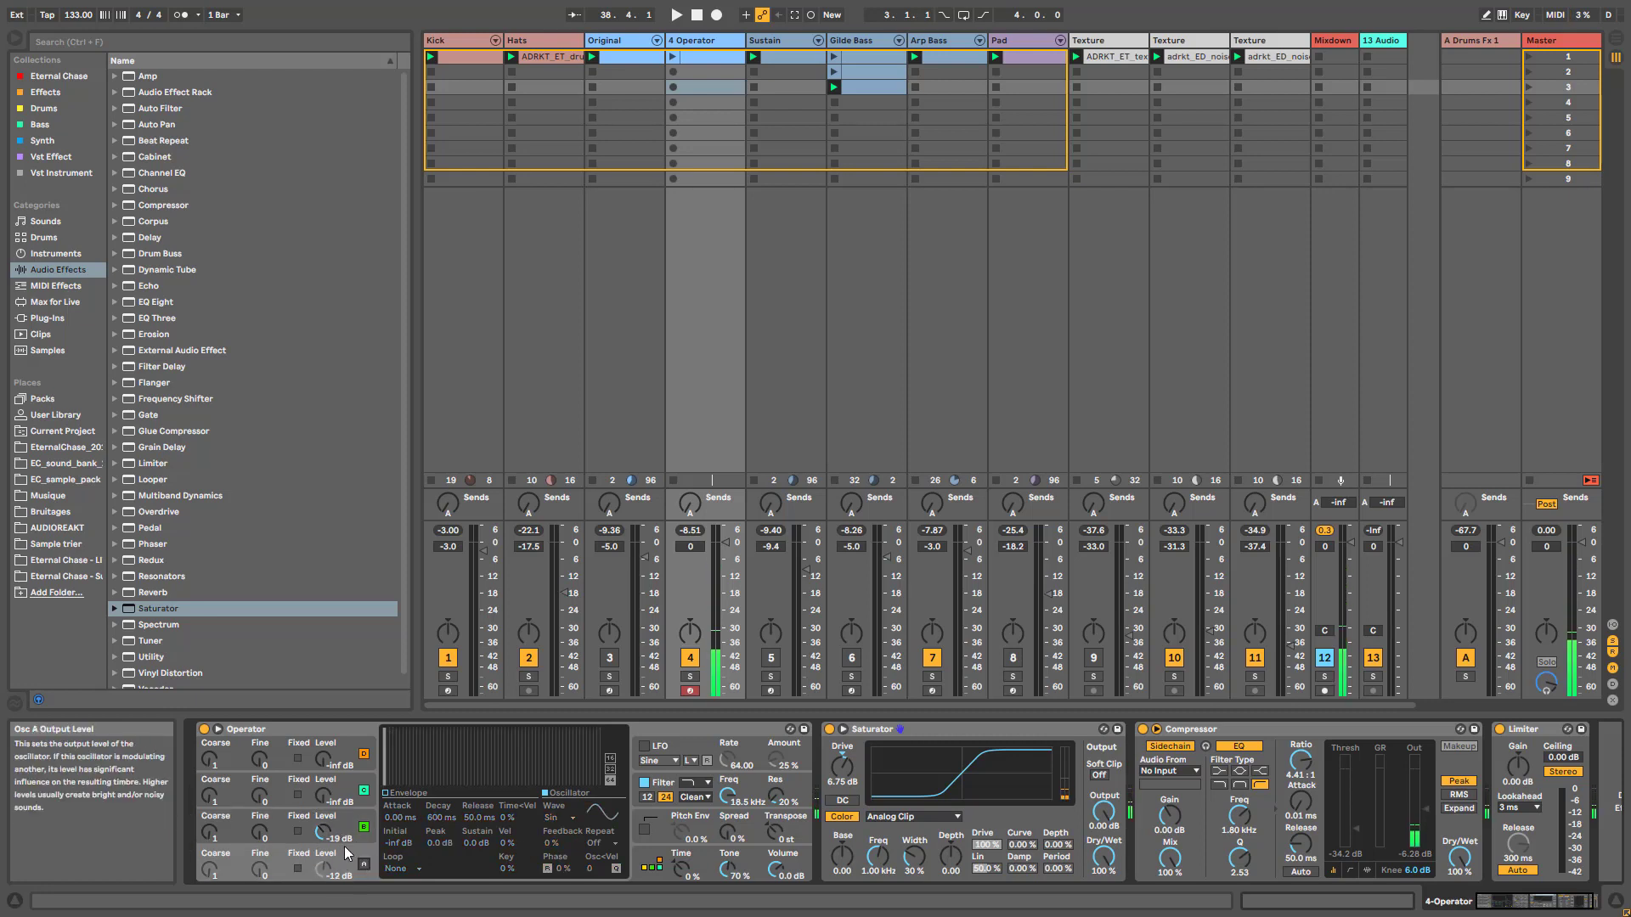
left_click(349, 834)
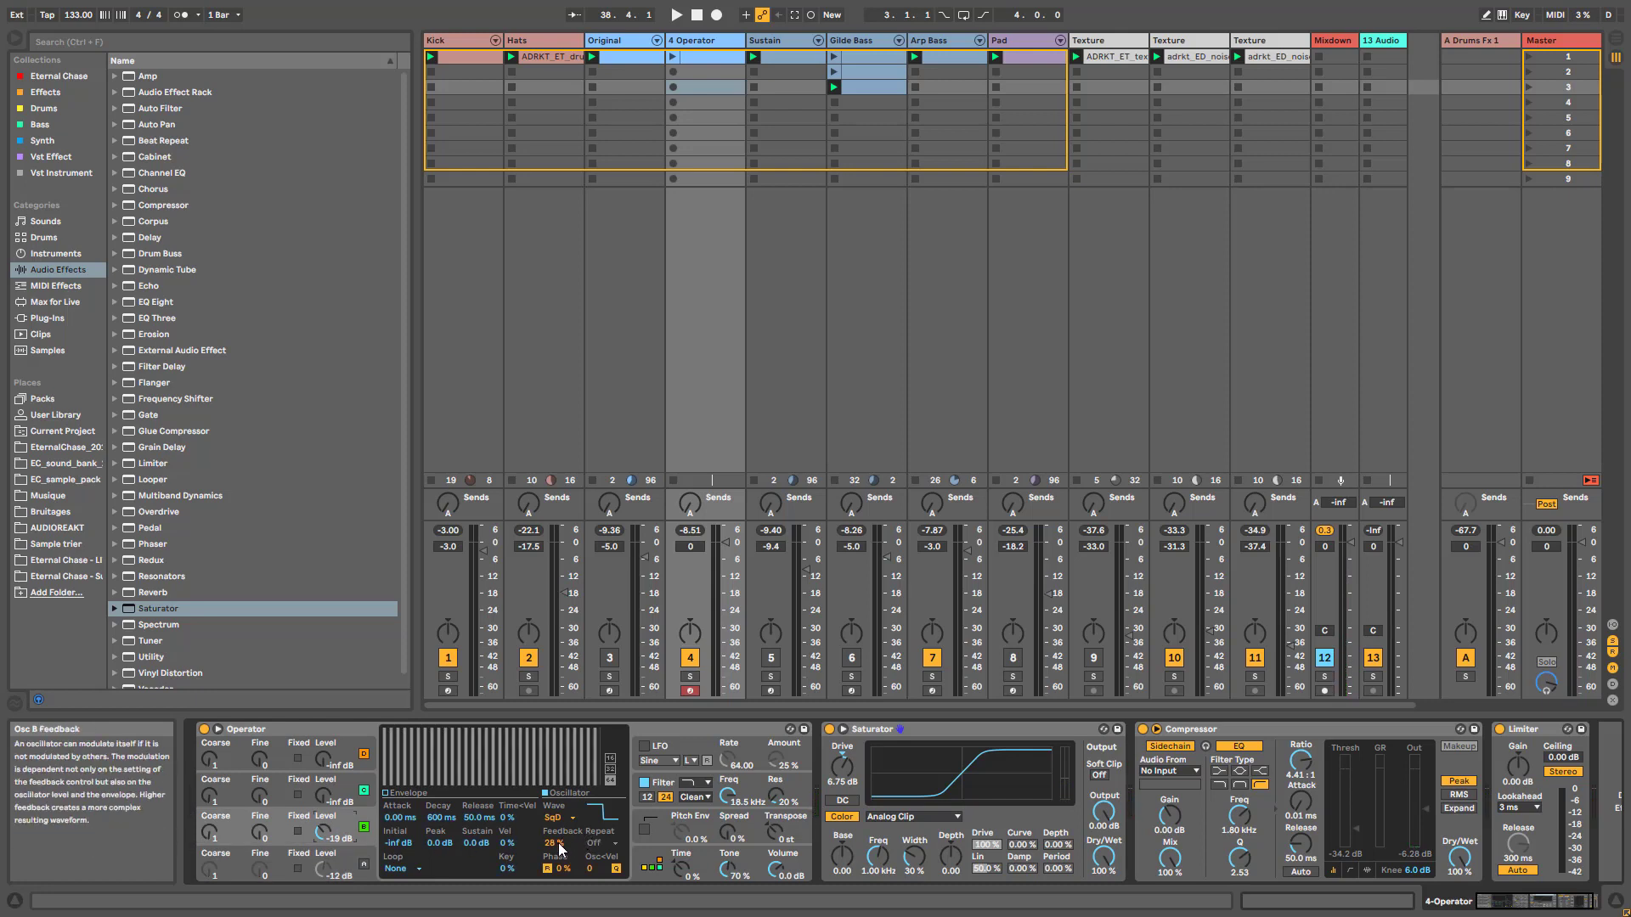
left_click_drag(559, 845, 559, 841)
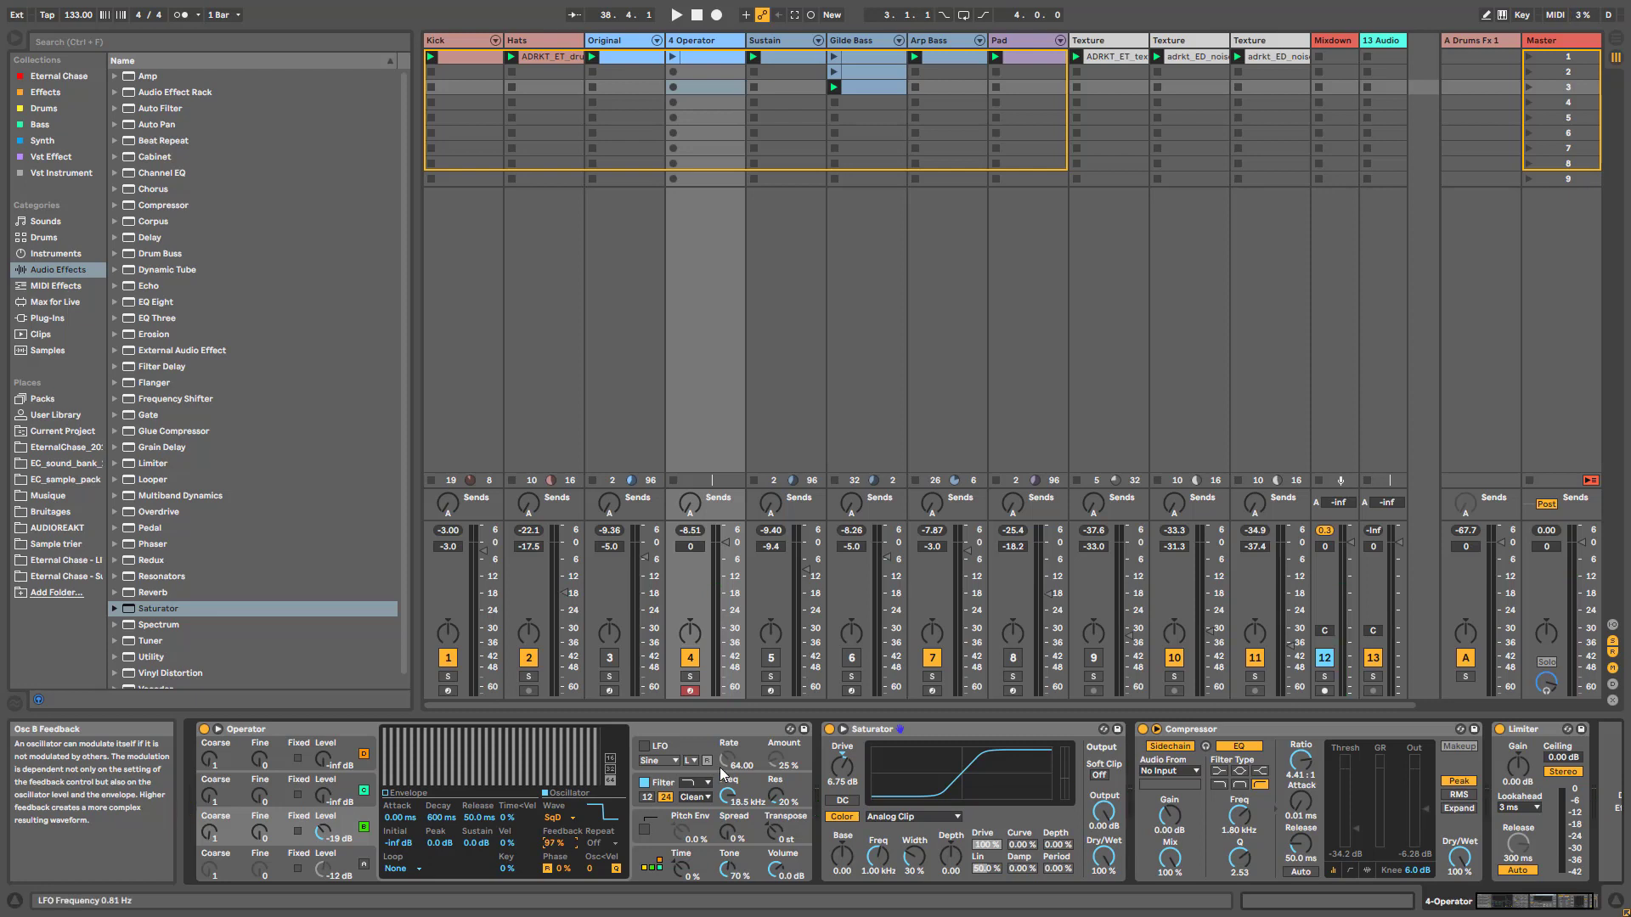
Step: Enable Operator's LFO and set its Destination A amount to 0%
left_click(674, 749)
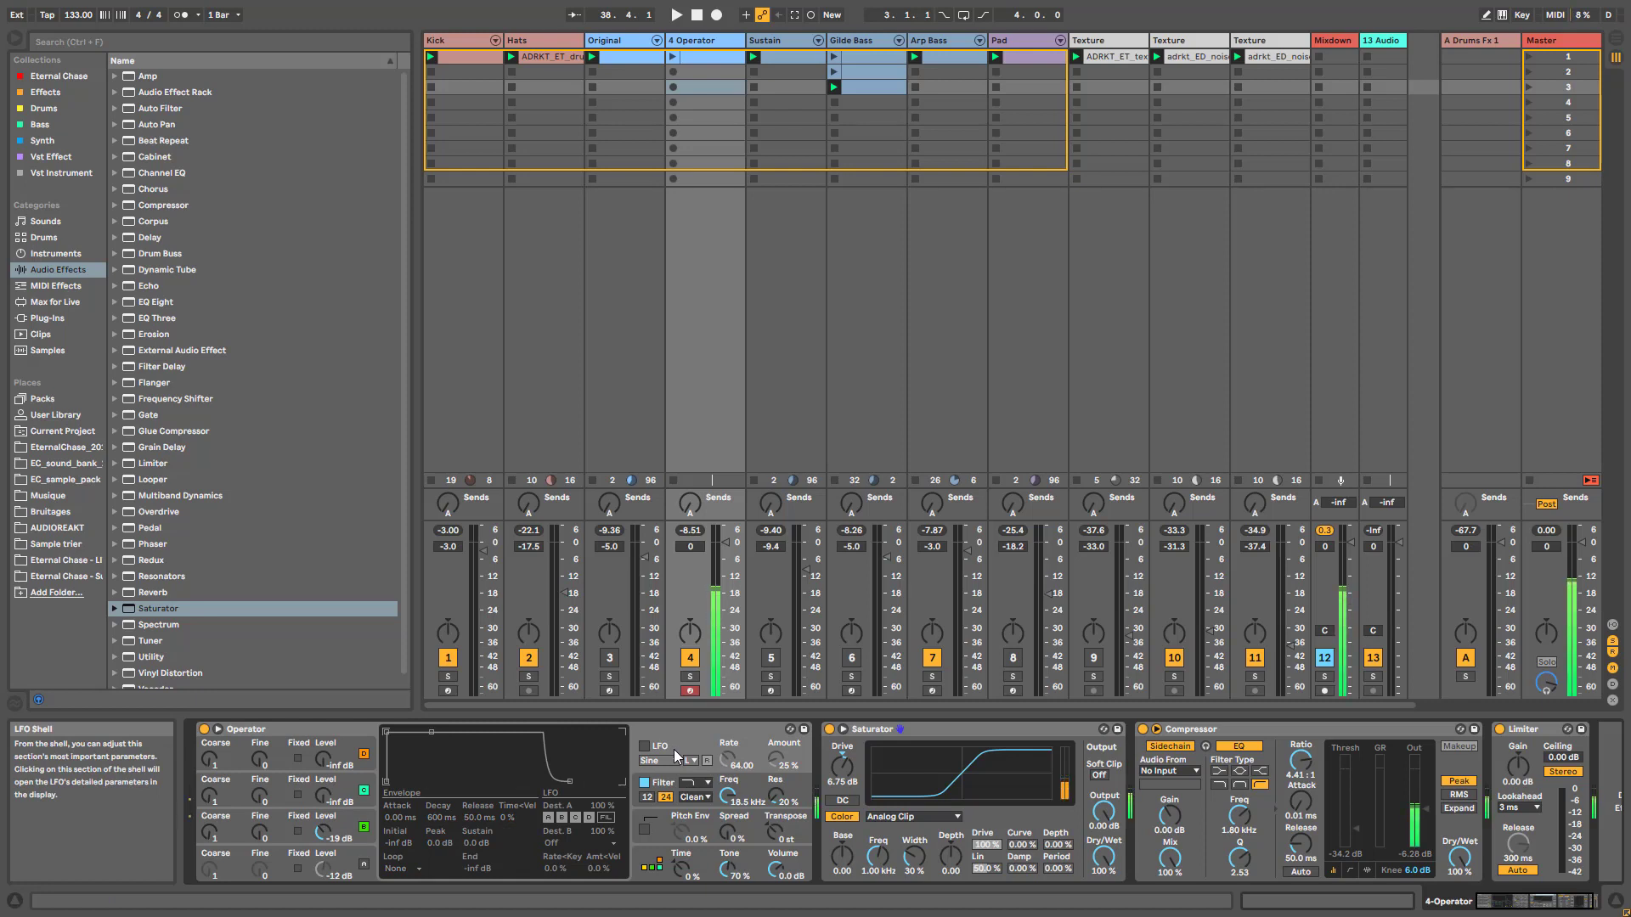
left_click(641, 745)
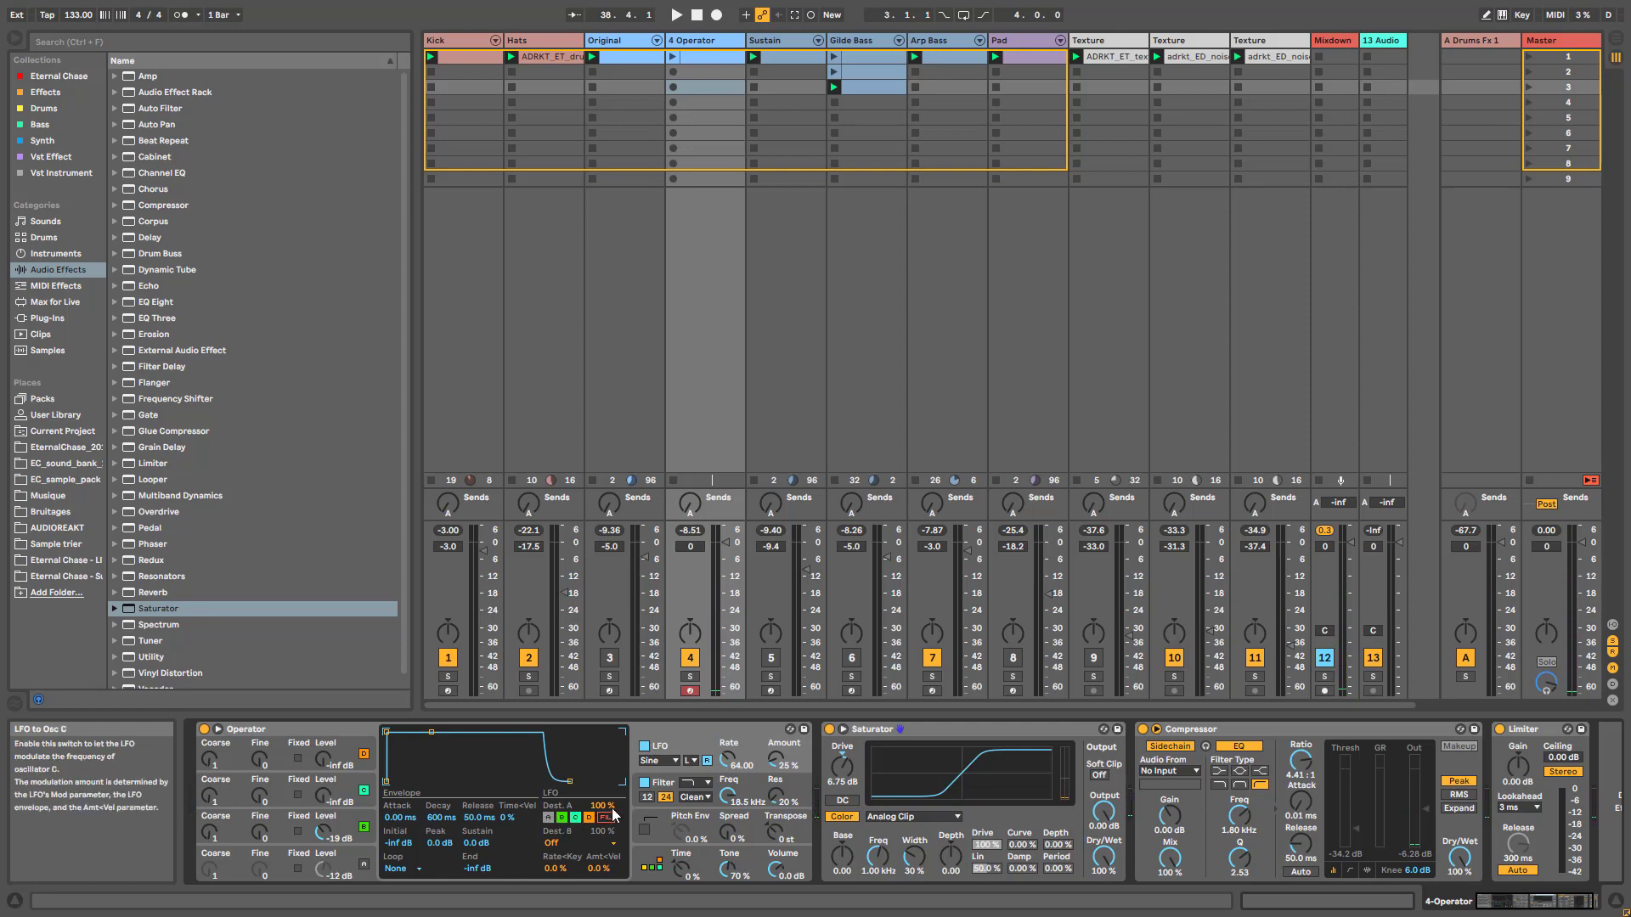
left_click_drag(611, 807, 612, 765)
Step: Route LFO Destination B to OSC Feedback, with the LFO synced at a 1/3 rate and its amount at 63%
left_click(574, 845)
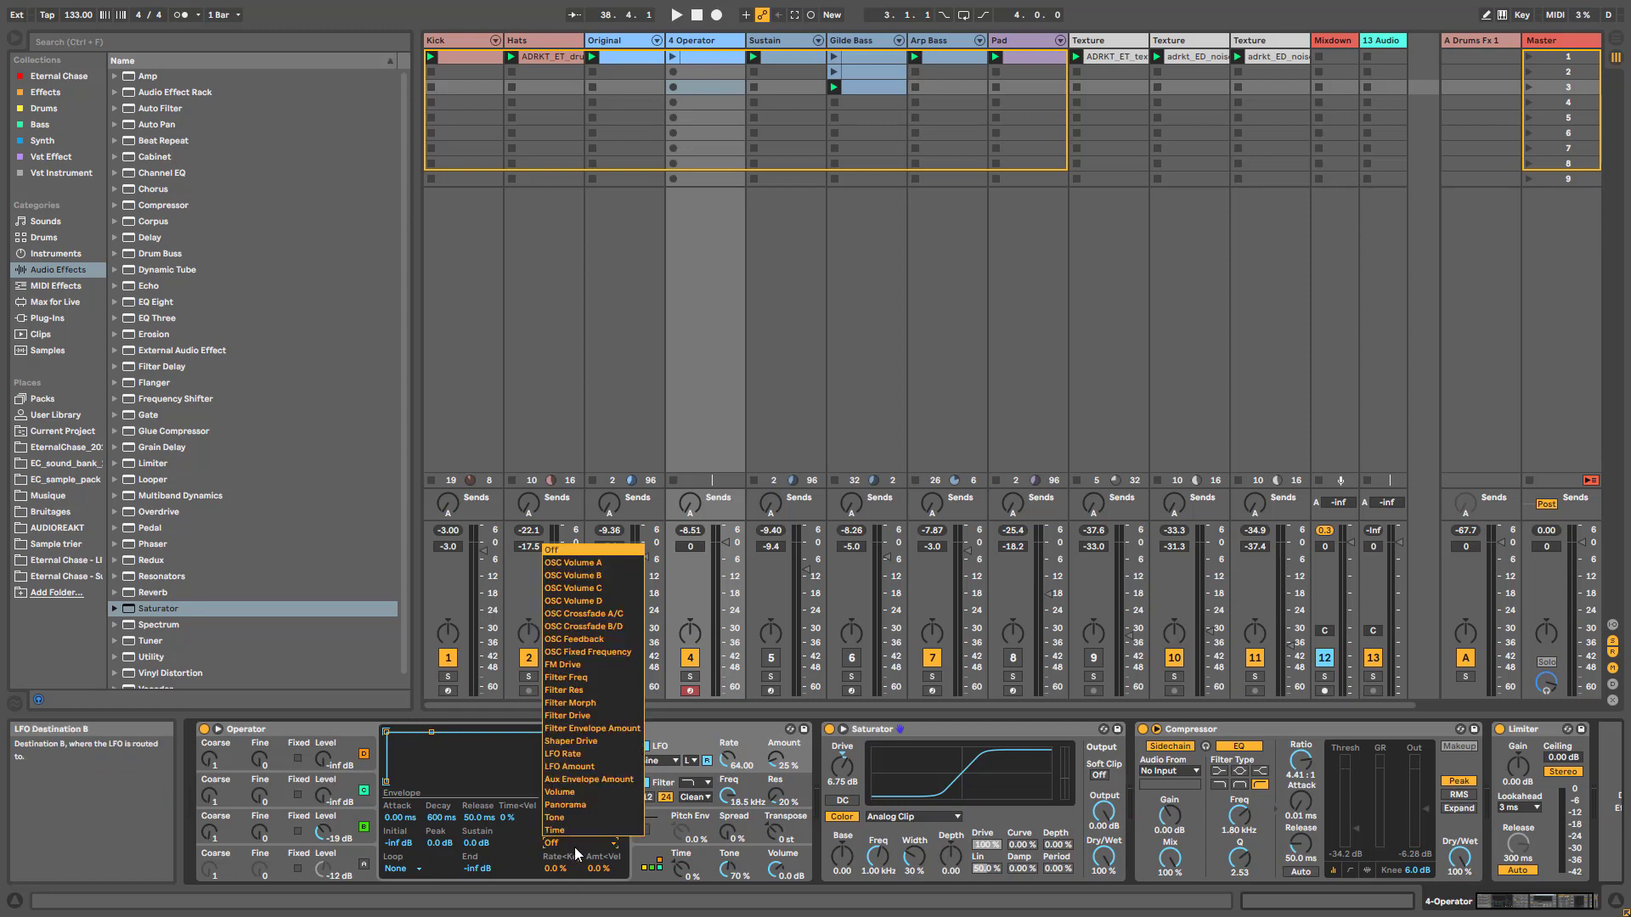
left_click(609, 641)
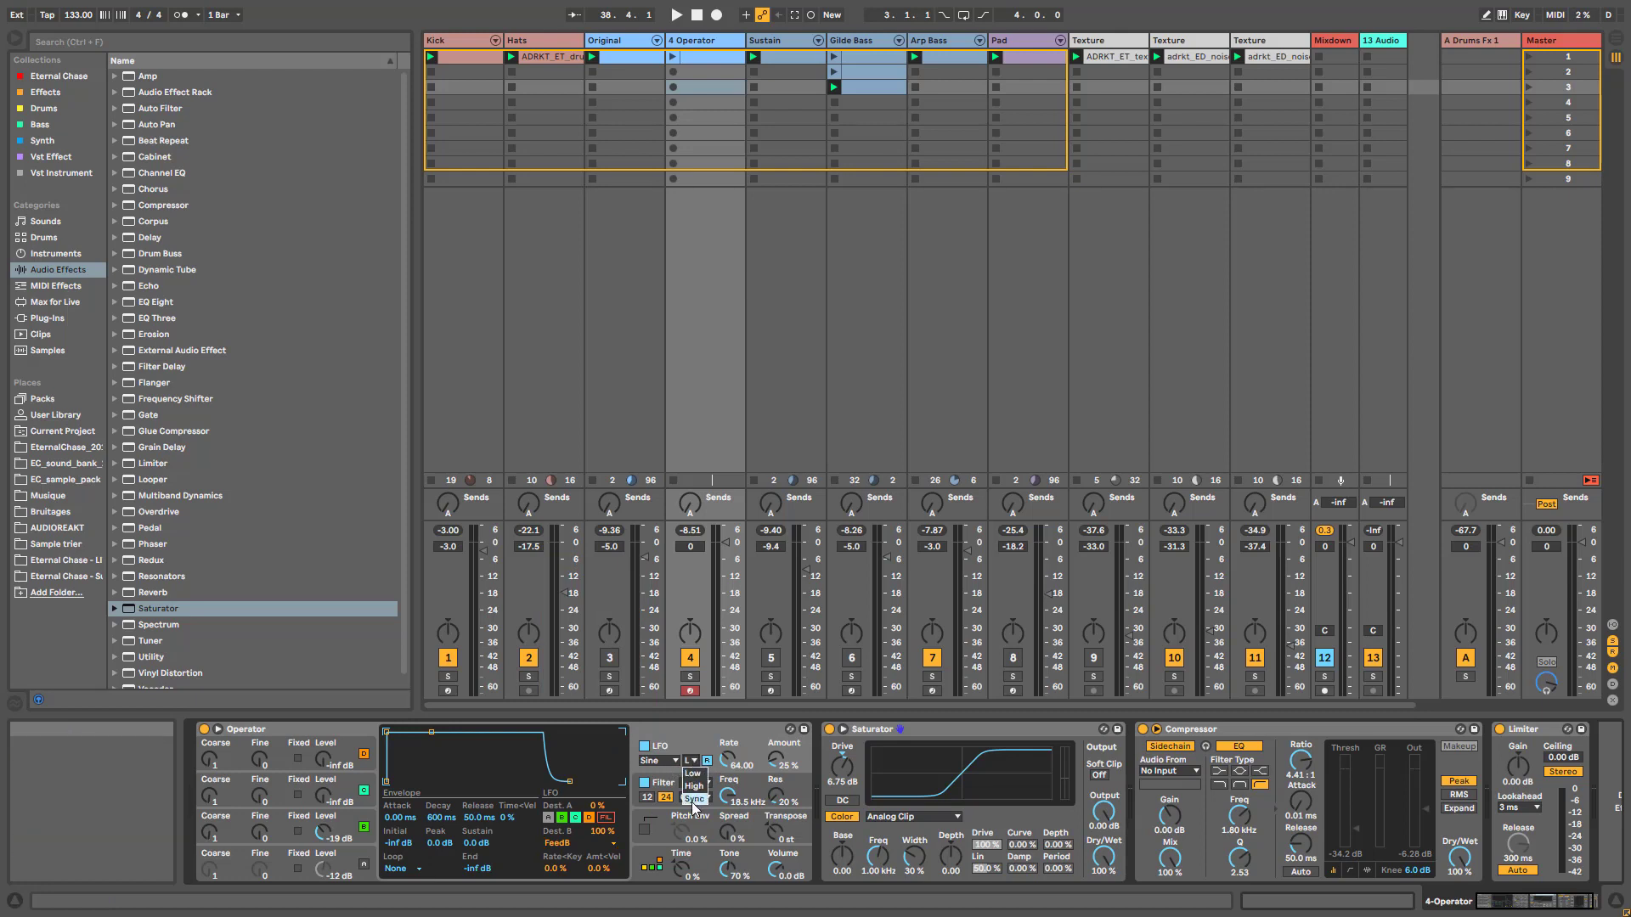
left_click(692, 799)
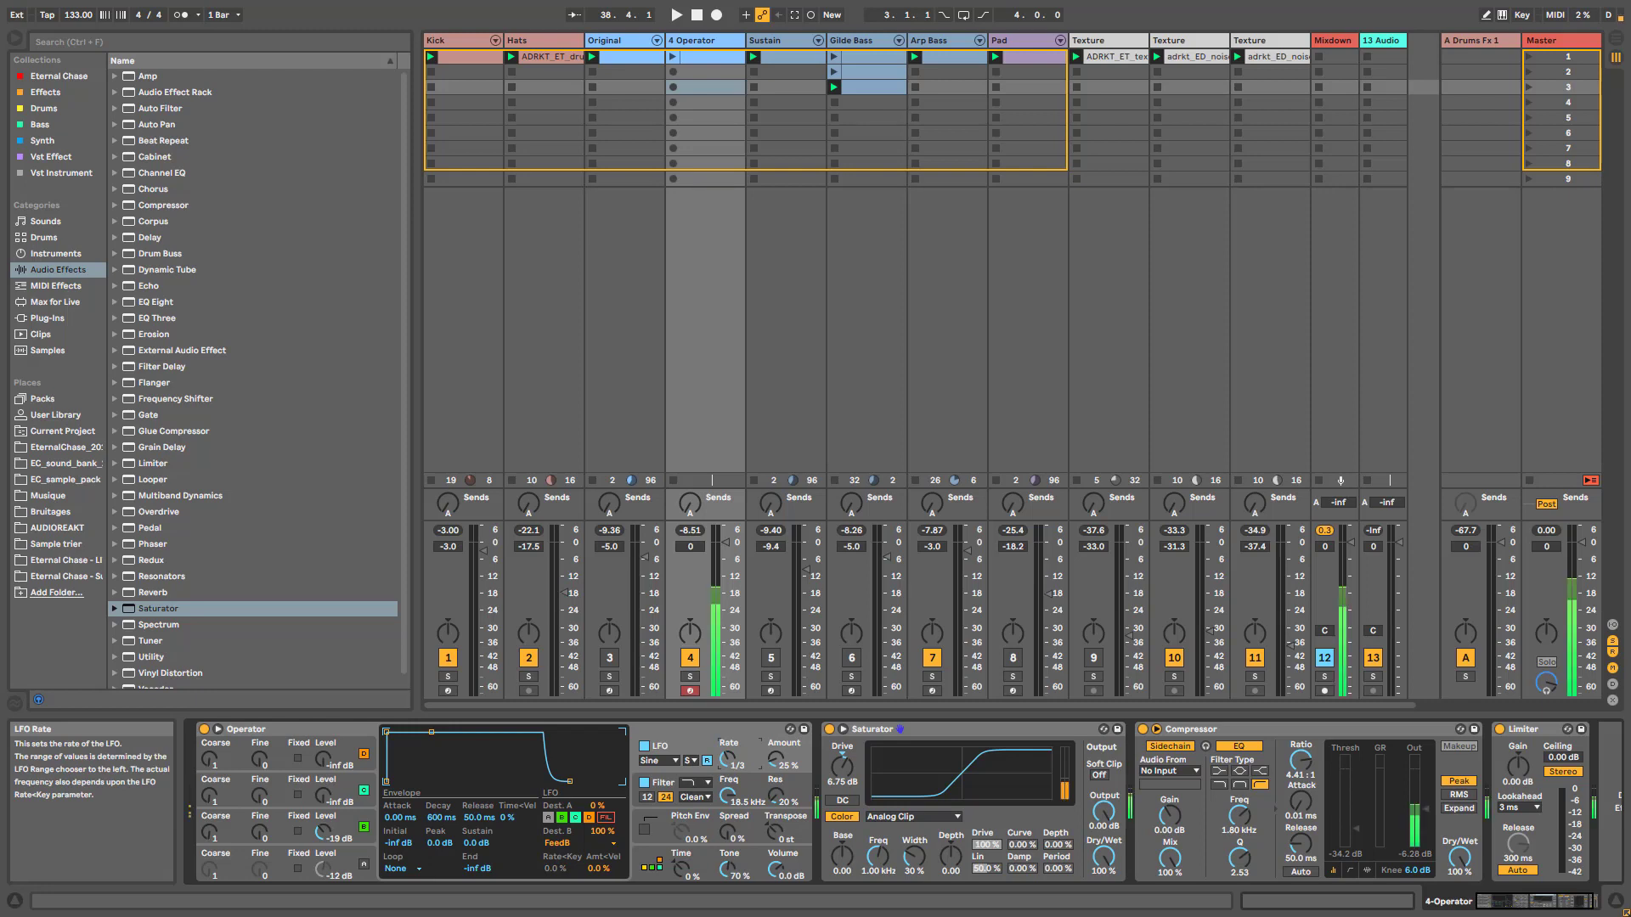
left_click_drag(775, 762, 775, 747)
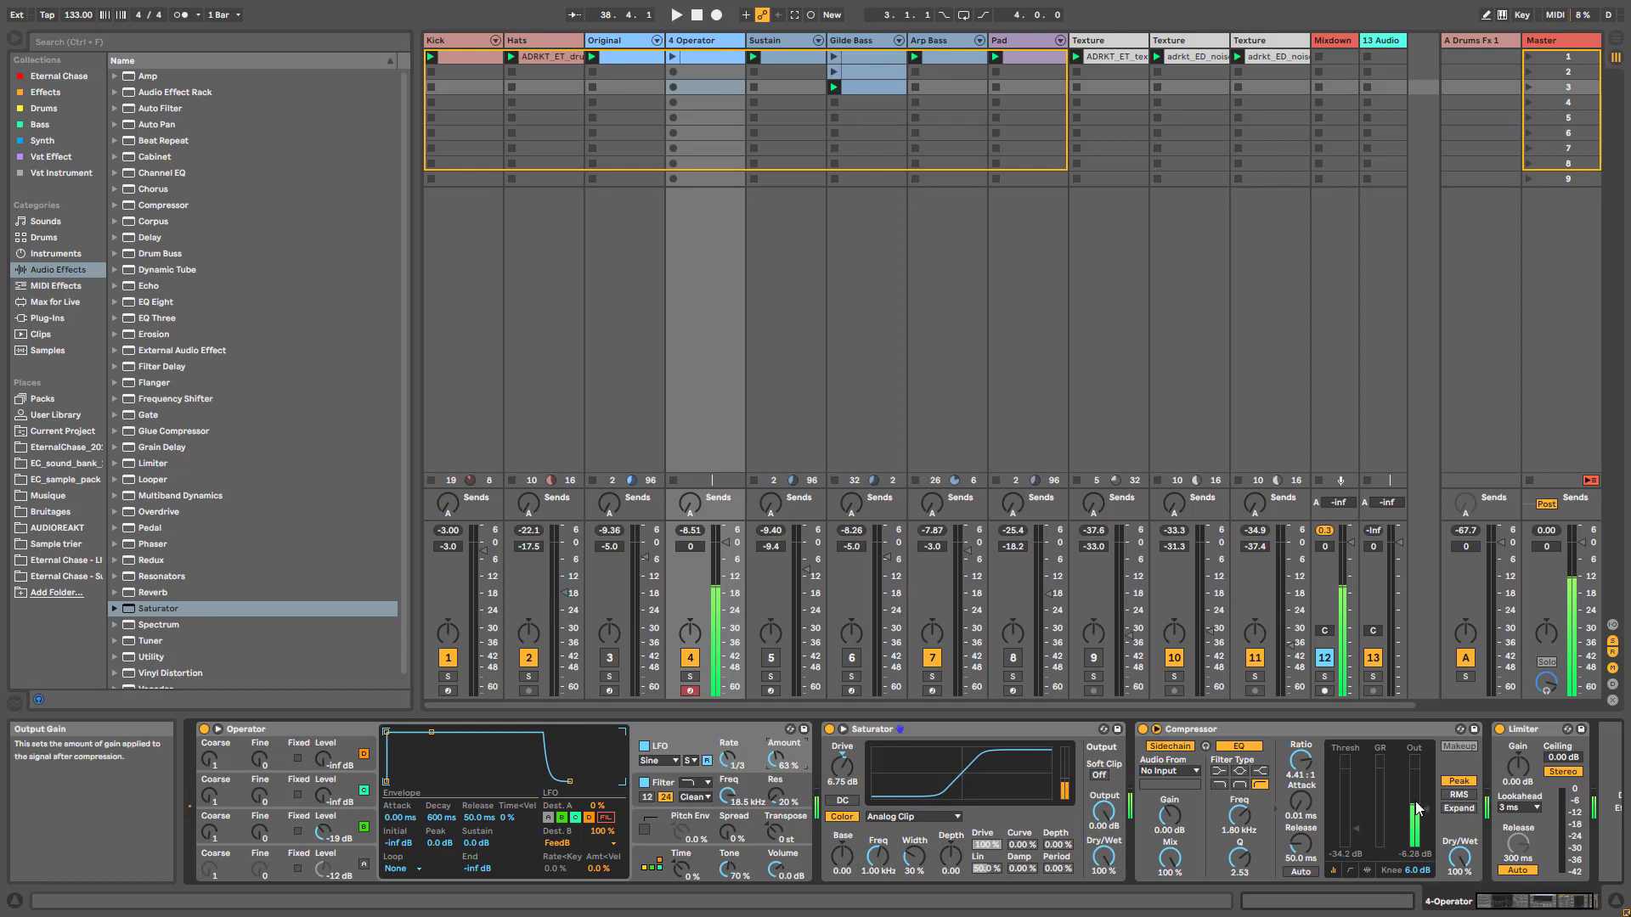
Step: Set Operator's LFO amount to 60% and oscillator B's output level to -19 dB
left_click_drag(1415, 802, 1415, 819)
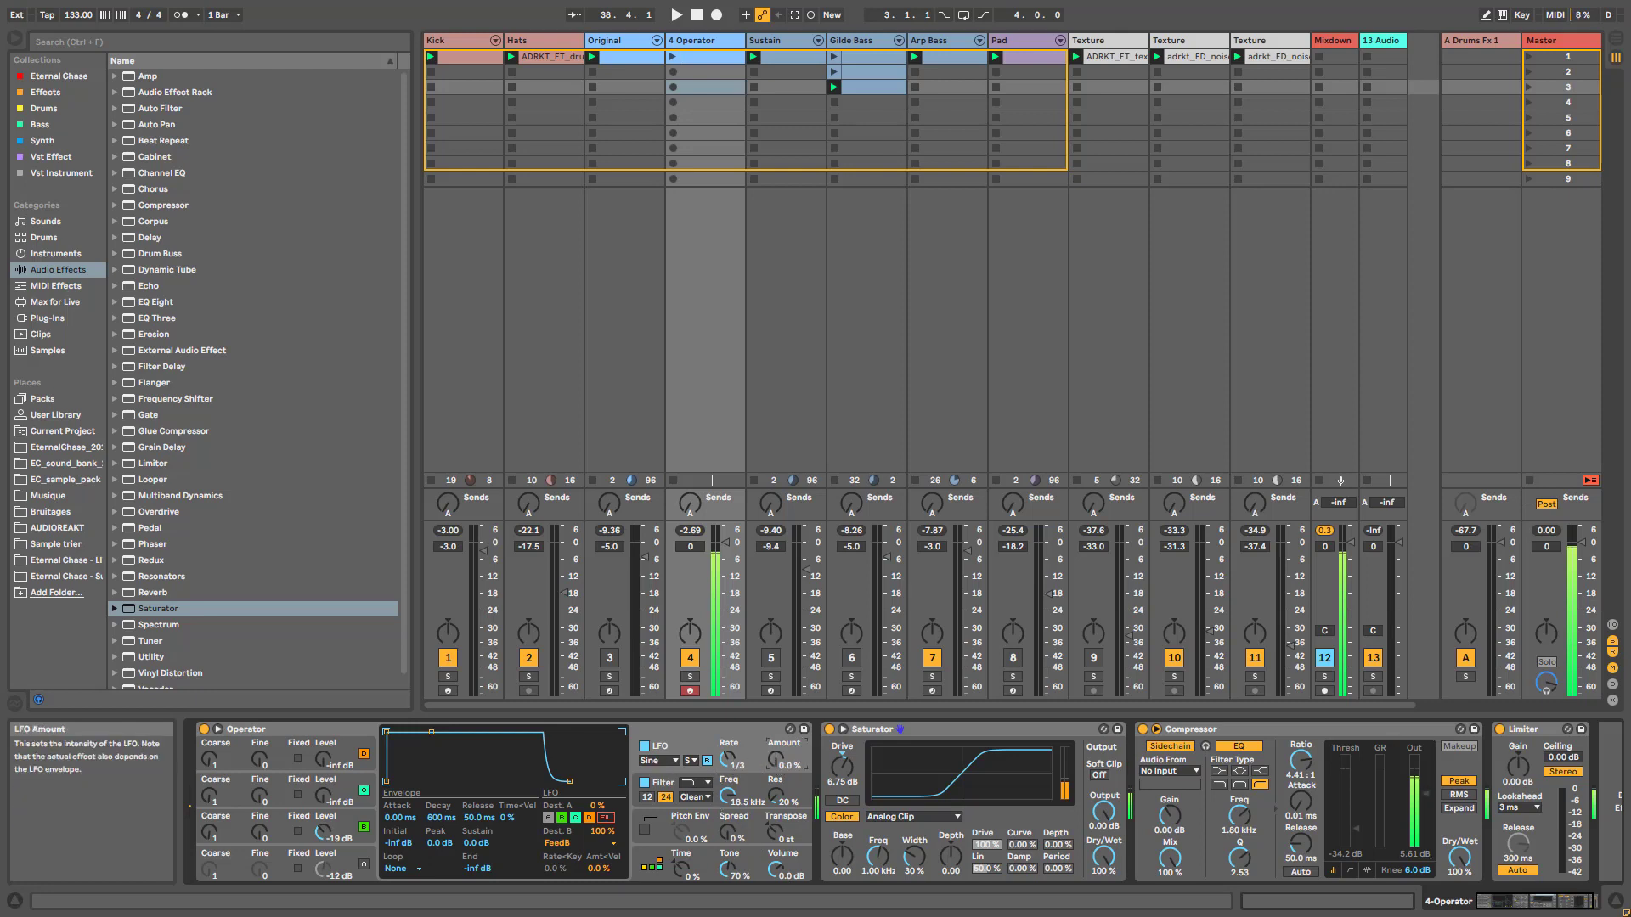
left_click_drag(775, 760, 775, 734)
left_click_drag(323, 835, 323, 829)
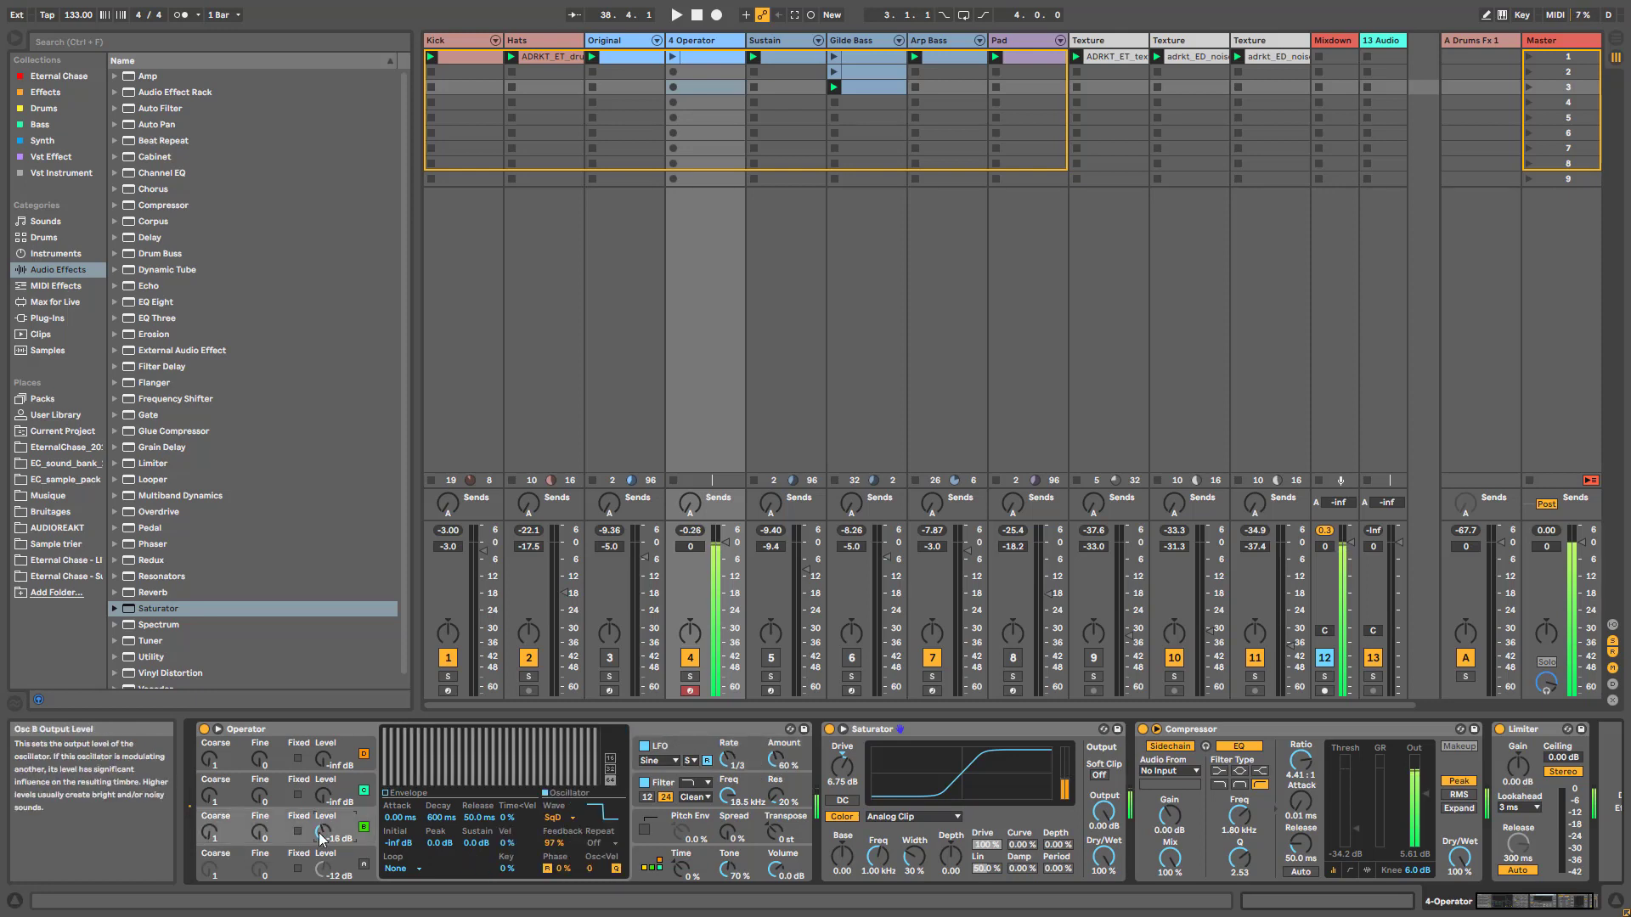
left_click_drag(321, 838, 321, 841)
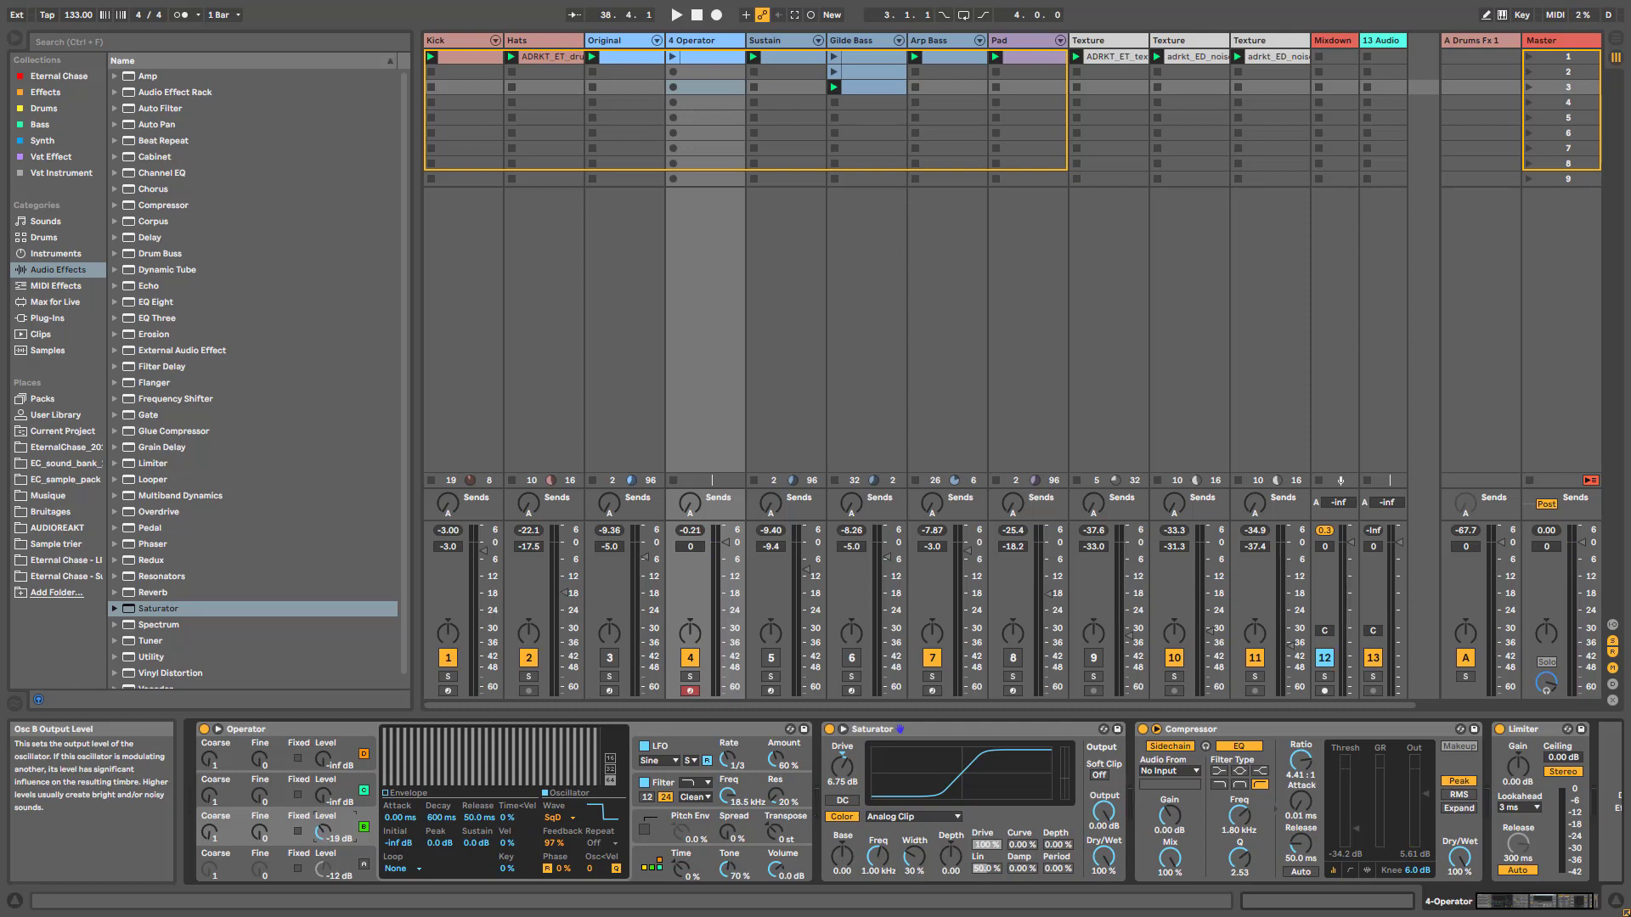
Step: Switch oscillator A back on and give oscillator C the Square D waveform with a -19 dB output level
left_click(365, 864)
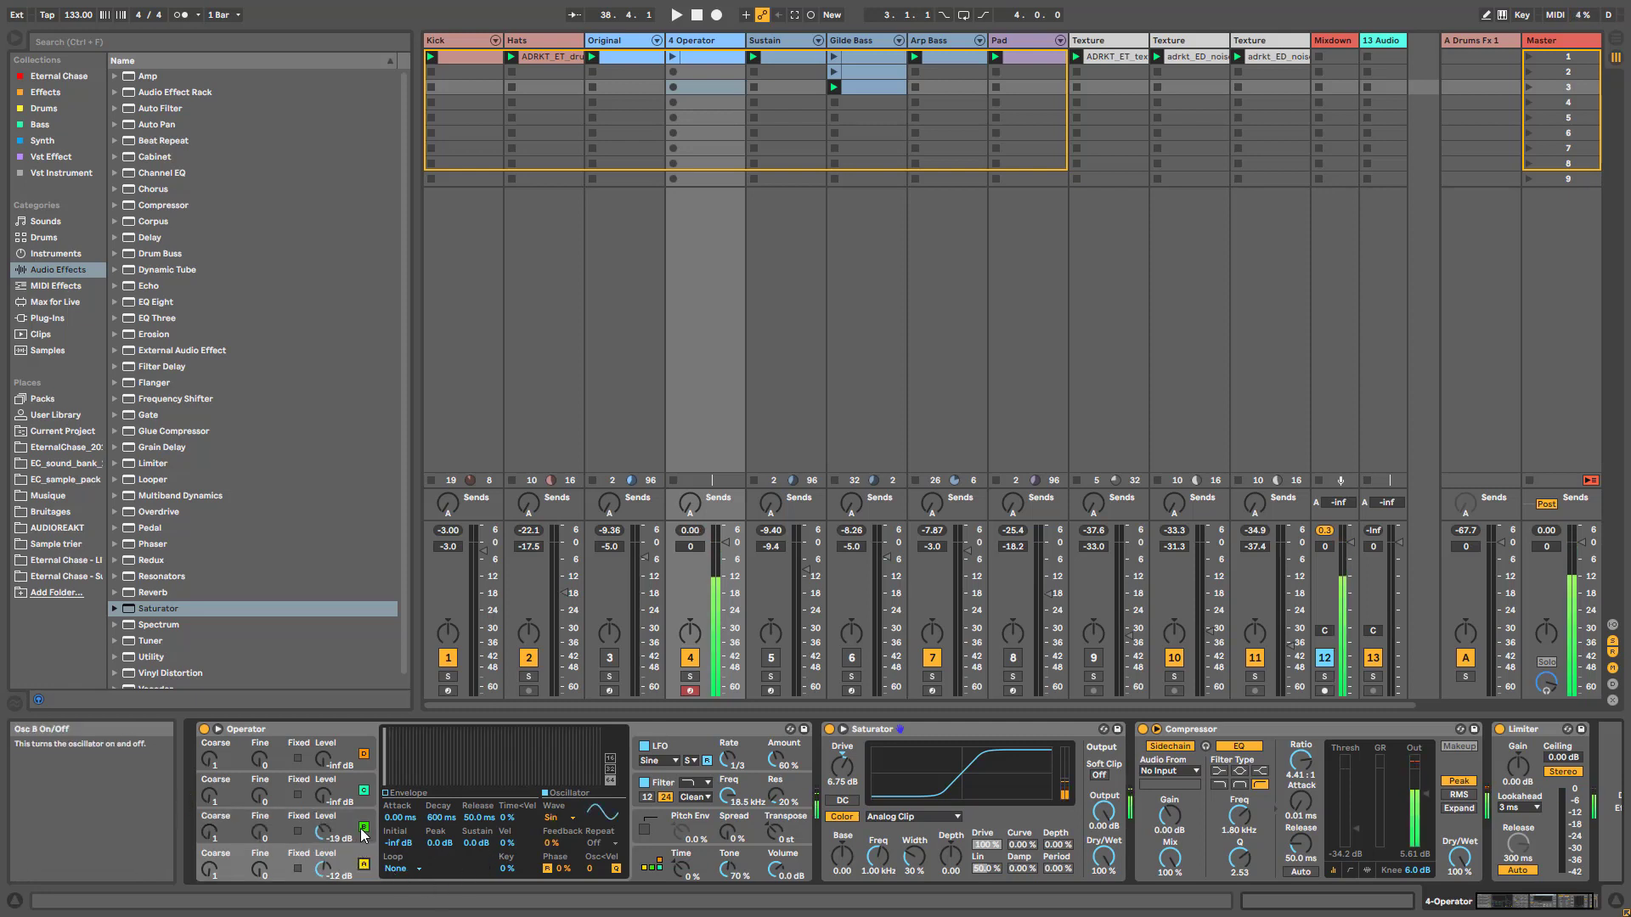
left_click(356, 833)
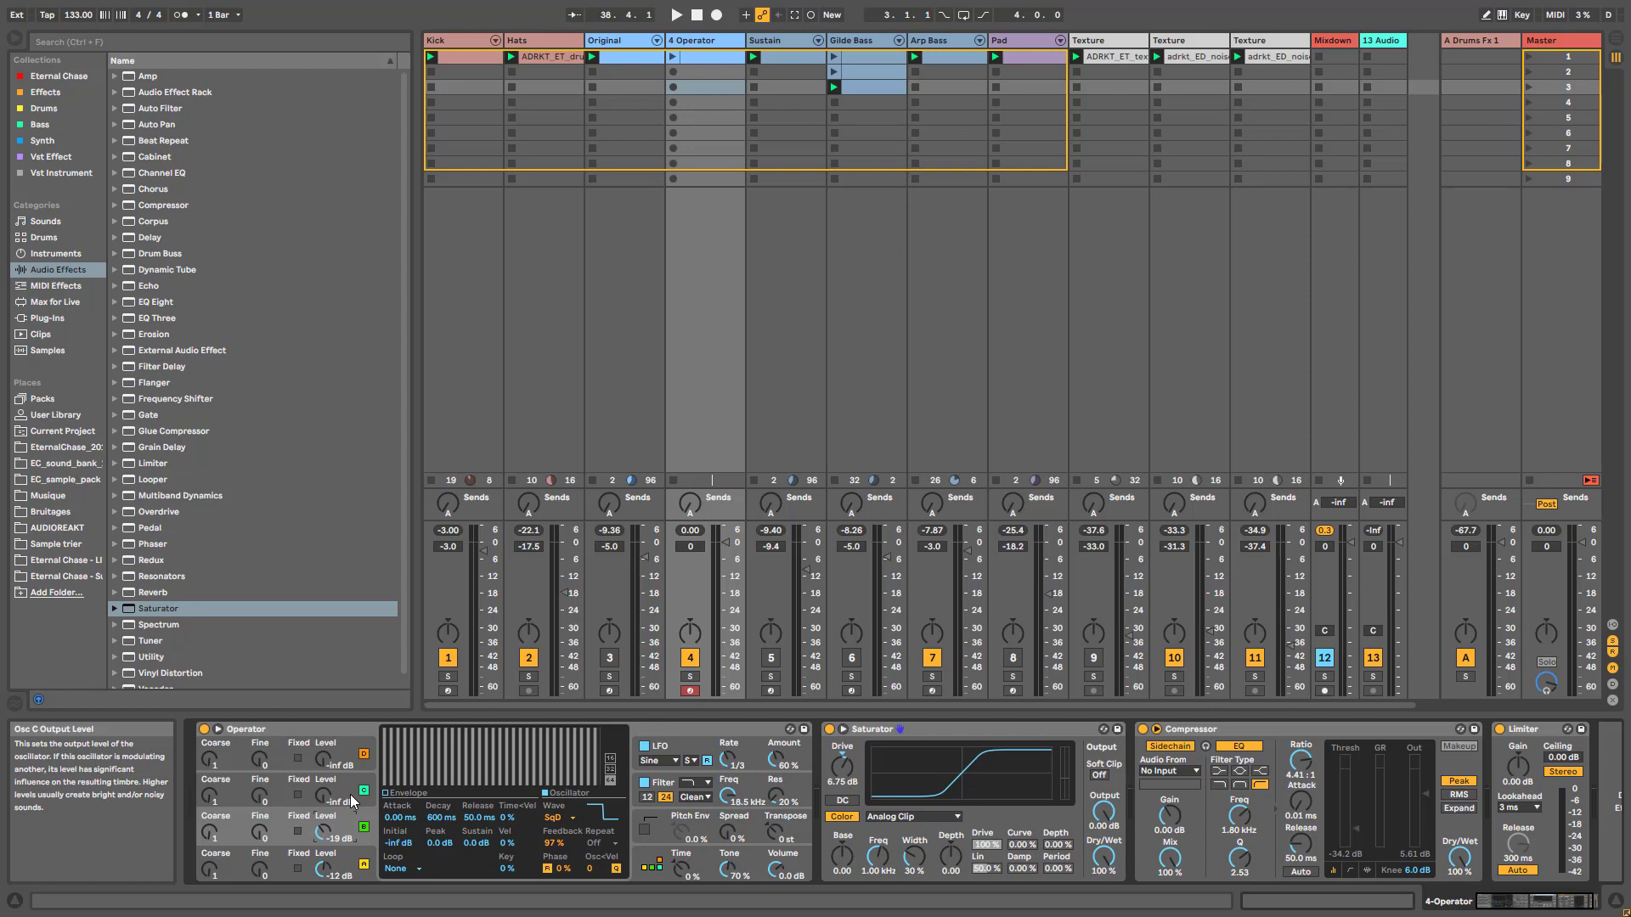
left_click(351, 788)
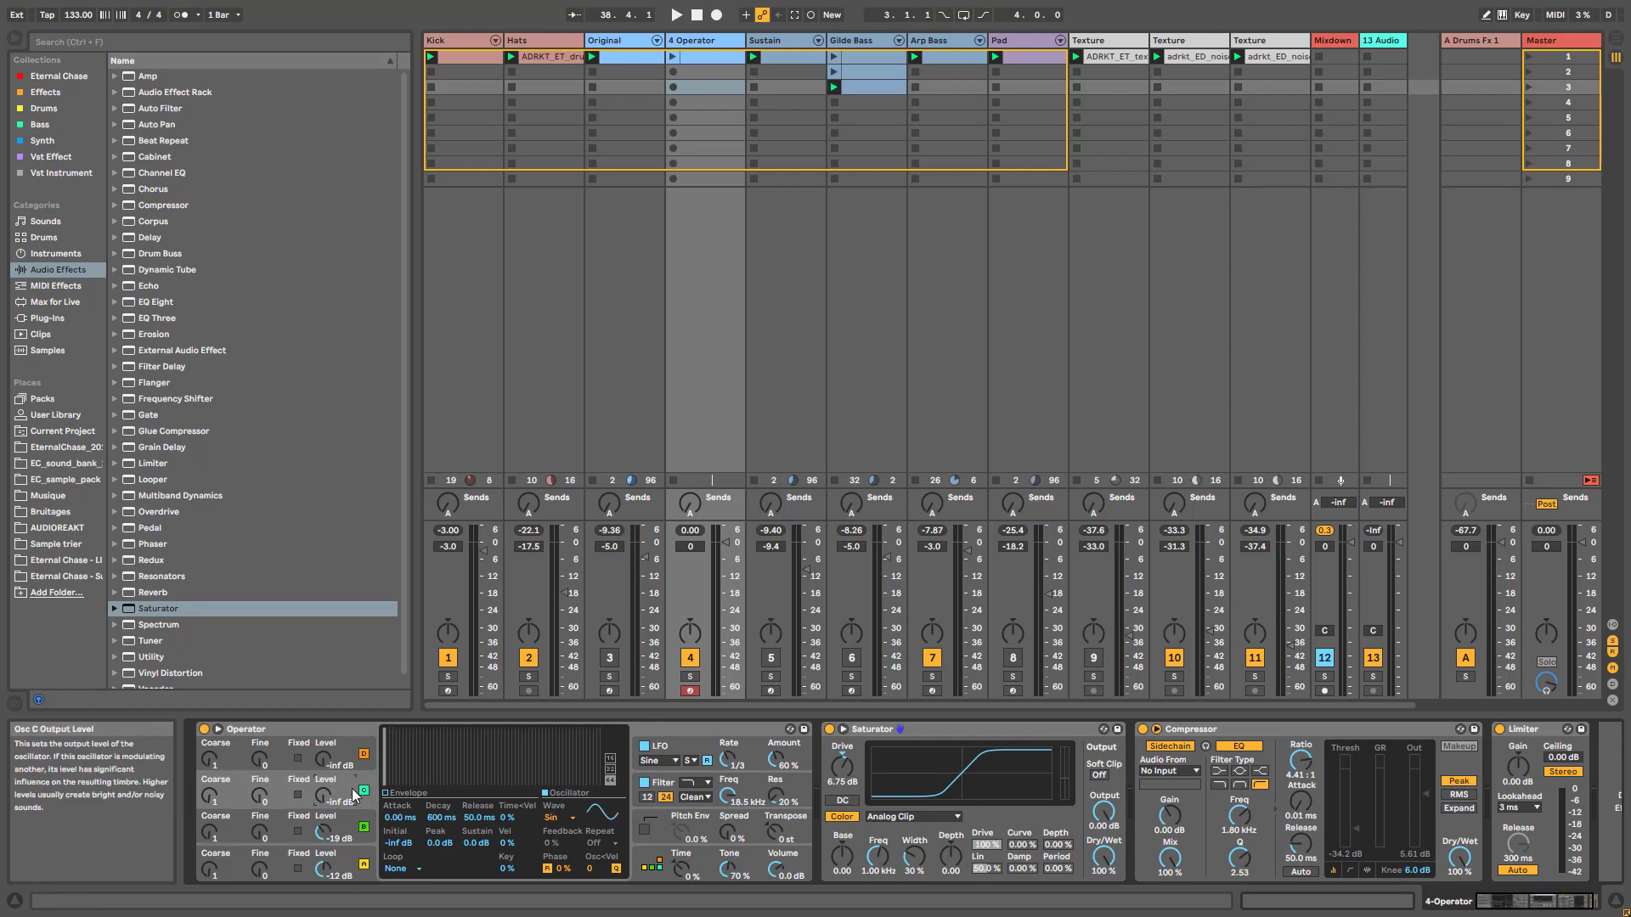
left_click(554, 817)
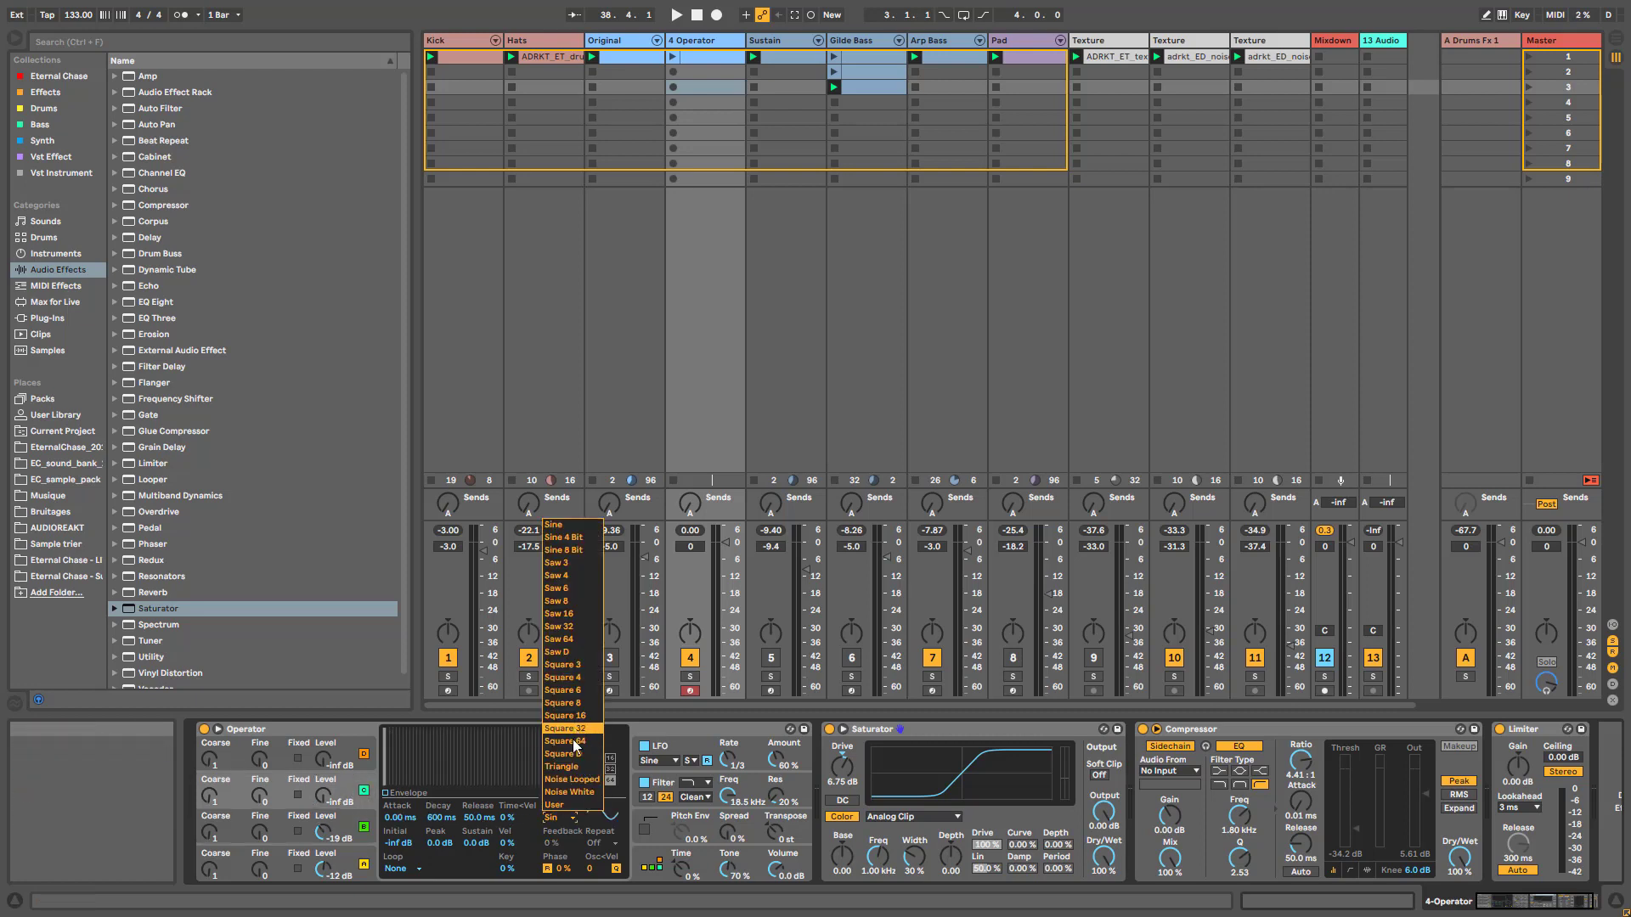
left_click(572, 754)
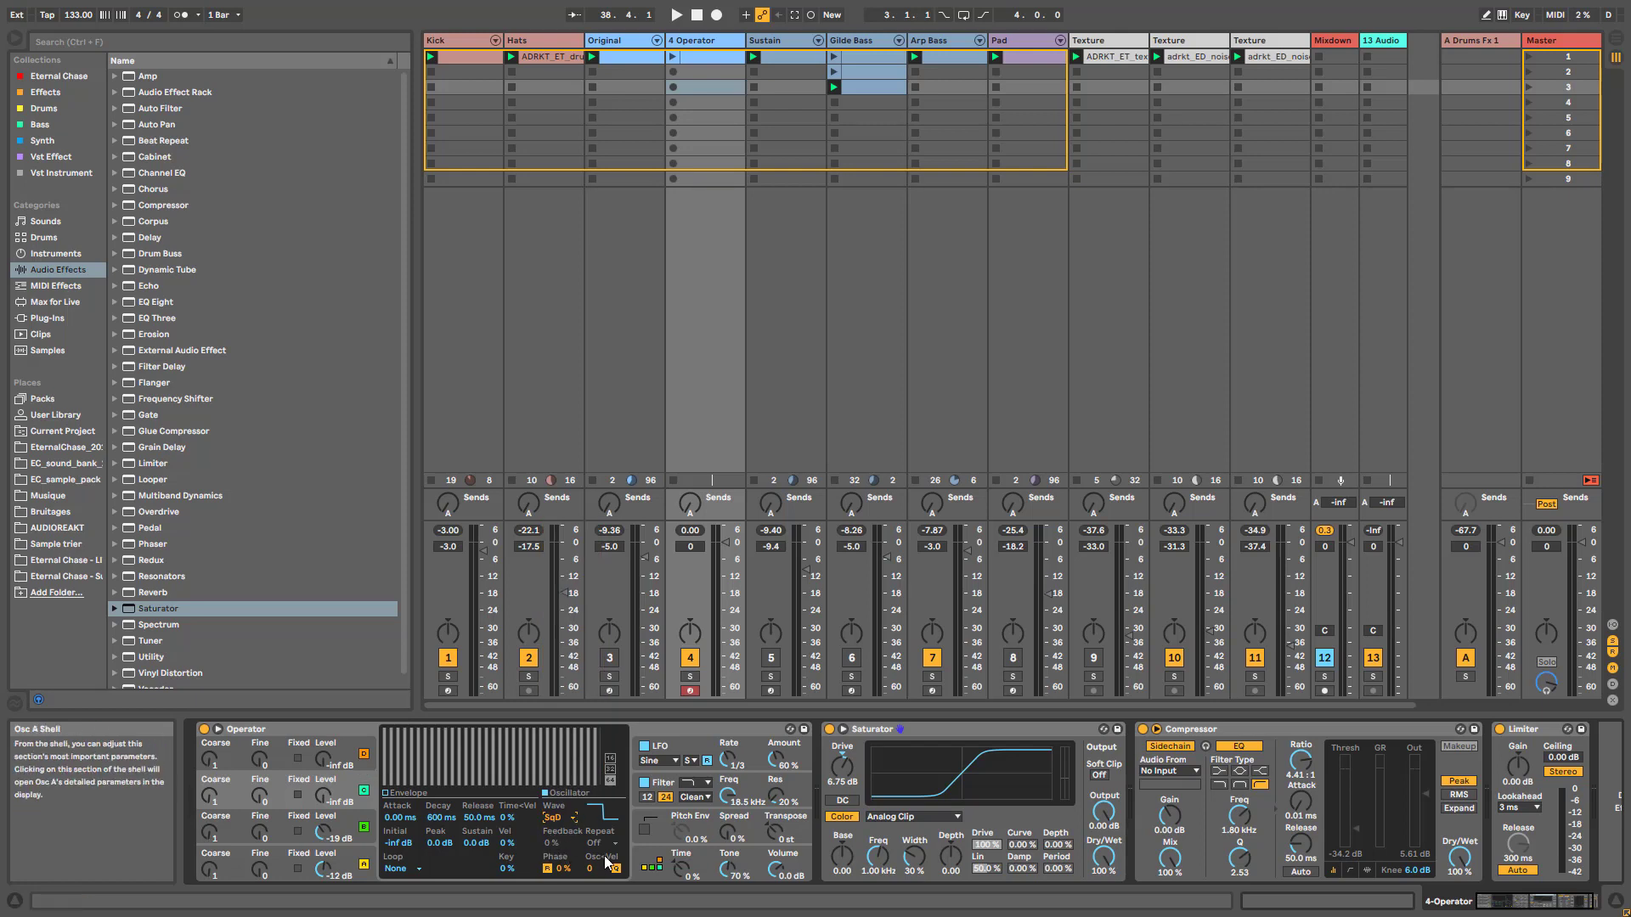
left_click(343, 769)
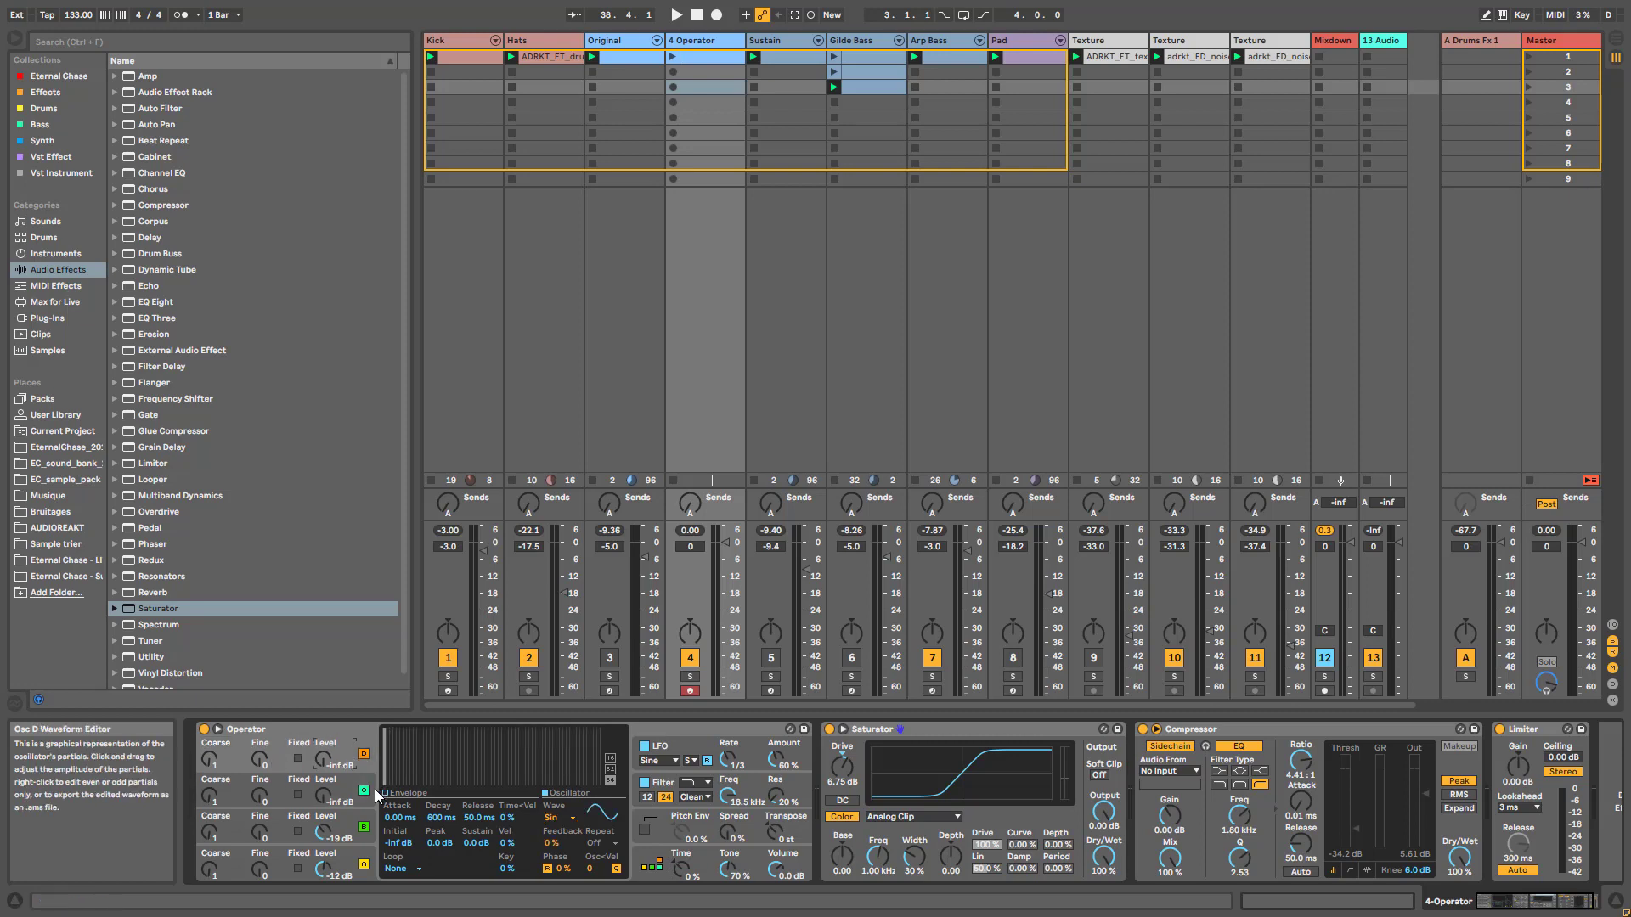
left_click_drag(328, 800, 328, 790)
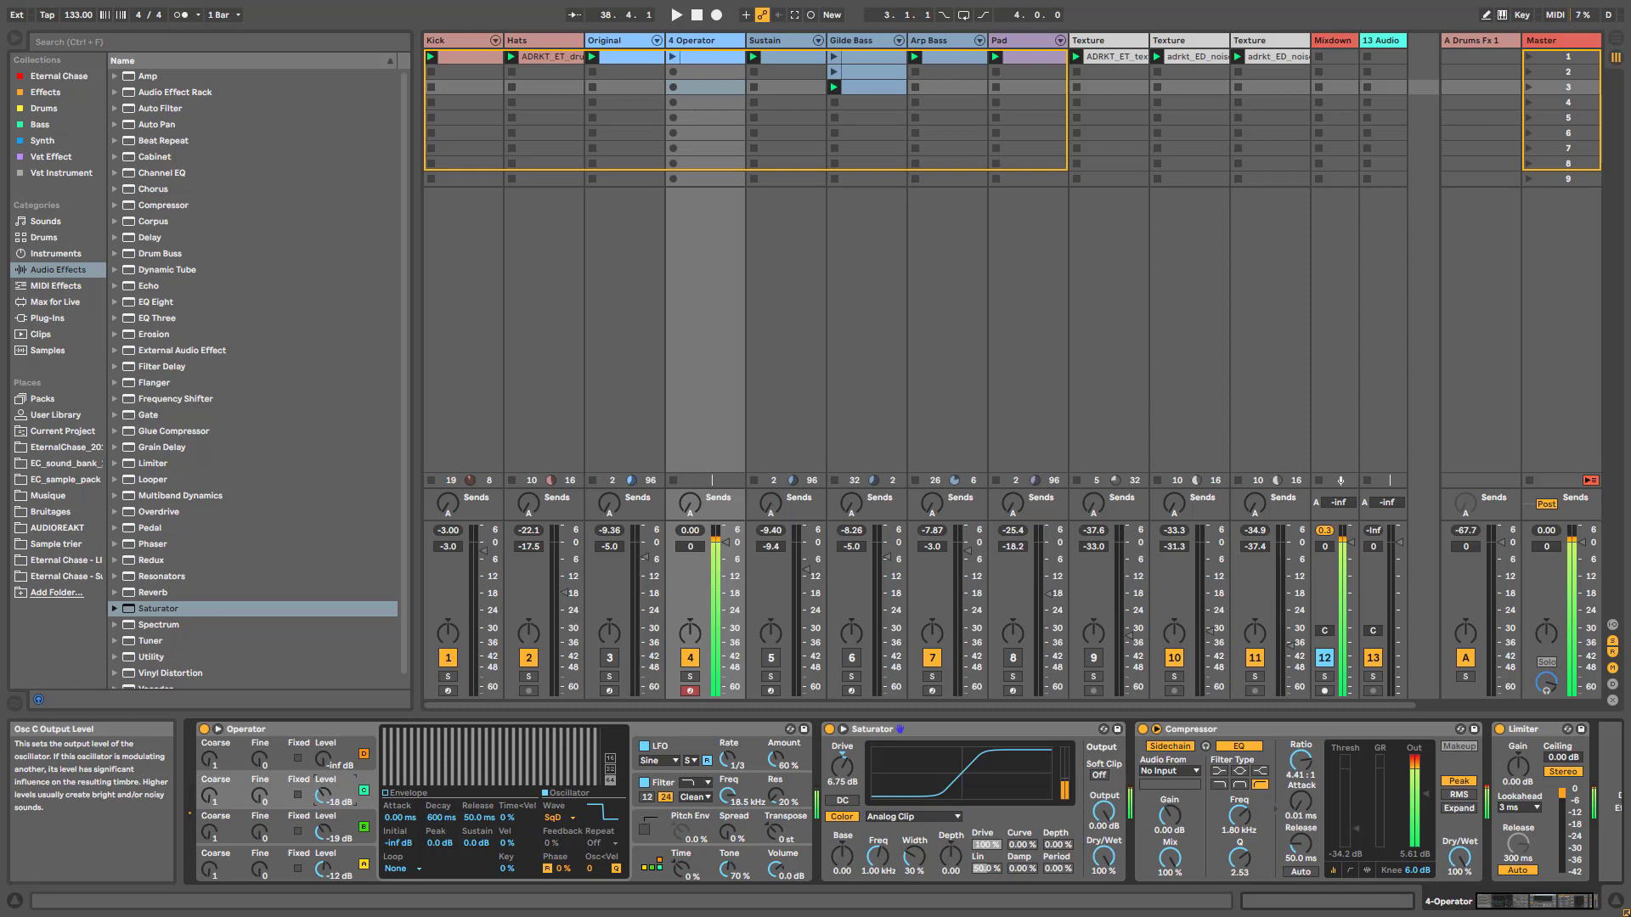
Step: Switch off oscillators B and A, and set oscillator D to a coarse frequency of 2 and an output level of -28 dB
left_click(353, 762)
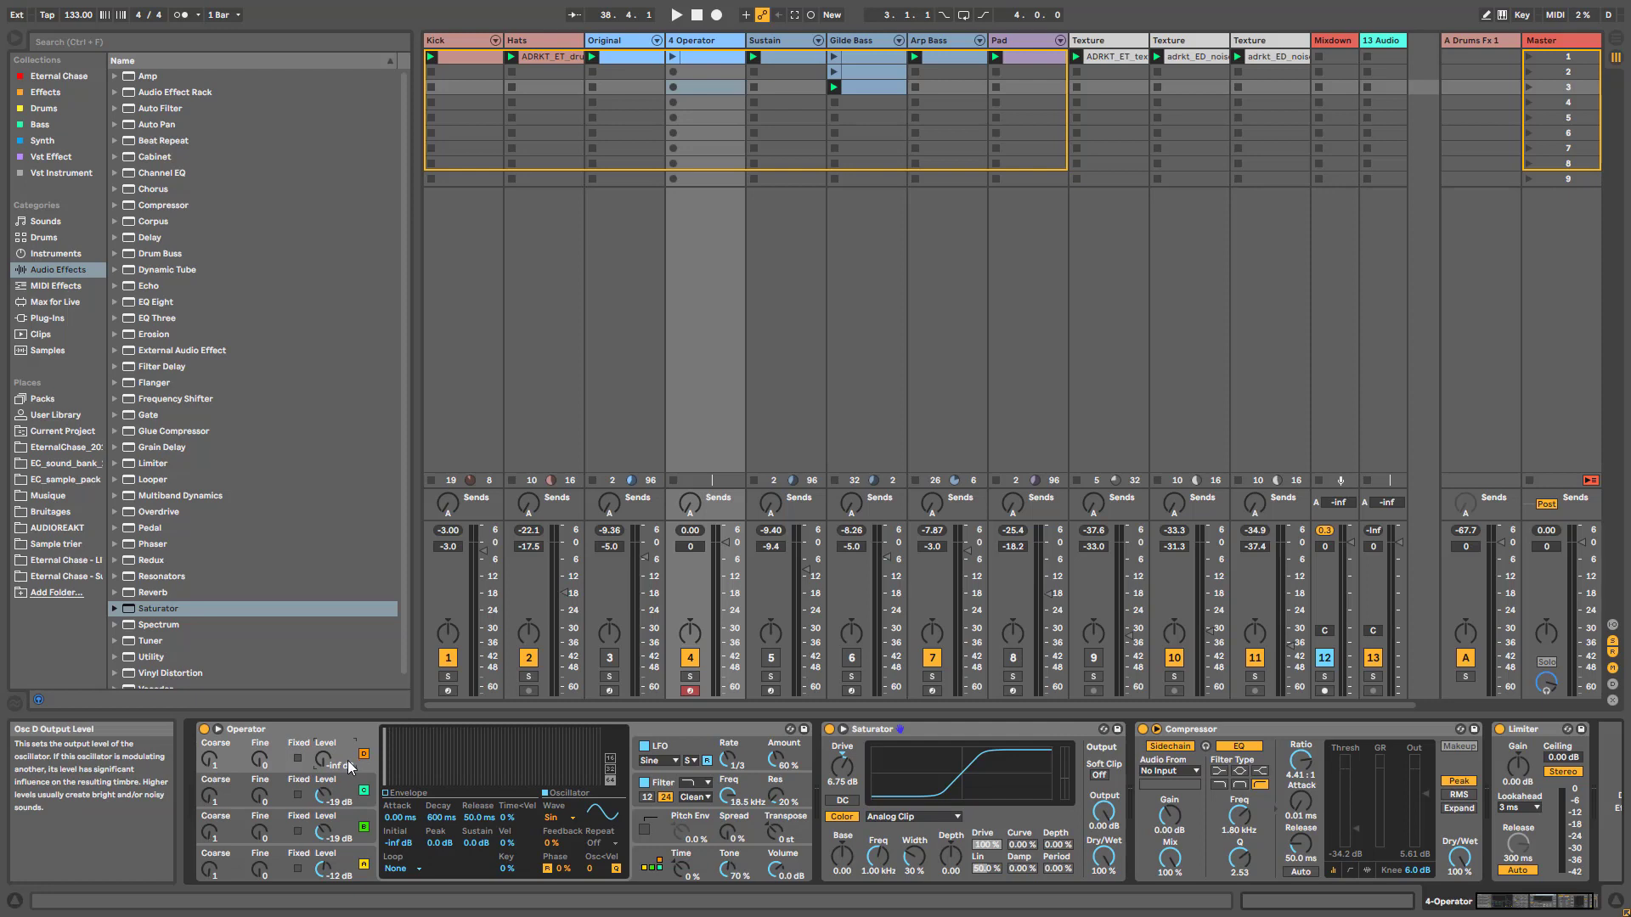
left_click_drag(328, 762, 328, 756)
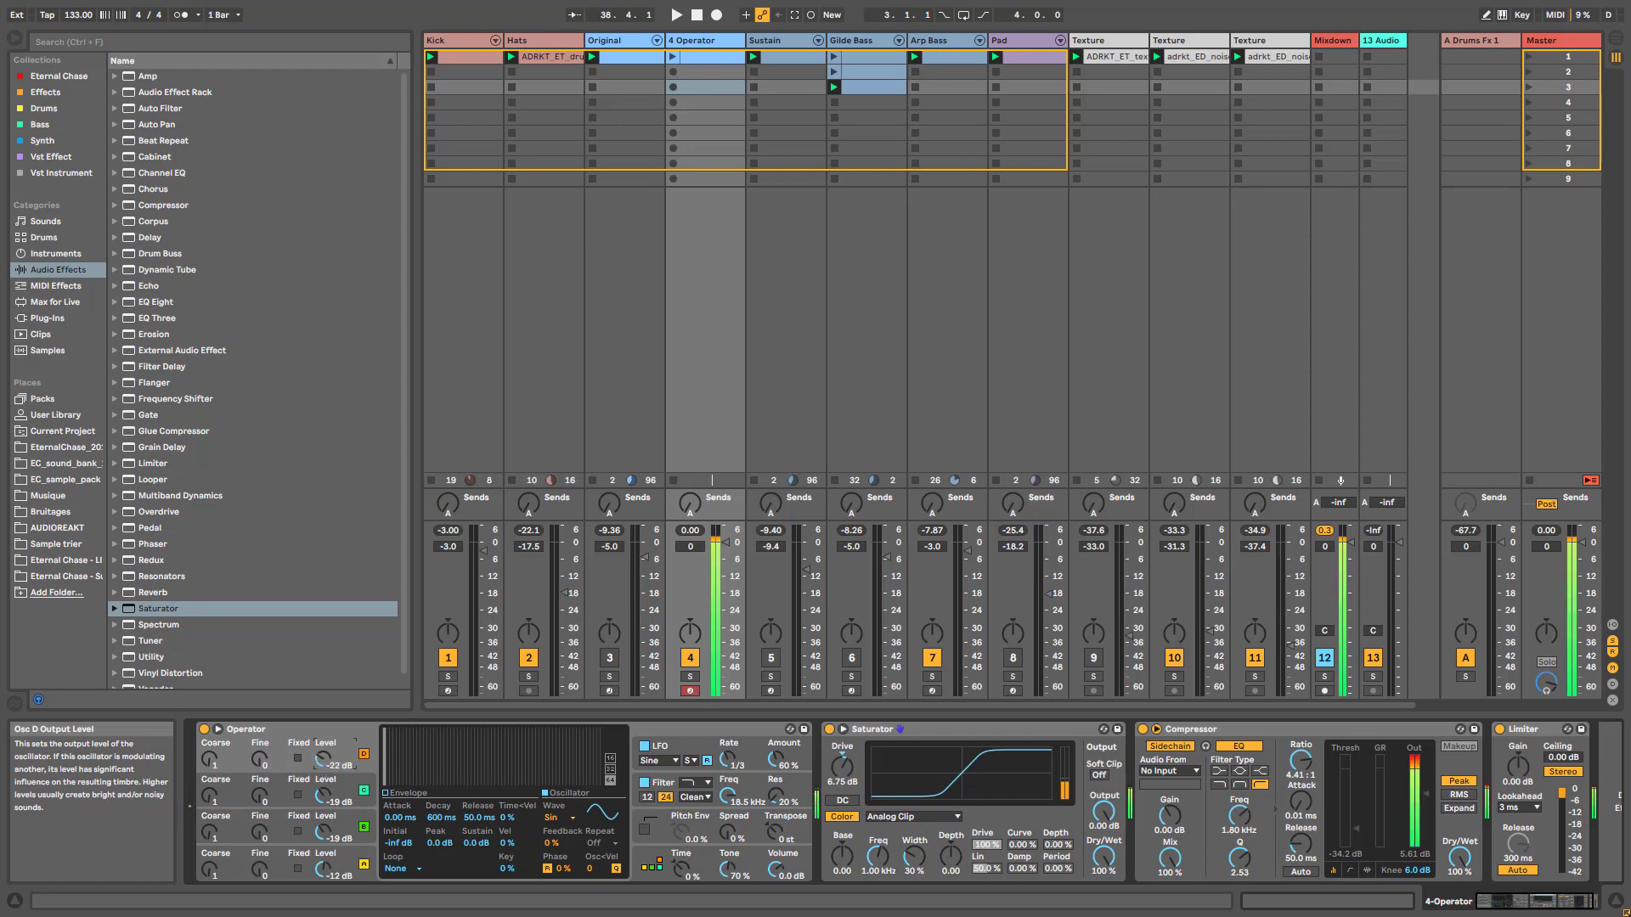
left_click(364, 826)
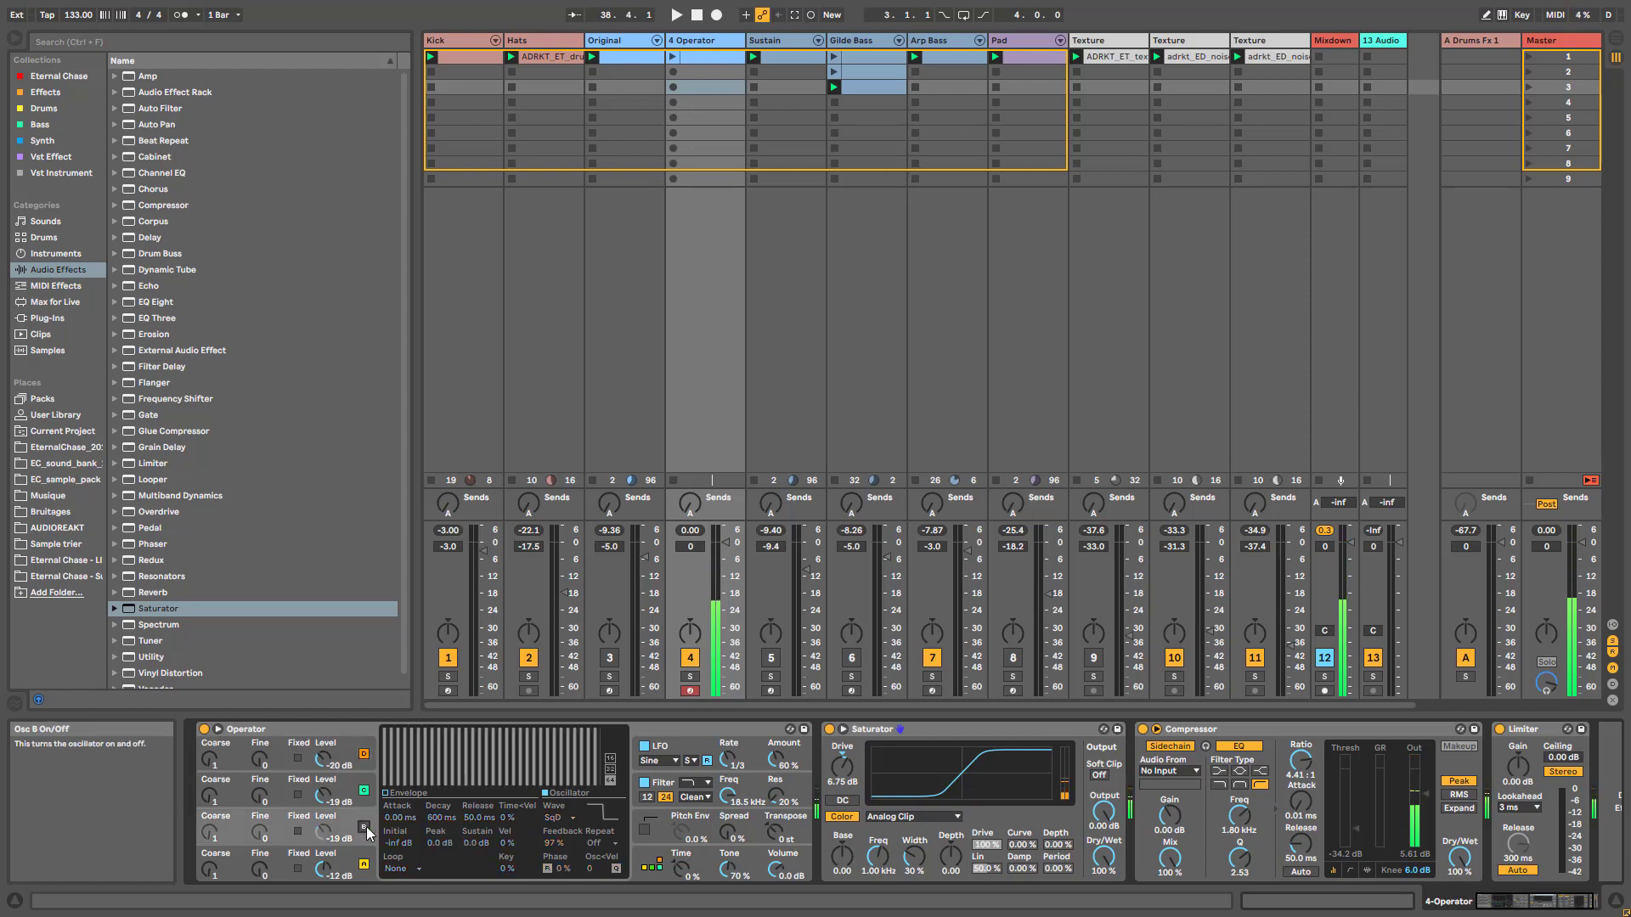
left_click(364, 864)
left_click_drag(324, 761, 324, 790)
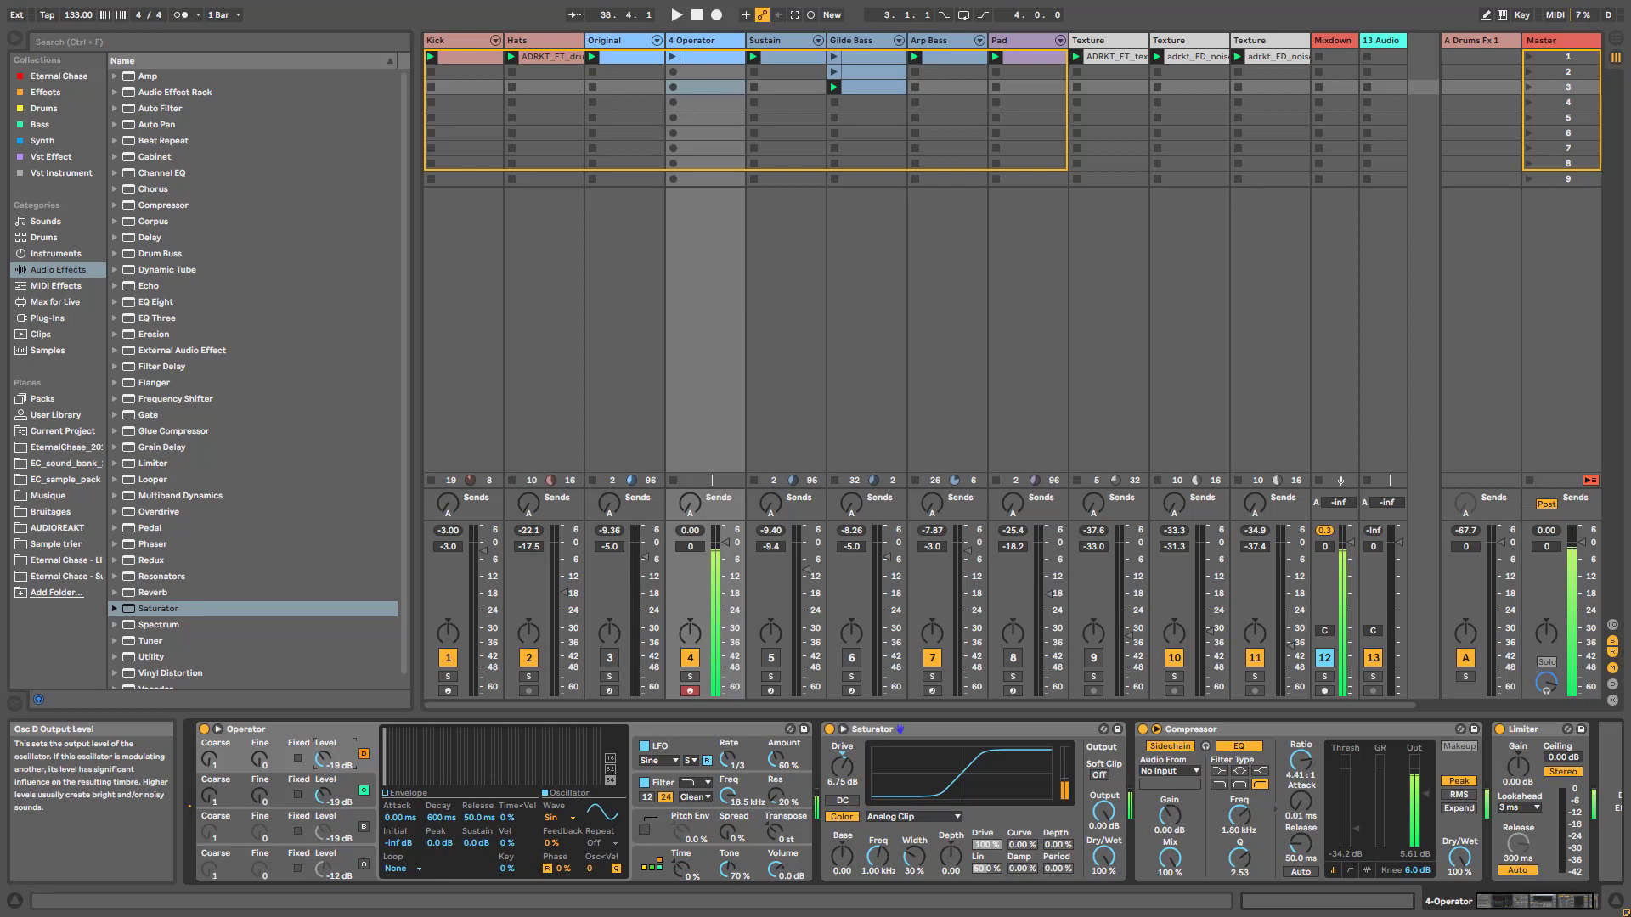
left_click_drag(324, 760, 323, 763)
Step: Toggle oscillator D off and on to compare the sound with and without it
left_click(363, 758)
left_click(363, 758)
left_click(367, 756)
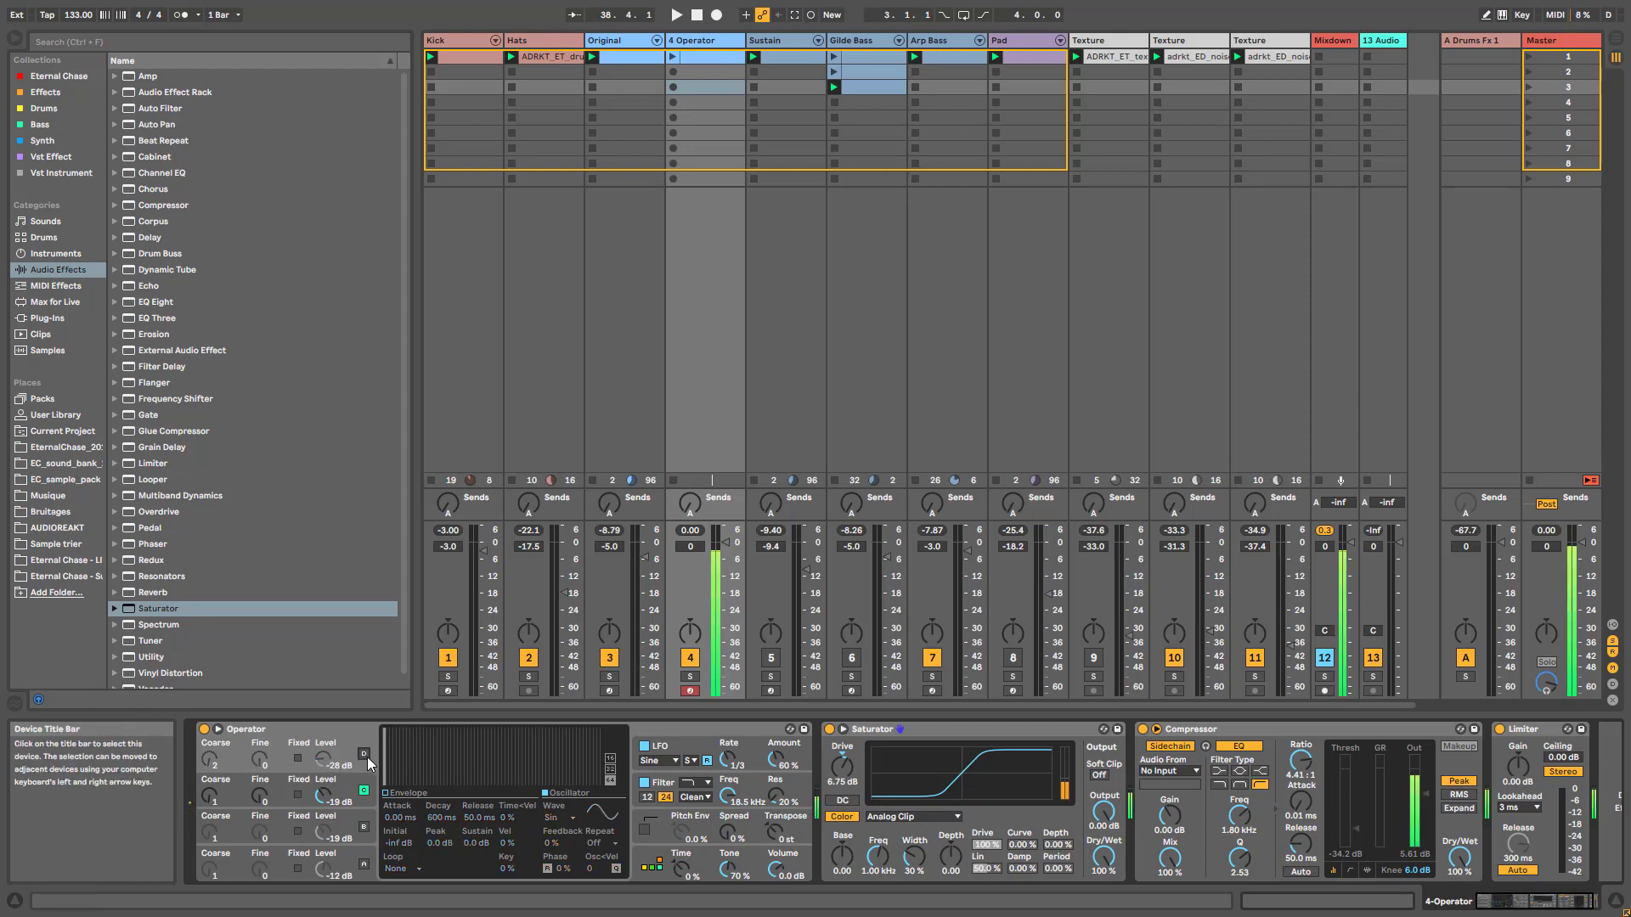
left_click(364, 754)
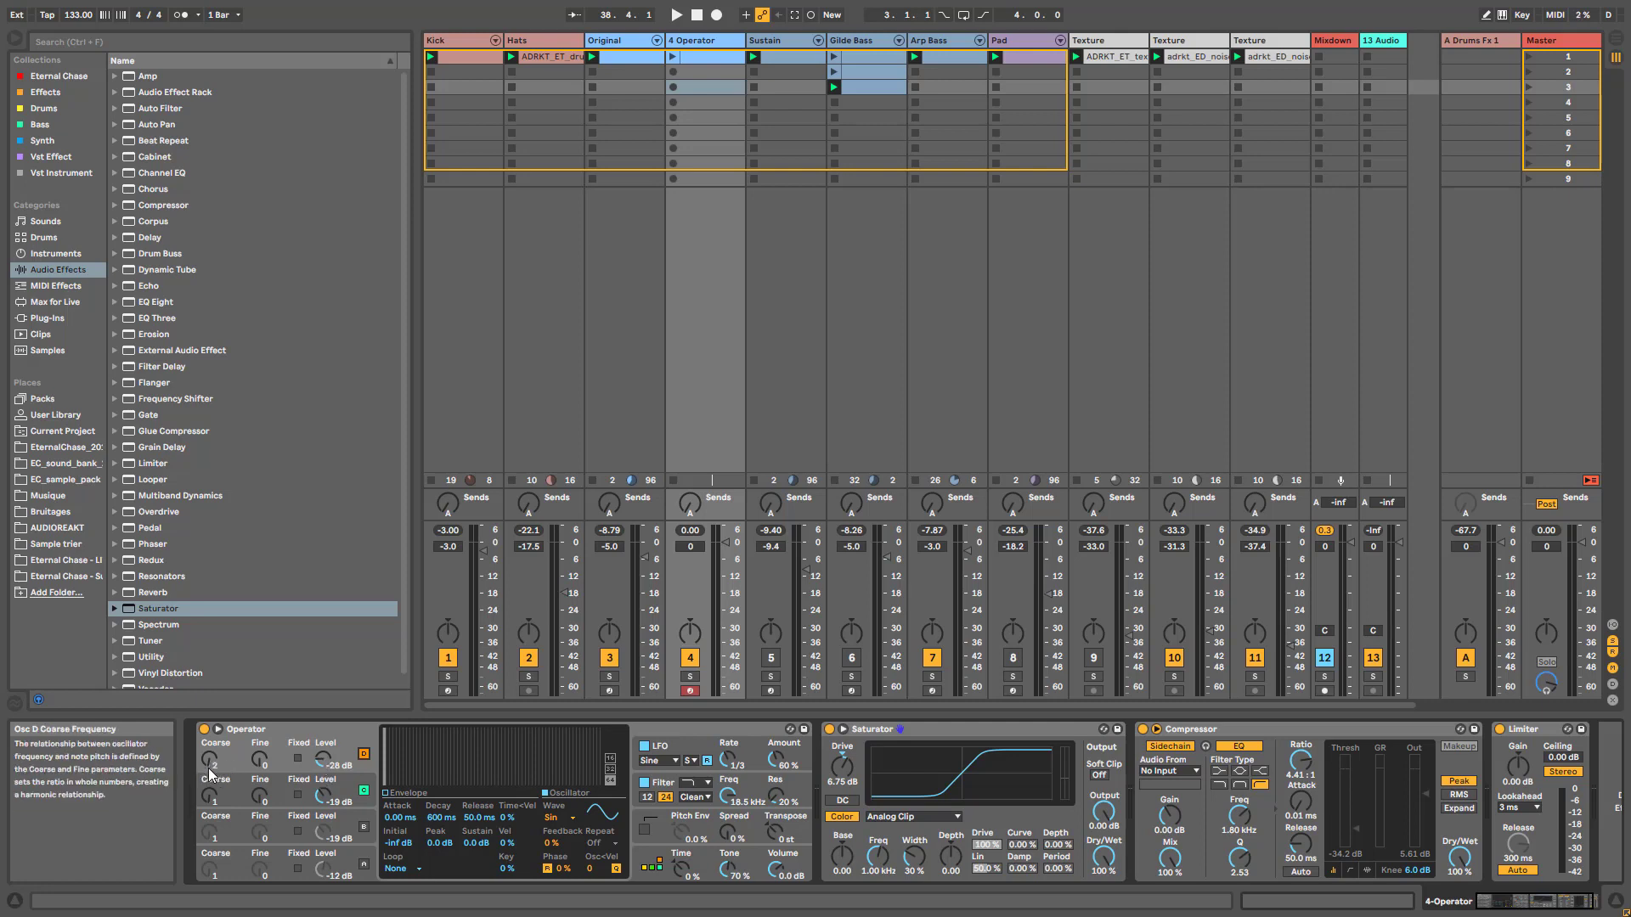
Step: Try oscillator D at a coarse frequency of 0.5 and a -21 dB level, and restore its previous settings
left_click_drag(323, 760, 323, 750)
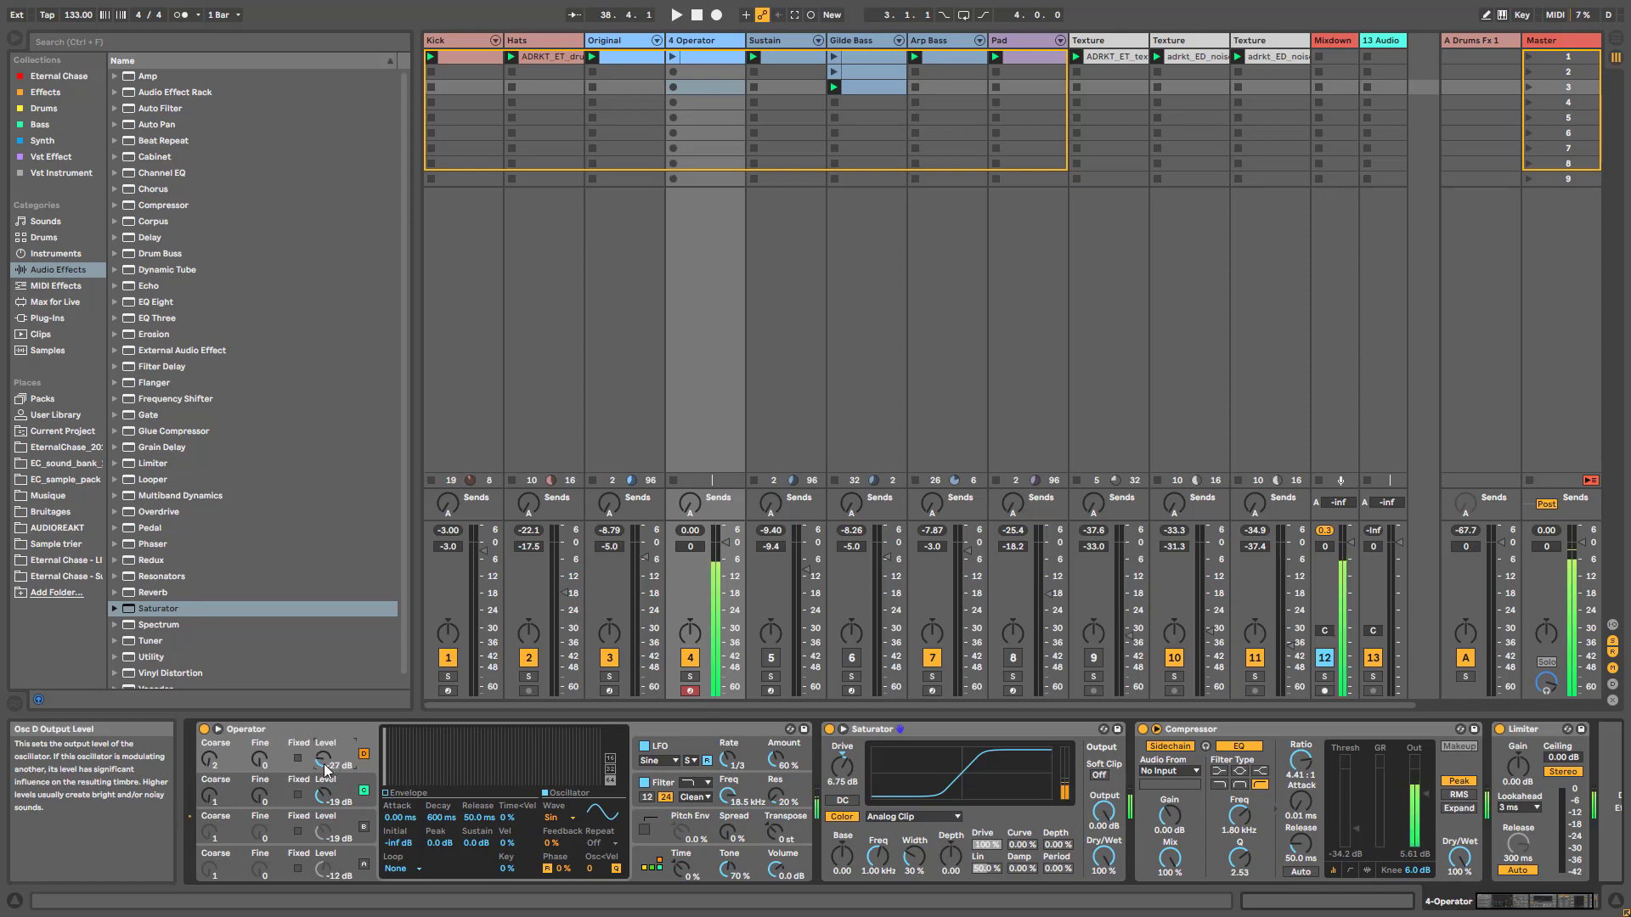
left_click(203, 761)
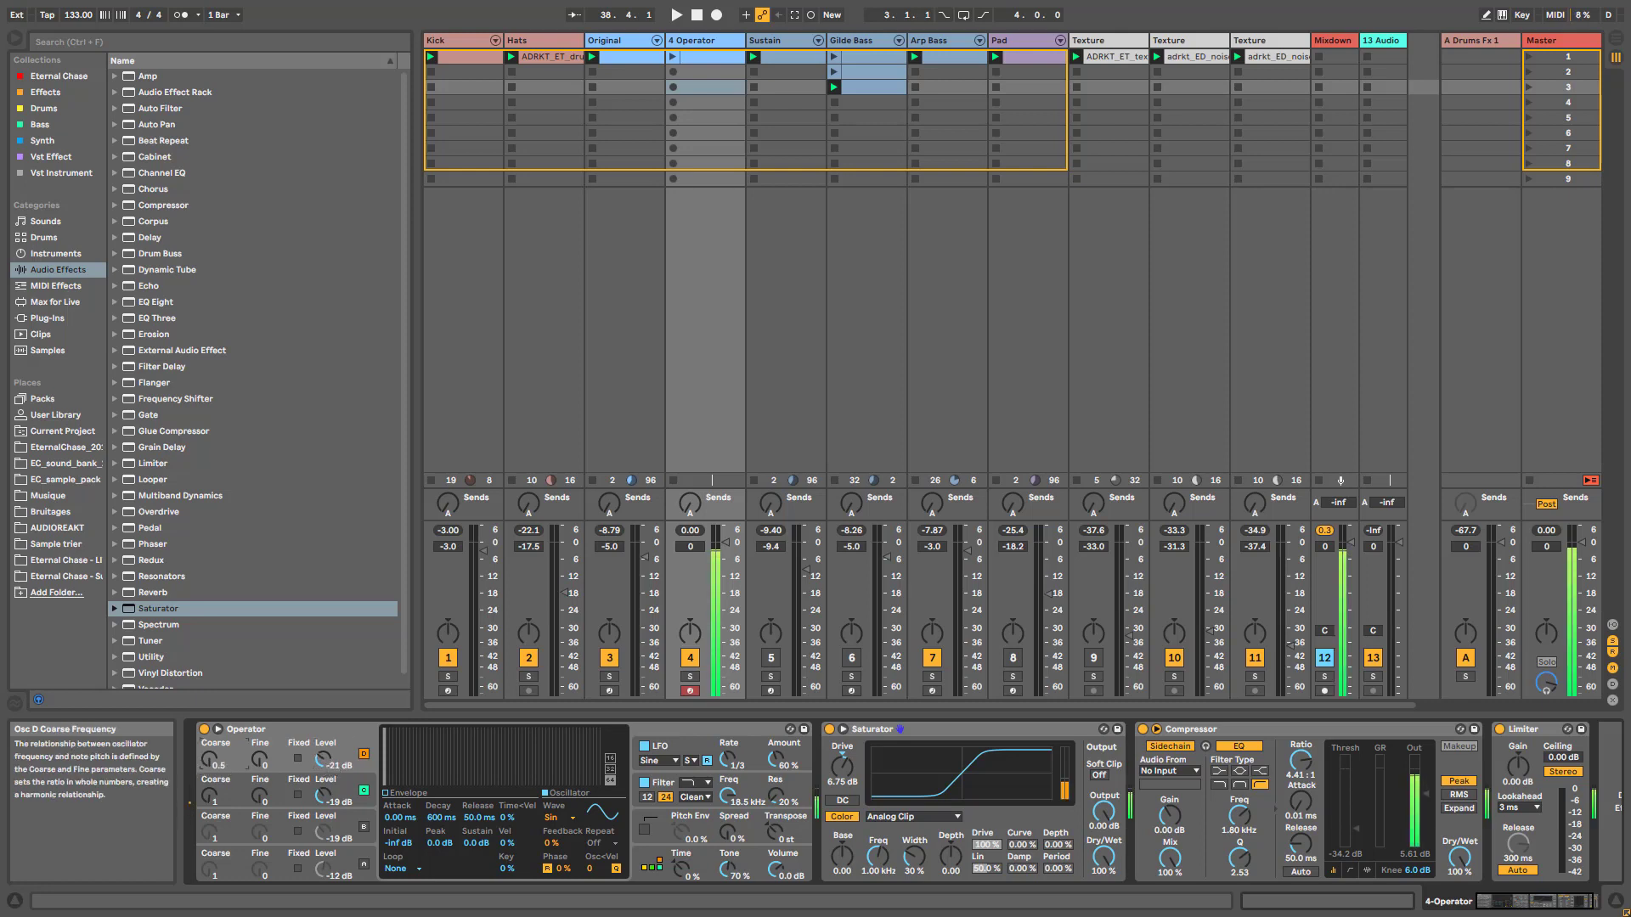
left_click_drag(208, 761, 208, 749)
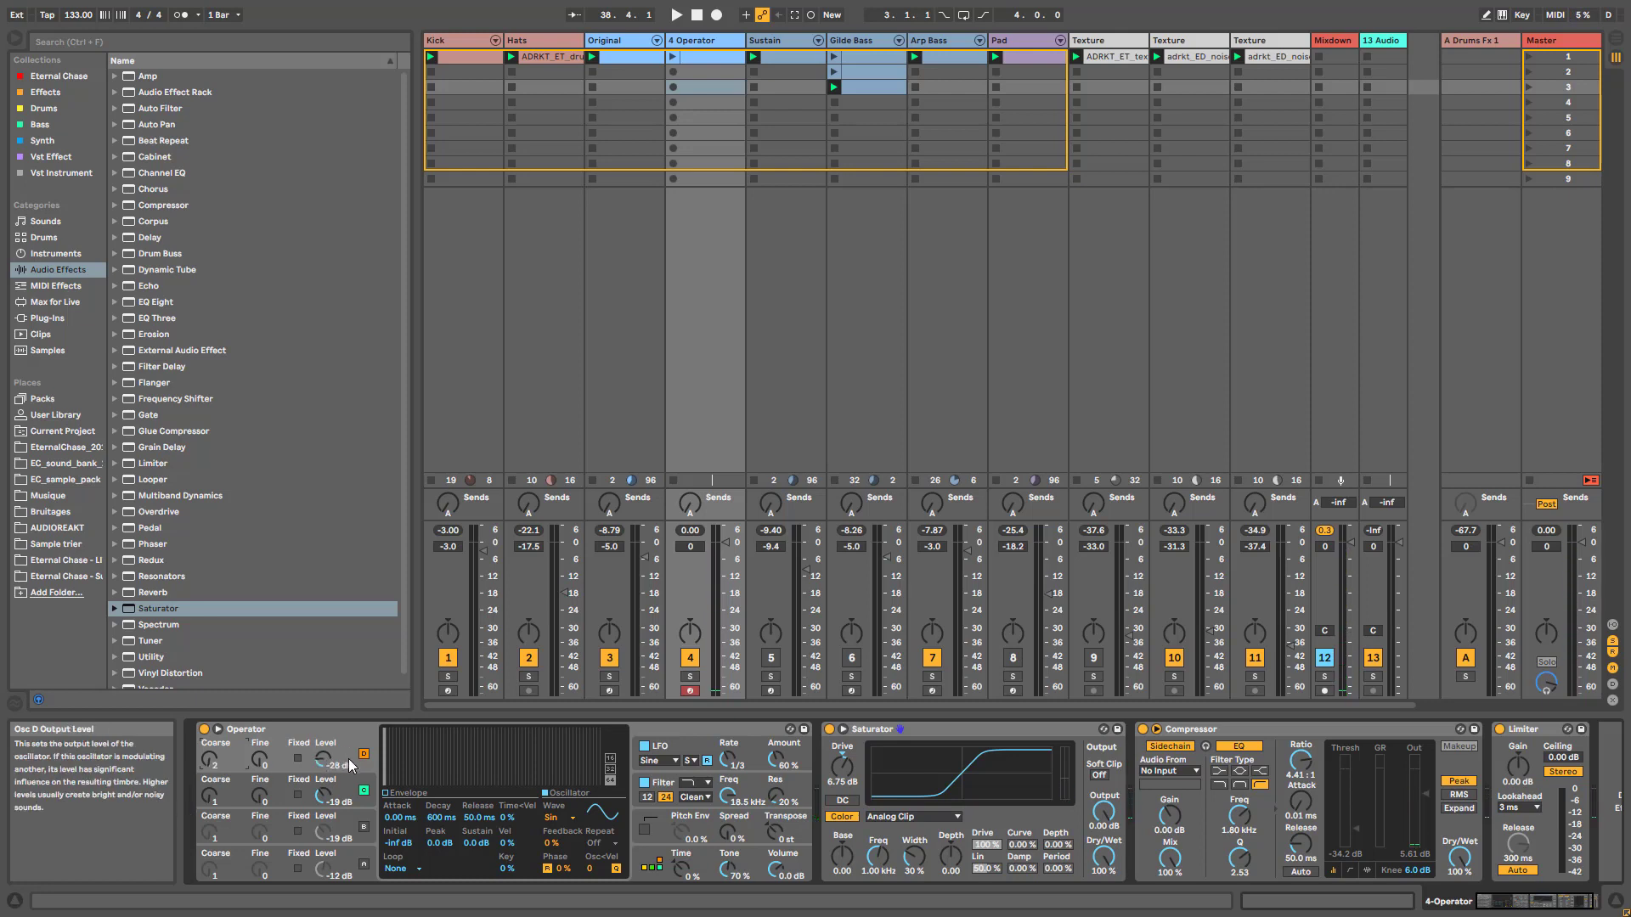
key("ctrl+z")
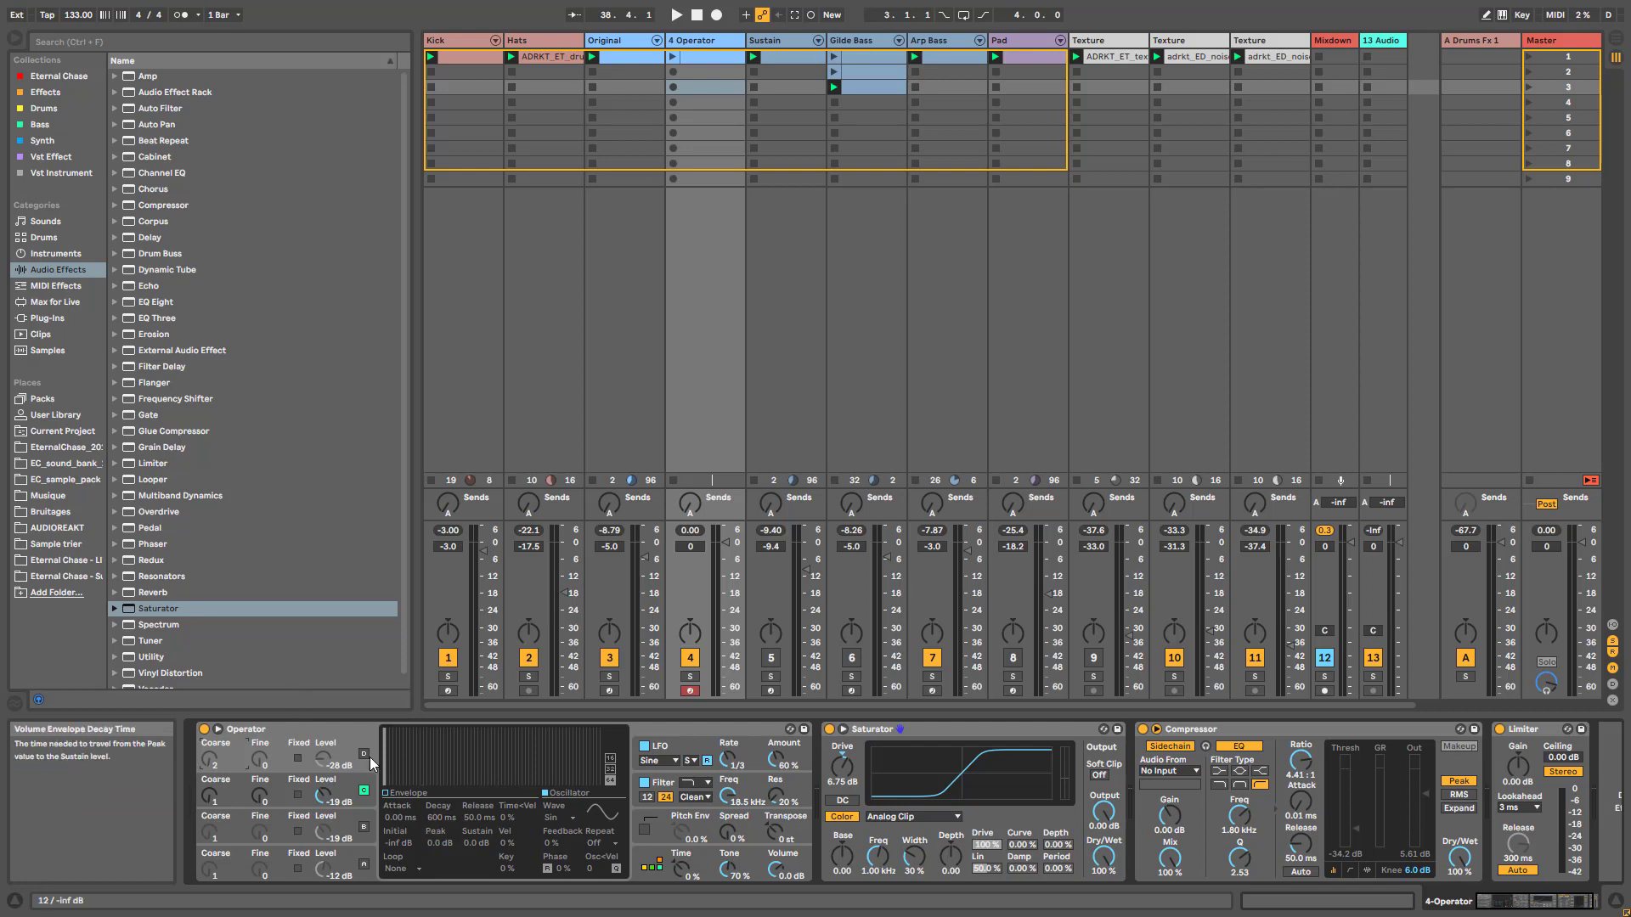
Step: Switch oscillators D, B and A on together and set the LFO rate to 1.5
left_click(363, 755)
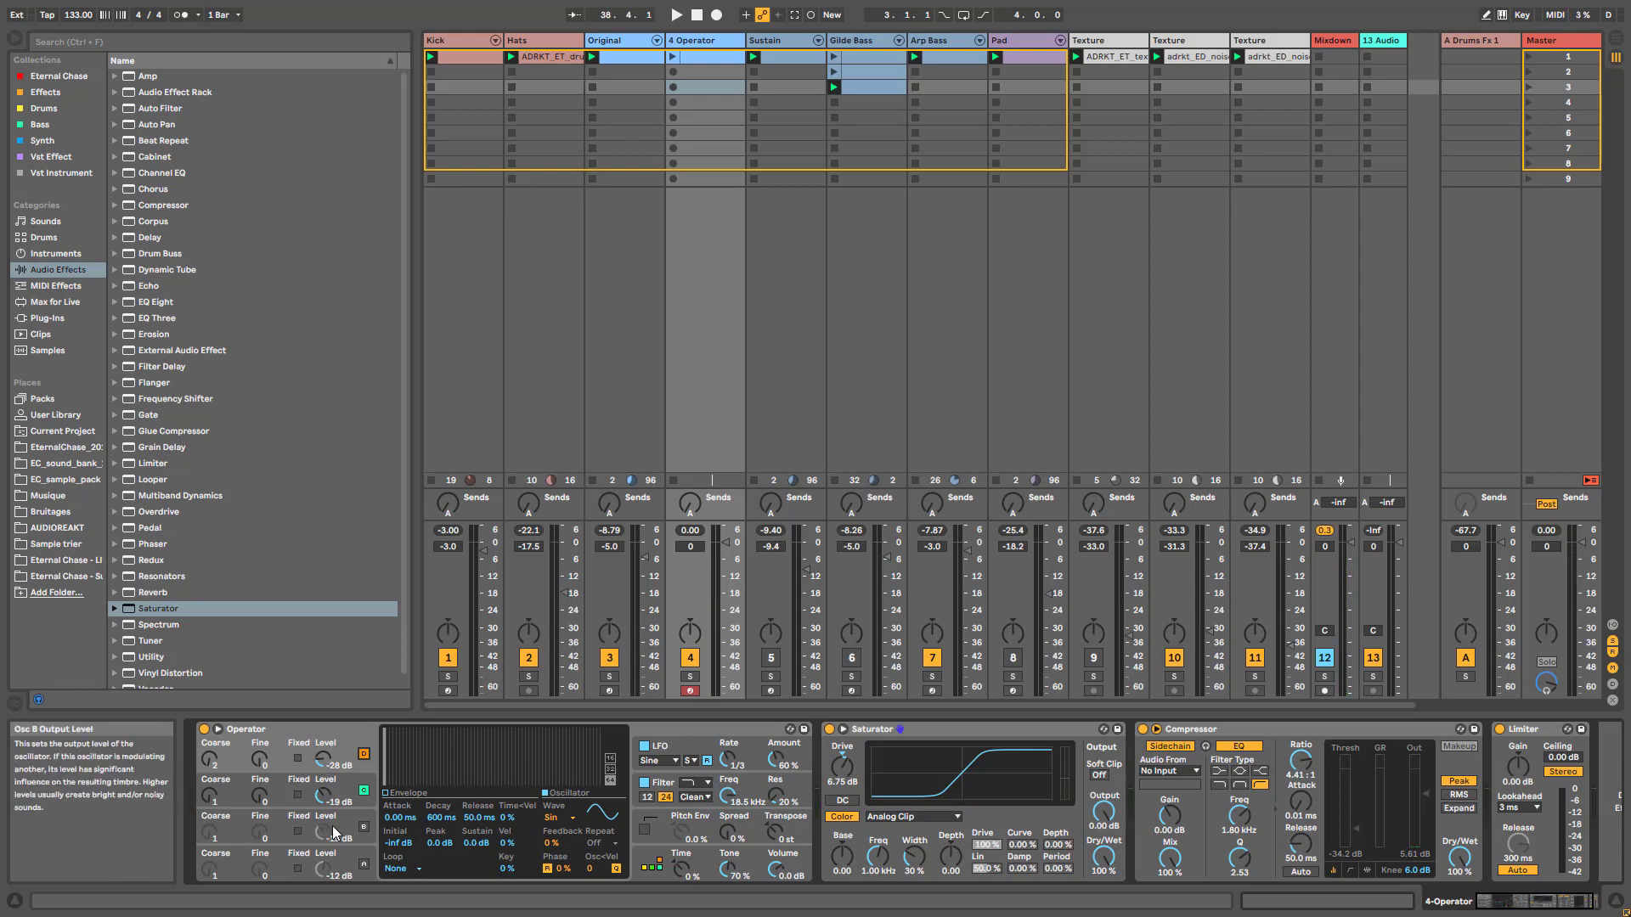
left_click(363, 826)
left_click(365, 866)
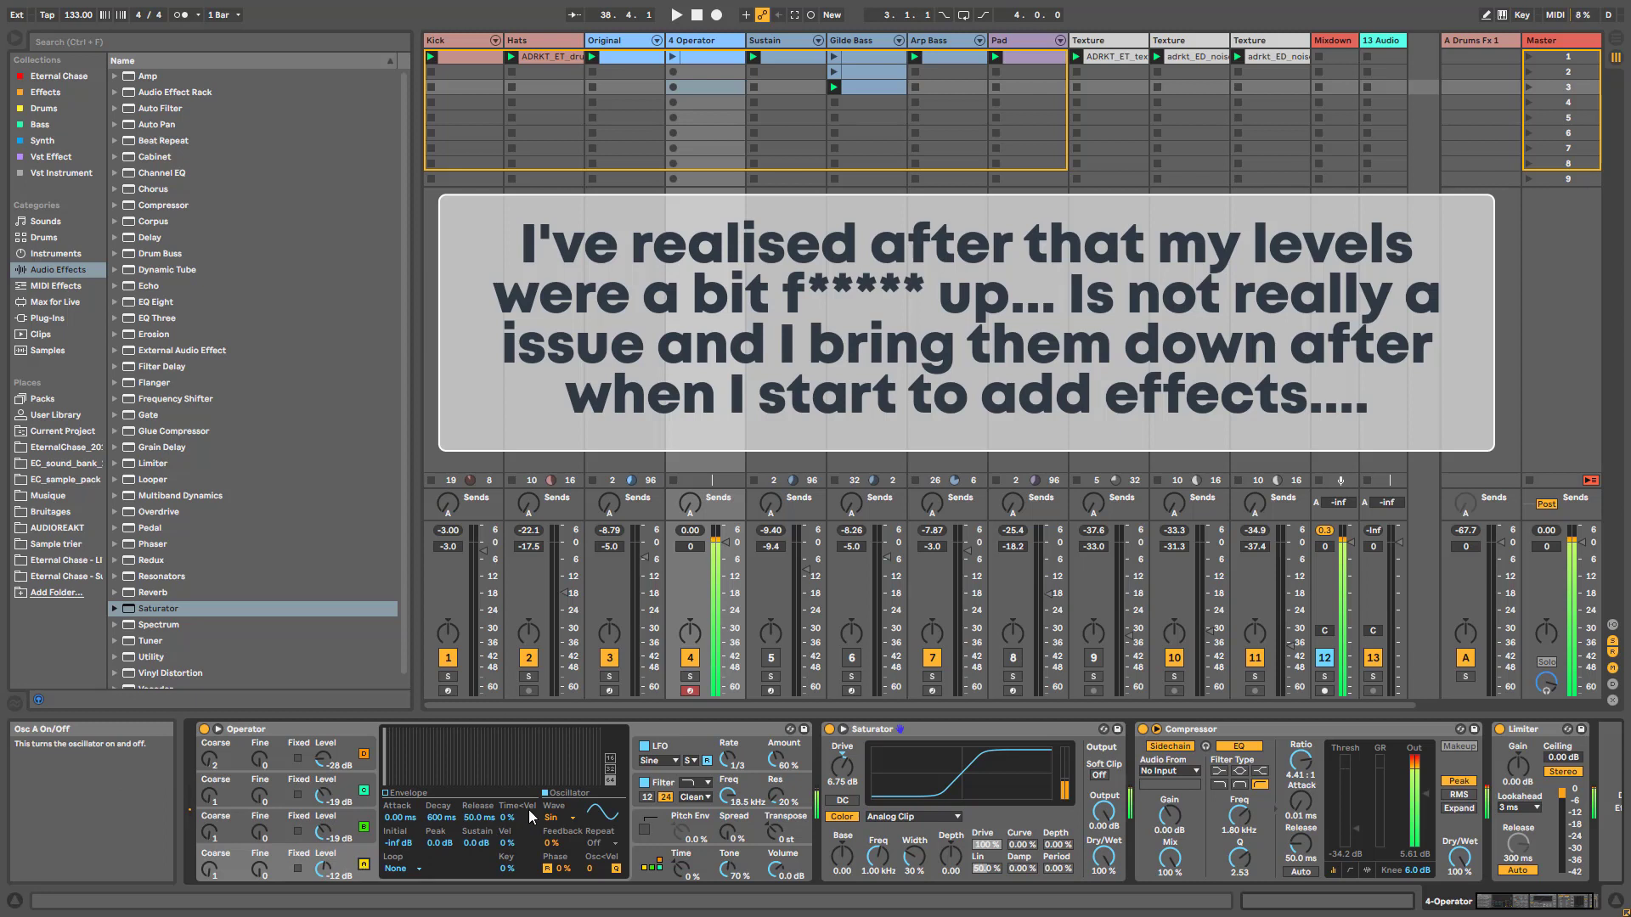
left_click(731, 761)
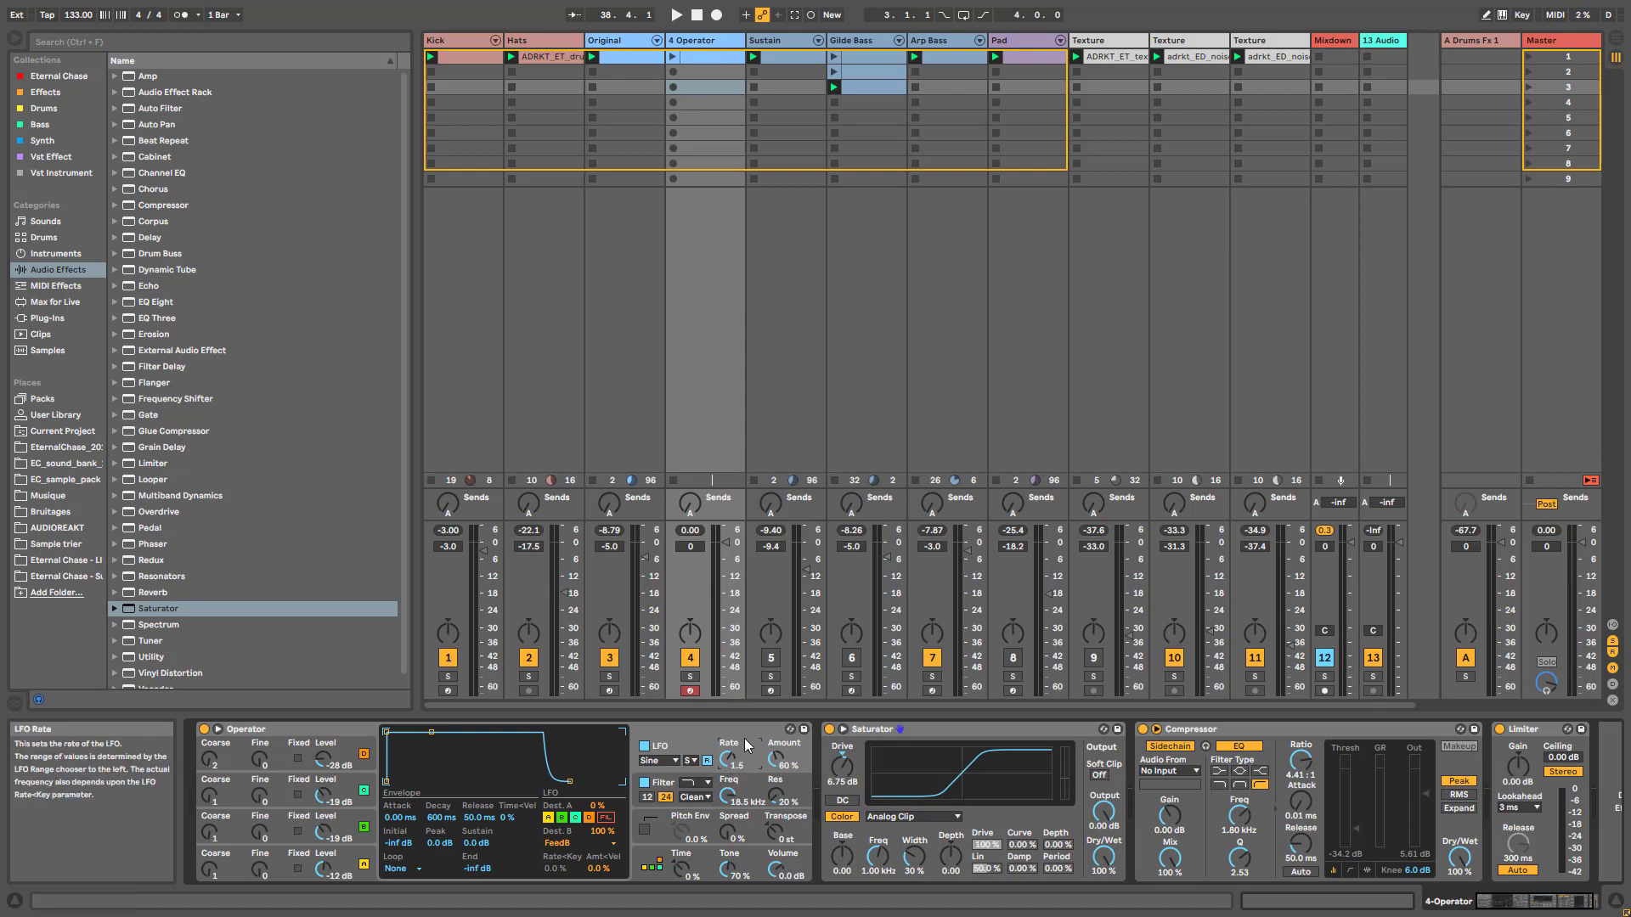
Step: Set Operator's filter to the MS2 circuit with 4.31 dB drive, 914 Hz frequency and 36% resonance
left_click(665, 796)
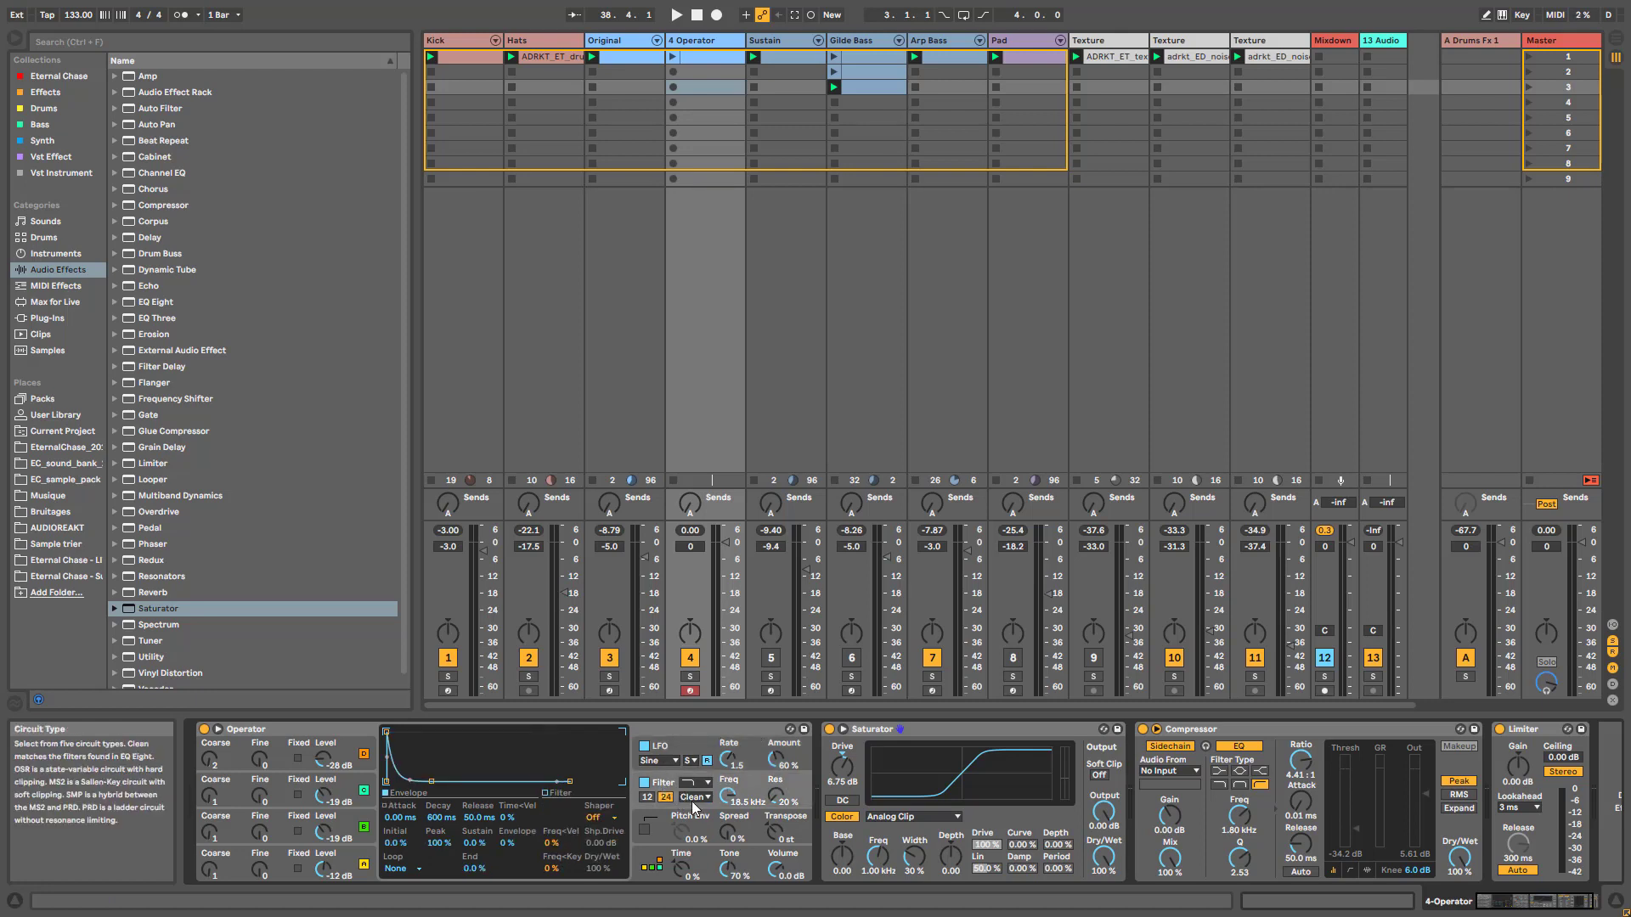
left_click(697, 798)
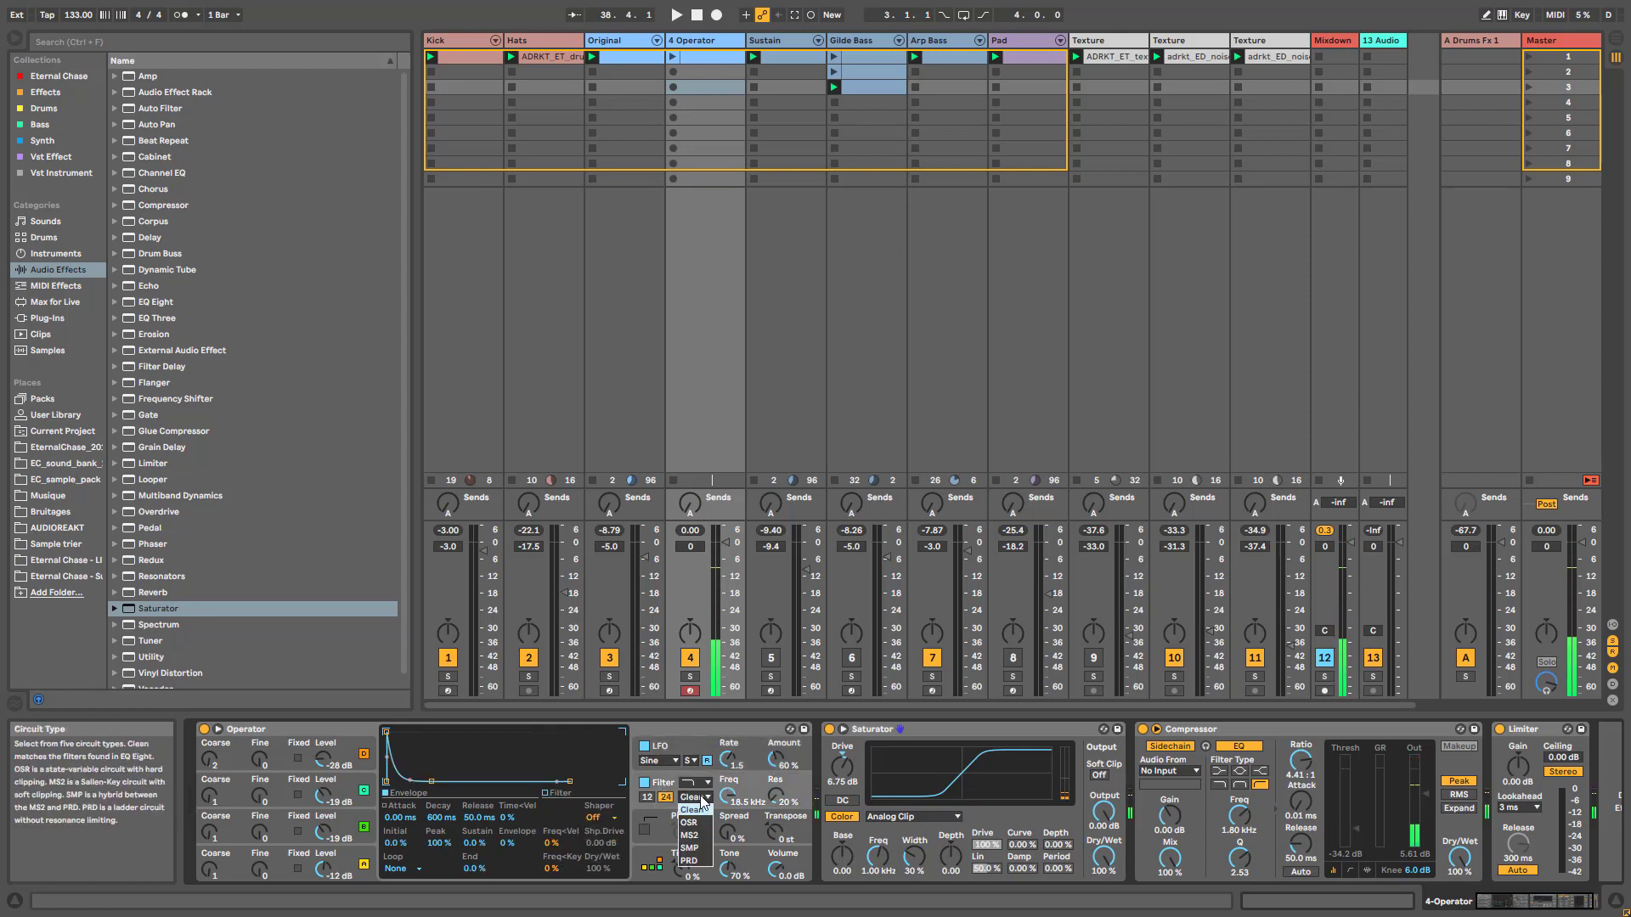
left_click(703, 838)
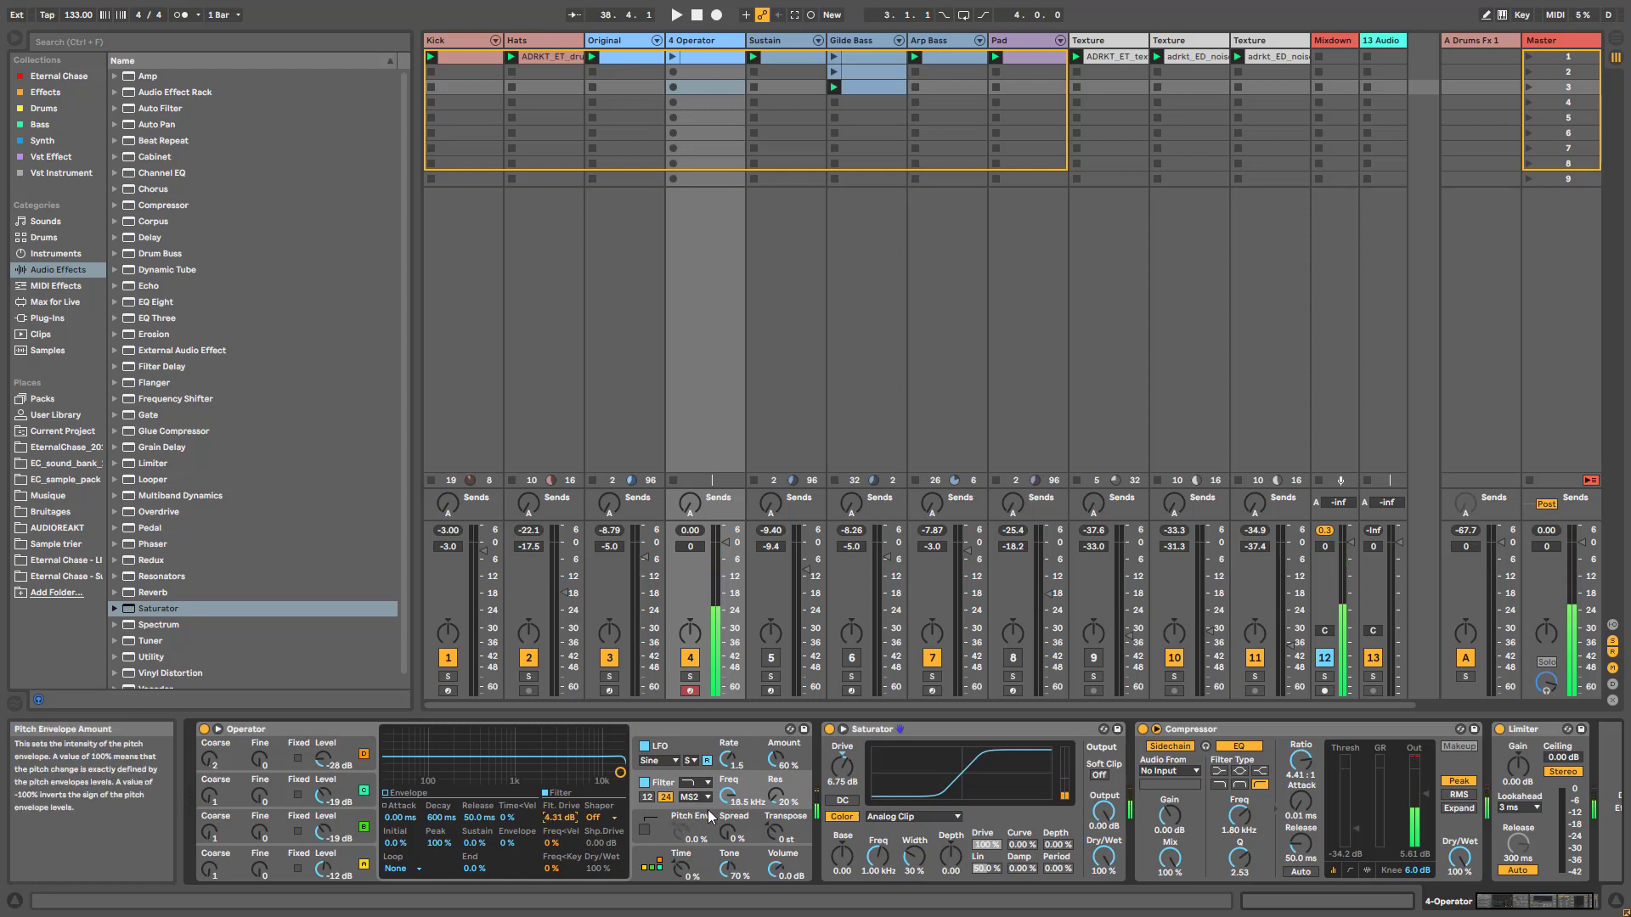
left_click_drag(717, 814, 716, 883)
left_click_drag(778, 805, 727, 803)
Step: Set the filter frequency to 2.25 kHz and the LFO amounts to 6% for Destination A and 100% for Destination B
left_click(695, 746)
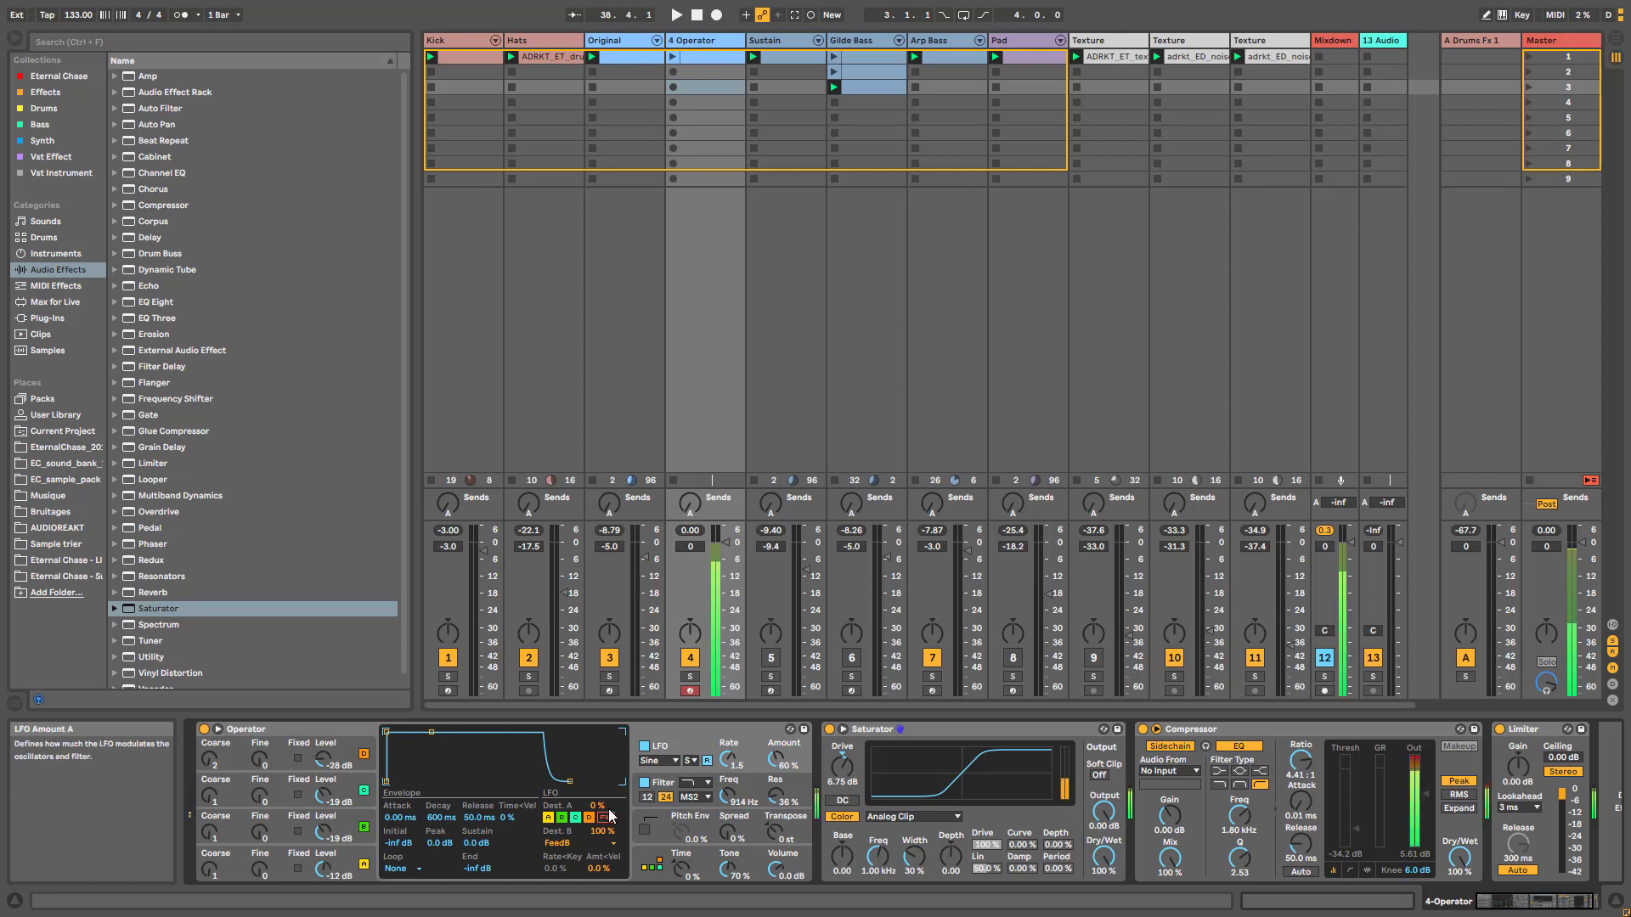
left_click_drag(729, 797, 730, 781)
left_click(749, 761)
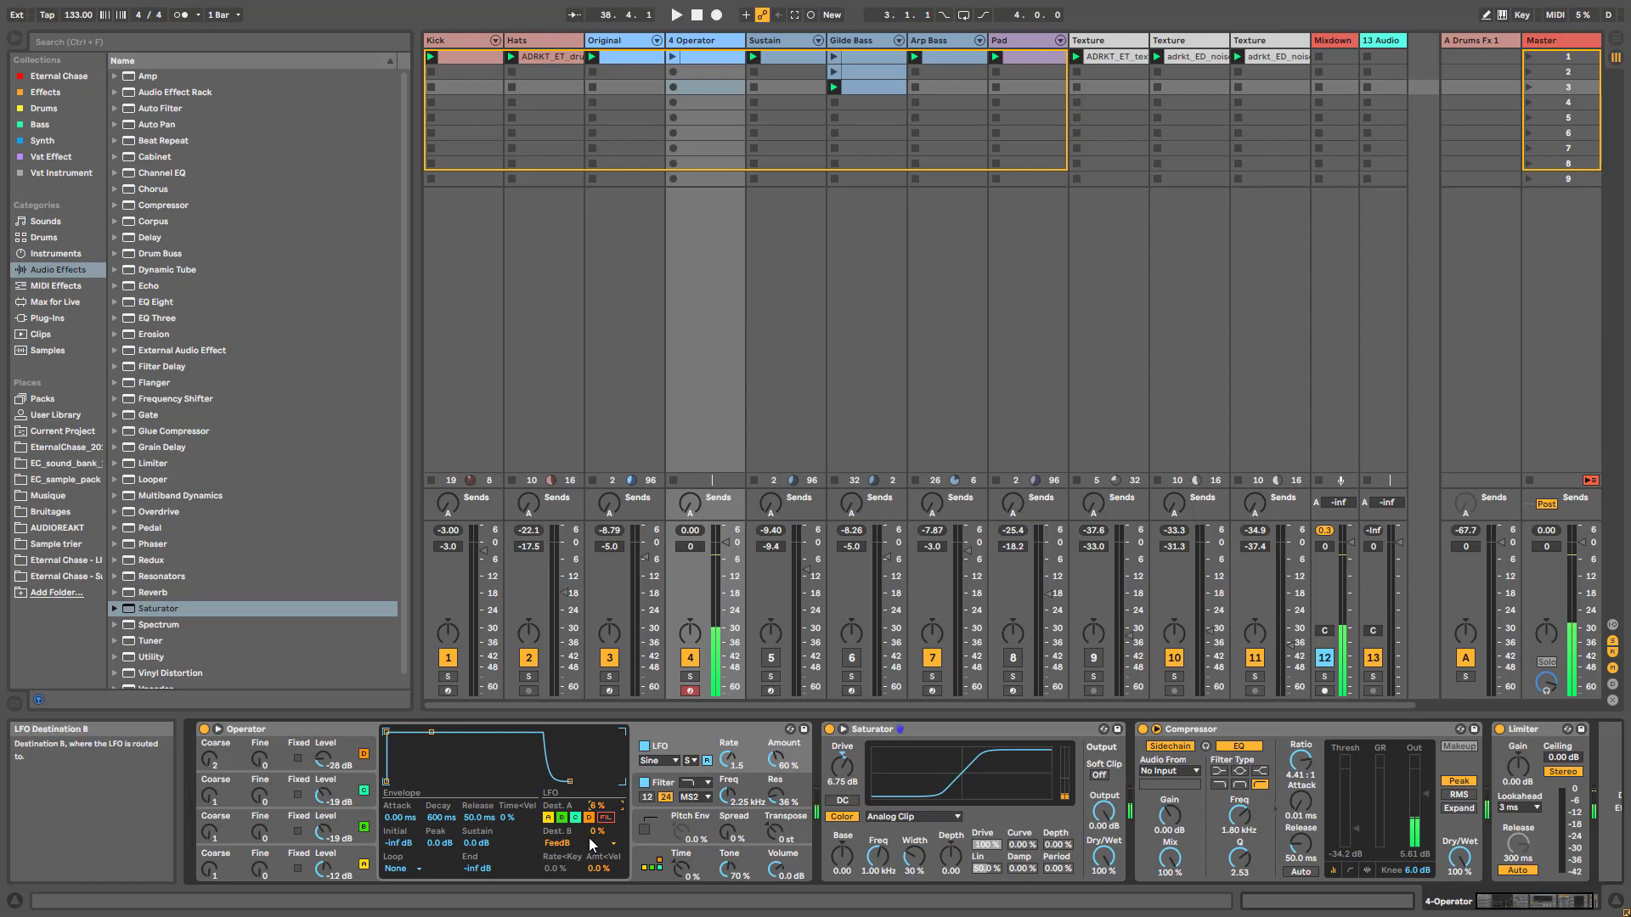
left_click_drag(599, 833, 600, 739)
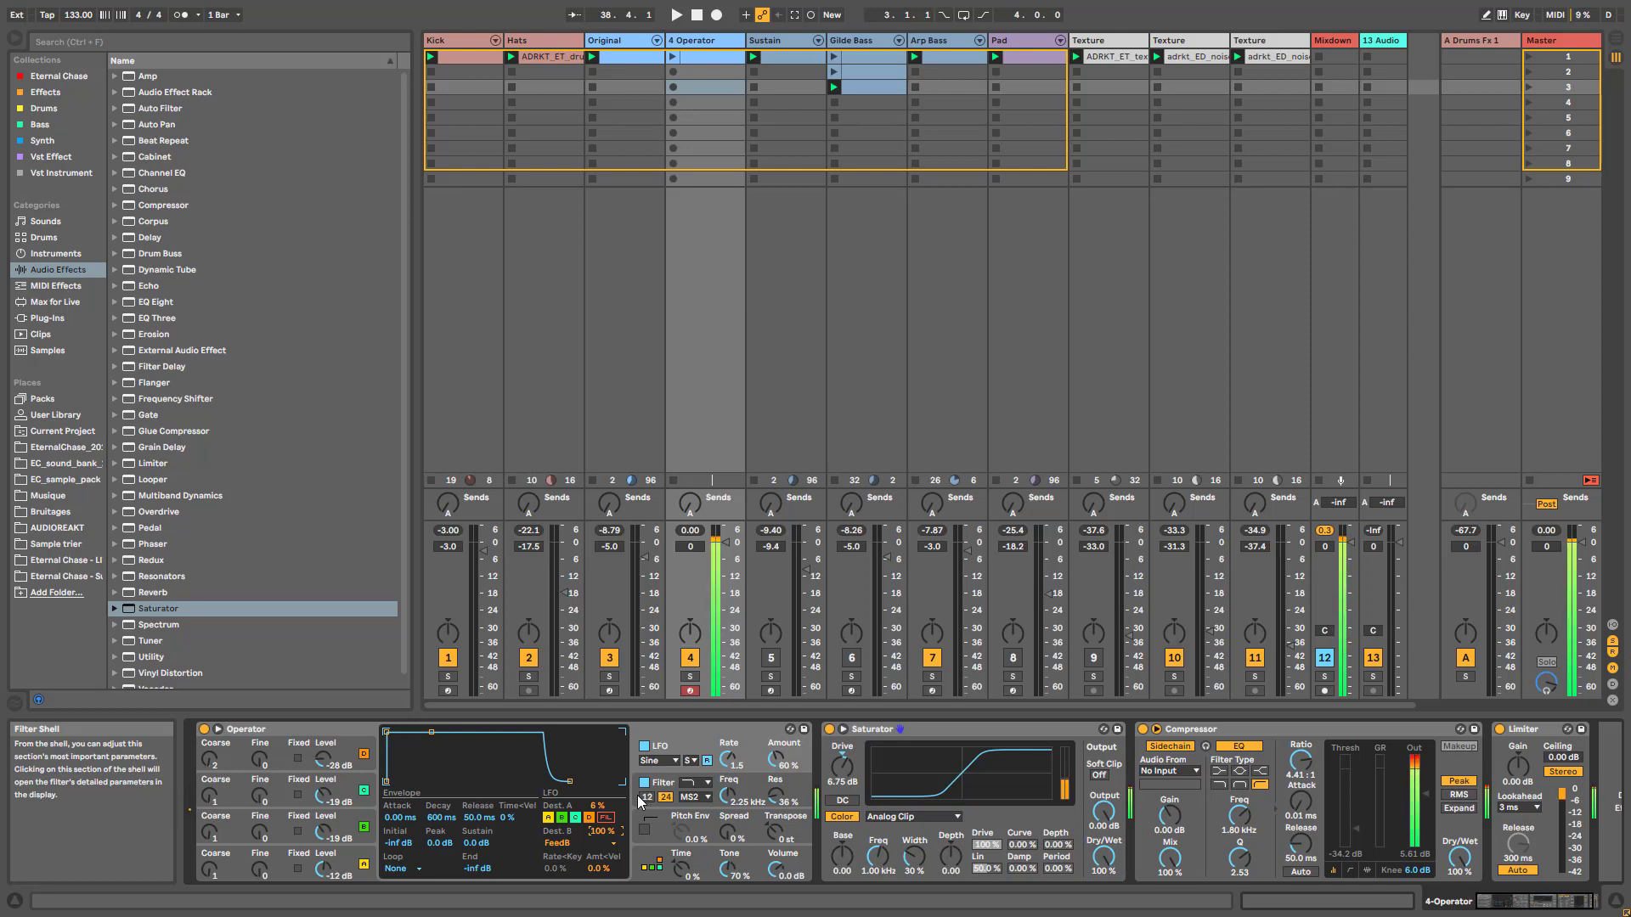
left_click(644, 746)
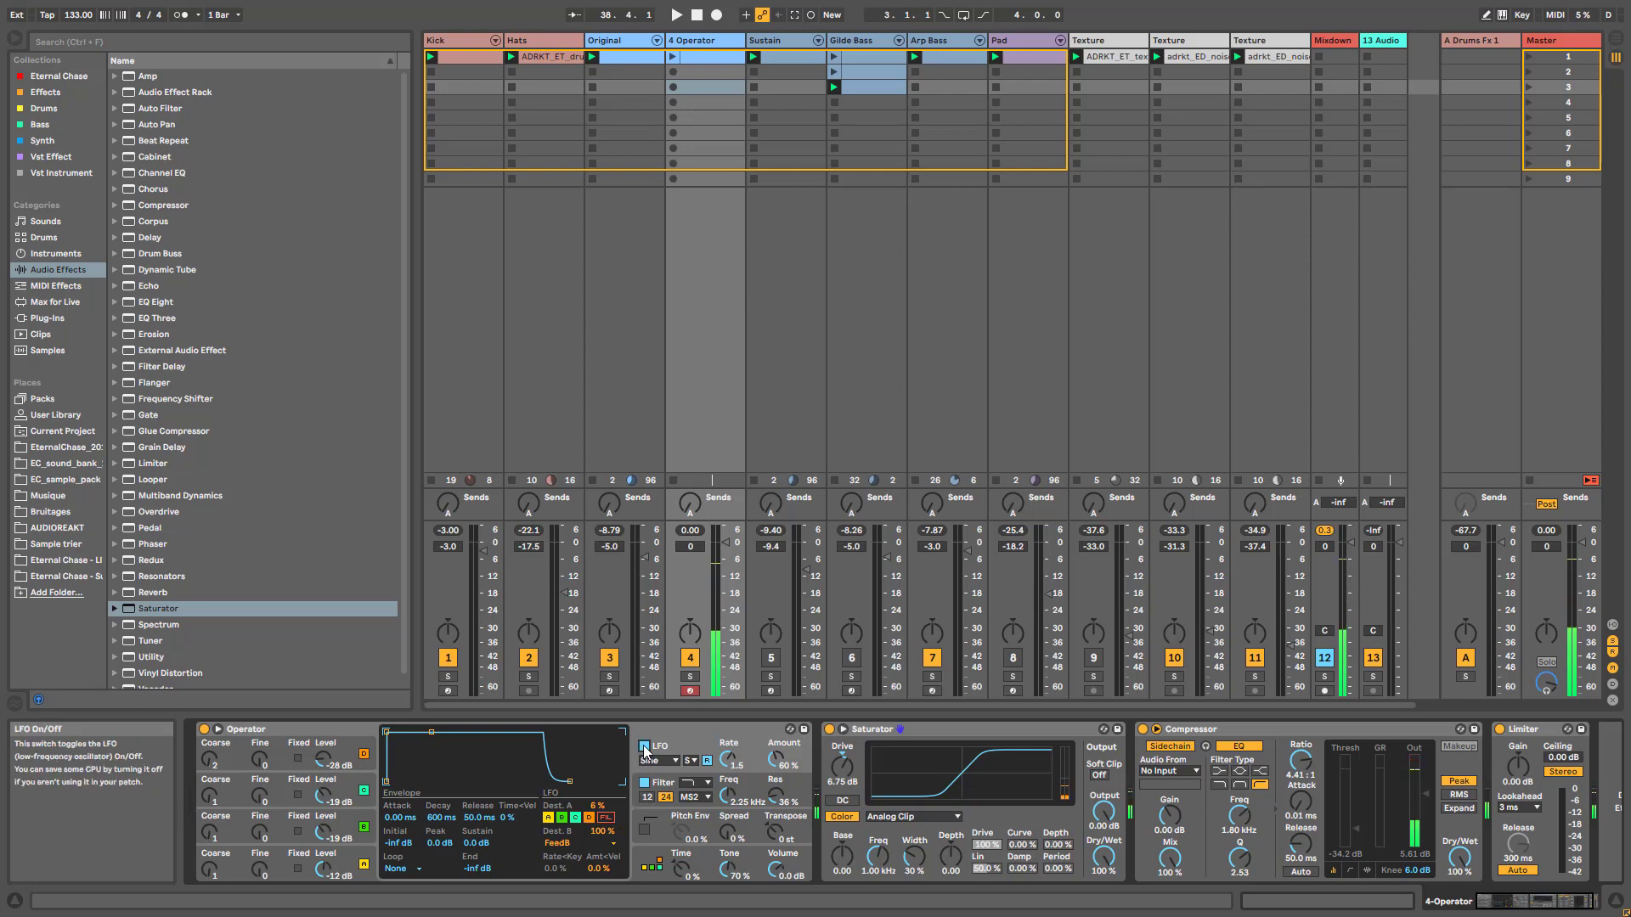
left_click(645, 746)
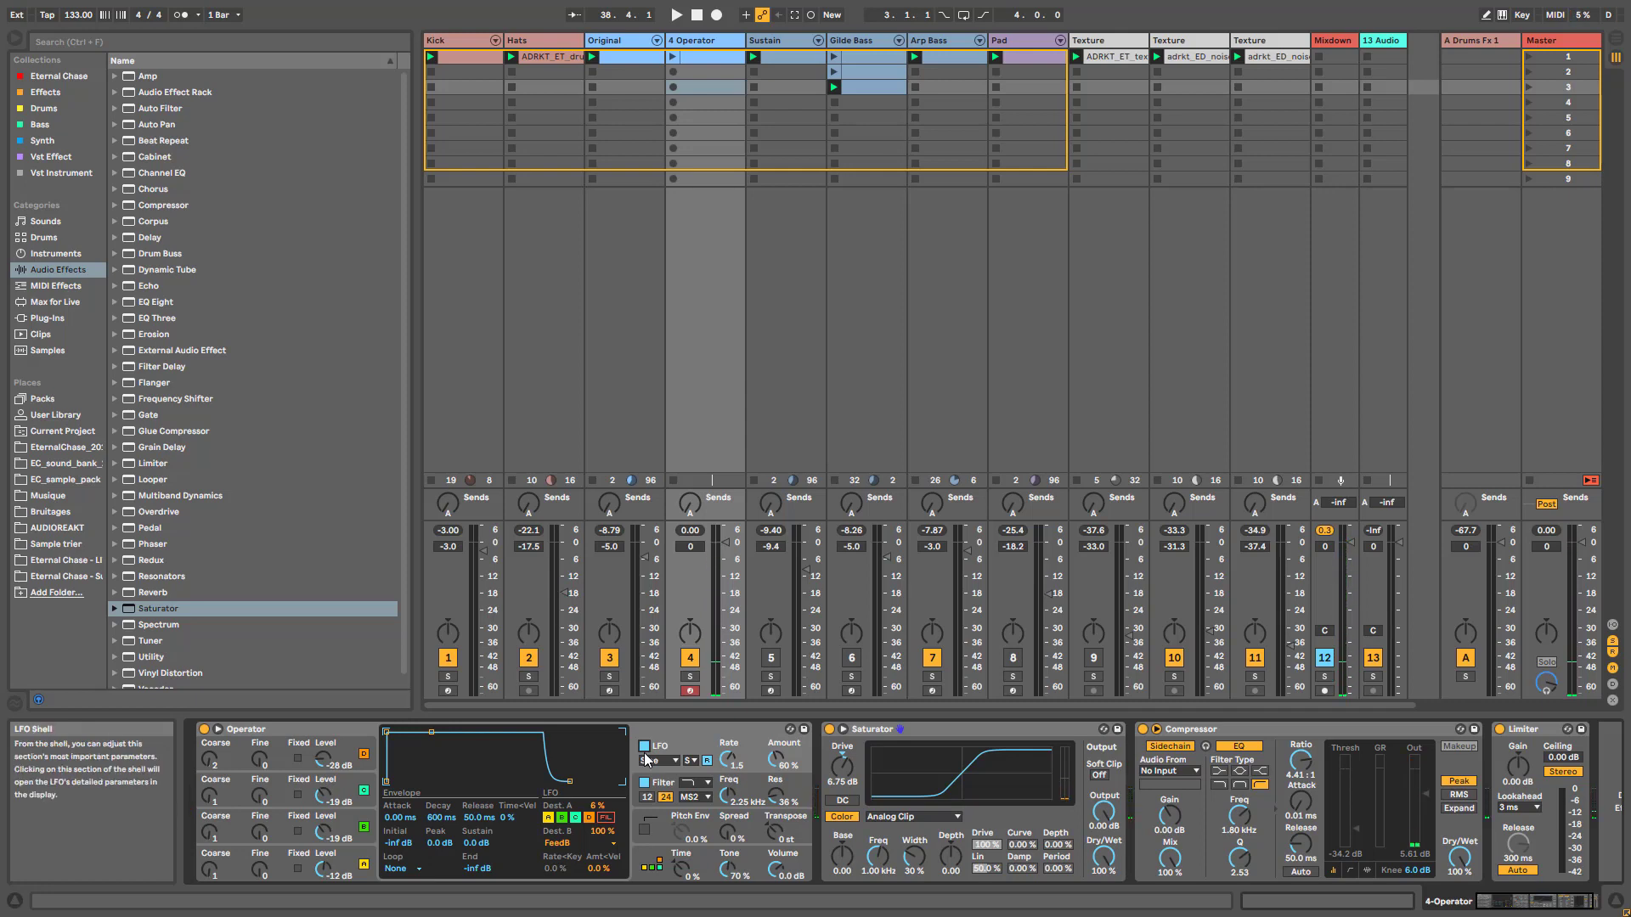
Step: Group Operator and Saturator into an Instrument Rack, and map Operator's filter frequency, lowered to 708 Hz, to Macro 1
left_click(280, 752)
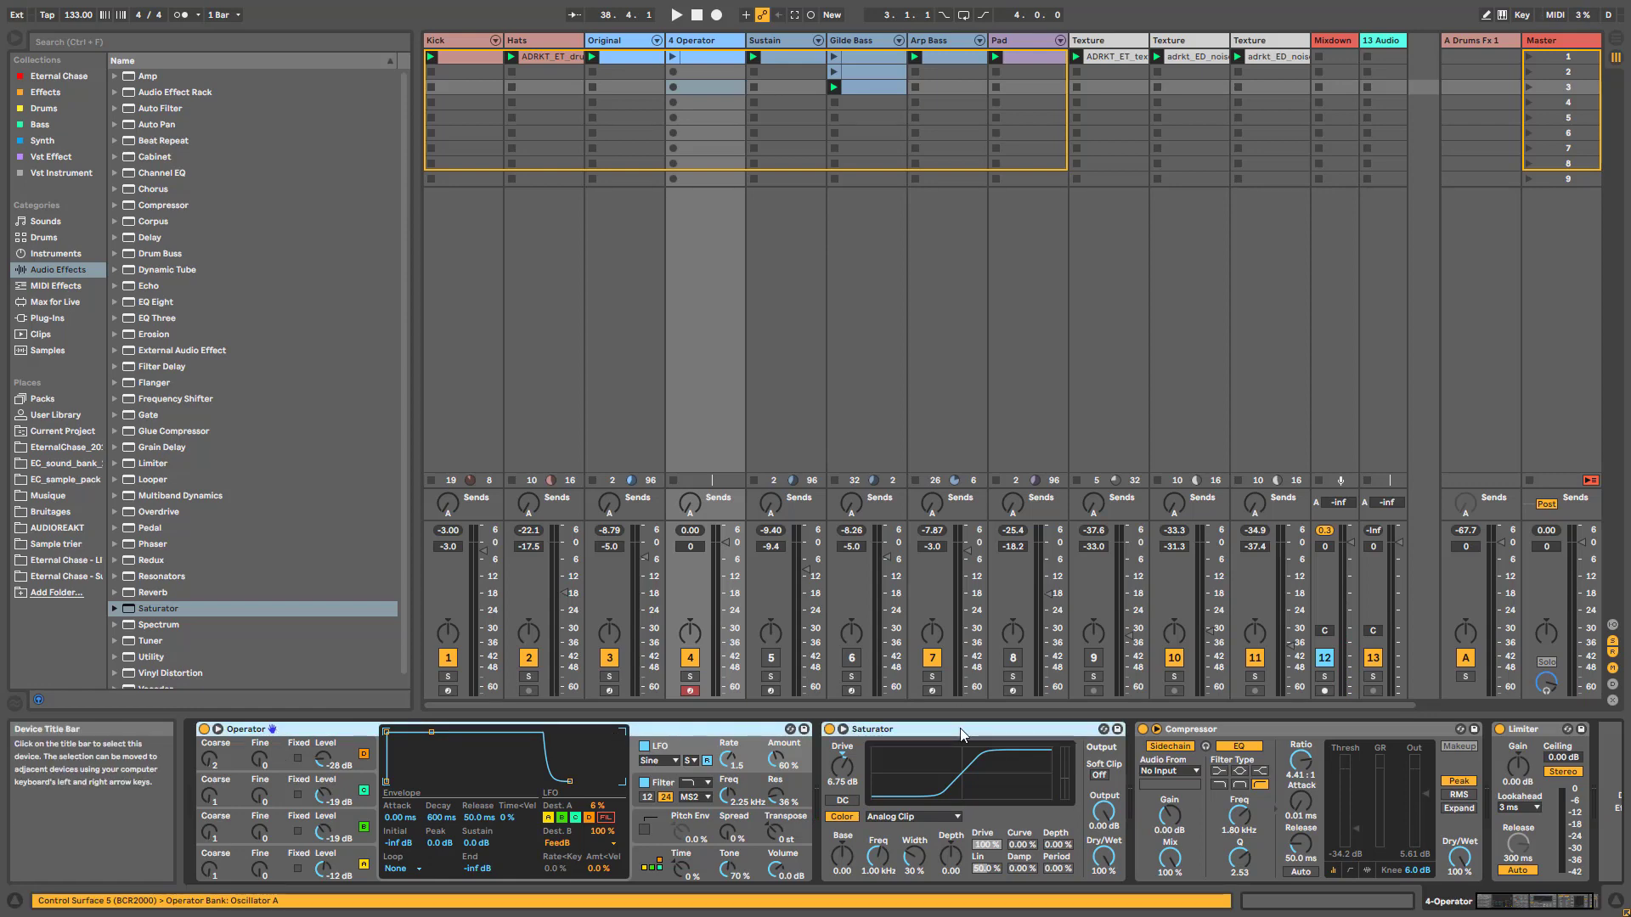
key("ctrl+g")
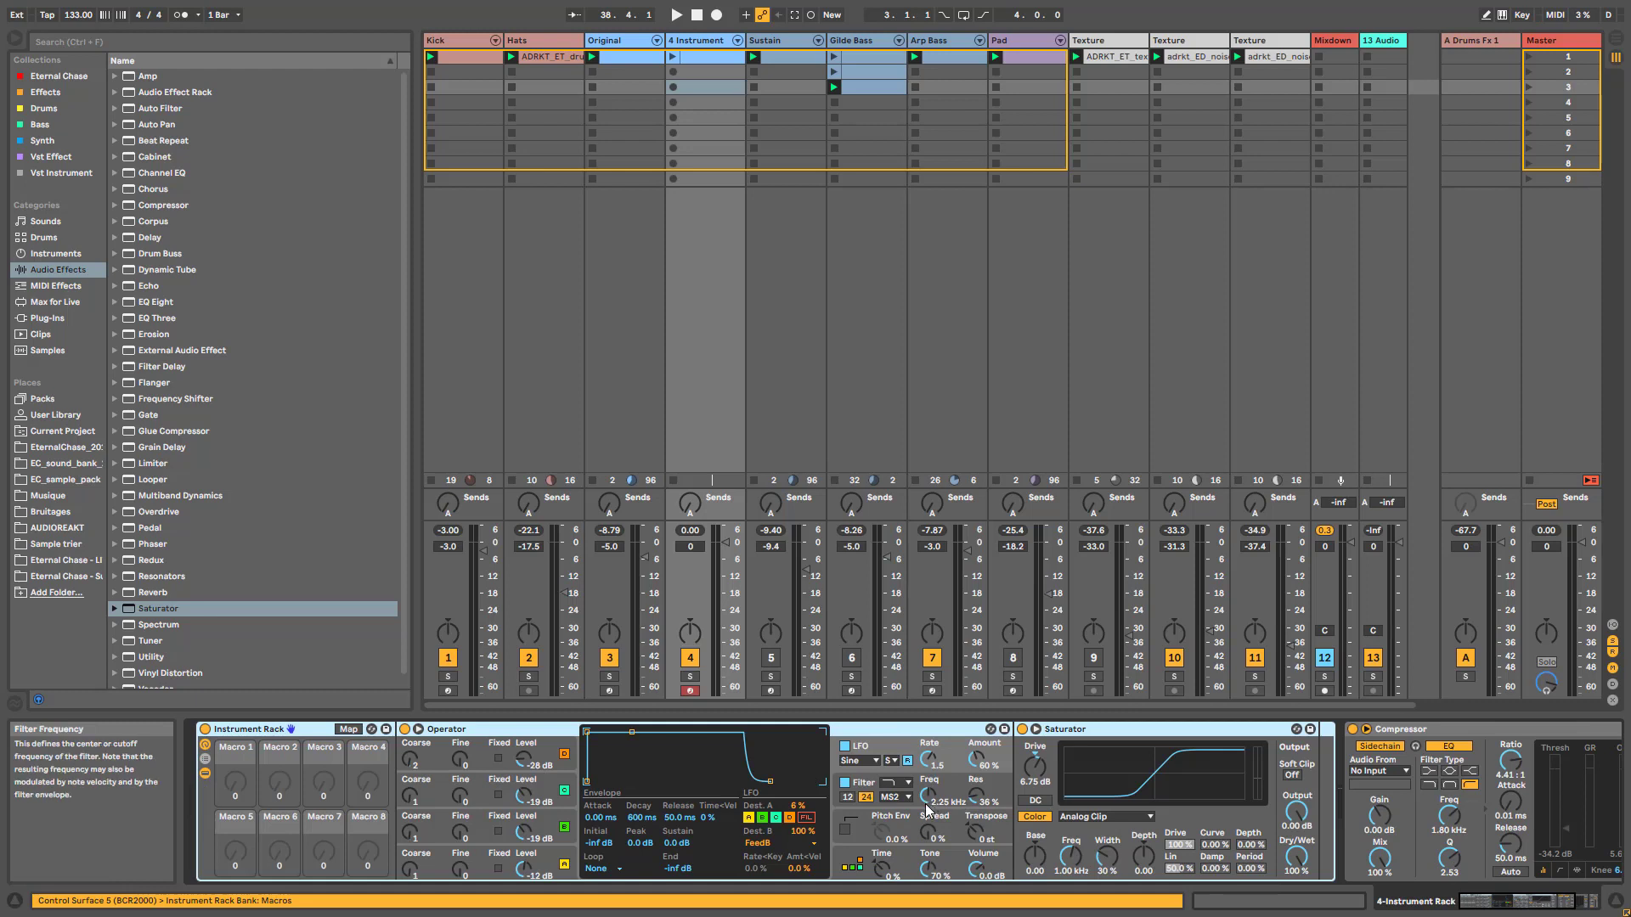
left_click_drag(926, 801, 926, 840)
right_click(926, 802)
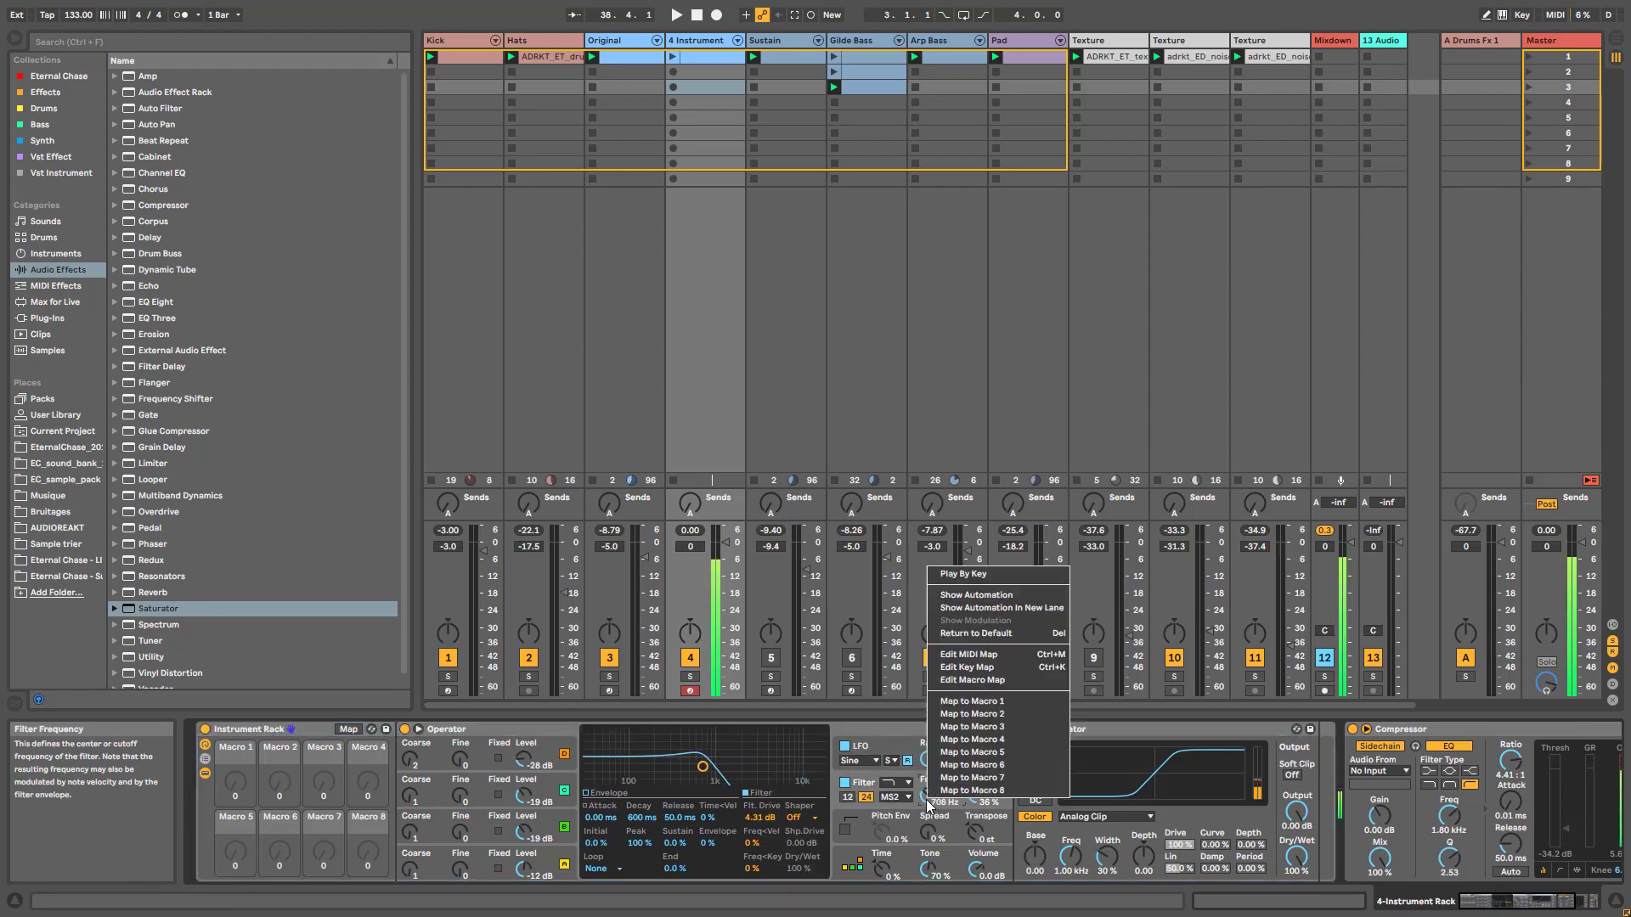
left_click(977, 701)
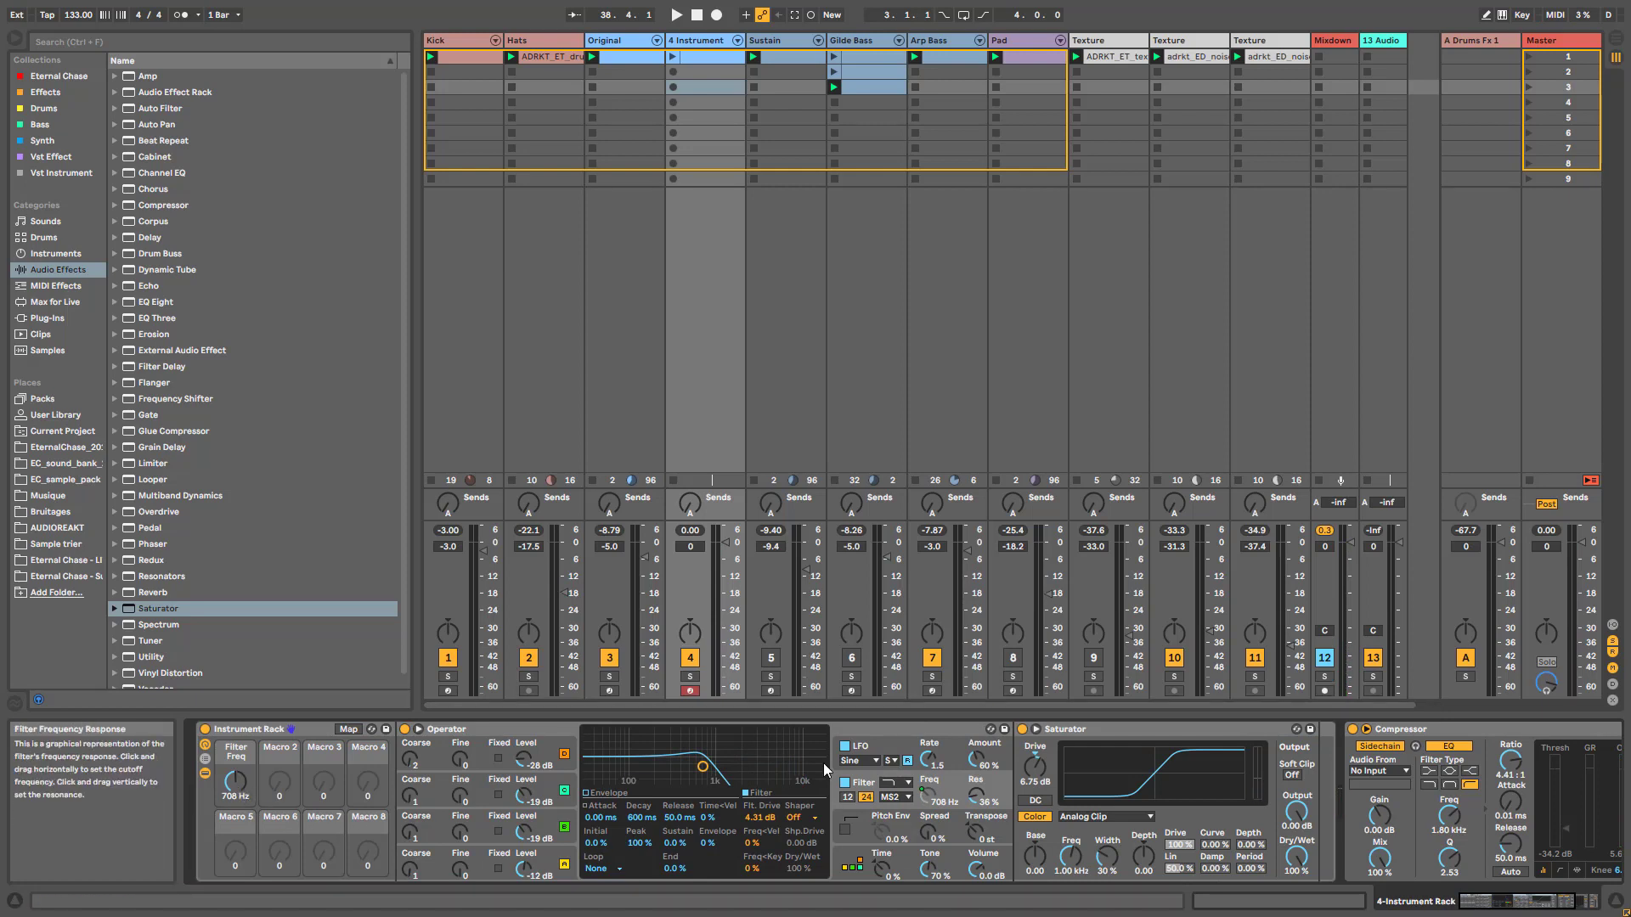
Step: Lower the Filter Freq macro to 536 Hz and rename it FILTER
left_click_drag(242, 788, 242, 802)
left_click(245, 754)
key("ctrl+r")
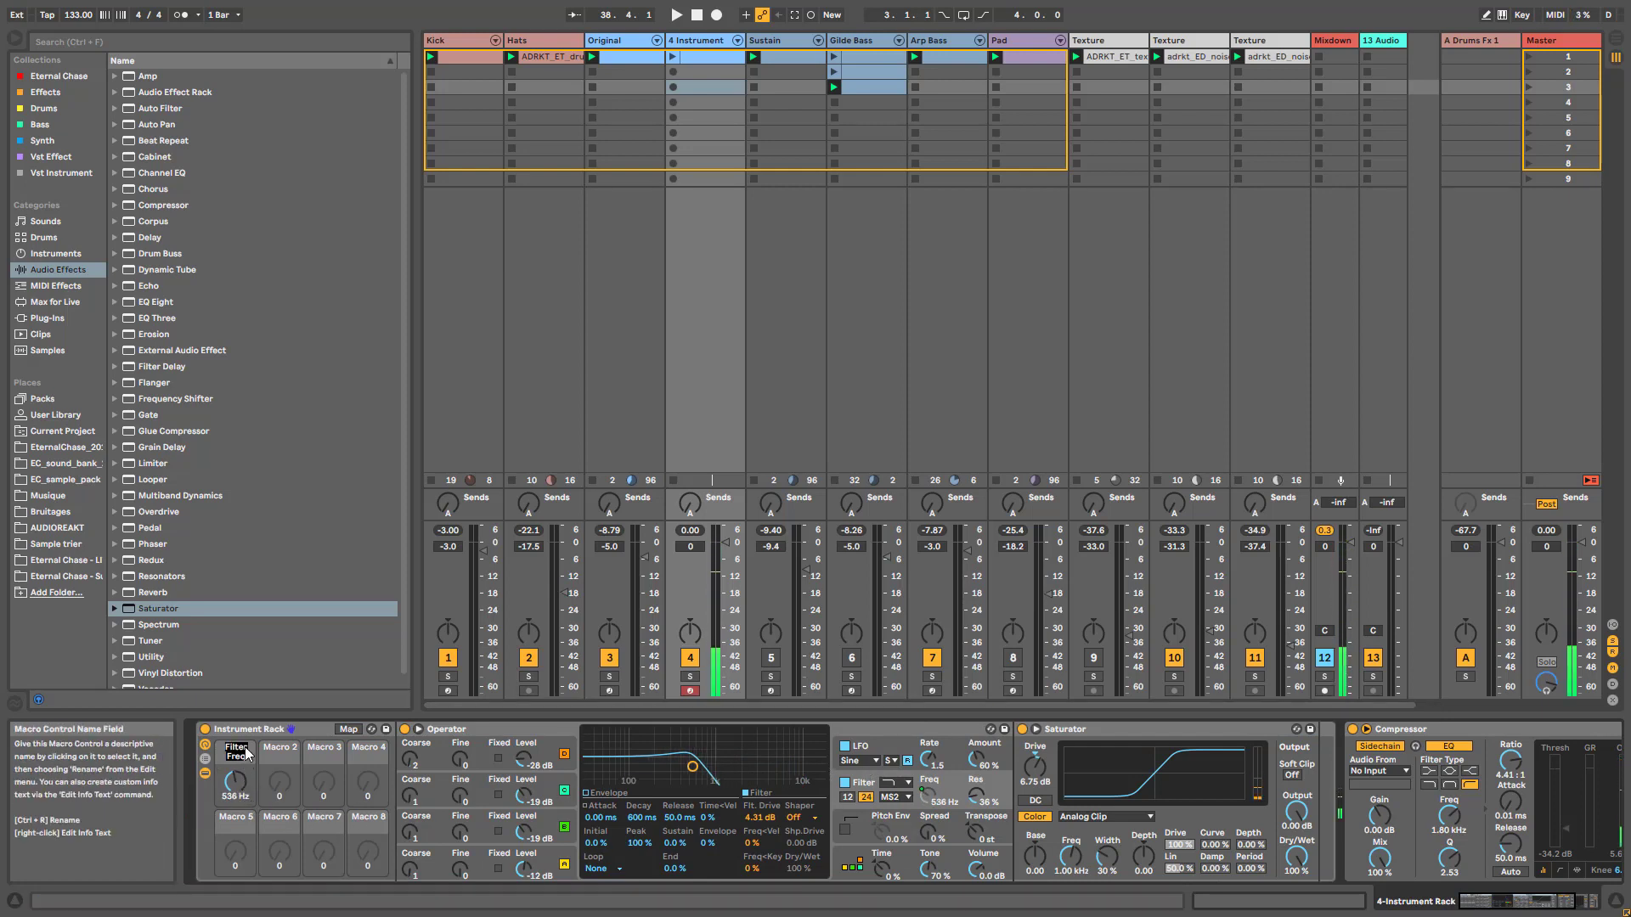
key("Caps_Lock")
type("FILTE")
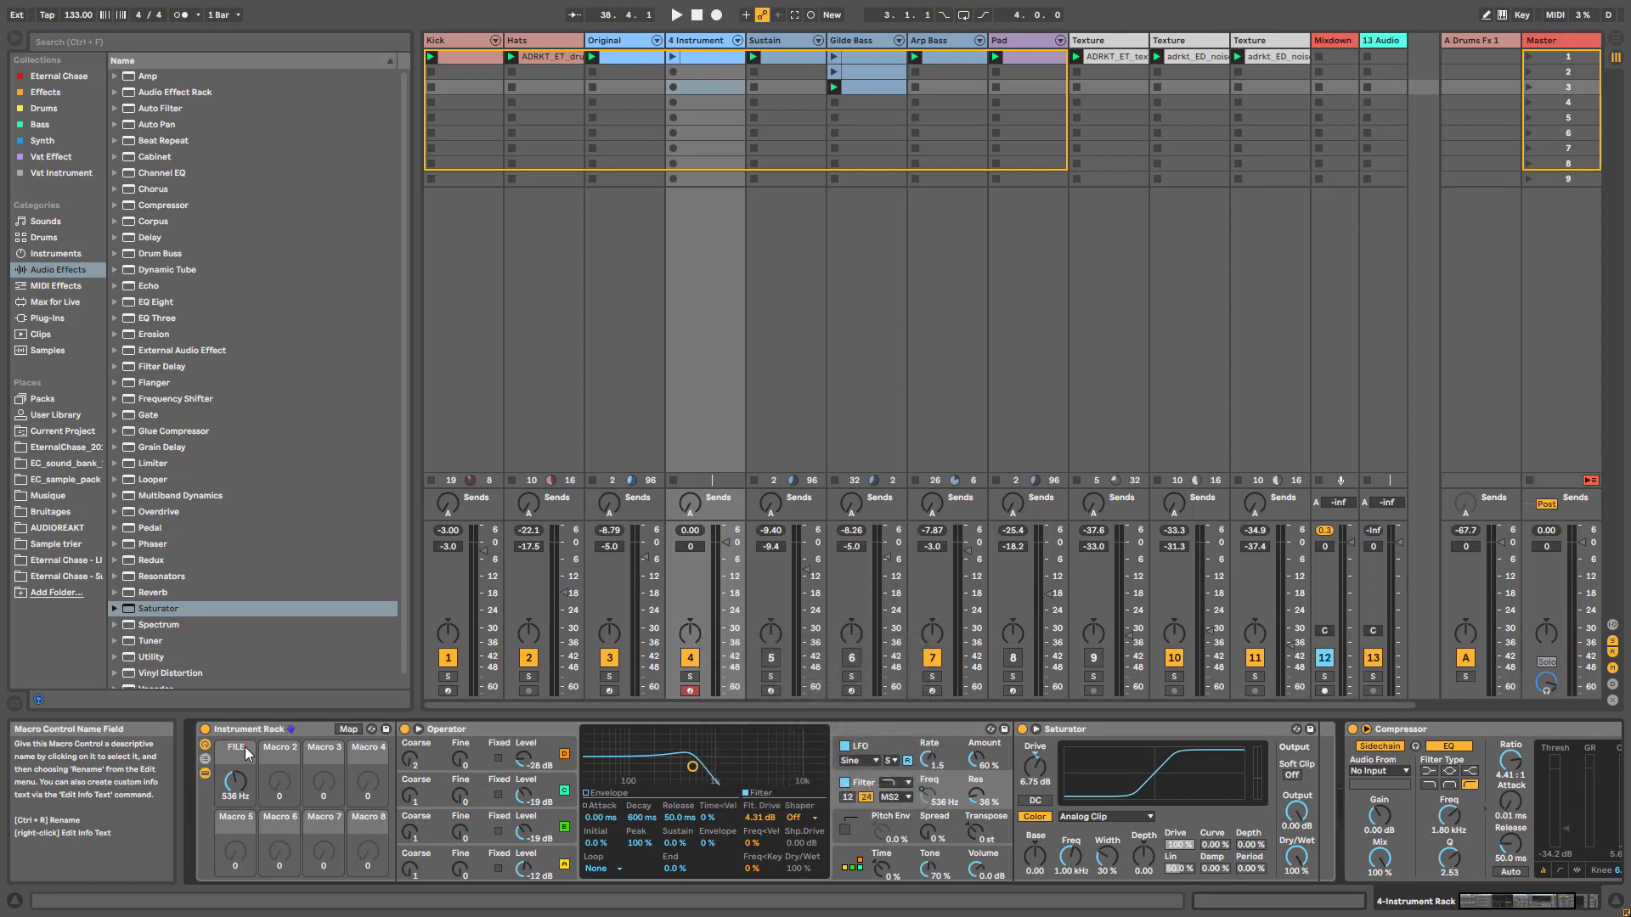
type("R")
key("Return")
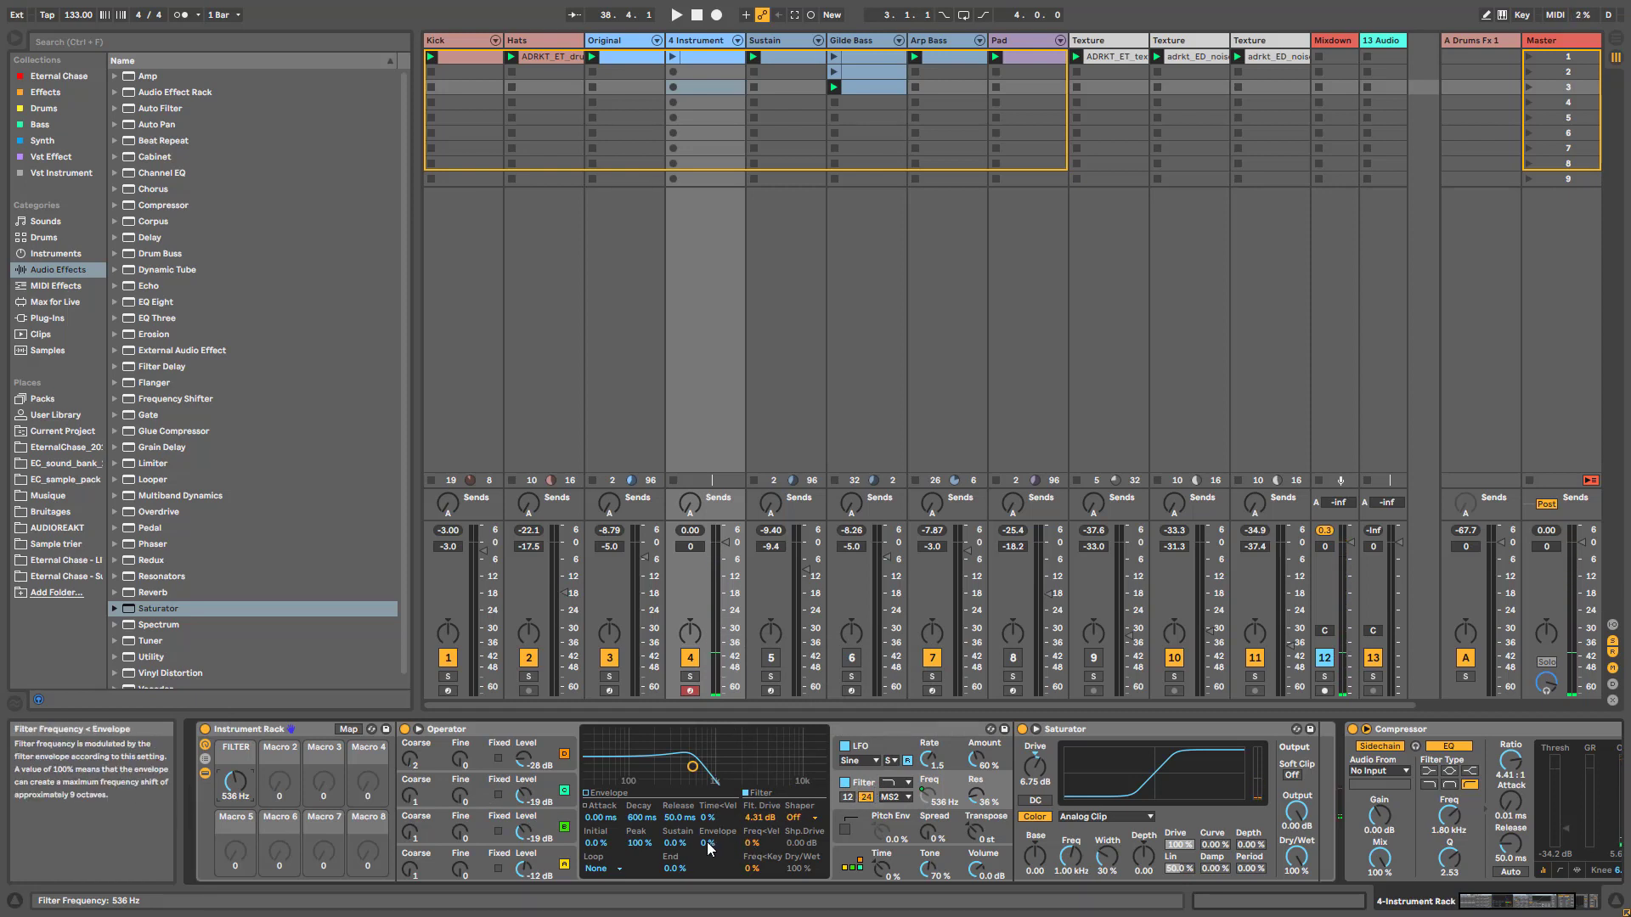
Step: Map Operator's filter envelope amount to Macro 2, rename the macro FILTER ENV, and set FILTER ENV to 0% and FILTER to 804 Hz
left_click_drag(710, 848, 710, 825)
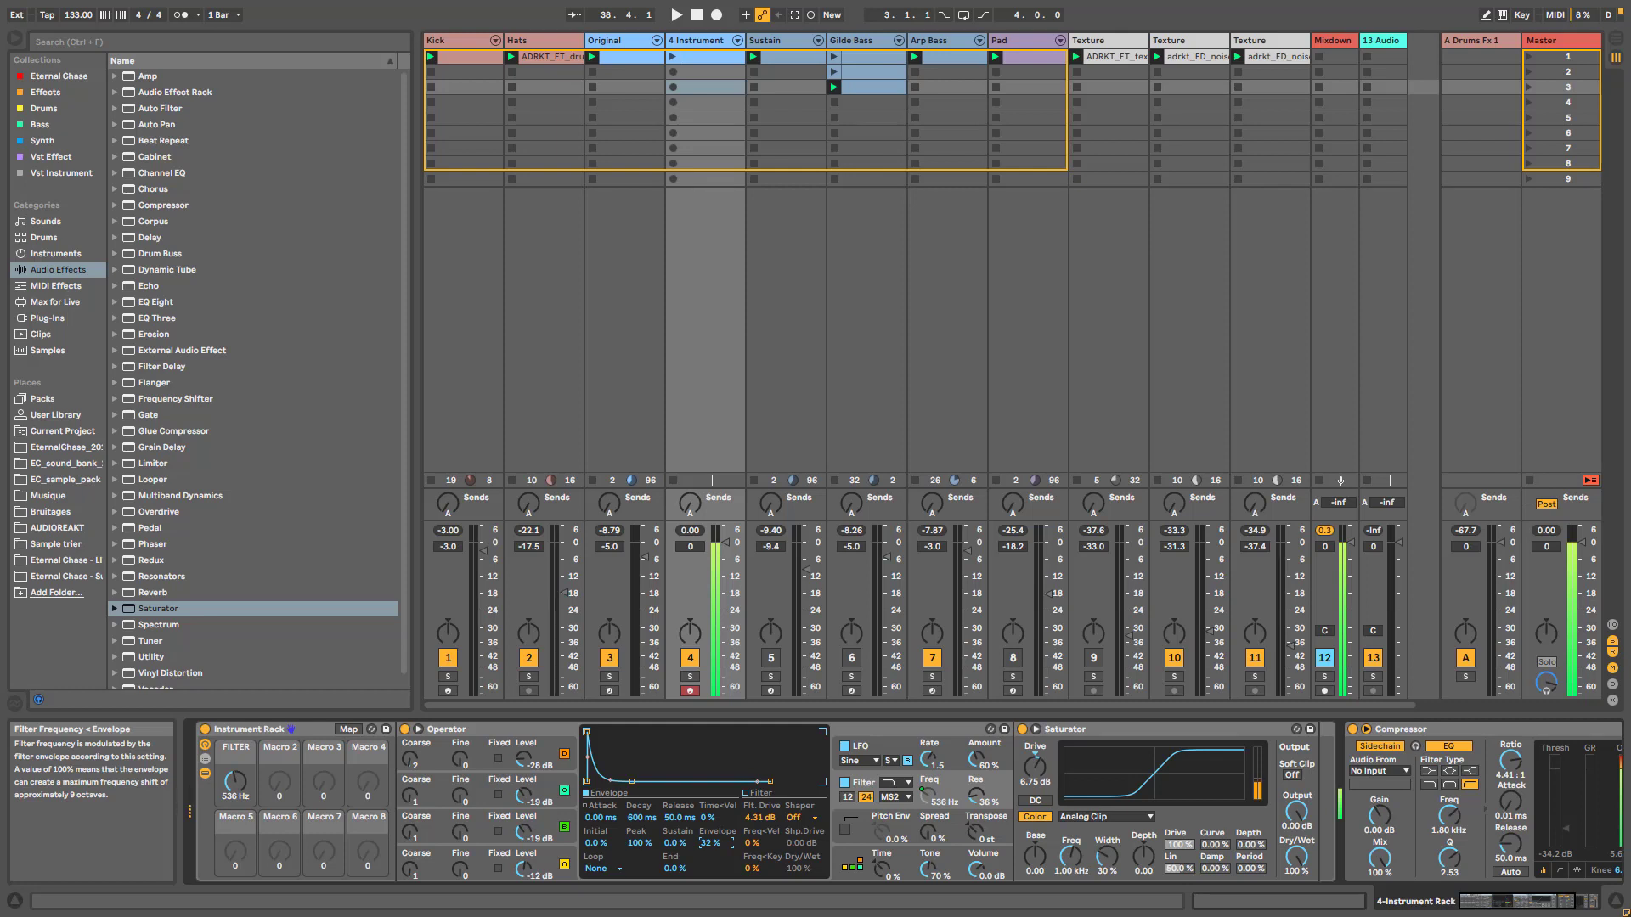
right_click(710, 842)
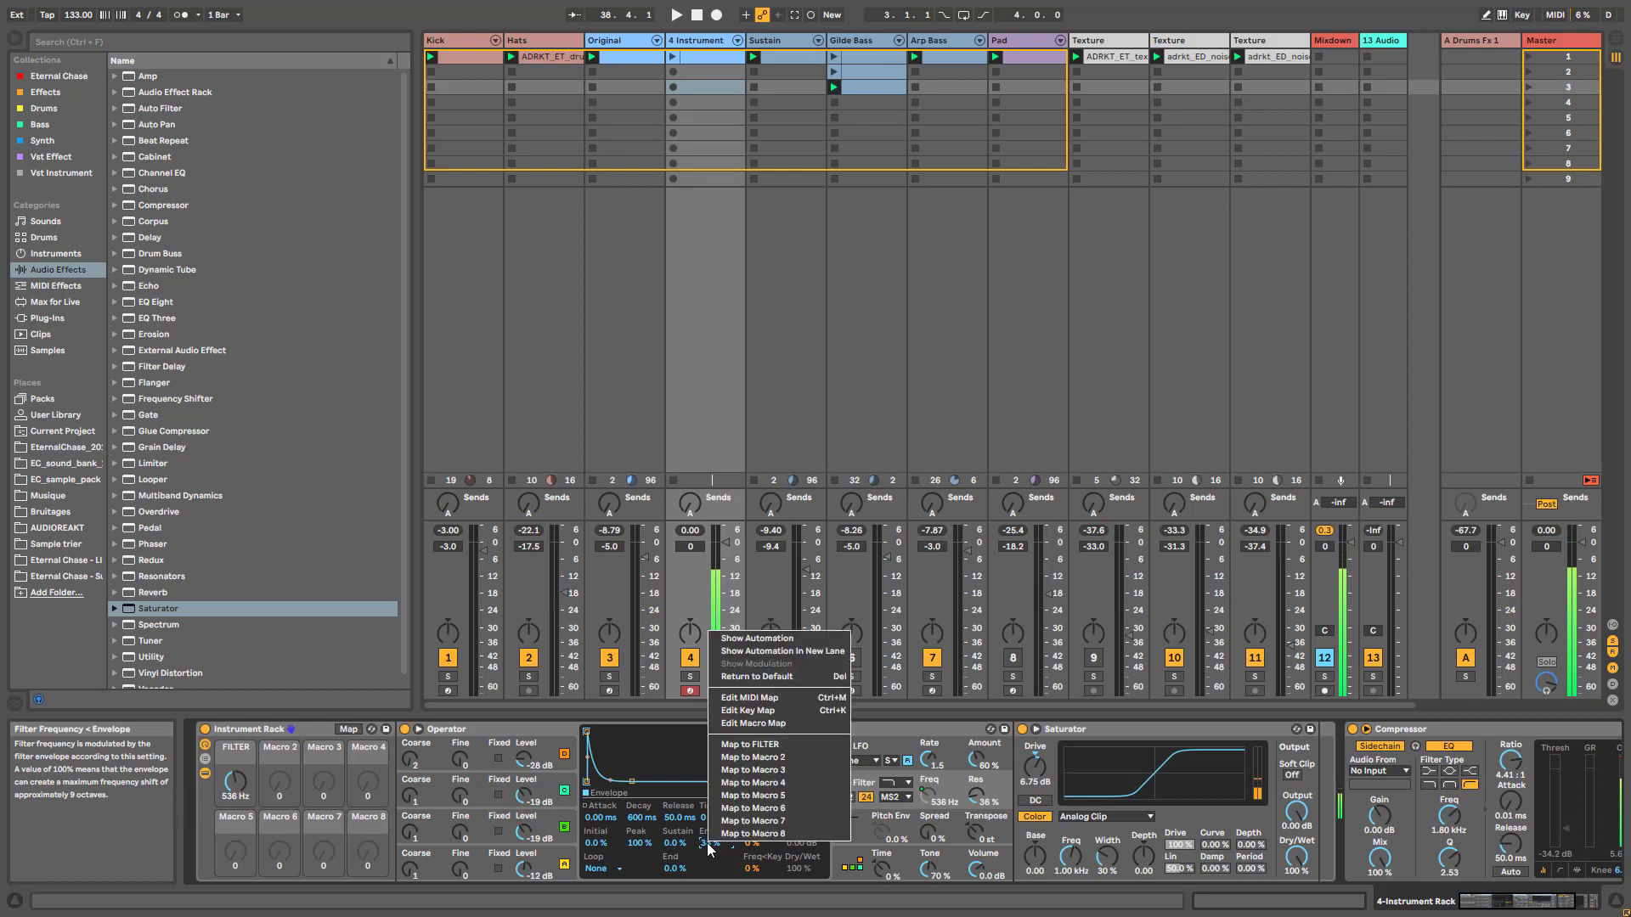
left_click(765, 756)
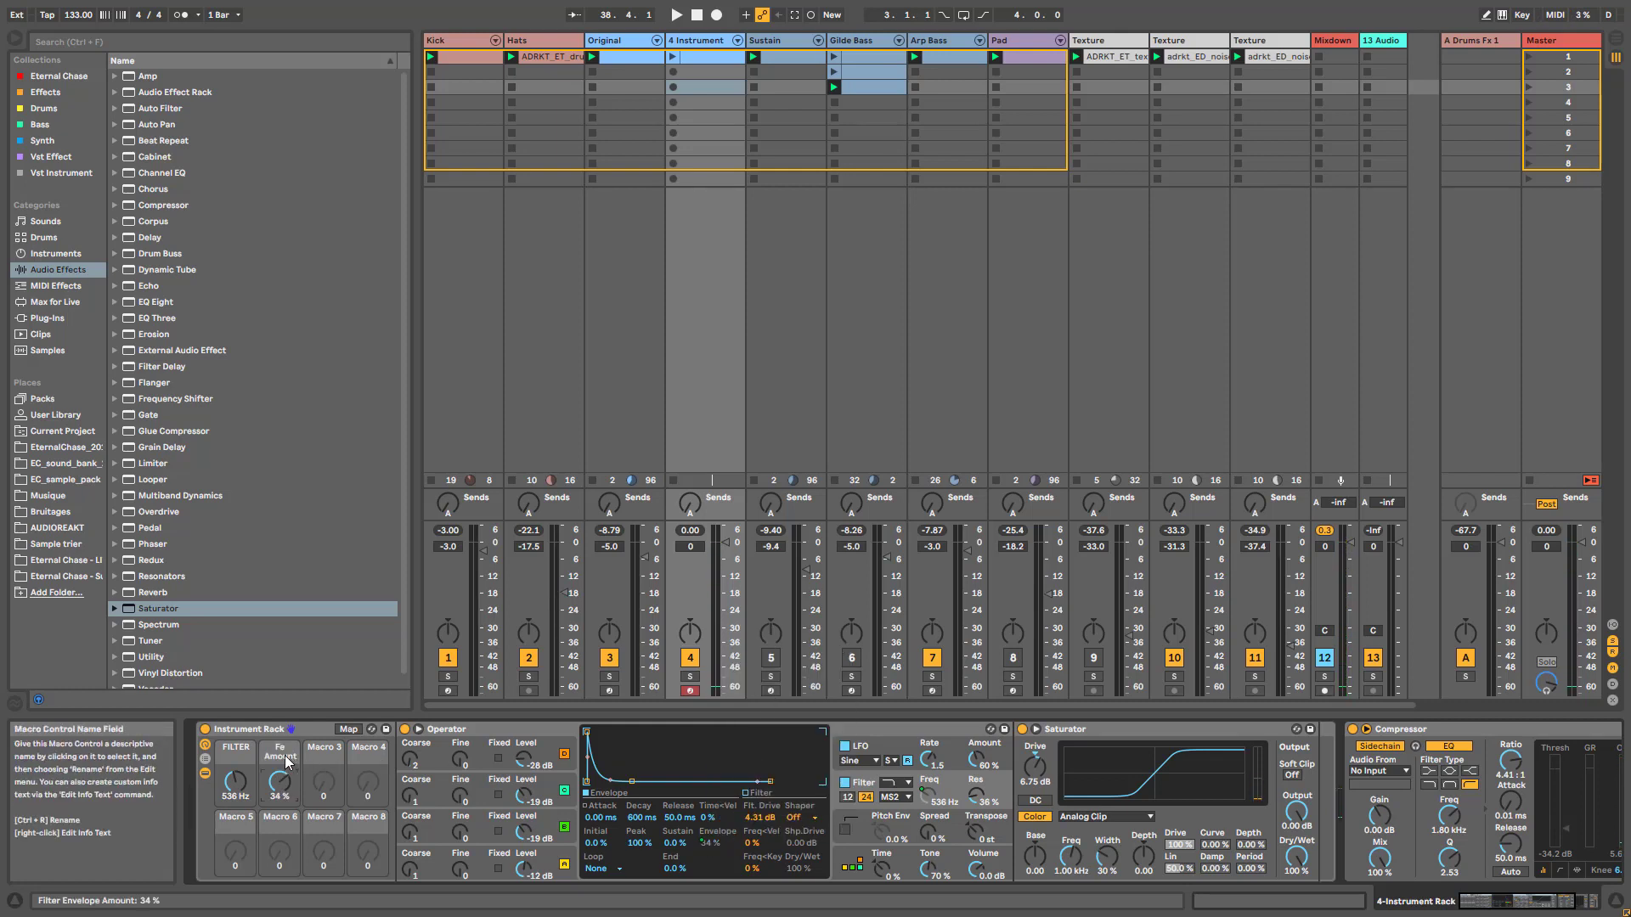
key("ctrl+r")
type("FILTER ENV")
key("Return")
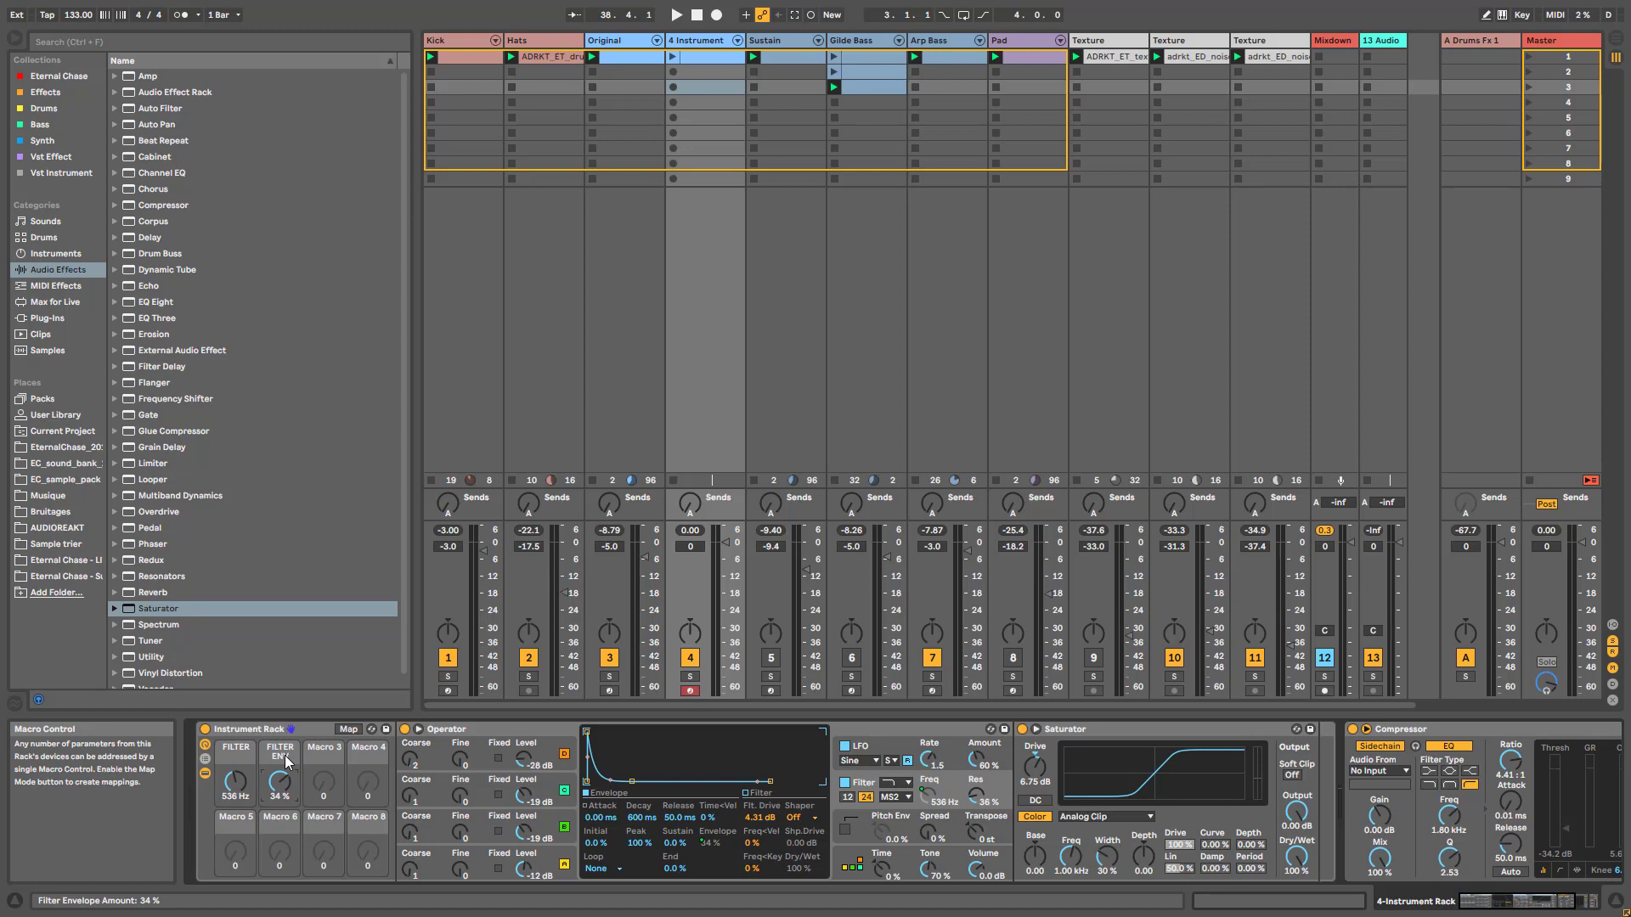
left_click_drag(280, 781, 235, 785)
Step: Enable Operator's Glide with a time of 257 ms, and map the glide time to Macro 6
left_click(852, 834)
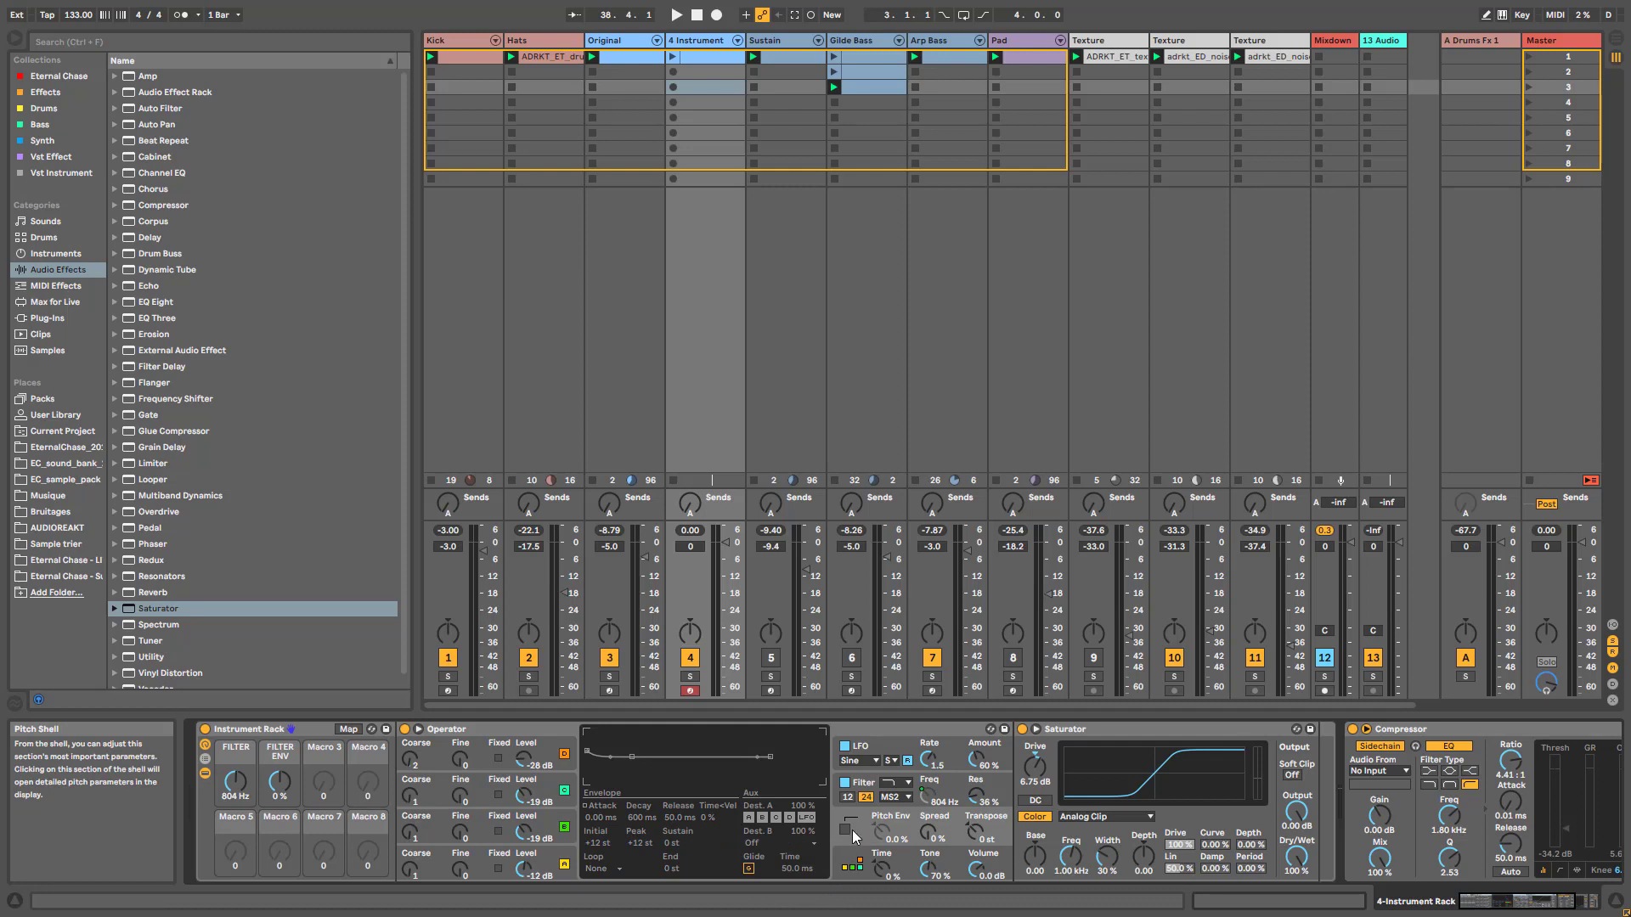
left_click(749, 868)
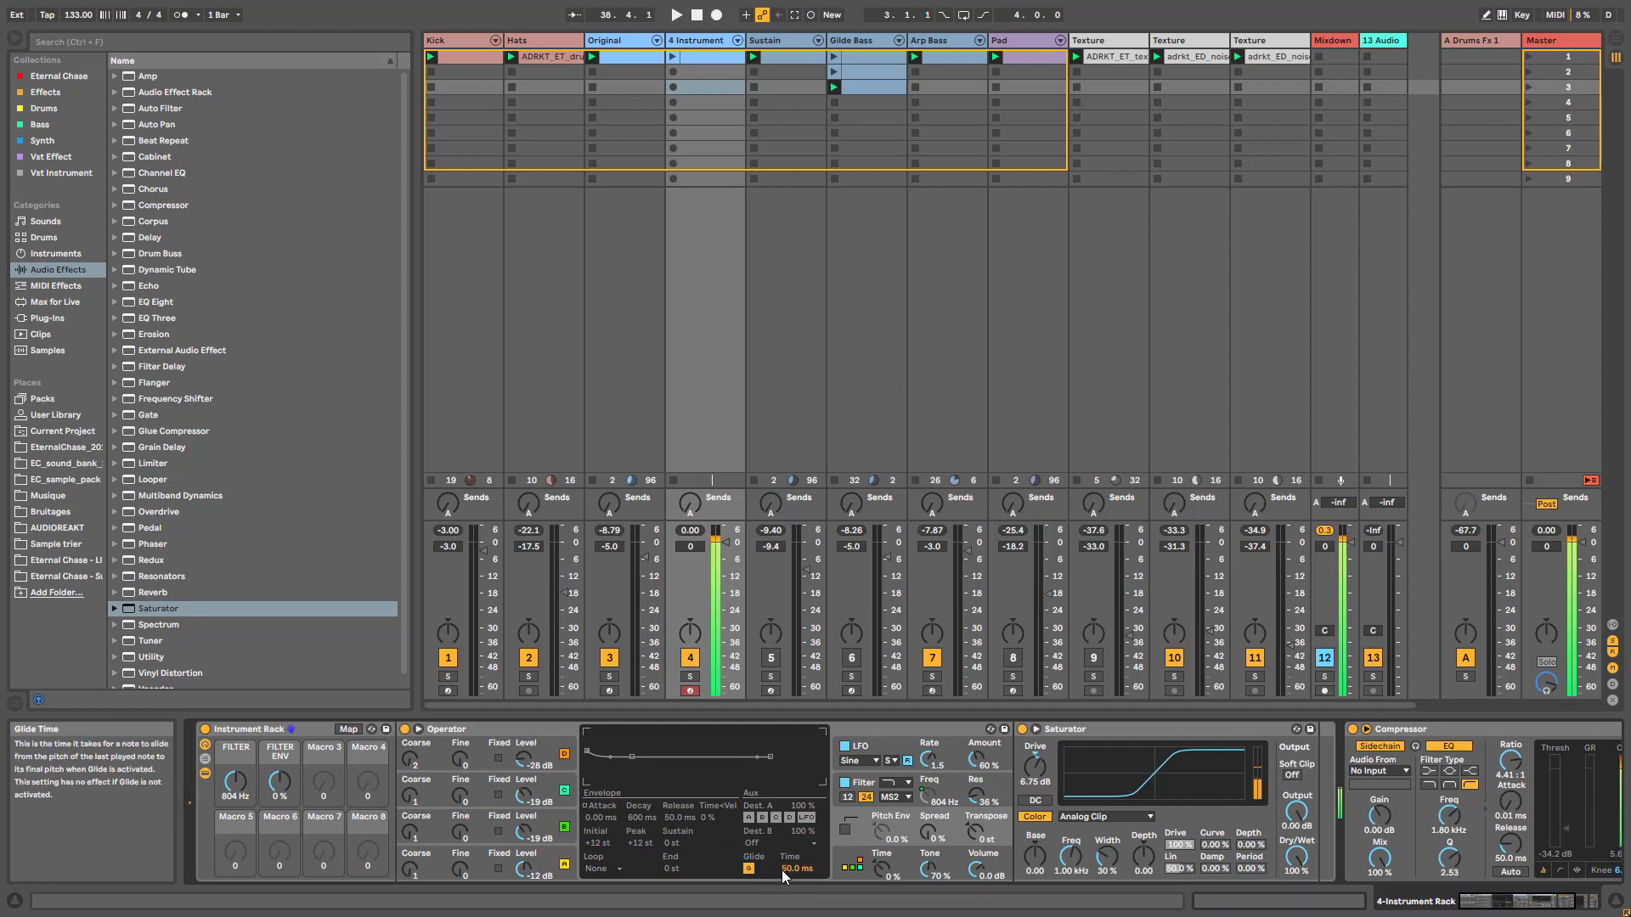
left_click_drag(781, 870, 782, 860)
right_click(788, 871)
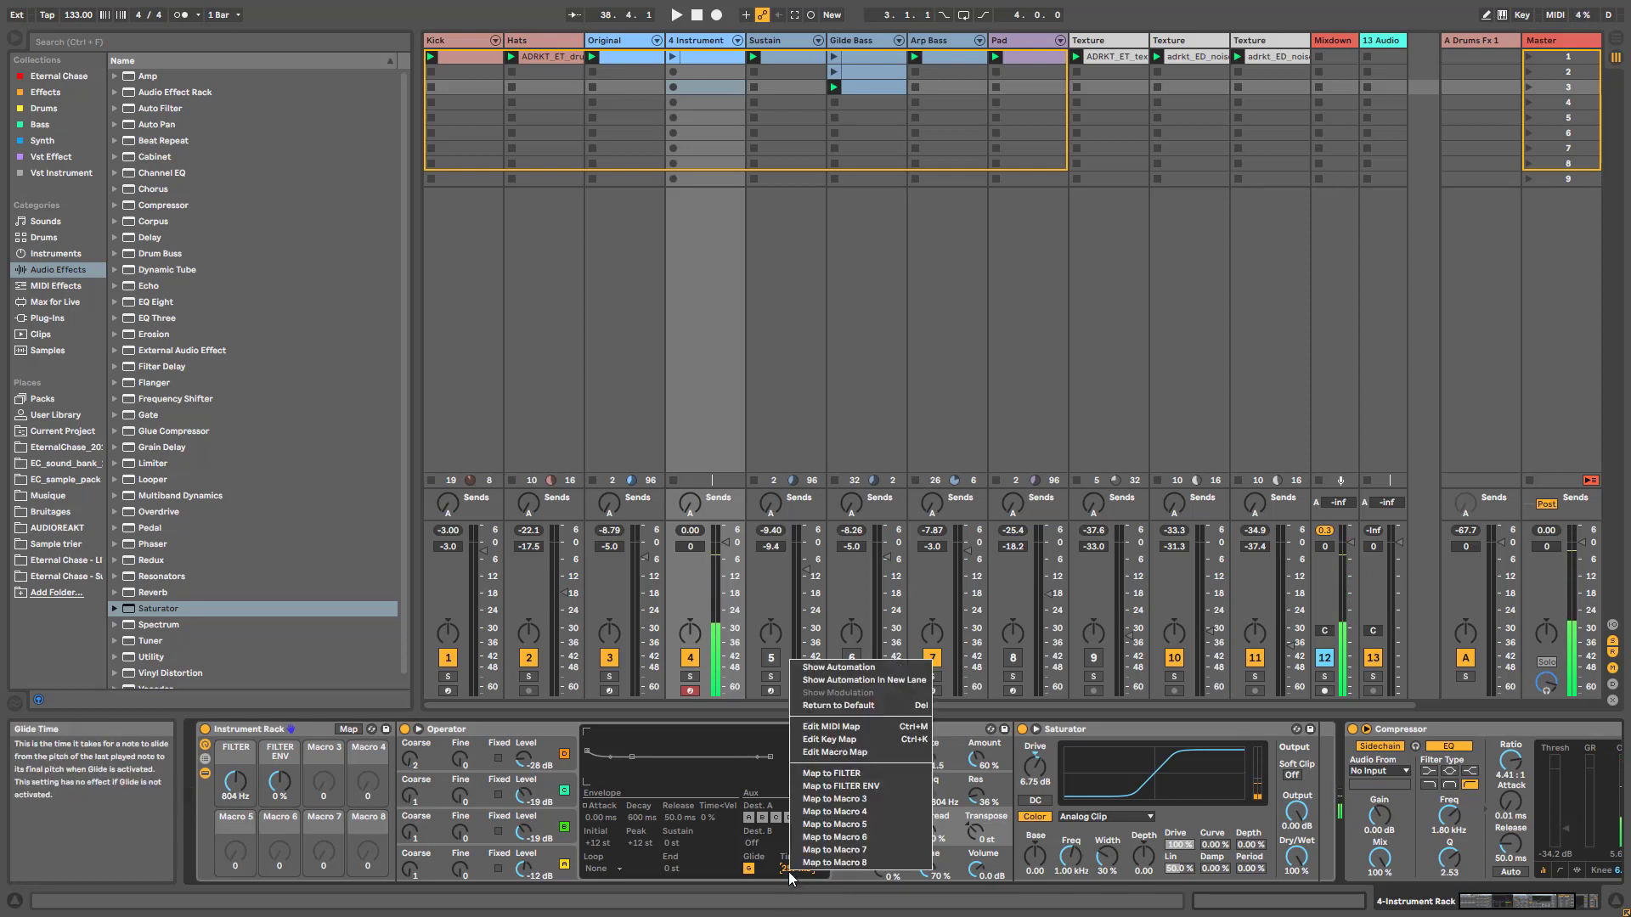
left_click(808, 840)
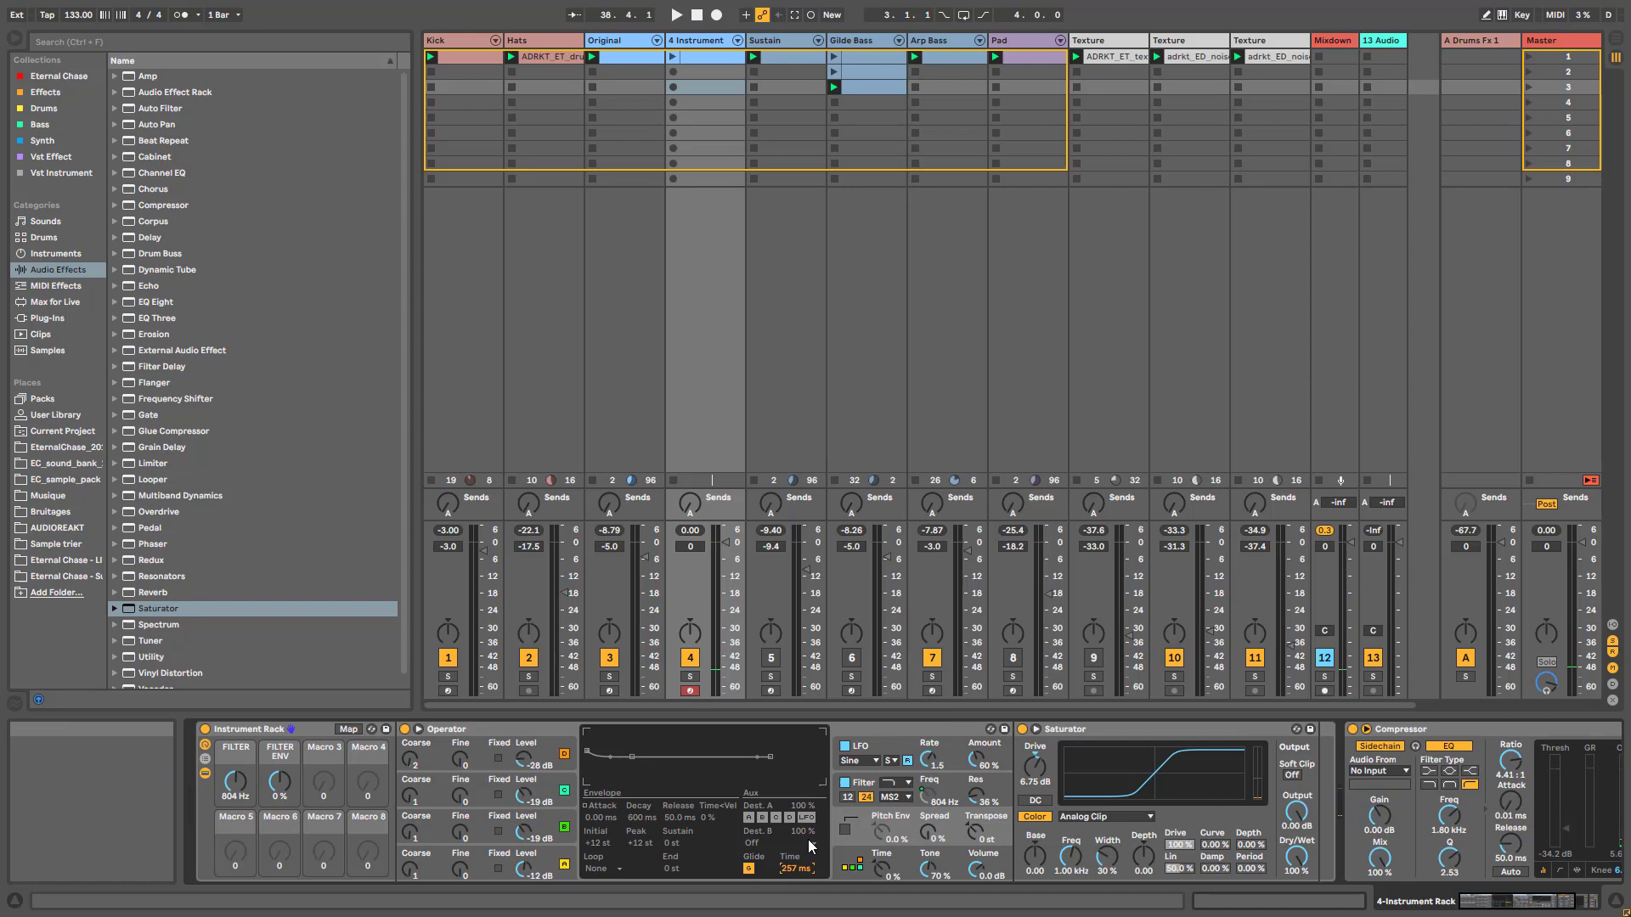
Step: Map Operator's Glide switch to the Glide Time macro, and set the minimum of the Glide On mapping to 1
right_click(757, 873)
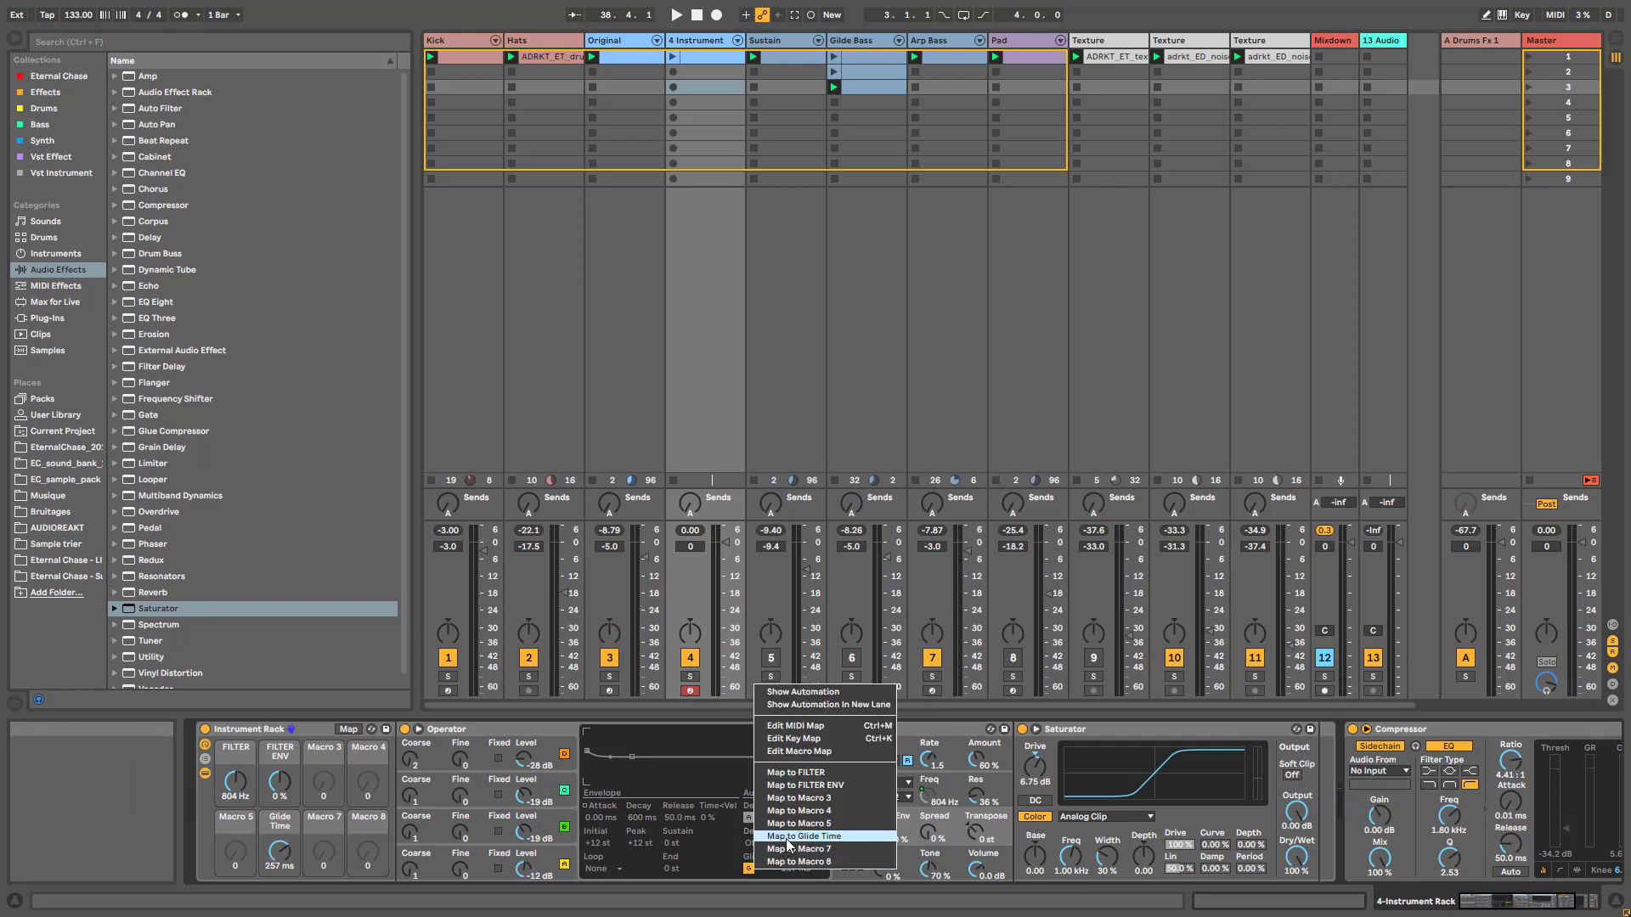
left_click(785, 850)
left_click(348, 730)
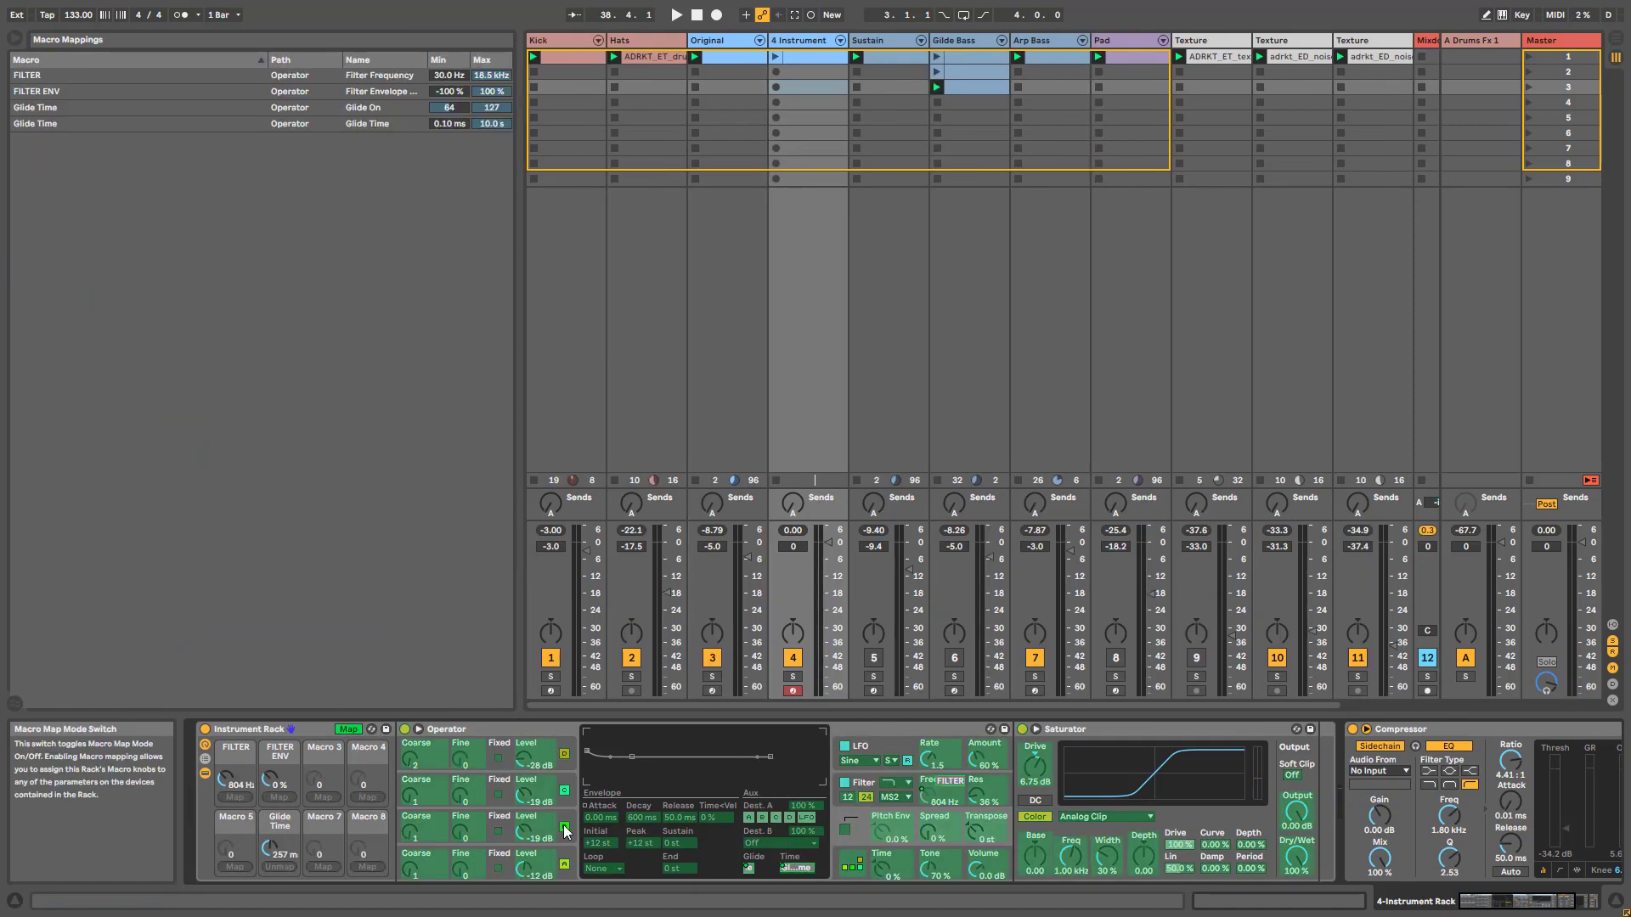
left_click(460, 108)
type("1")
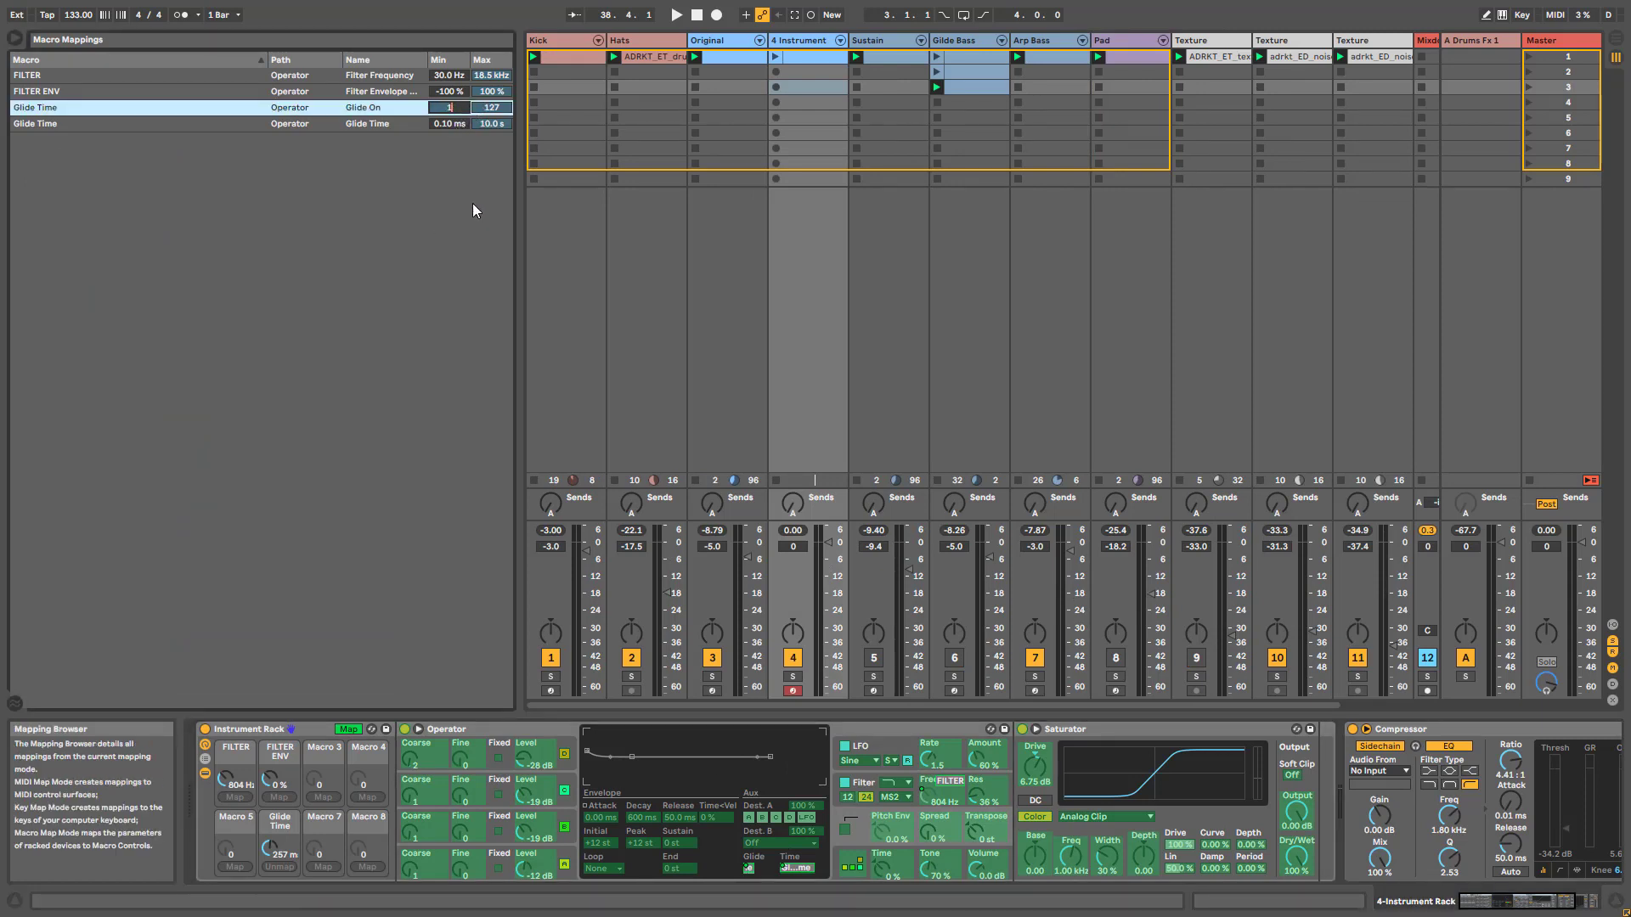
key("Return")
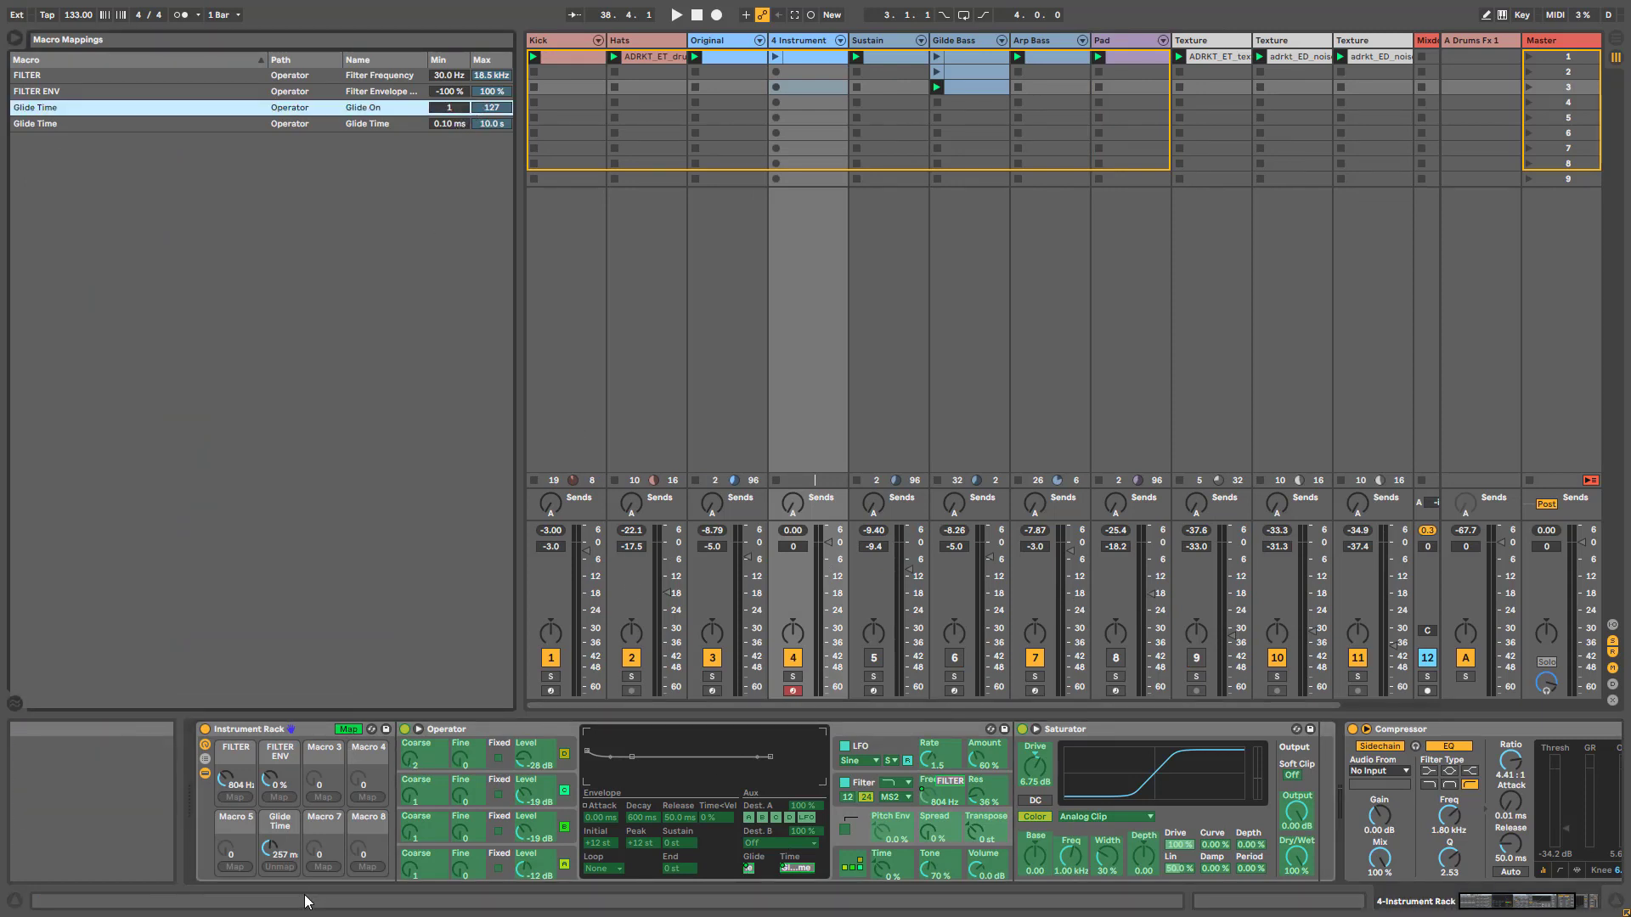
left_click(347, 731)
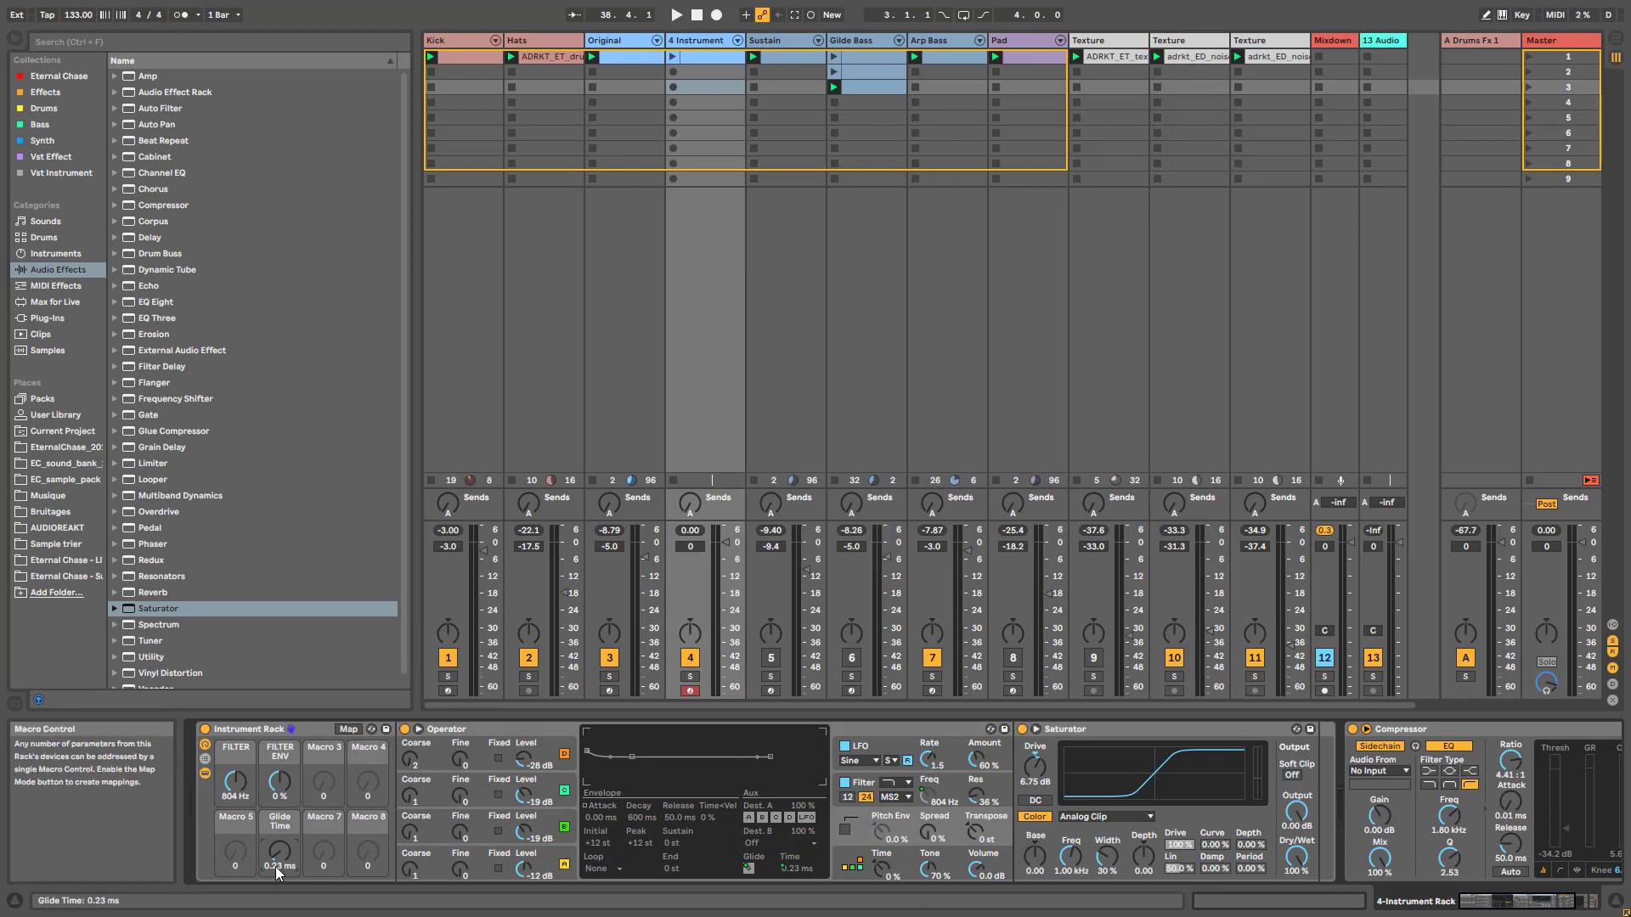
Step: Try the Glide Time macro at 480 ms and 240 ms, and set it to 0.10 ms
left_click_drag(275, 866, 275, 852)
type("1.80")
key("Return")
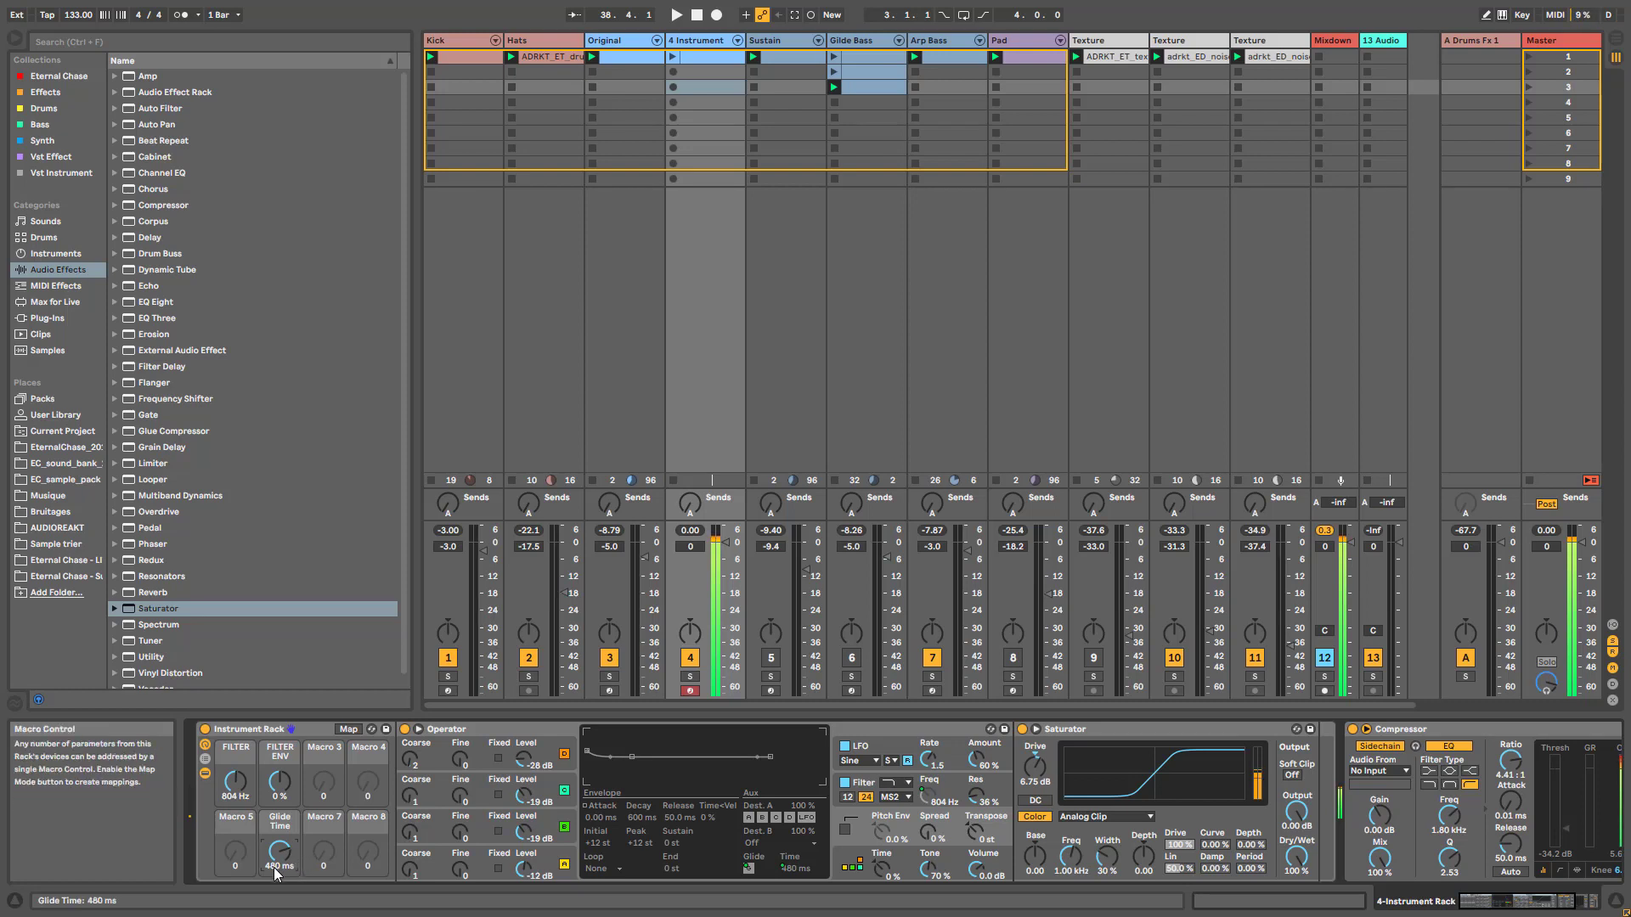
left_click_drag(279, 852, 279, 883)
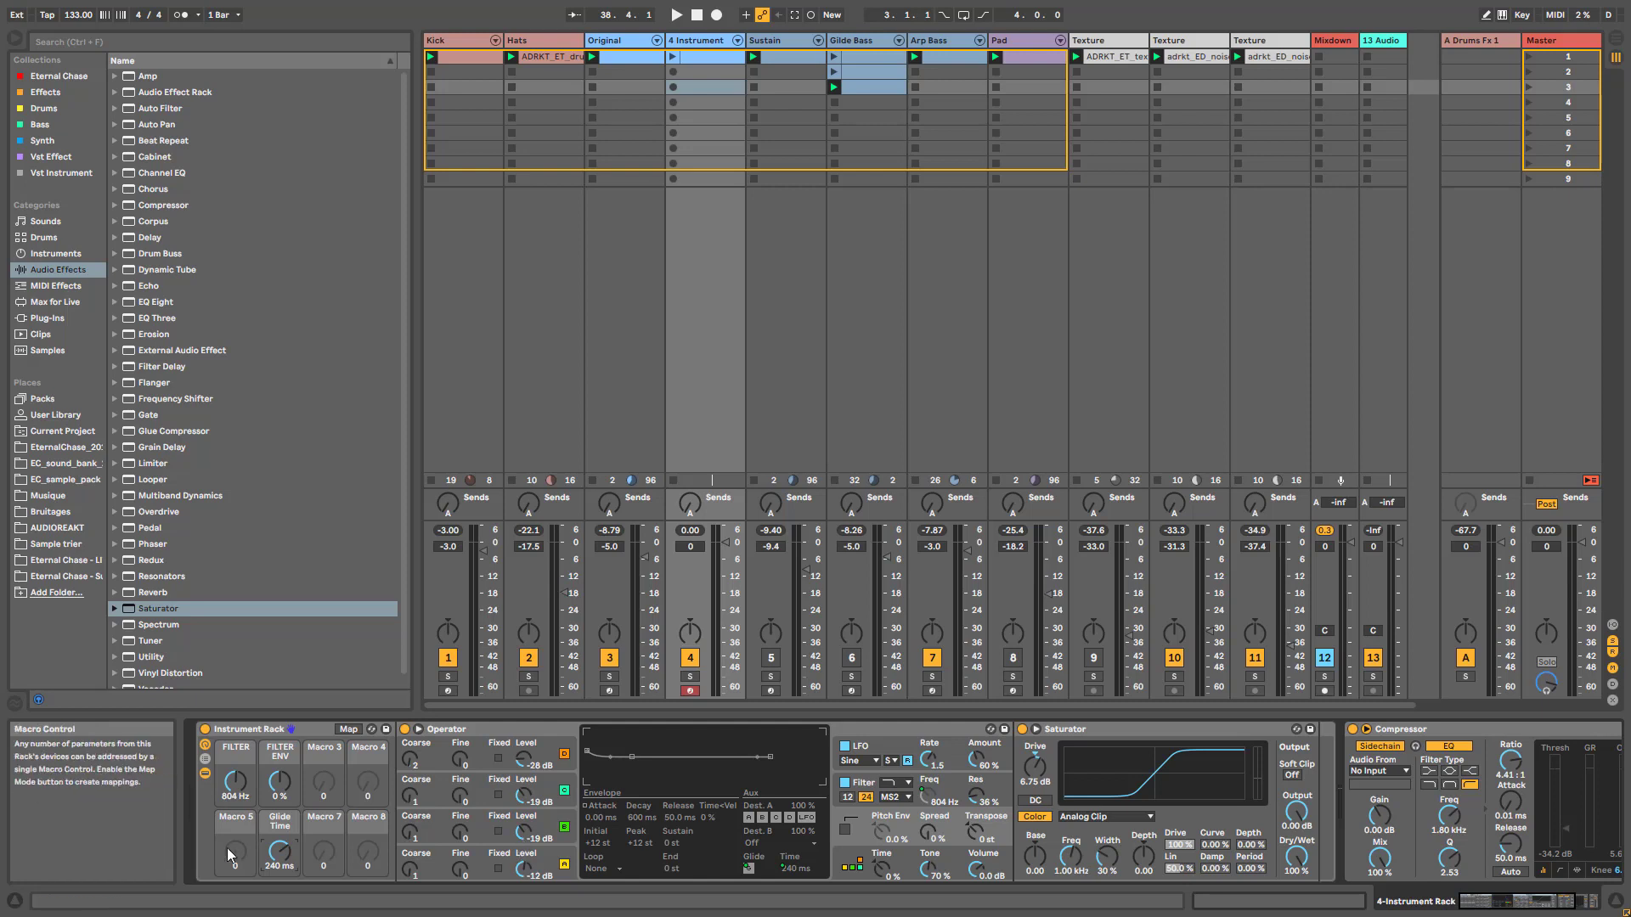
left_click_drag(279, 849, 280, 888)
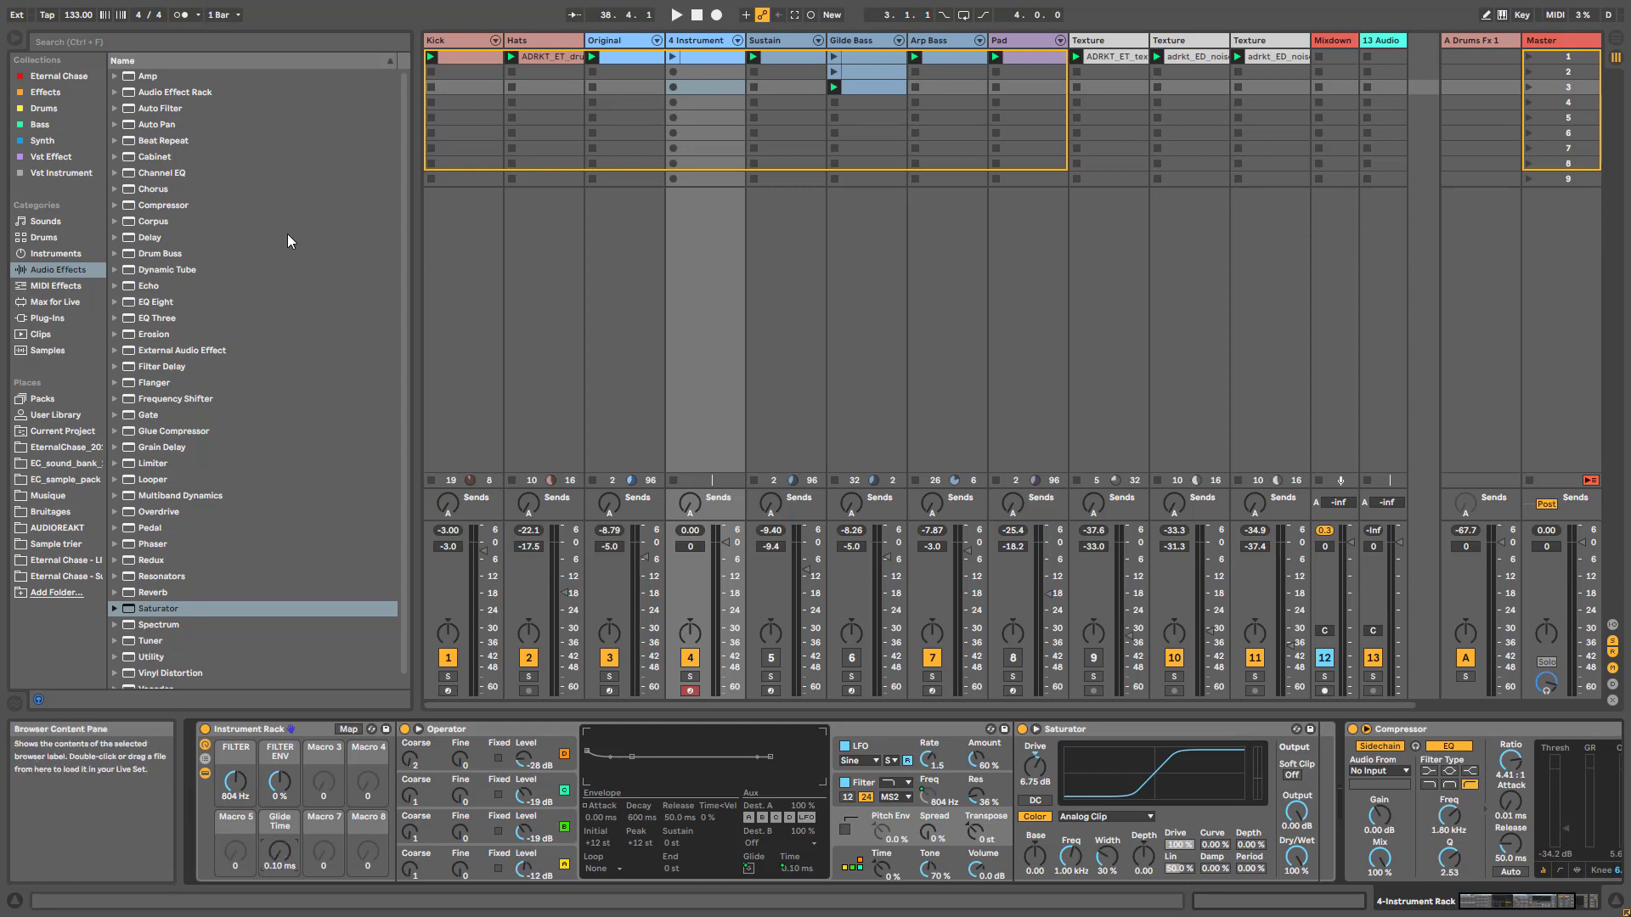
Step: Insert EQ Eight between Operator and Saturator, and set its band 1 to a 48 dB/octave low cut at 23.2 Hz
mouse_move(157, 303)
left_mouse_down()
mouse_move(1181, 705)
mouse_move(1279, 802)
mouse_move(1067, 810)
left_mouse_up()
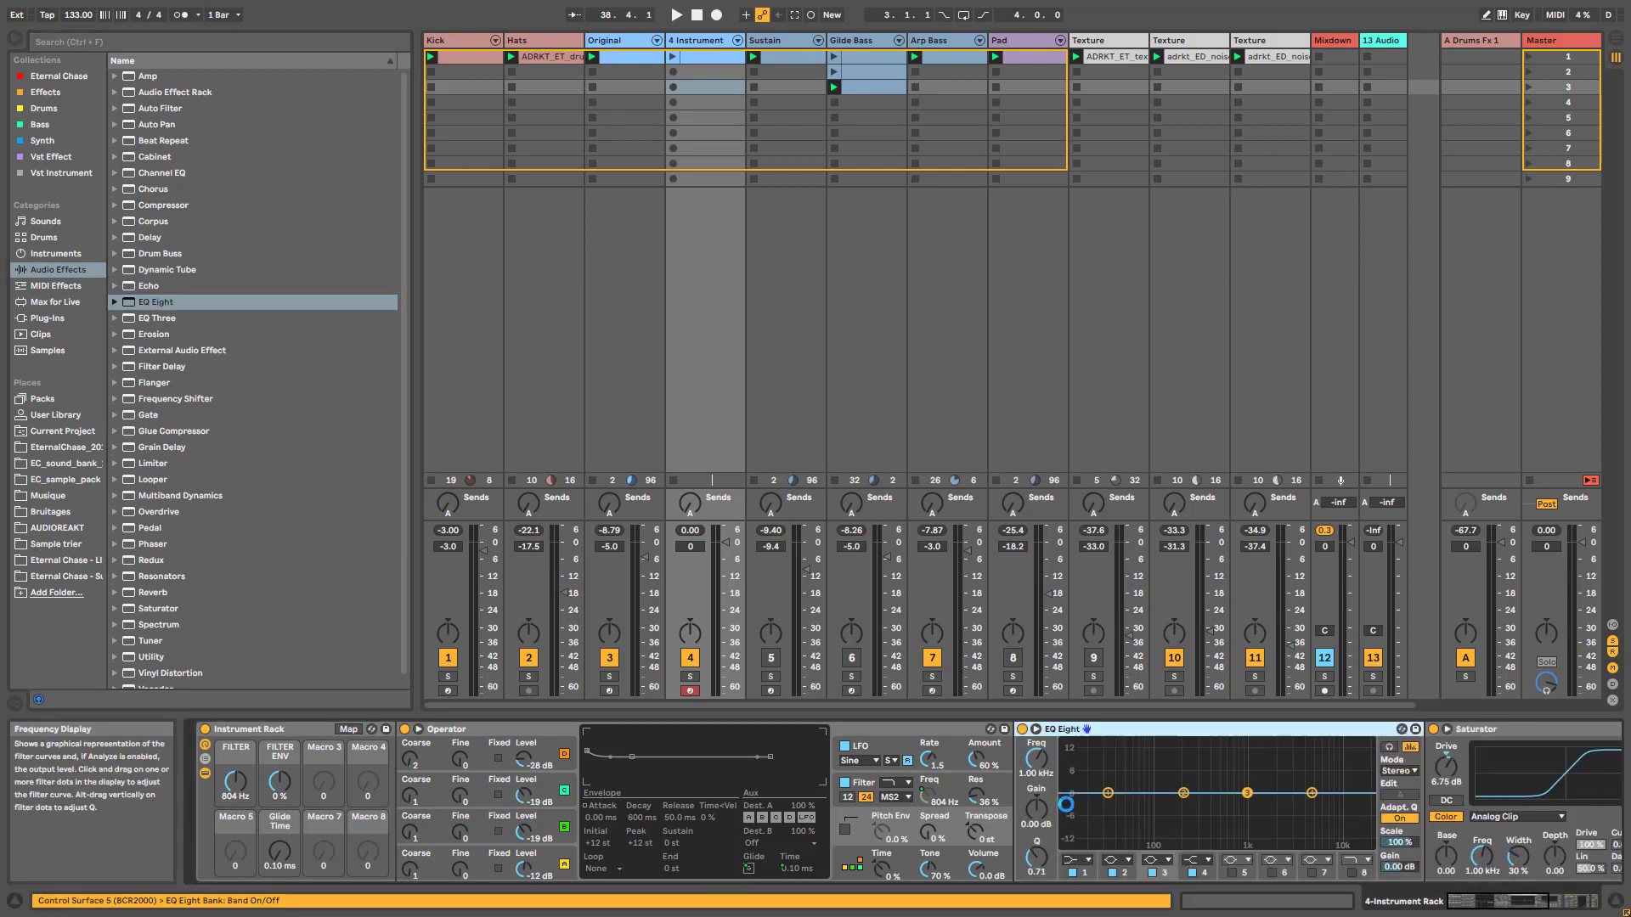
left_click(1077, 860)
left_click(1084, 771)
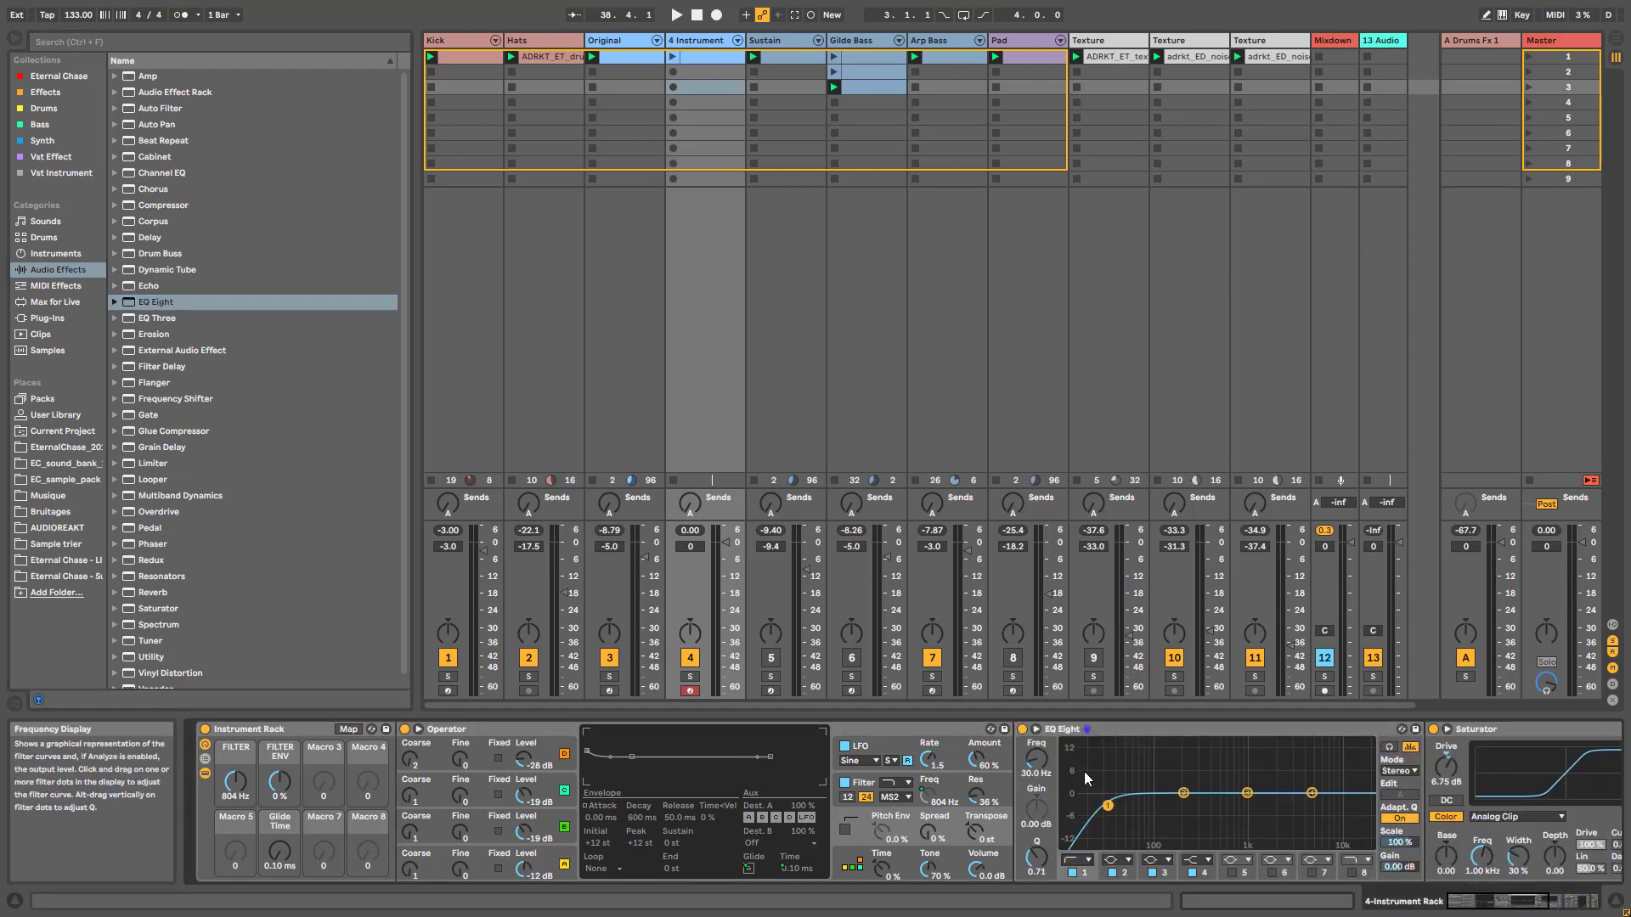
left_click(1075, 862)
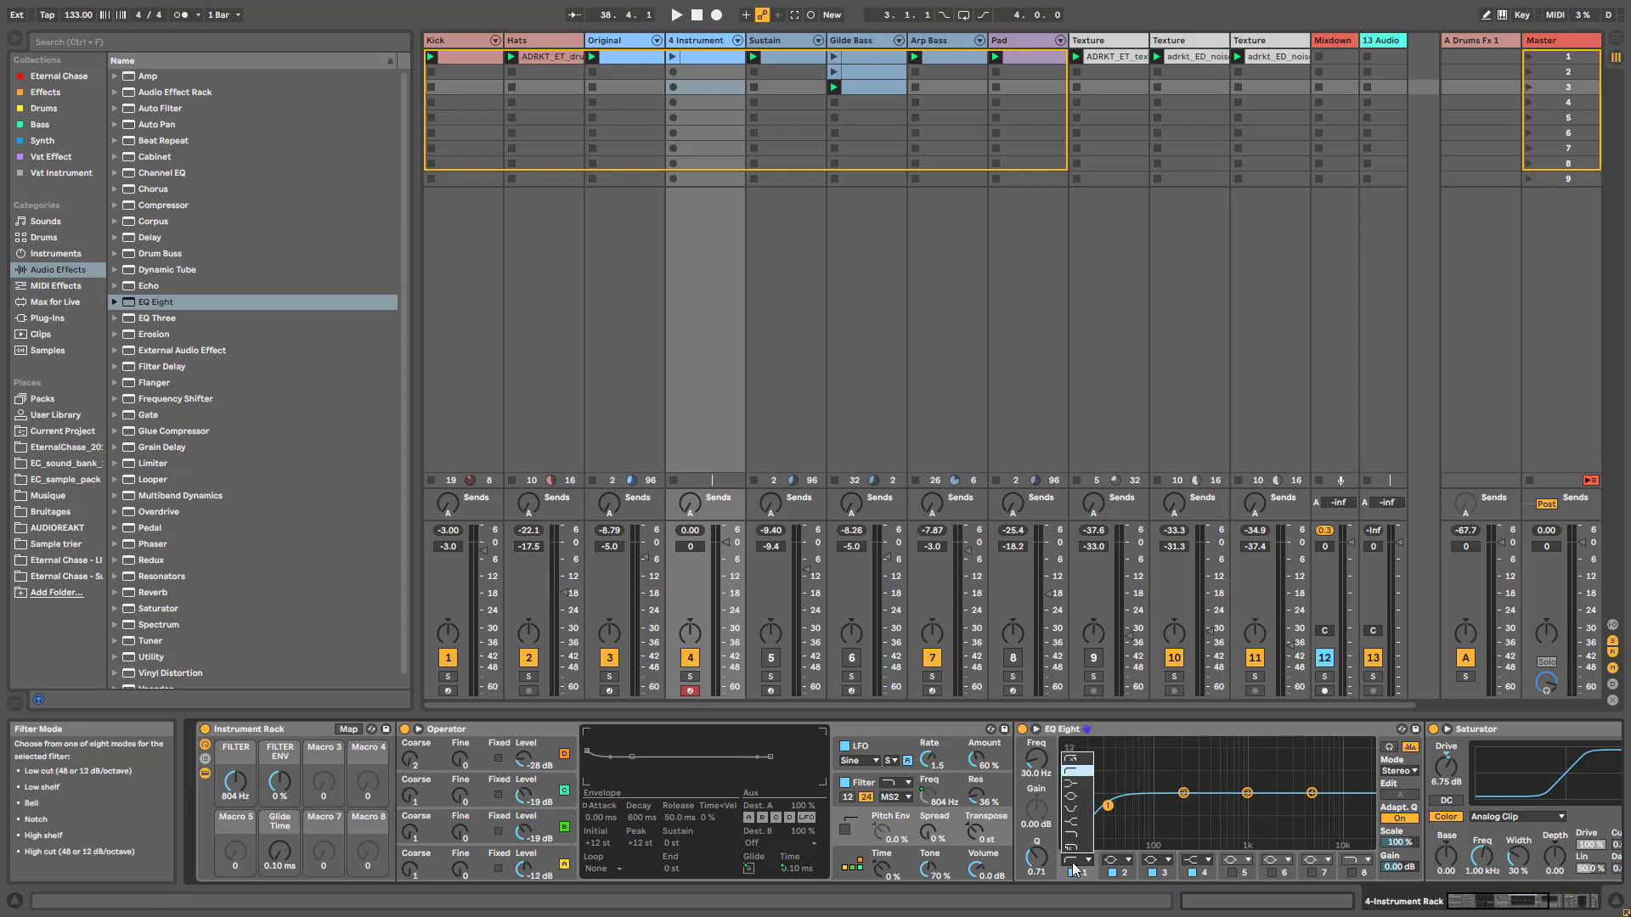
left_click(1074, 759)
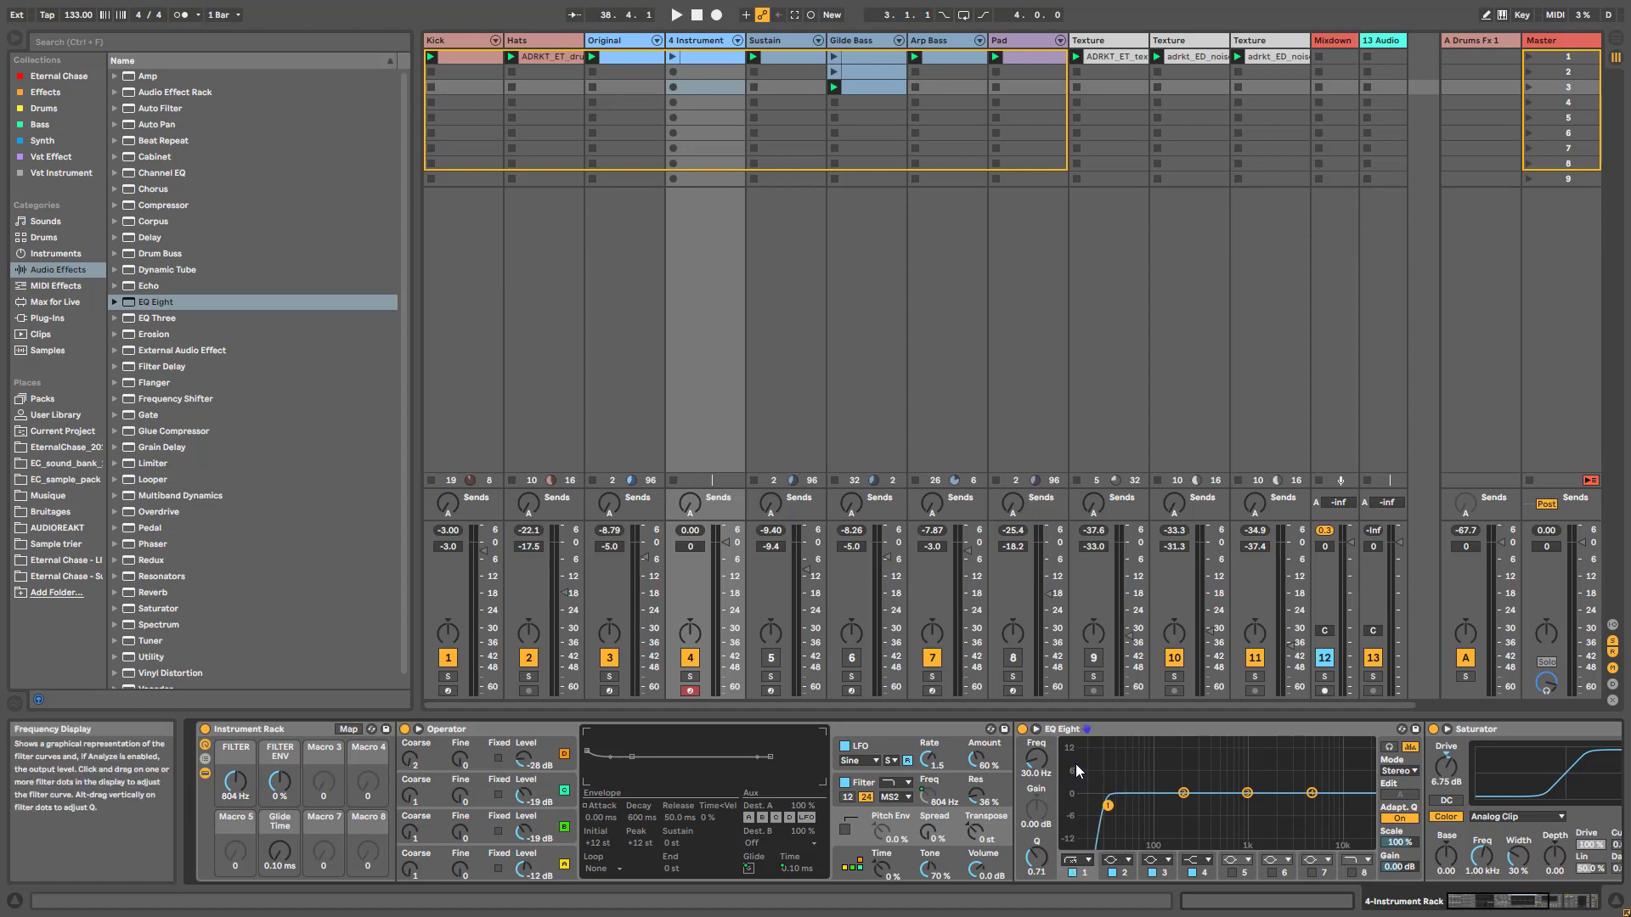
mouse_move(1036, 759)
left_mouse_down()
mouse_move(1036, 720)
mouse_move(1036, 767)
left_mouse_up()
Step: Map the frequency of EQ Eight's band 1 and the band's on/off switch to Macro 5
right_click(1037, 759)
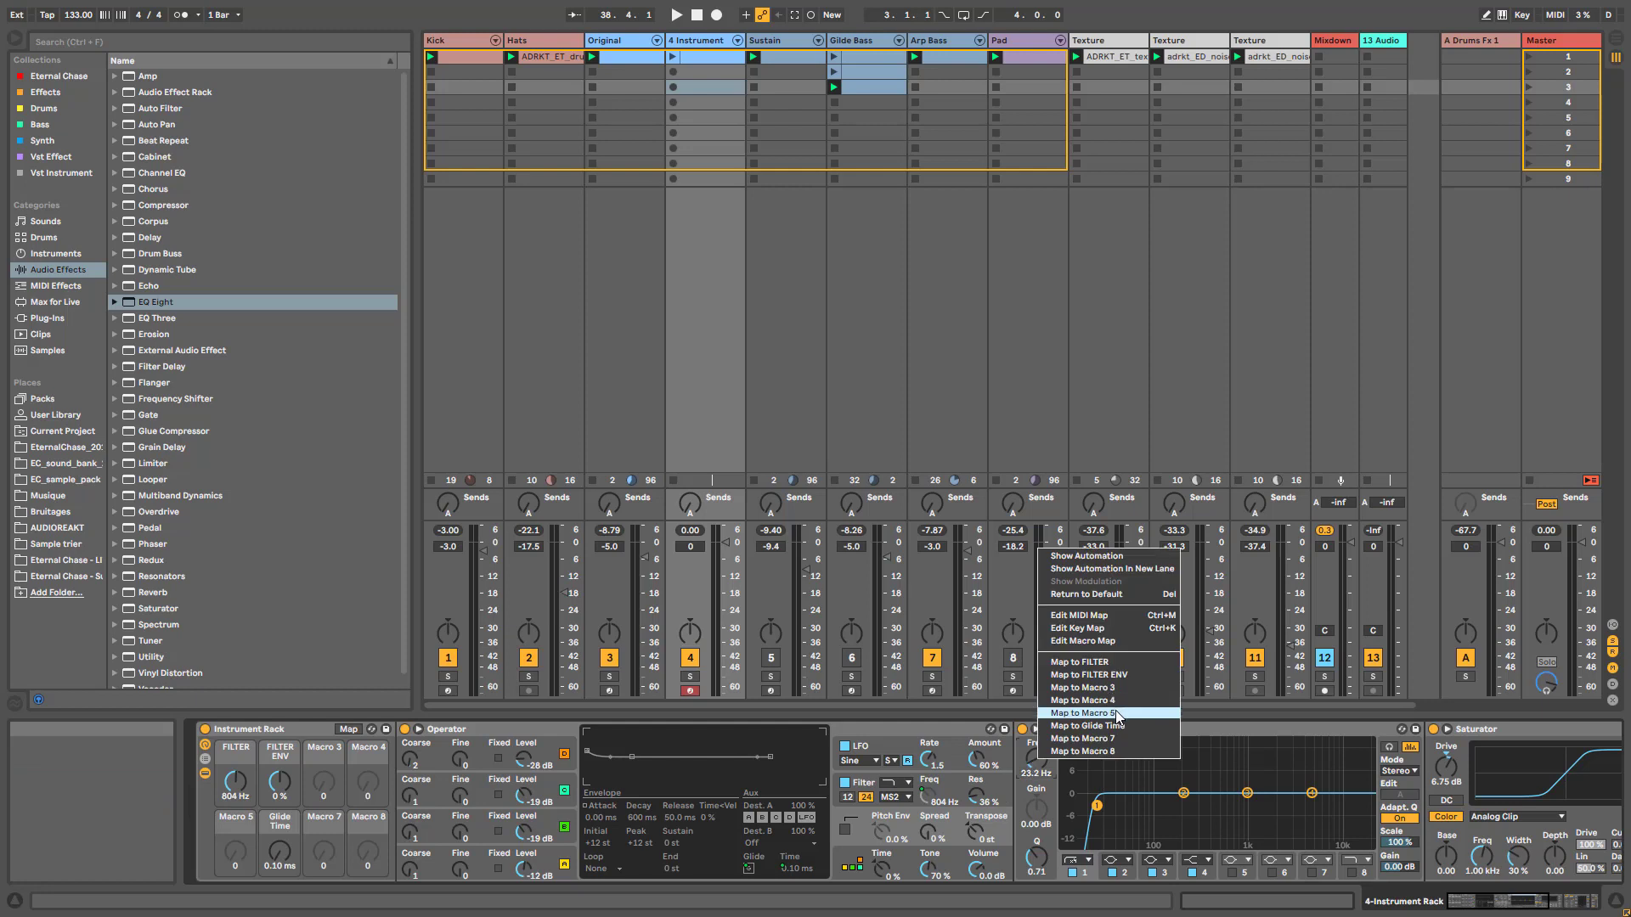
left_click(1117, 714)
right_click(1077, 868)
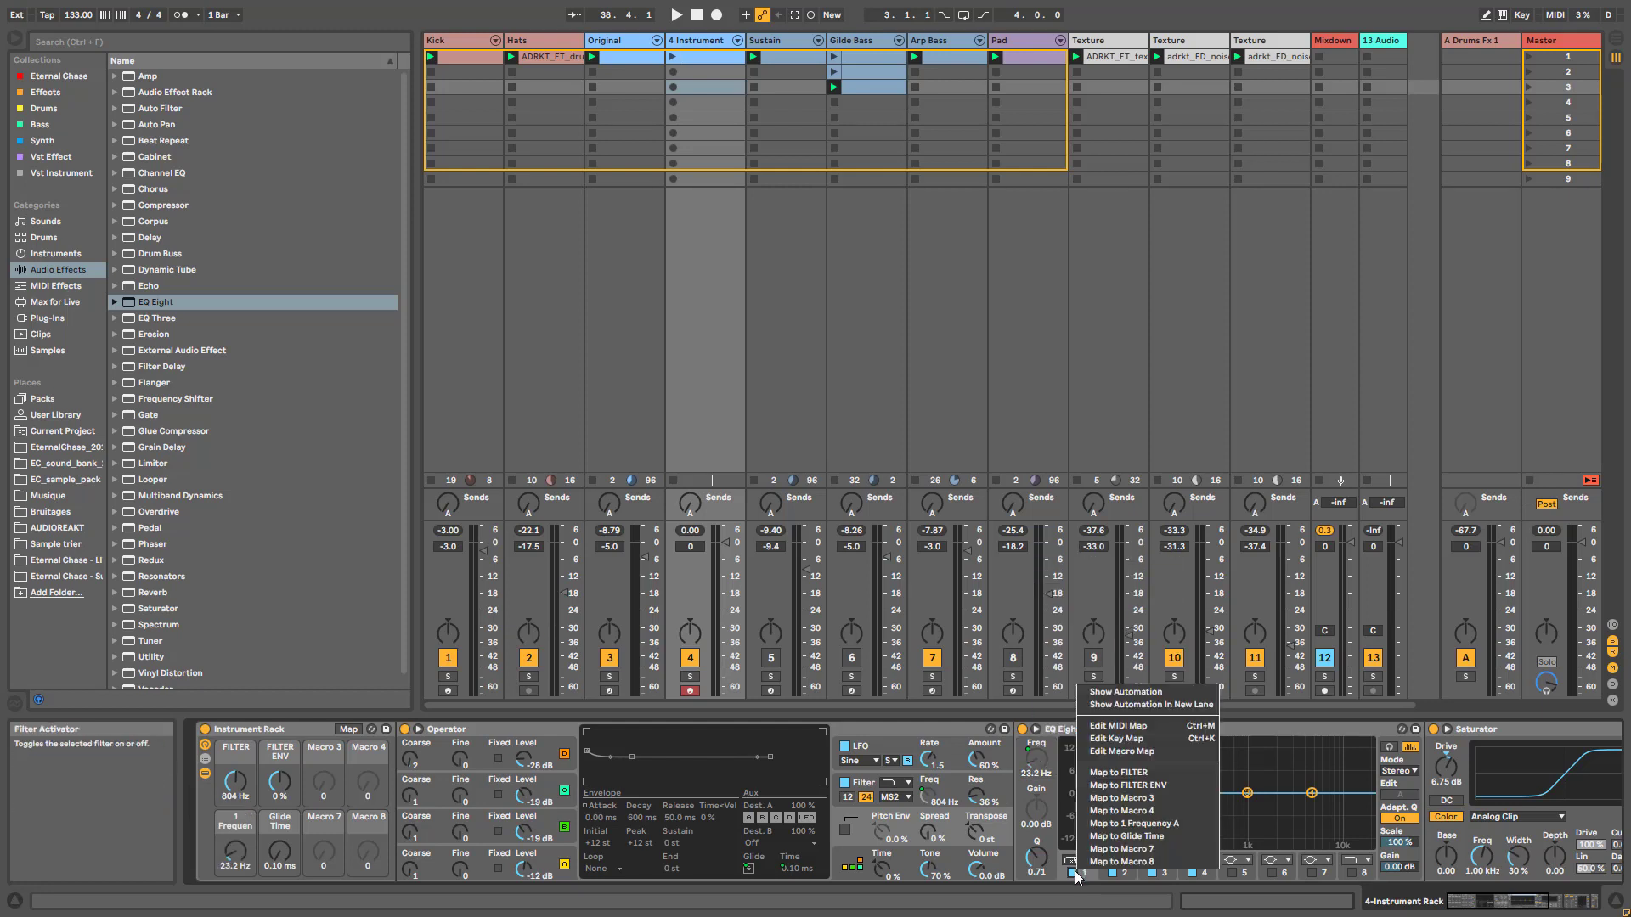
left_click(1122, 824)
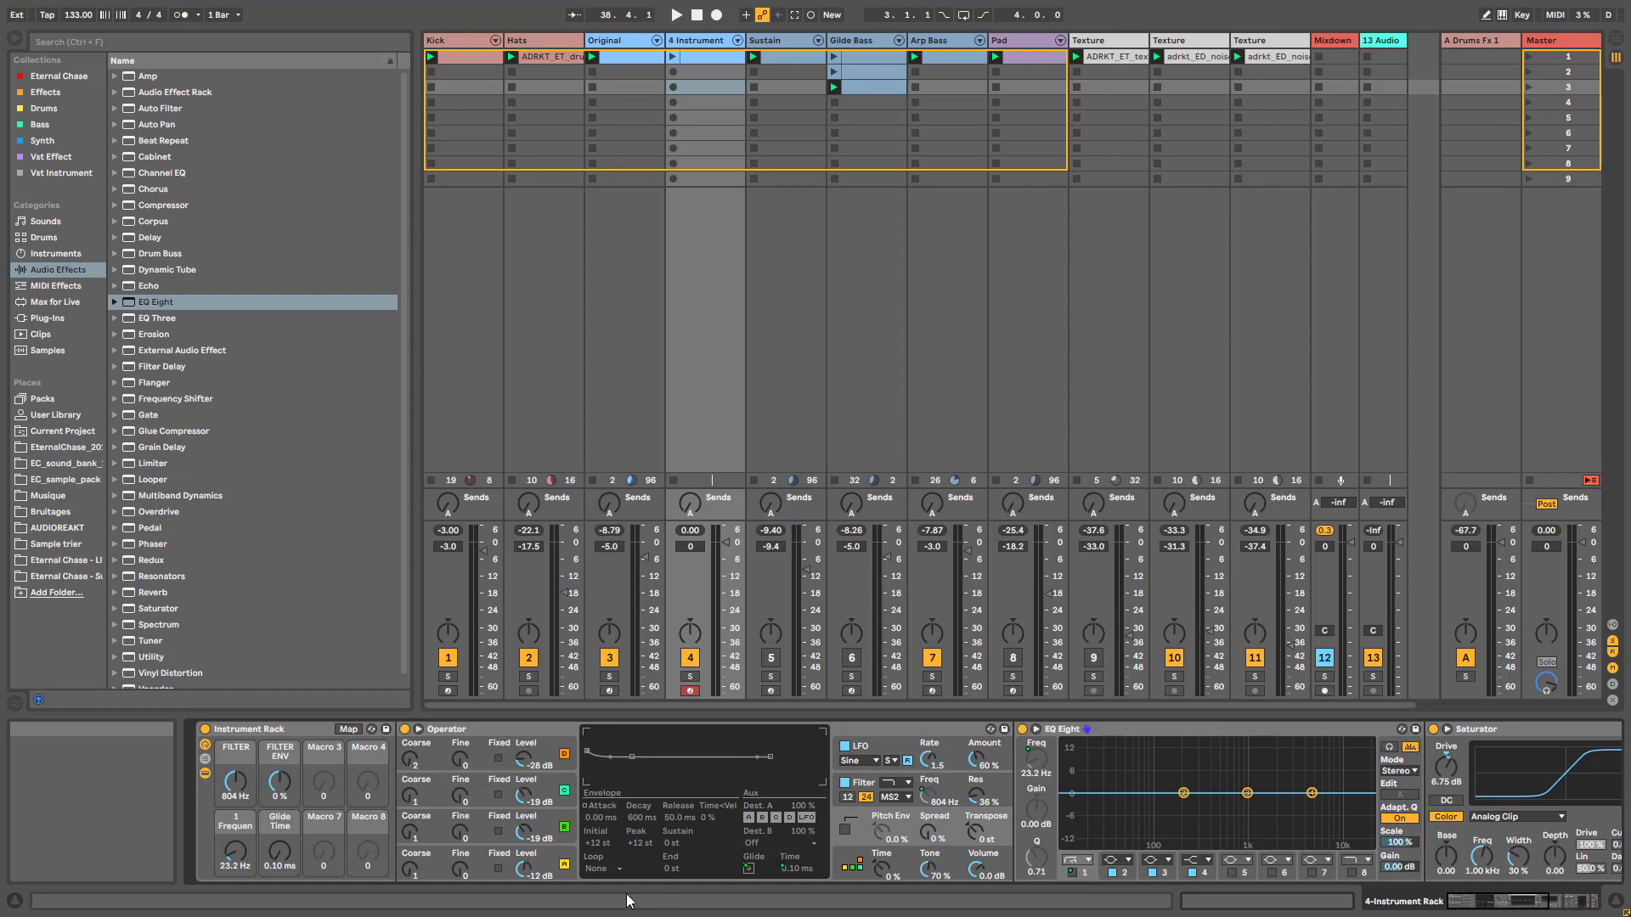
Step: Set the minimum of EQ Eight's 1 Filter On A macro mapping to 1
left_click(349, 729)
left_click(450, 74)
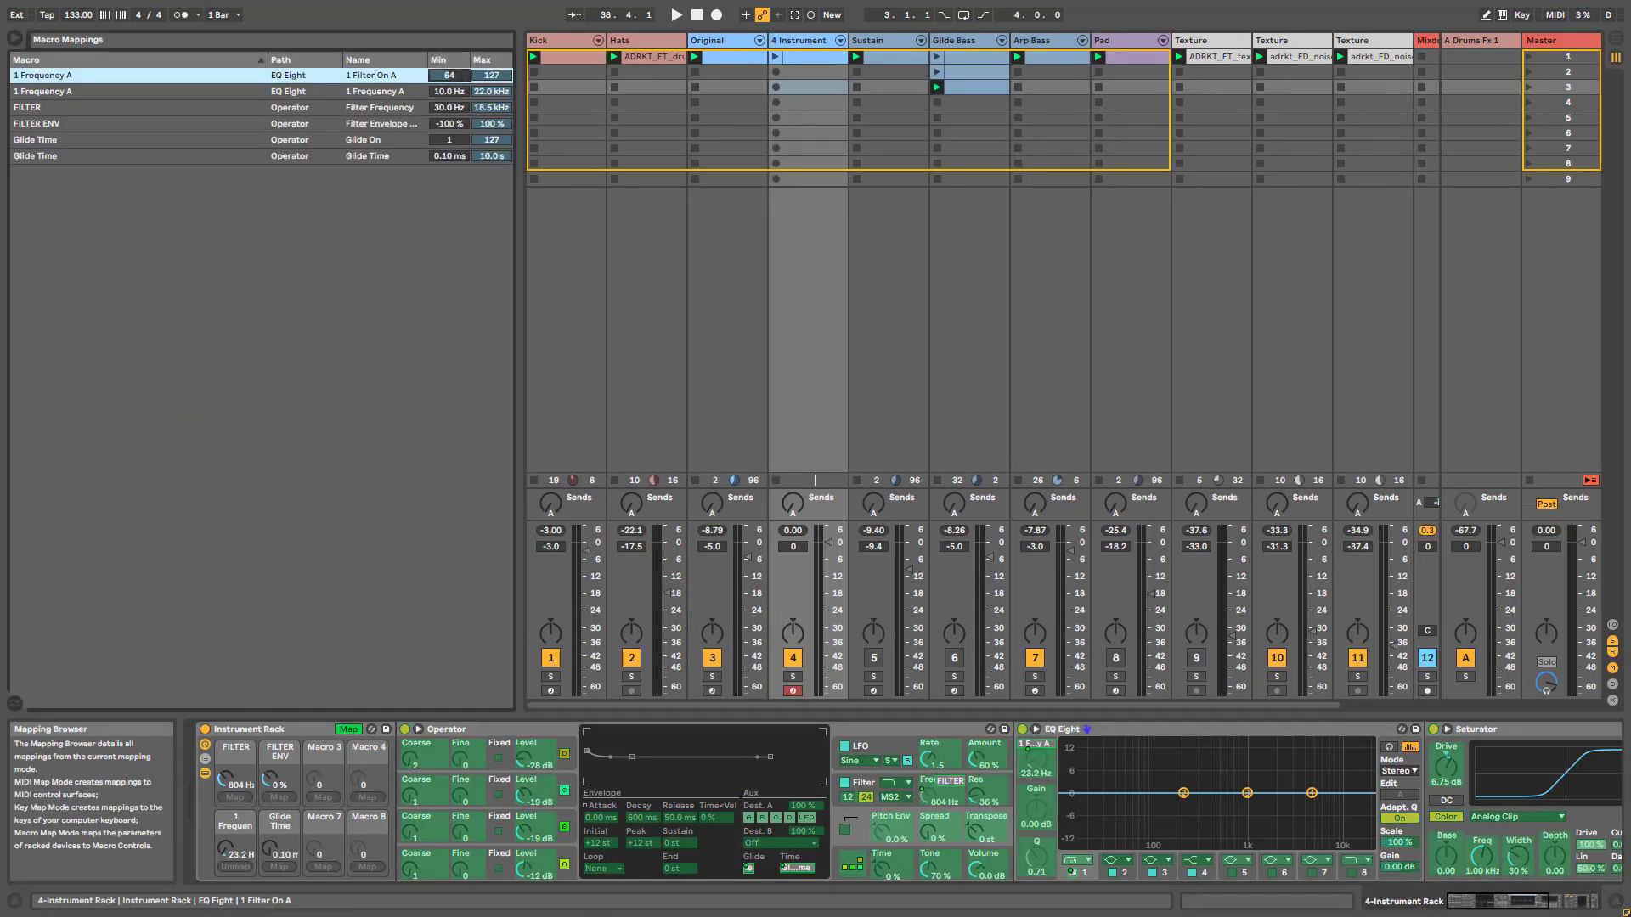
type("1")
key("Return")
left_click(381, 372)
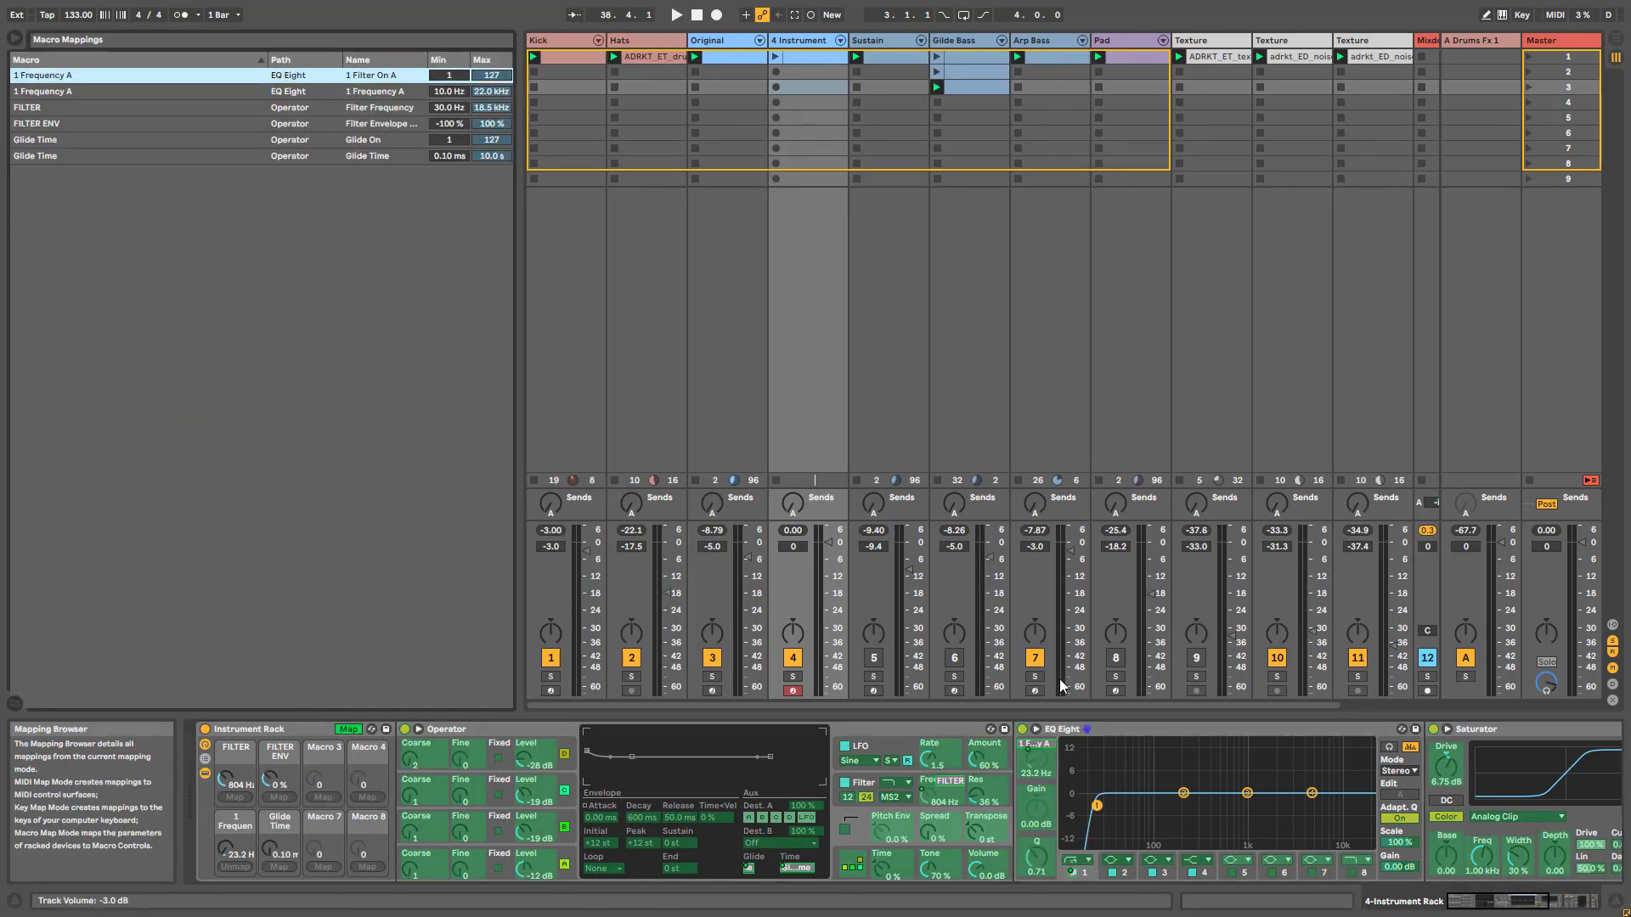
left_click(349, 729)
Step: Lower the 1 Frequency A macro to 10.0 Hz, and rename Macro 5 as HPF and Macro 6 as GLIDE
left_click_drag(236, 849, 236, 883)
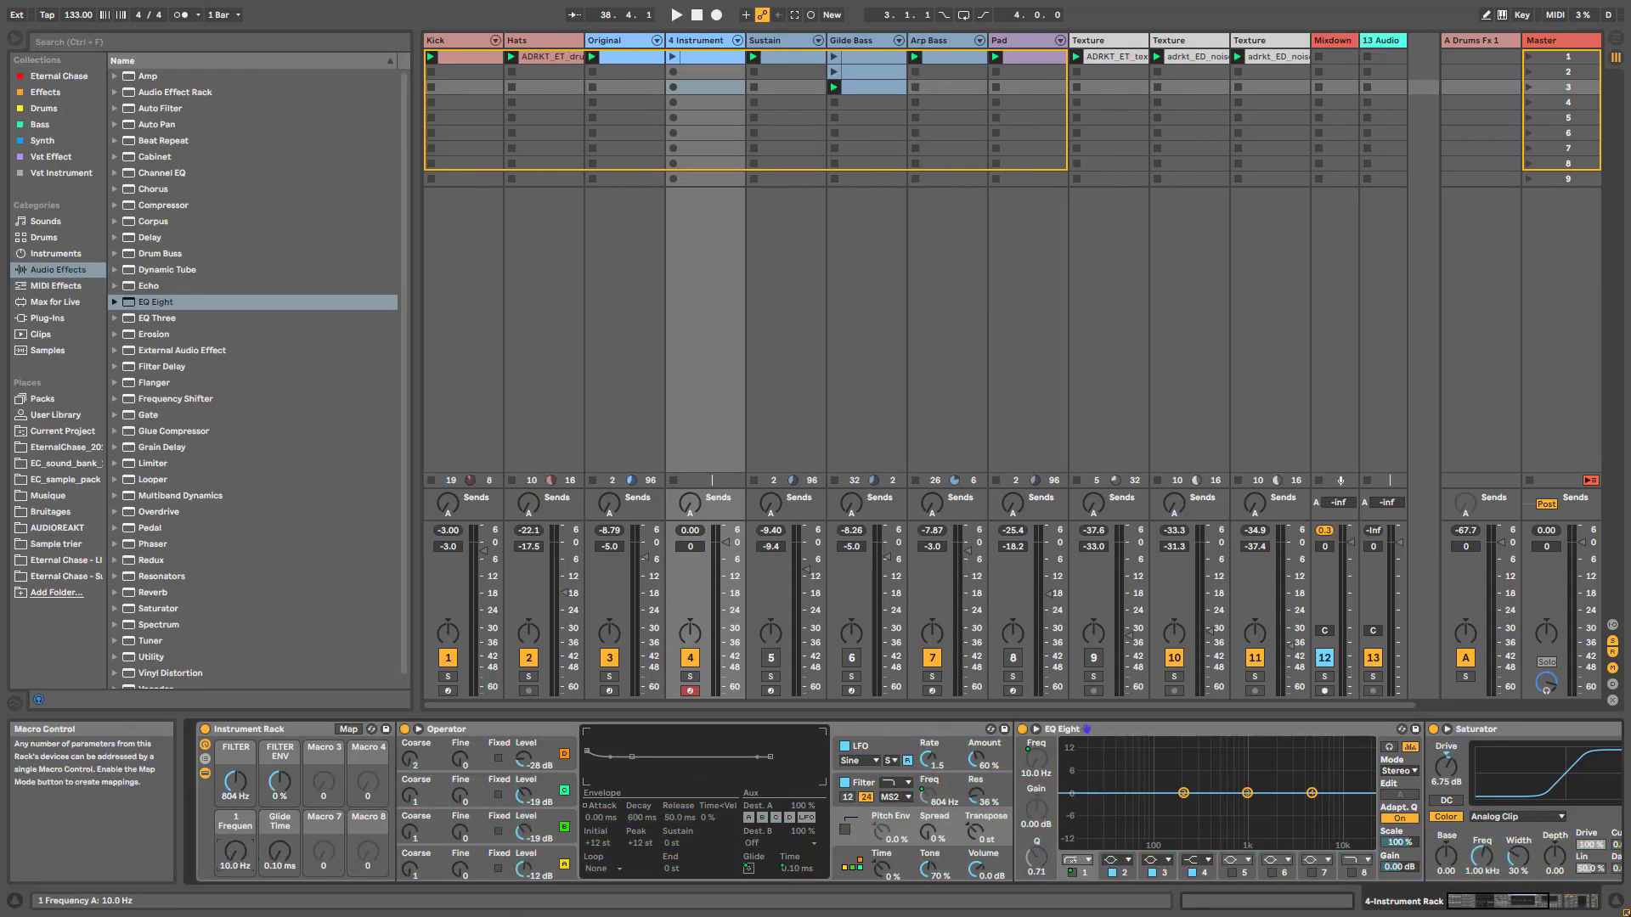
mouse_move(236, 852)
left_mouse_down()
mouse_move(236, 820)
mouse_move(237, 875)
left_mouse_up()
left_click(287, 824)
type("GL")
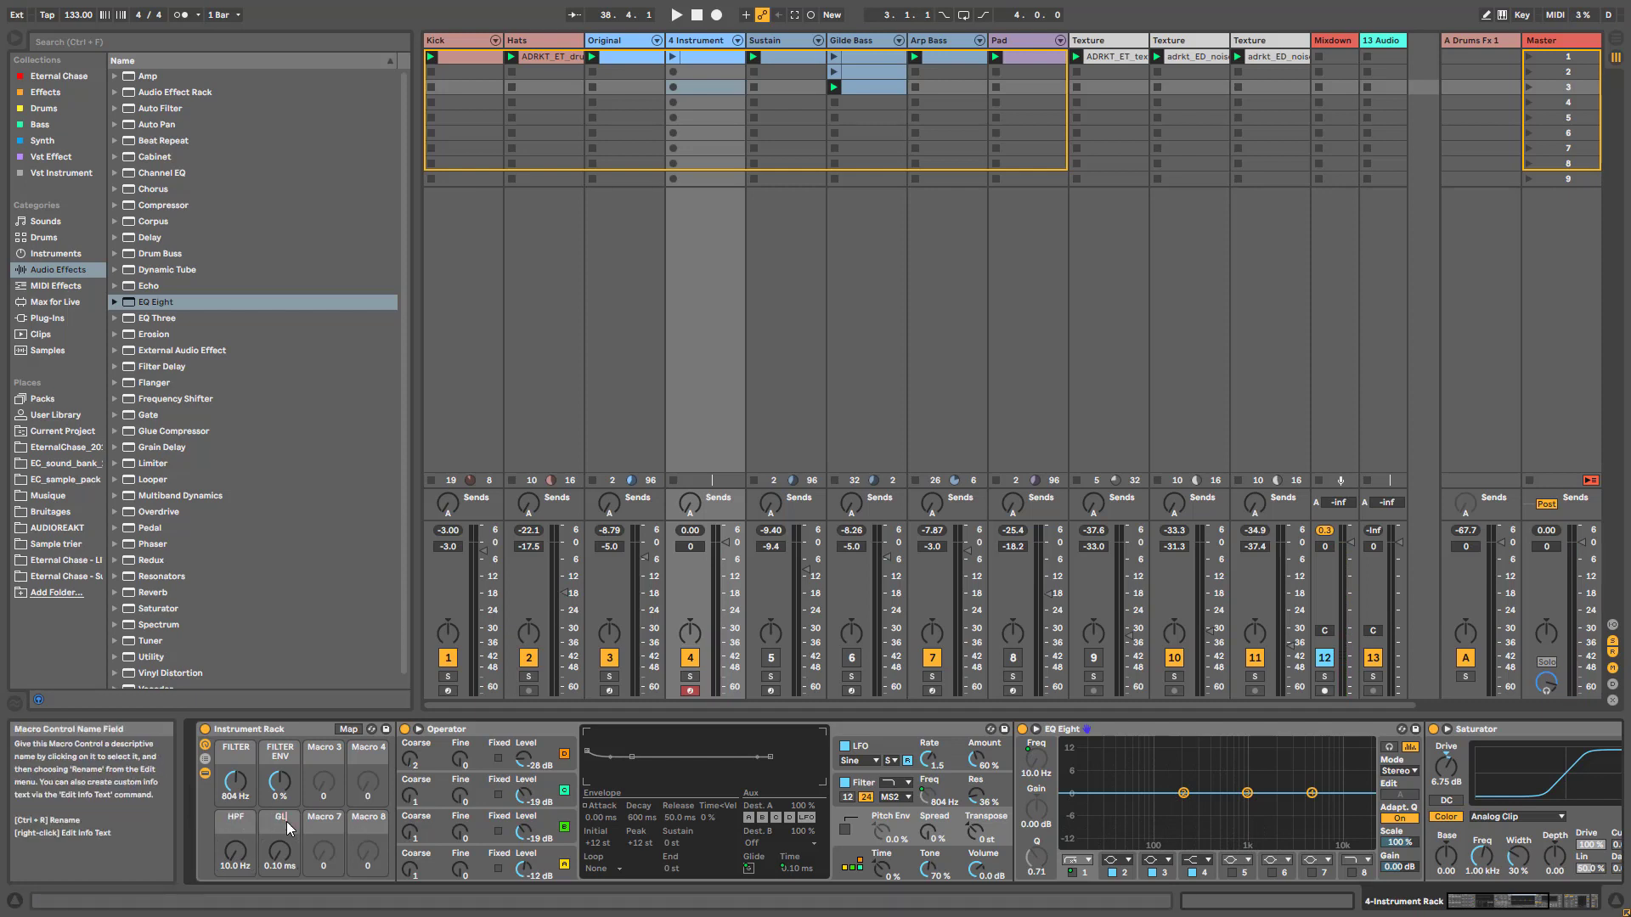
type("IDE")
key("Return")
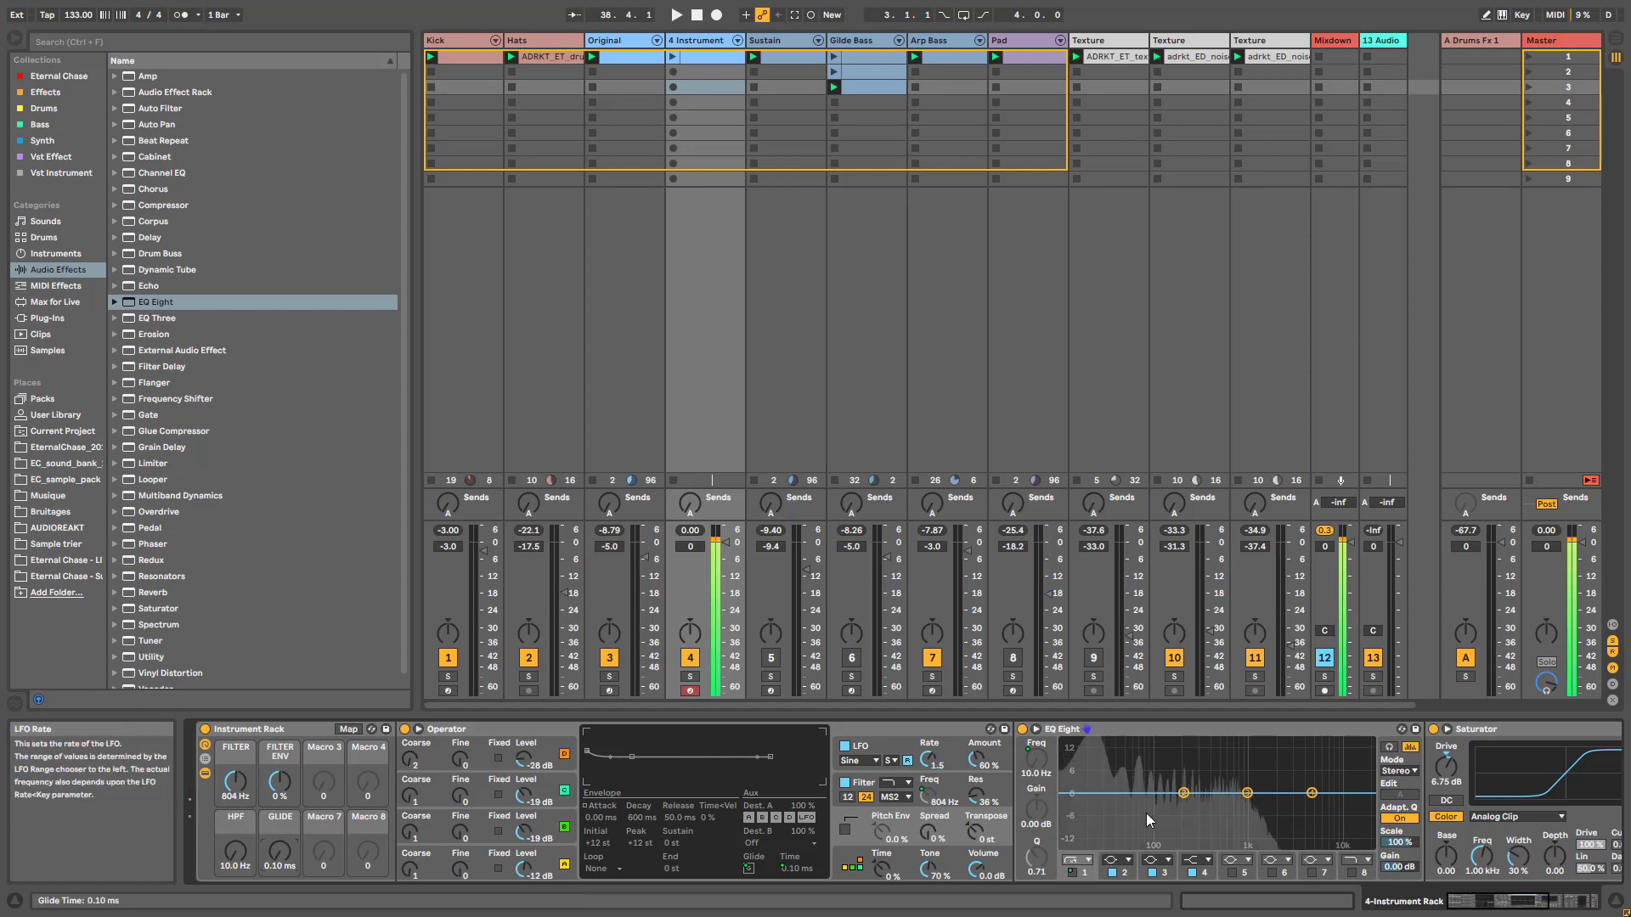
Step: Boost EQ Eight's band 3 by 4.59 dB at 3.09 kHz with a Q of 0.48
left_click(1247, 792)
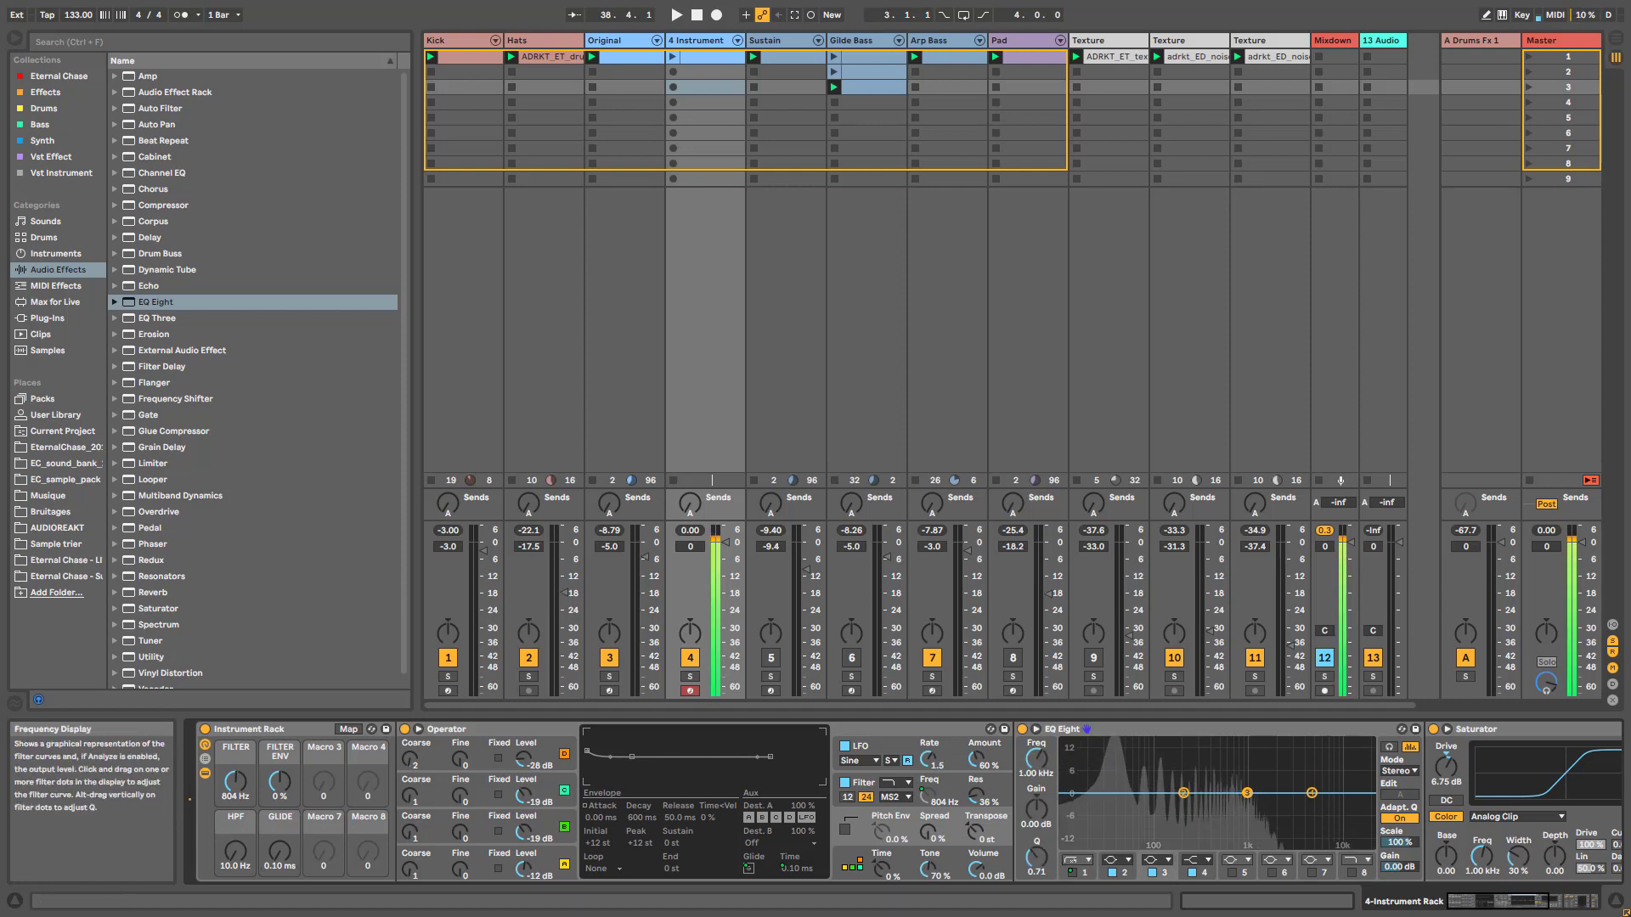
left_click_drag(1247, 793, 1291, 778)
left_click_drag(1037, 858, 1037, 870)
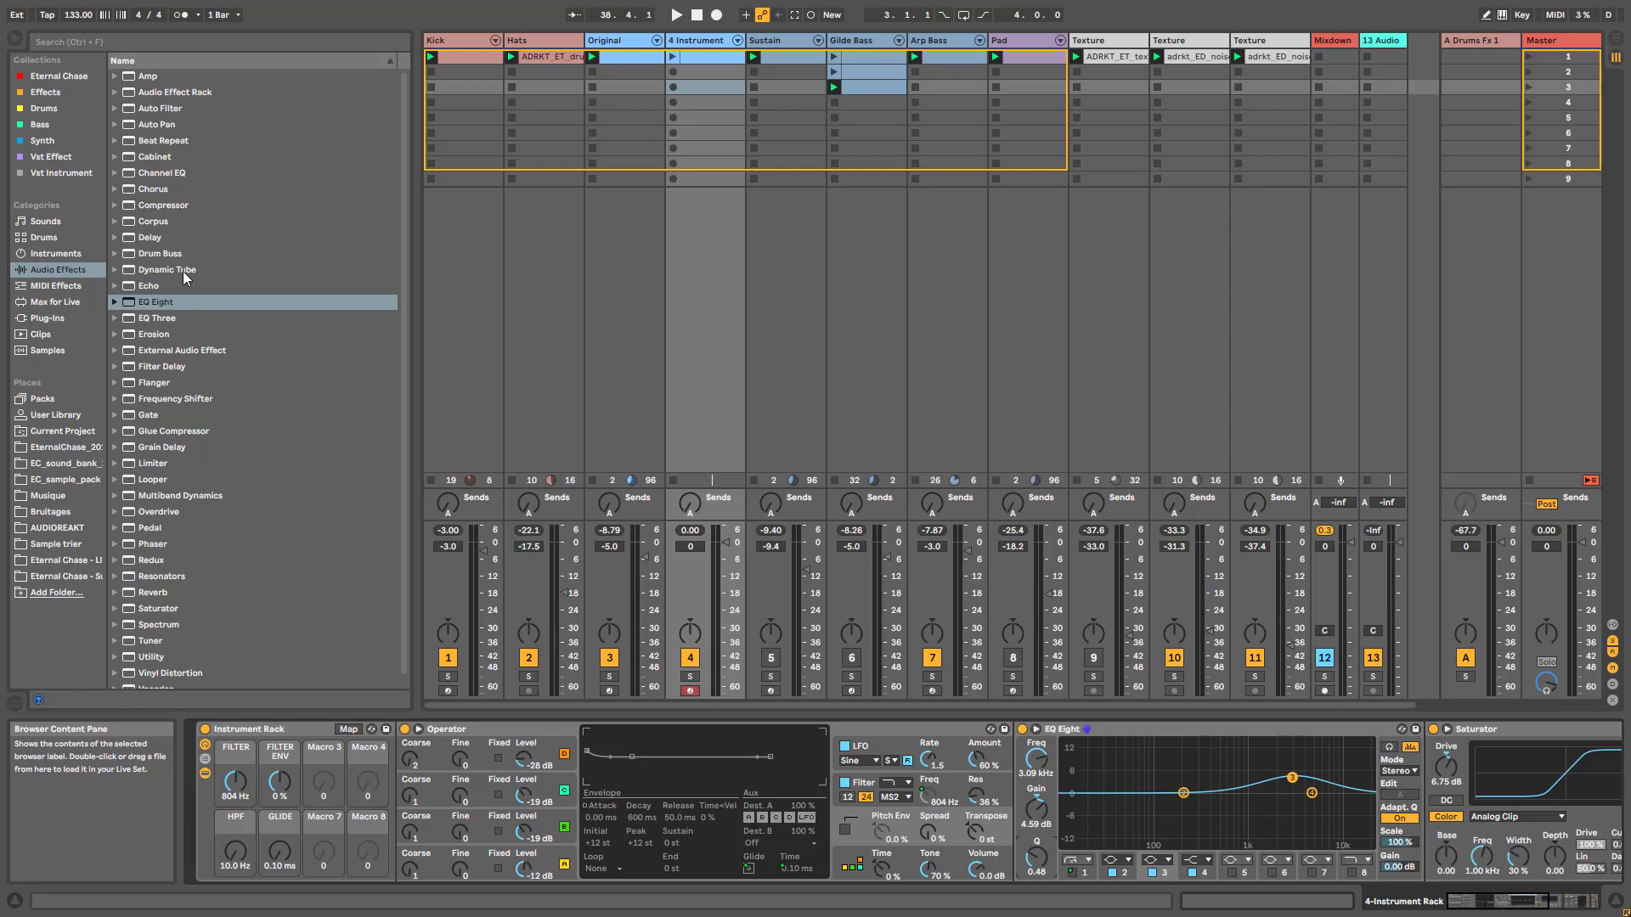
Step: Insert Dynamic Tube between EQ Eight and Saturator, and select Saturator
left_click_drag(182, 272, 1067, 790)
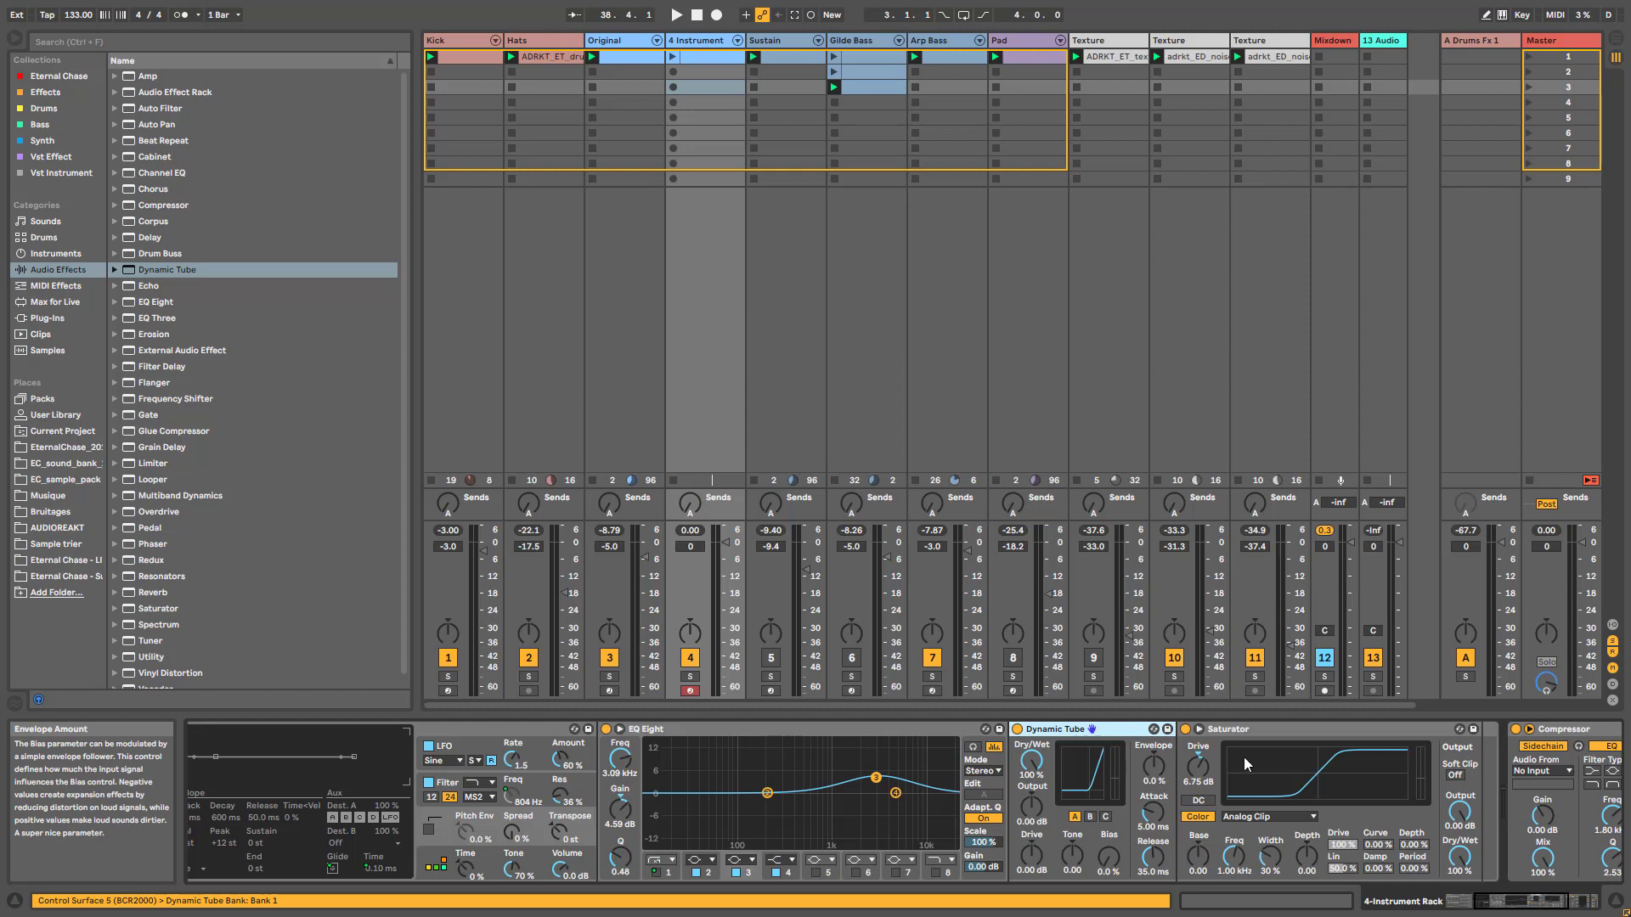
left_click(1274, 739)
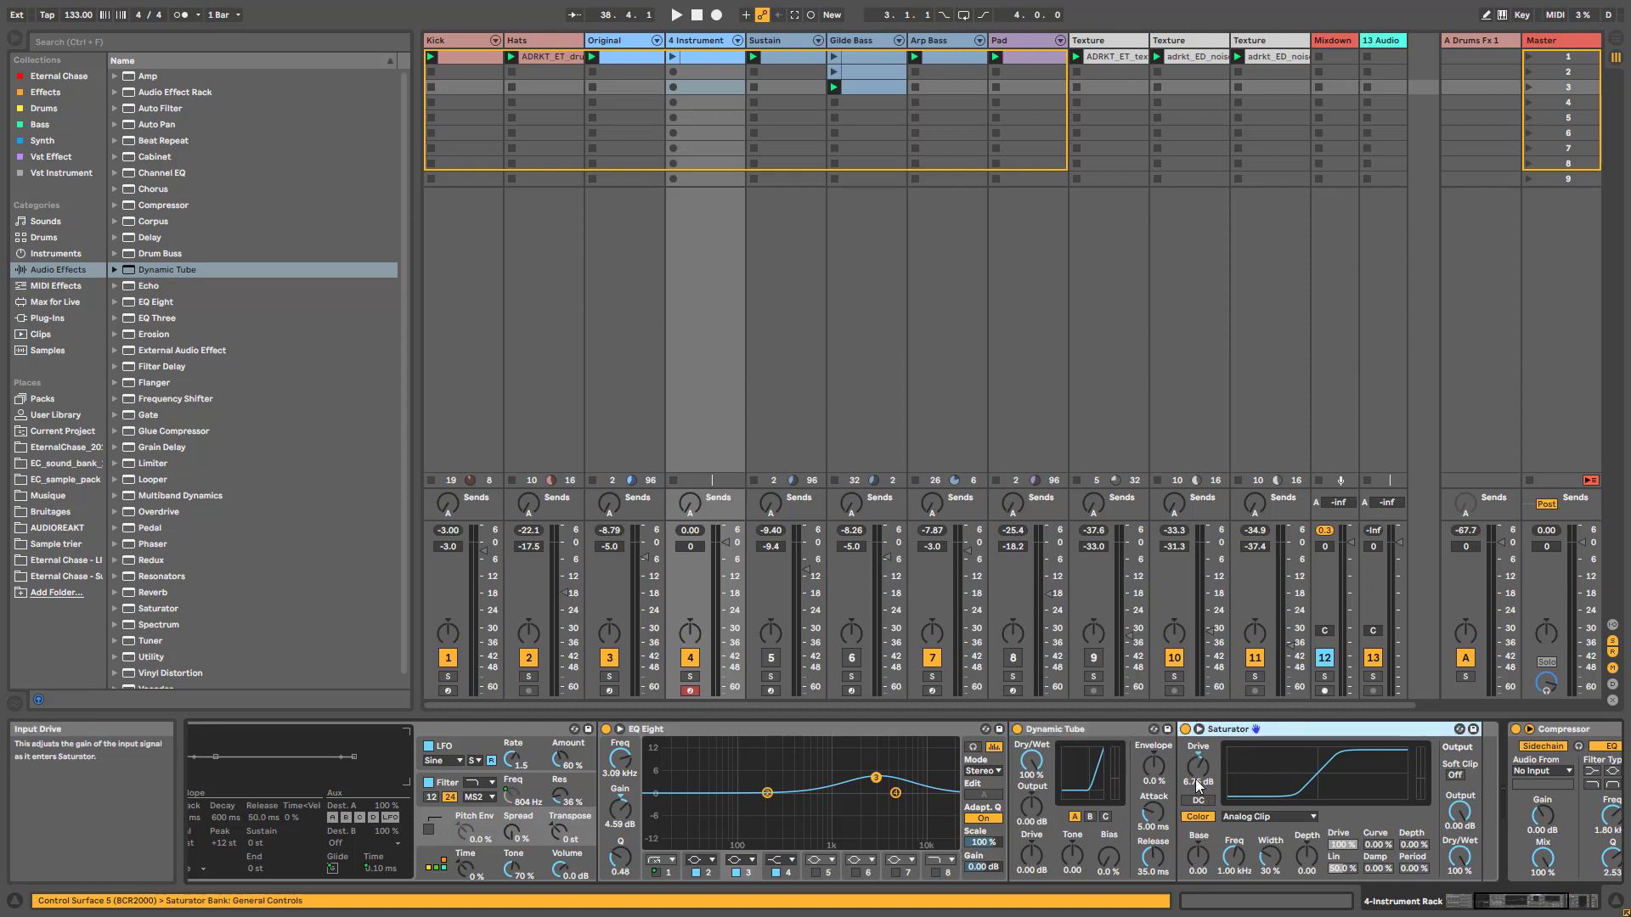
Step: Deactivate Saturator and raise Dynamic Tube's output to 3.10 dB
left_click(1185, 729)
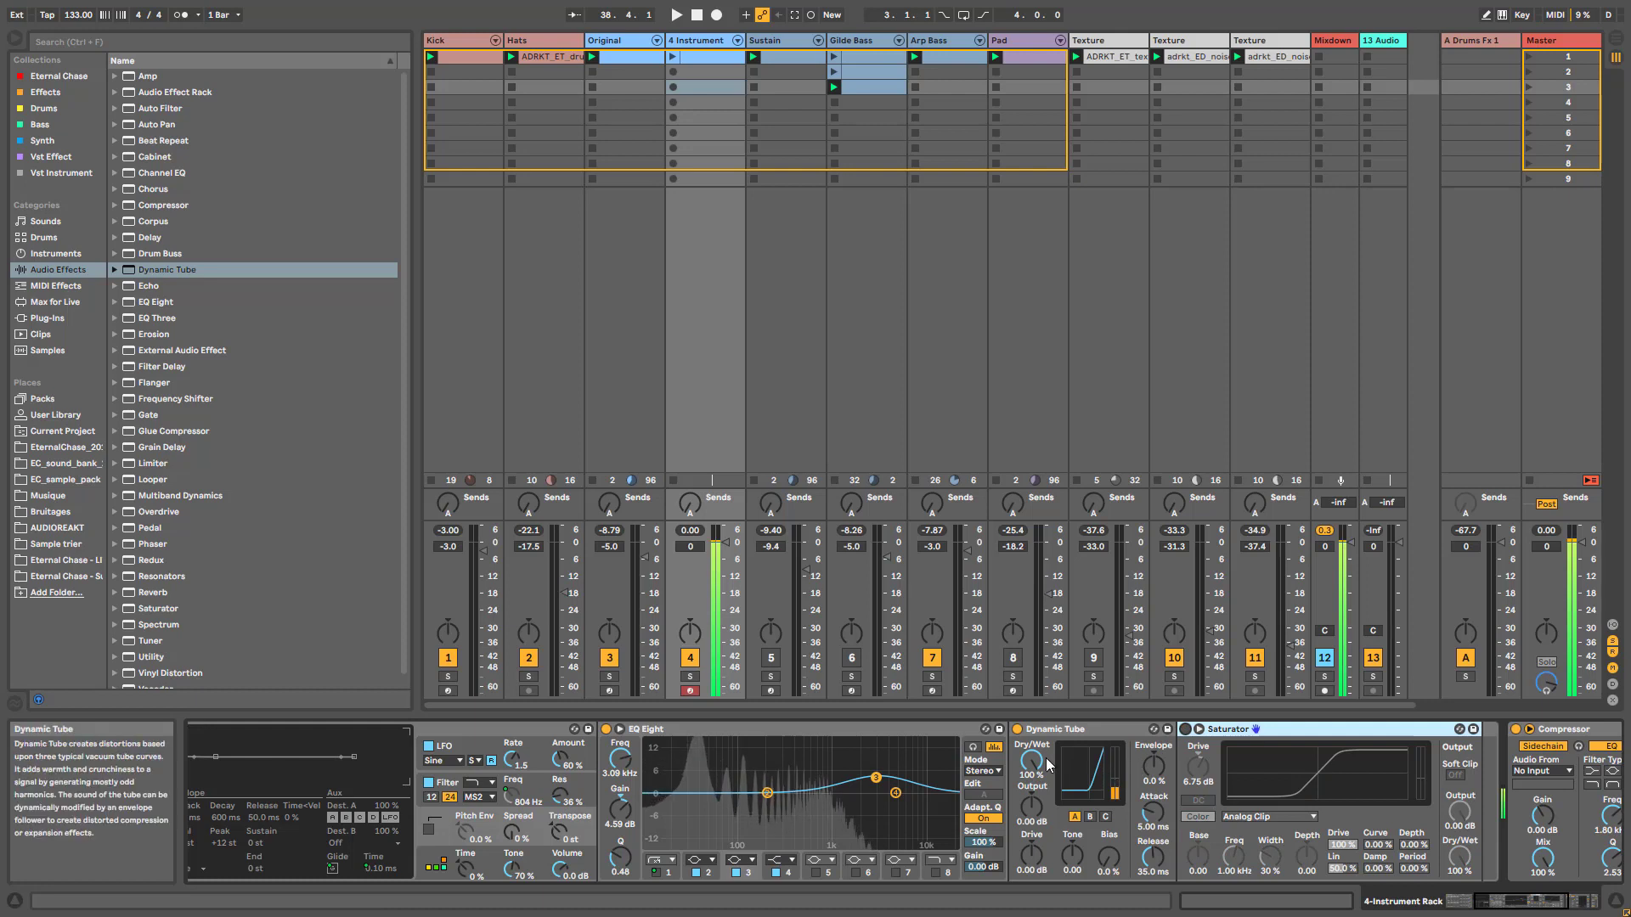
left_click(1030, 814)
left_click_drag(1031, 817, 1031, 800)
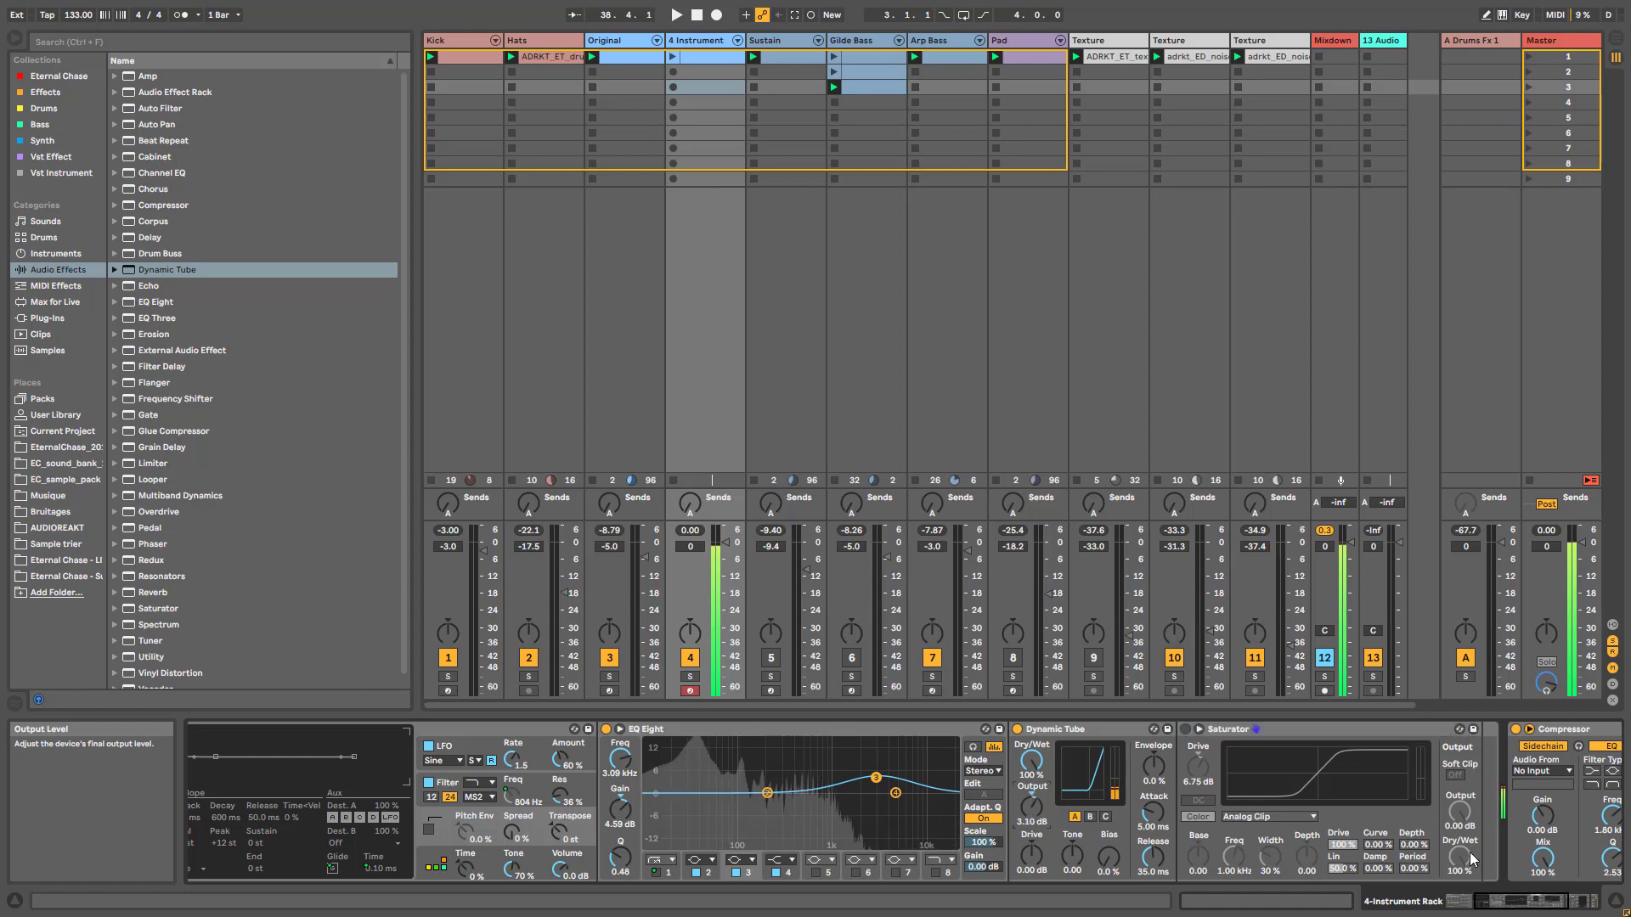
left_click(1518, 898)
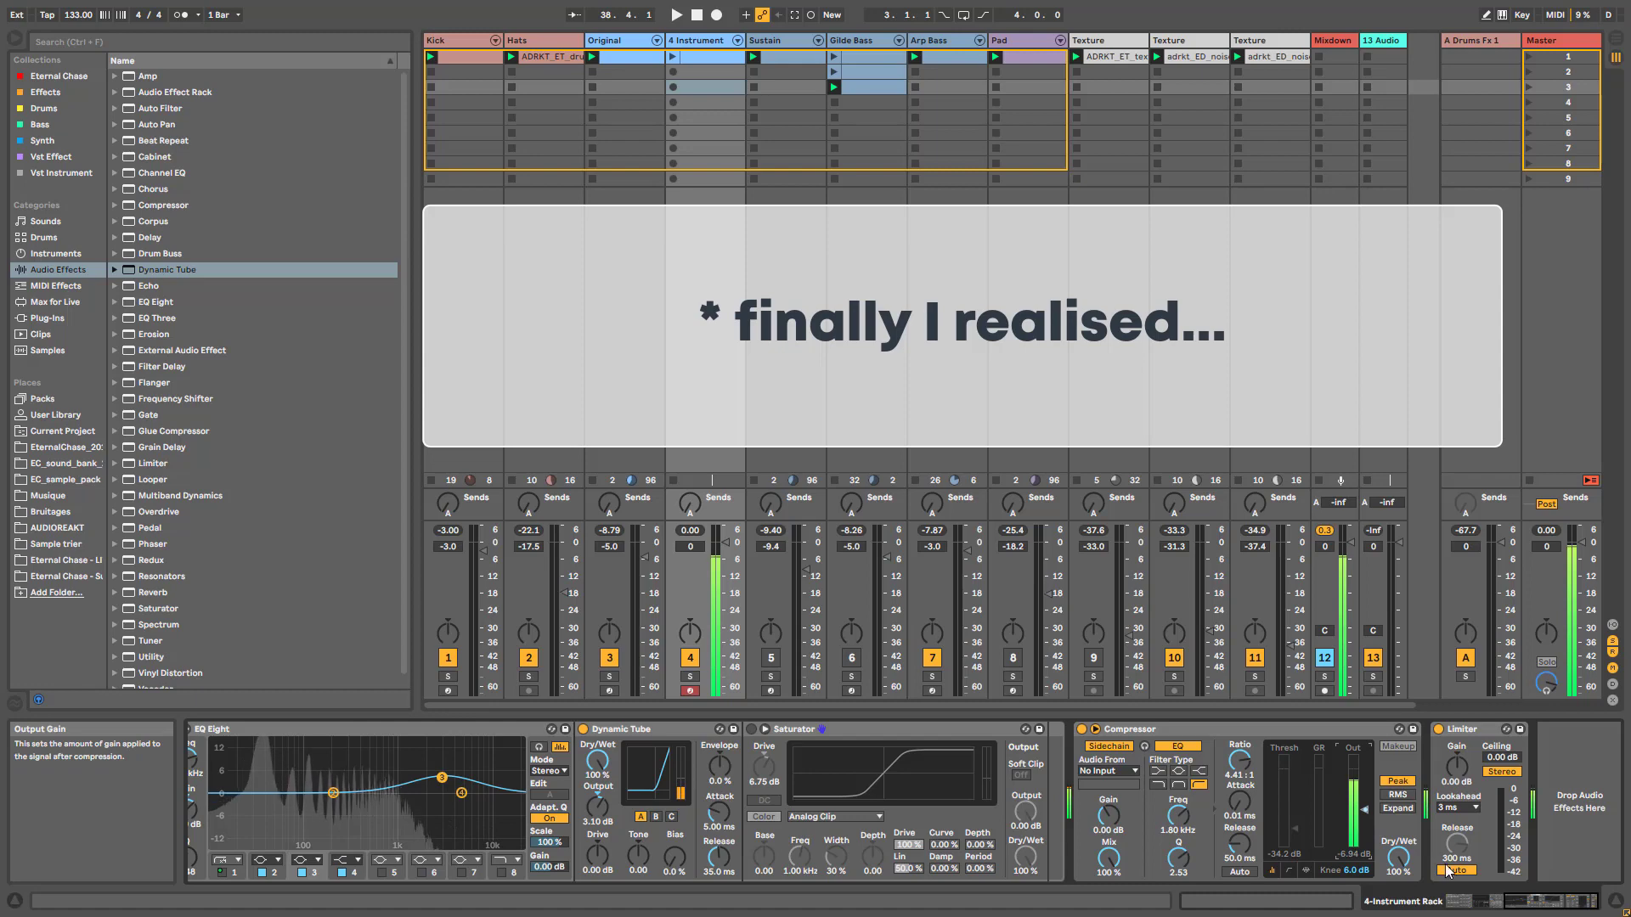
left_click(1488, 901)
left_click_drag(1489, 897, 1487, 897)
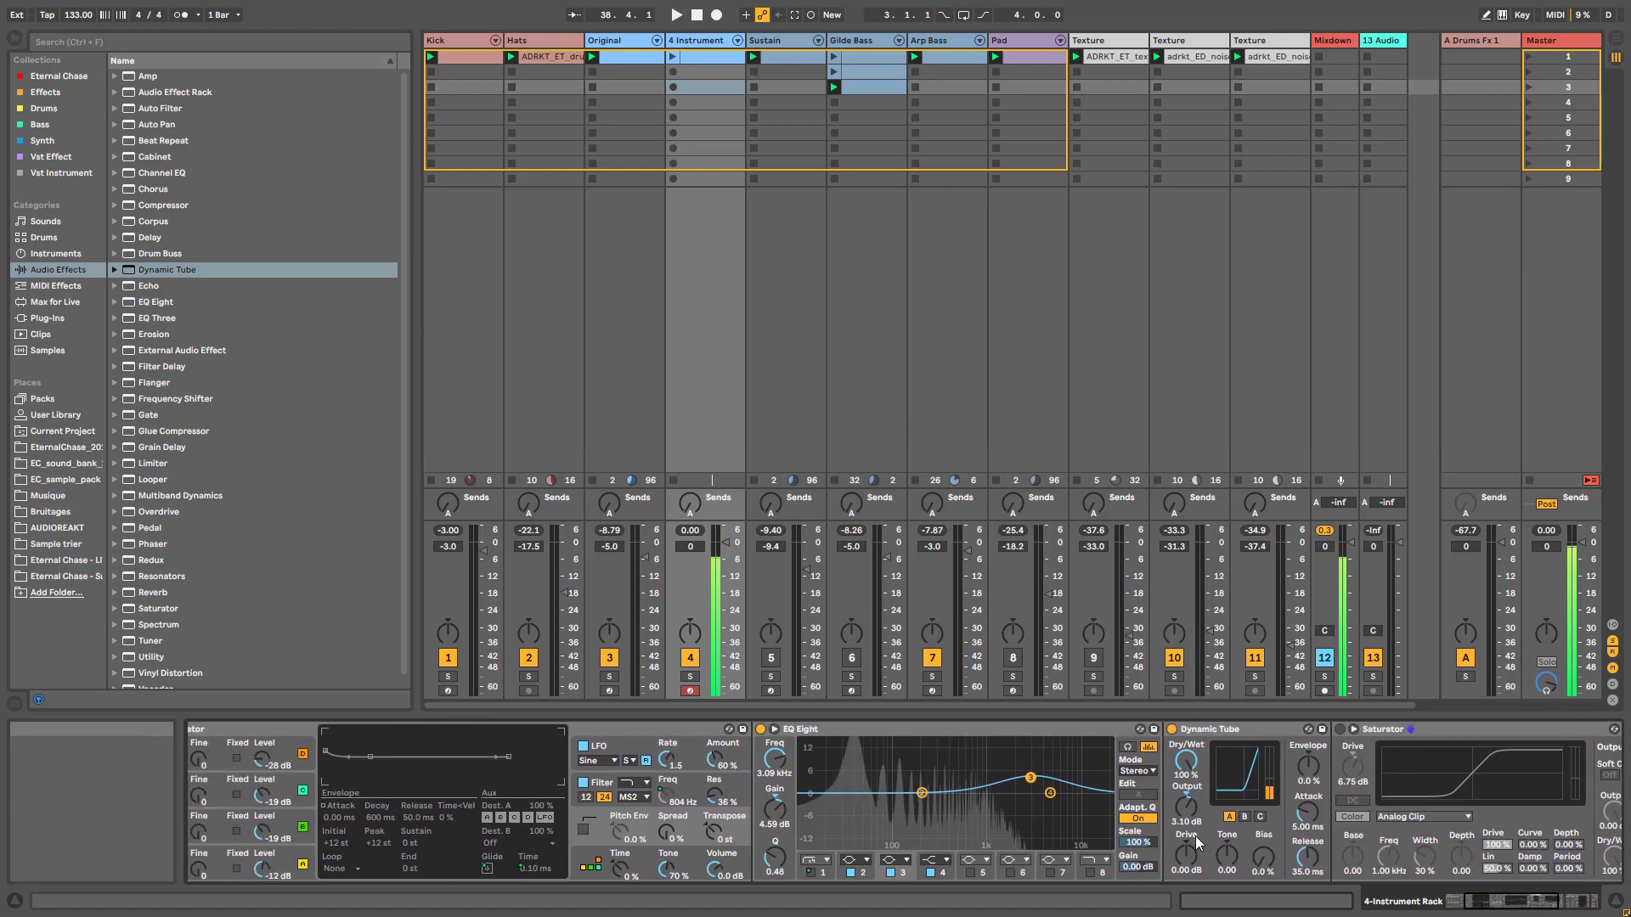
Step: Set Dynamic Tube's output to 3.81 dB, drive to 4.69 dB, tone to 0.41 and bias to 27 %, and compare the sound with it bypassed
left_click_drag(1186, 808, 1186, 846)
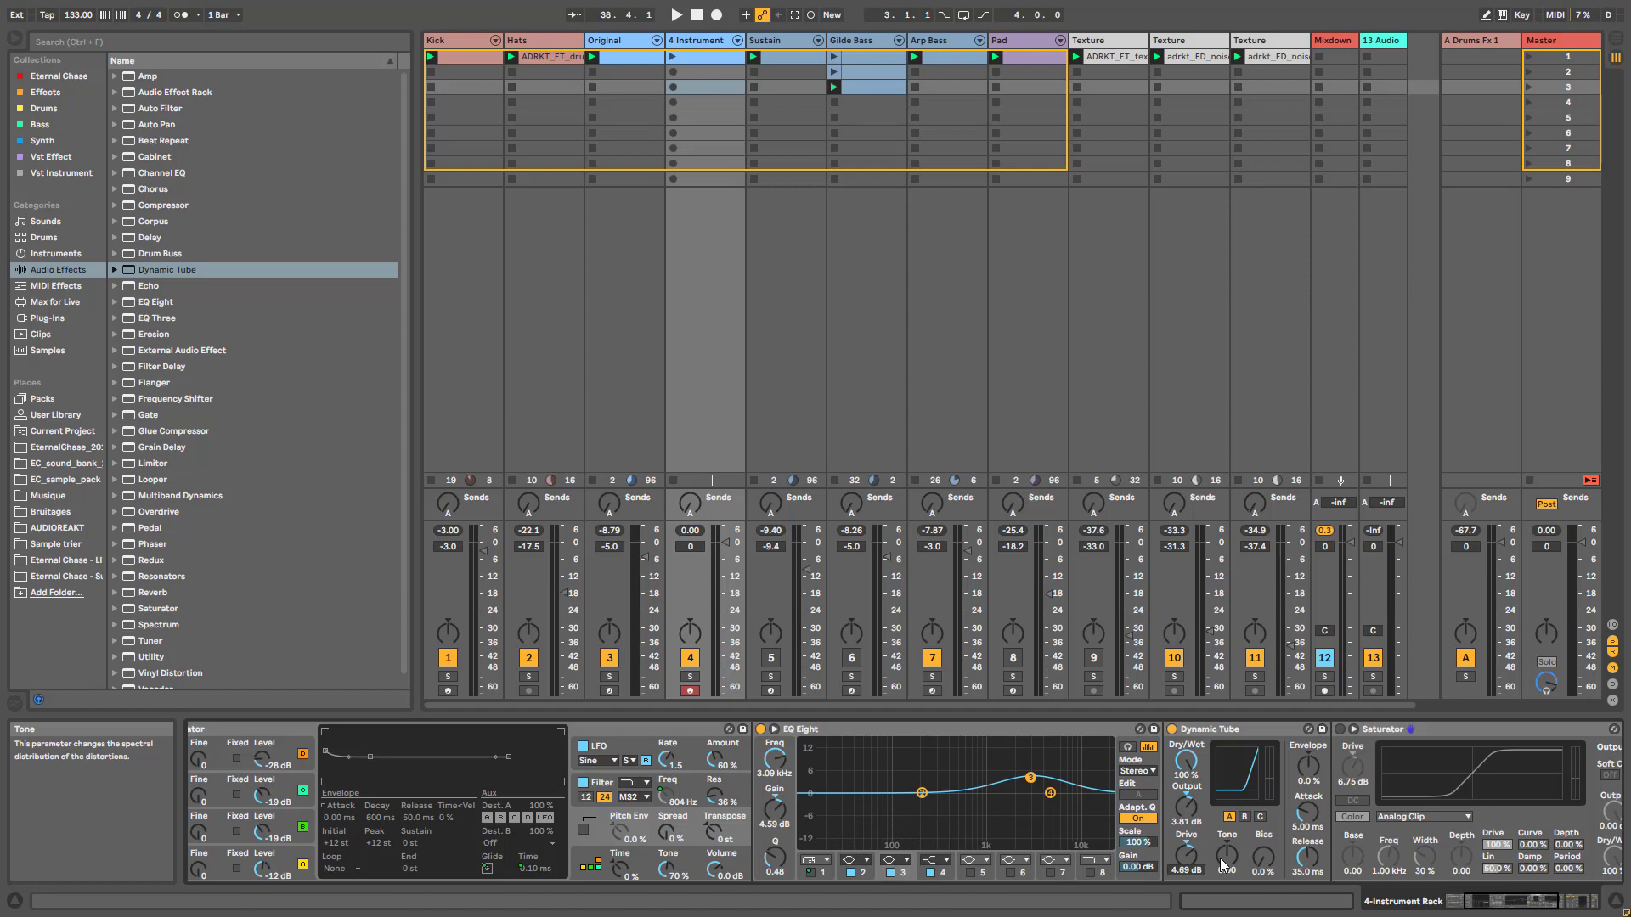
left_click_drag(1219, 858, 1220, 854)
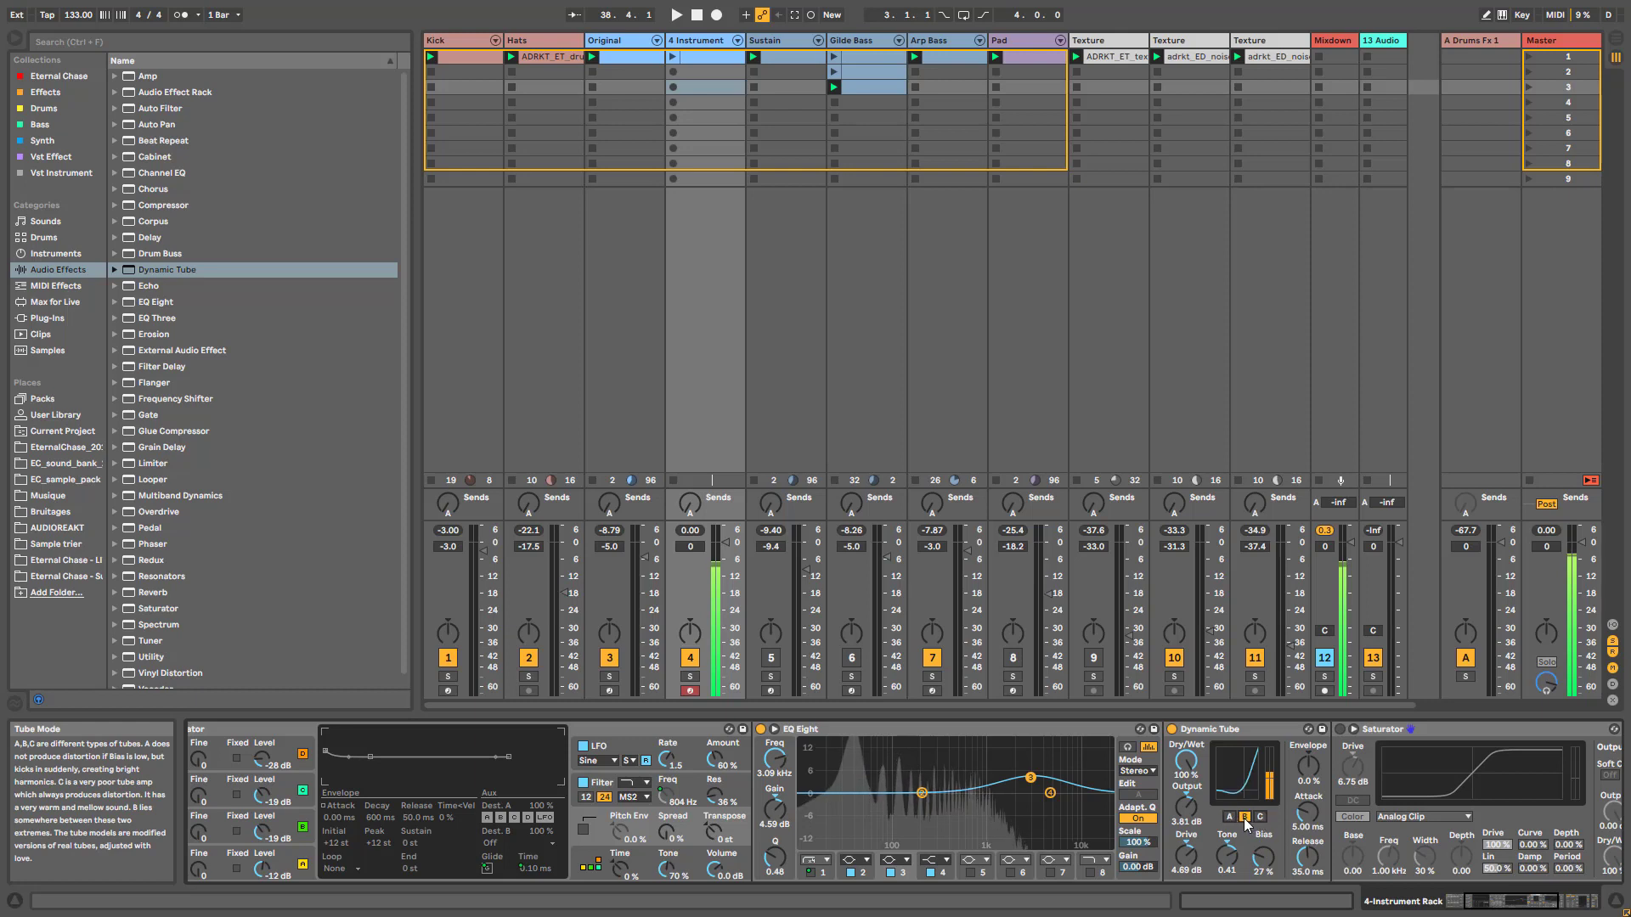
left_click(1192, 732)
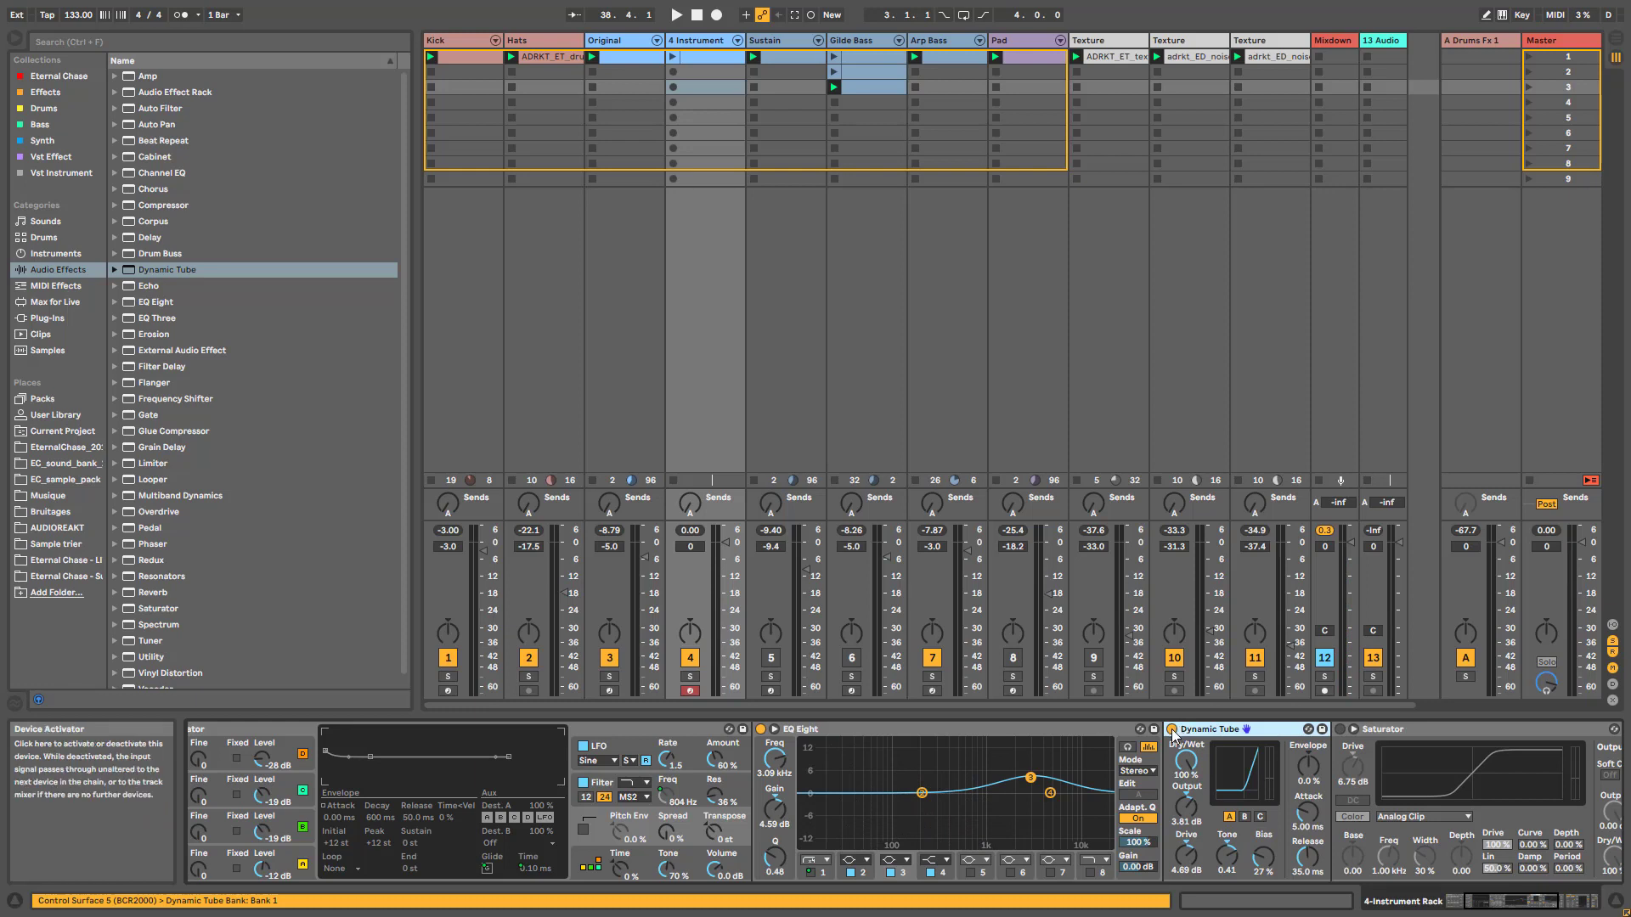
left_click(1172, 731)
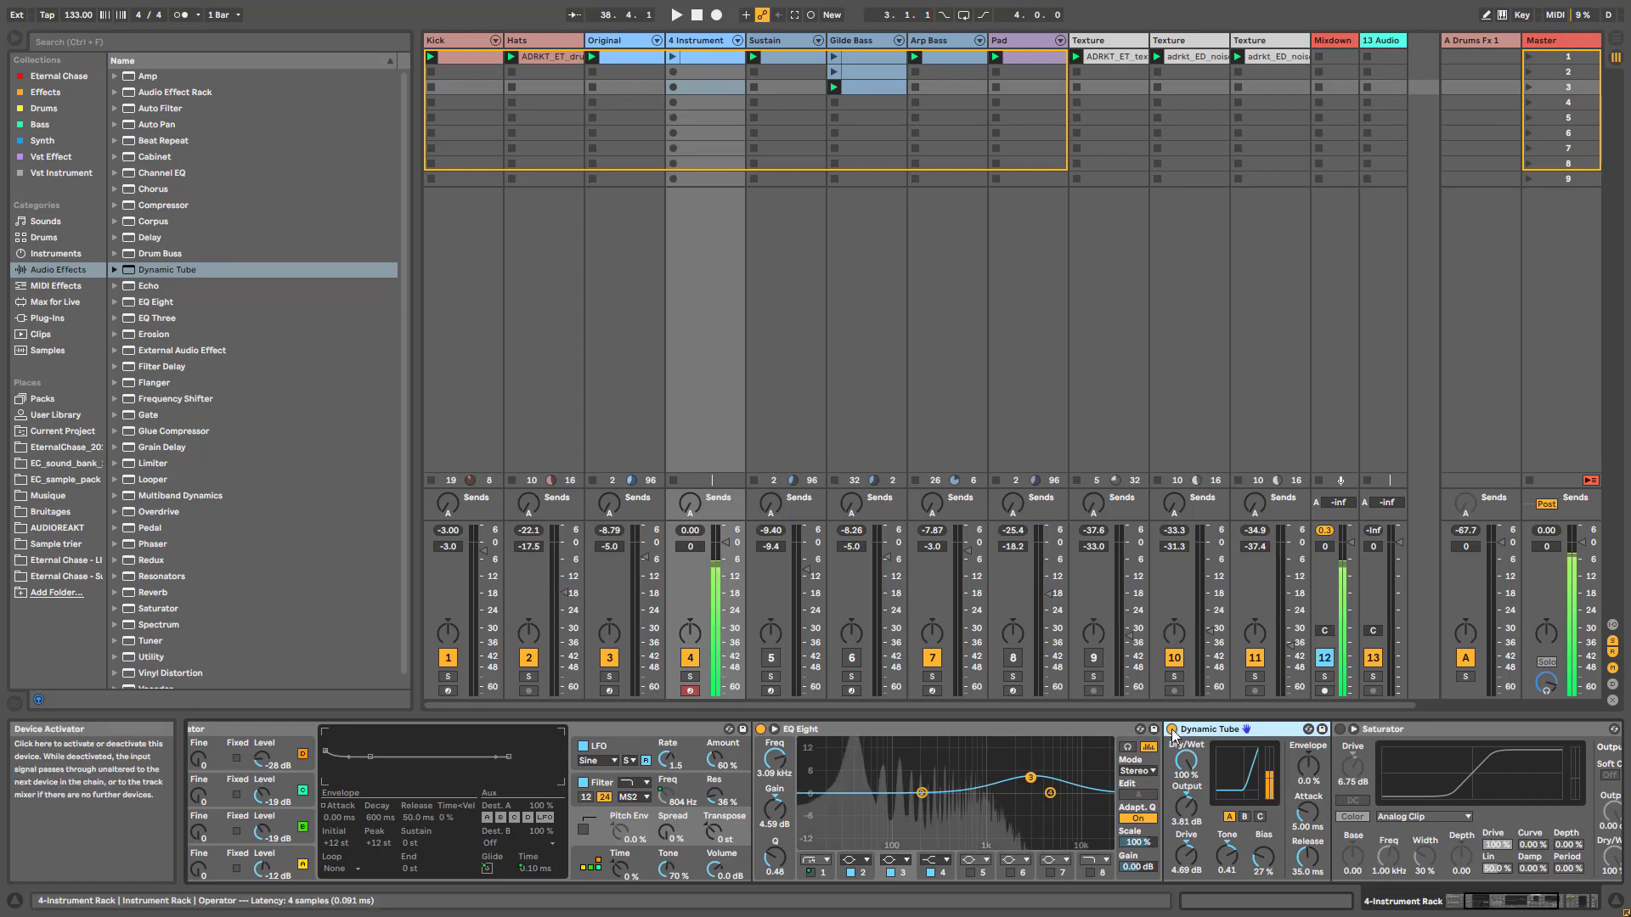
left_click(1172, 730)
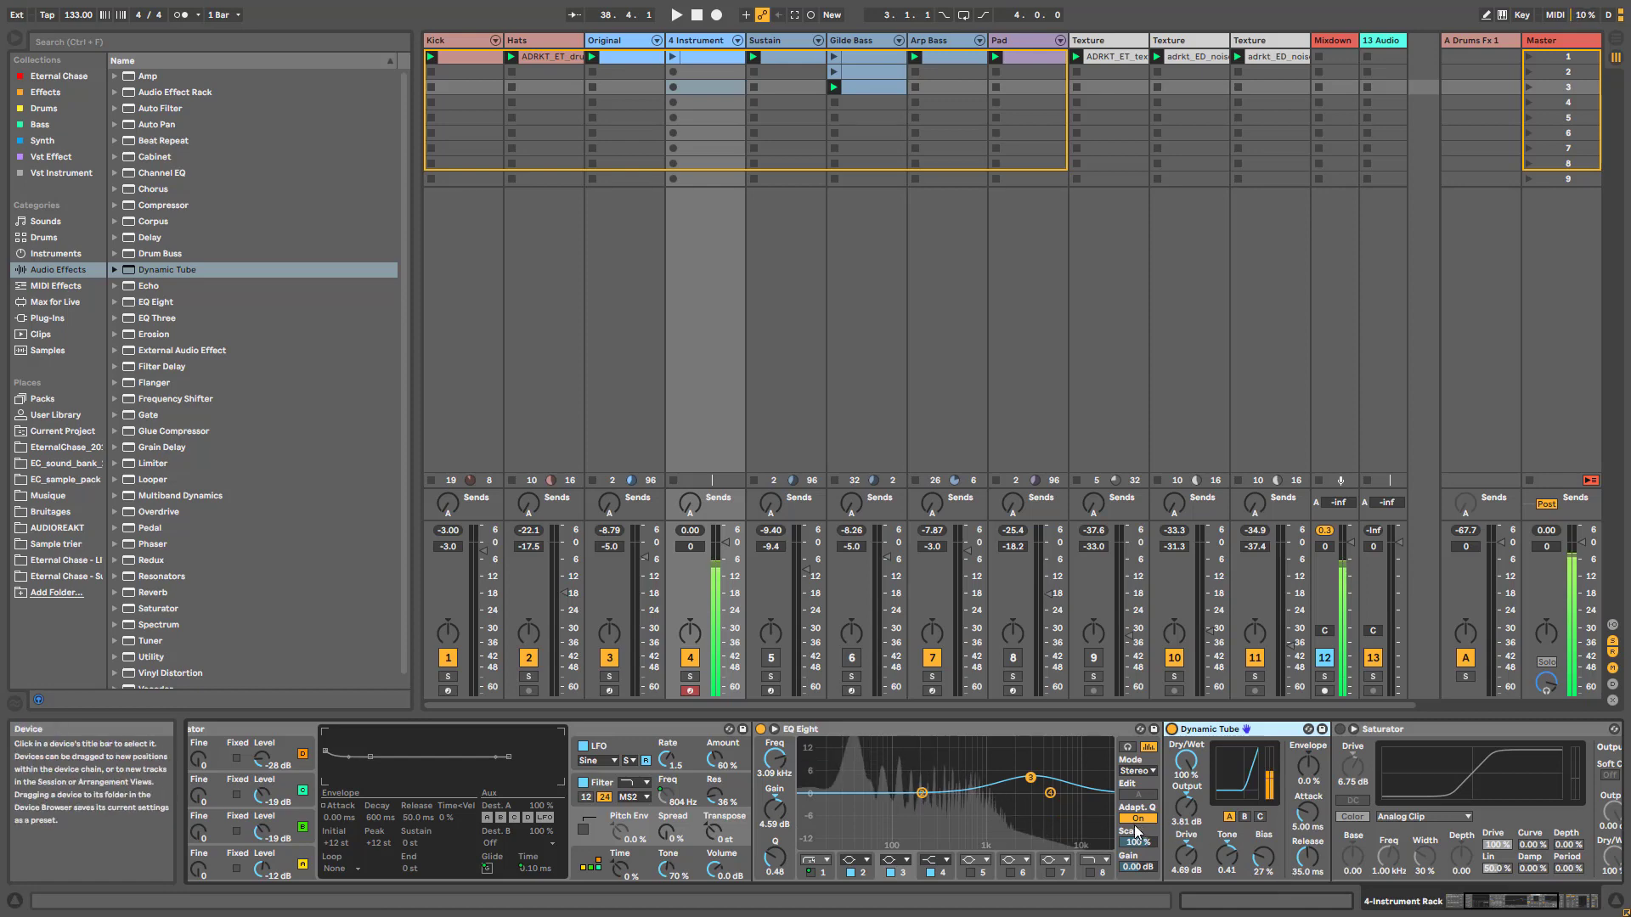
Step: Insert the AYNIL_FatSynth rack from the Synth collection between Dynamic Tube and Saturator, and show its contained devices
left_click(51, 142)
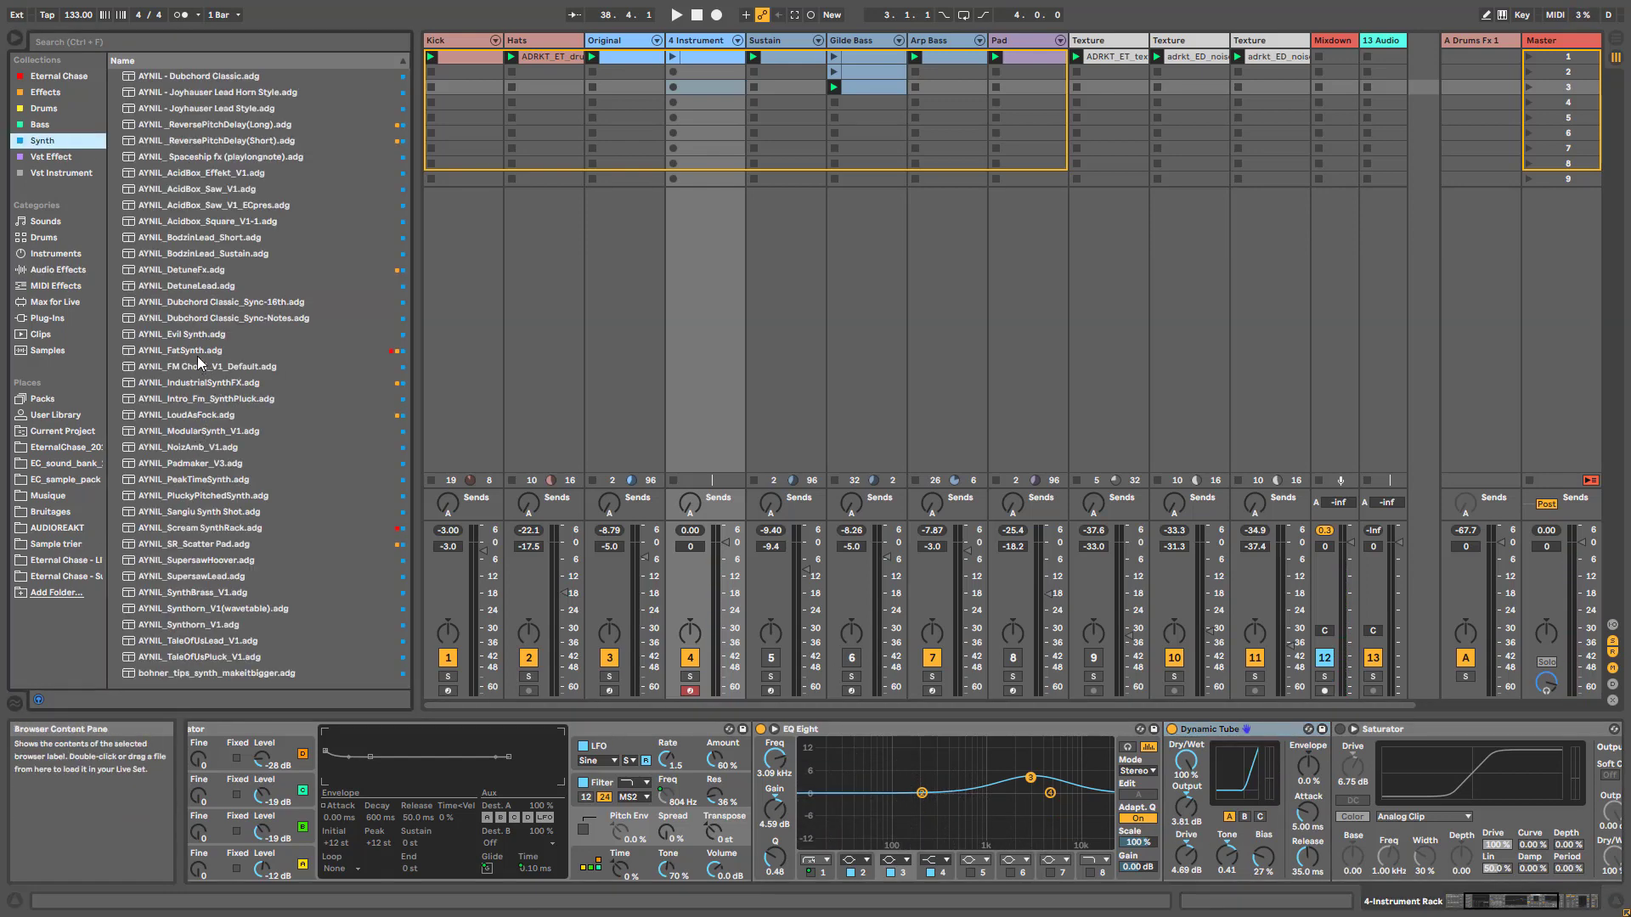
left_click_drag(198, 352, 1342, 749)
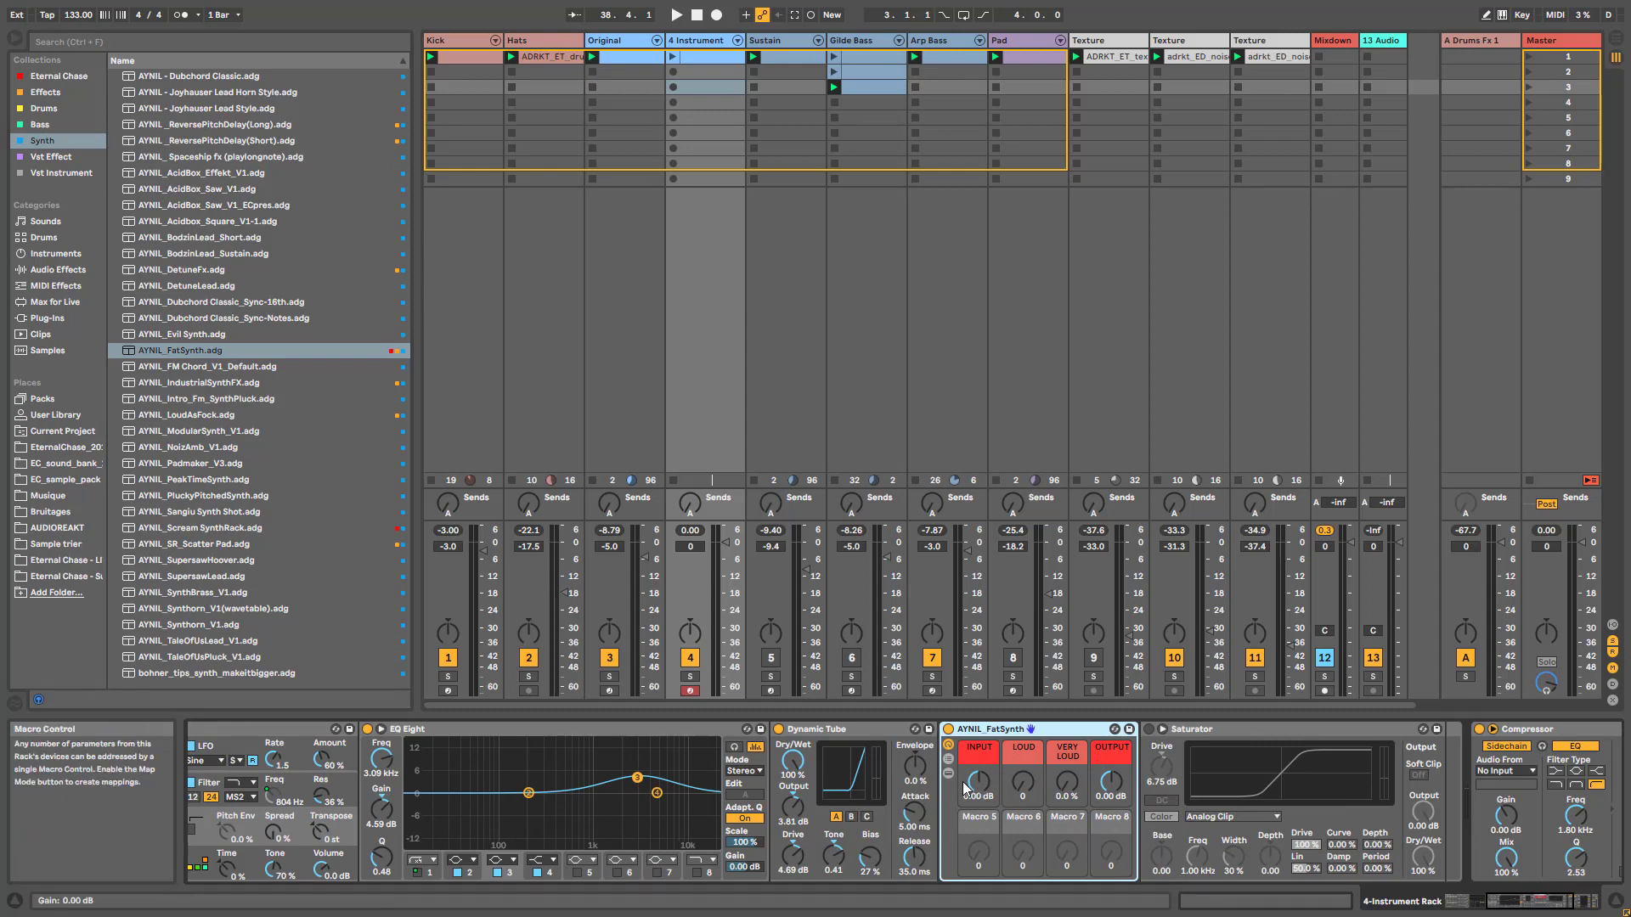
left_click(948, 774)
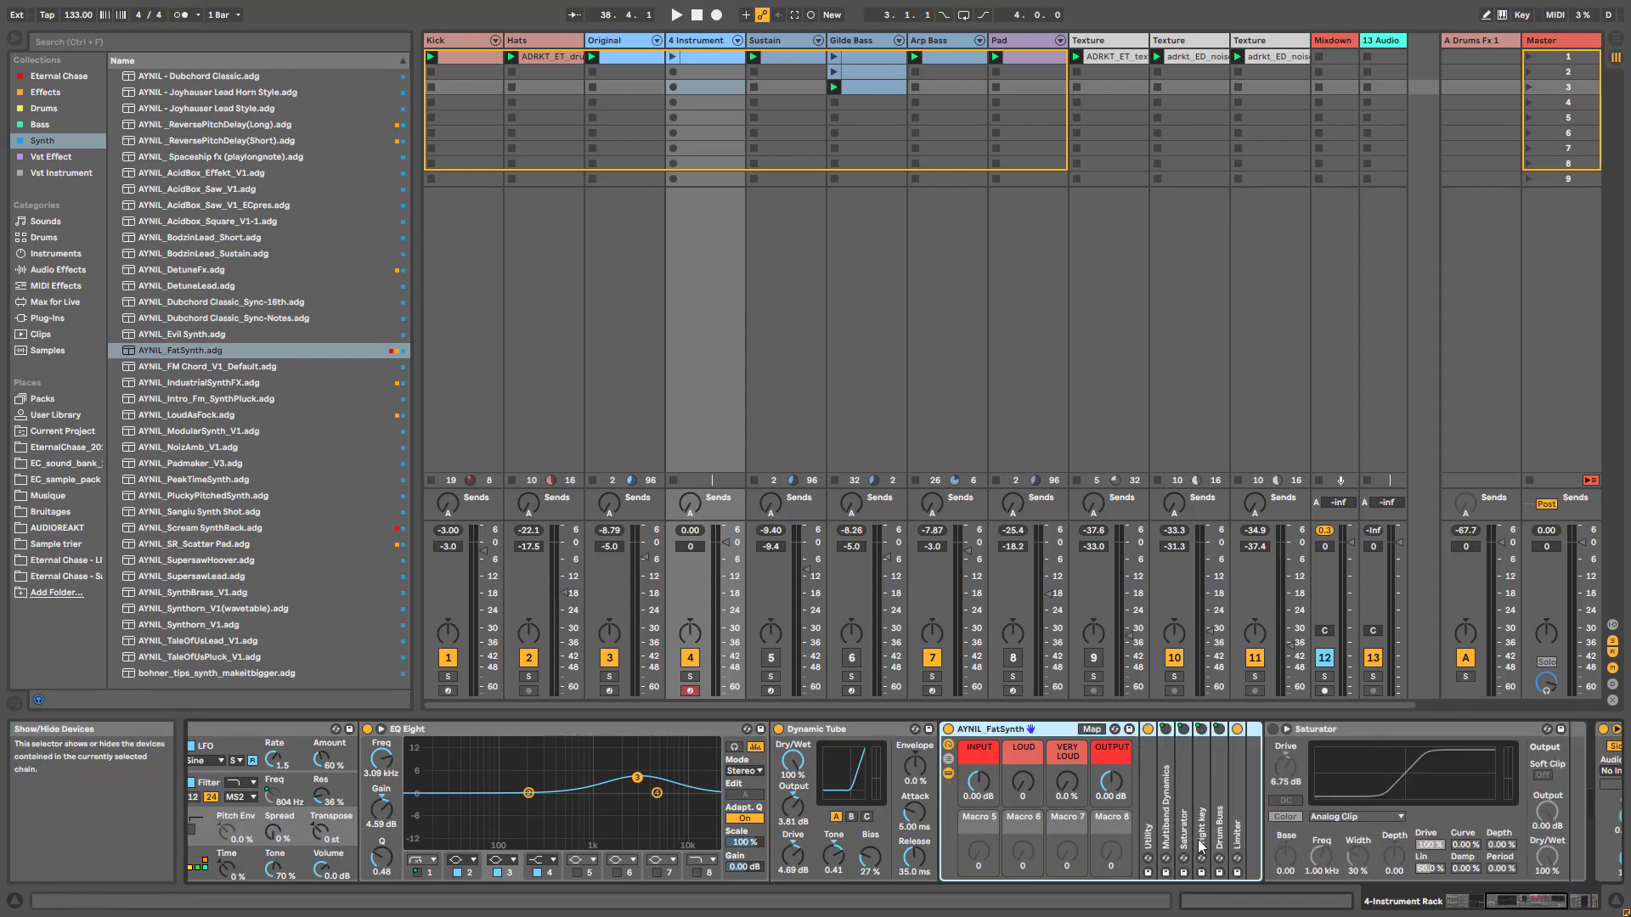
Step: Examine the Multiband Dynamics, Saturator, Bright key and Drum Buss devices inside the AYNIL_FatSynth rack
double_click(1168, 820)
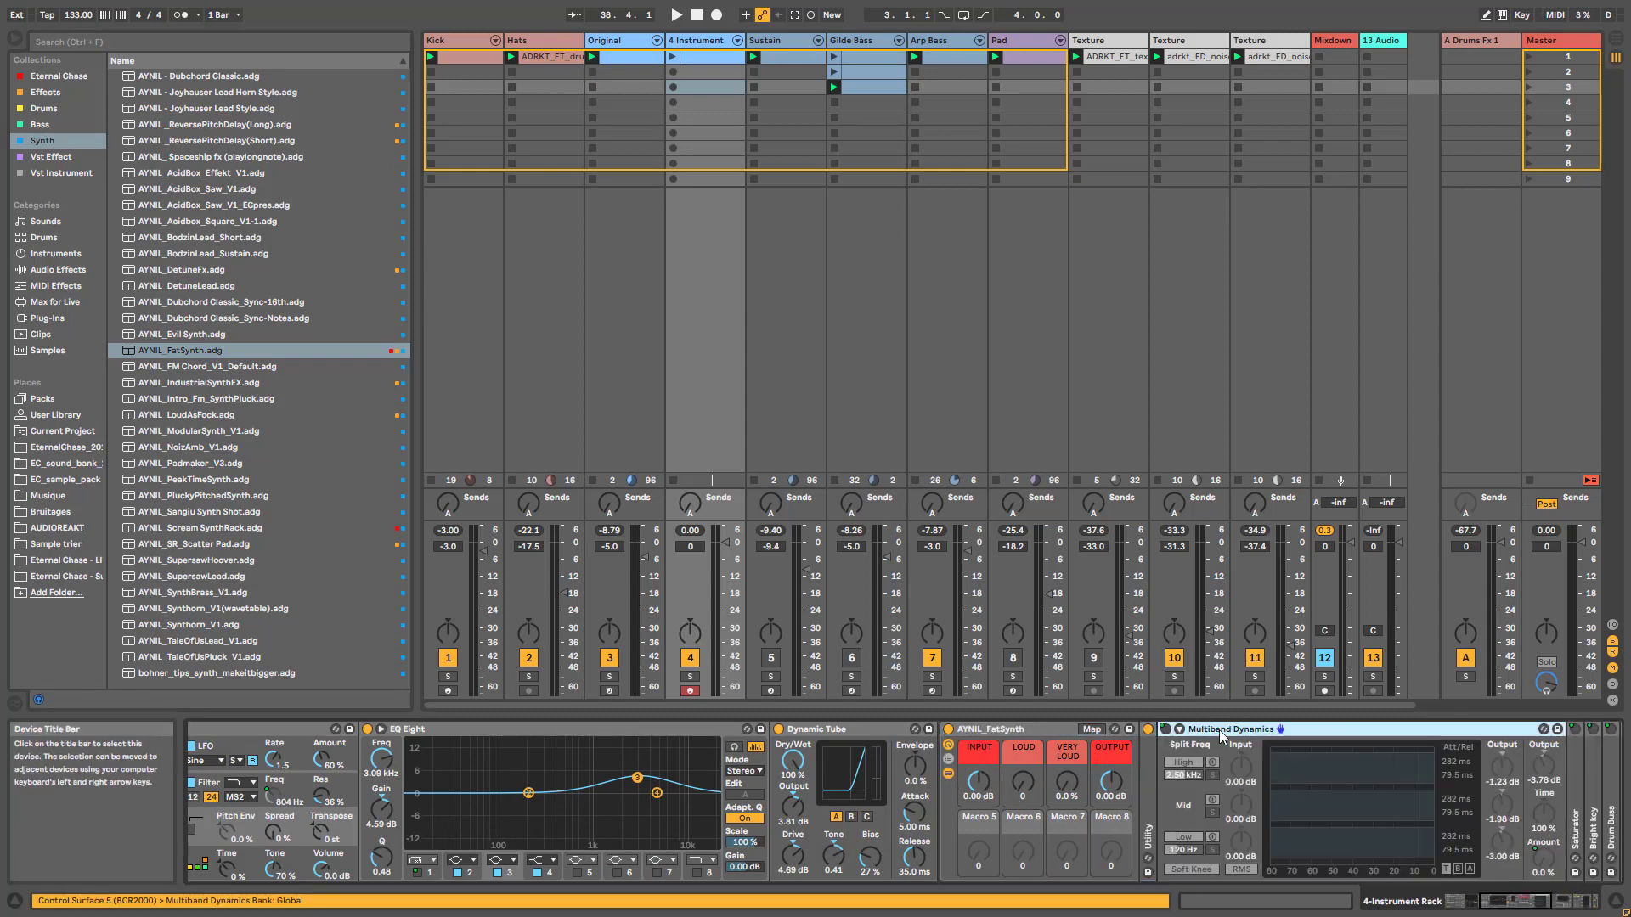
double_click(1220, 735)
double_click(1181, 794)
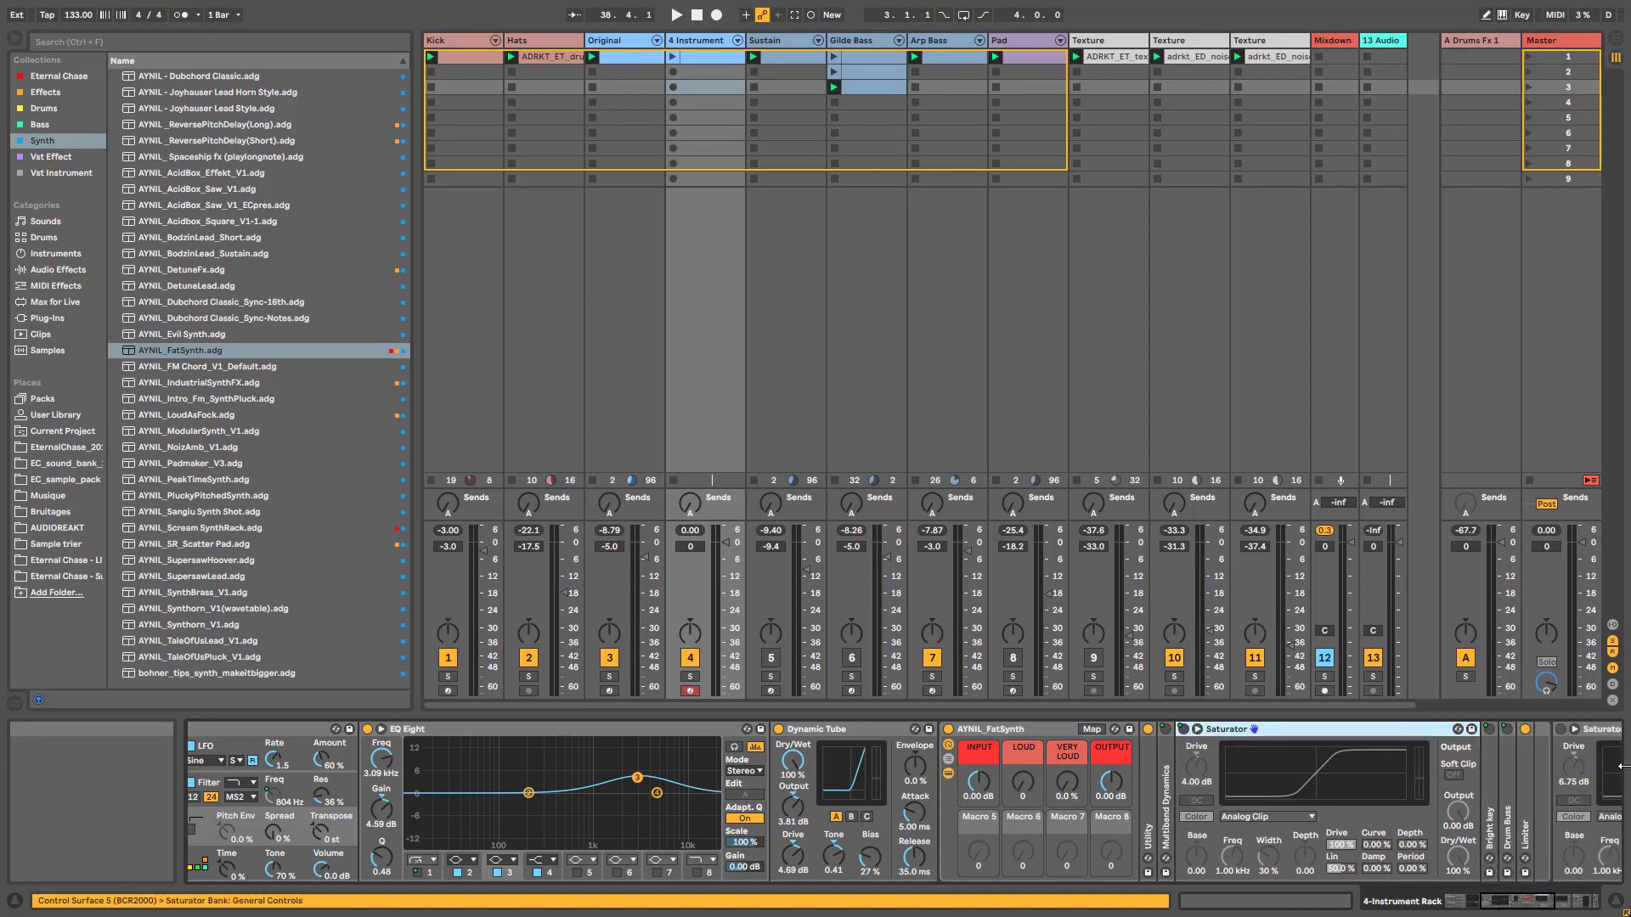
double_click(1238, 733)
double_click(1200, 769)
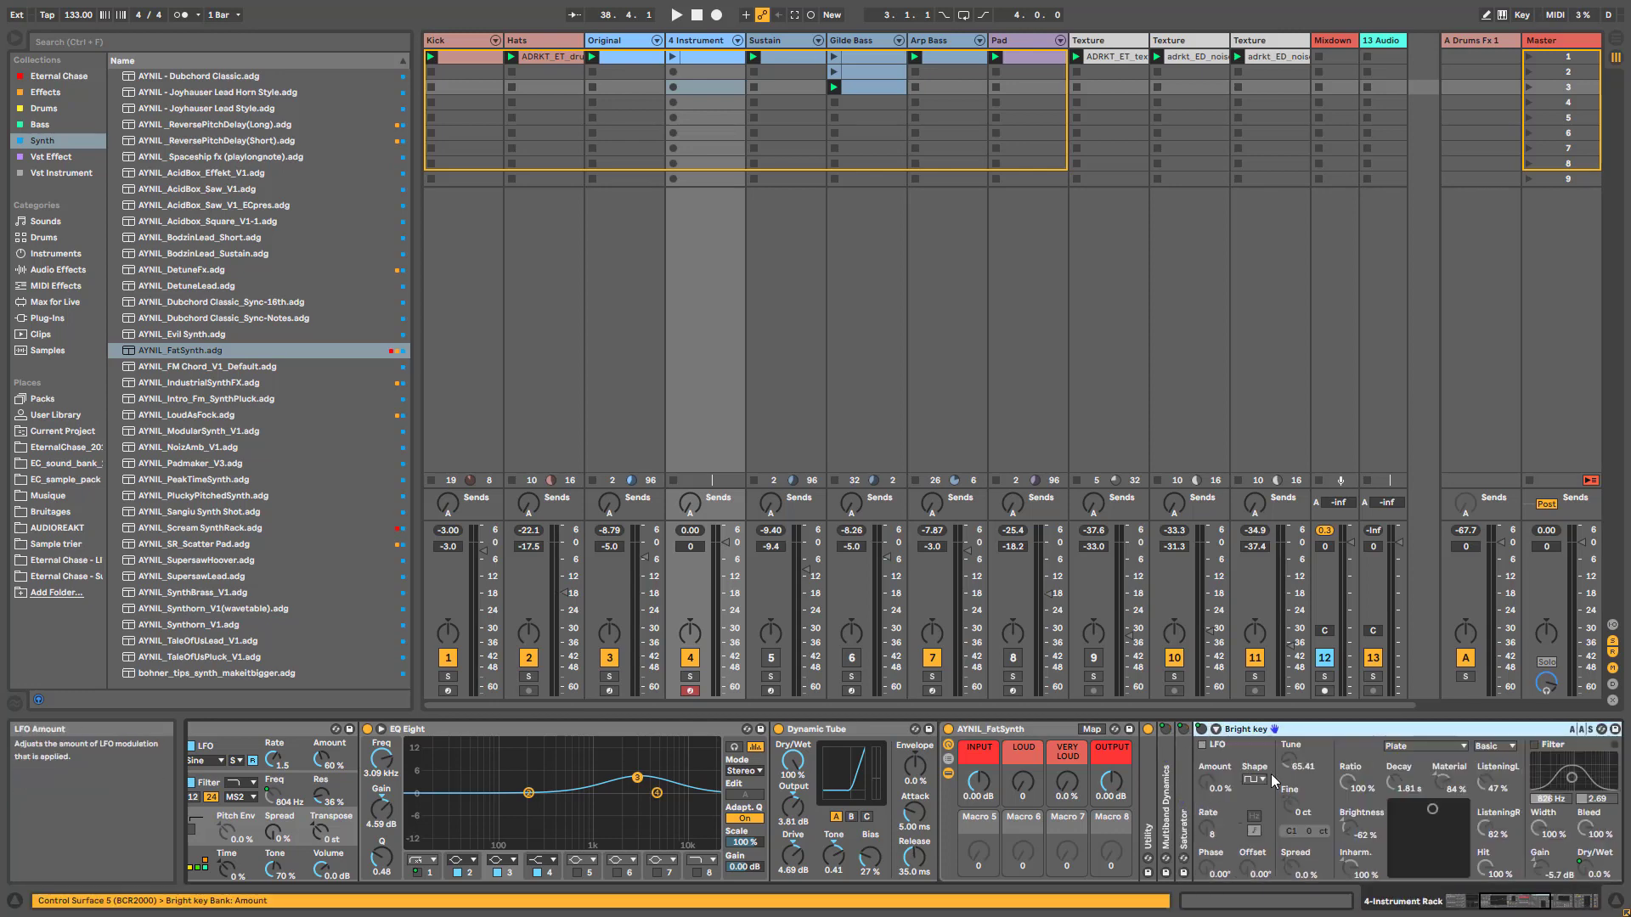
double_click(1291, 729)
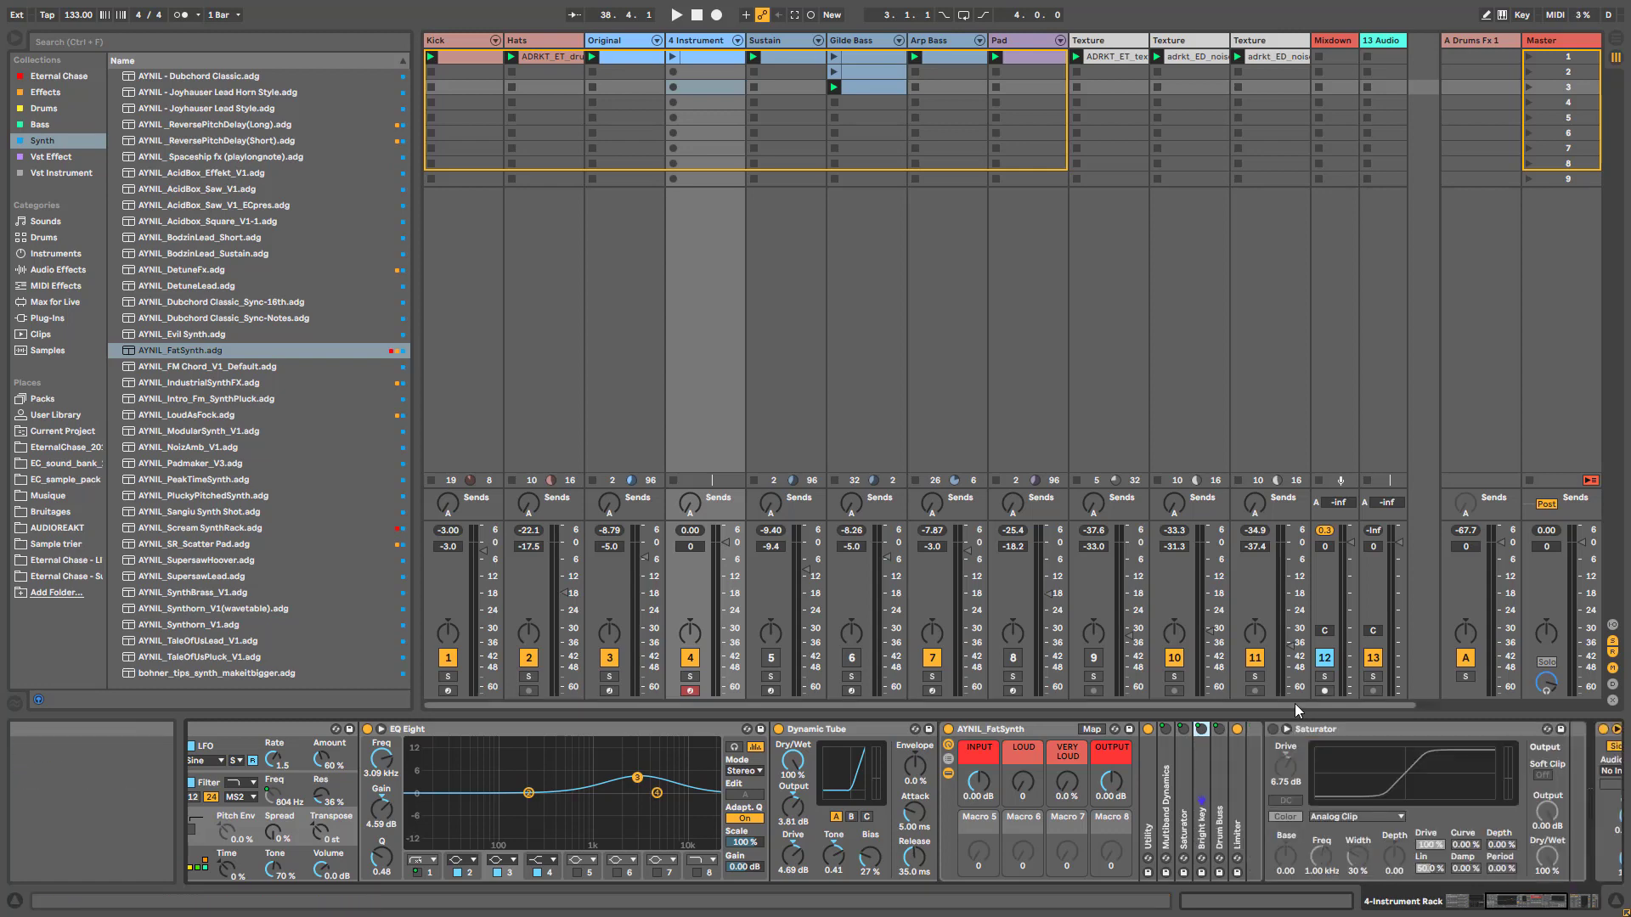
double_click(1220, 768)
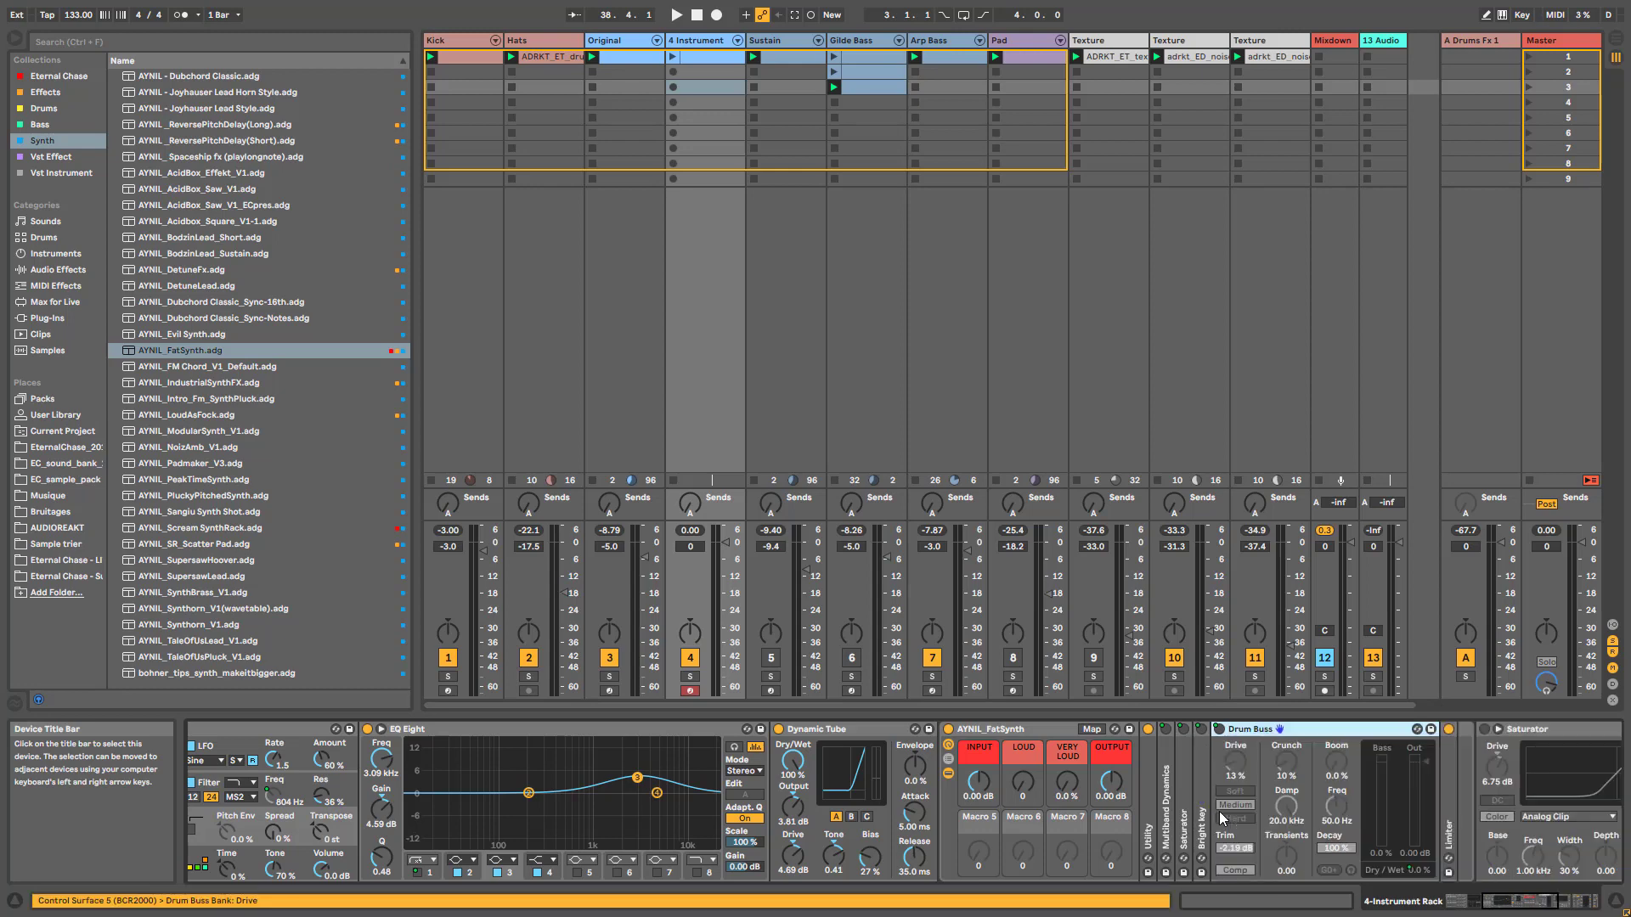
left_click(1069, 786)
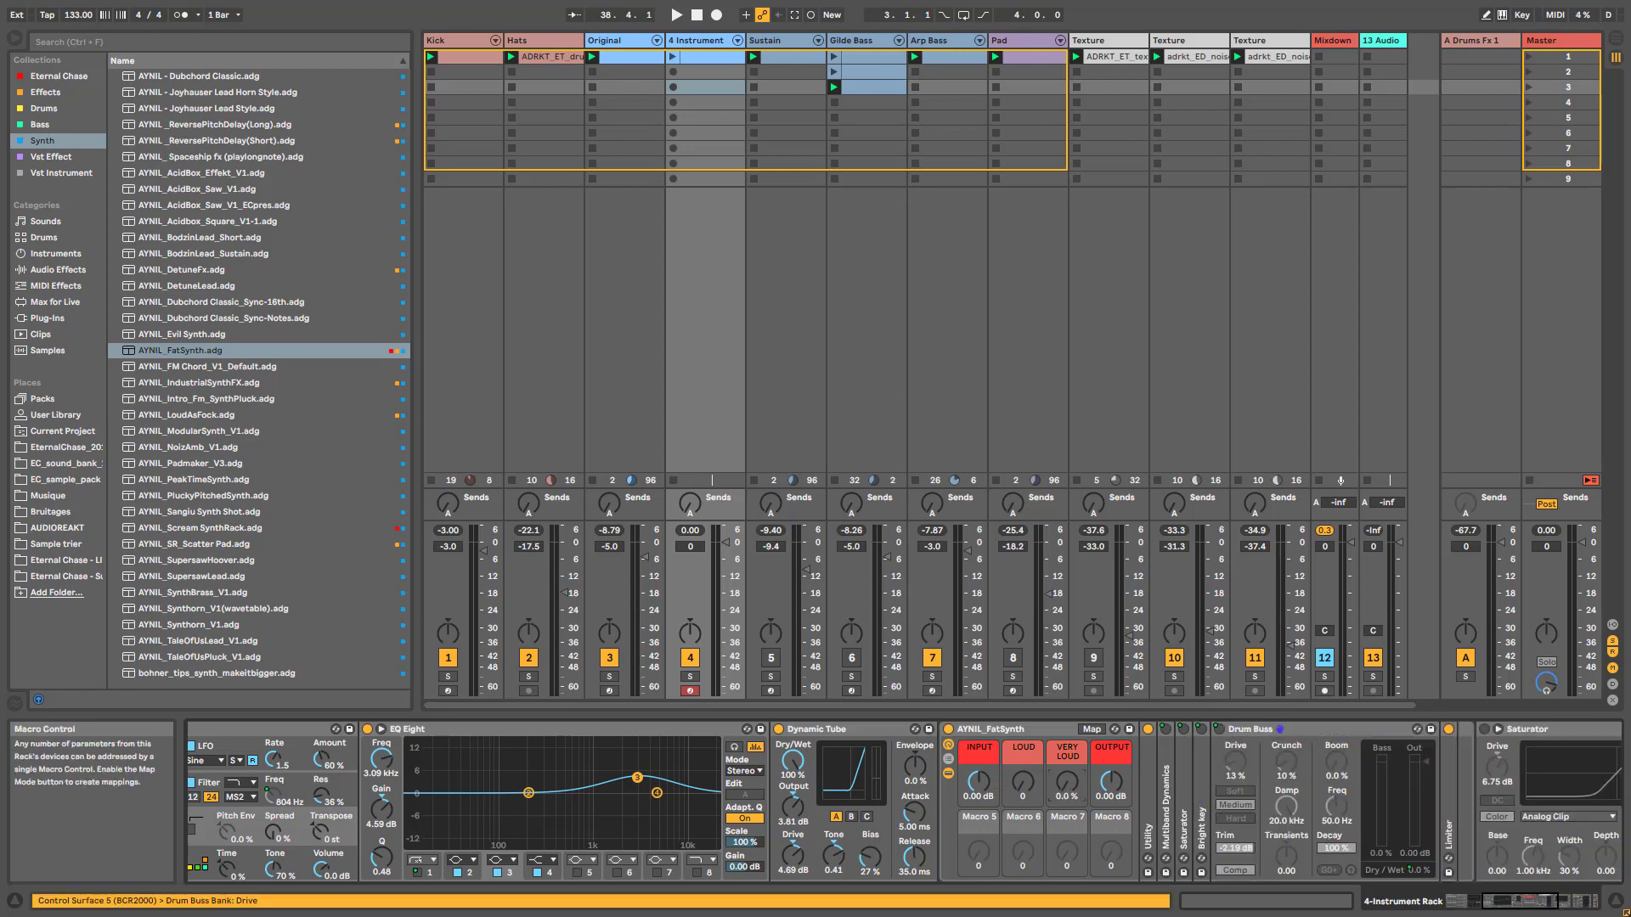
double_click(1274, 730)
Step: Hide the AYNIL_FatSynth rack's contained devices and set its LOUD macro to 56
left_click(948, 773)
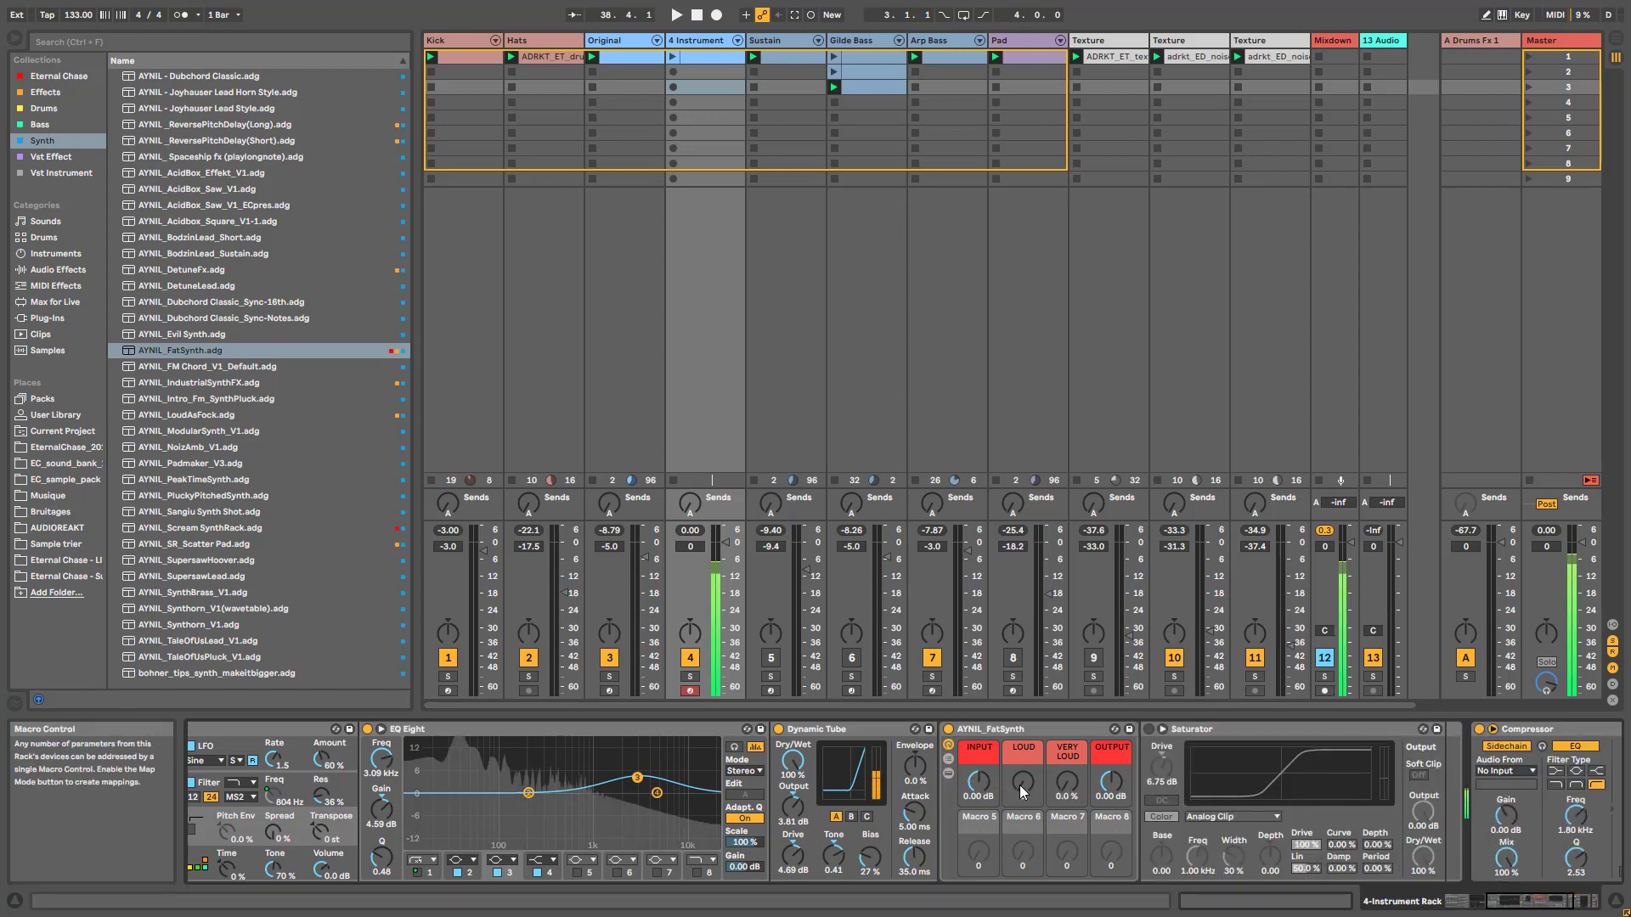
left_click_drag(1023, 784, 1023, 739)
Step: Insert the Corpus preset Bright key between the AYNIL_FatSynth rack and Saturator
left_click(58, 269)
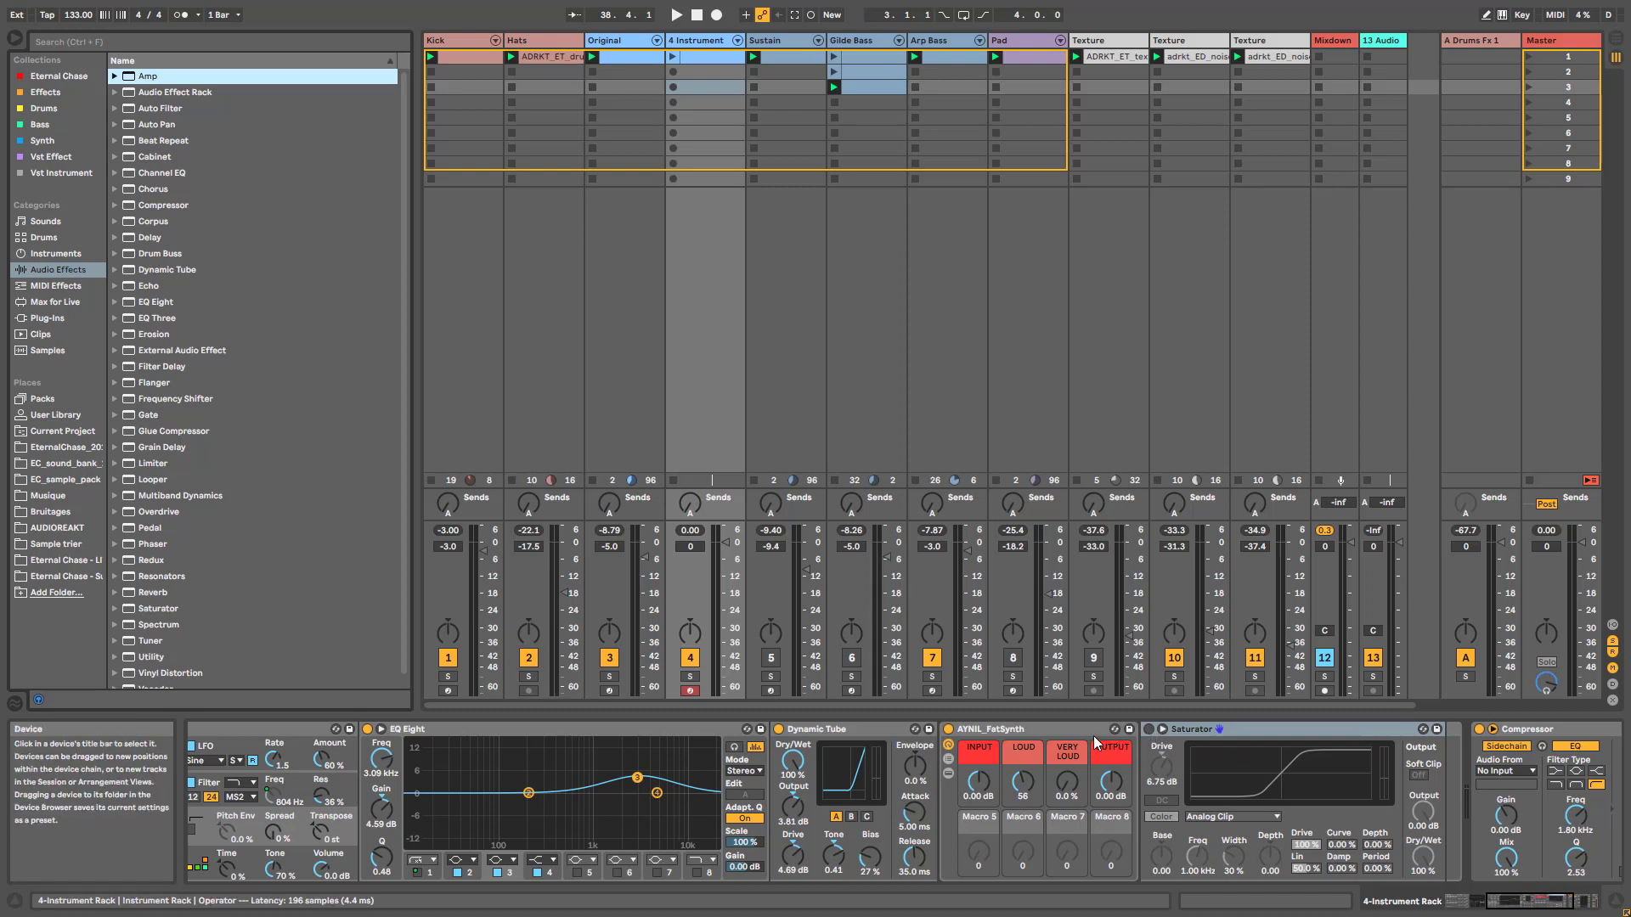
left_click(124, 225)
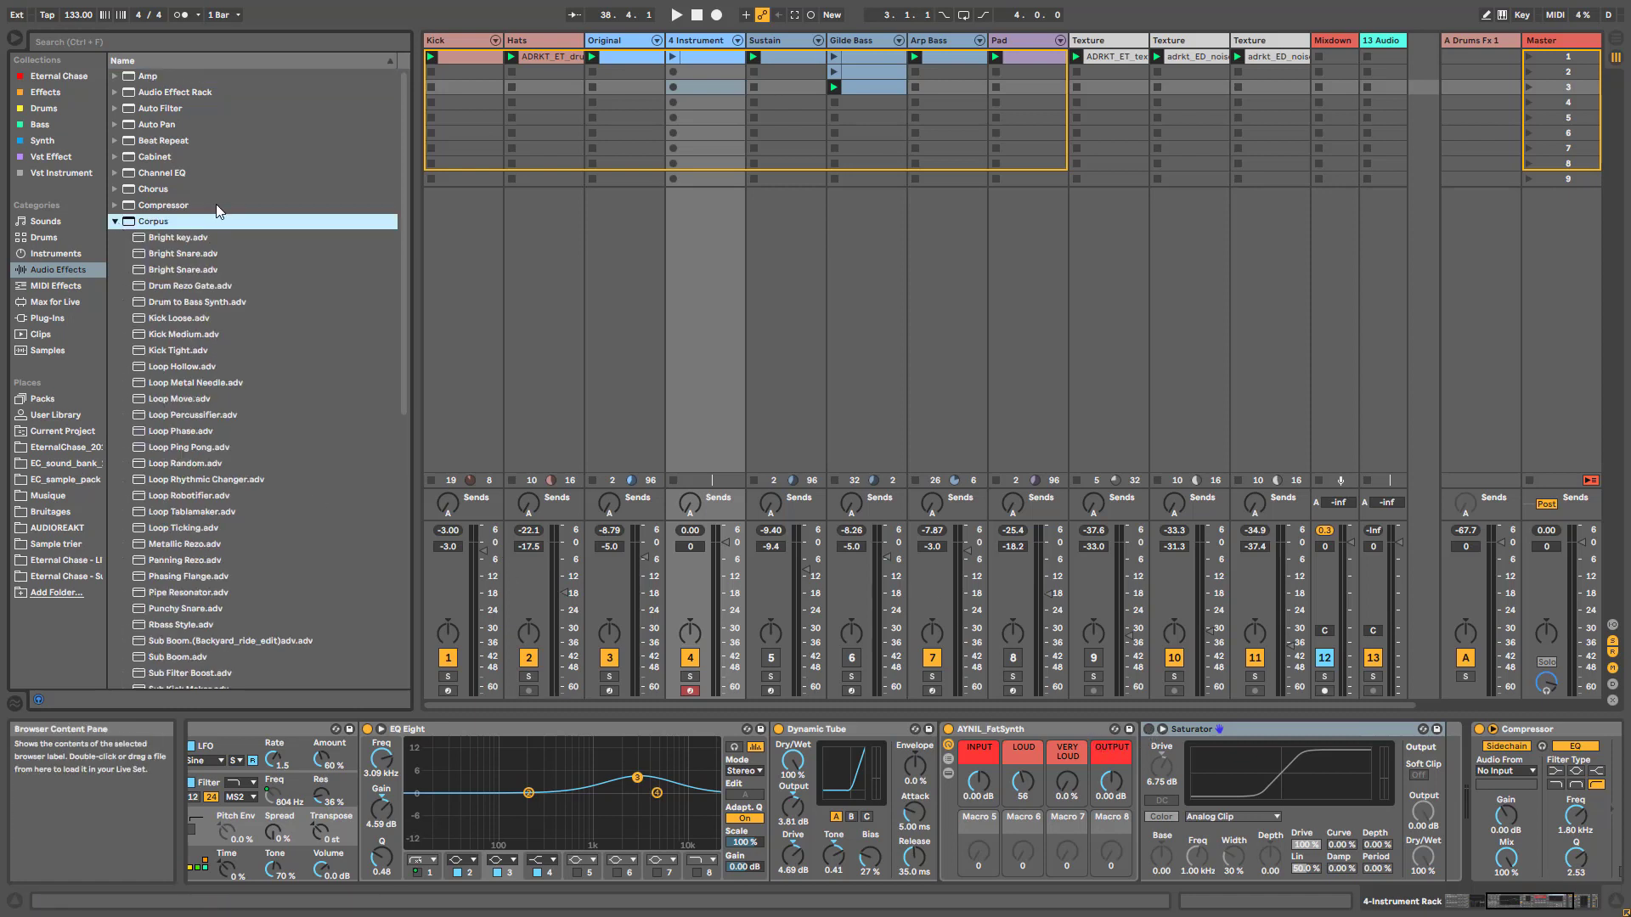
left_click_drag(183, 246, 1140, 798)
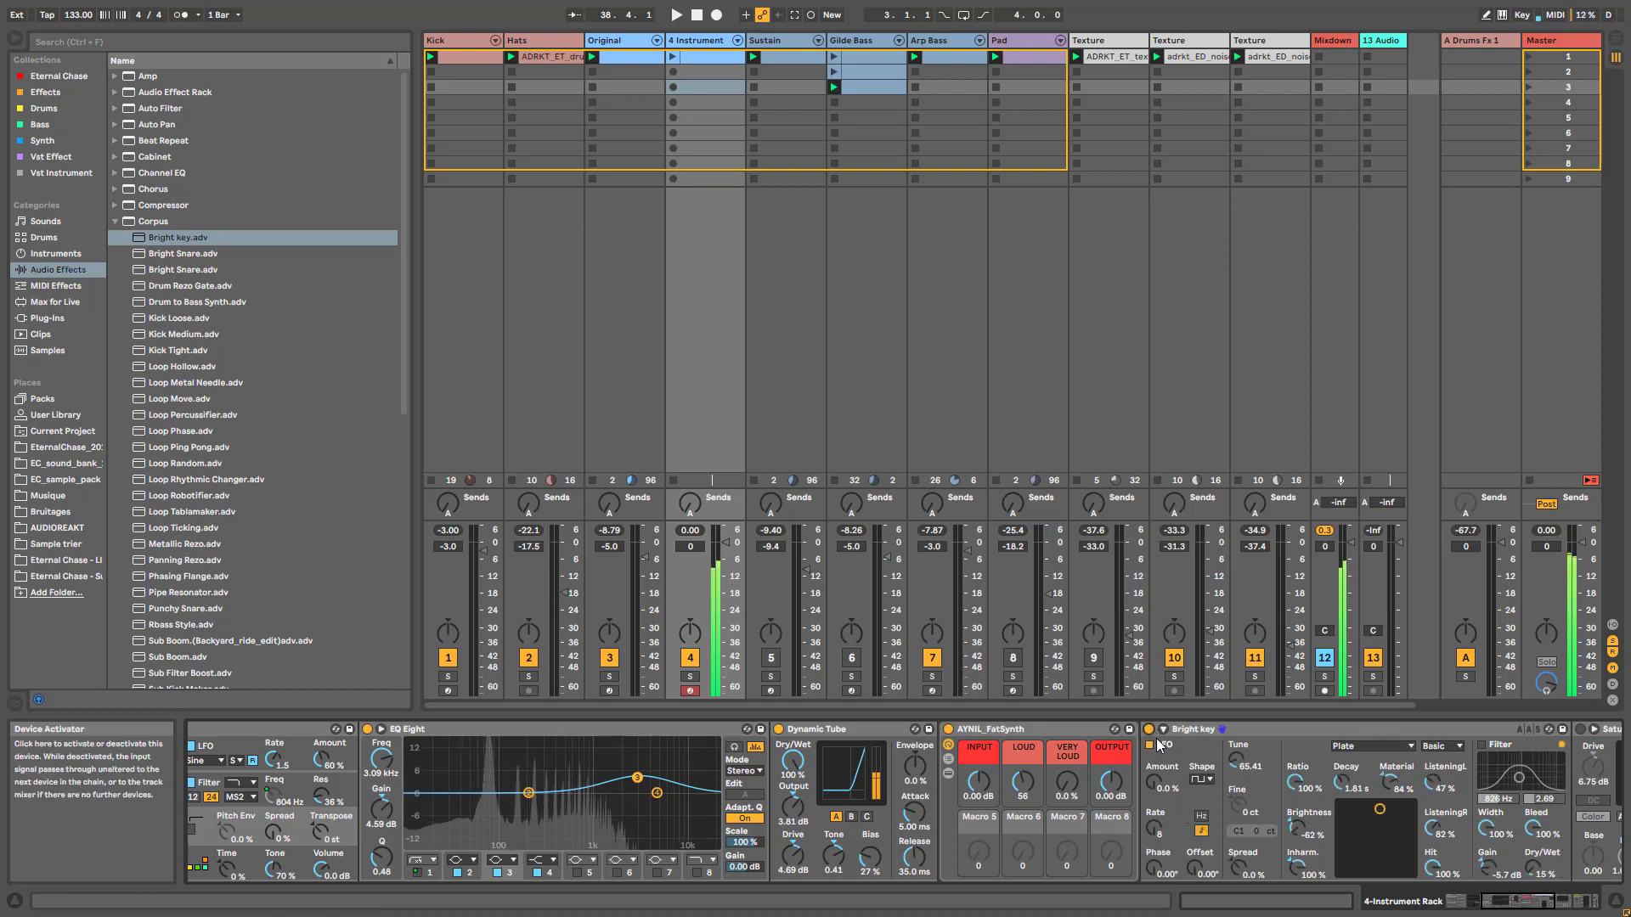
Step: Reactivate the Saturator after Bright key and set its drive to 4.57 dB
left_click_drag(1529, 902, 1554, 903)
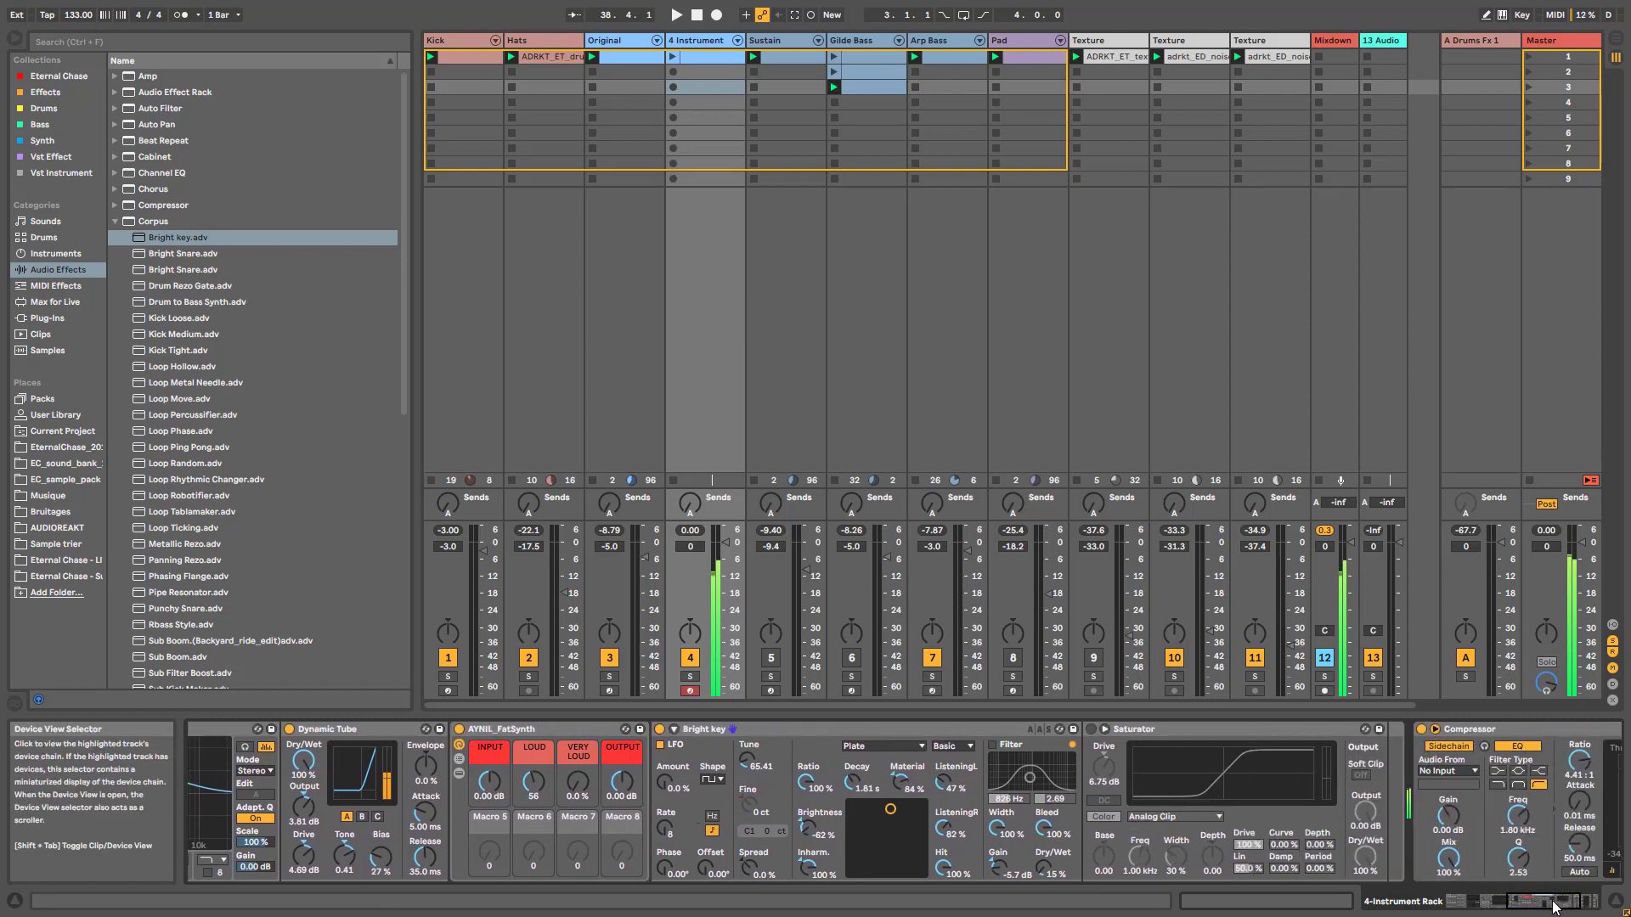
left_click(1090, 729)
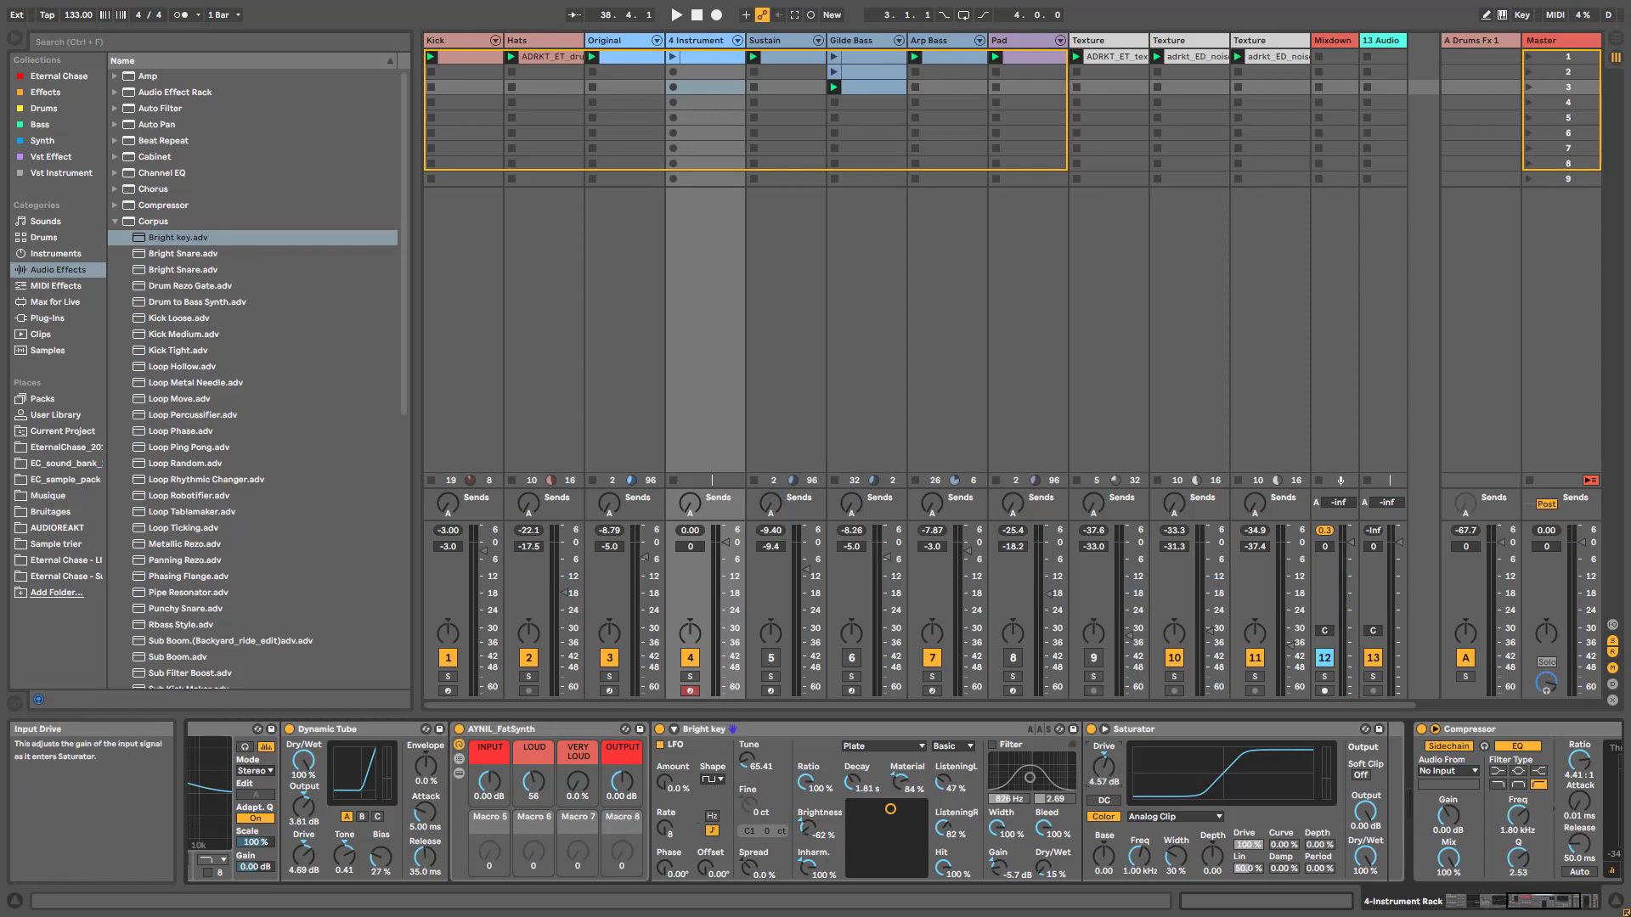
Step: Insert a Delay after Saturator, unlink its two channels and set the left delay time to 1 sixteenth
left_click(116, 222)
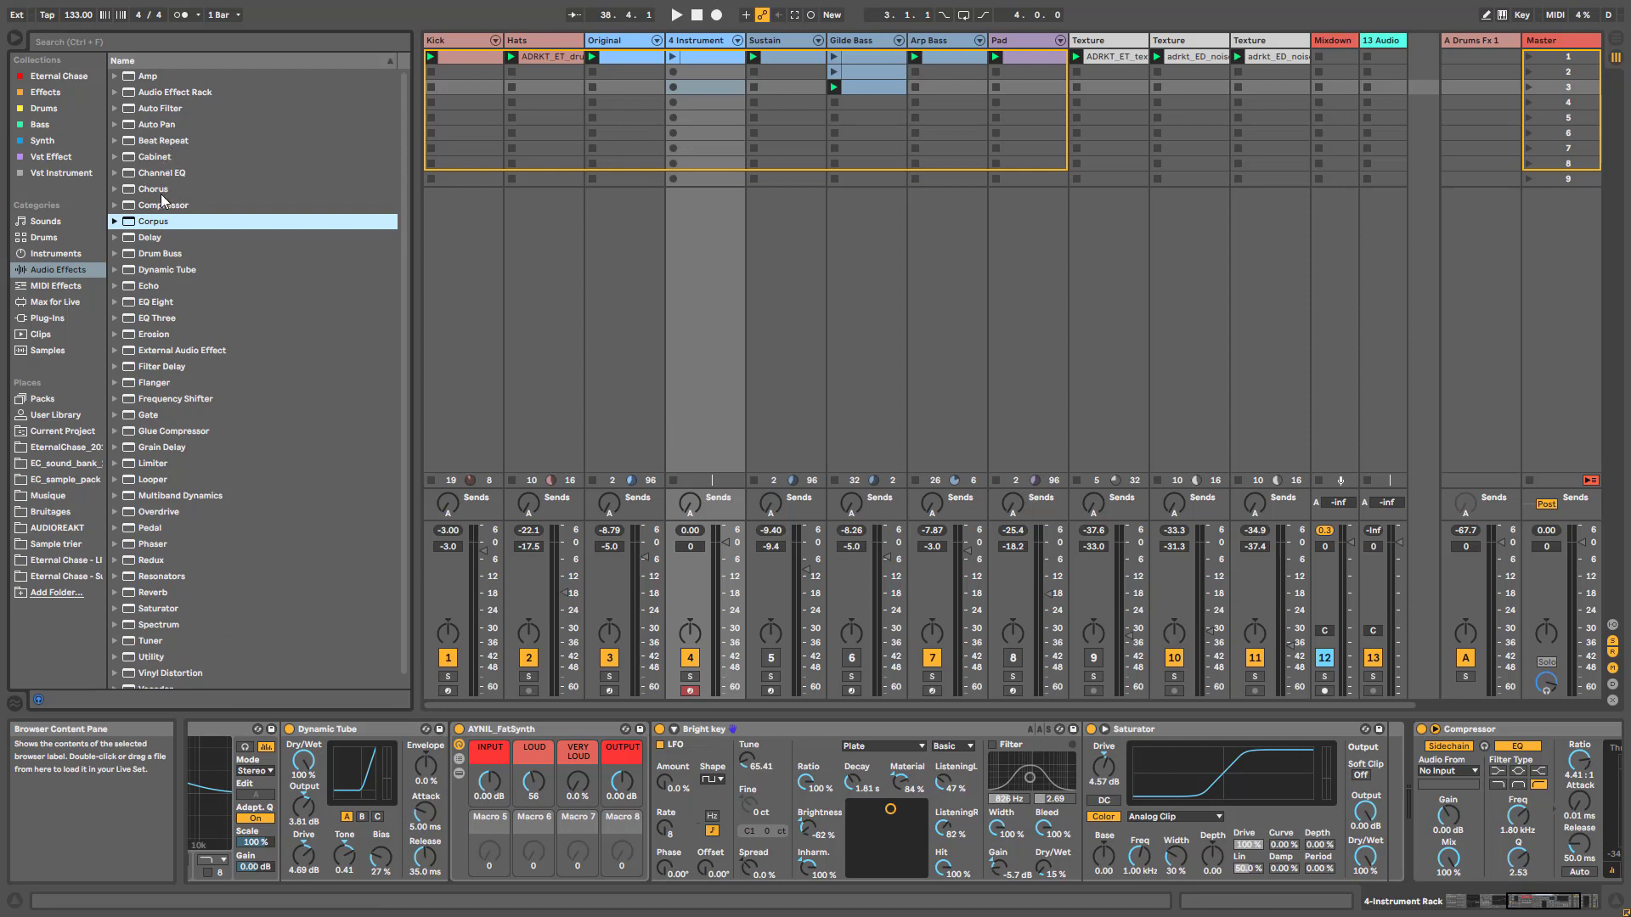
left_click_drag(157, 239, 1348, 807)
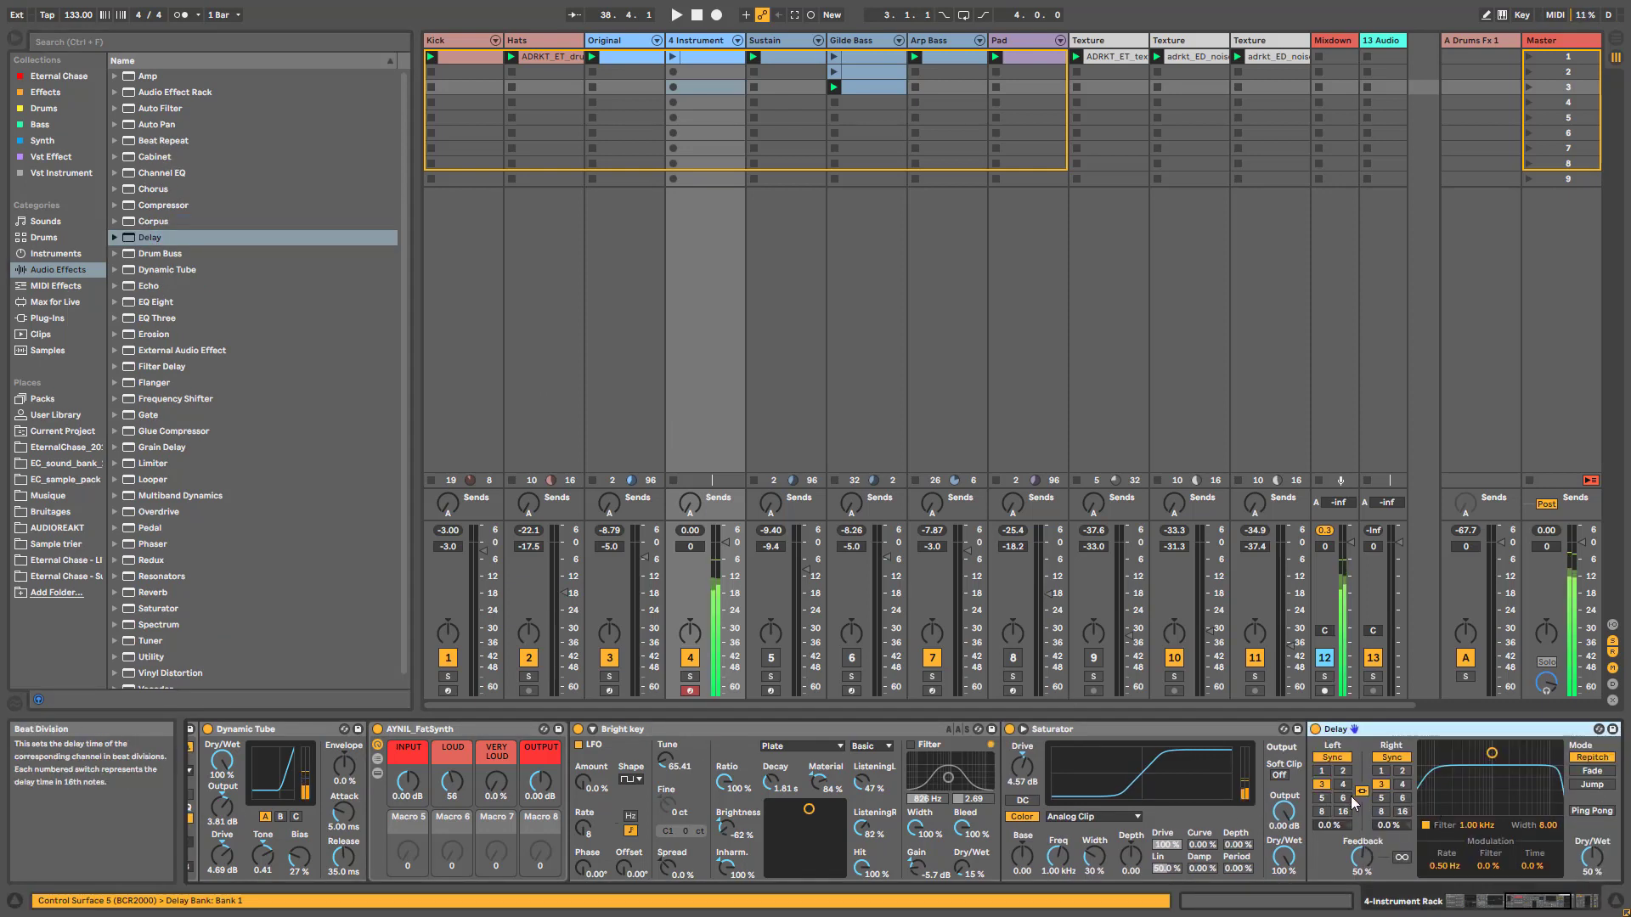
left_click(1362, 792)
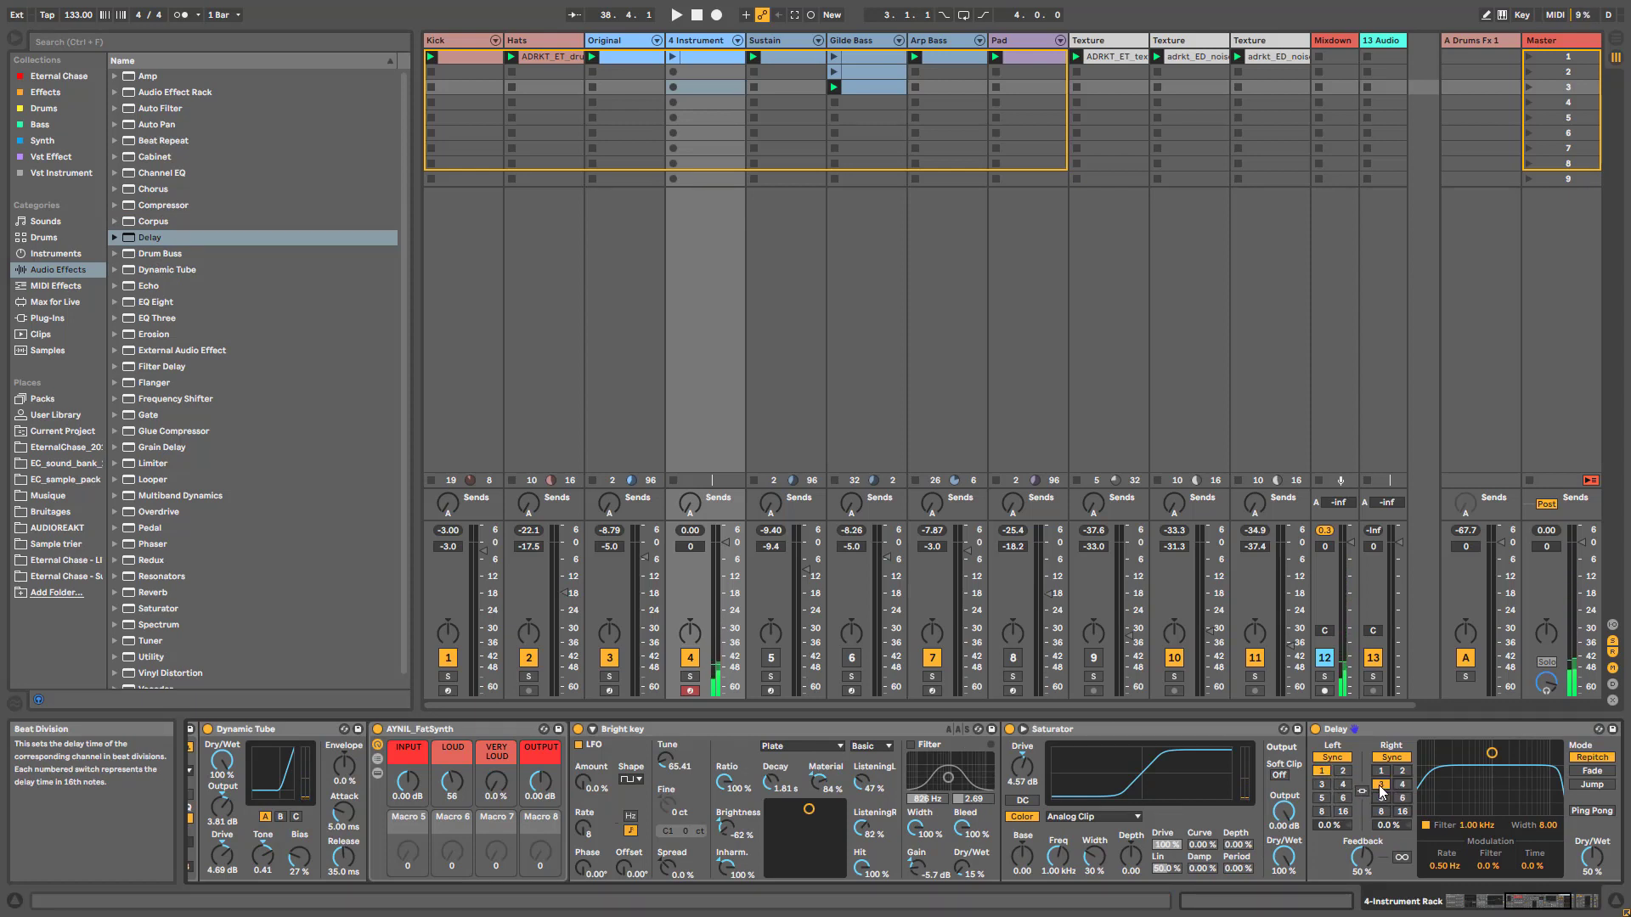
Step: Set the Delay's dry/wet to 35 %, filter to 116 Hz with width 8.22 and feedback to 39 %, and enable Ping Pong
left_click(1527, 903)
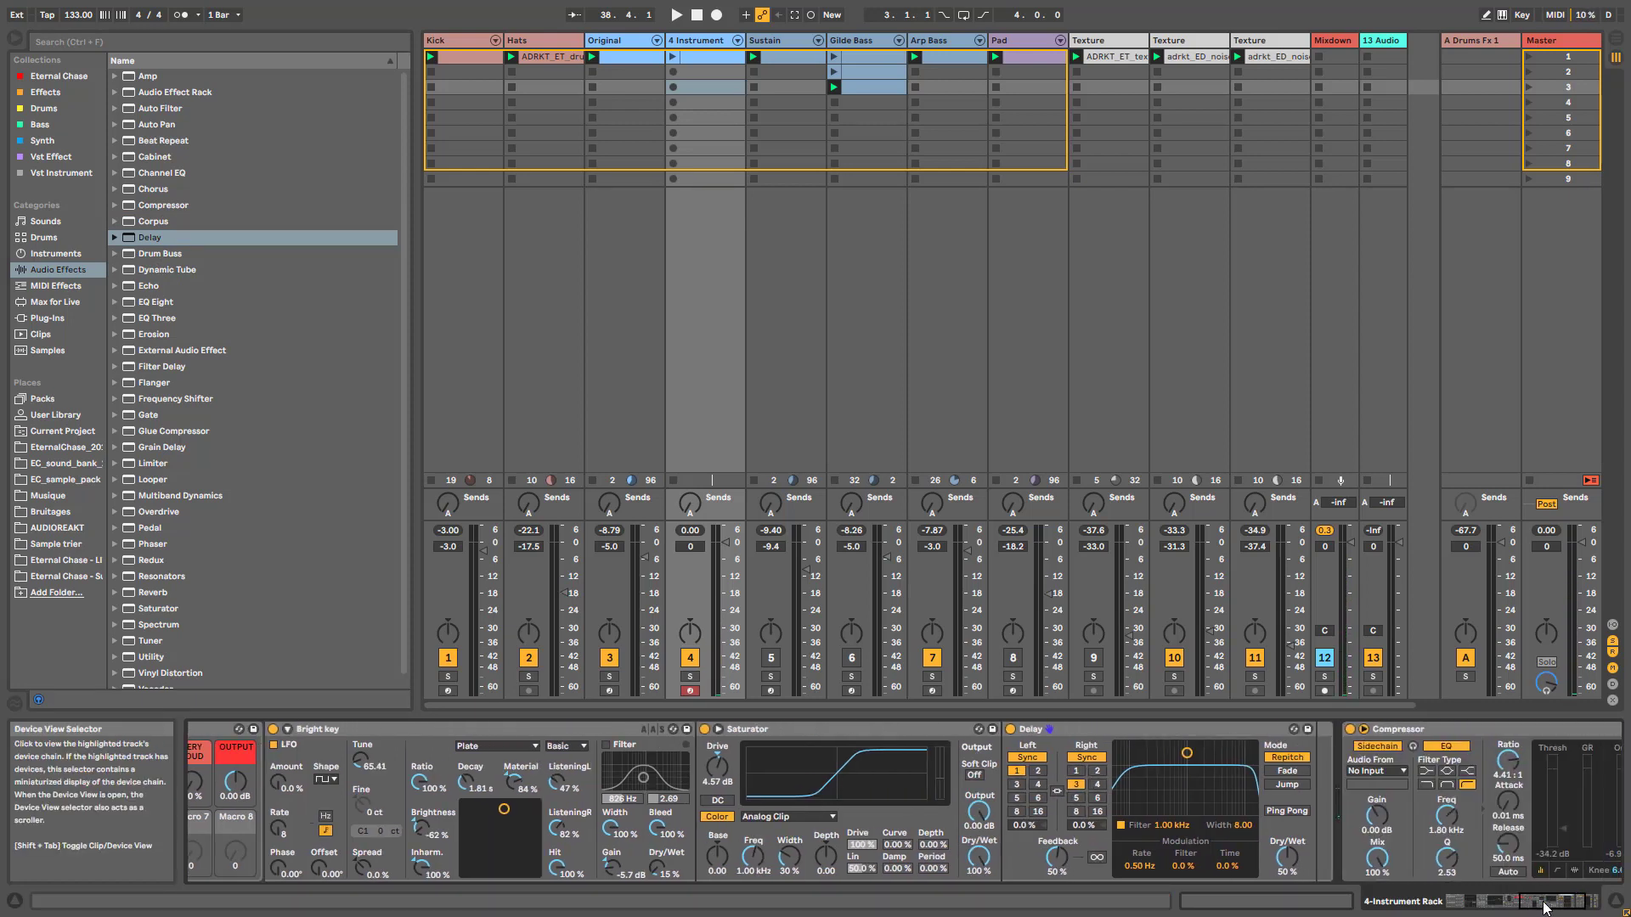
left_click_drag(1291, 863, 1291, 883)
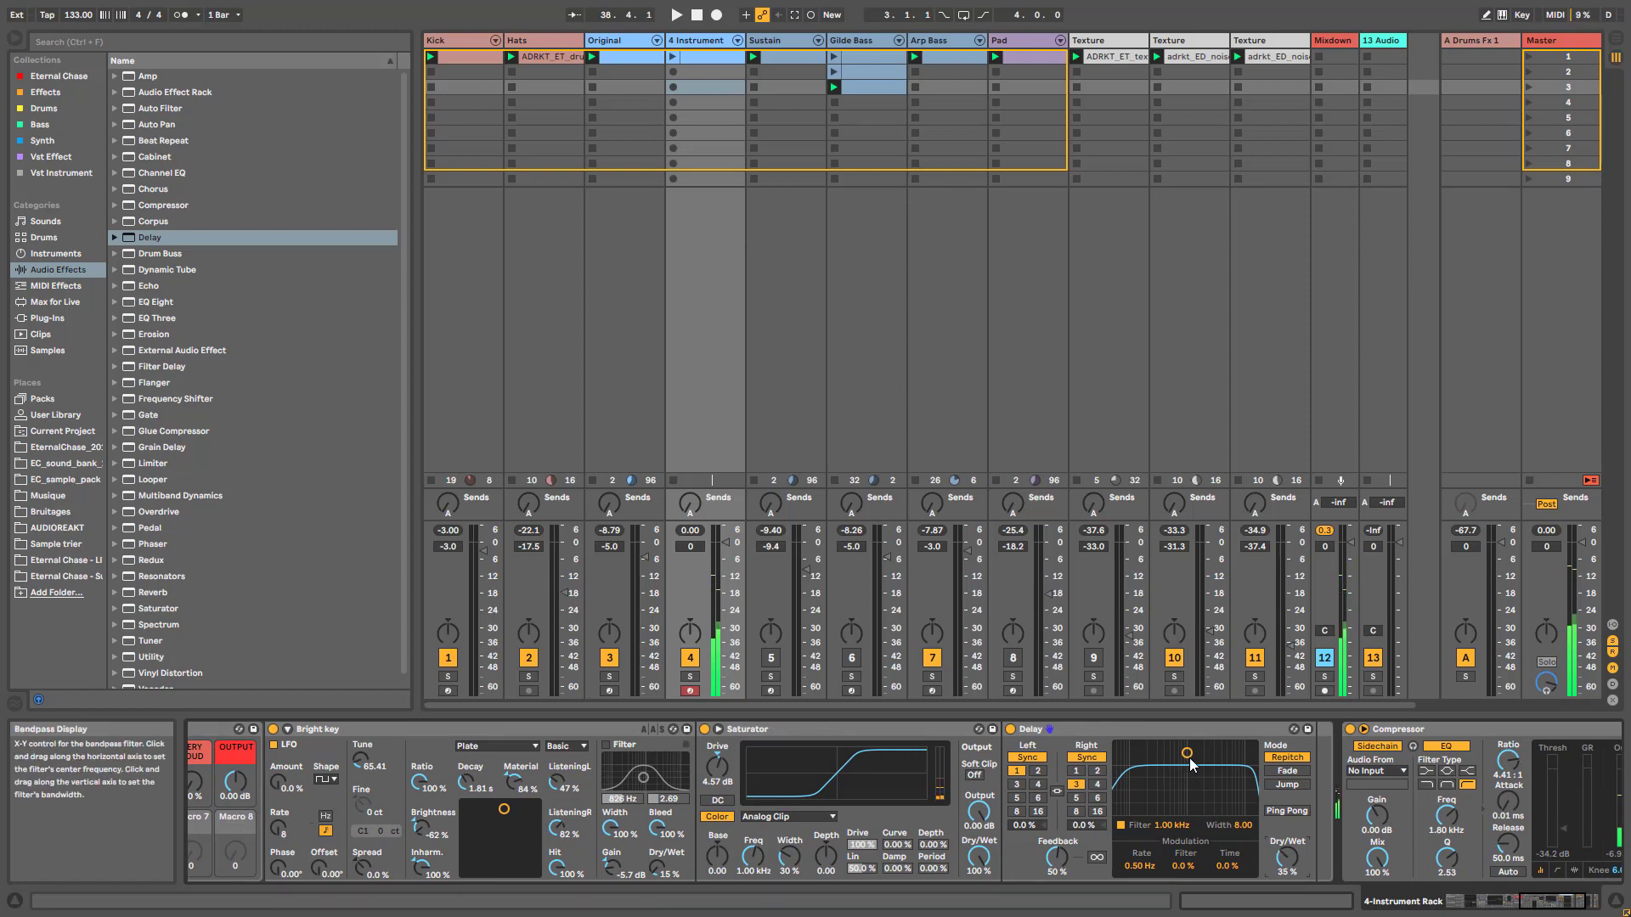
left_click_drag(1169, 771, 1137, 751)
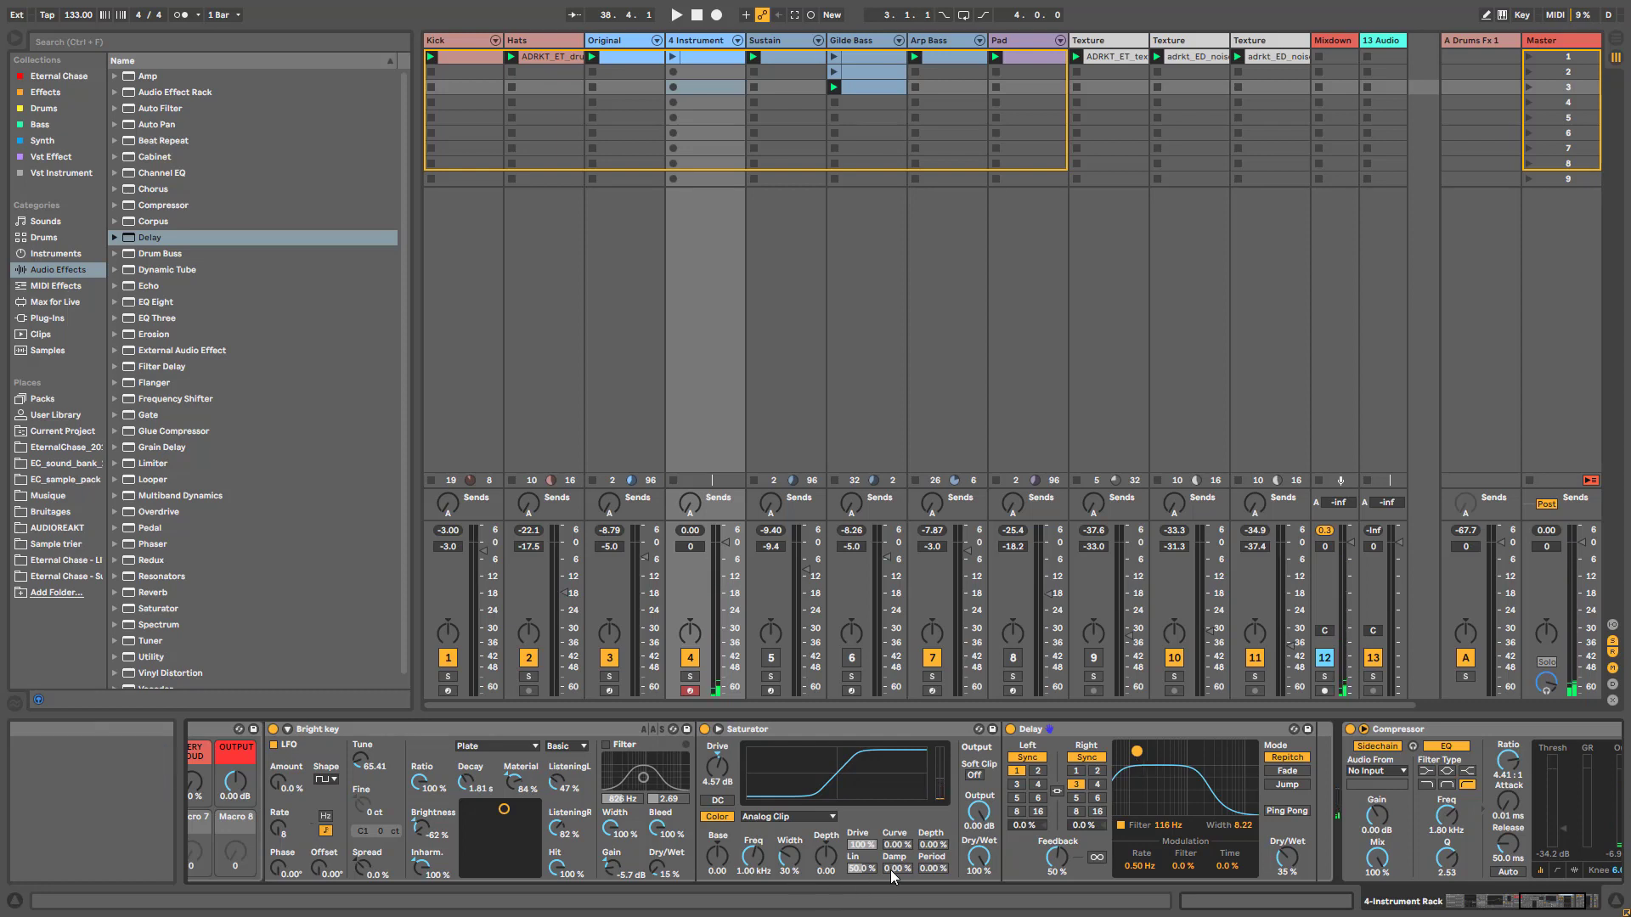
left_click_drag(1056, 856, 1056, 858)
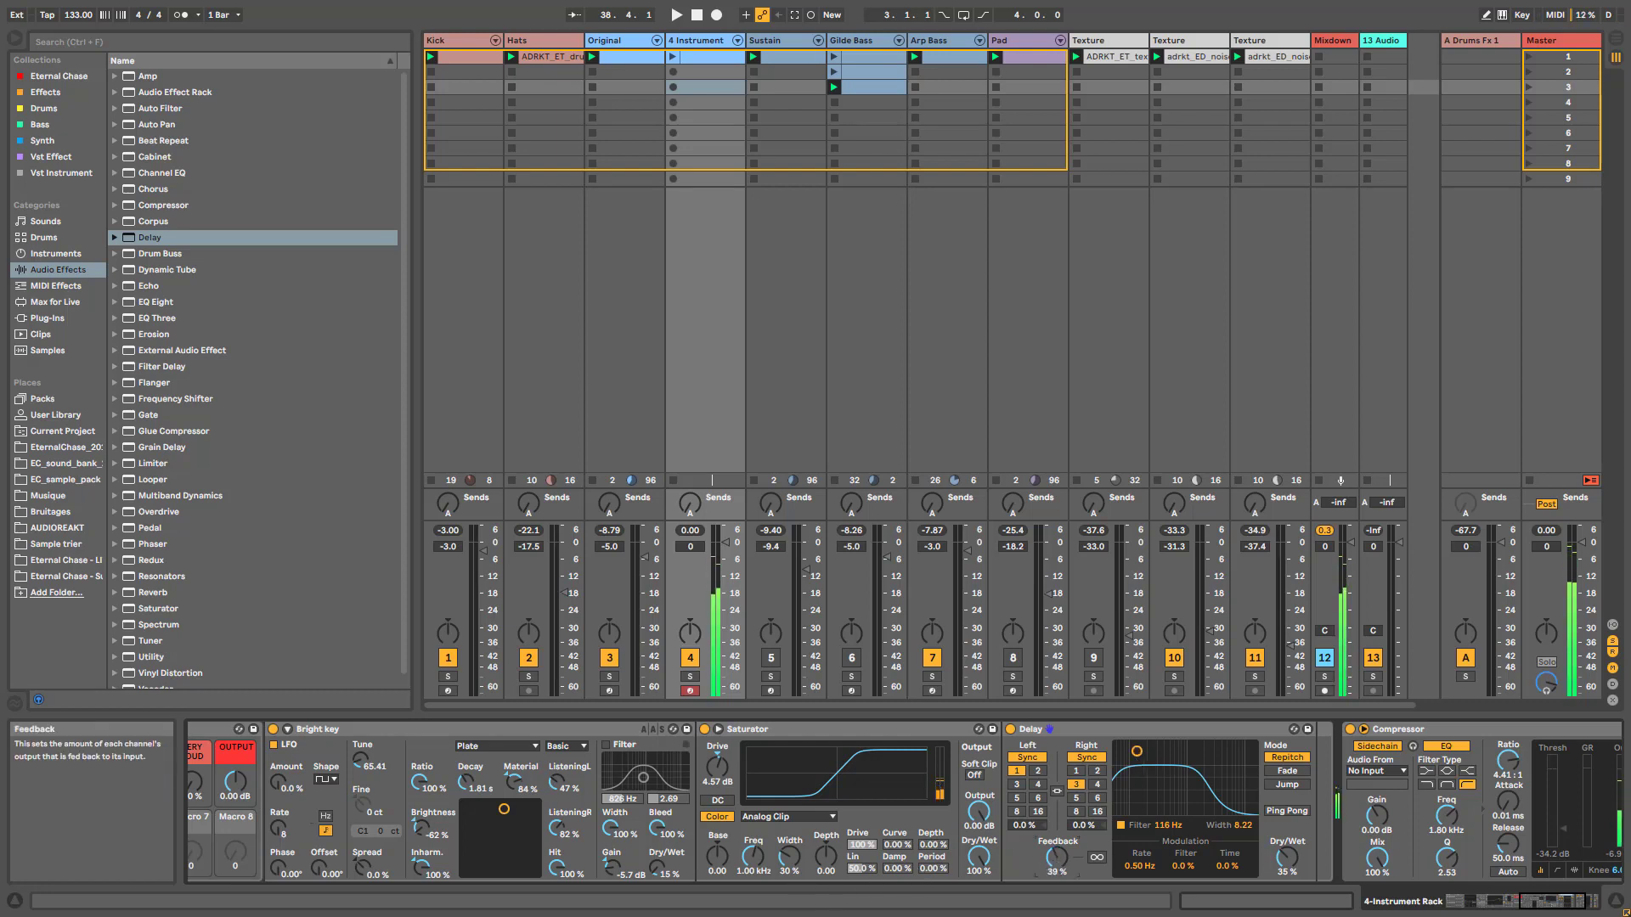
left_click(1286, 811)
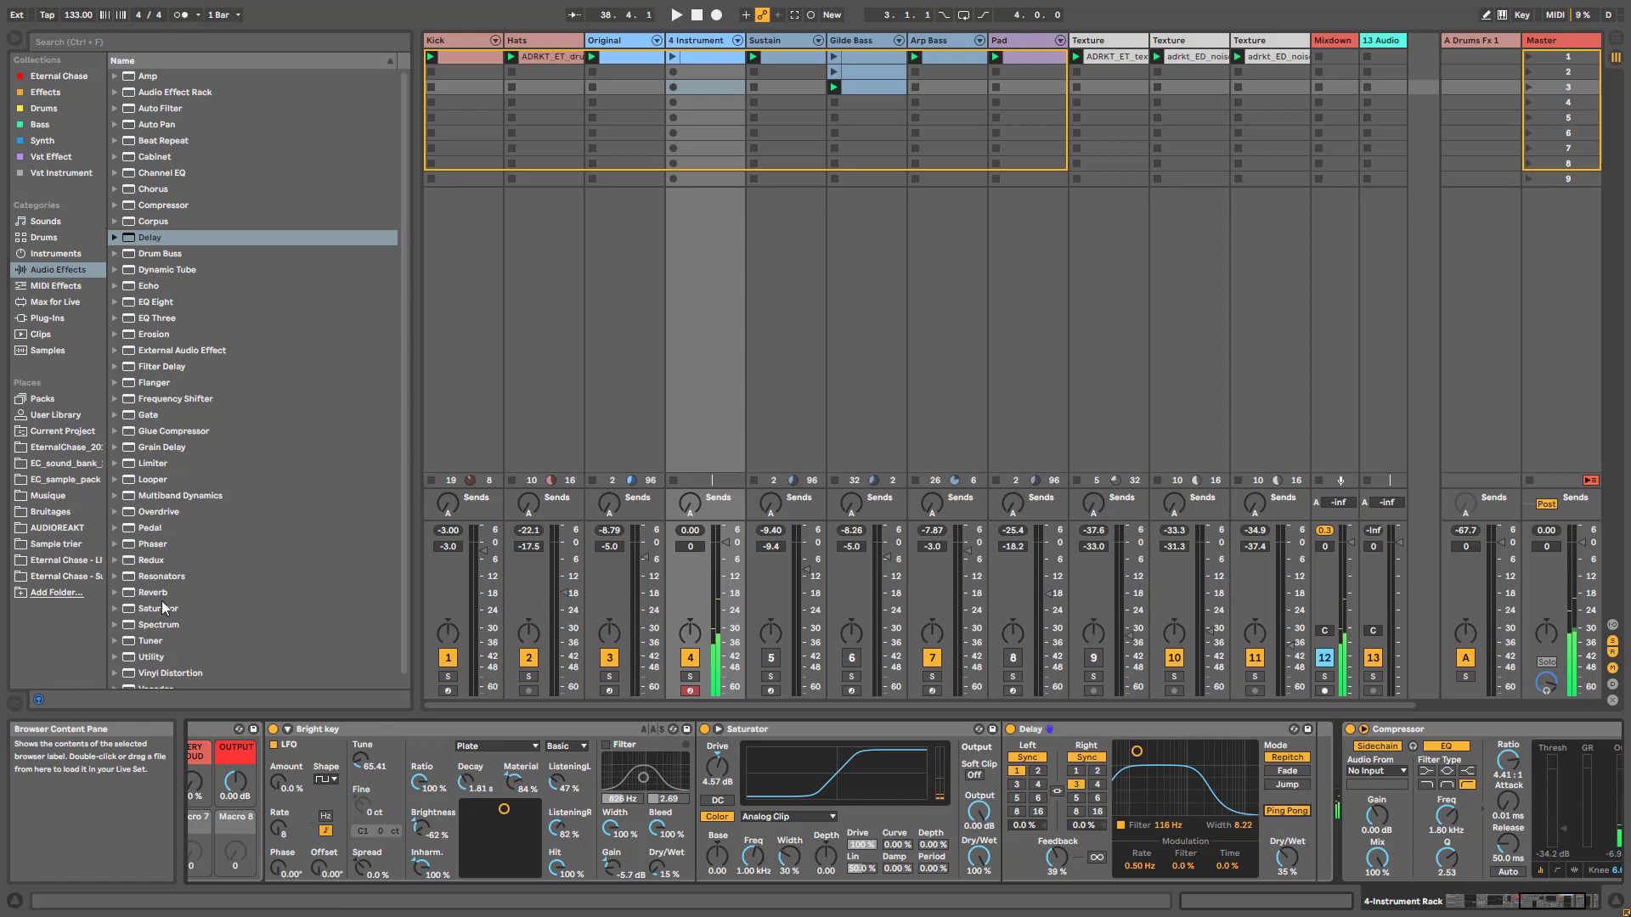
Step: Insert a Reverb after Delay with a decay time of 1.76 s and dry/wet at 28 %
left_click_drag(158, 594, 1308, 831)
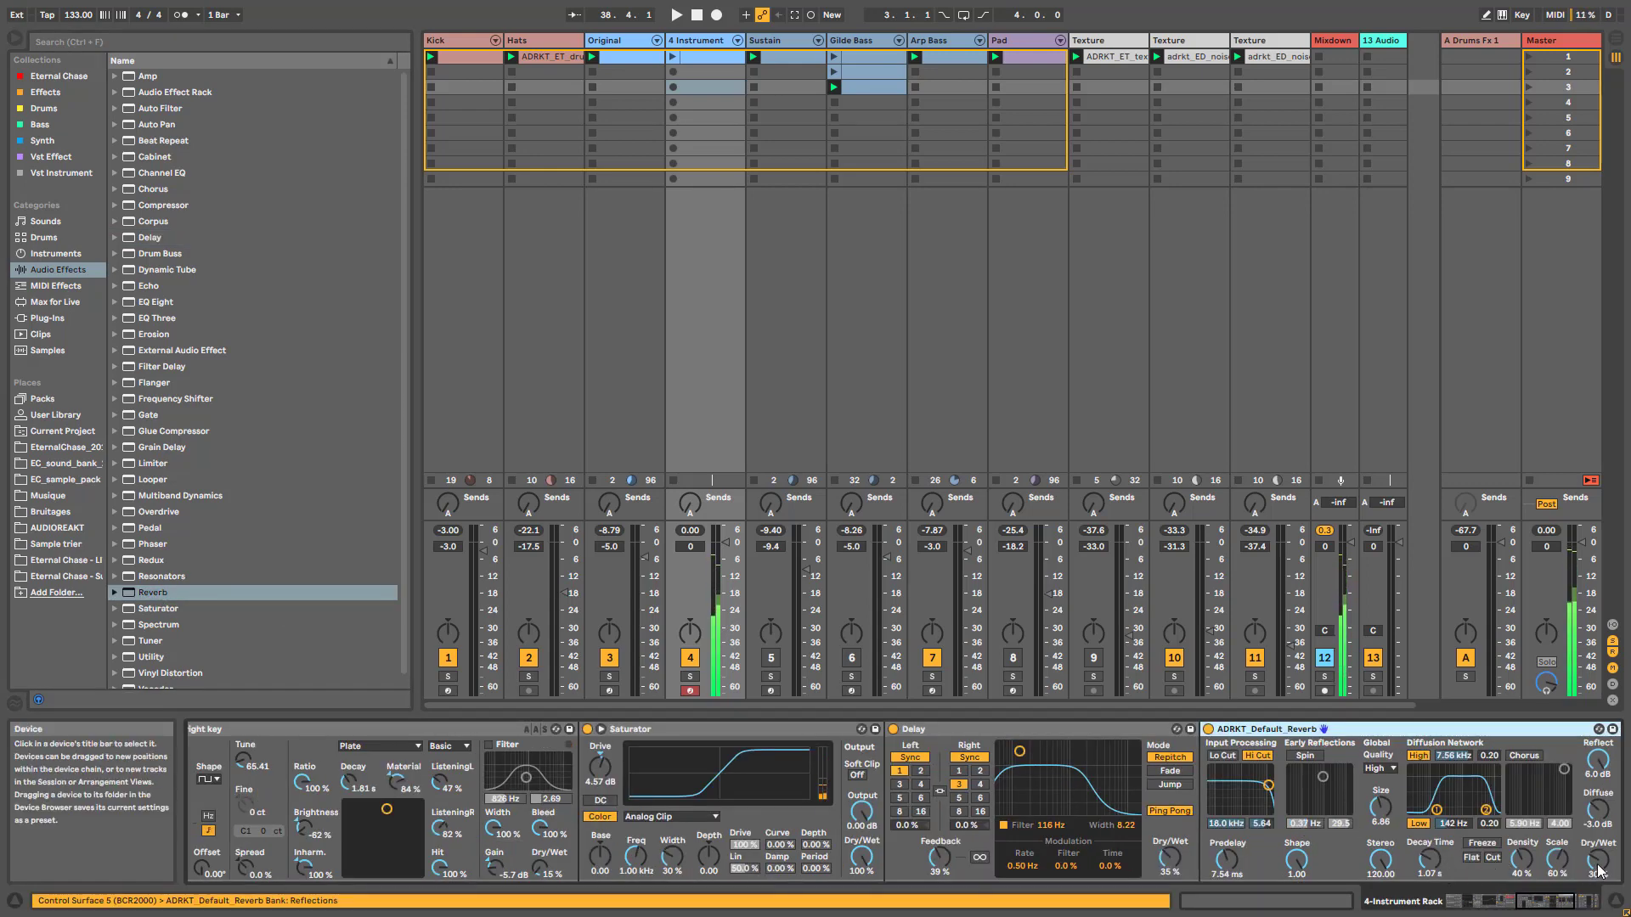
left_click_drag(1598, 869, 1598, 873)
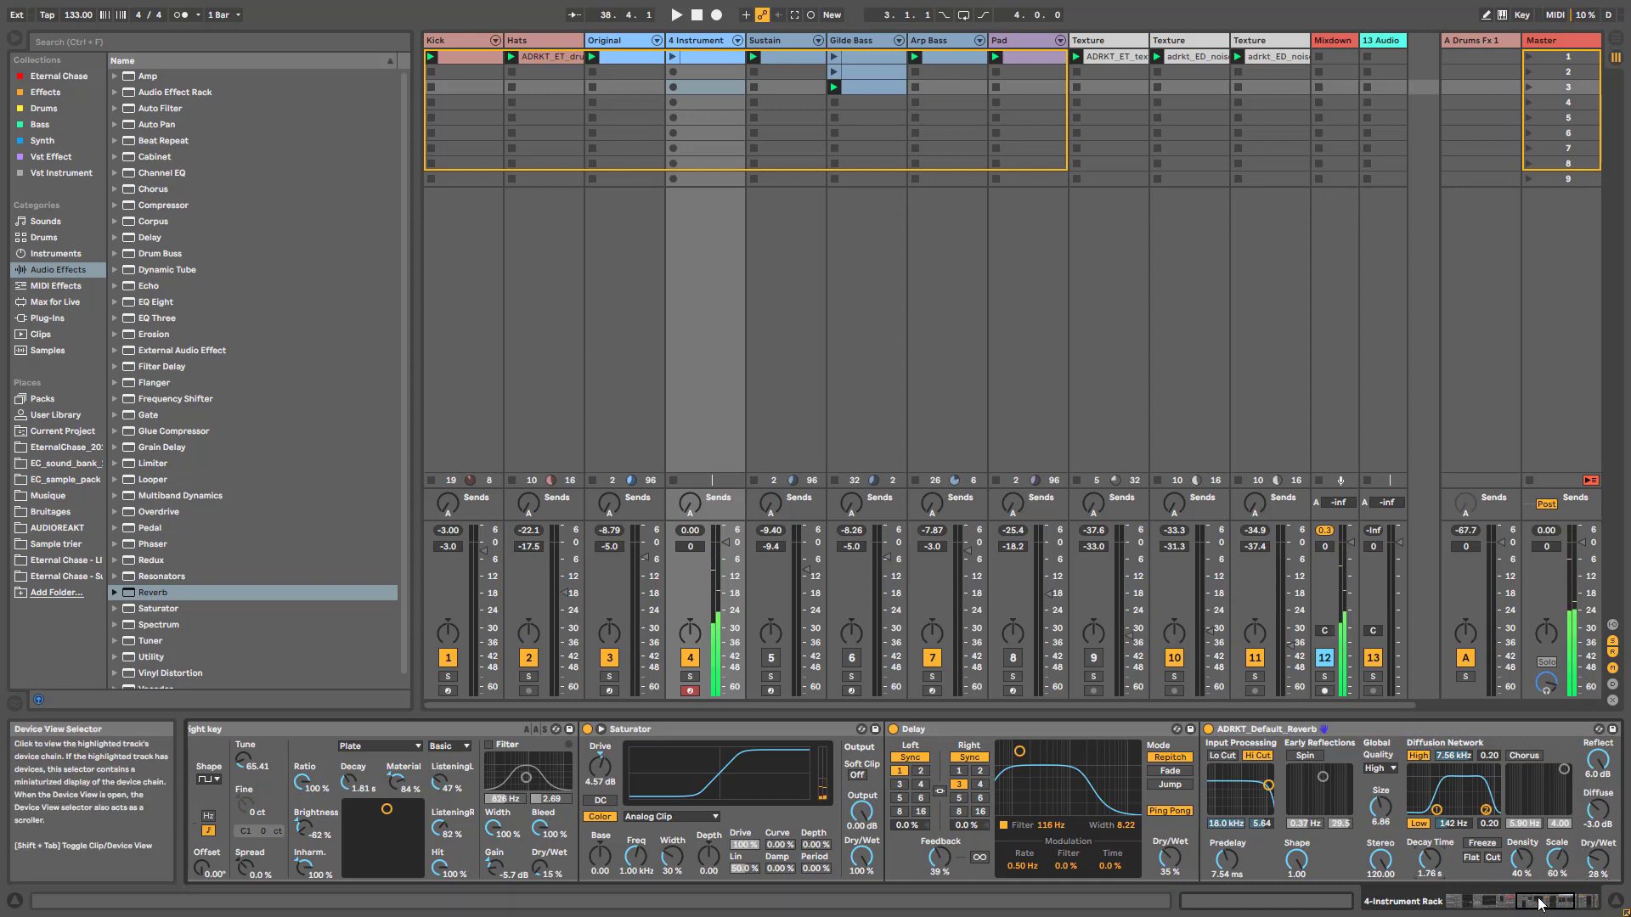
left_click_drag(1546, 901, 1574, 903)
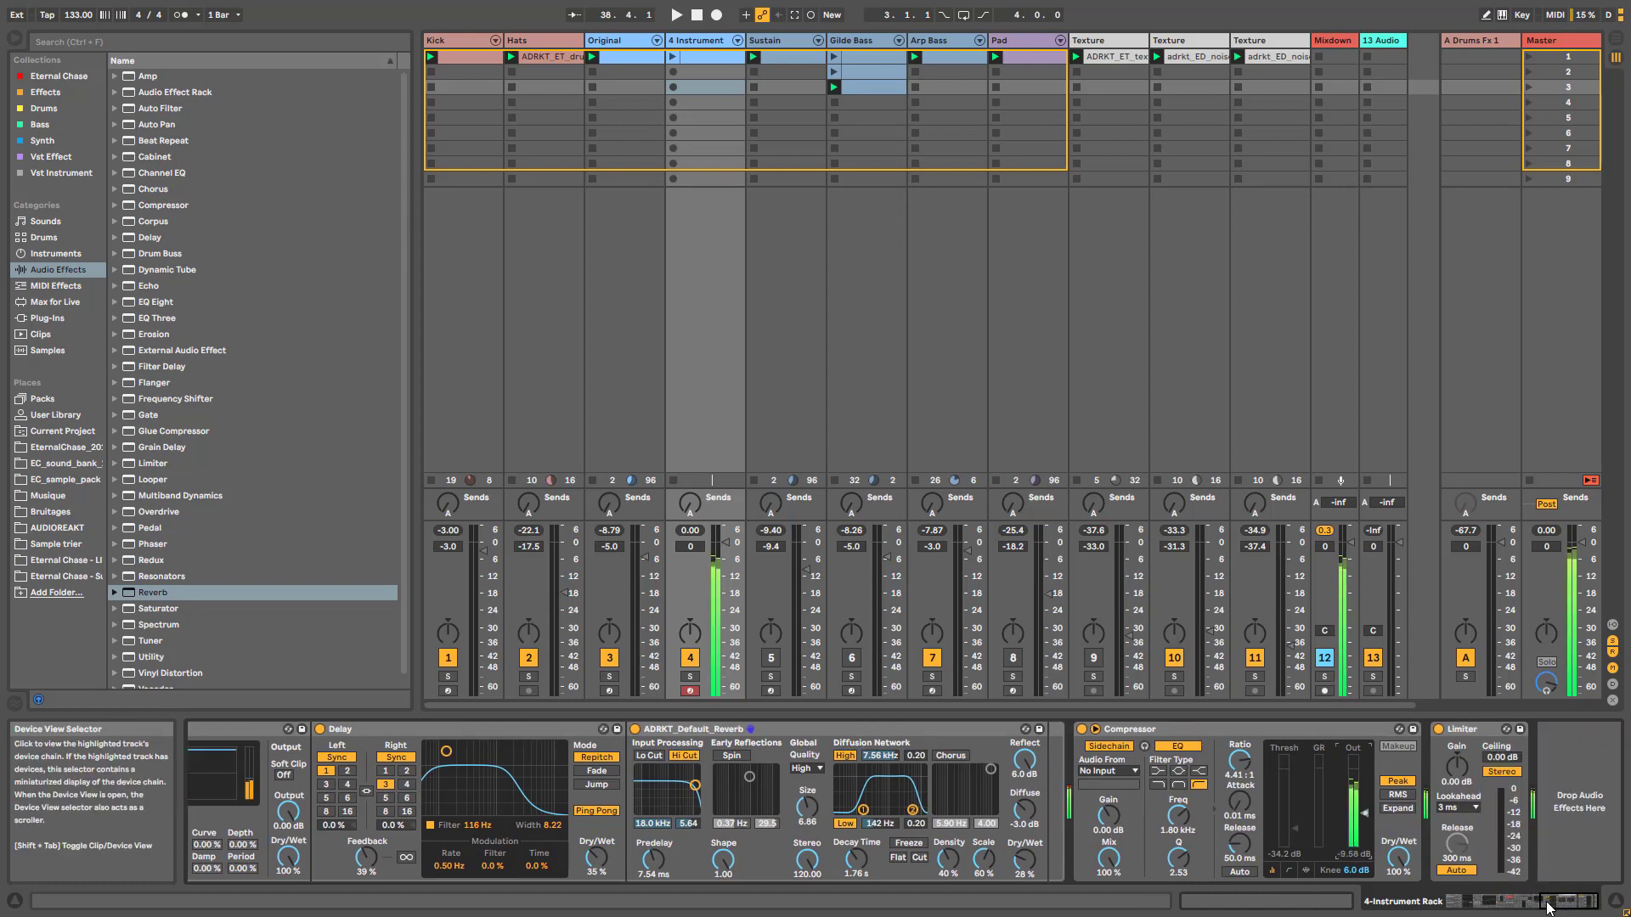
Step: Lower the rack's FILTER macro to 340 Hz
left_click_drag(1551, 899, 1390, 899)
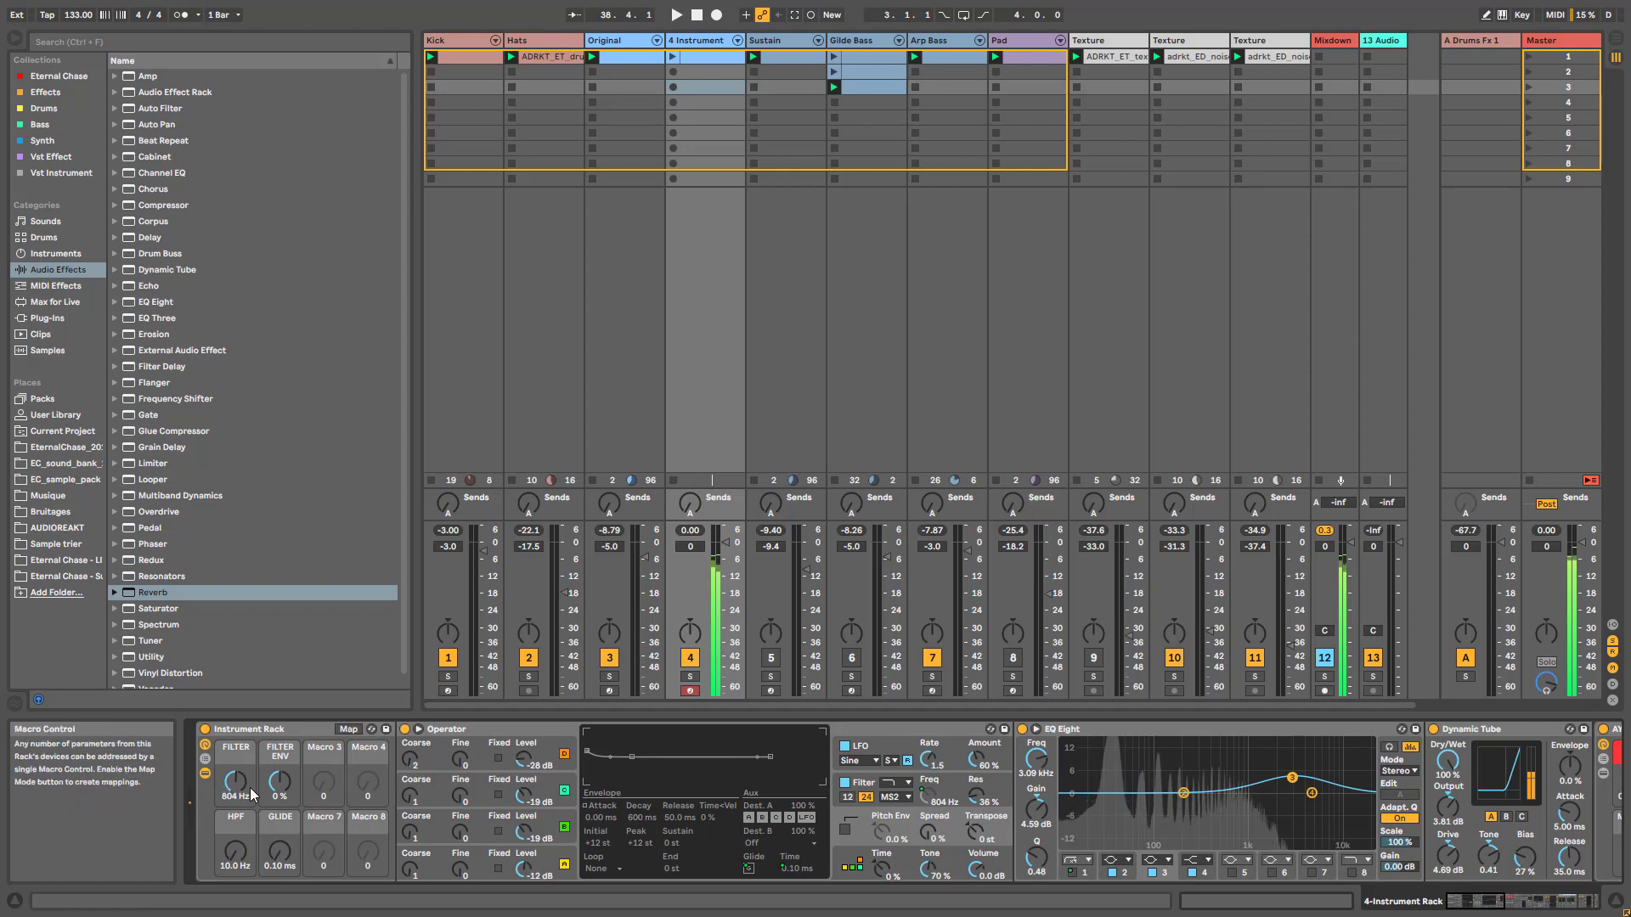
mouse_move(249, 786)
left_mouse_down()
mouse_move(248, 742)
mouse_move(248, 786)
left_mouse_up()
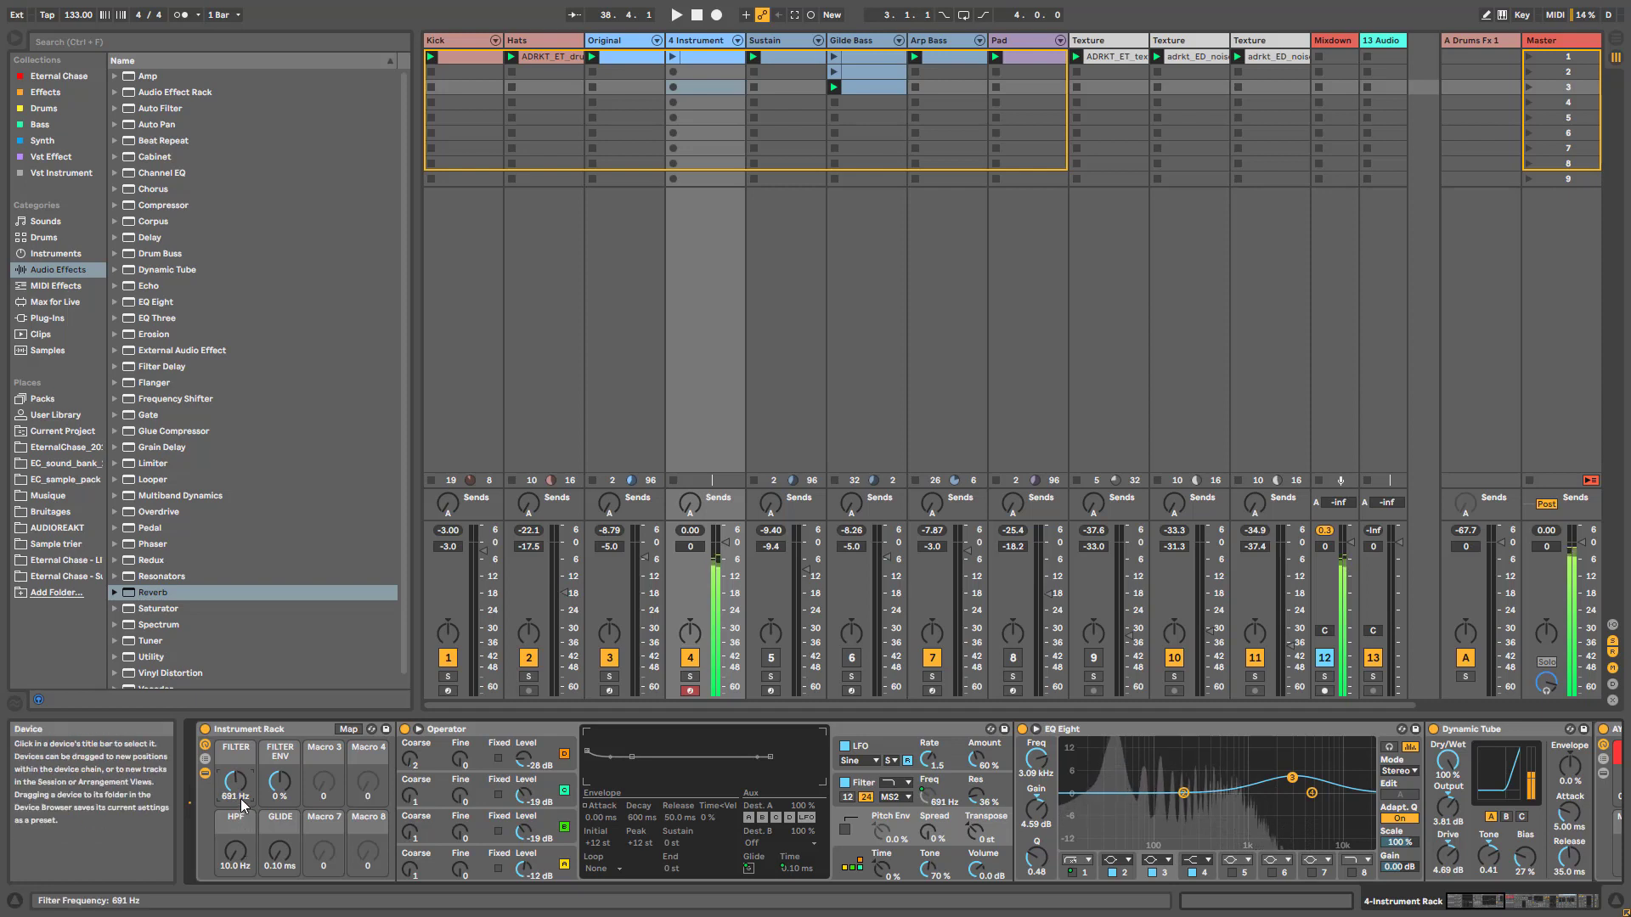
mouse_move(240, 783)
left_mouse_down()
mouse_move(240, 743)
mouse_move(240, 786)
left_mouse_up()
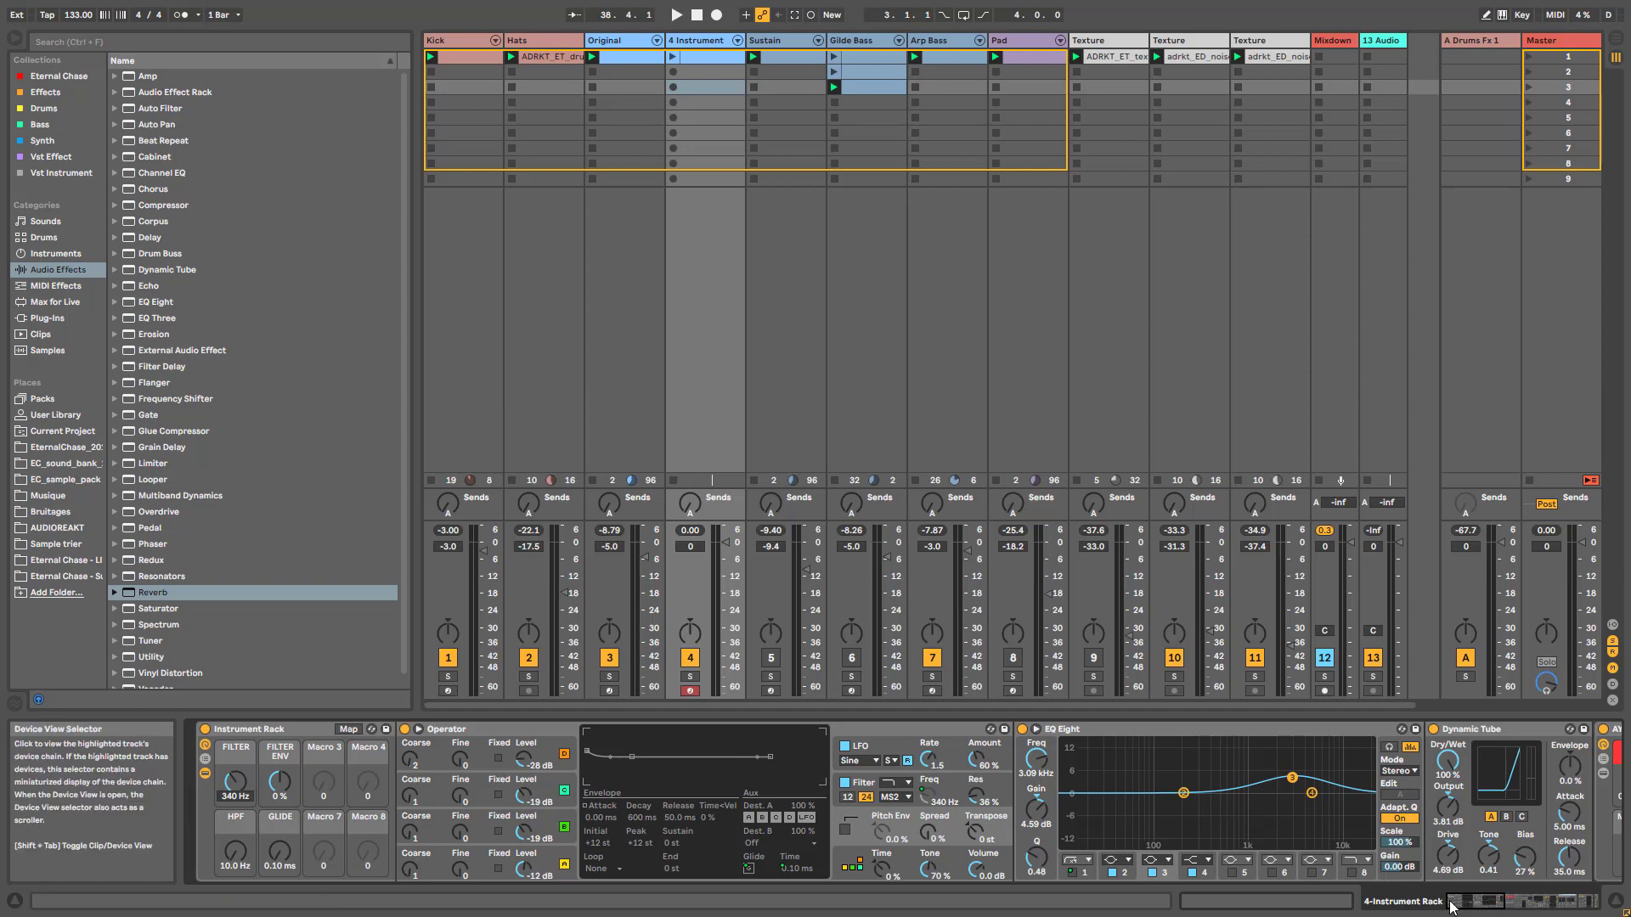
Step: Insert an EQ Eight after the Reverb, boost band 3 by 5.08 dB and map its frequency to the FILTER macro
left_click_drag(1450, 907, 1555, 909)
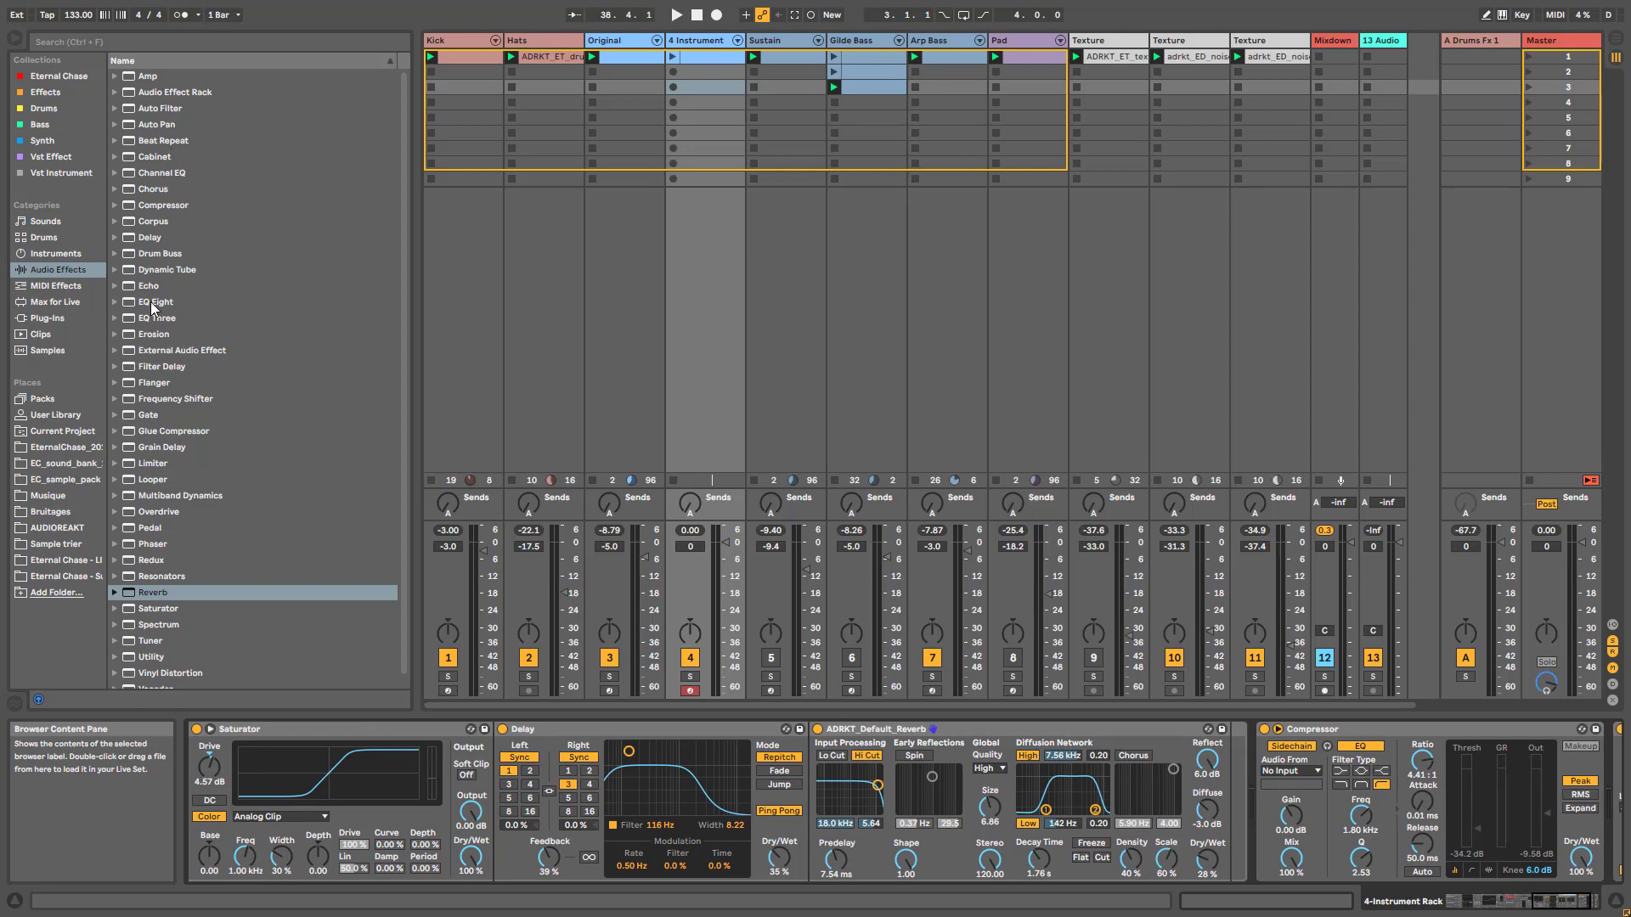
left_click_drag(153, 305, 1223, 812)
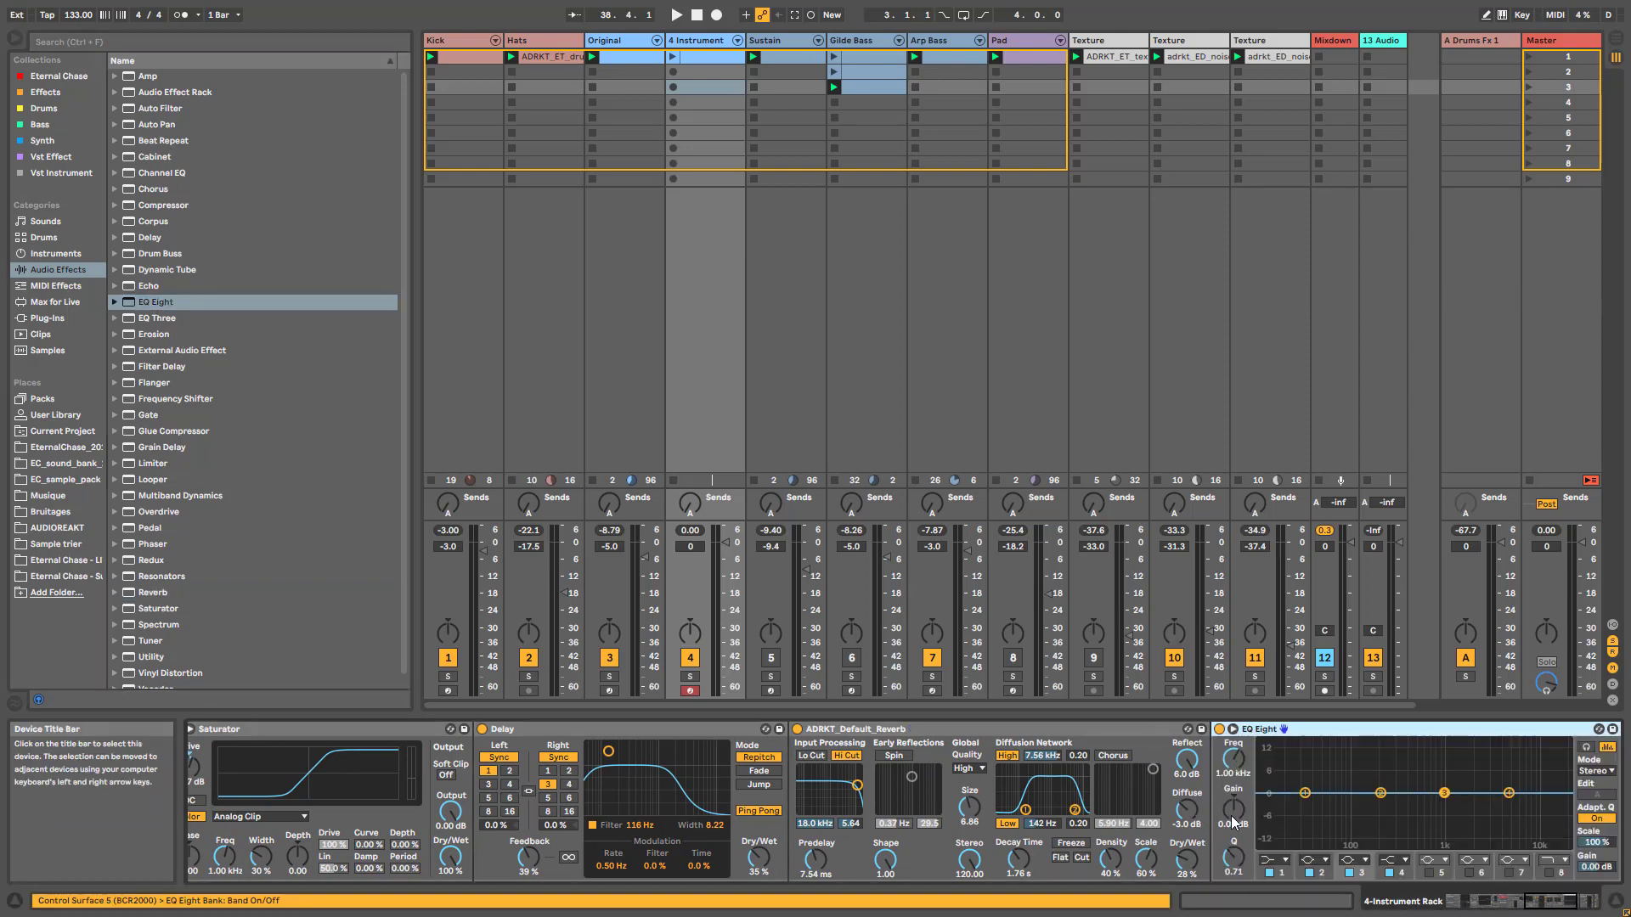
left_click_drag(1444, 794, 1459, 775)
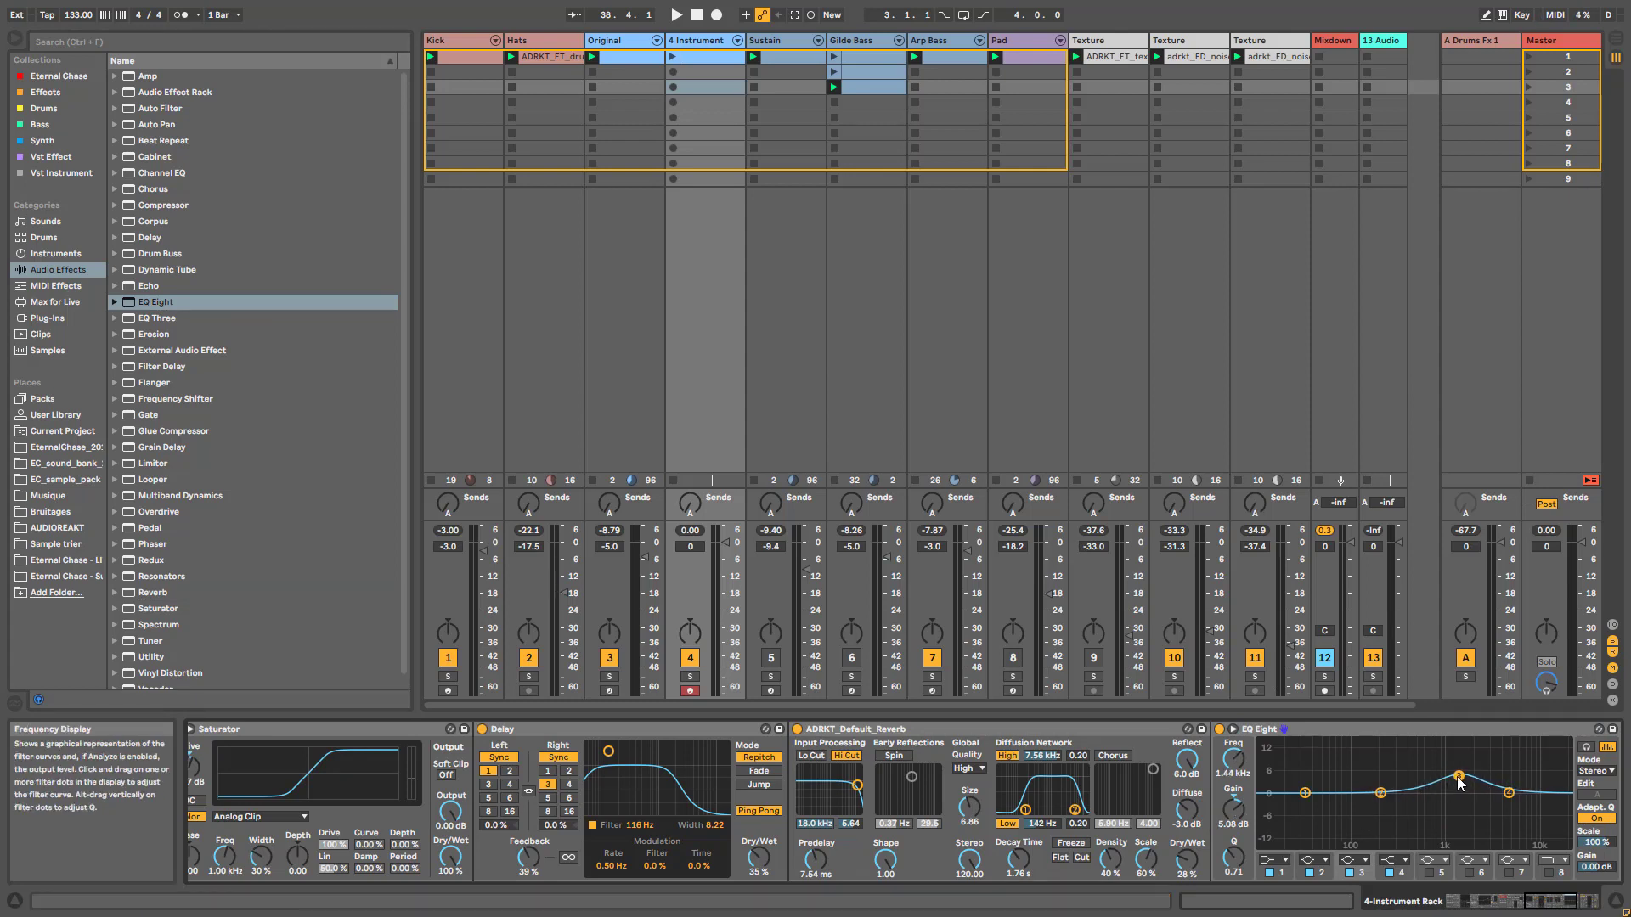
right_click(1234, 761)
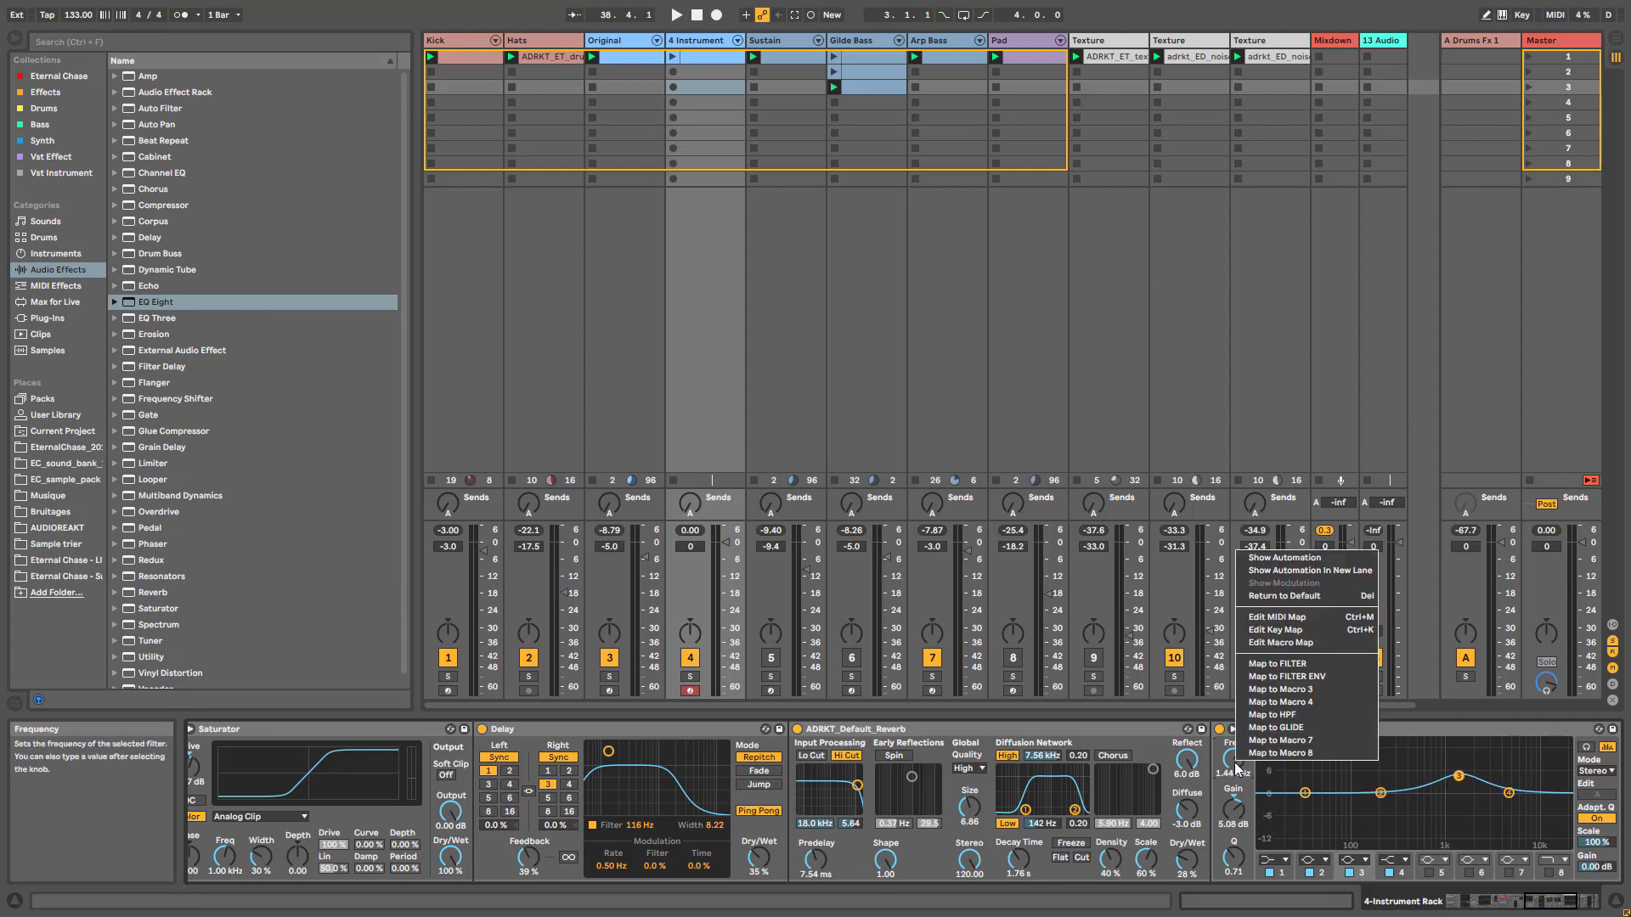
left_click(1307, 665)
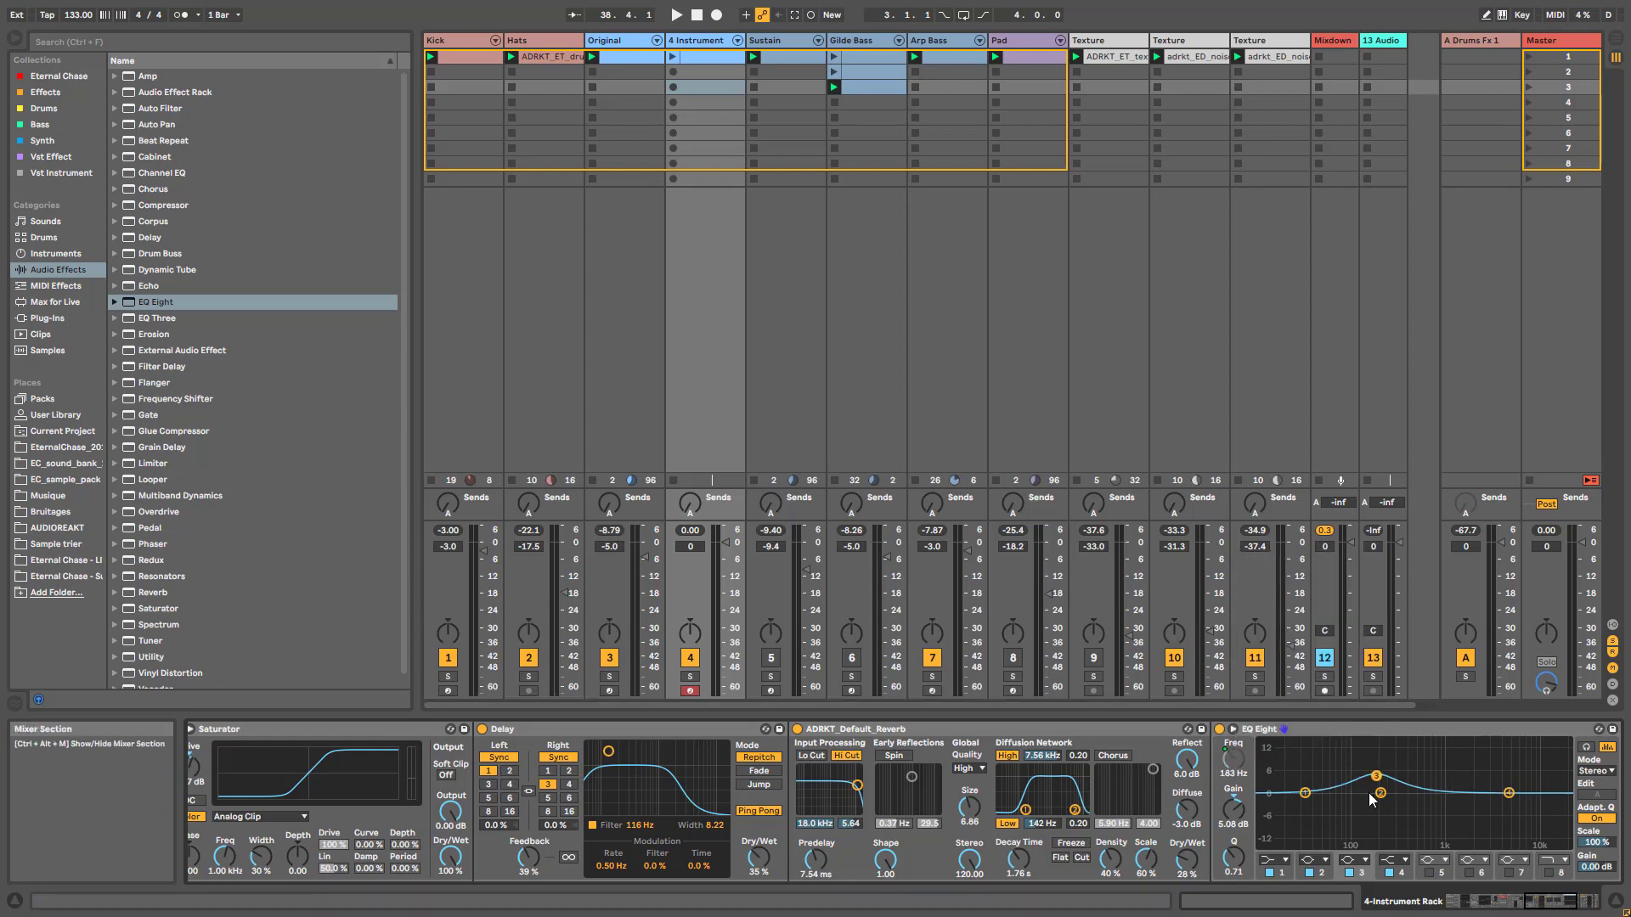
Step: Collapse the Saturator, first EQ Eight, Dynamic Tube, FatSynth, Bright key, Delay and Reverb devices in the chain
left_click(308, 728)
double_click(308, 728)
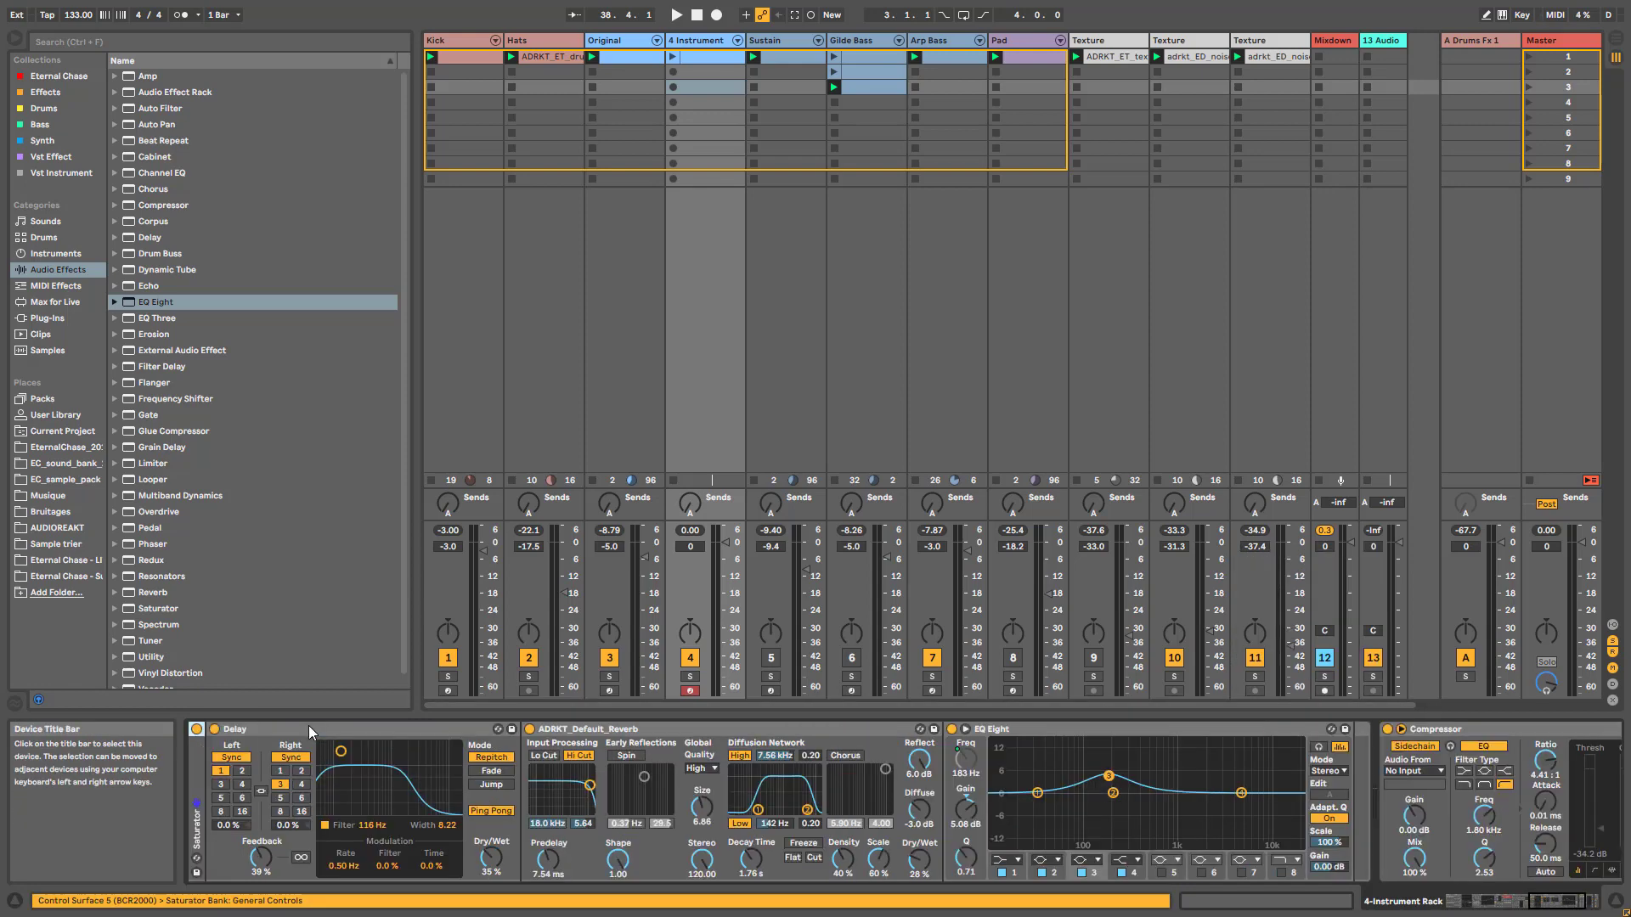
left_click_drag(1553, 907, 1512, 907)
double_click(362, 725)
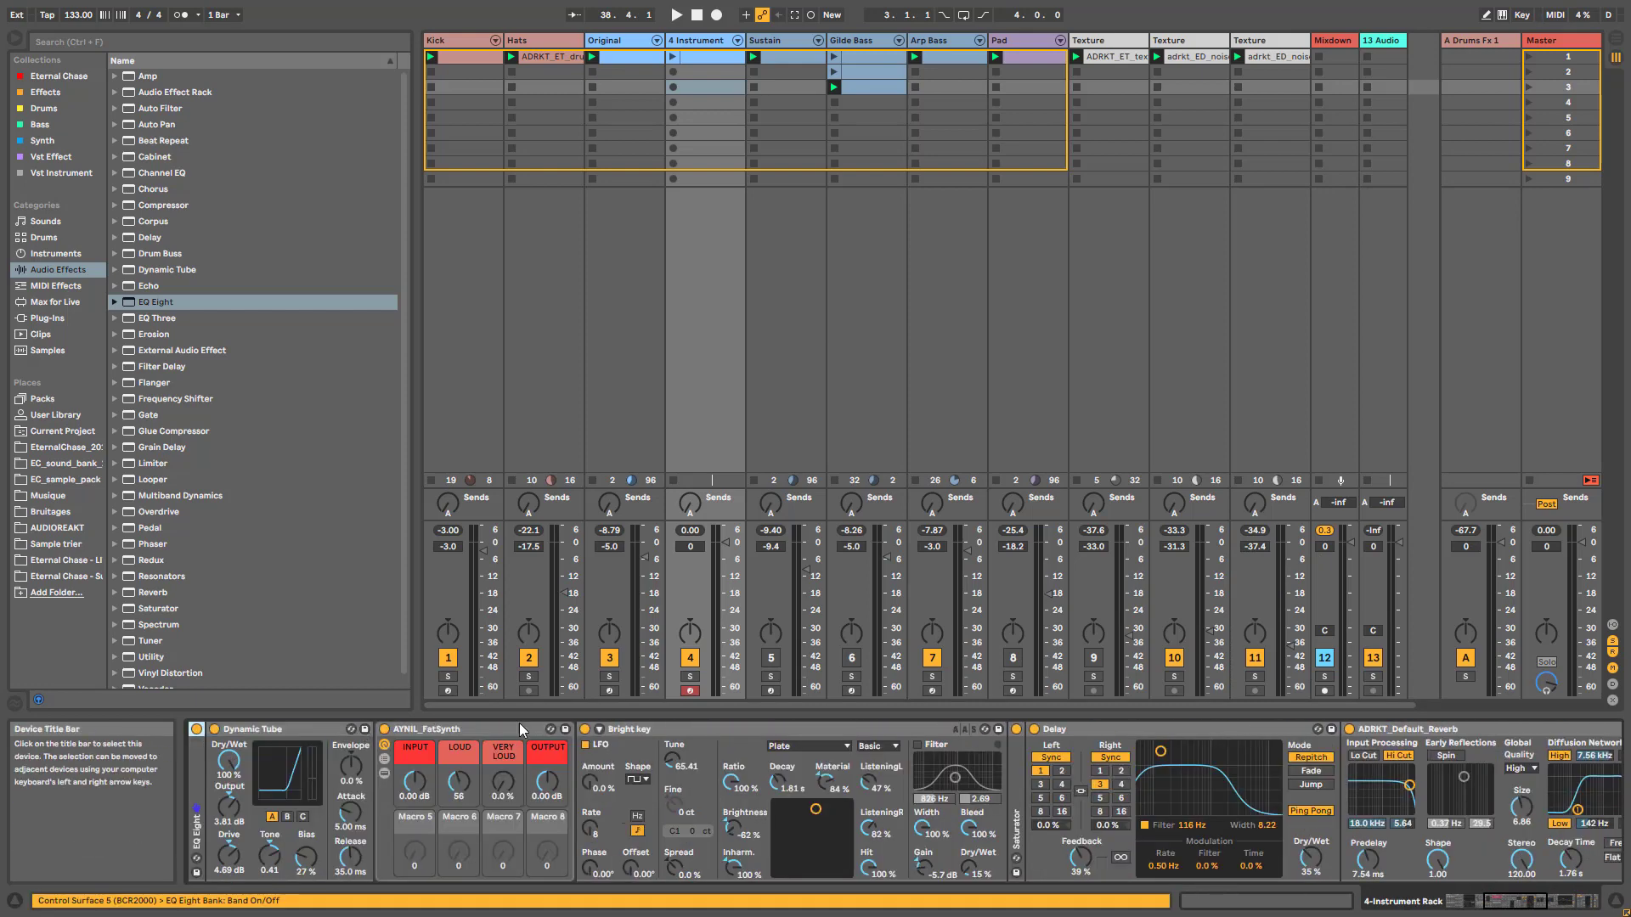
double_click(288, 730)
double_click(287, 732)
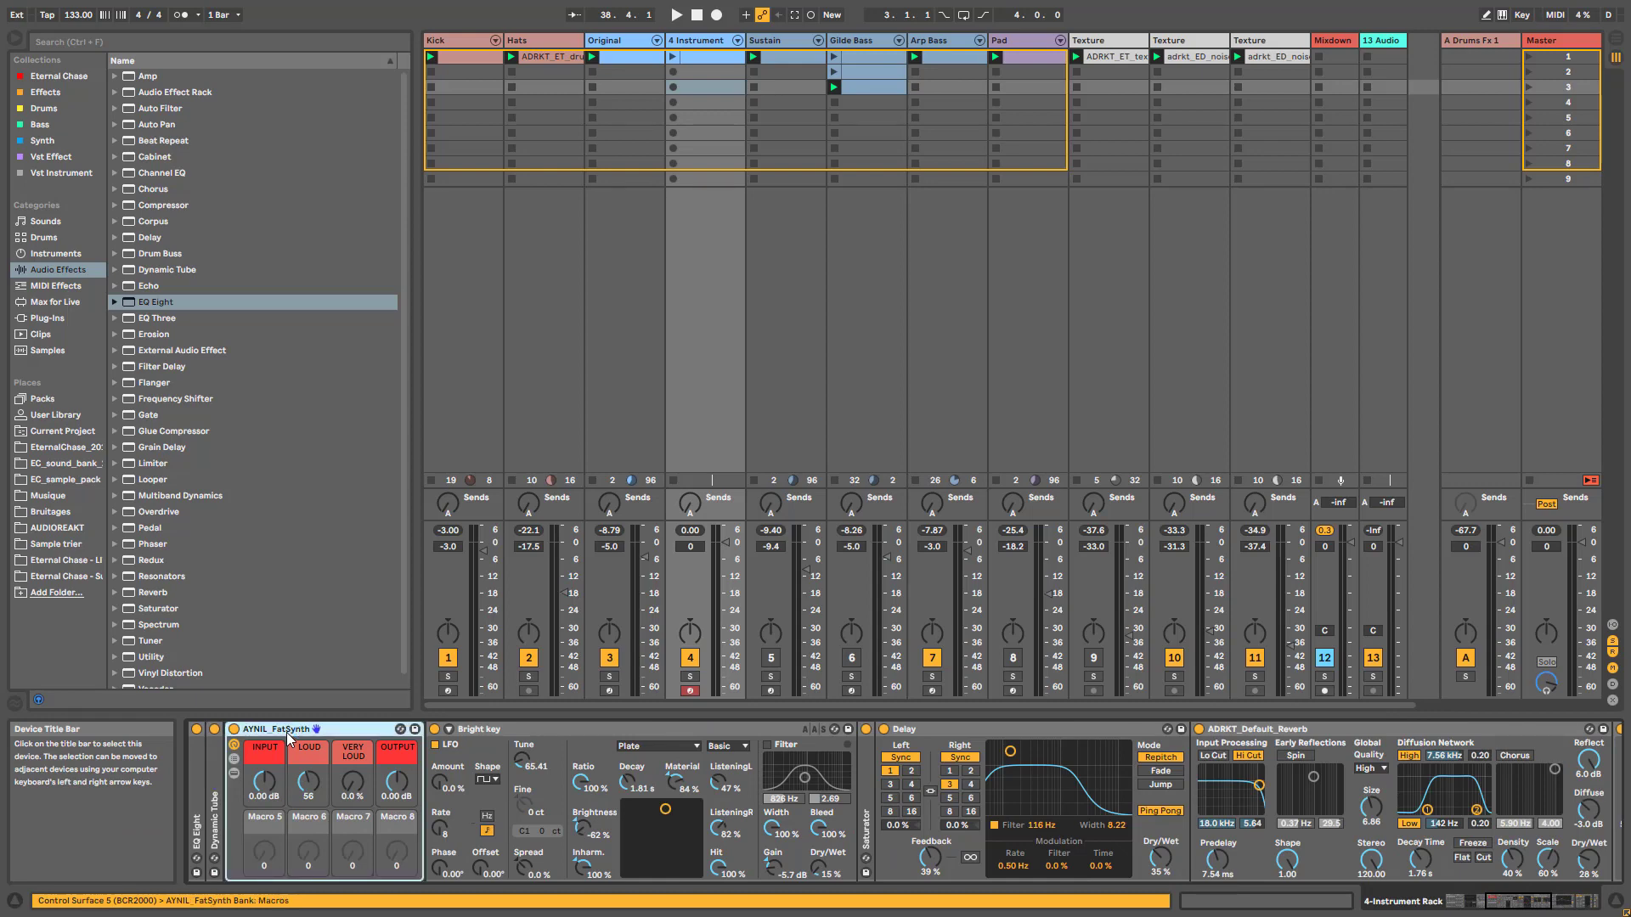
double_click(314, 732)
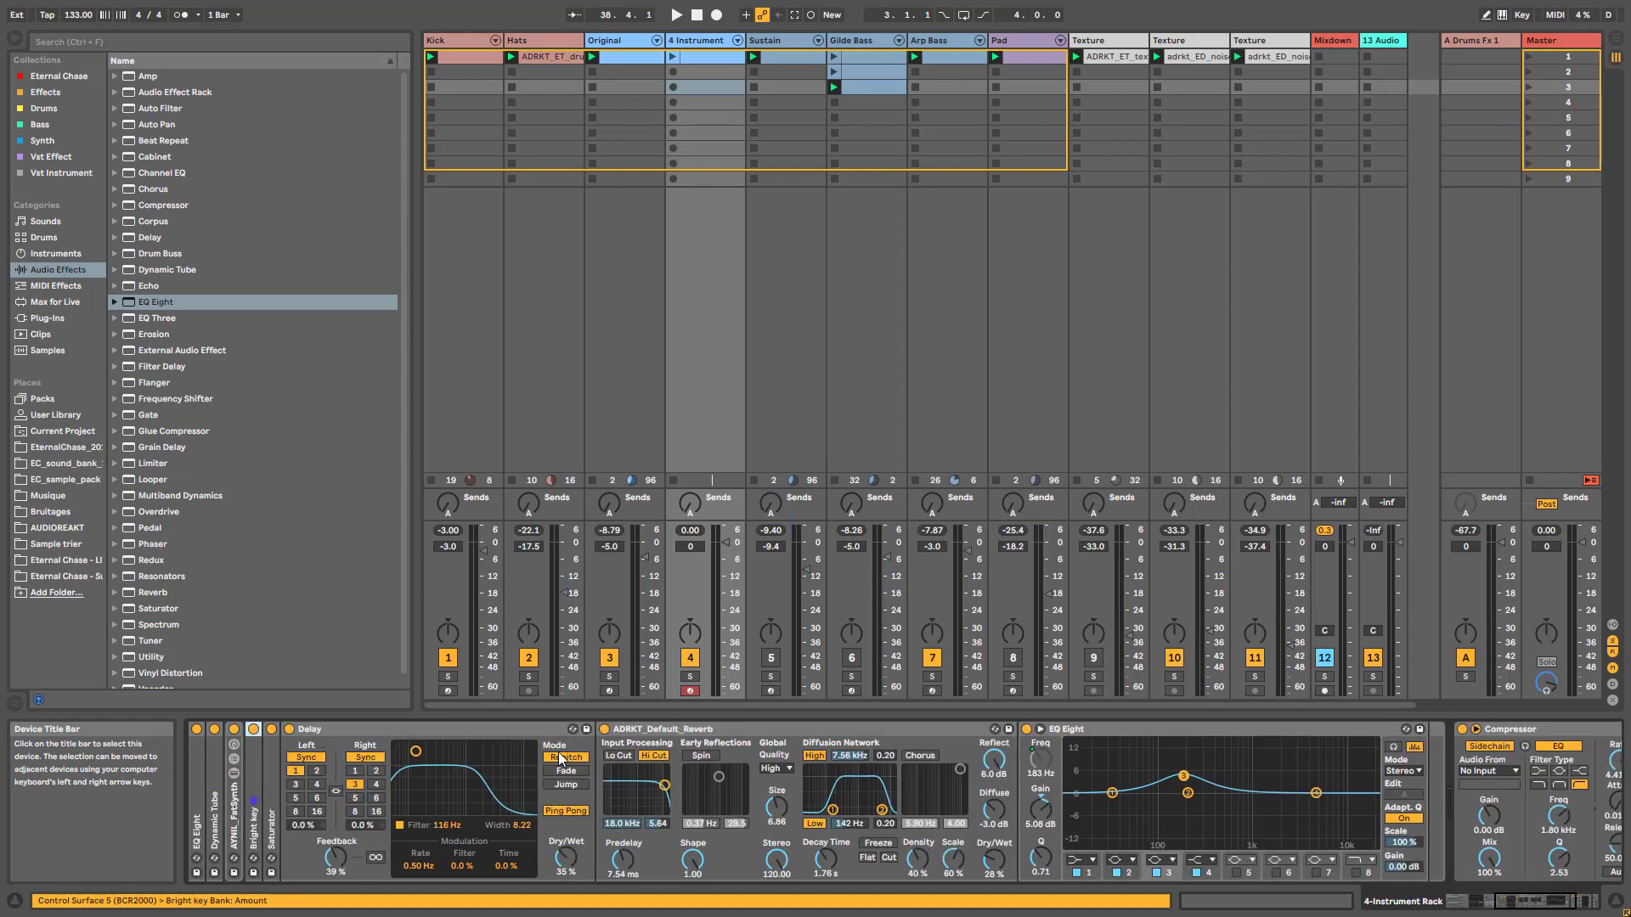
left_click_drag(1546, 903, 1520, 904)
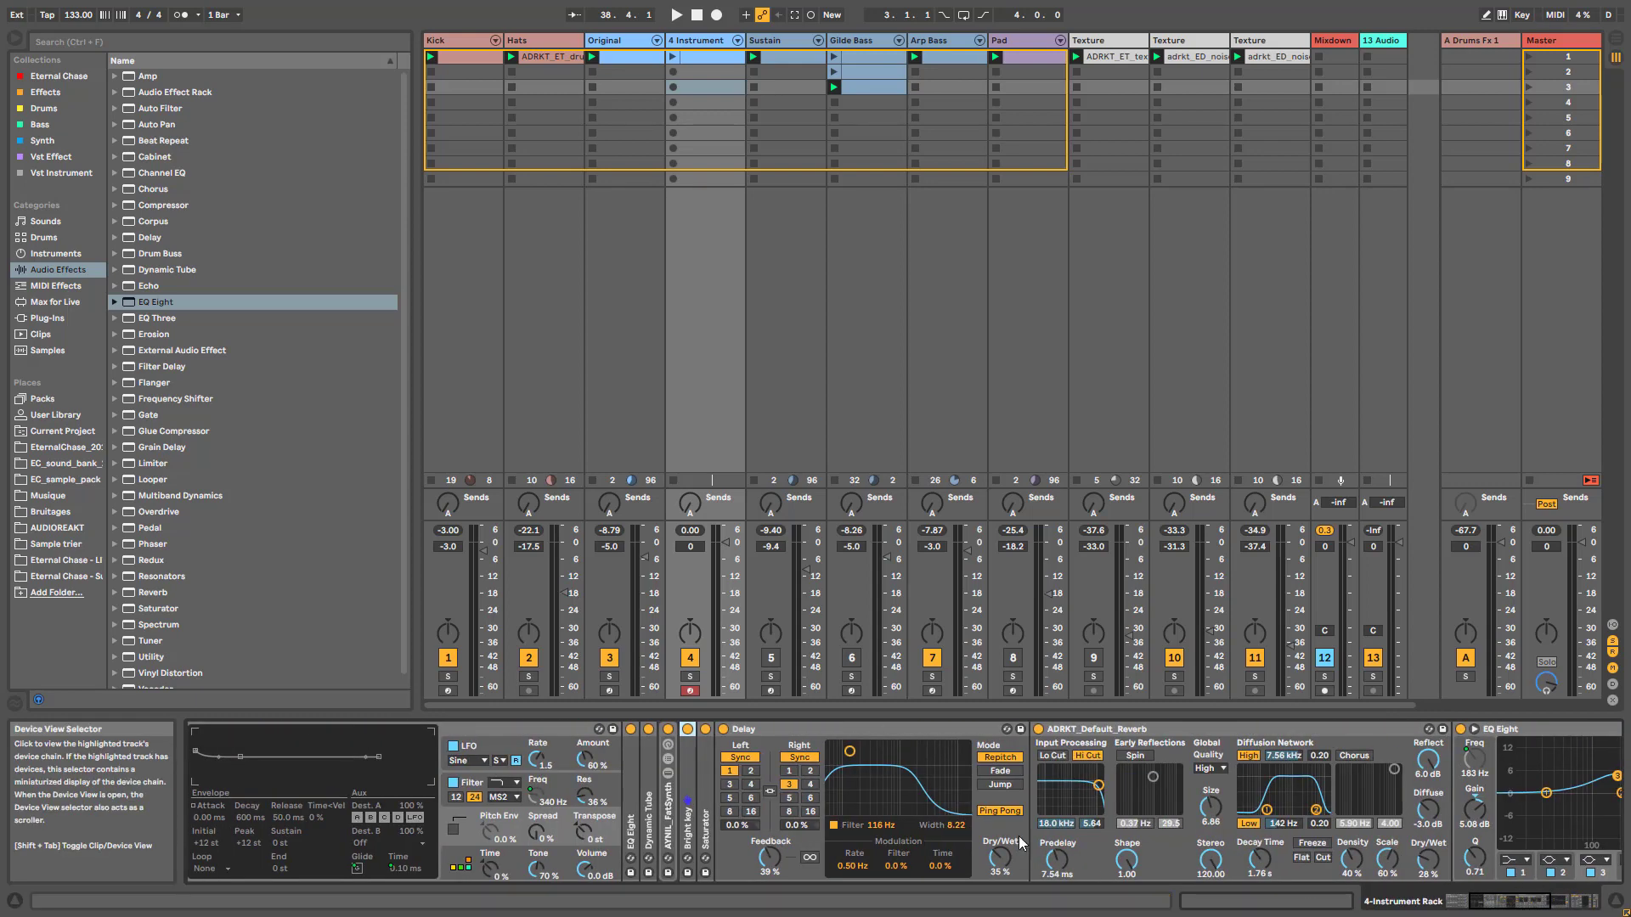
double_click(790, 732)
double_click(790, 732)
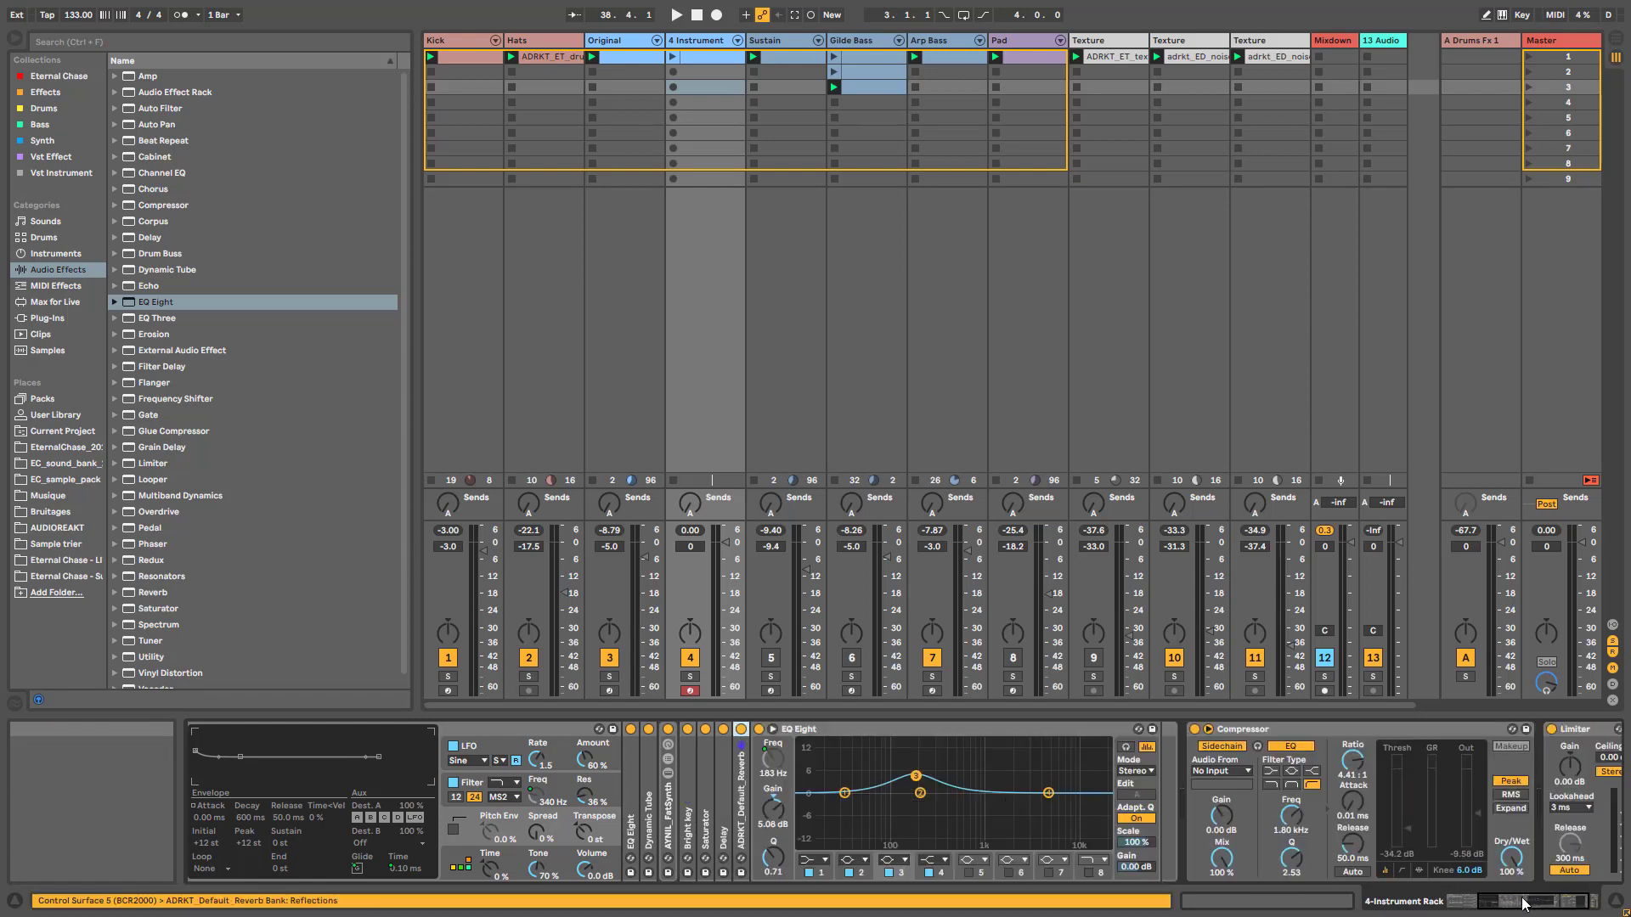
Step: Sweep the FILTER macro, compare the last EQ Eight on and off, and set its band 3 gain to 3.98 dB
left_click_drag(1522, 904, 1489, 904)
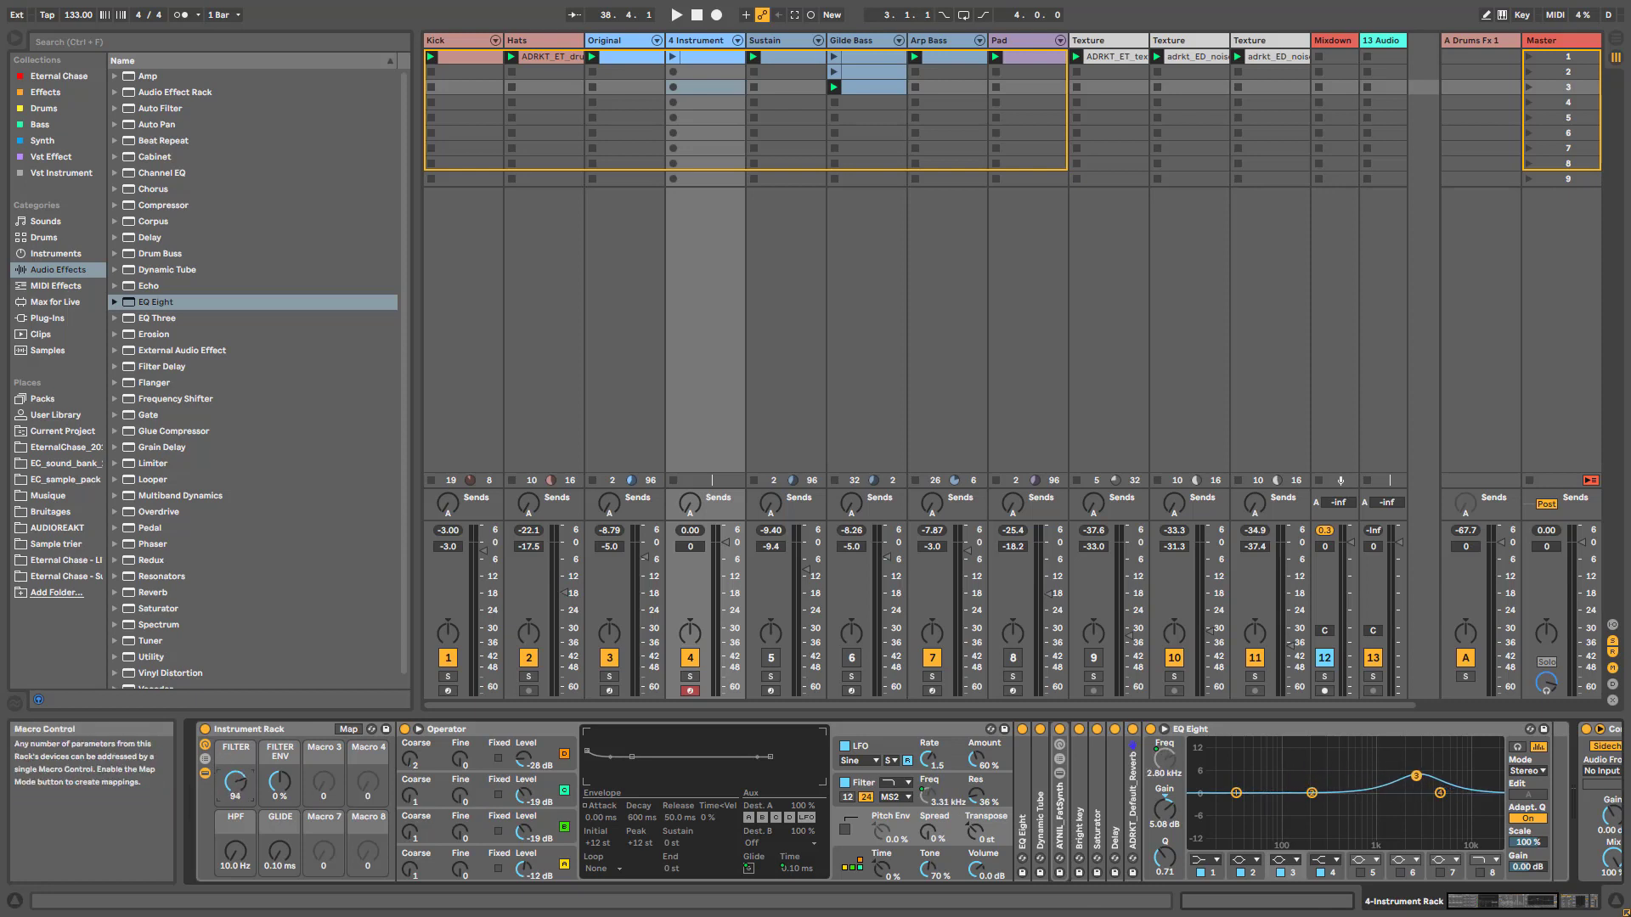
mouse_move(235, 781)
left_mouse_down()
mouse_move(236, 828)
mouse_move(235, 803)
left_mouse_up()
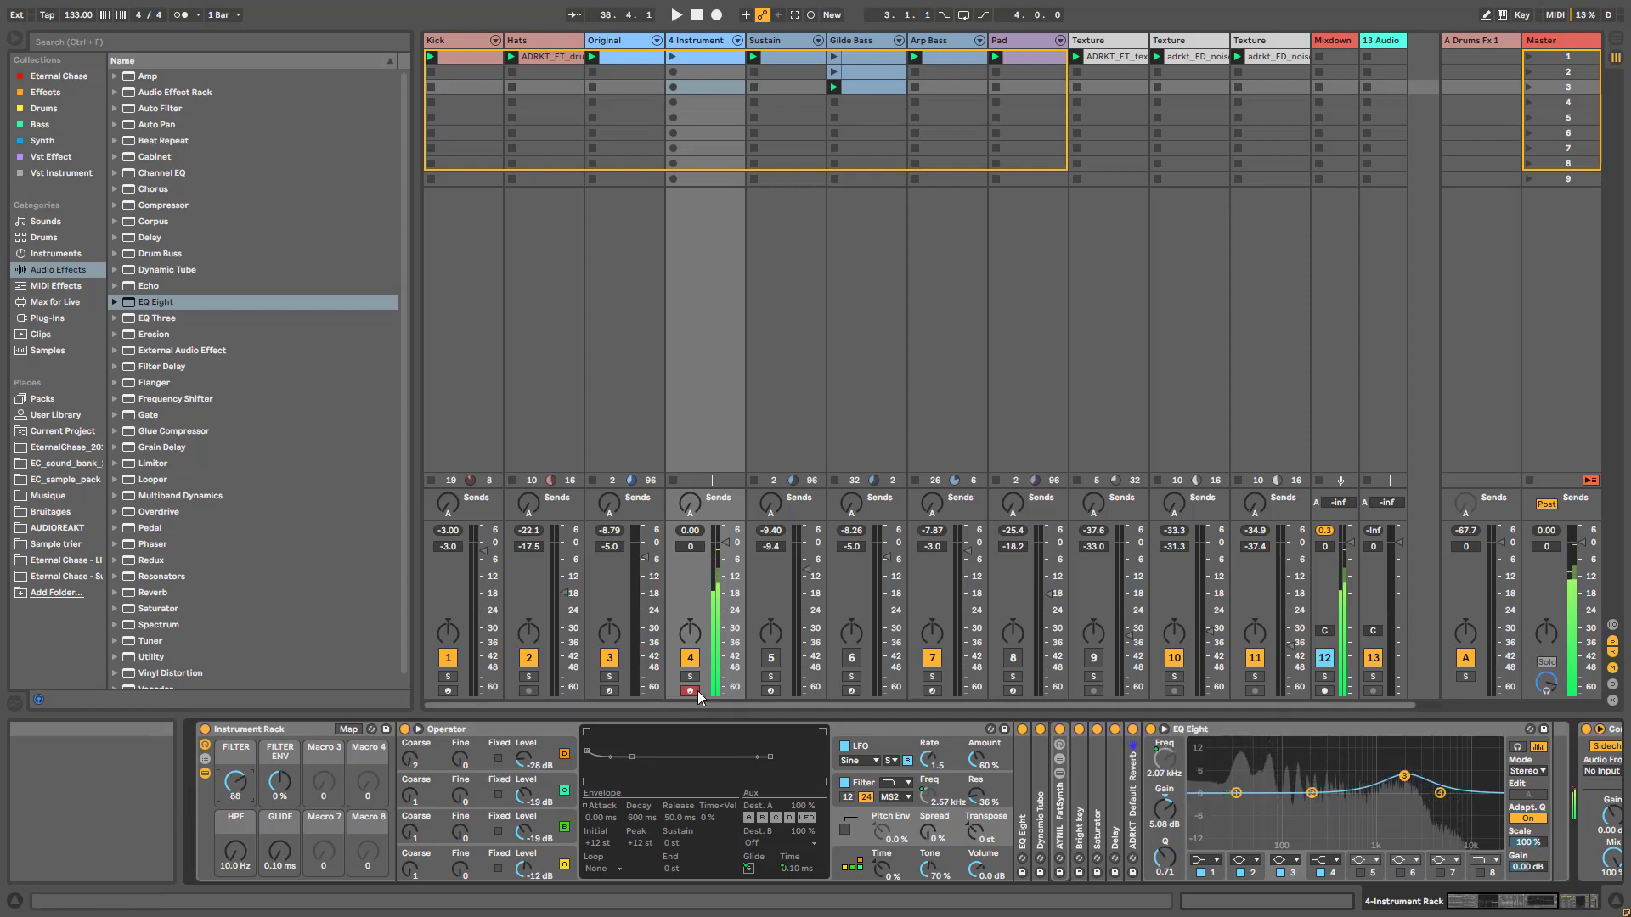
left_click(1152, 729)
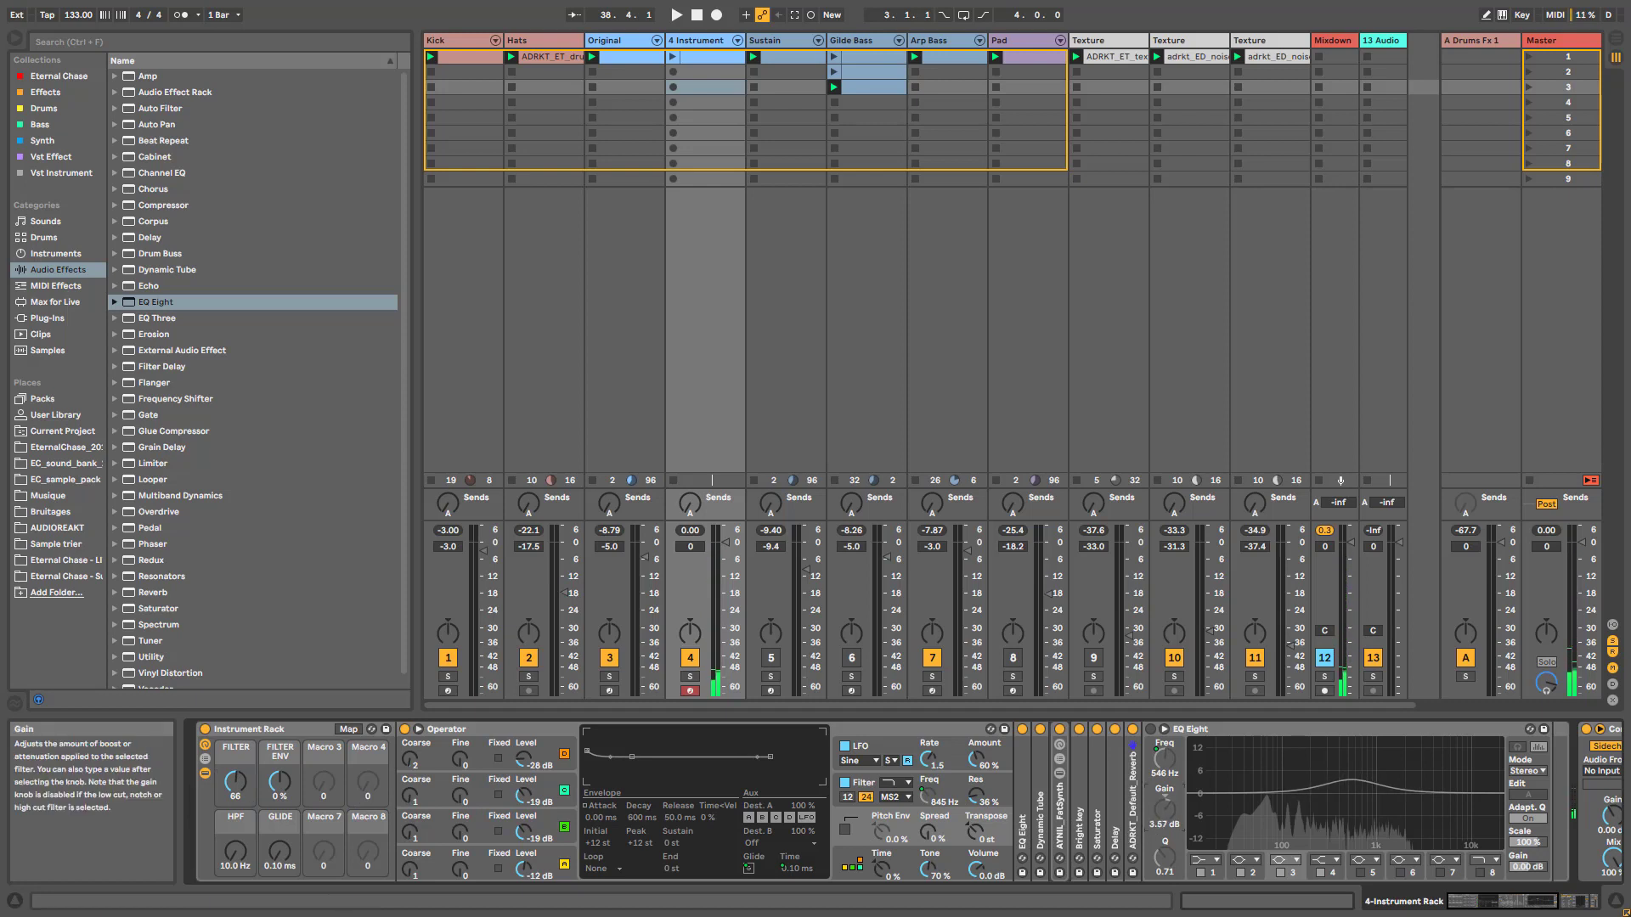
left_click(1151, 729)
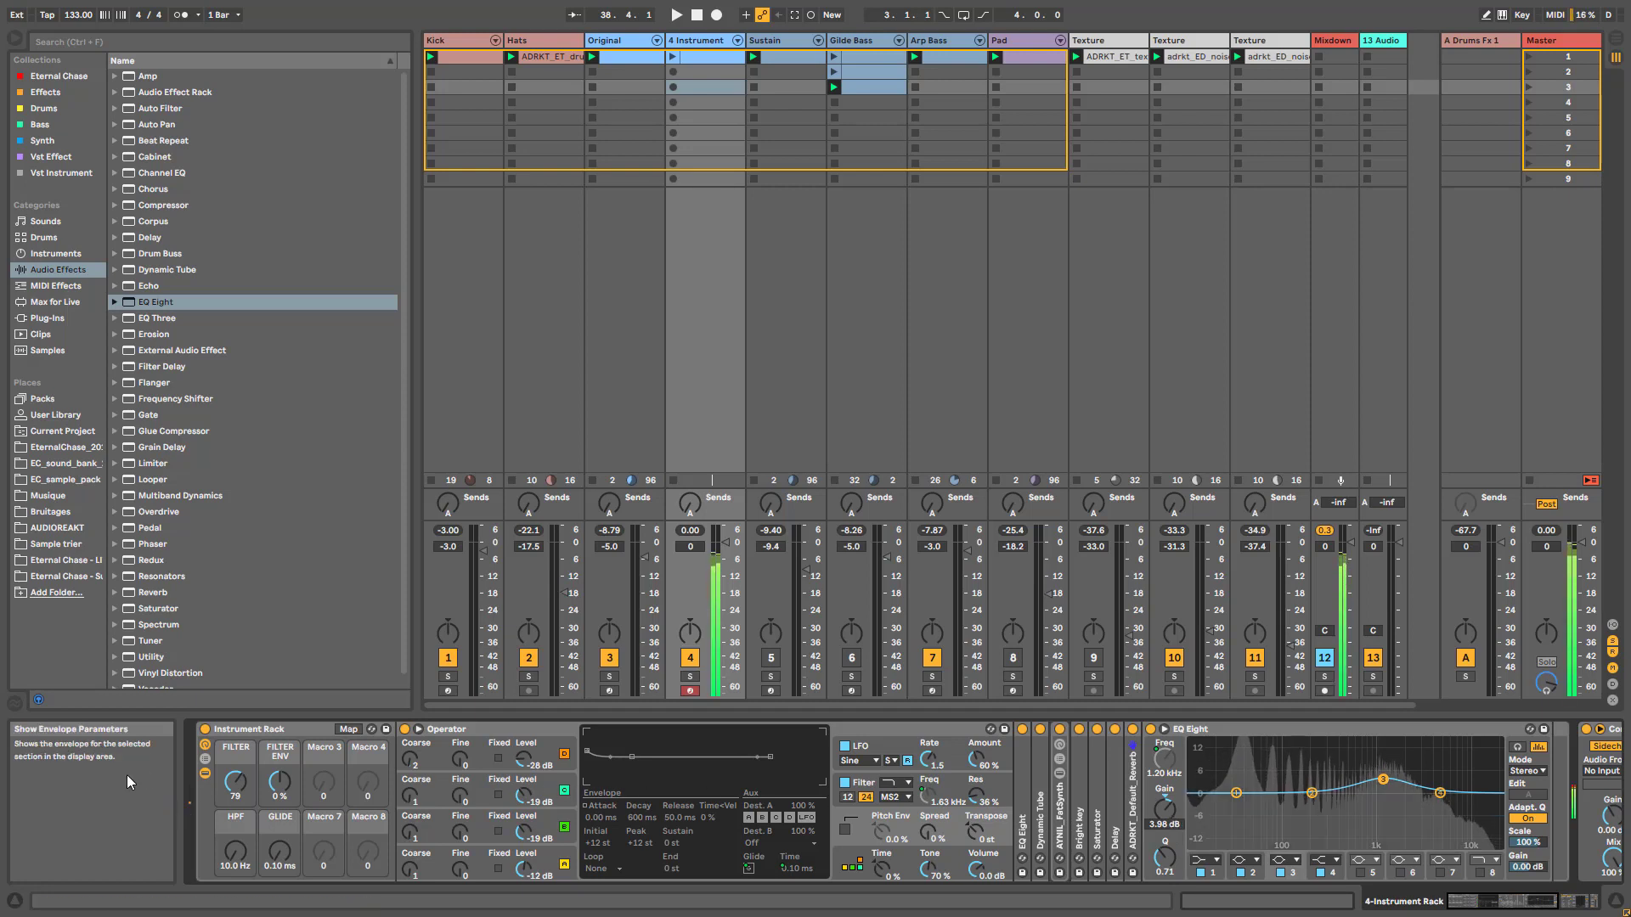
Step: Set Operator's LFO rate to 1/3 and its amount to 52 %, with the FILTER macro at 78
left_click_drag(228, 792, 235, 807)
left_click(975, 761)
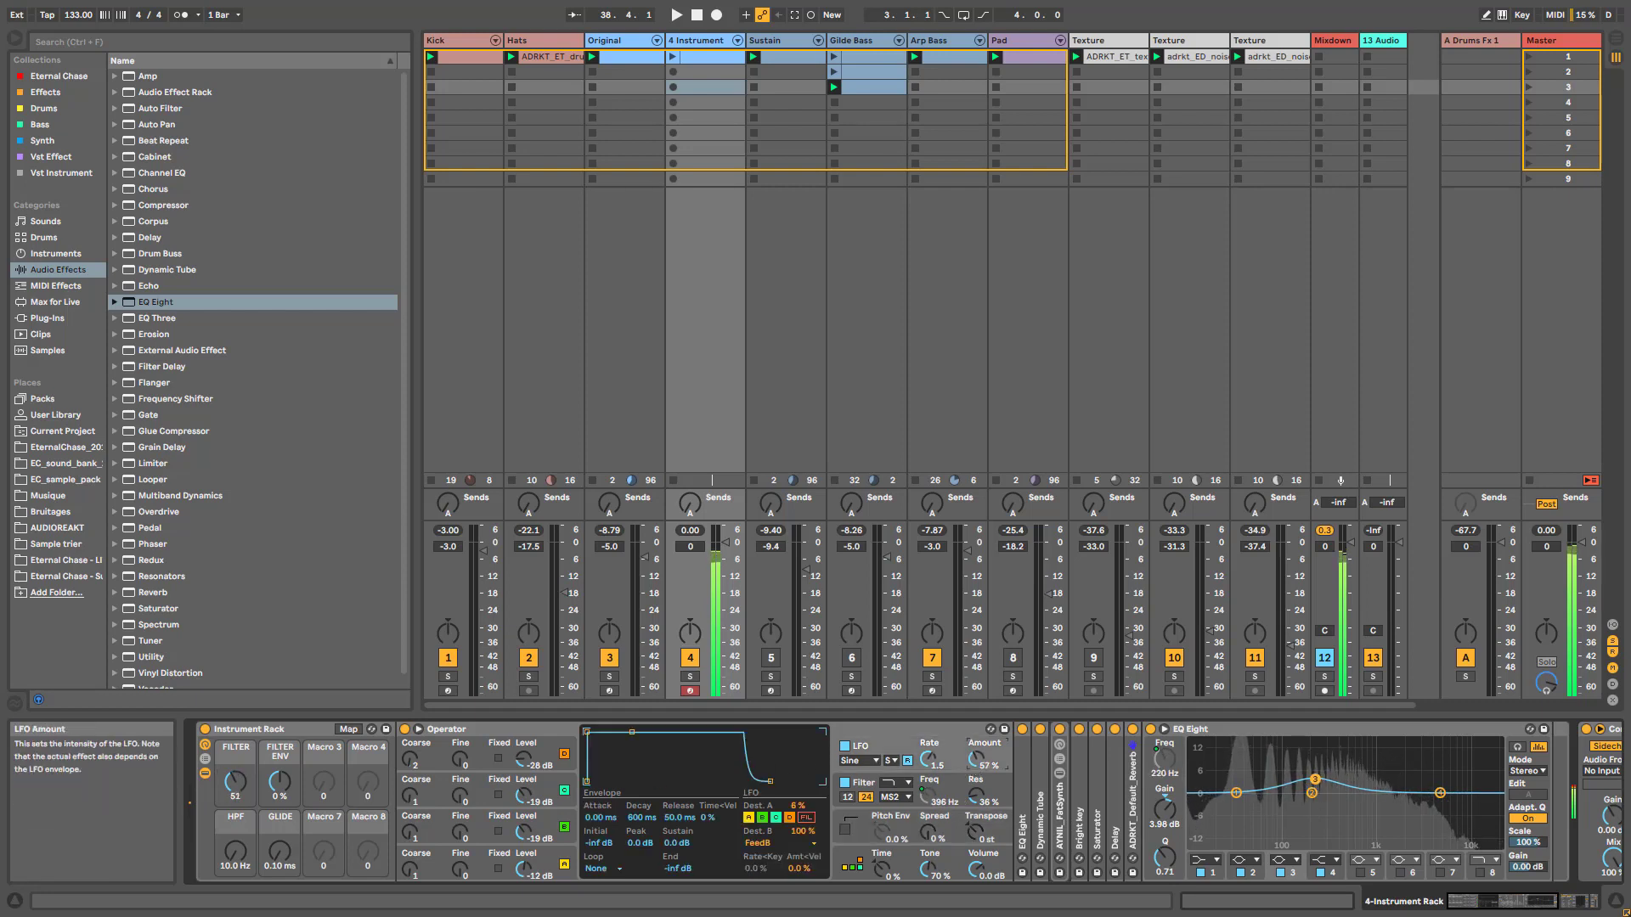
left_click(236, 783)
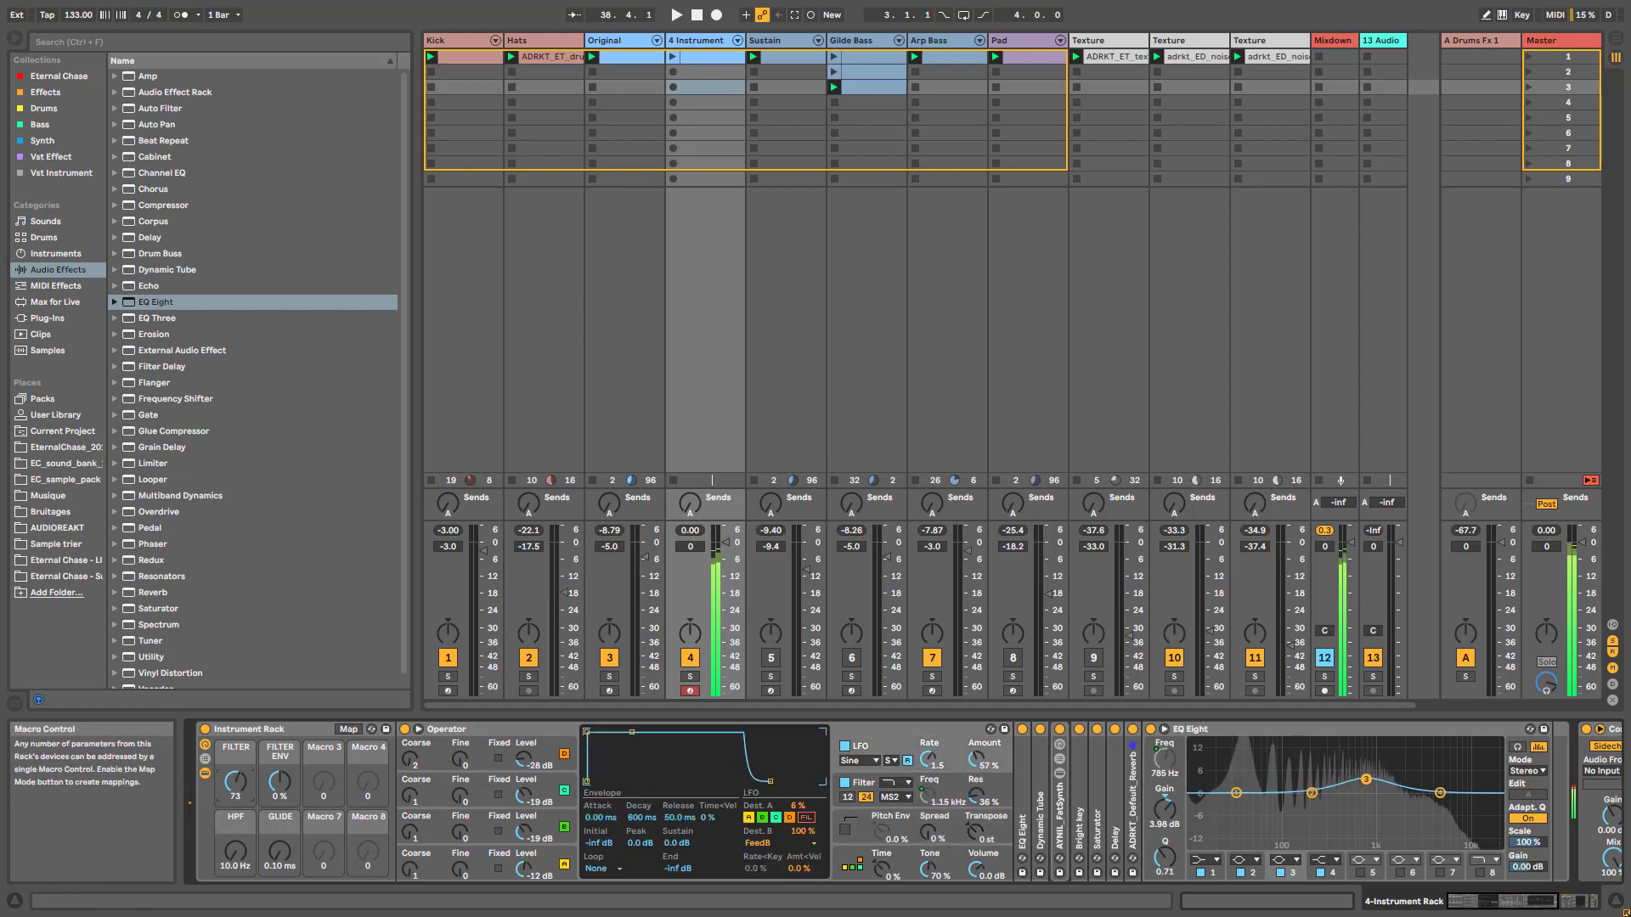
left_click_drag(235, 784, 236, 776)
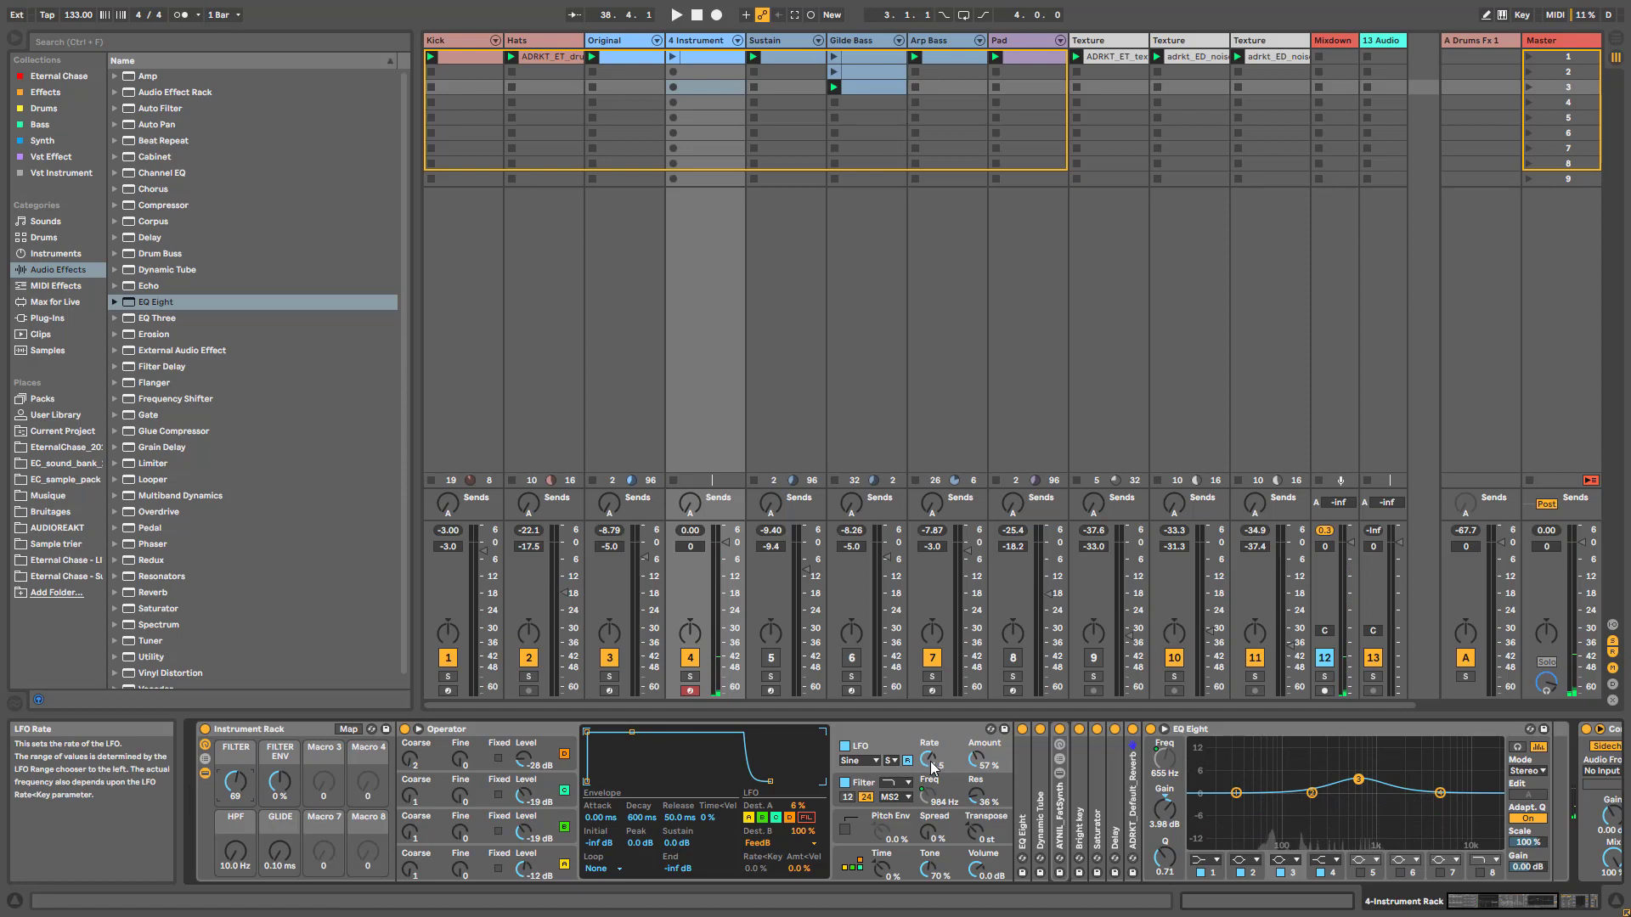
left_click_drag(932, 768, 931, 799)
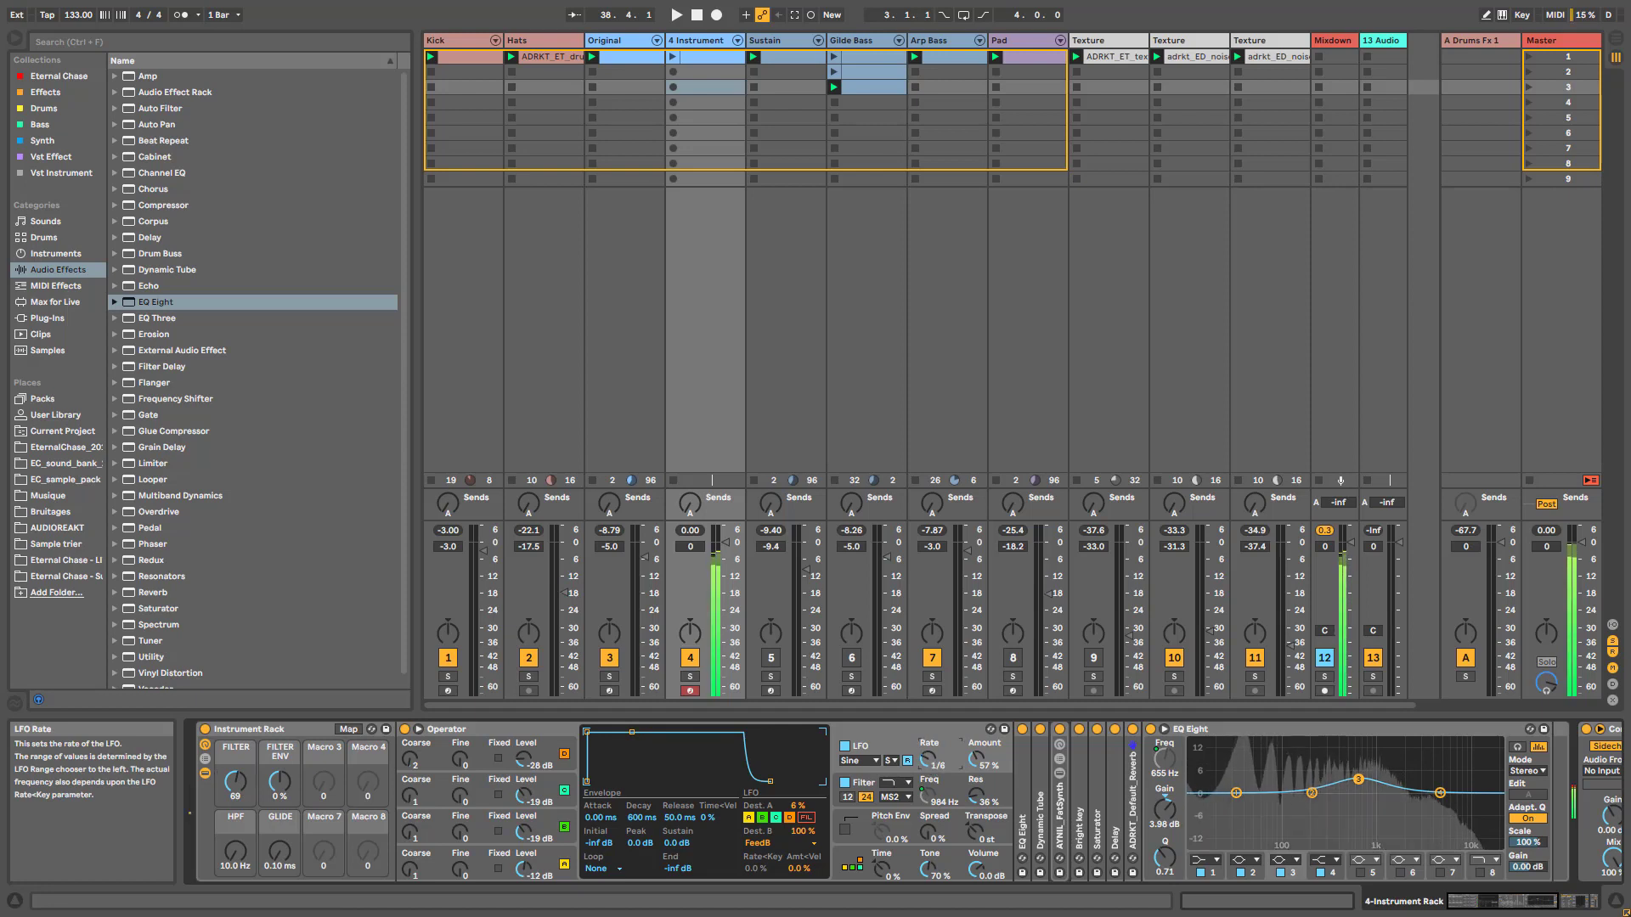
left_click_drag(977, 759, 977, 768)
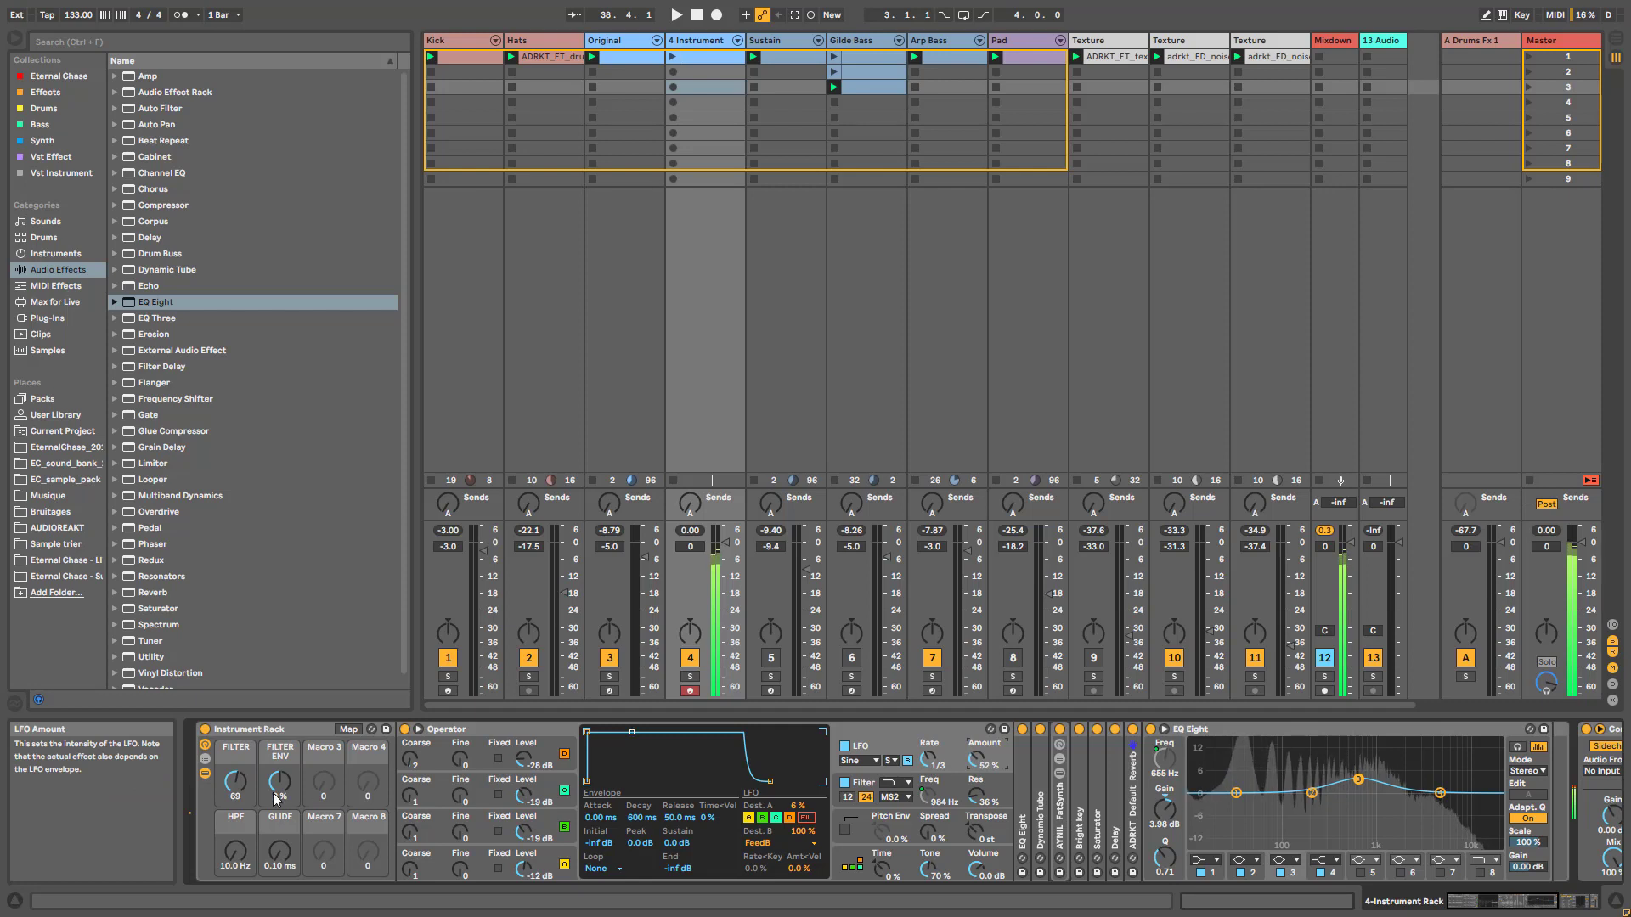
mouse_move(235, 783)
left_mouse_down()
mouse_move(236, 754)
mouse_move(235, 814)
mouse_move(235, 773)
left_mouse_up()
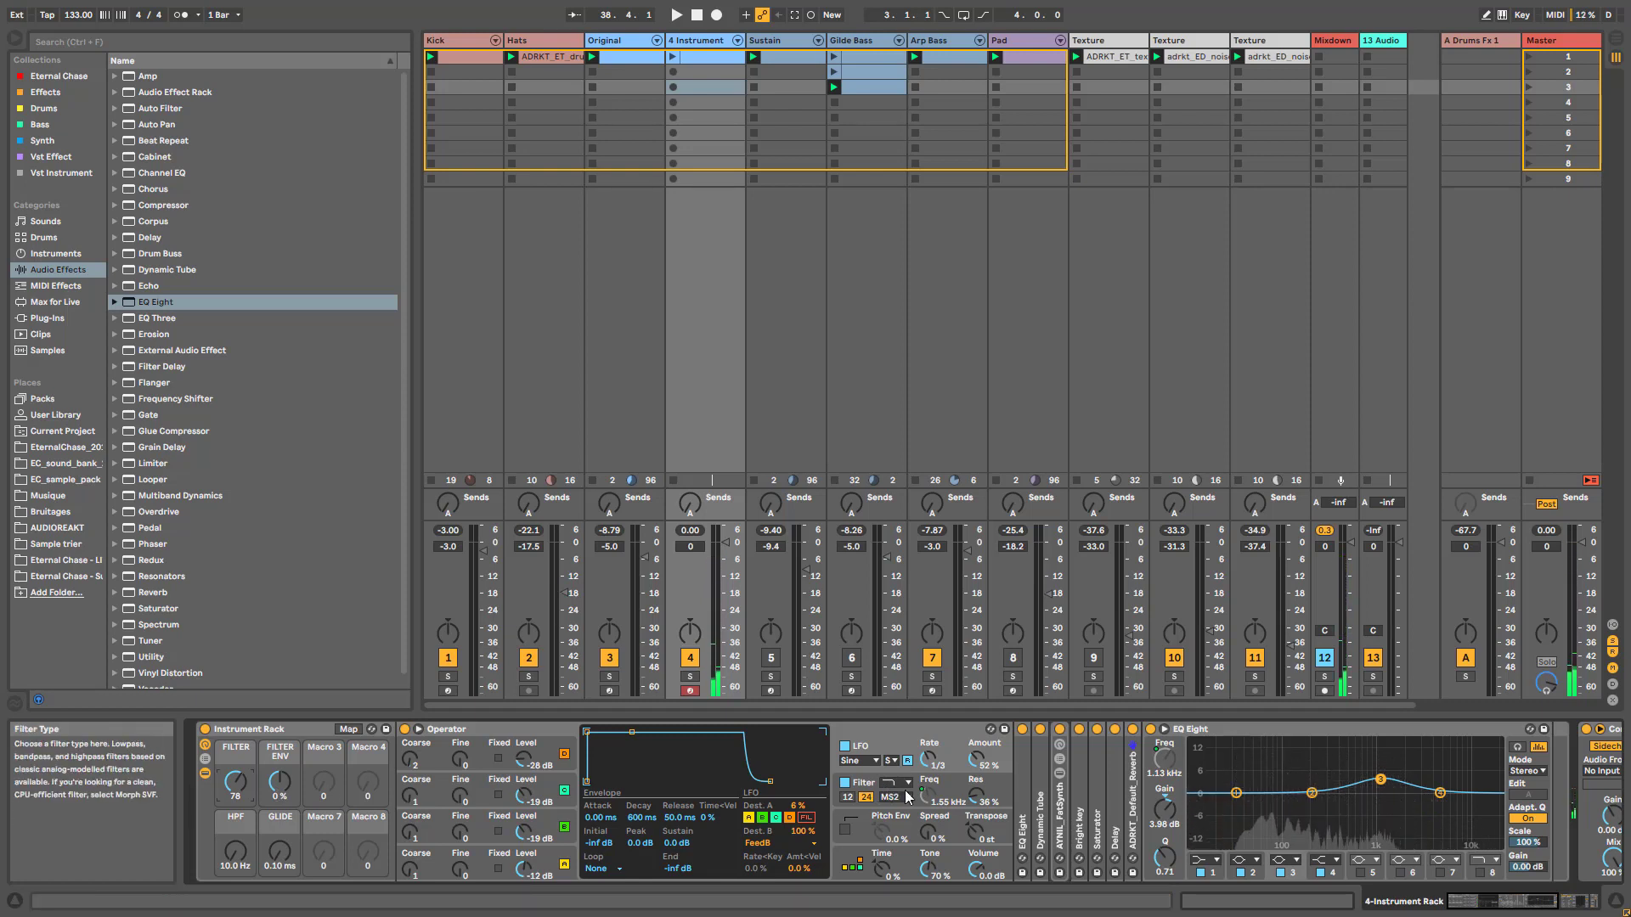
Step: Map the dry/wet controls of both the Delay and the Reverb to Macro 8
double_click(1116, 828)
right_click(1391, 860)
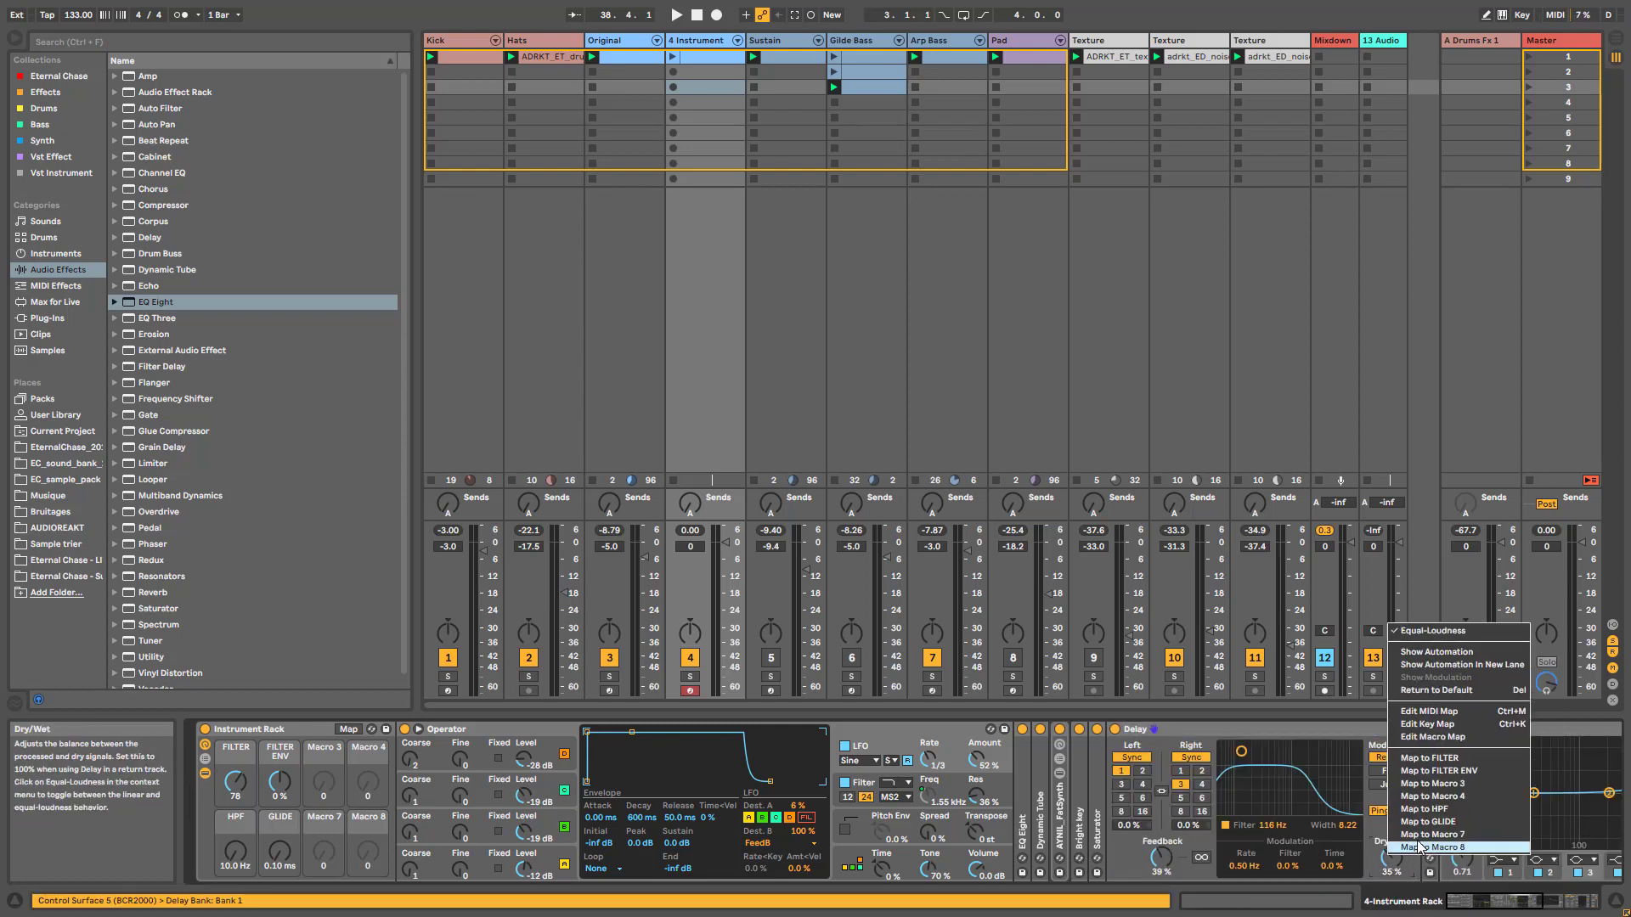
left_click(1427, 847)
scroll(1112, 819, "right", 5)
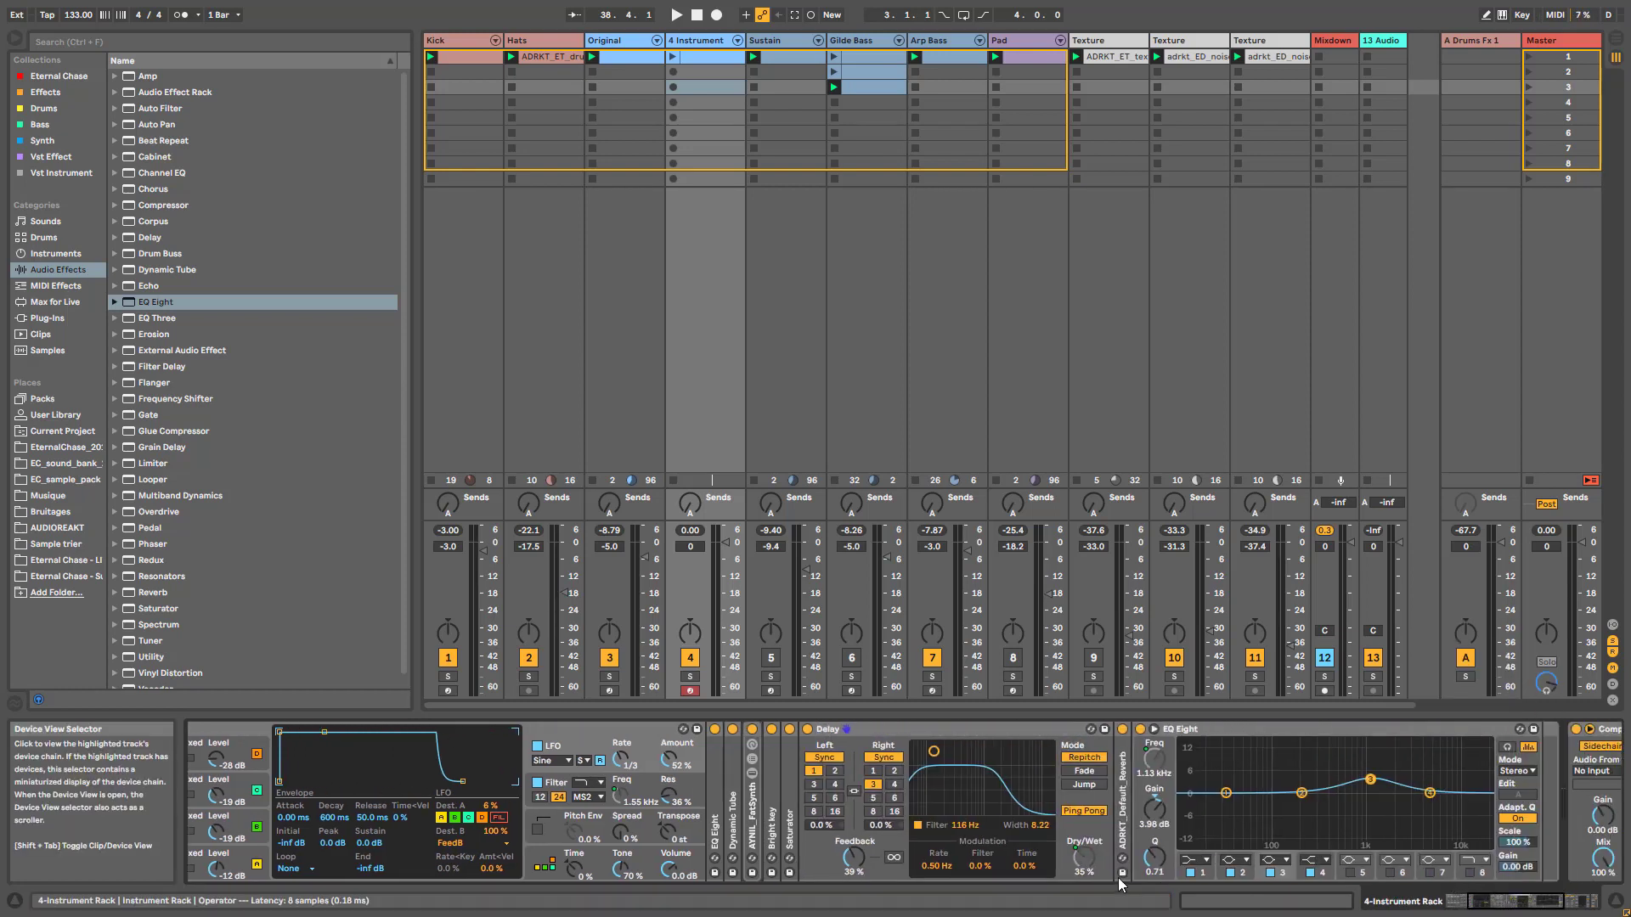
double_click(1118, 817)
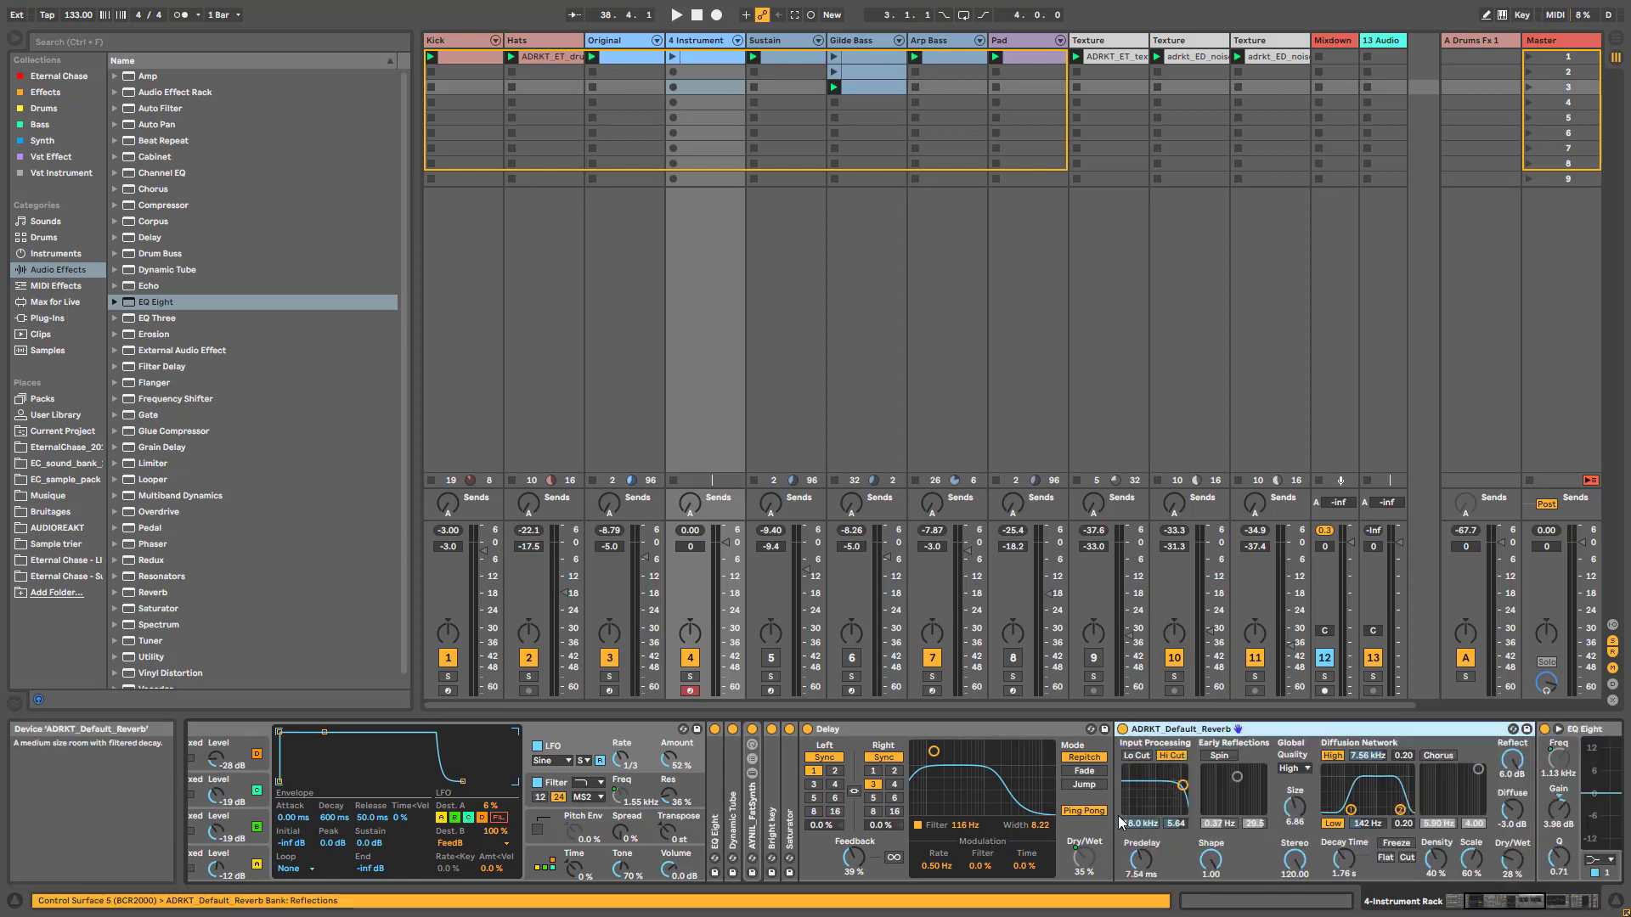
right_click(1502, 861)
left_click(1502, 858)
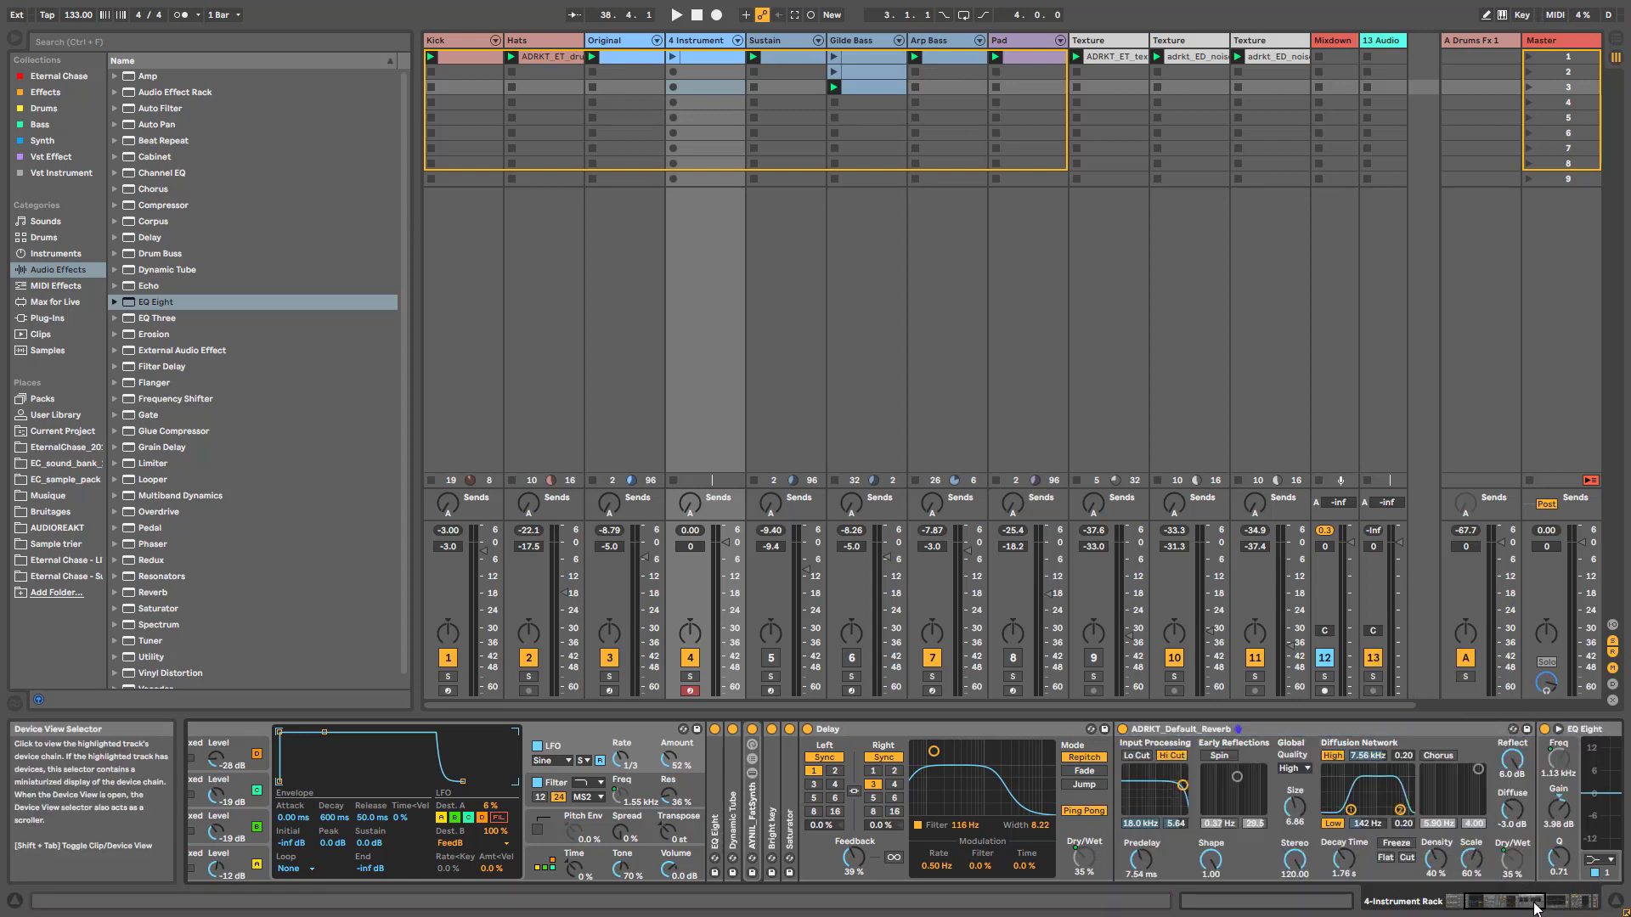
Step: Rename the rack's Dry/Wet macro as FX
scroll(1155, 886, "left", 5)
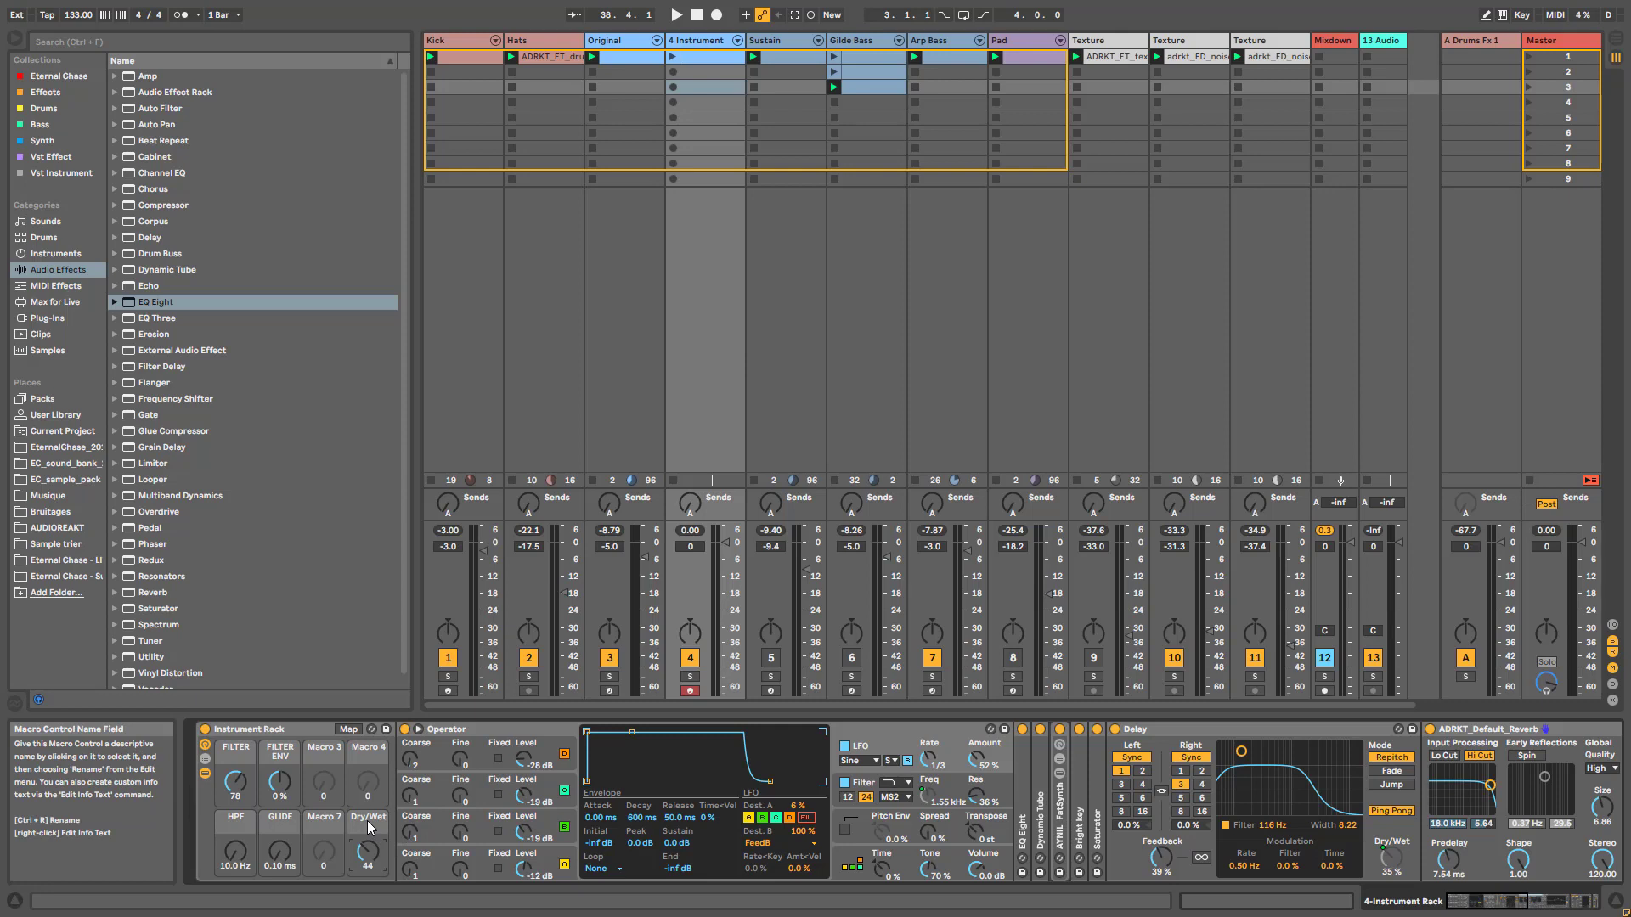
key("Caps_Lock")
key("Return")
key("Caps_Lock")
Step: Map Operator's LFO rate to Macro 3 and its LFO amount to Macro 4
right_click(929, 760)
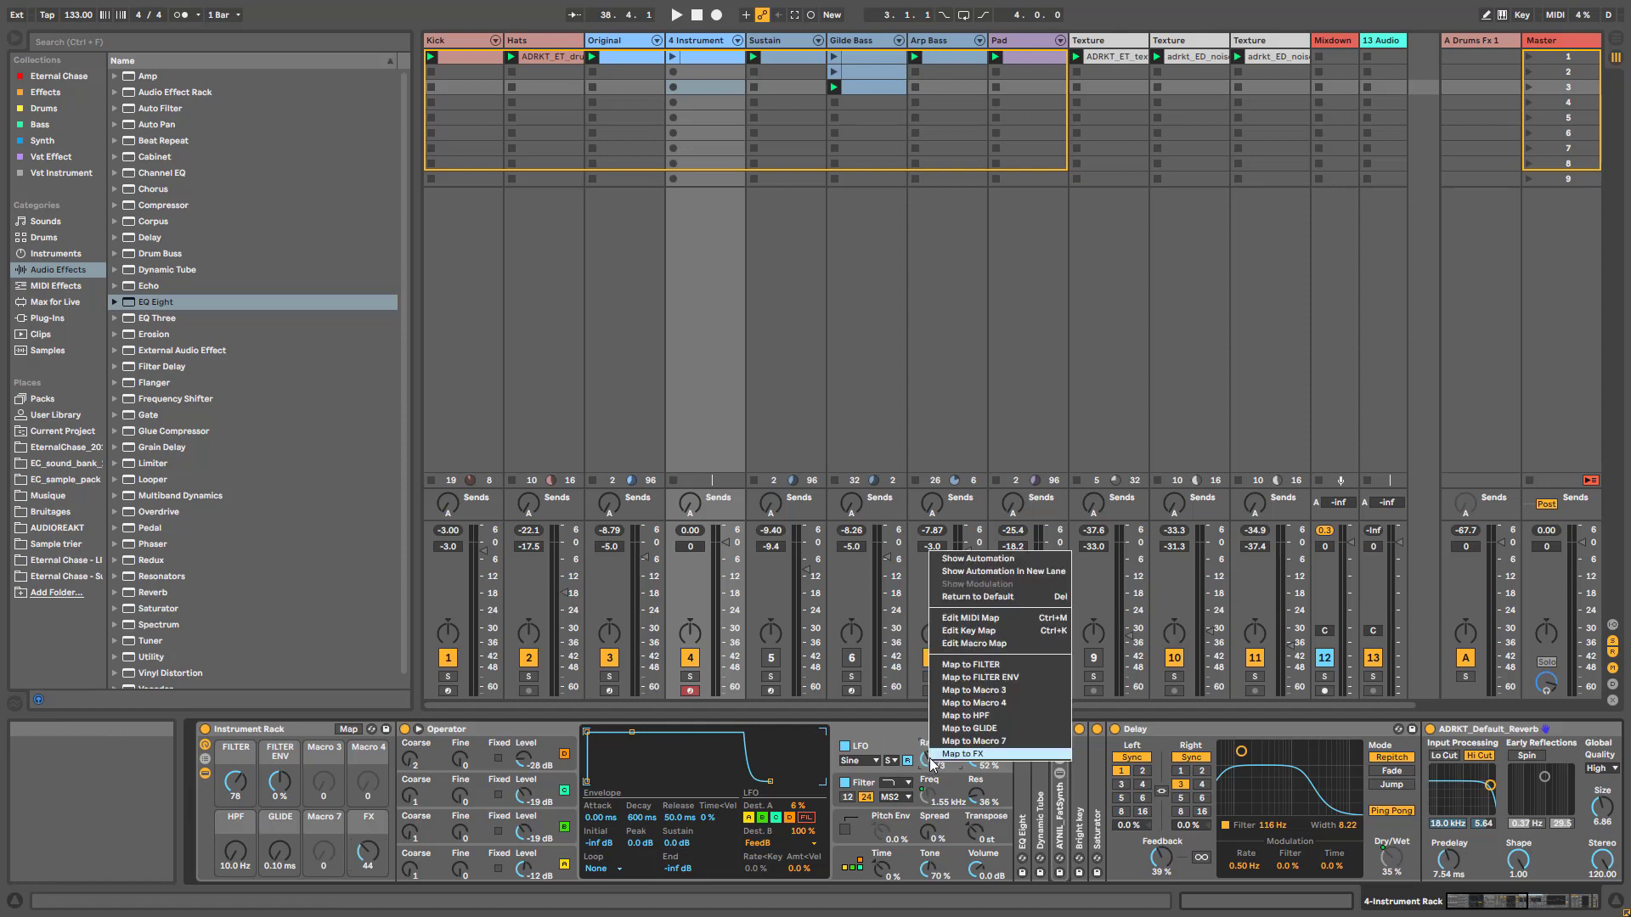
left_click(968, 690)
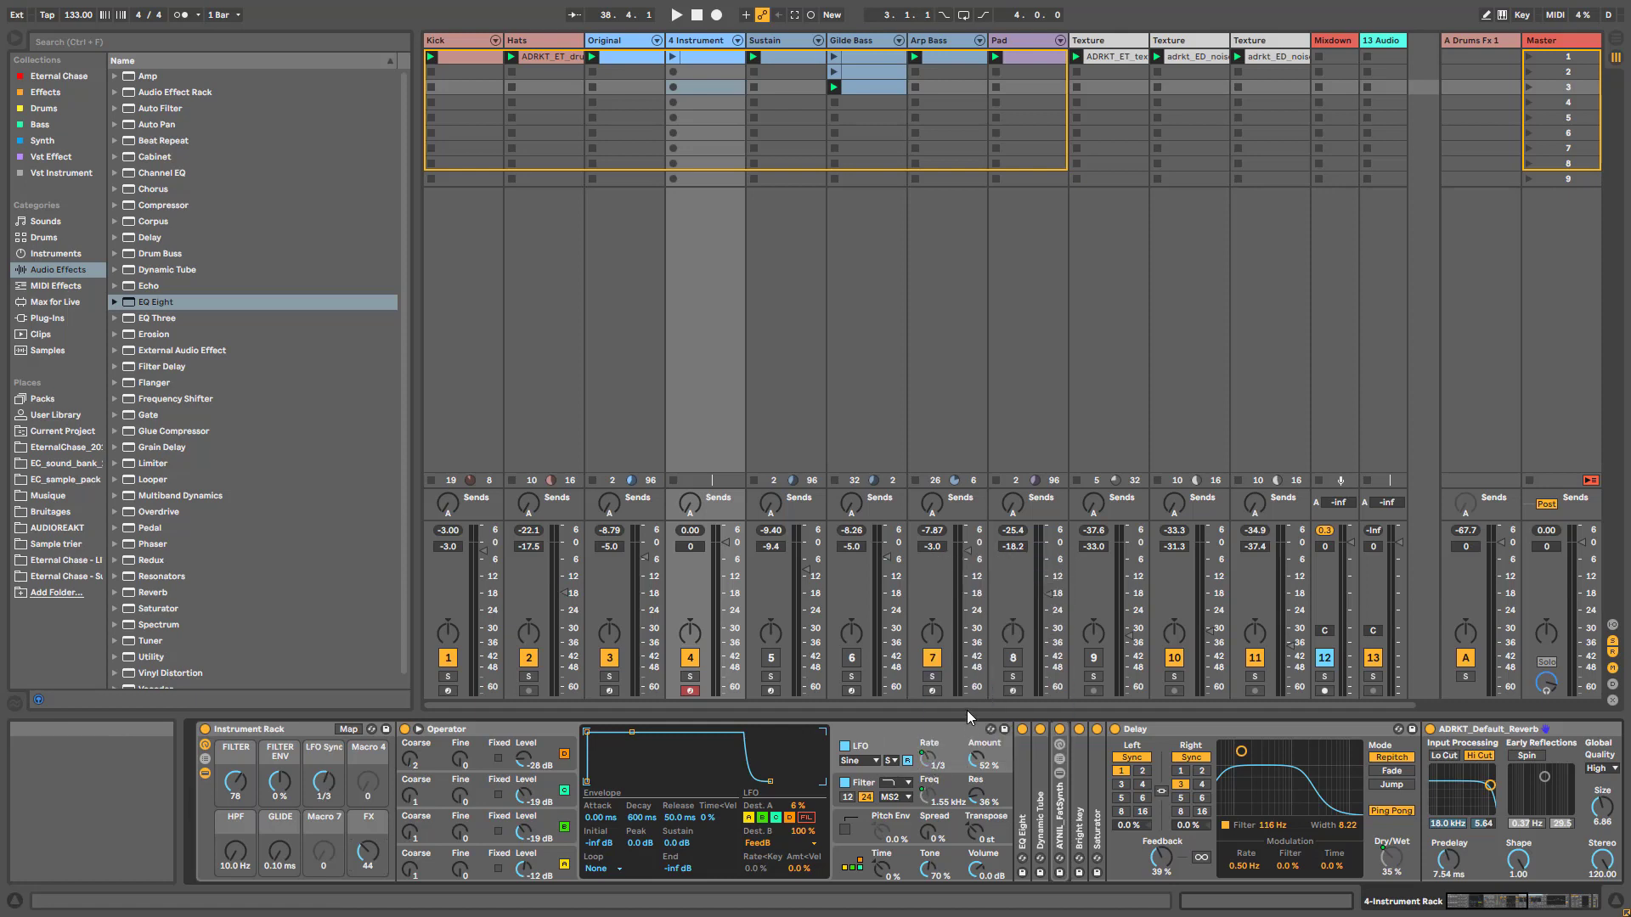
right_click(972, 761)
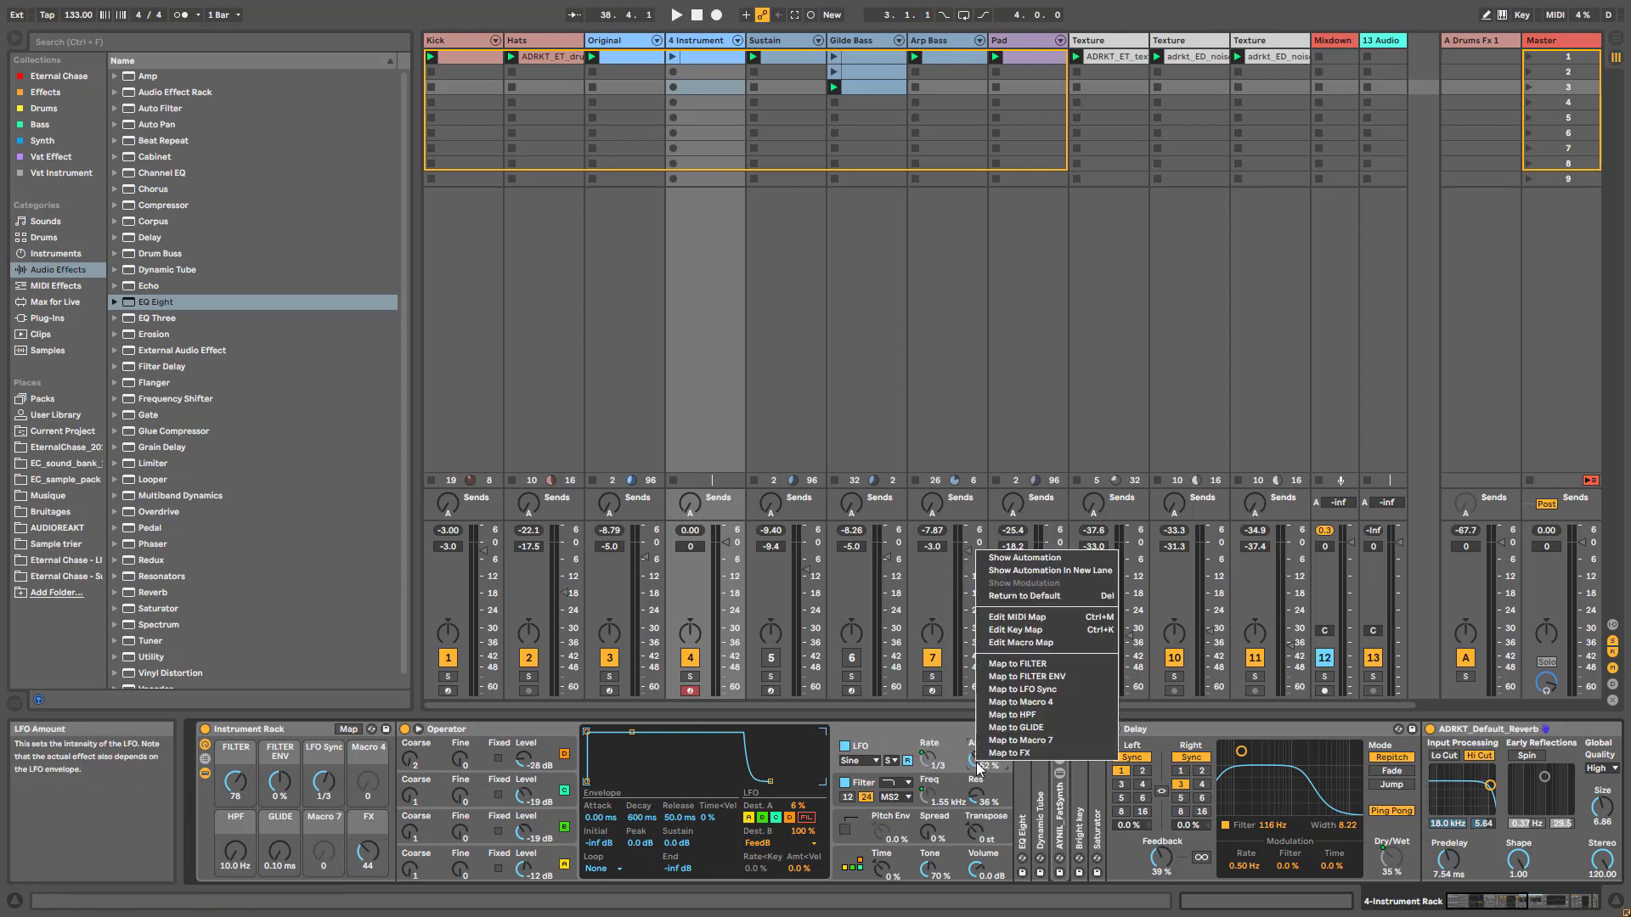
left_click(1011, 704)
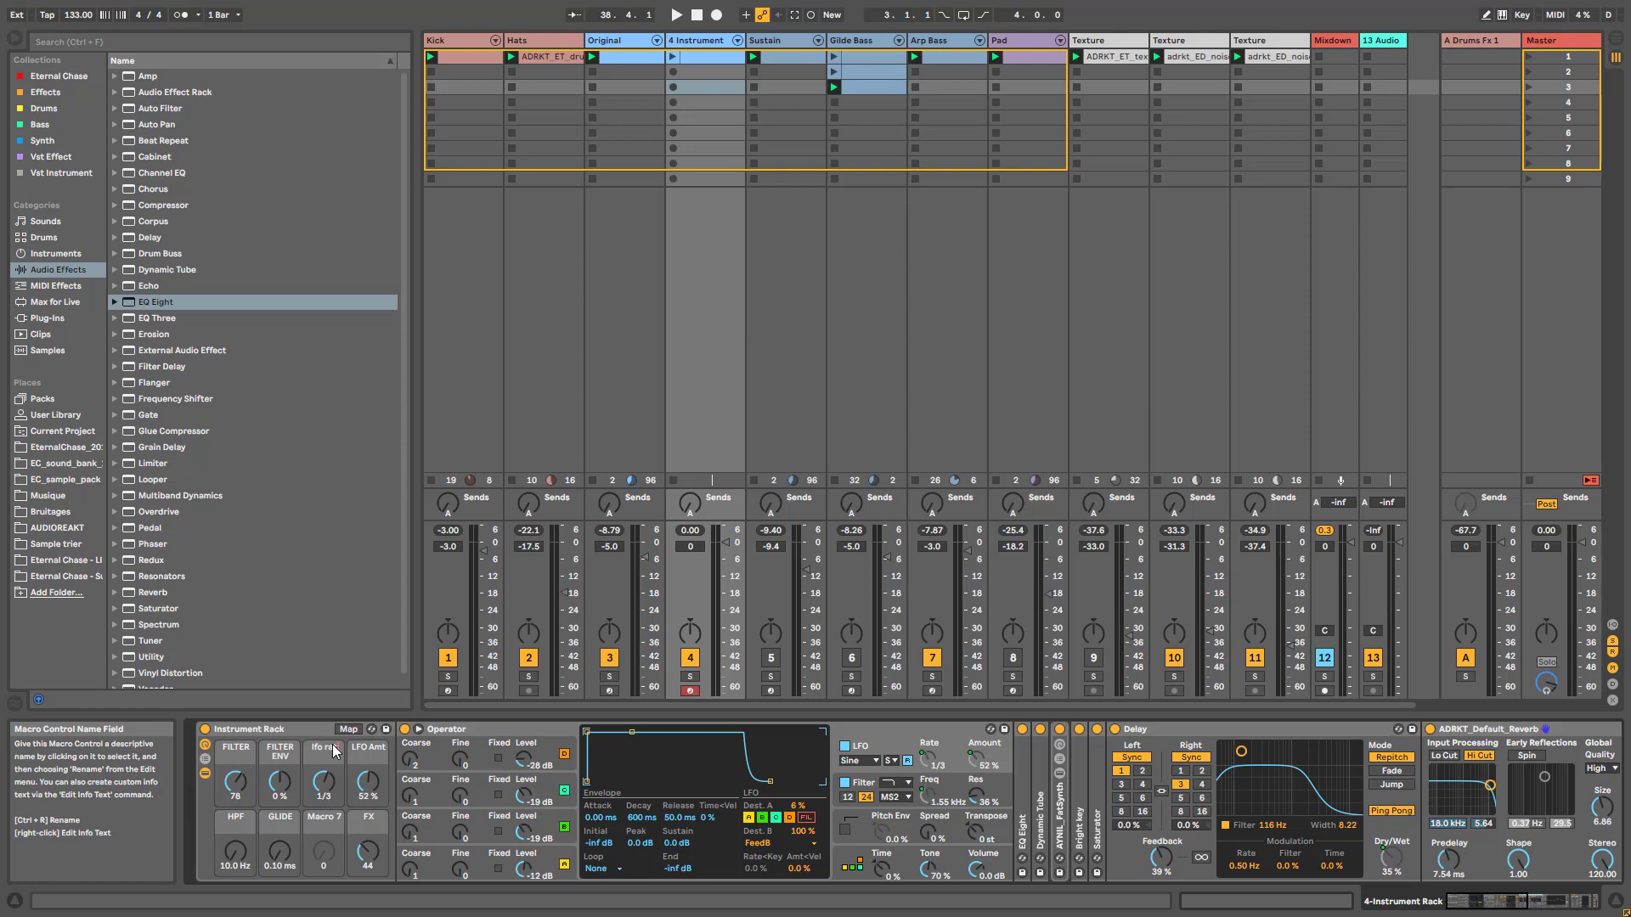
Step: Rename the two LFO macros as LFO RATE and LFO AMNT
key("Caps_Lock")
type("O RATE")
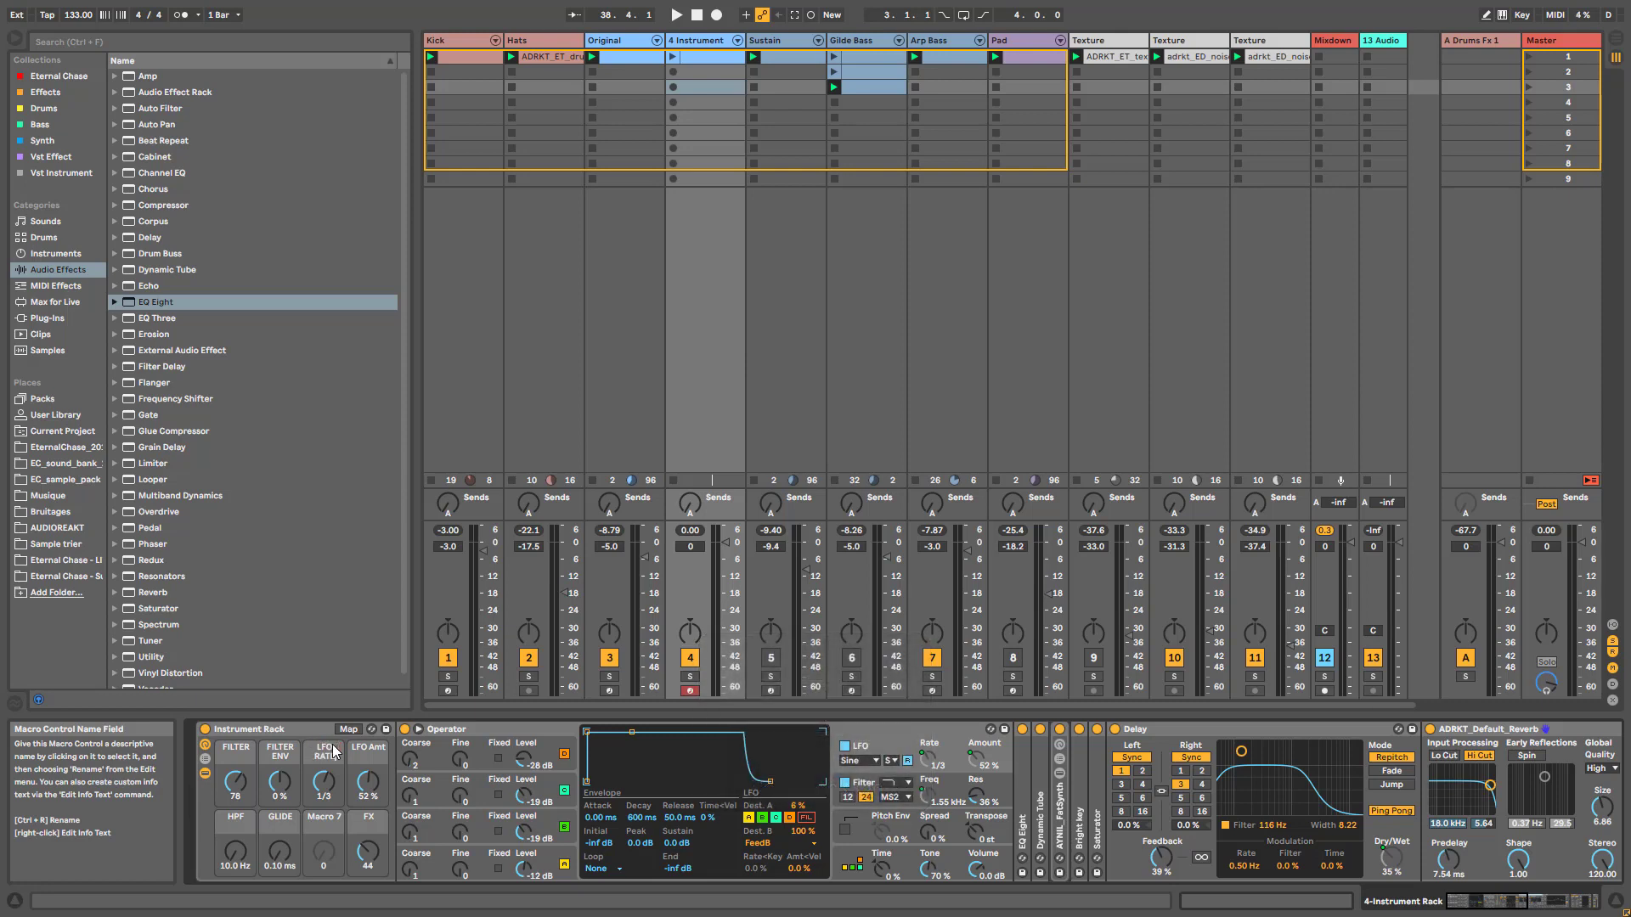
key("Return")
left_click(361, 754)
type("LFO AMNT")
key("Return")
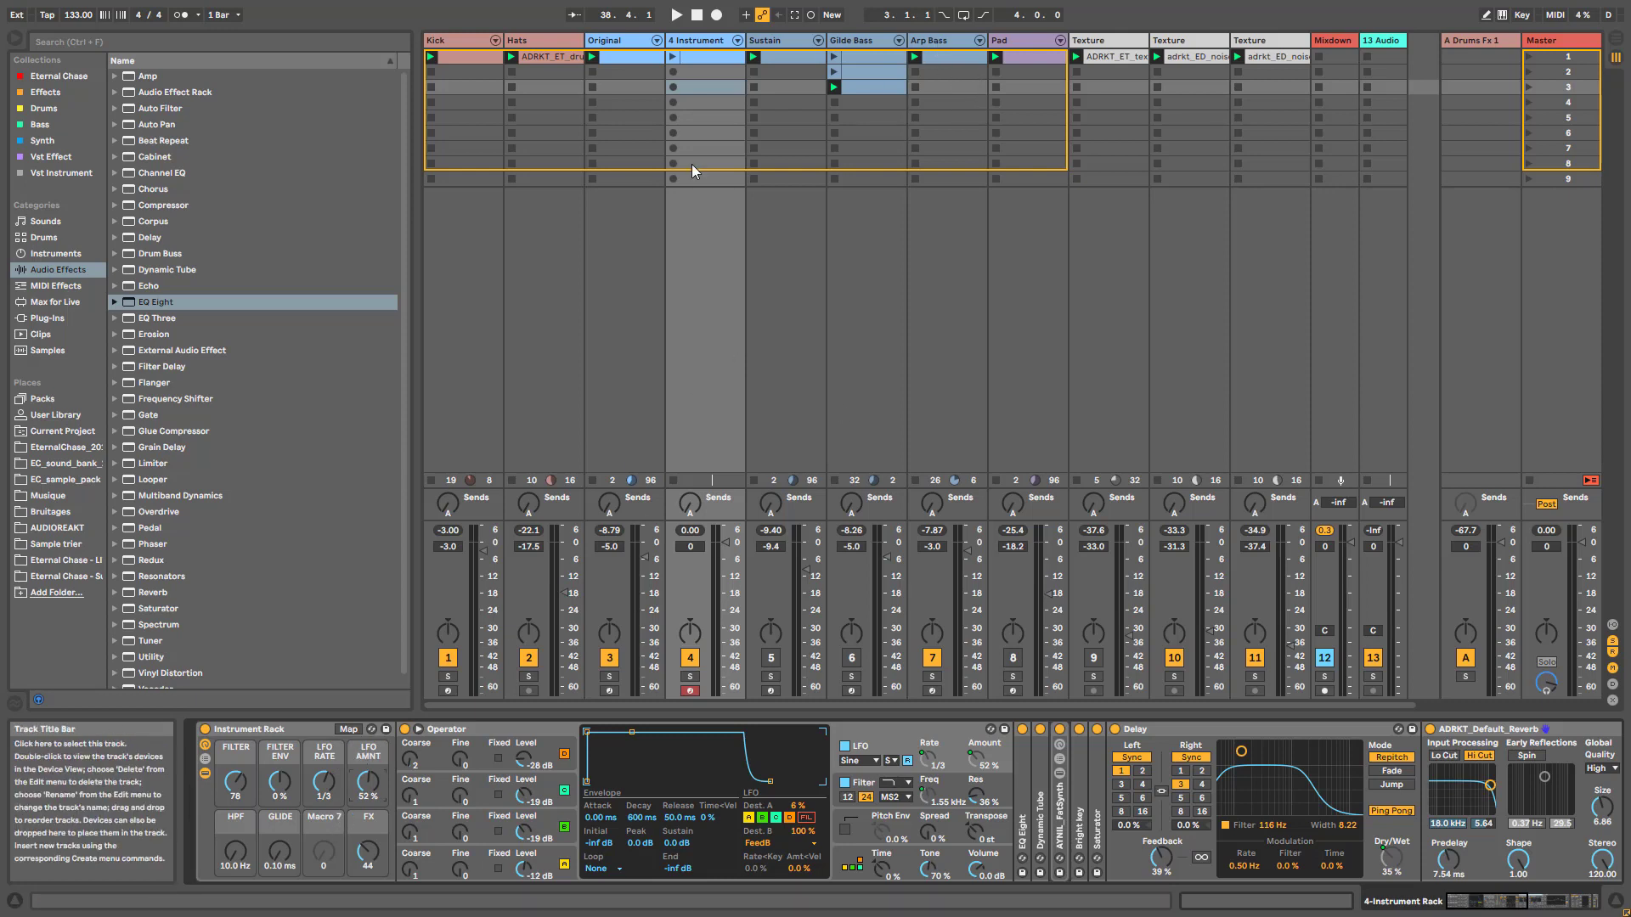
Step: Add an Arpeggiator before Operator inside the Instrument Rack and lower the FILTER macro to 30
left_click(73, 286)
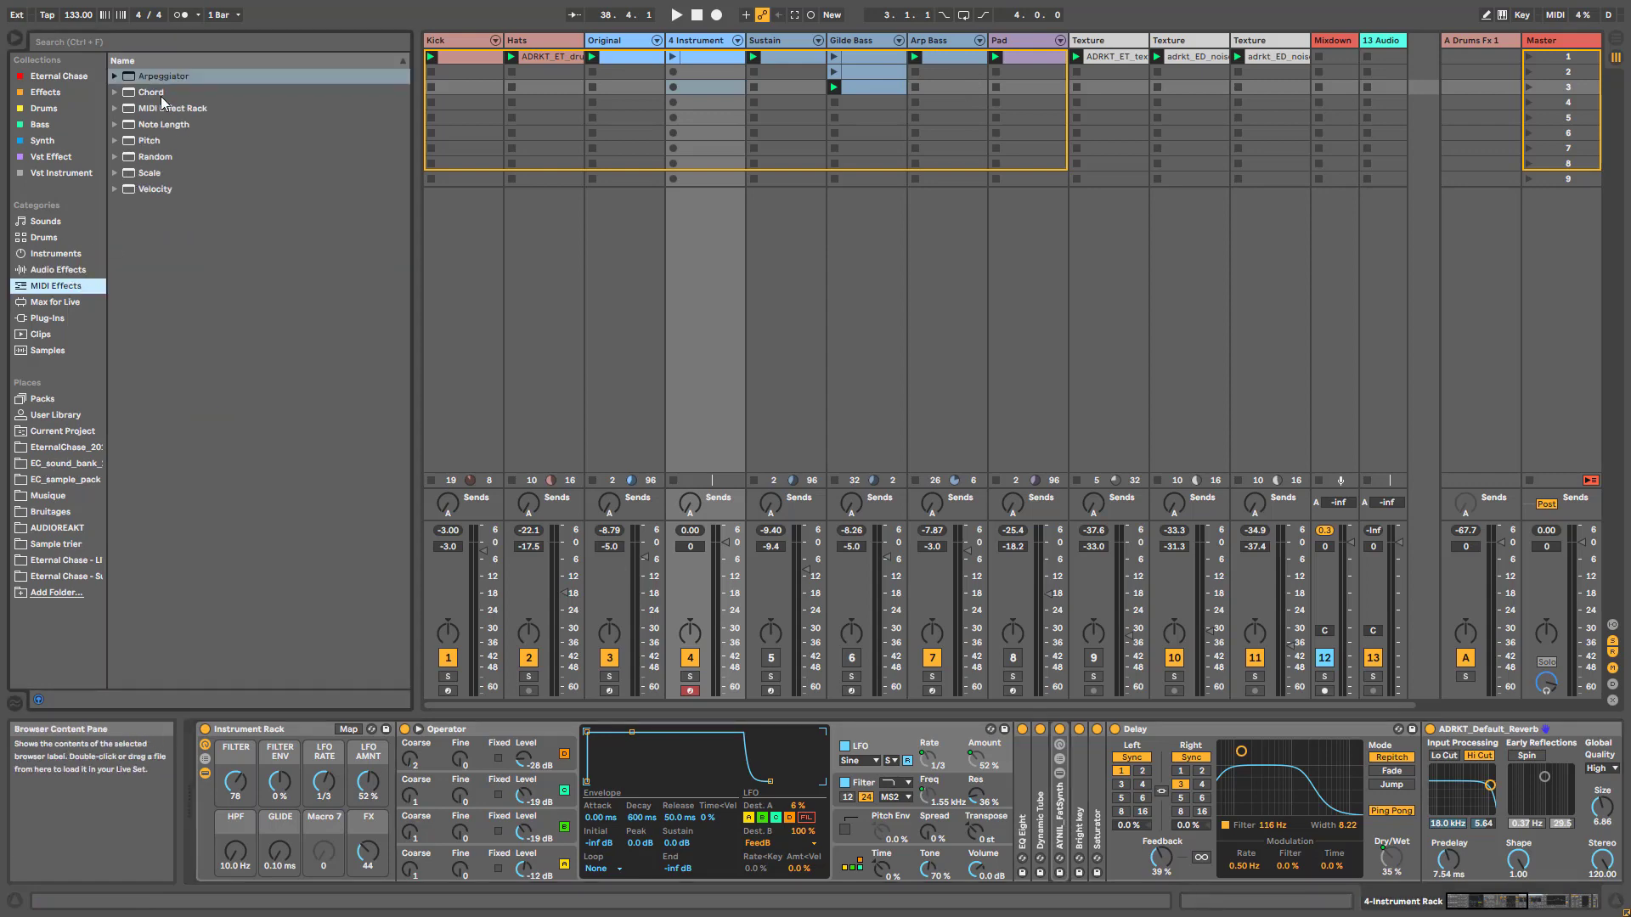
left_click_drag(164, 77, 417, 794)
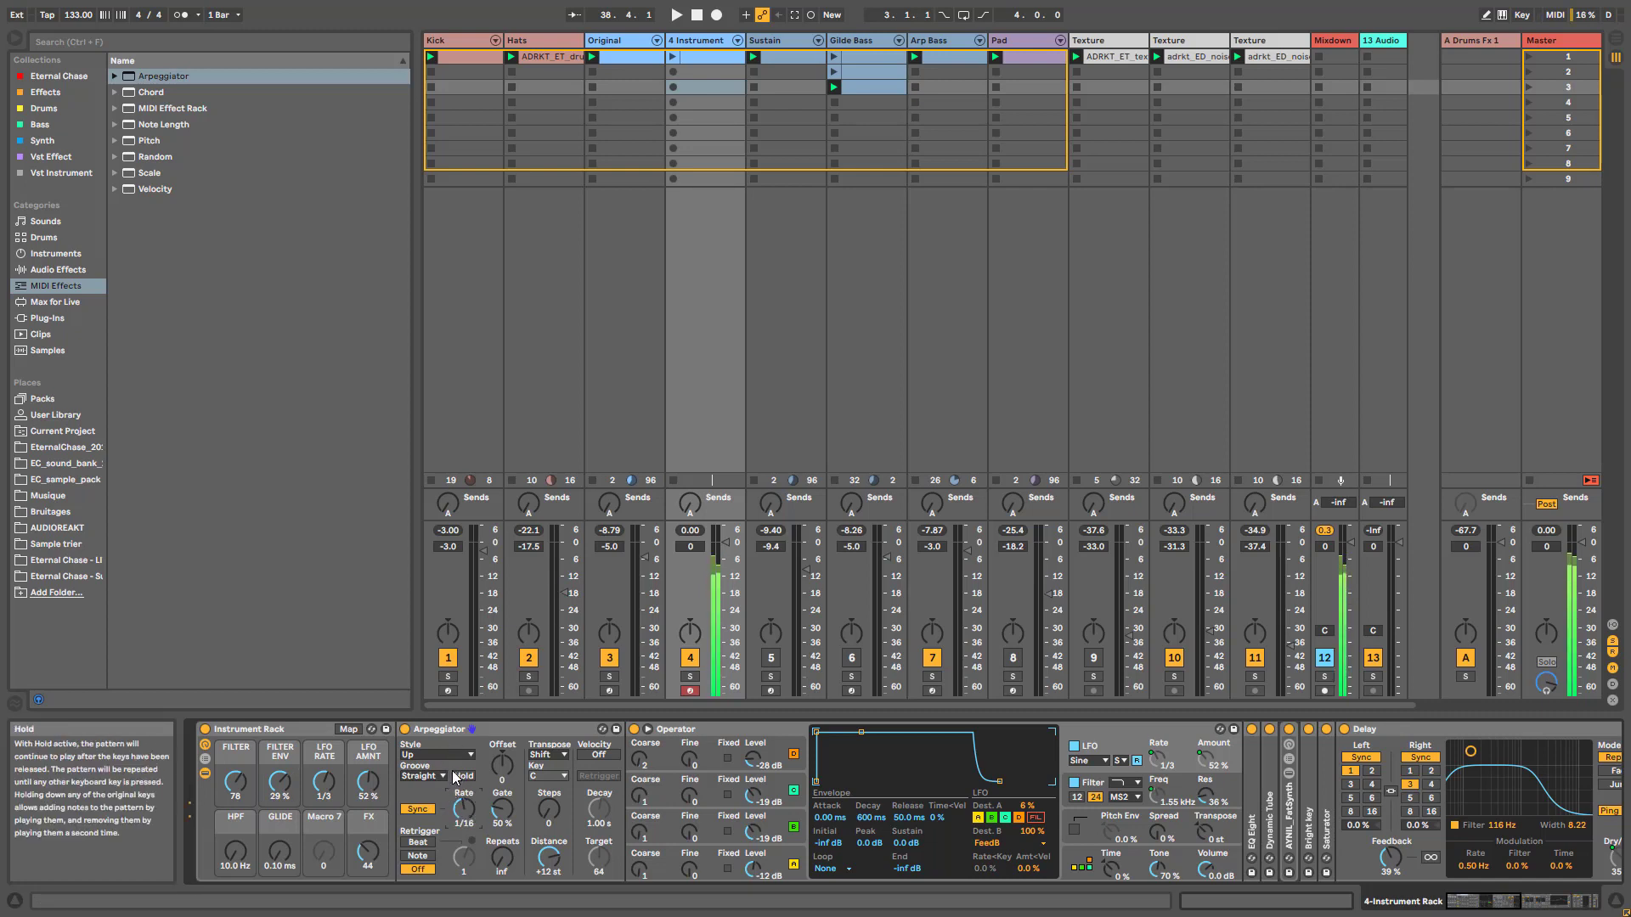
left_click_drag(249, 792, 248, 839)
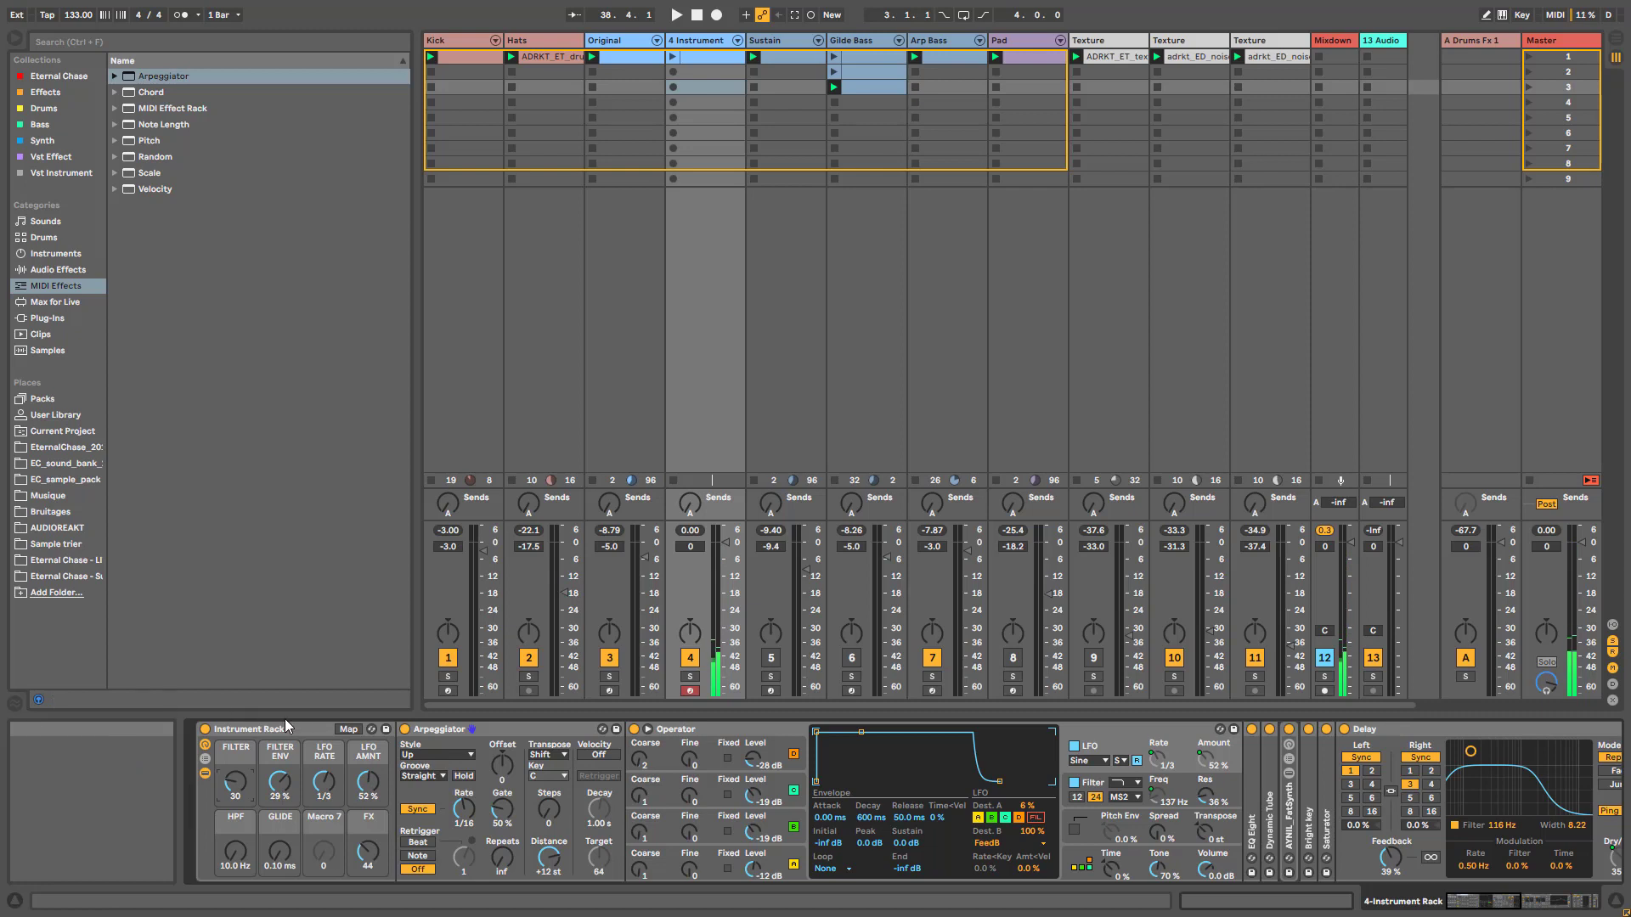
Step: Map both the Arpeggiator's style and its device on/off switch to Macro 7
right_click(421, 754)
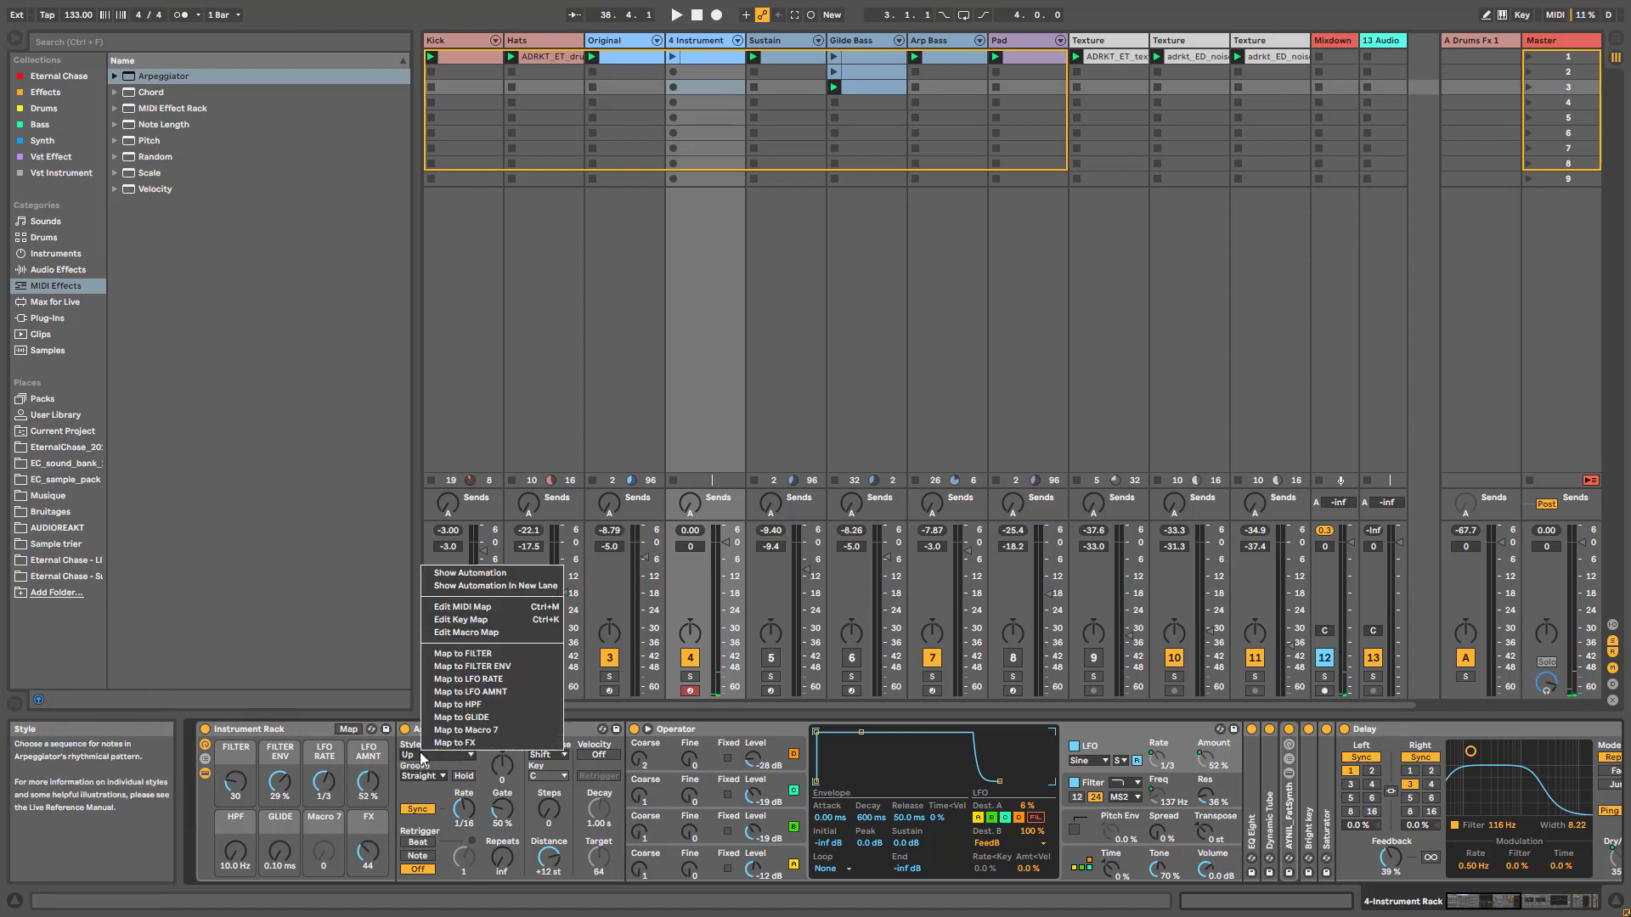
left_click(474, 730)
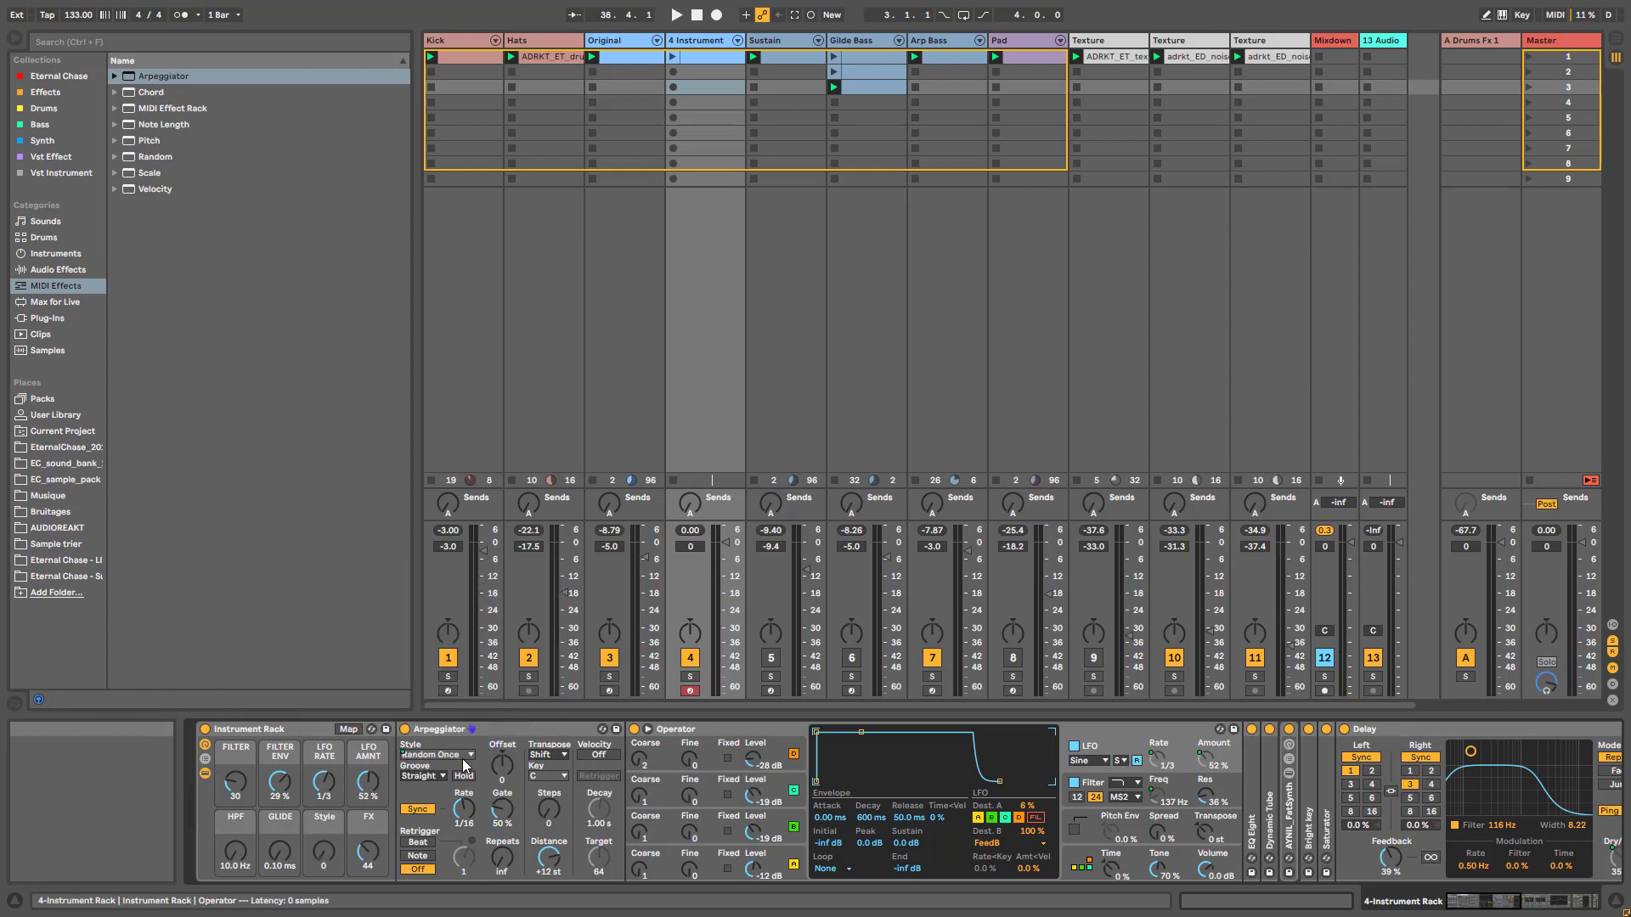
right_click(406, 728)
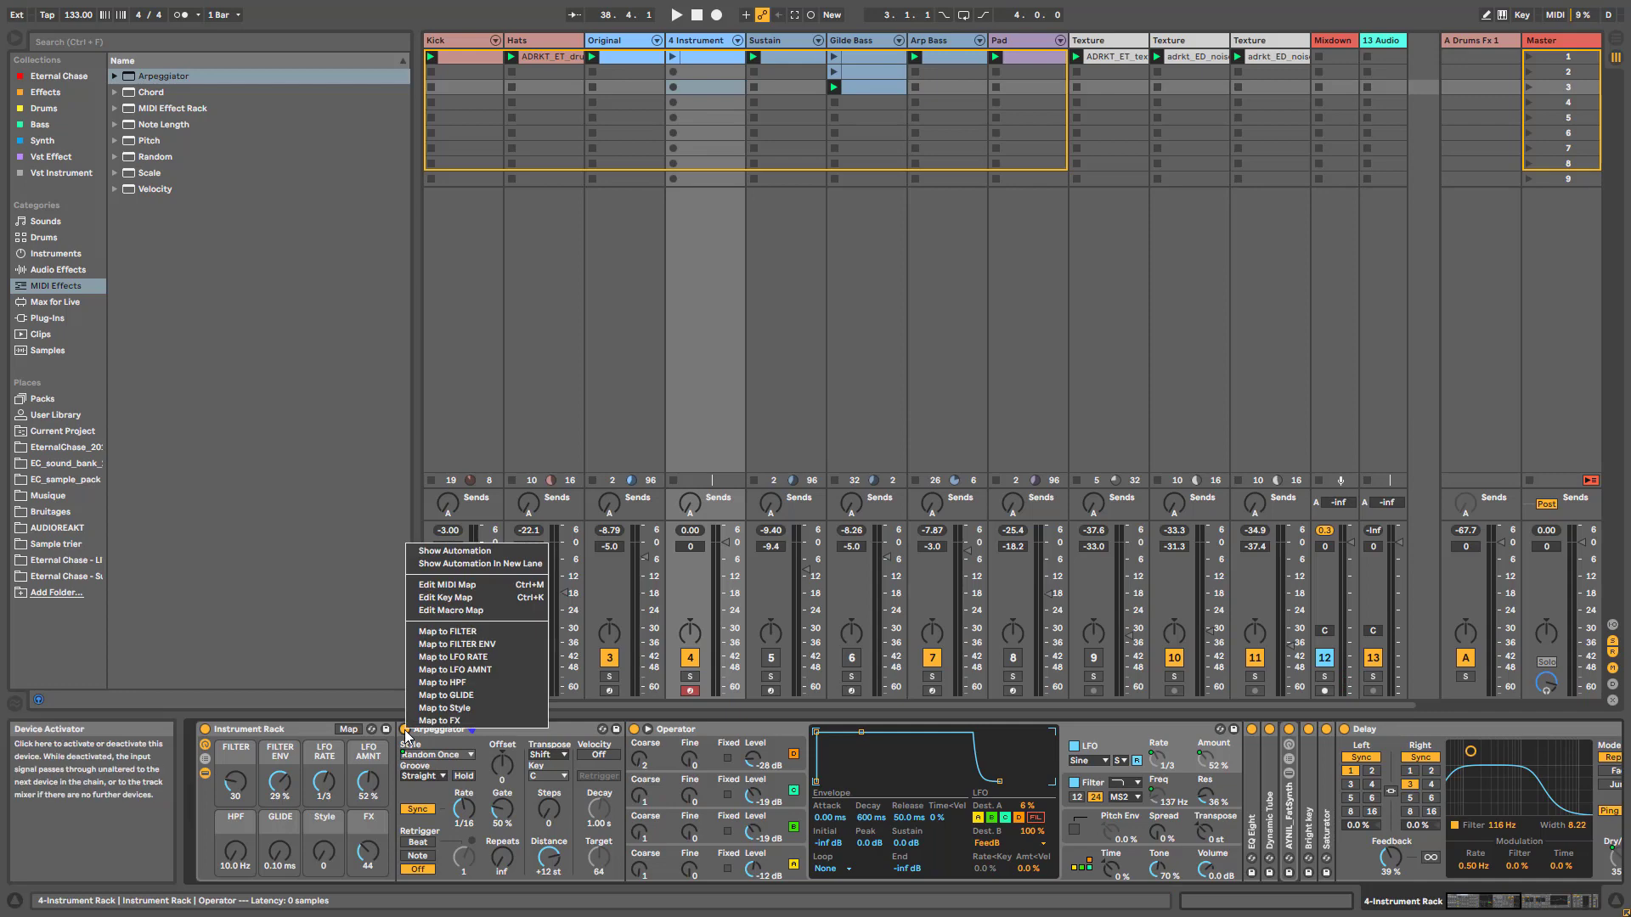
left_click(446, 709)
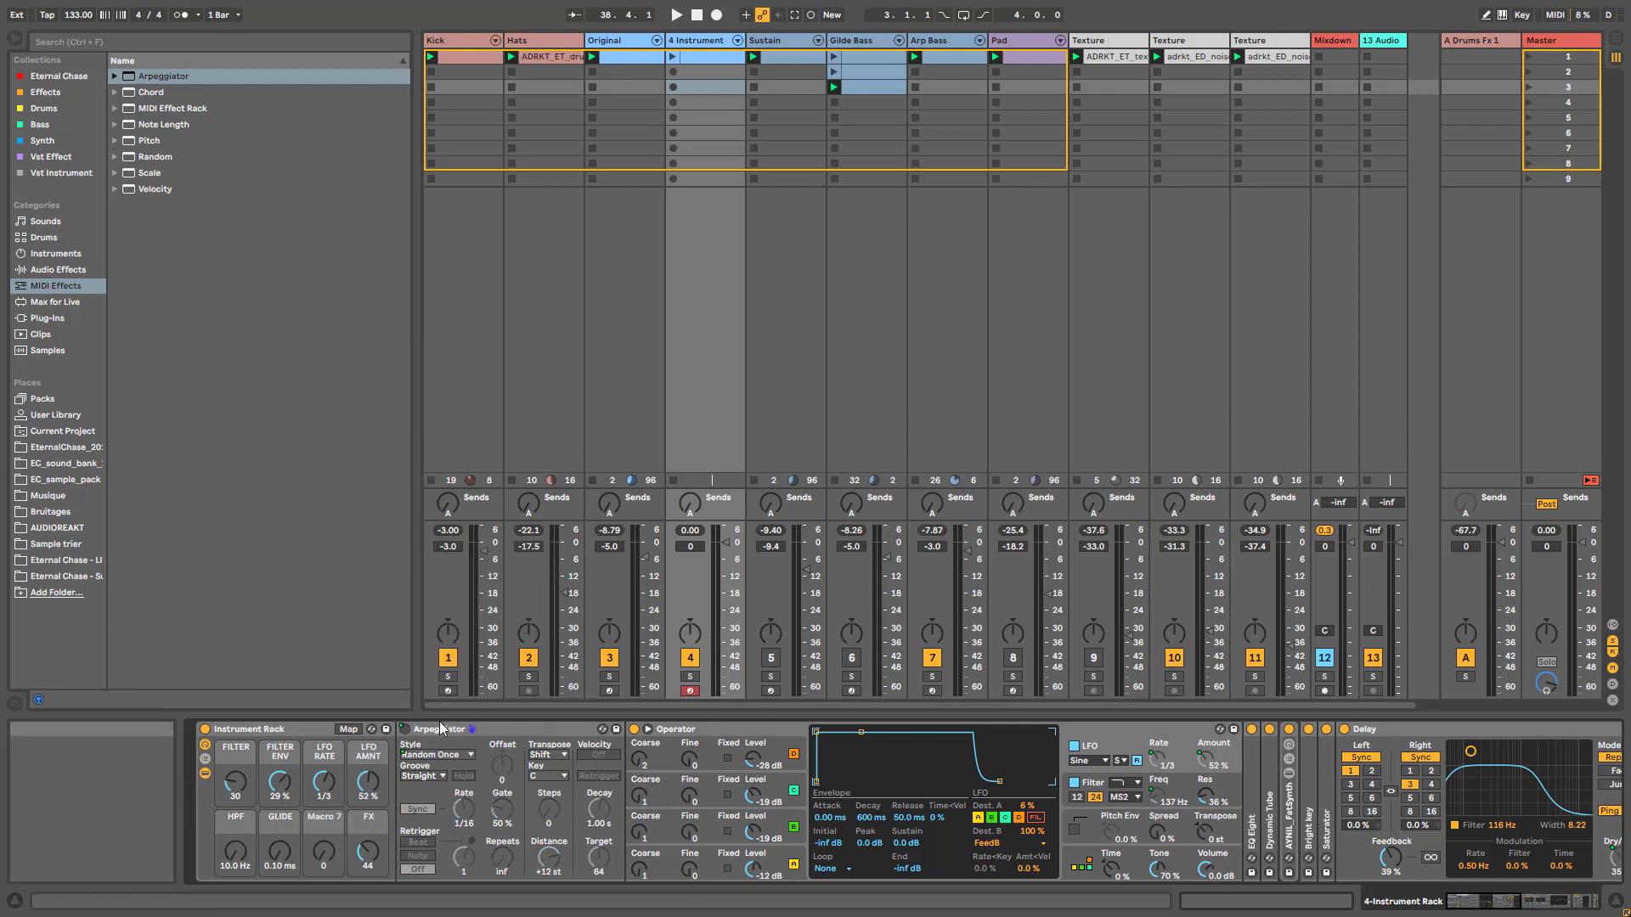
Step: Set the minimum of the Arpeggiator's Device On macro mapping to 1 and leave macro mapping mode
left_click(355, 731)
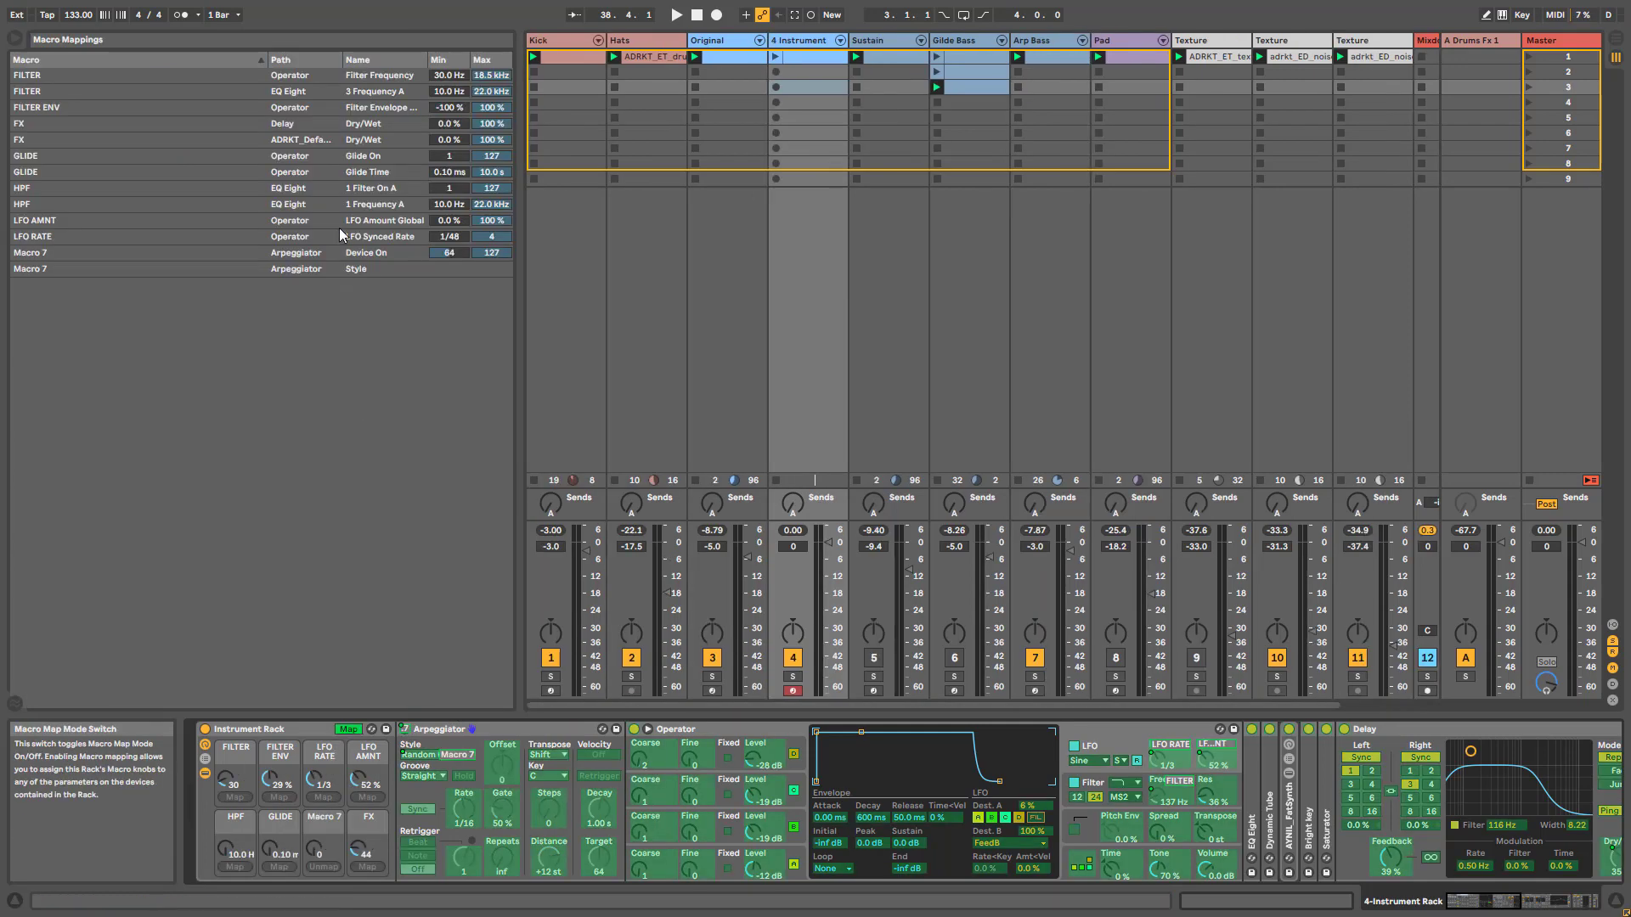
left_click(455, 251)
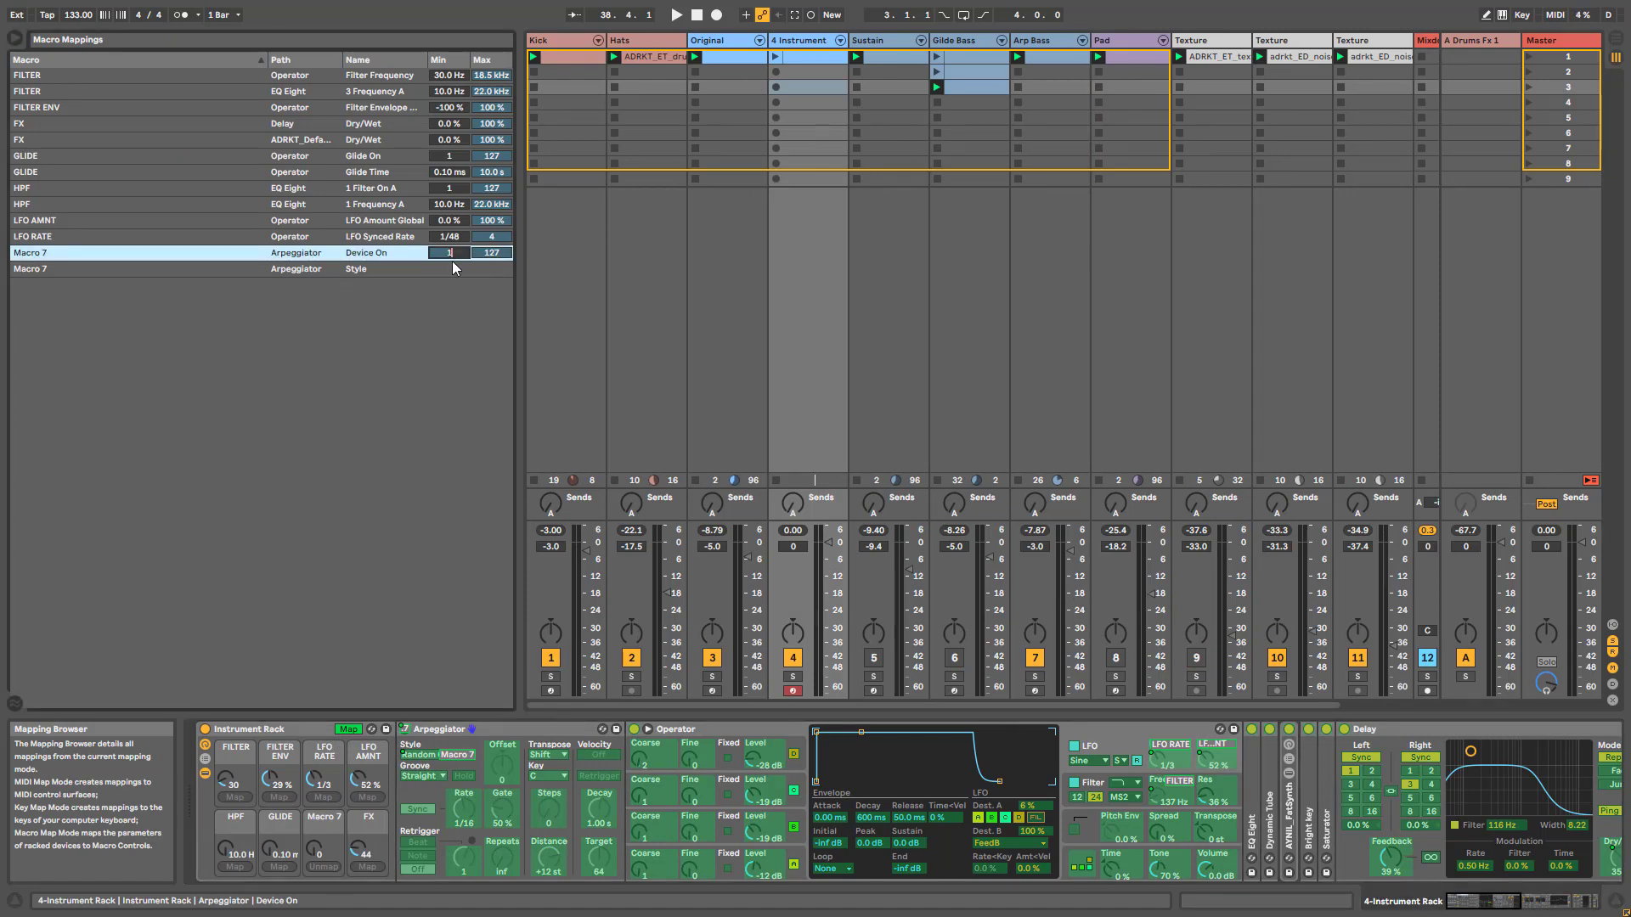
type("1")
key("Return")
left_click(347, 729)
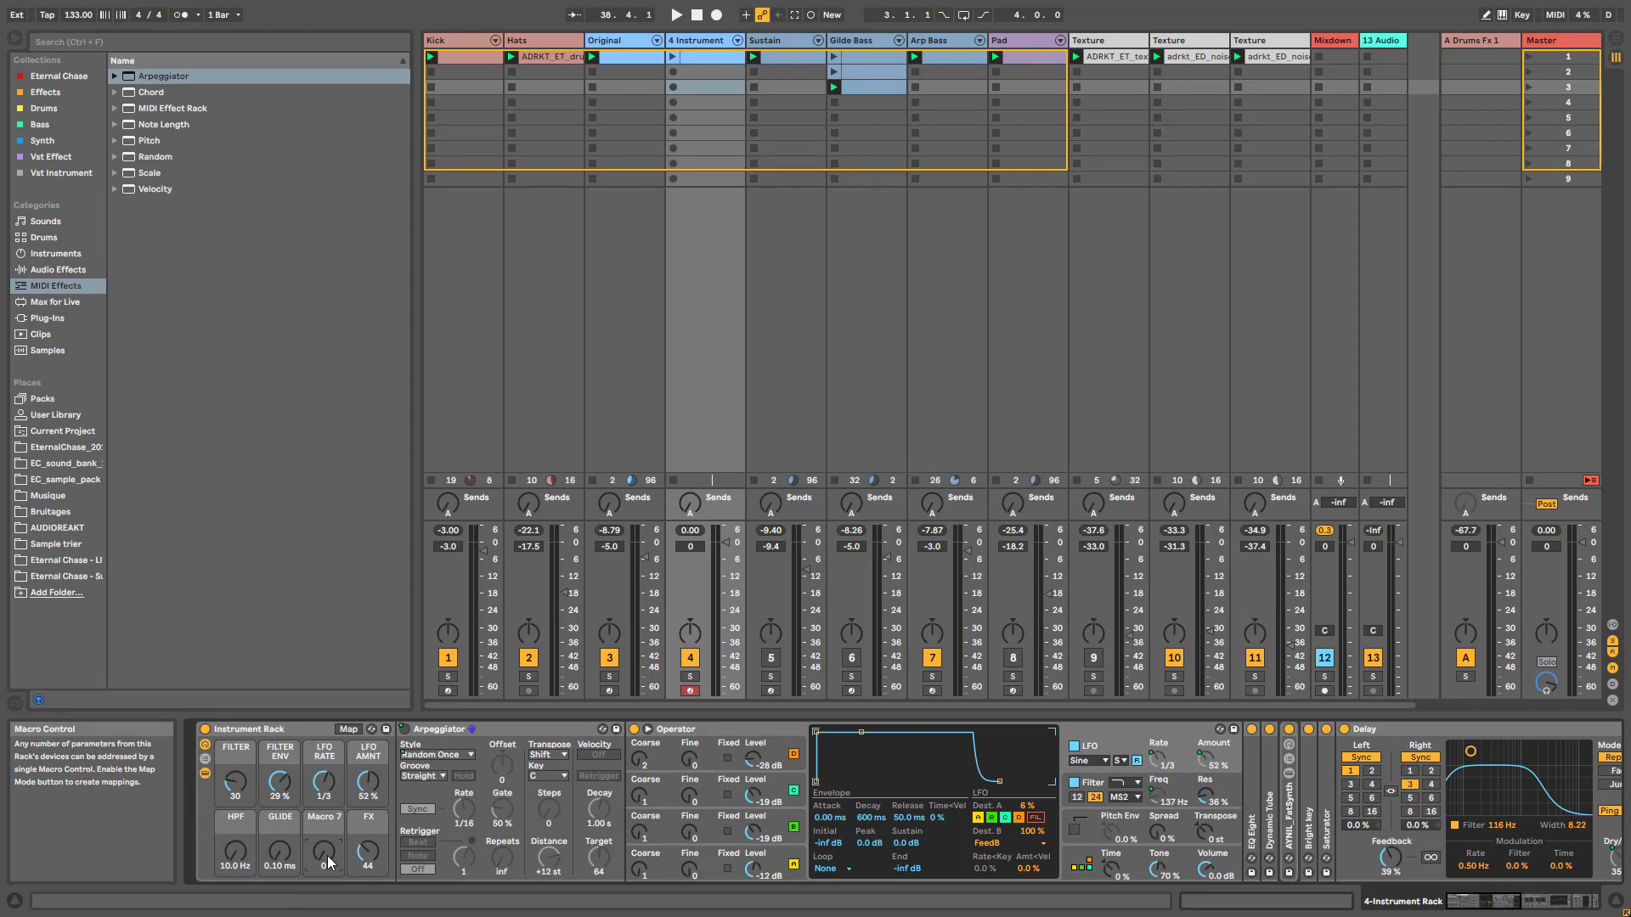
Step: Set Macro 7 to 103 and the FILTER ENV macro to 37 % while auditioning the arpeggiated bass
left_click_drag(338, 845, 324, 797)
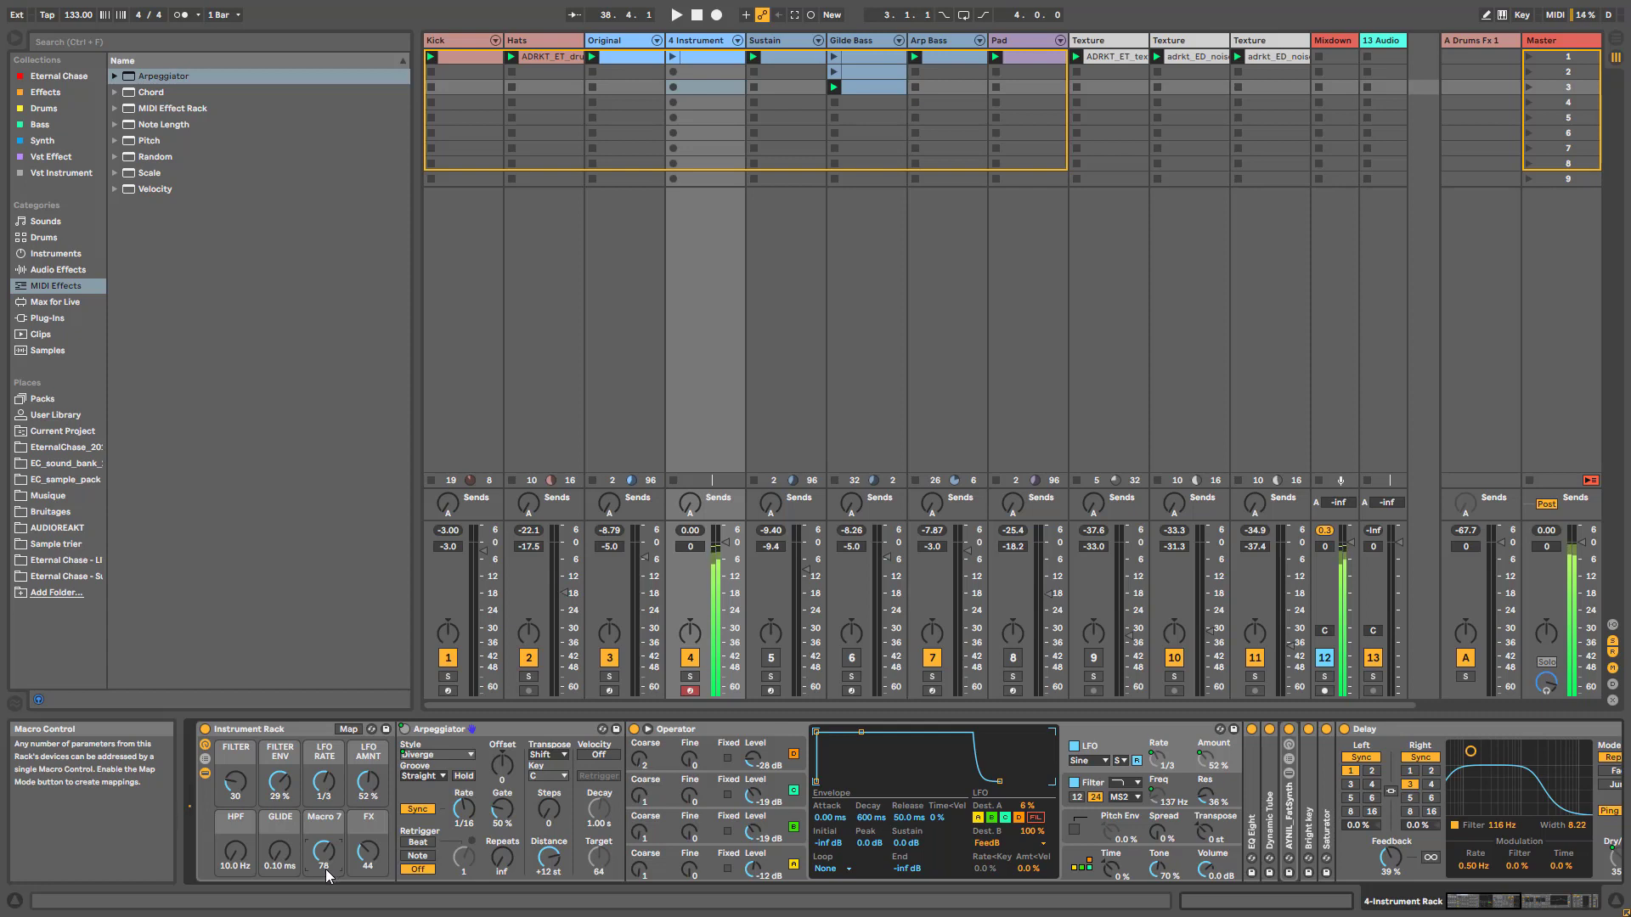
left_click_drag(325, 863, 323, 848)
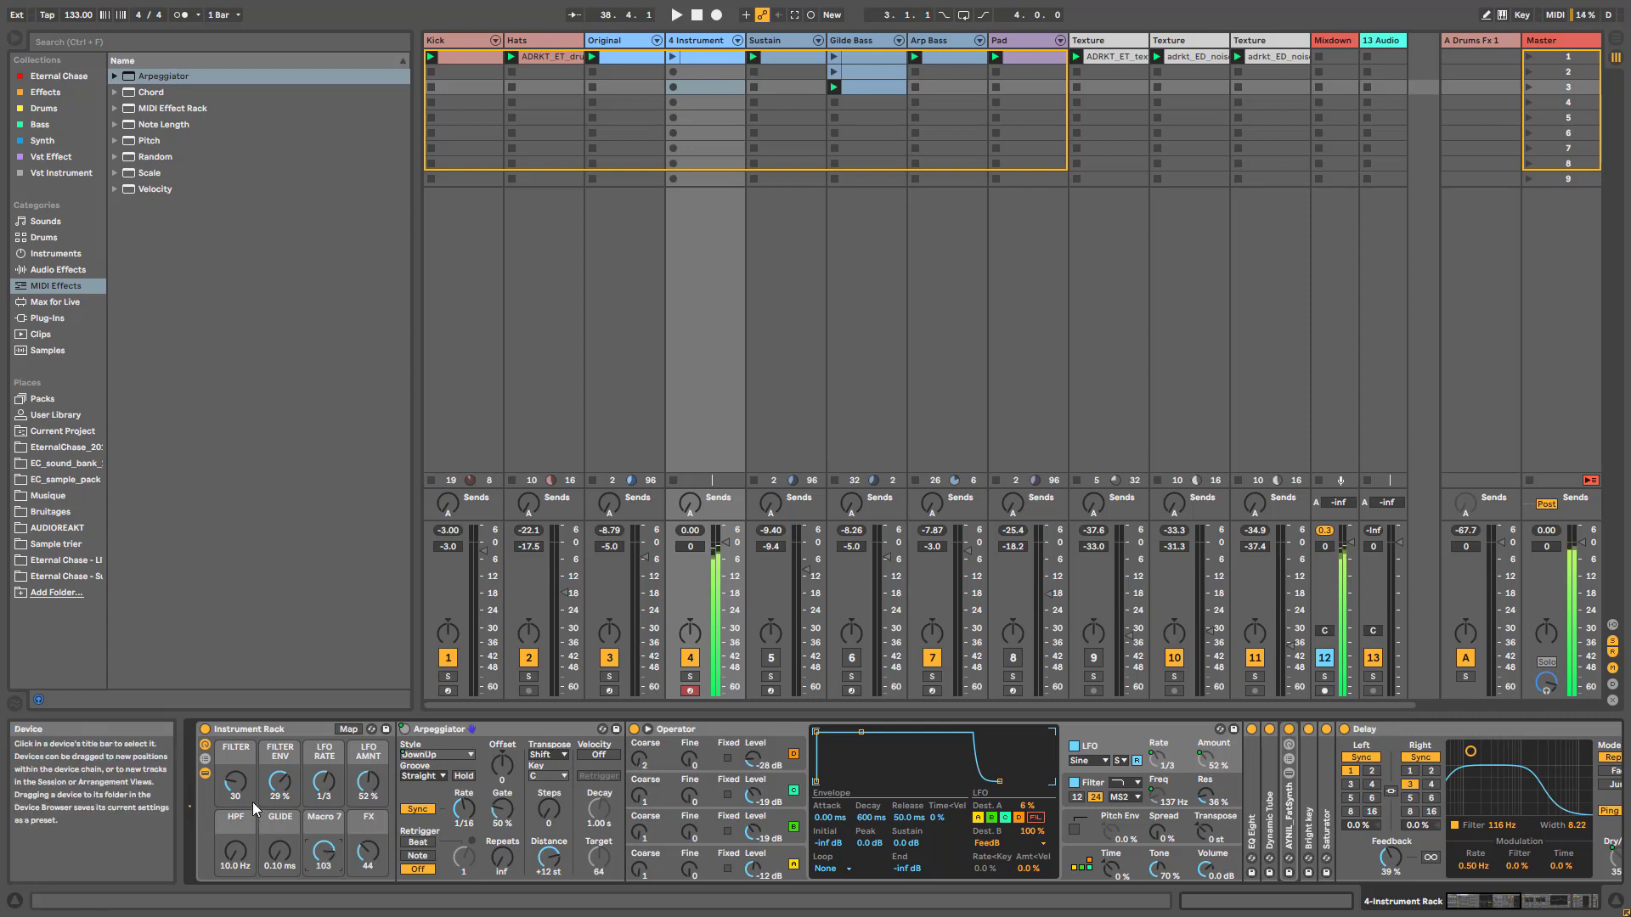
left_click_drag(276, 790, 275, 782)
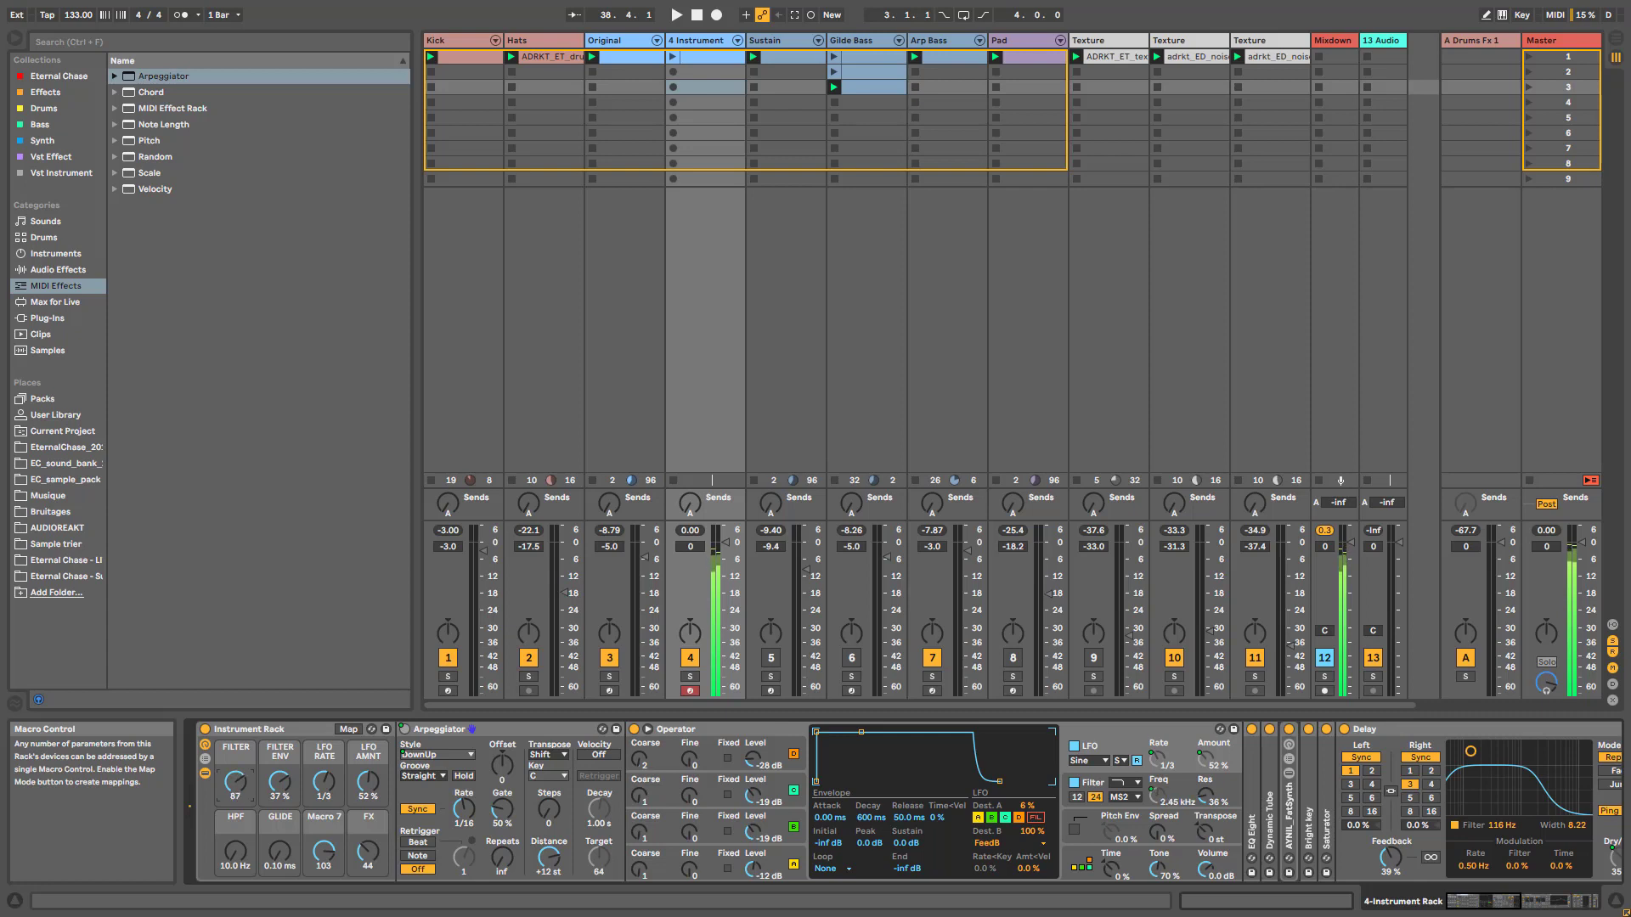
Step: Play the set with the Original track muted and lower the Instrument Rack track's volume to about -7 dB
left_click(205, 774)
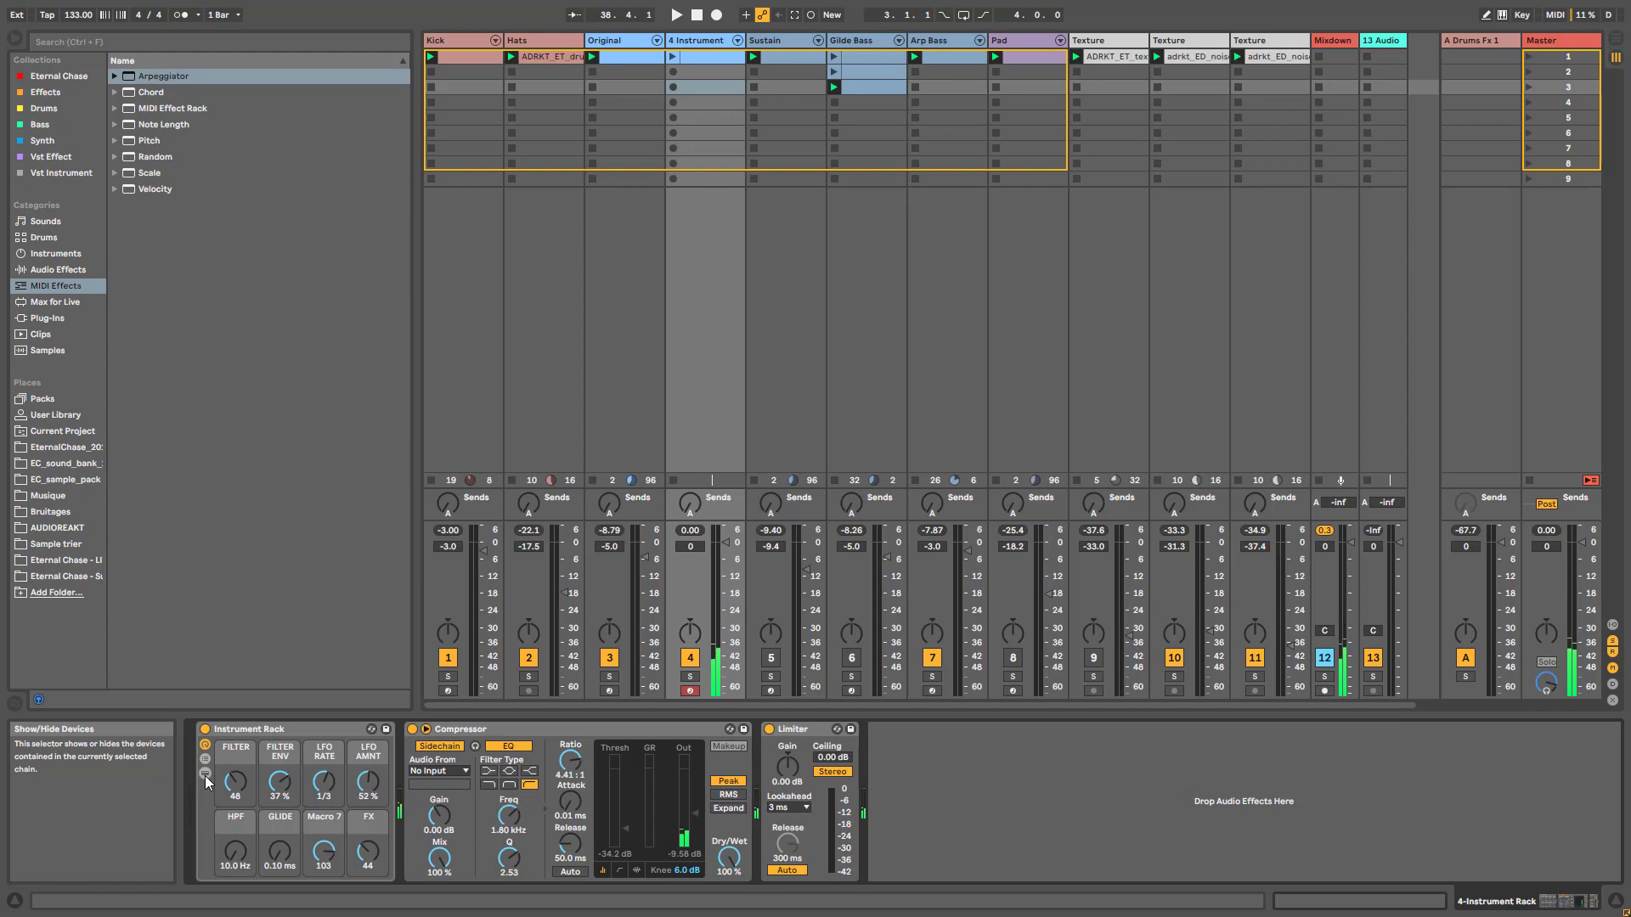
key("space")
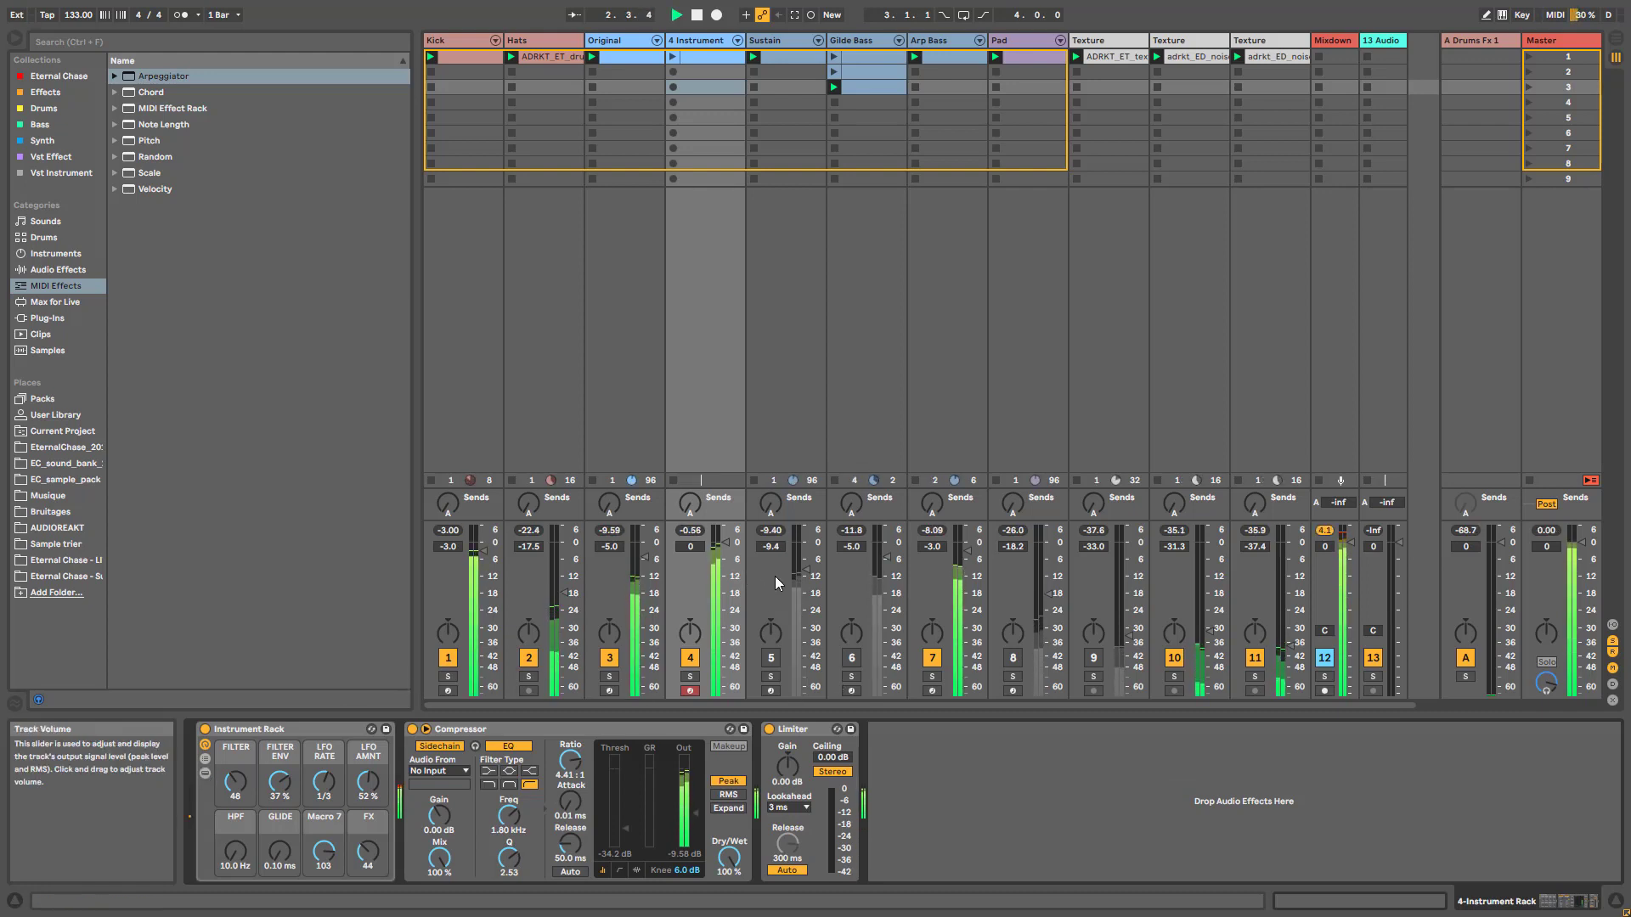
left_click(601, 659)
left_click_drag(732, 554, 731, 566)
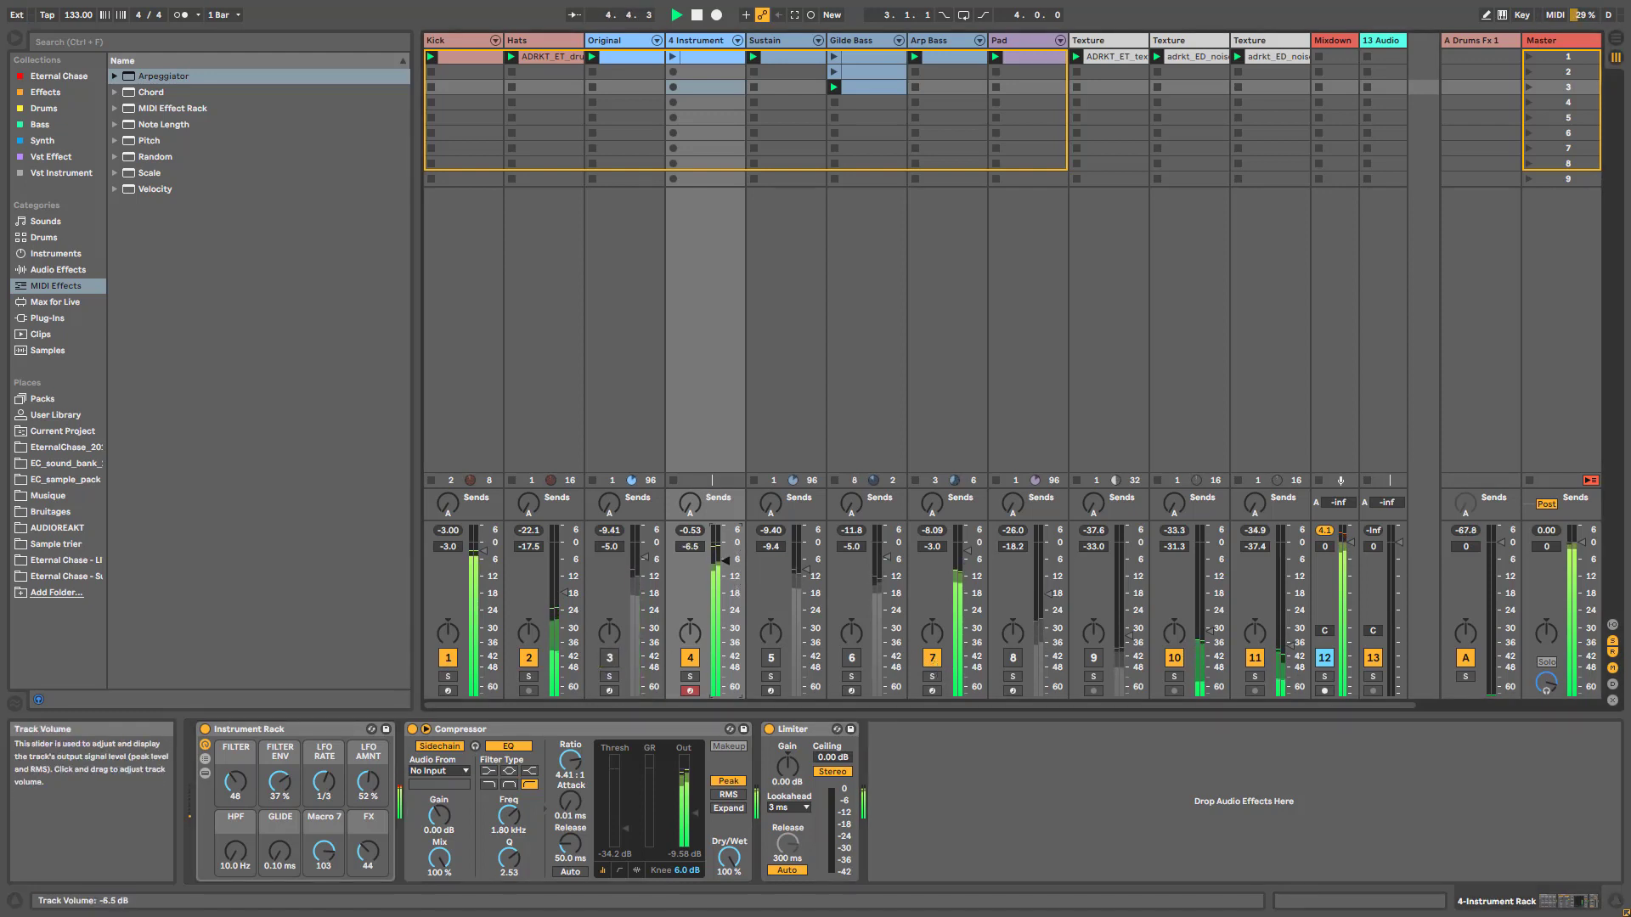
Step: Set the sidechain source of the bass track's Compressor to the Kick track
left_click(463, 771)
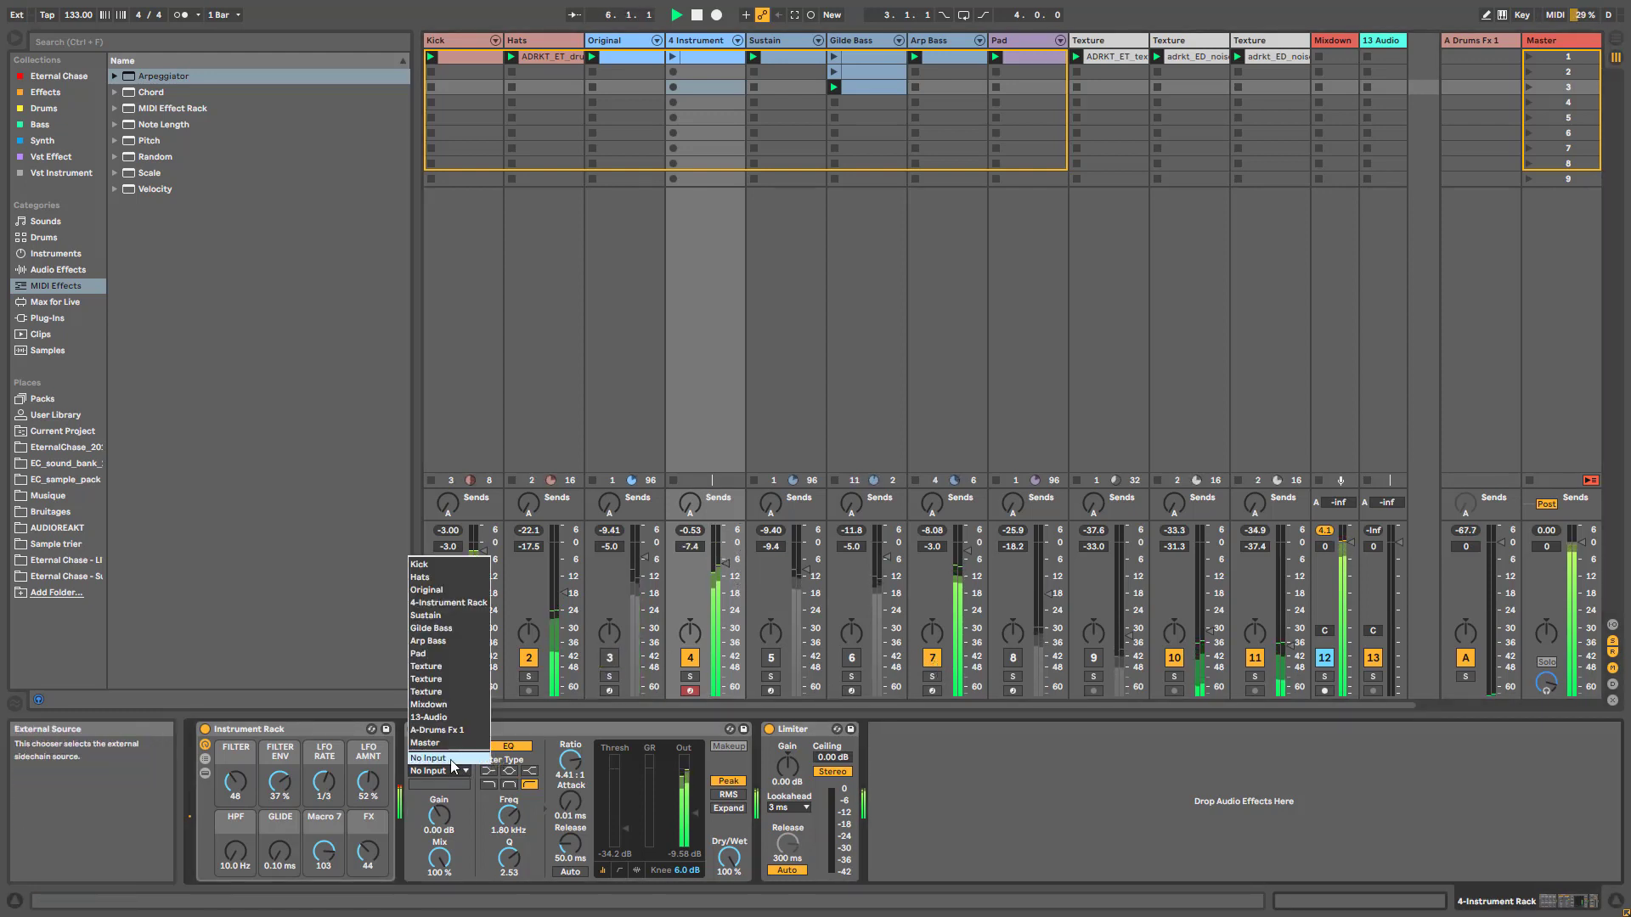
left_click(442, 567)
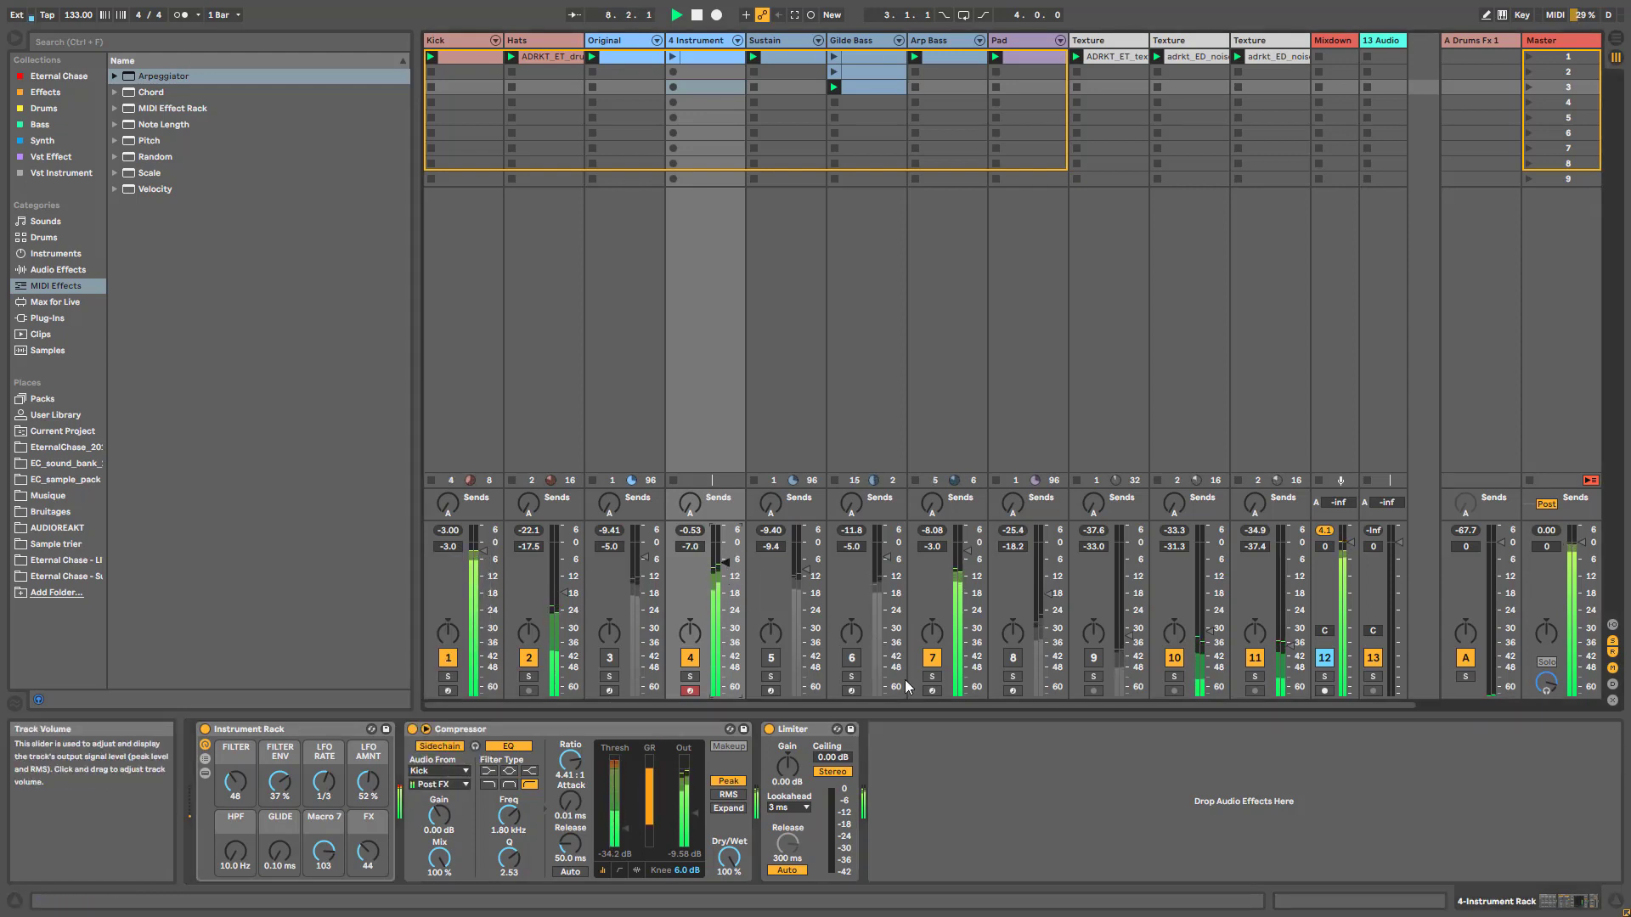
Step: Mute the Arp Bass track and set the Instrument Rack track's volume to -5.6 dB
left_click(932, 659)
left_click_drag(727, 565, 727, 558)
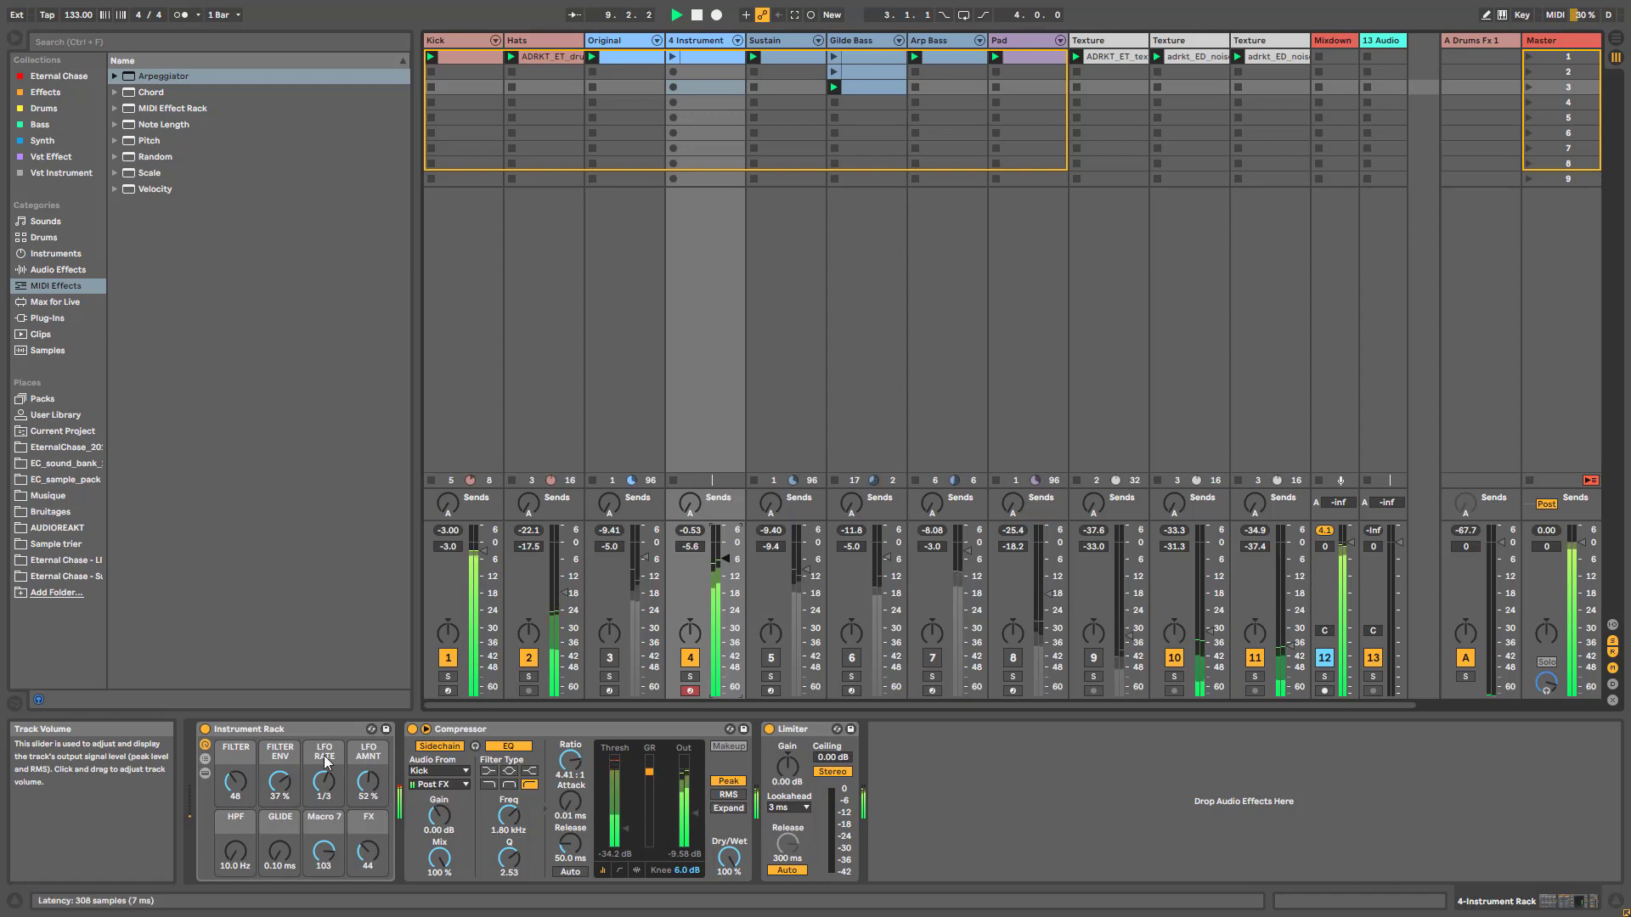
Step: Raise the rack's FILTER macro to 76 and show the rack's devices again
left_click_drag(238, 784, 238, 764)
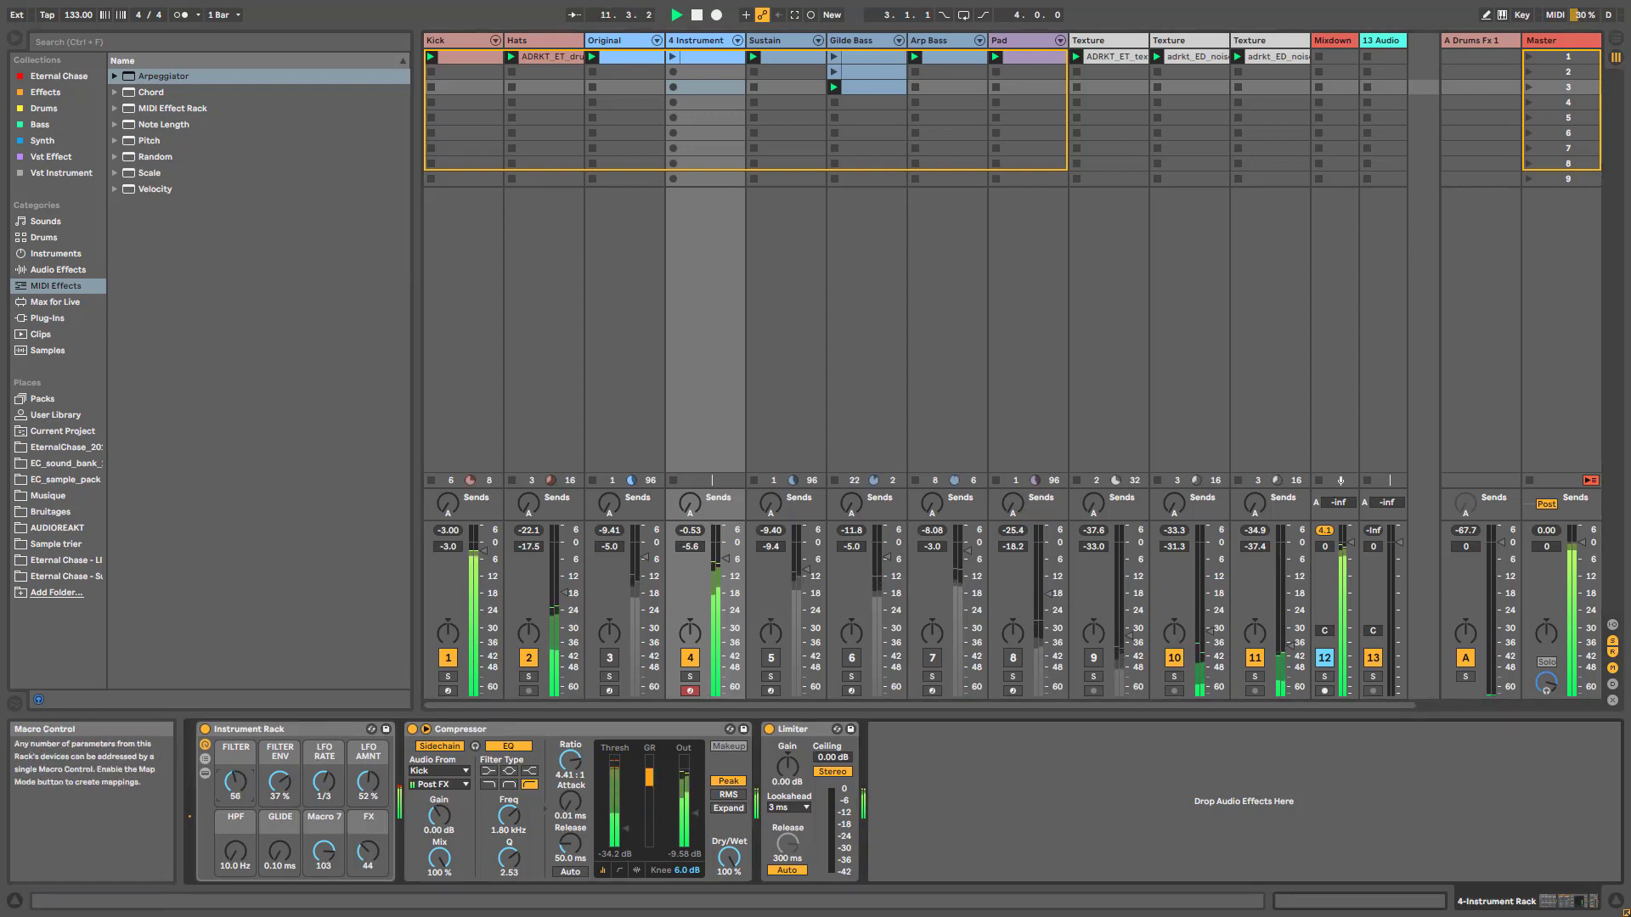
left_click(205, 773)
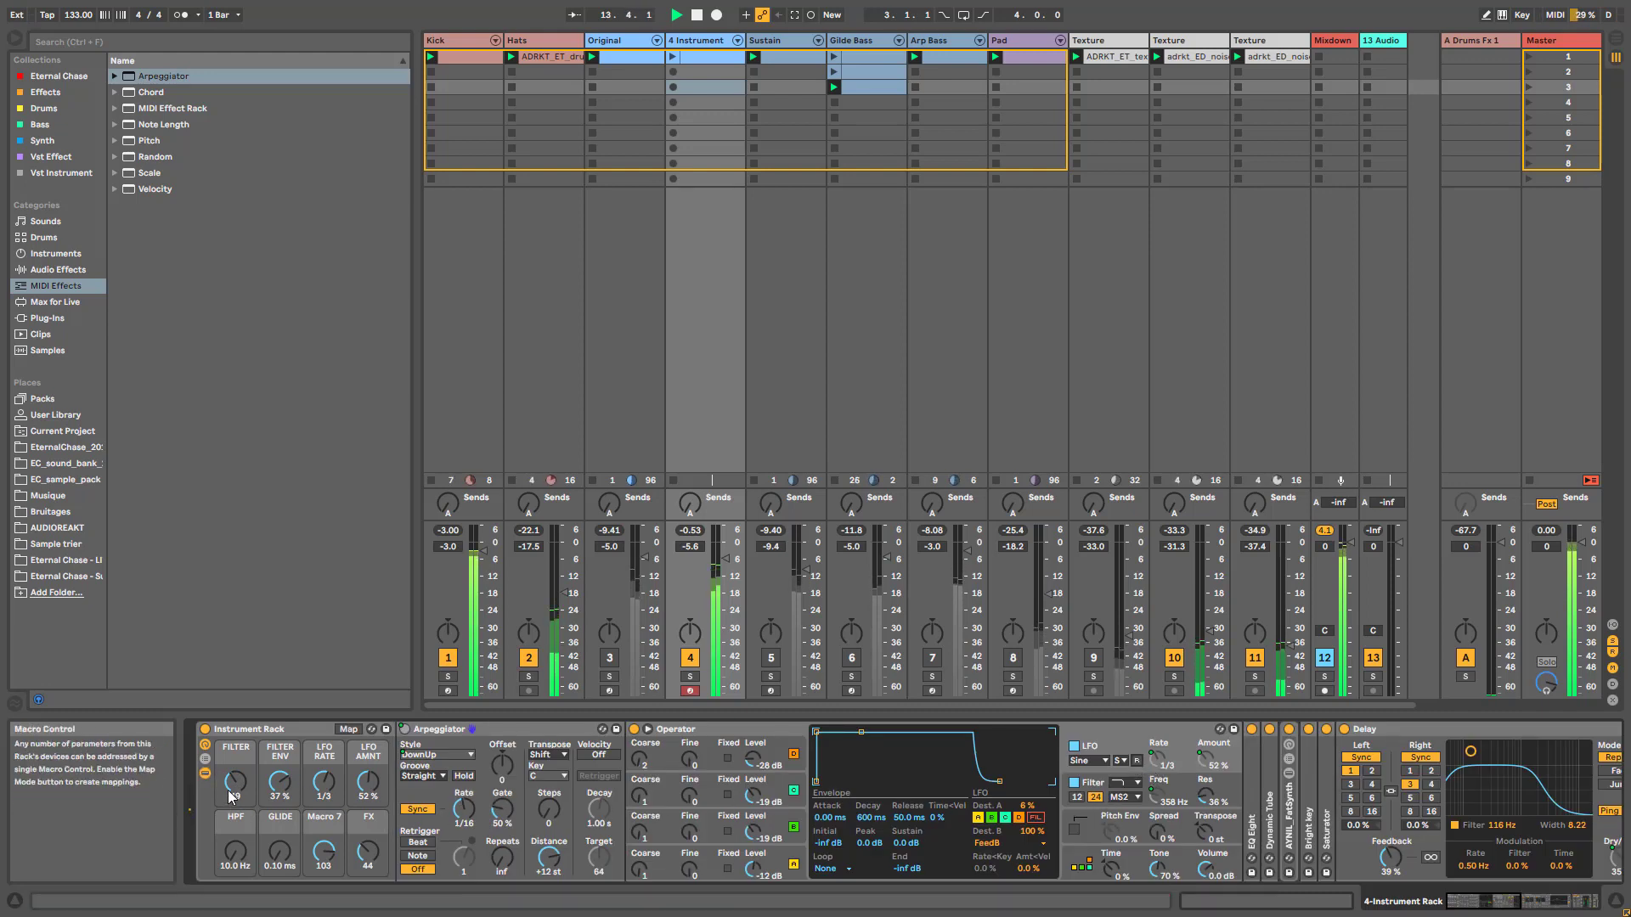
left_click_drag(236, 783, 235, 761)
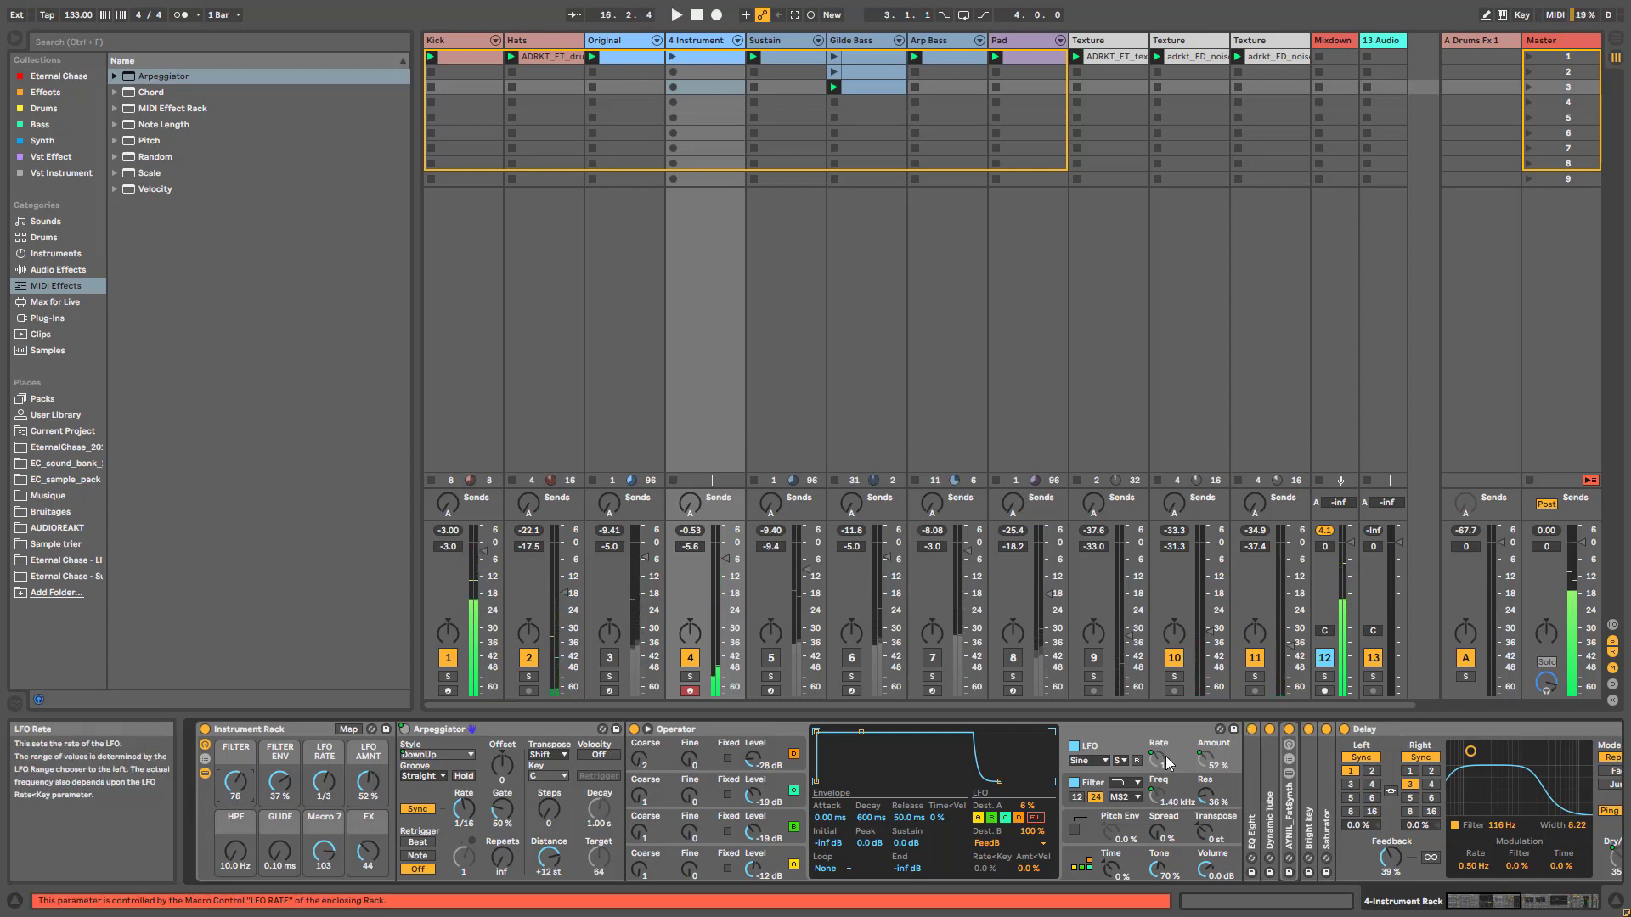
Step: Map Operator's LFO retrigger to Macro 7 and rename that macro as ARP
right_click(1136, 761)
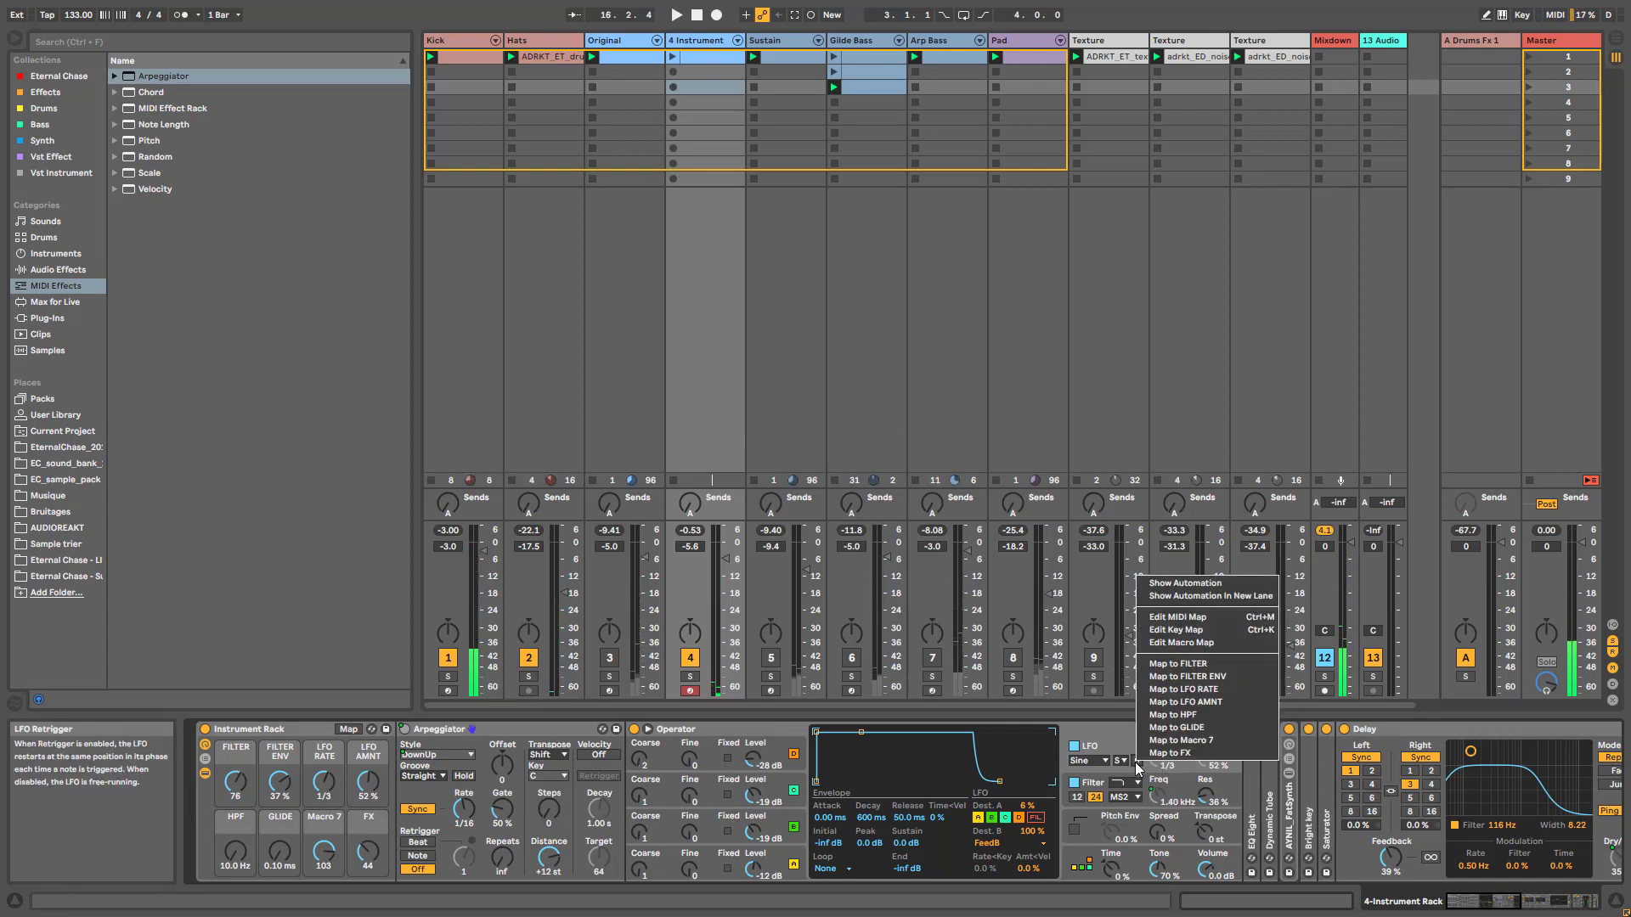
left_click(1201, 714)
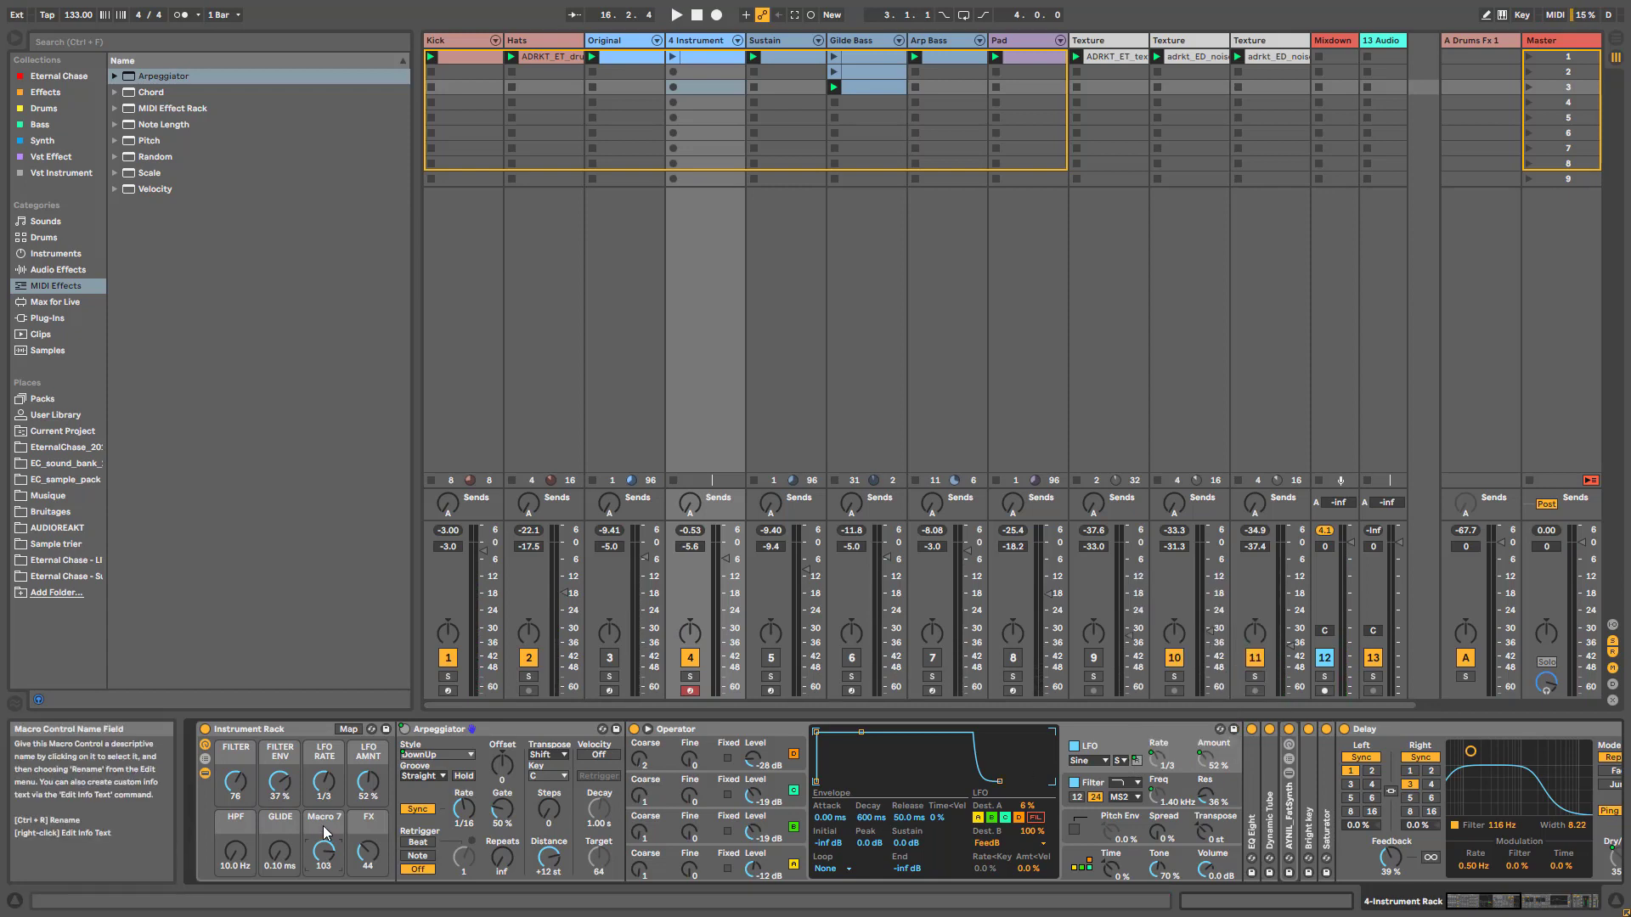
key("ctrl+r")
type("A")
key("Return")
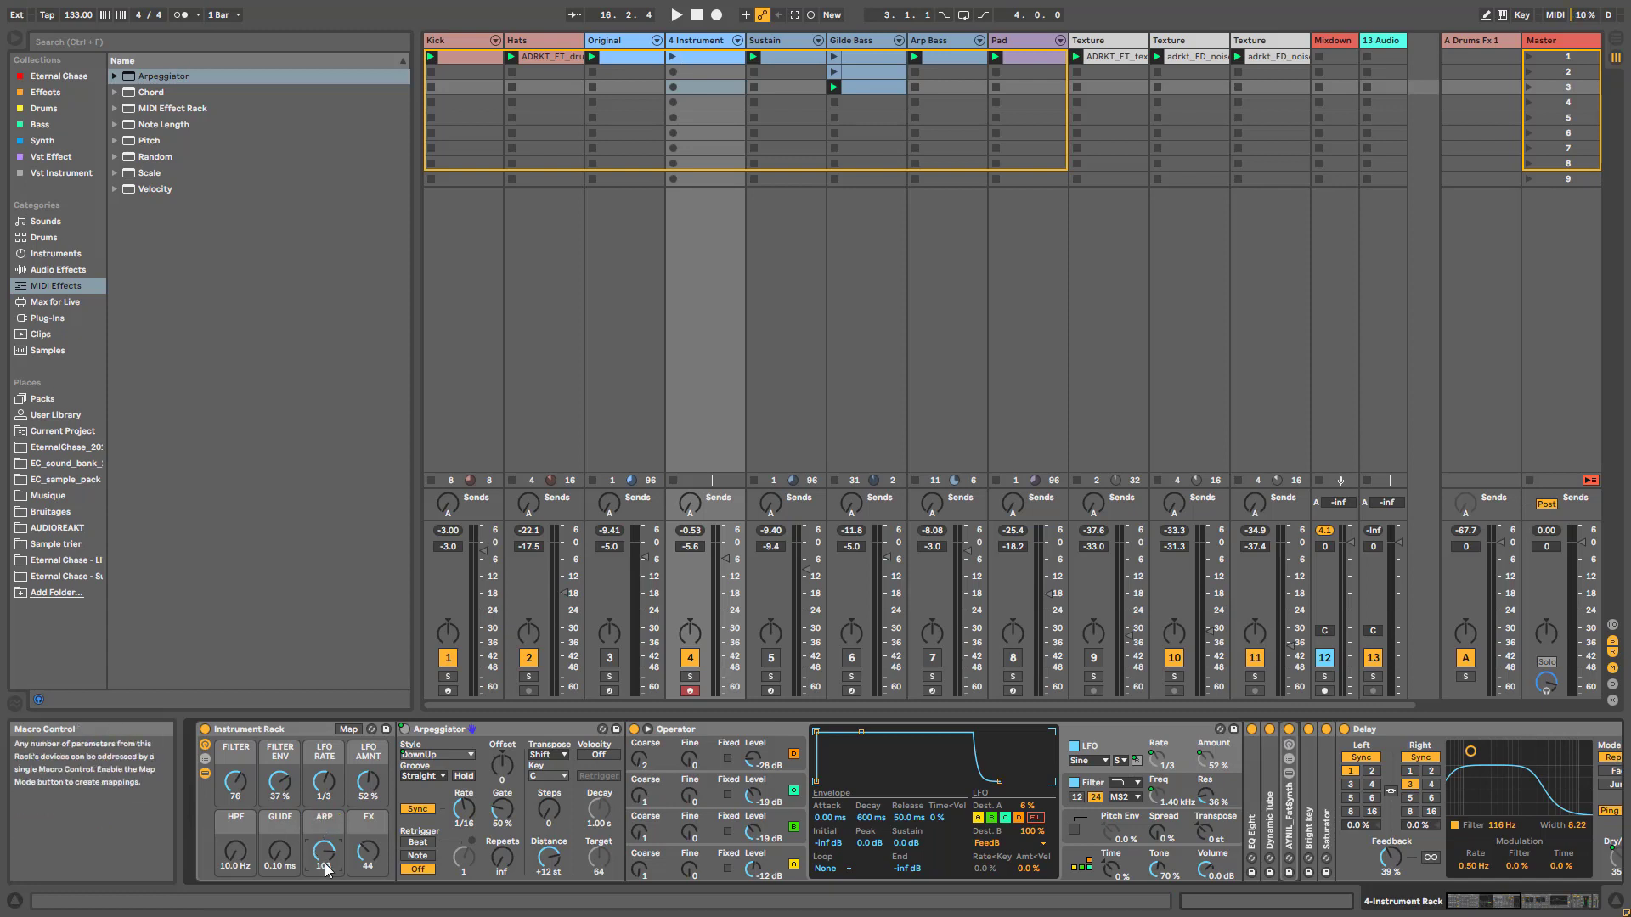
Step: Turn the ARP macro down to 0 and set its LFO Retrigger mapping range to minimum 0 and maximum 1
left_click_drag(324, 859, 325, 915)
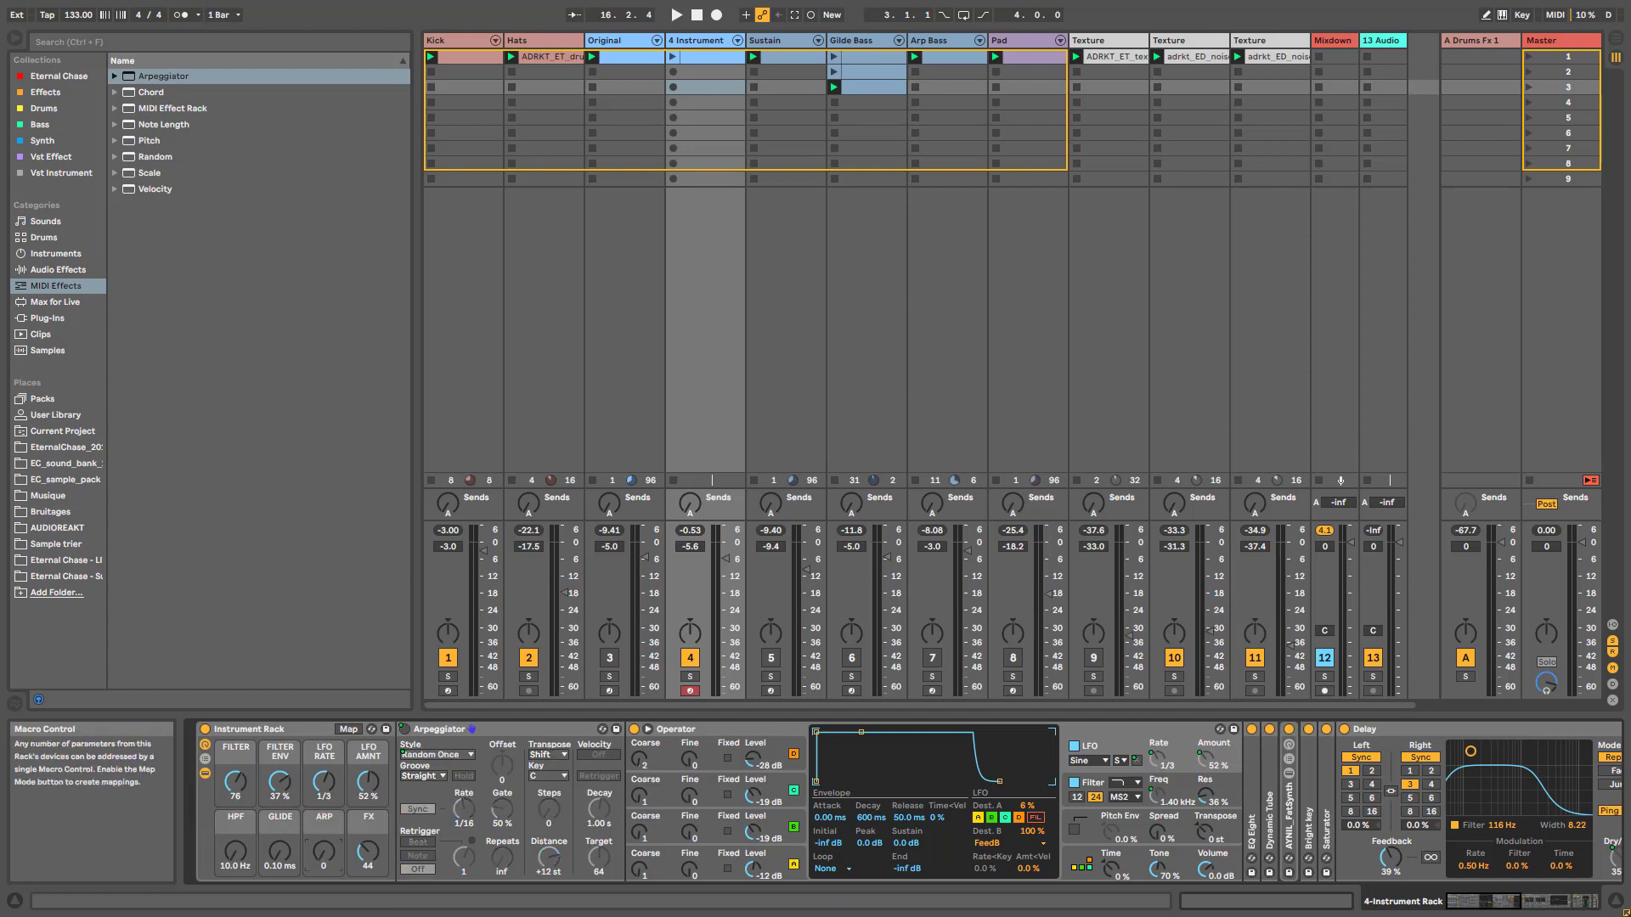
left_click(347, 728)
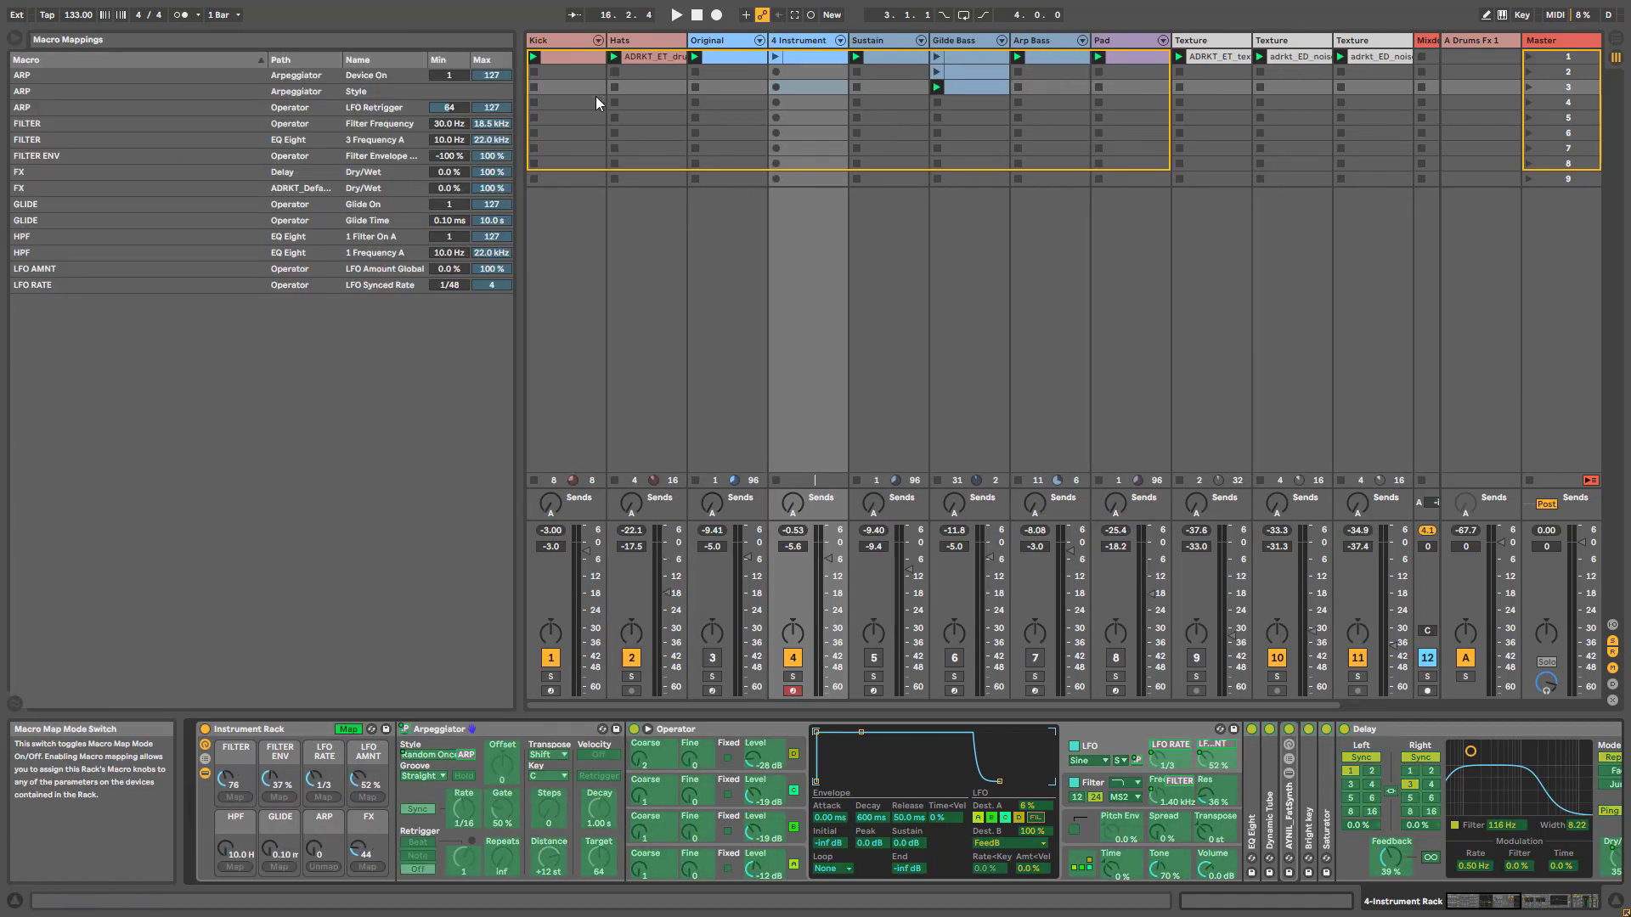
left_click(455, 111)
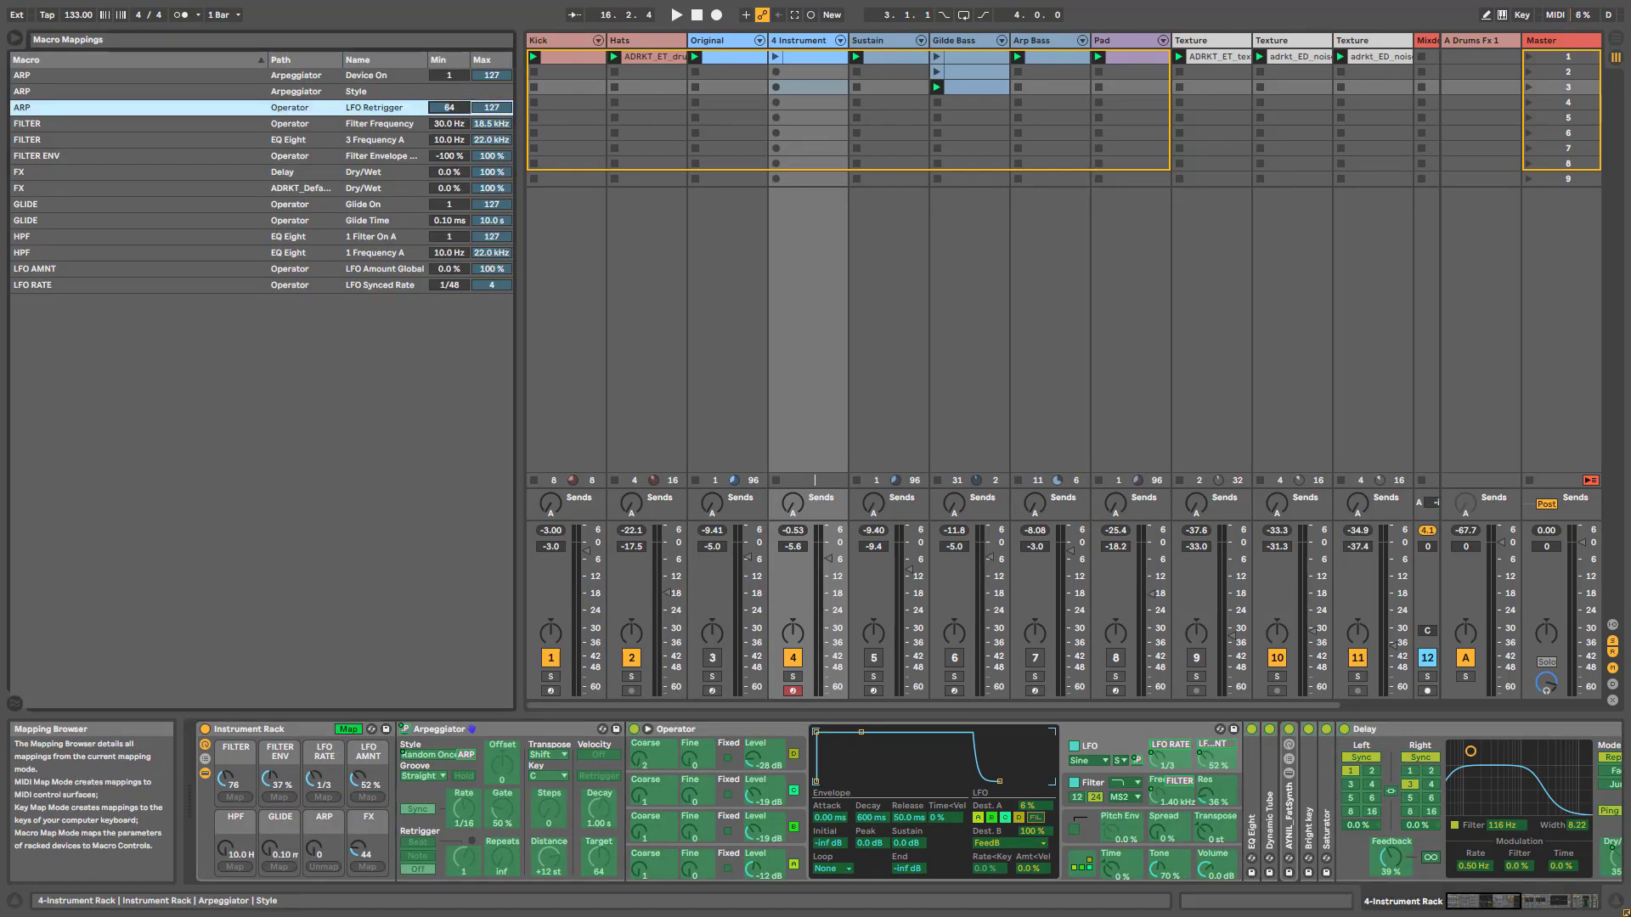
type("0")
left_click(486, 109)
type("1")
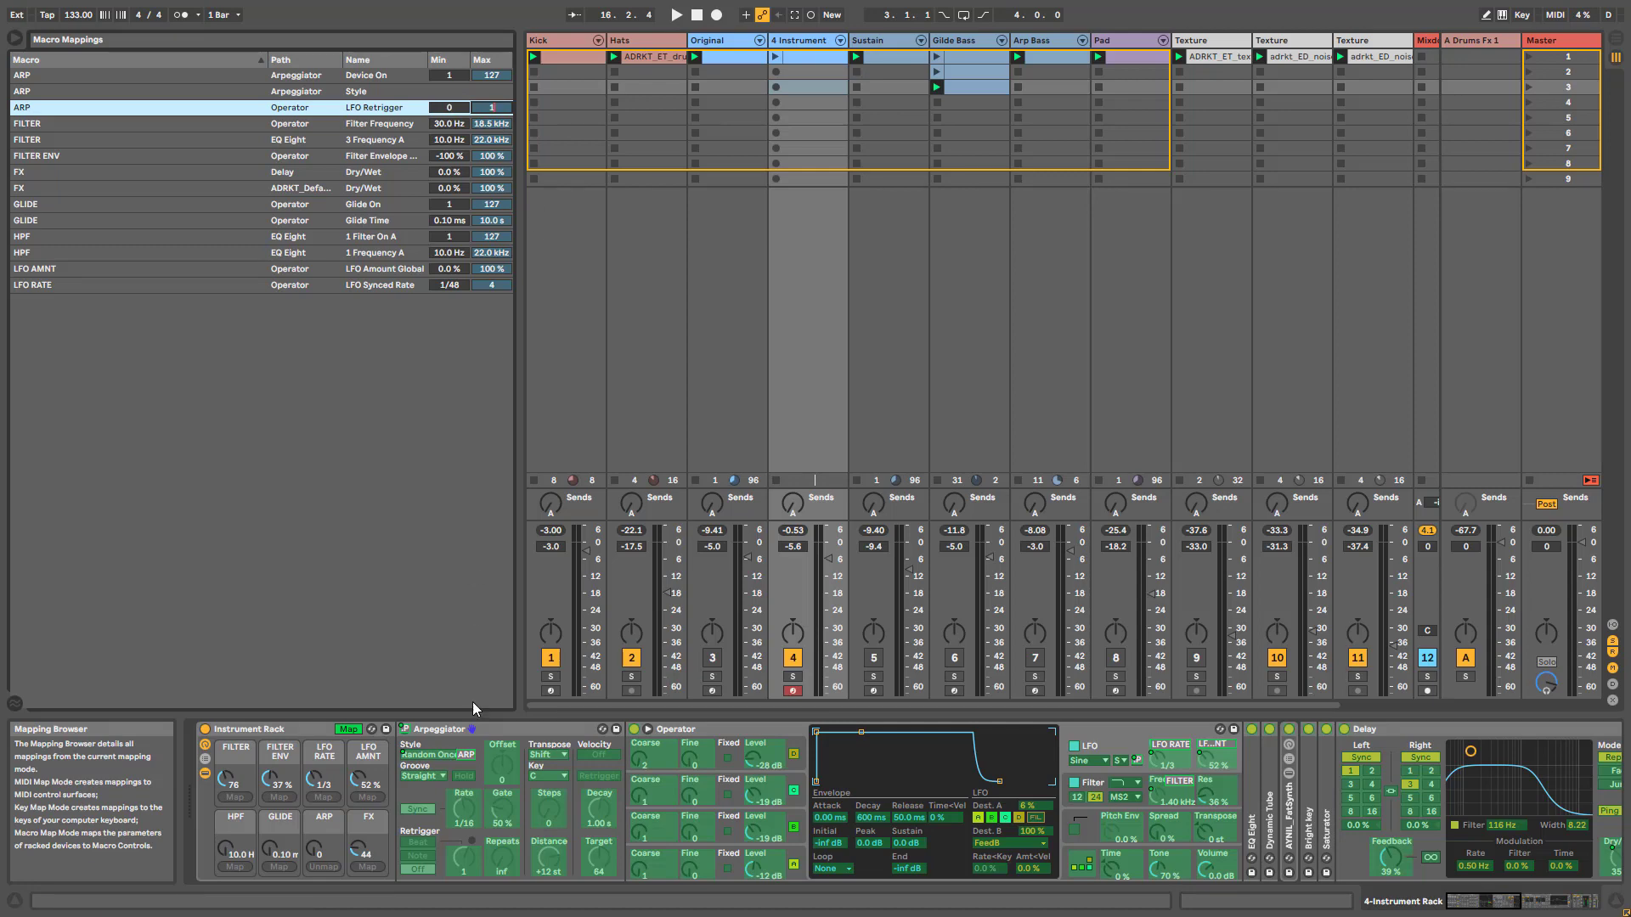
left_click(333, 732)
left_click(339, 730)
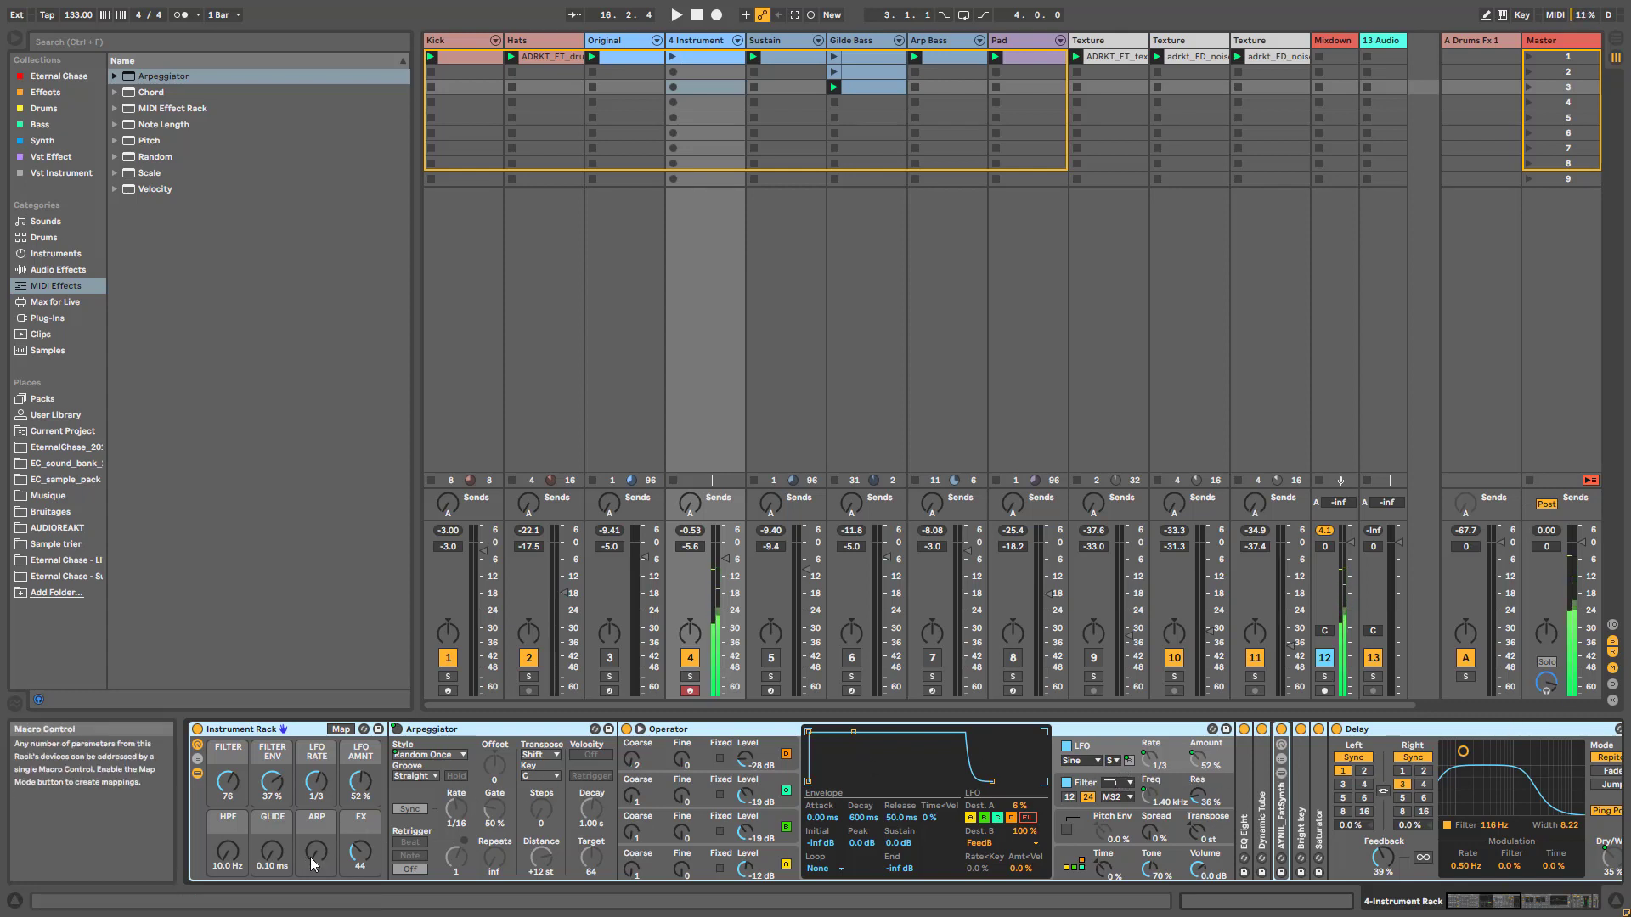
Step: Set the rack macros to ARP 8, LFO AMNT 55 %, FILTER 72 and LFO RATE 1.5
left_click_drag(316, 848, 316, 841)
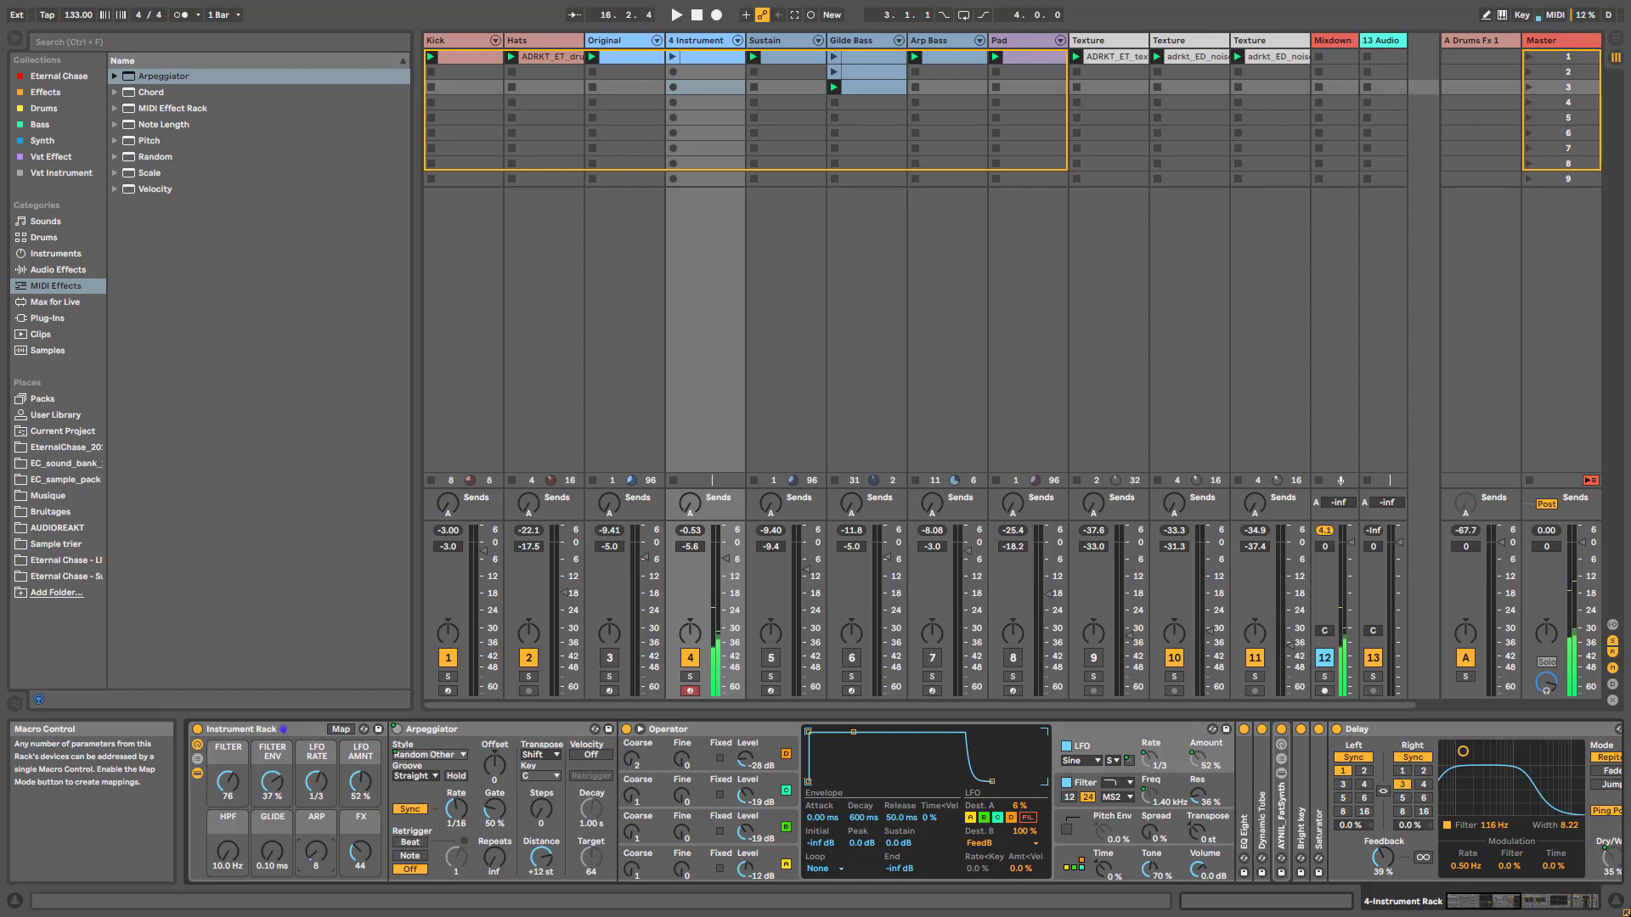
left_click(1136, 763)
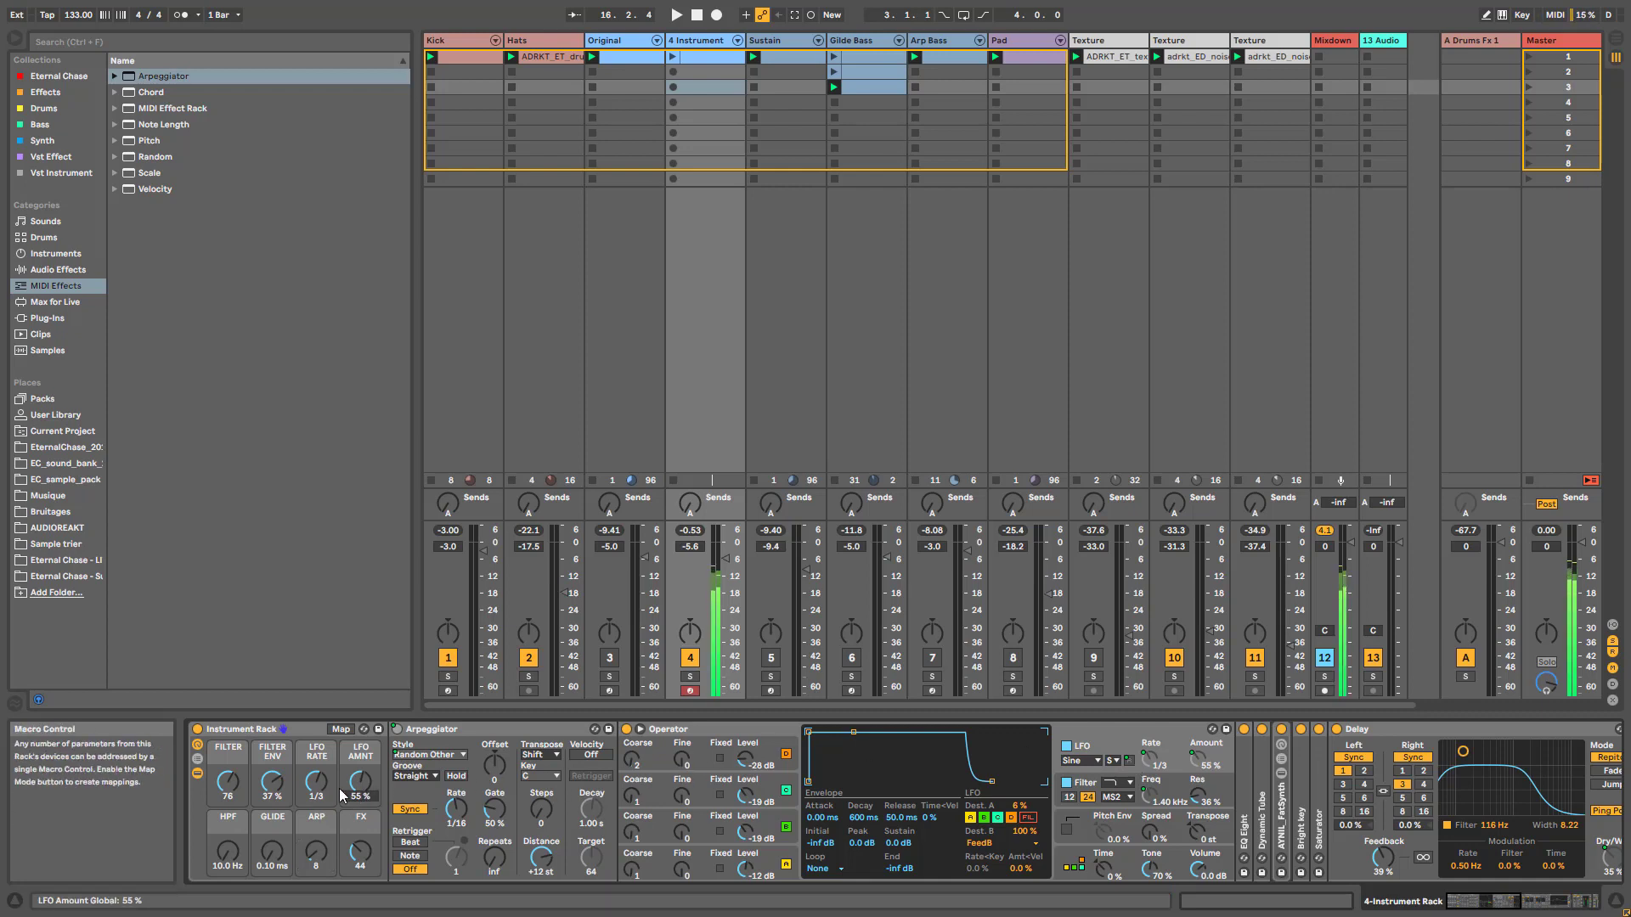
left_click_drag(228, 788, 228, 780)
left_click(314, 790)
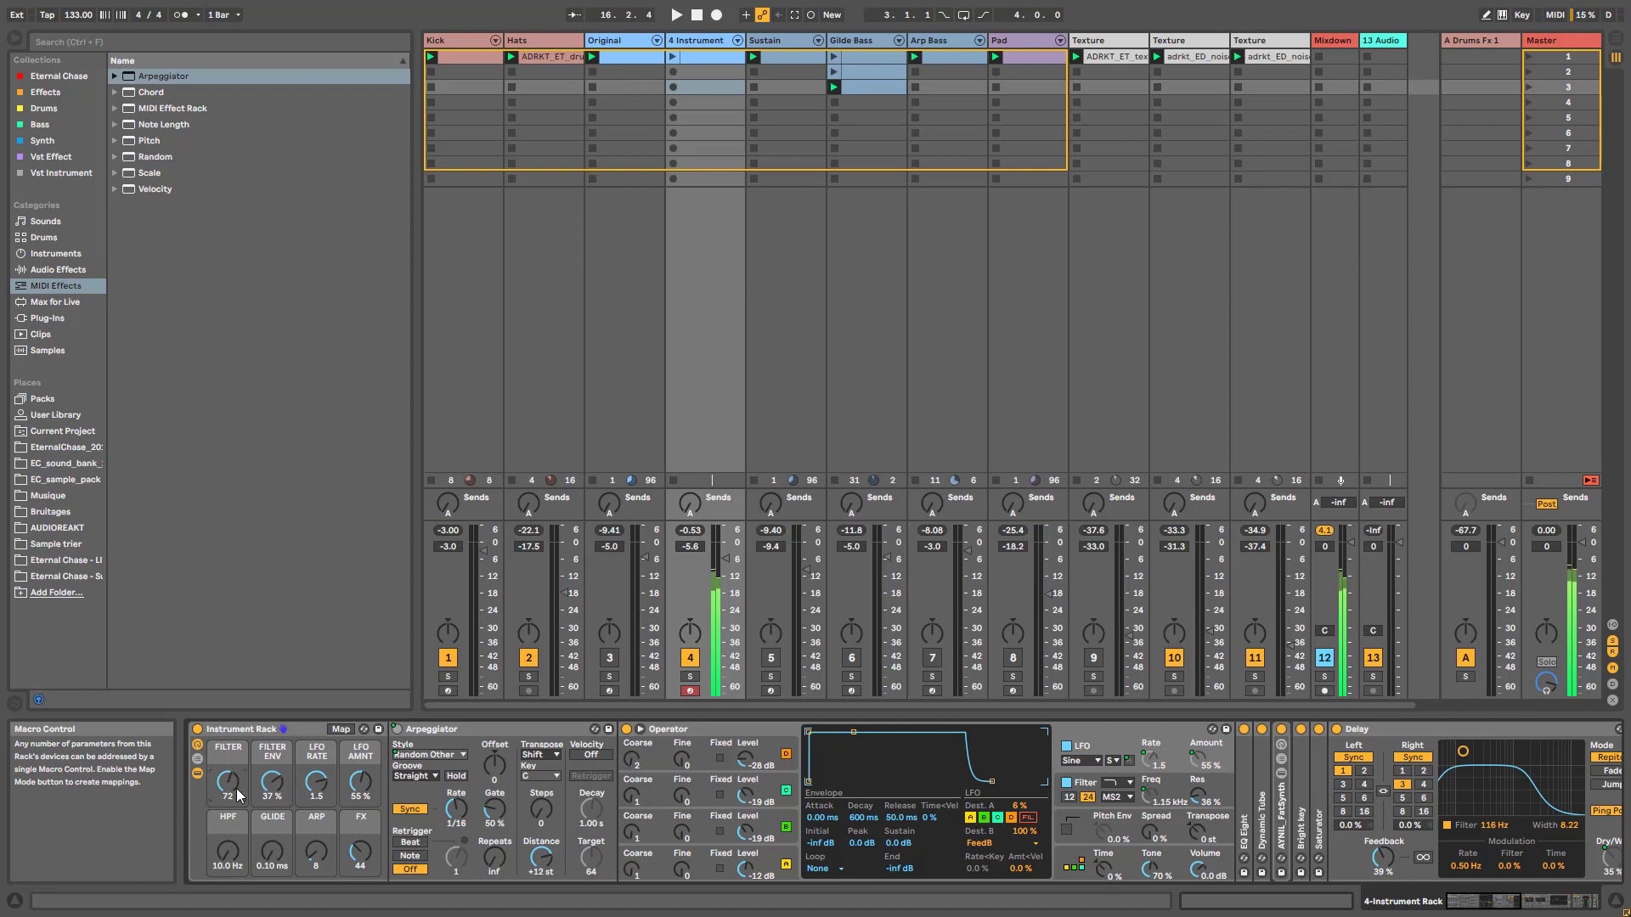
Step: Unmap Operator's LFO retrigger from the ARP macro
left_click(1128, 760)
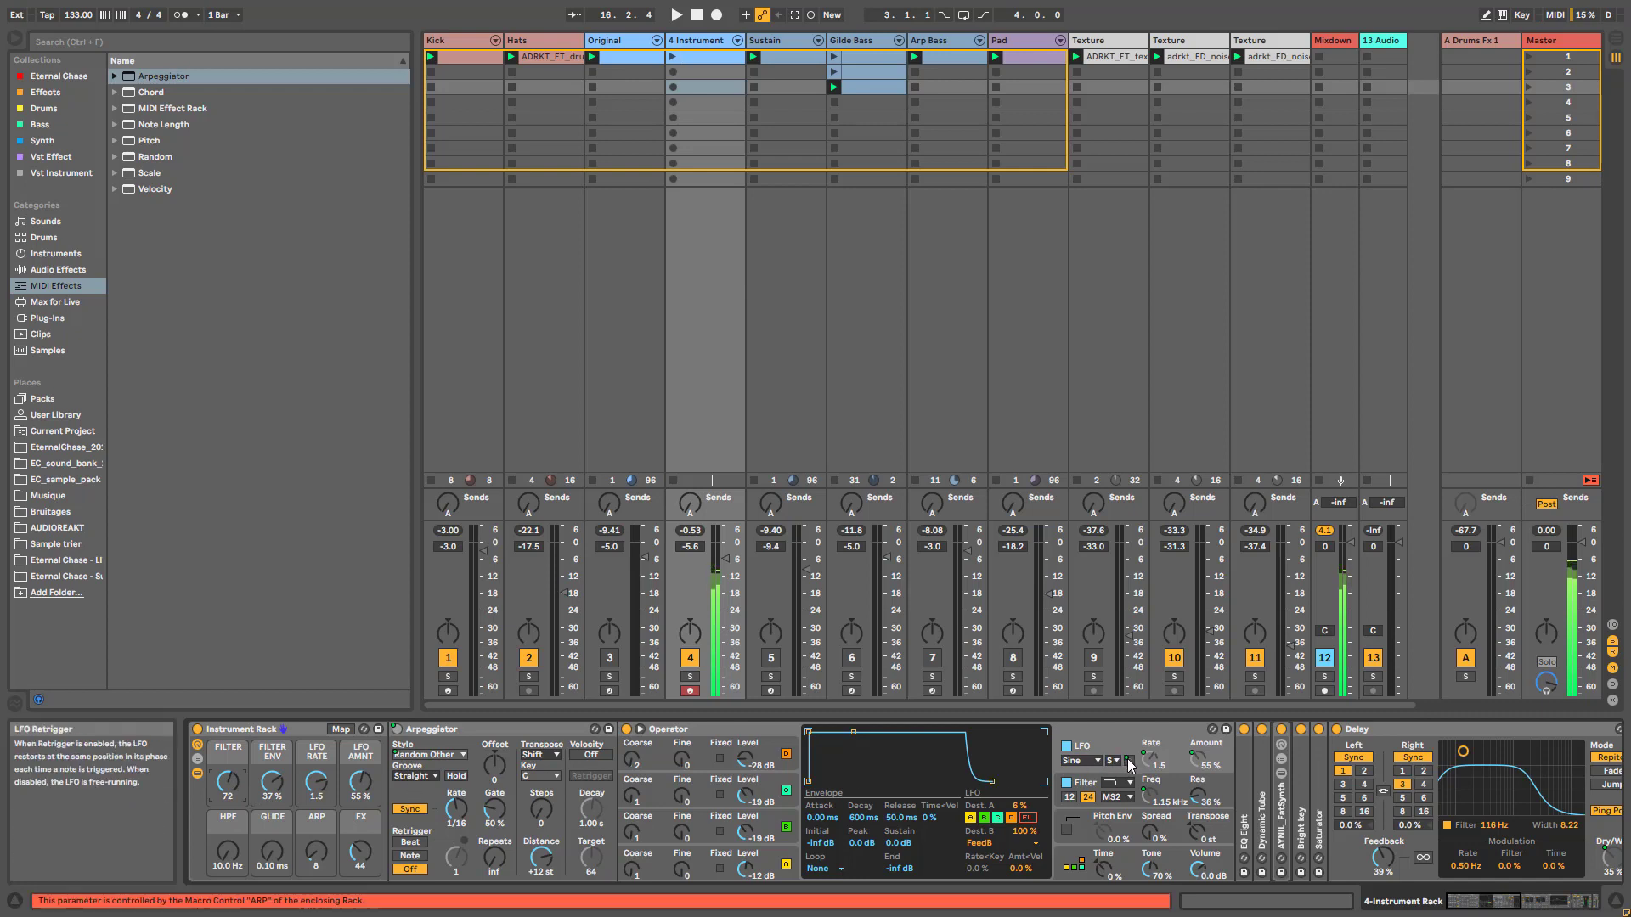
right_click(1128, 759)
left_click(1165, 737)
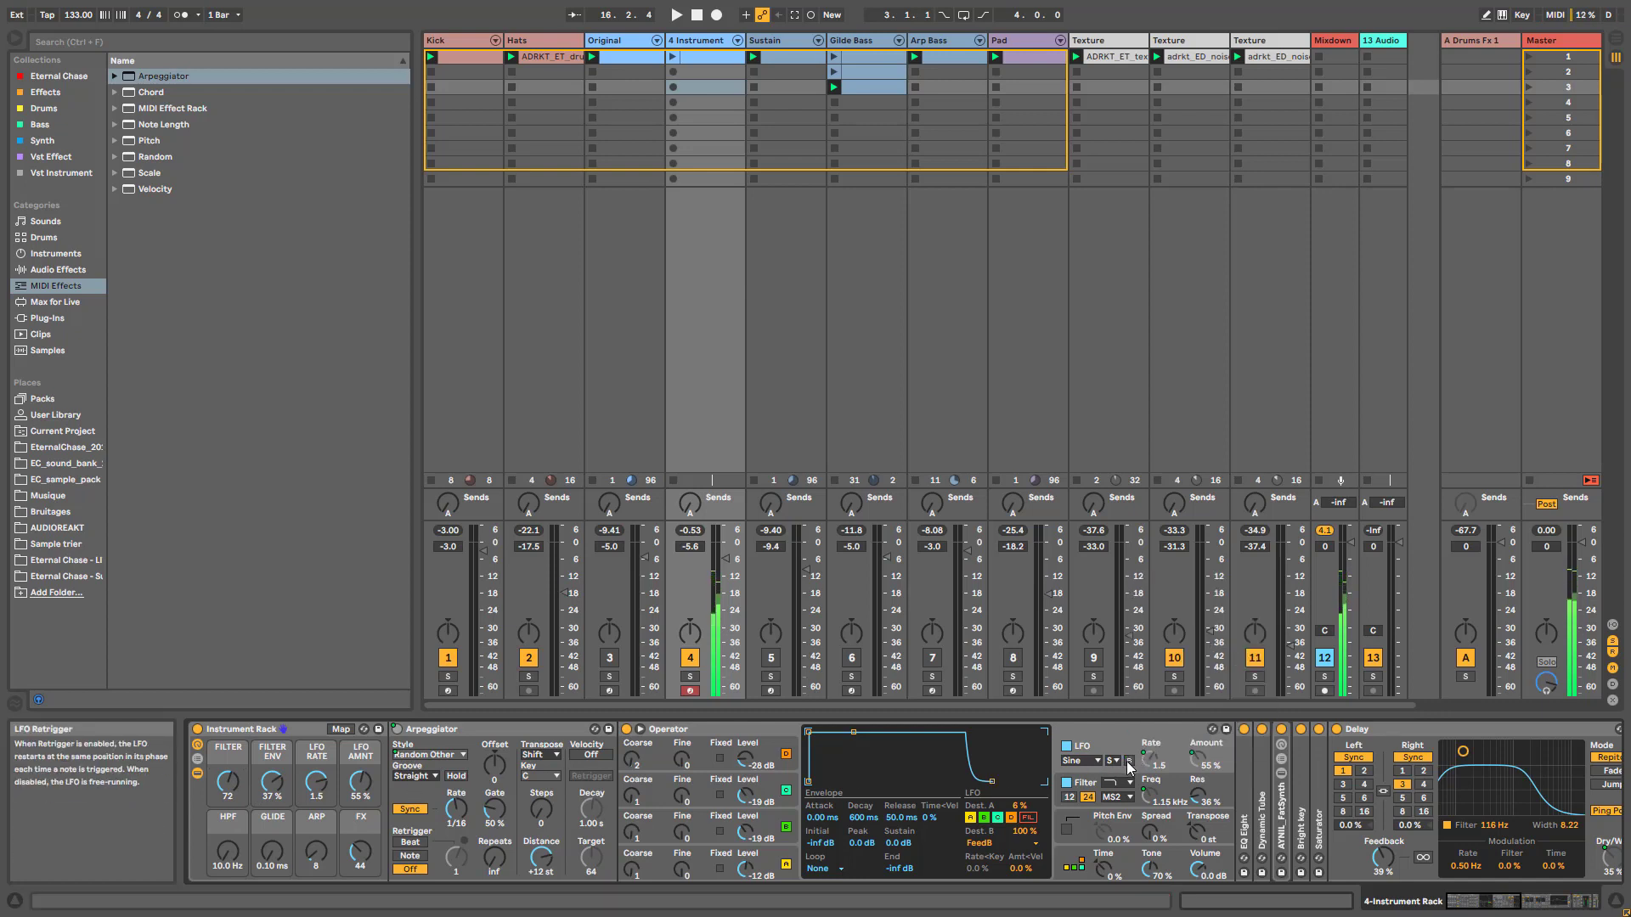
Step: Toggle Operator's LFO retrigger, then set the rack macros to ARP 0, FILTER 51 and FX 127
left_click(1129, 761)
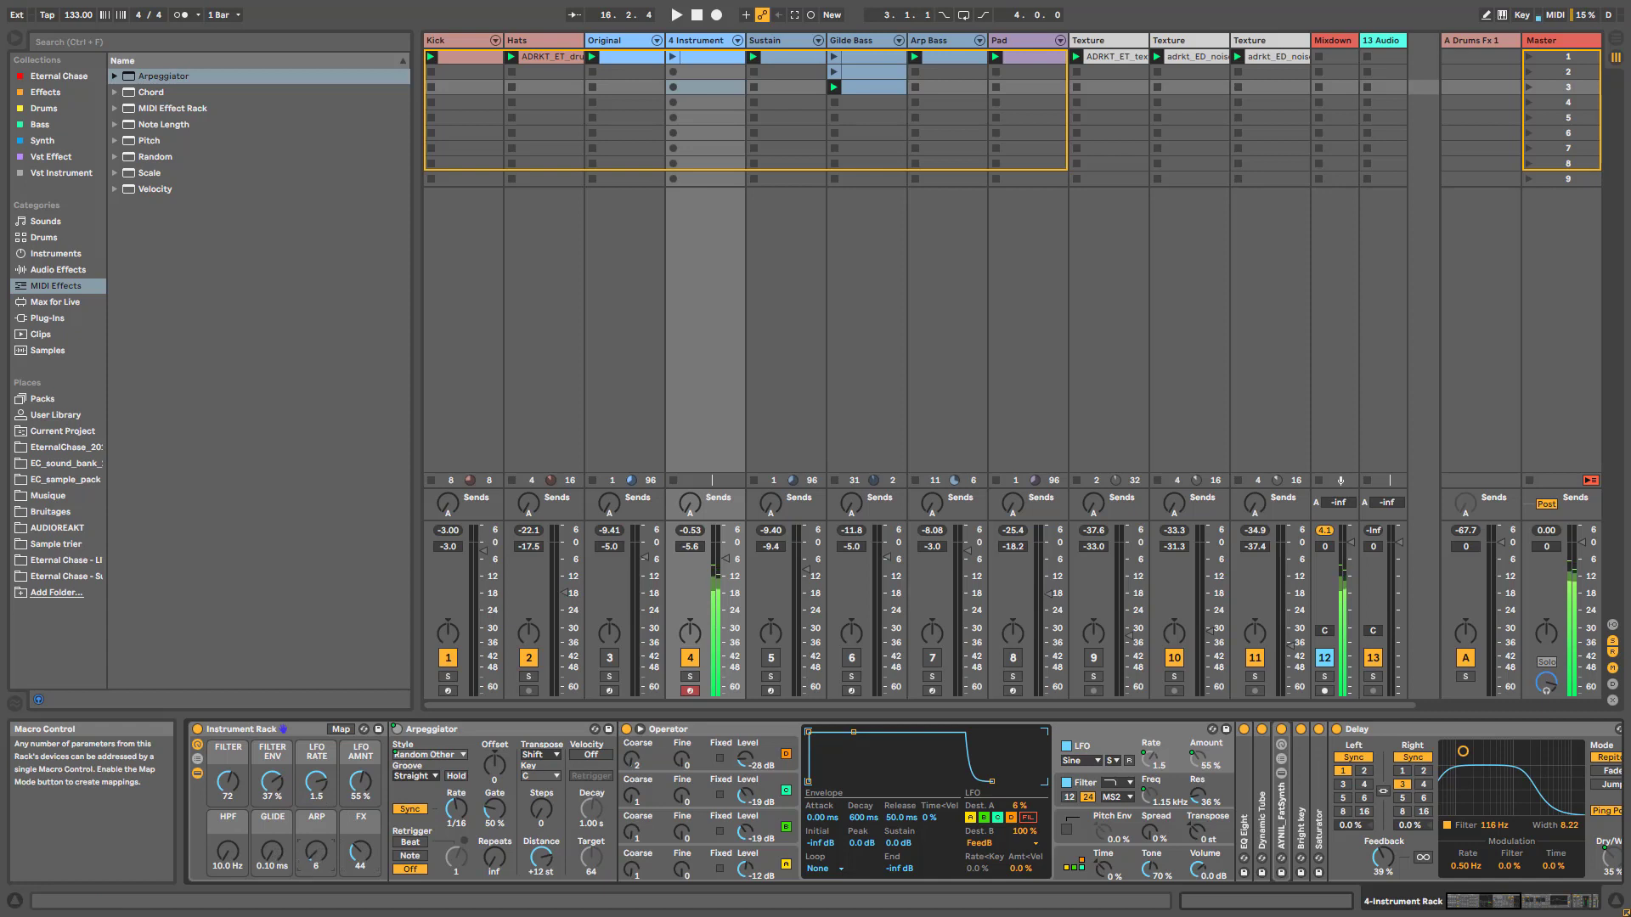
left_click_drag(316, 853, 317, 883)
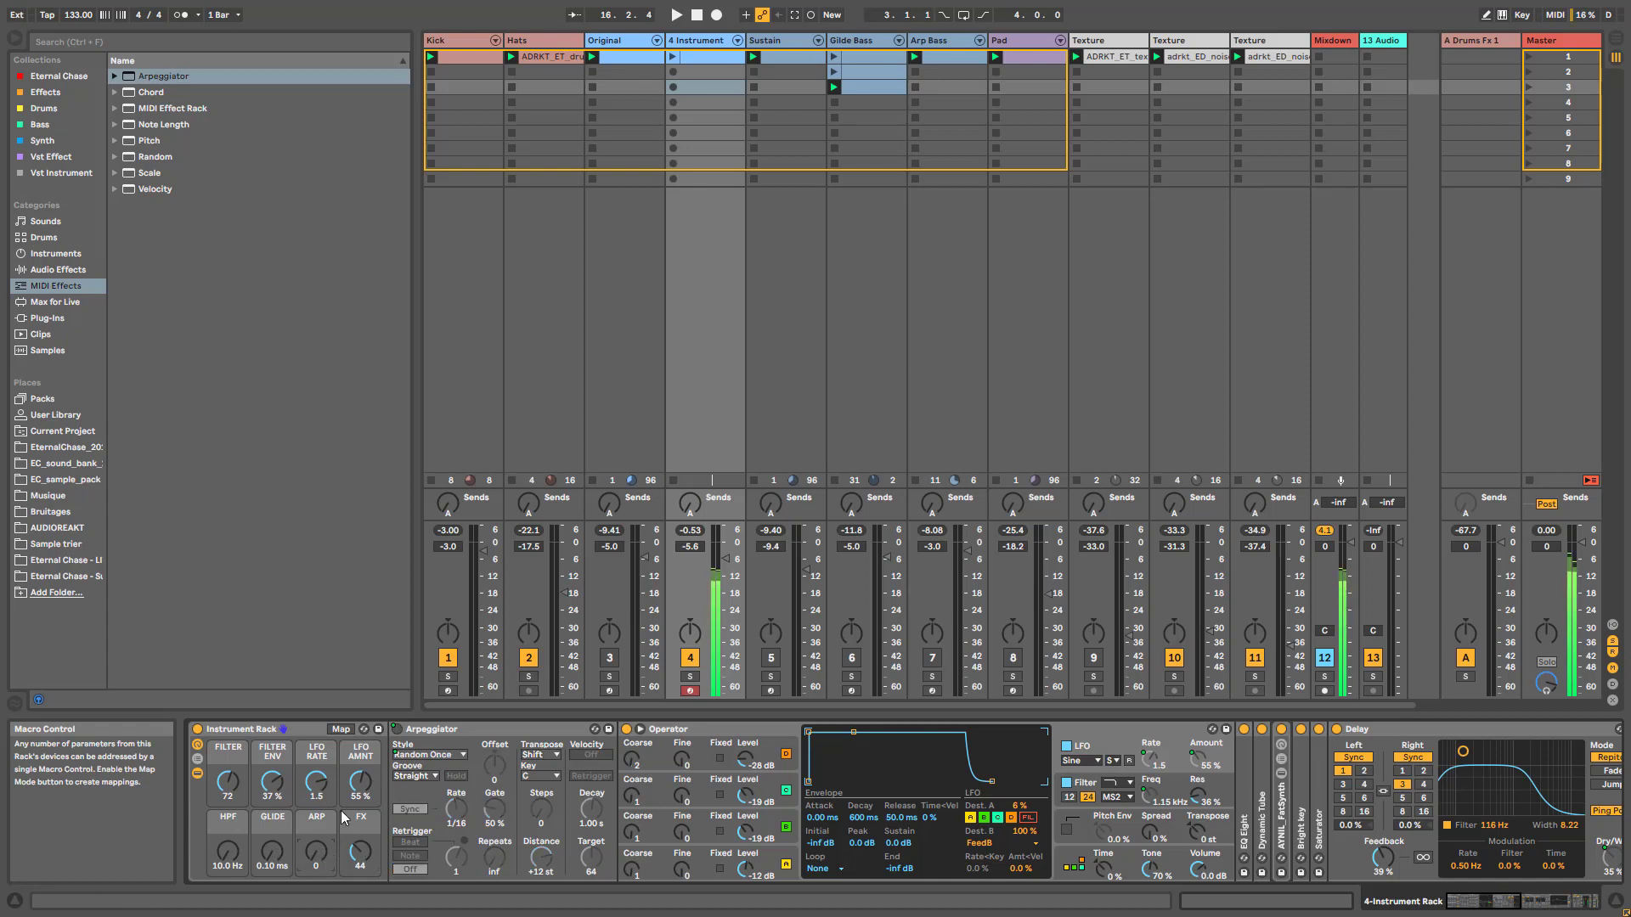
left_click_drag(228, 782, 227, 802)
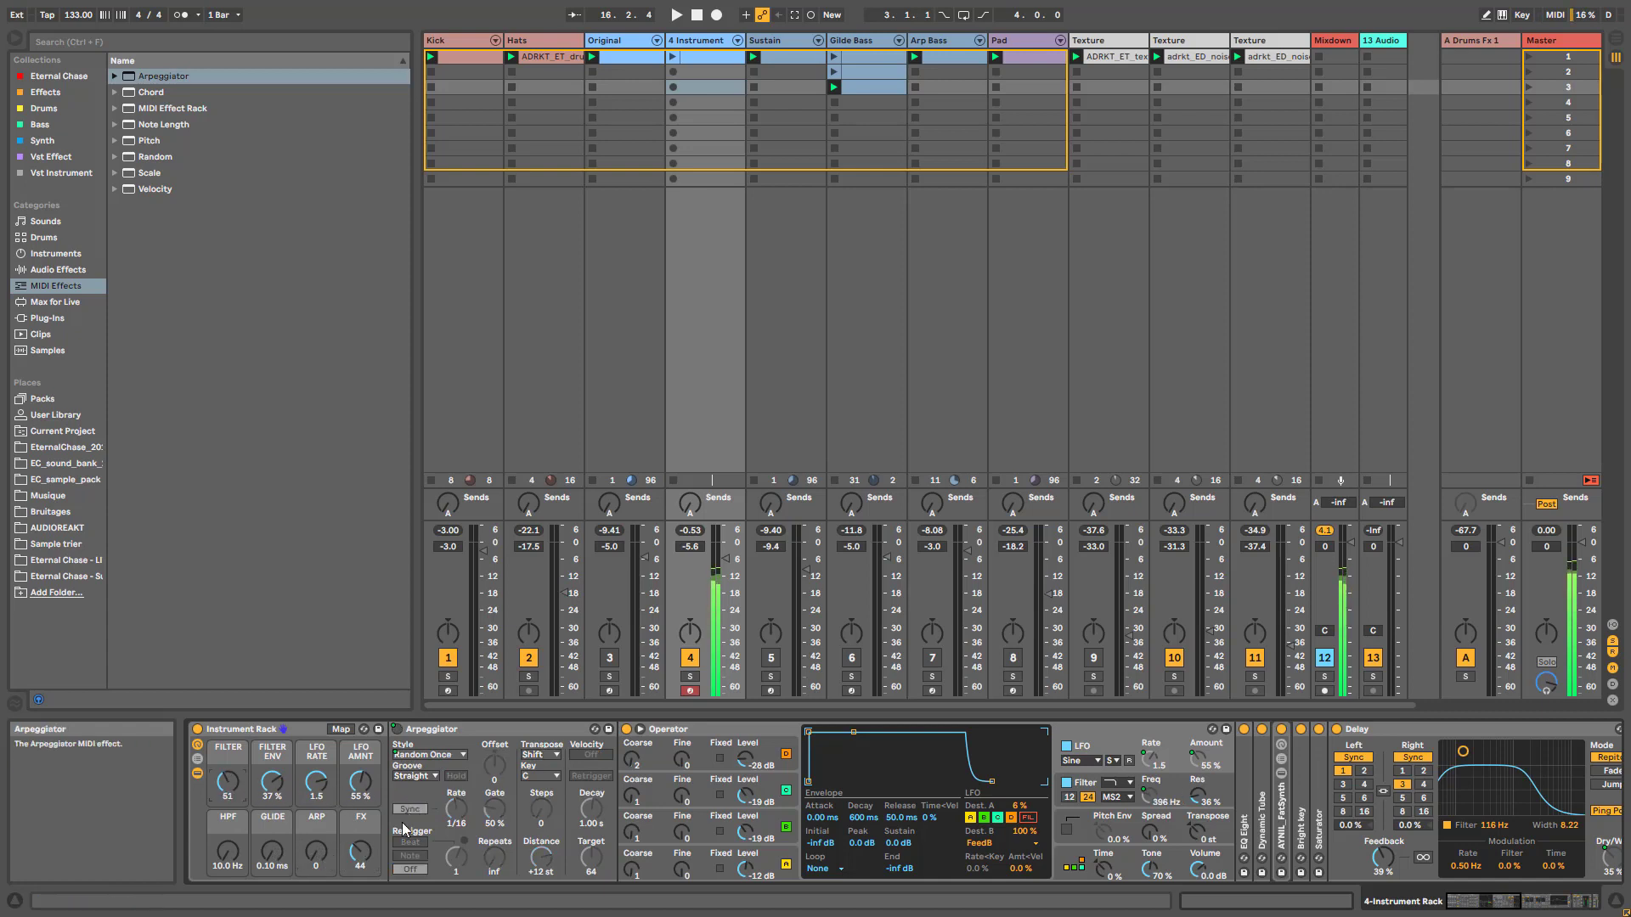
left_click_drag(362, 865, 363, 815)
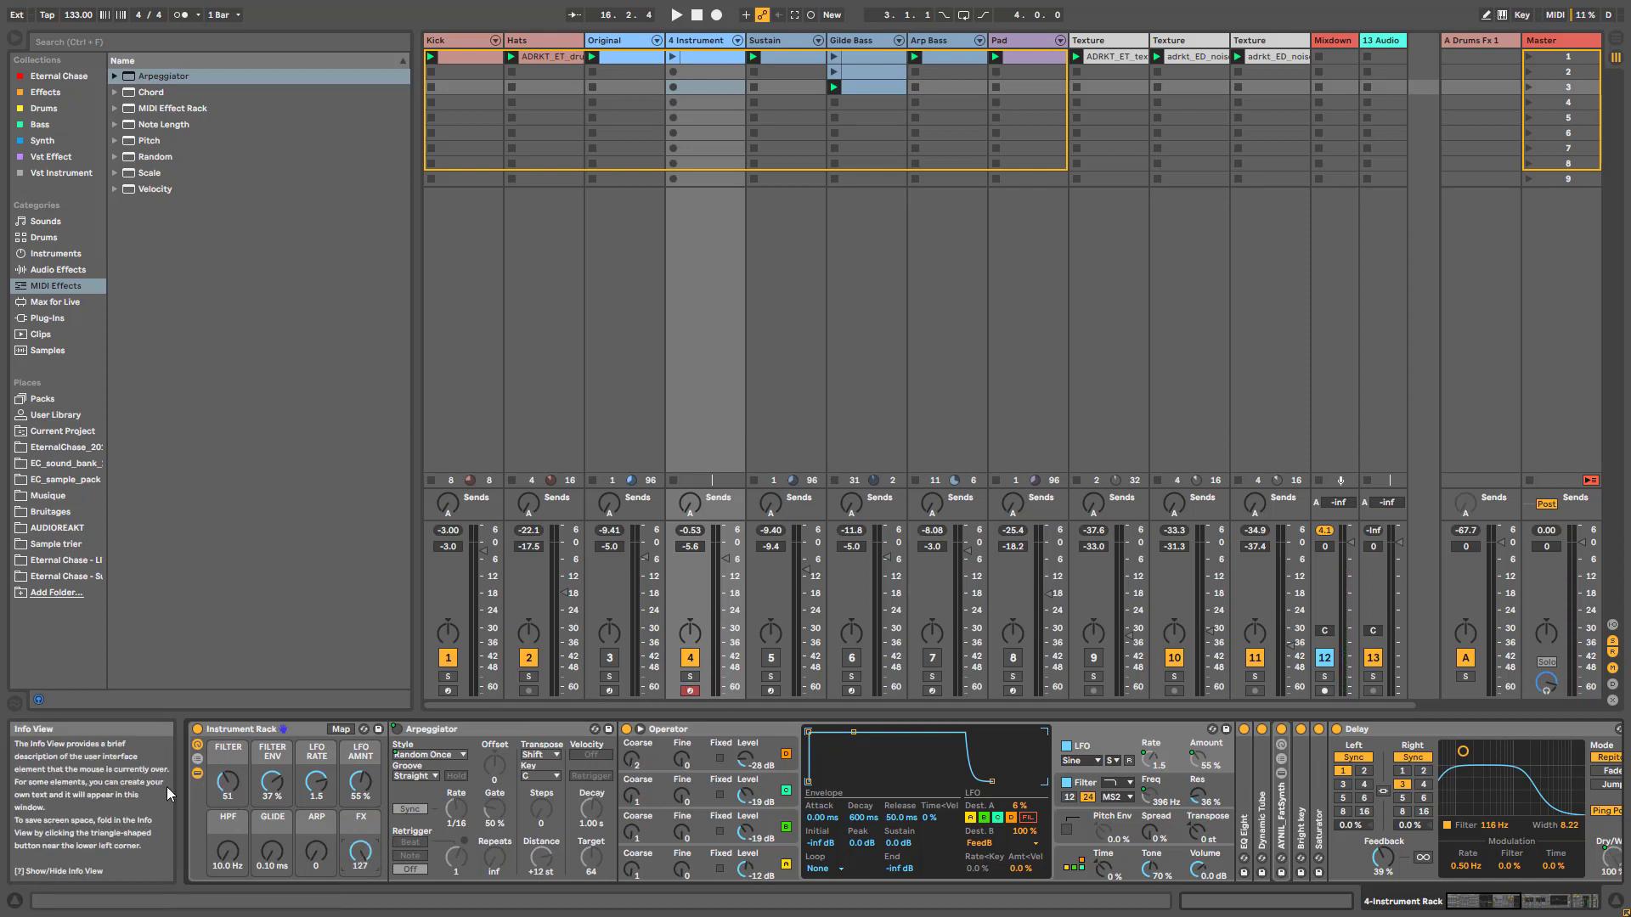
Step: Lower the 4 Instrument track's volume to -6.2 dB
left_click(197, 773)
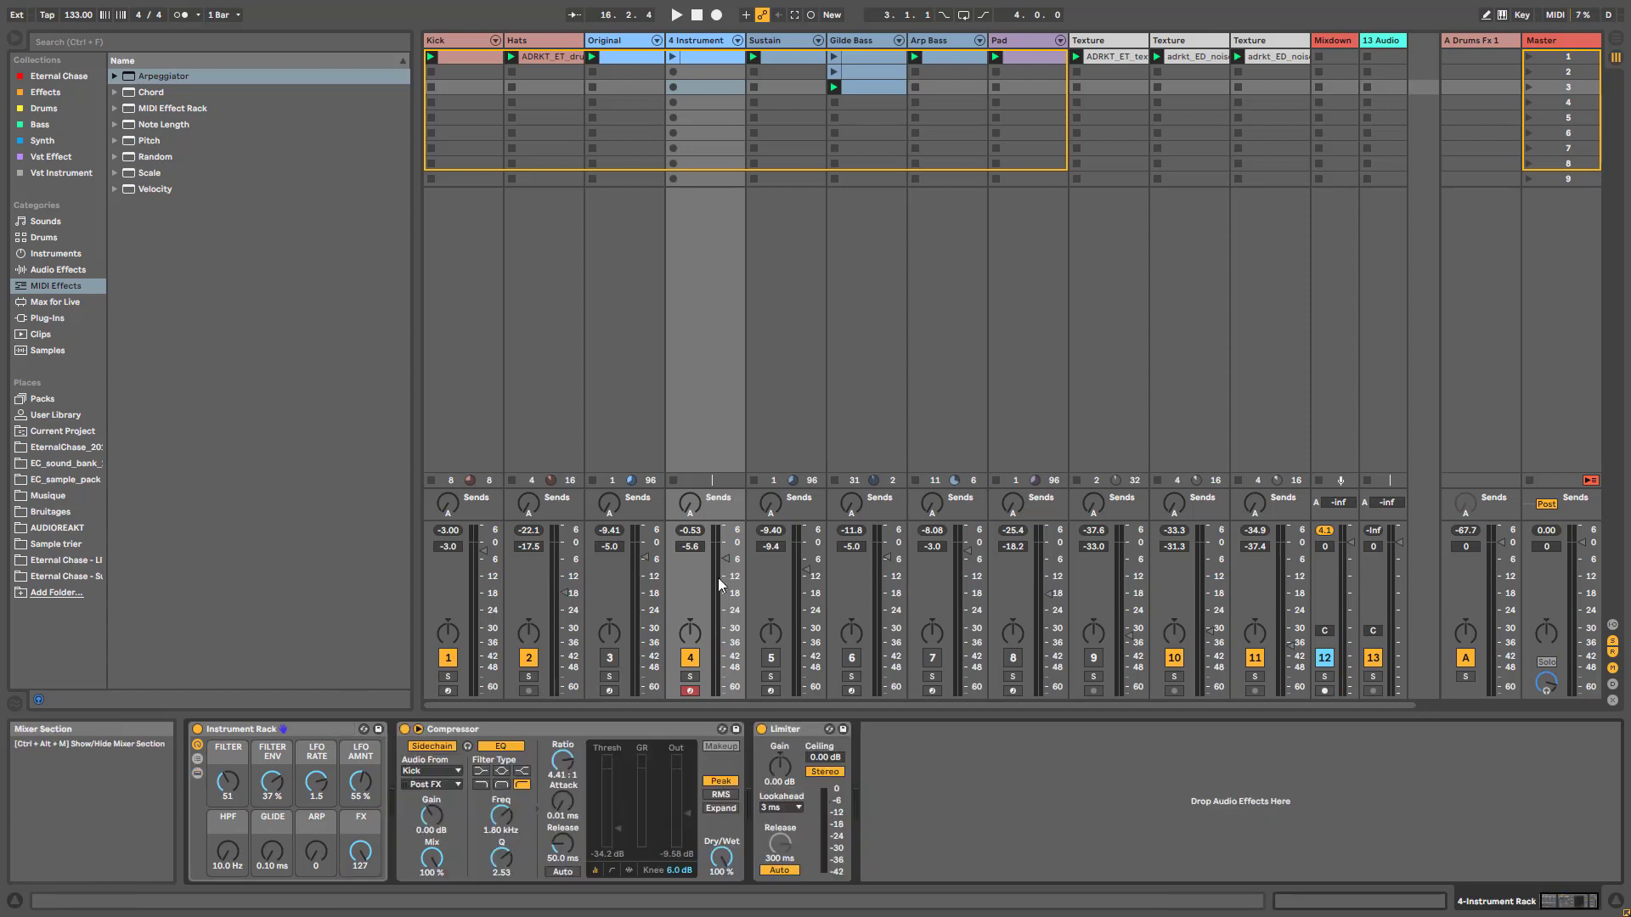
left_click_drag(690, 546, 690, 560)
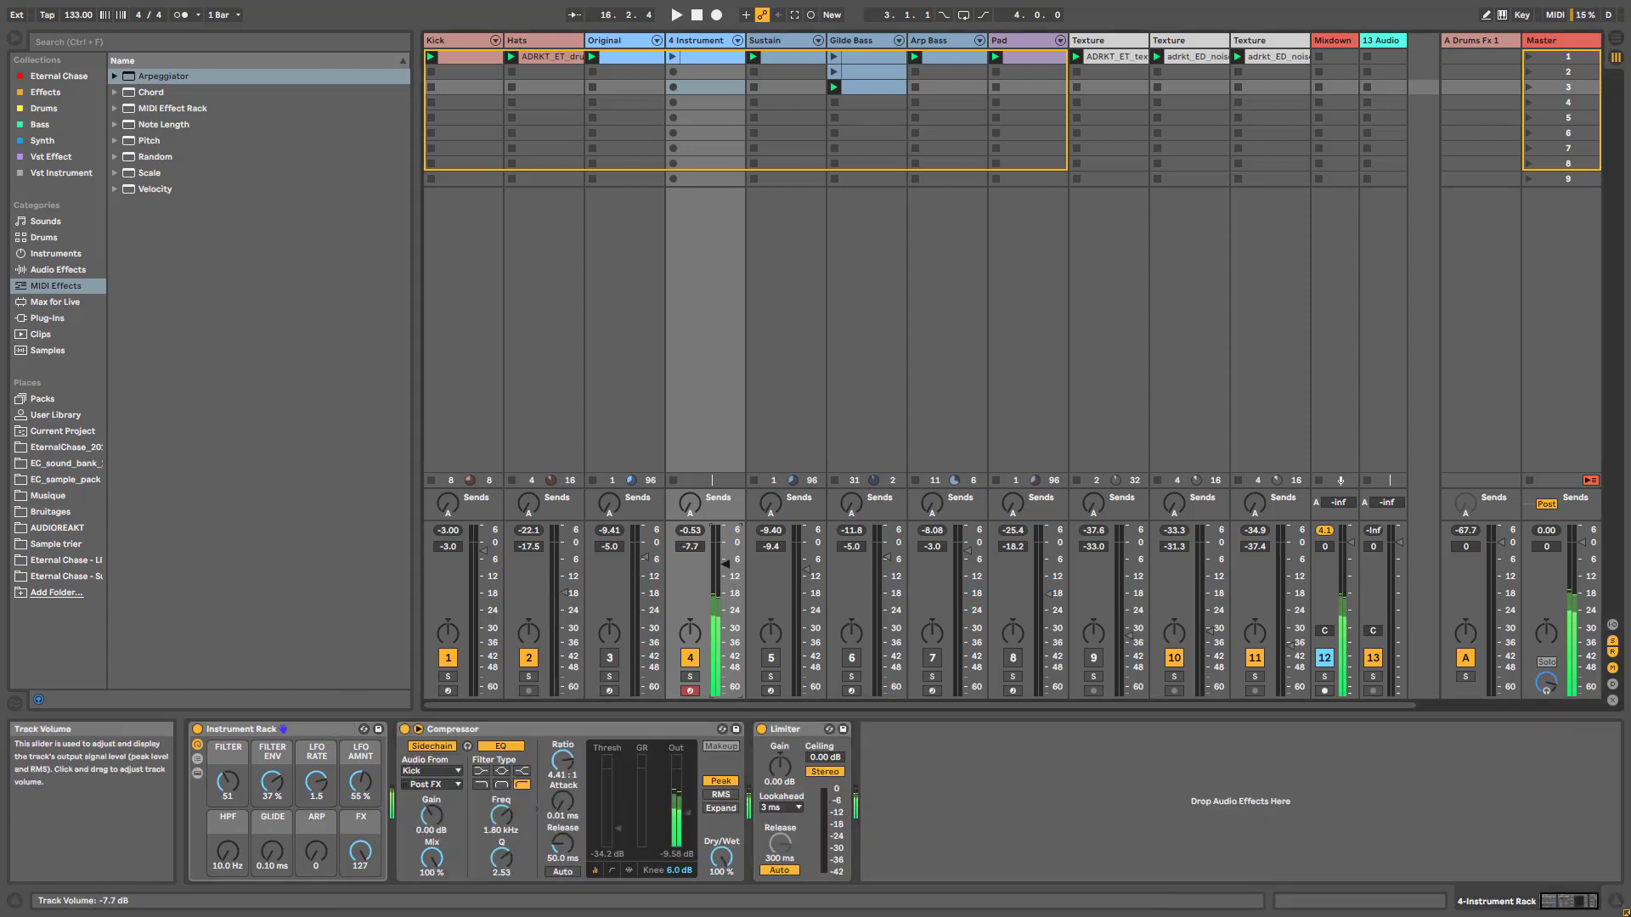
Step: Show the rack's devices again and set the reverb's decay time to 12.3 s
left_click(197, 773)
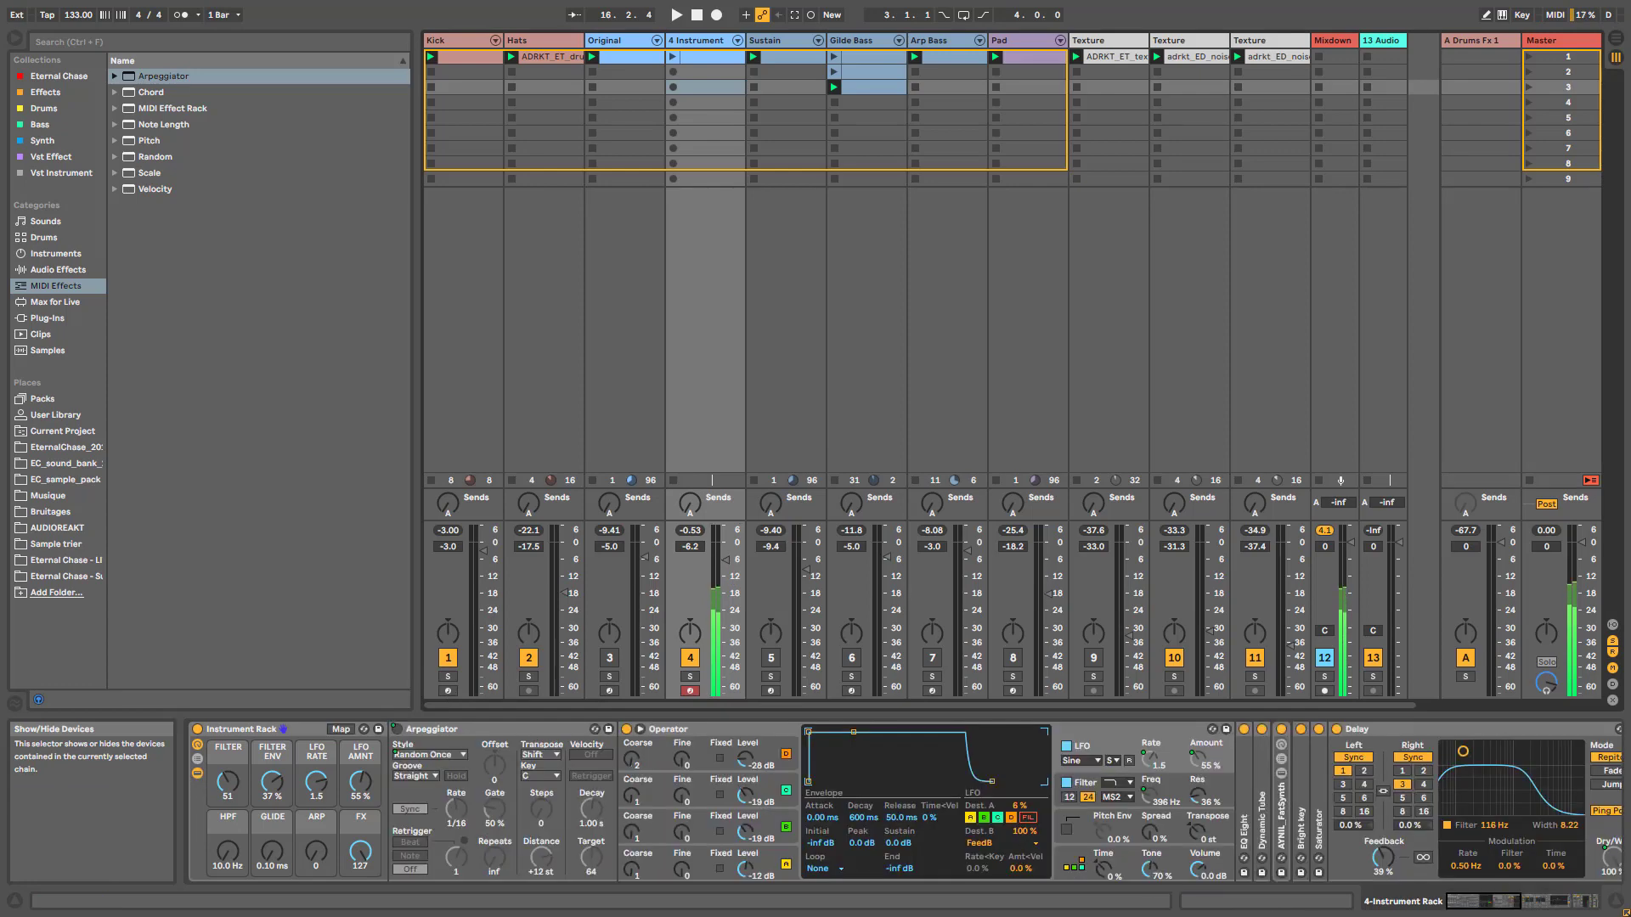
left_click(1557, 907)
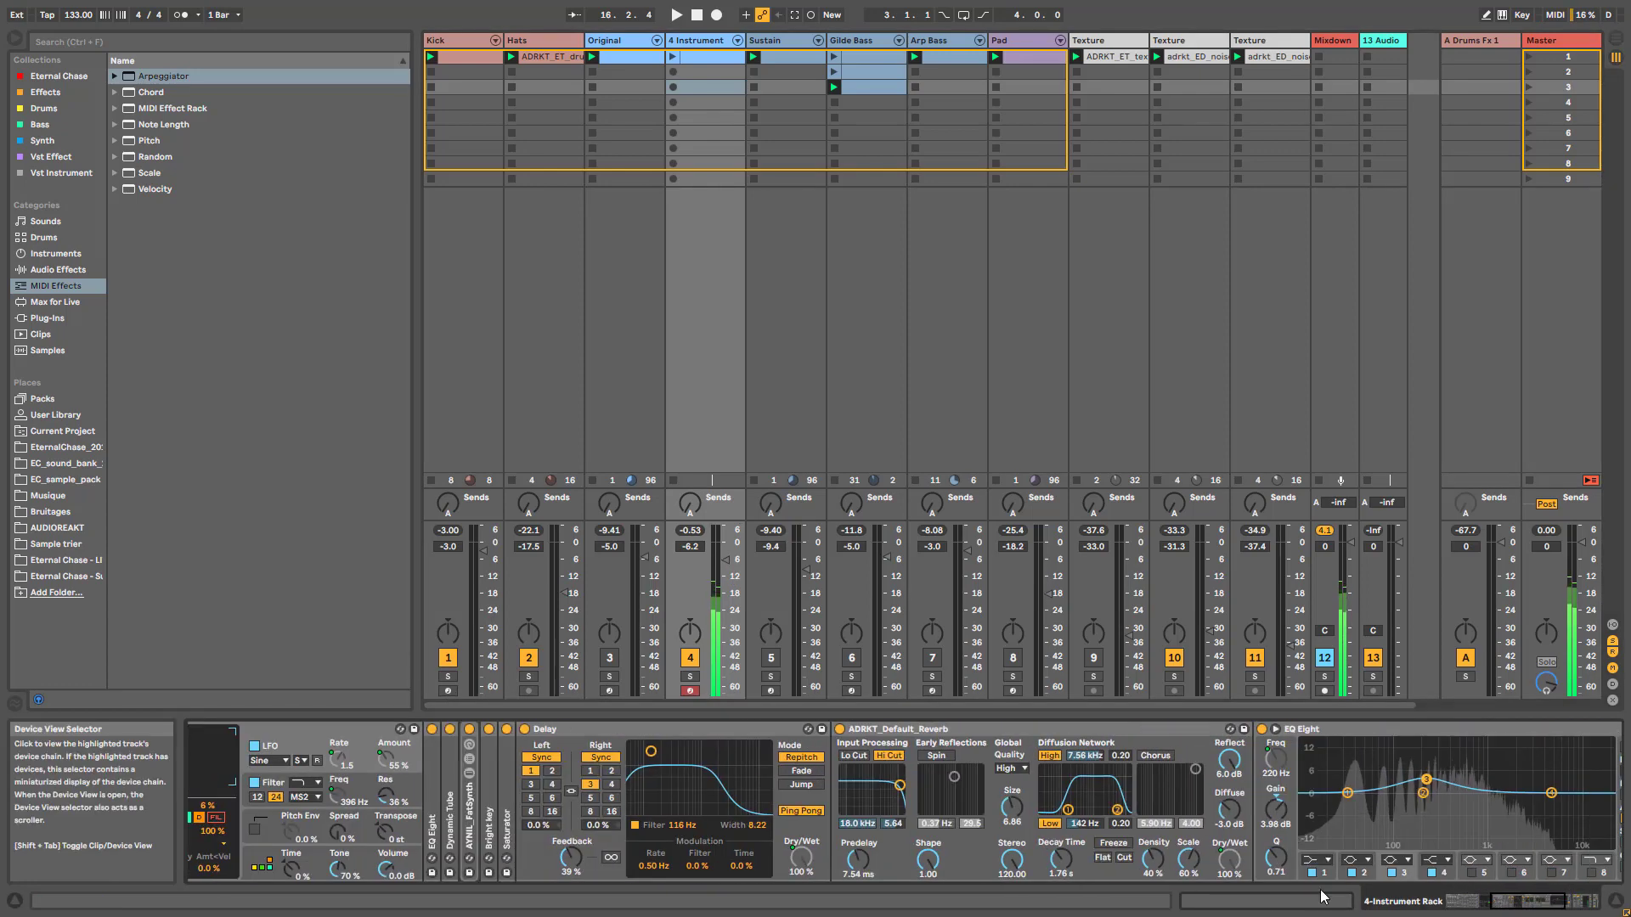
left_click(1230, 875)
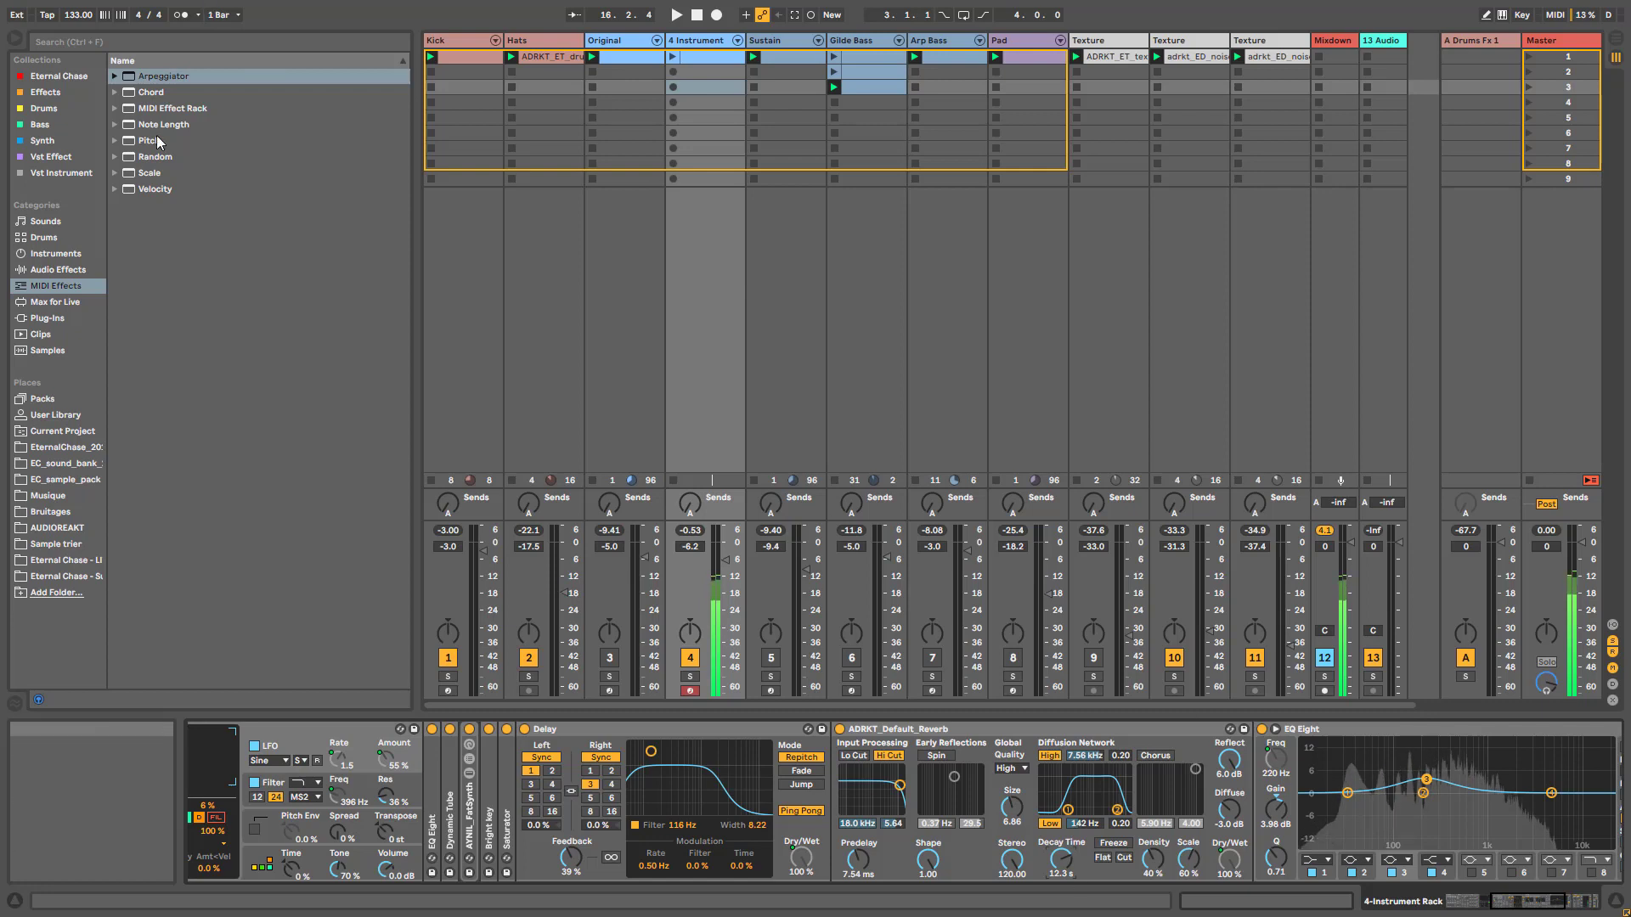
Step: Add an Auto Pan audio effect between the Saturator and the Delay and set its amount to 56.3 %
left_click(57, 271)
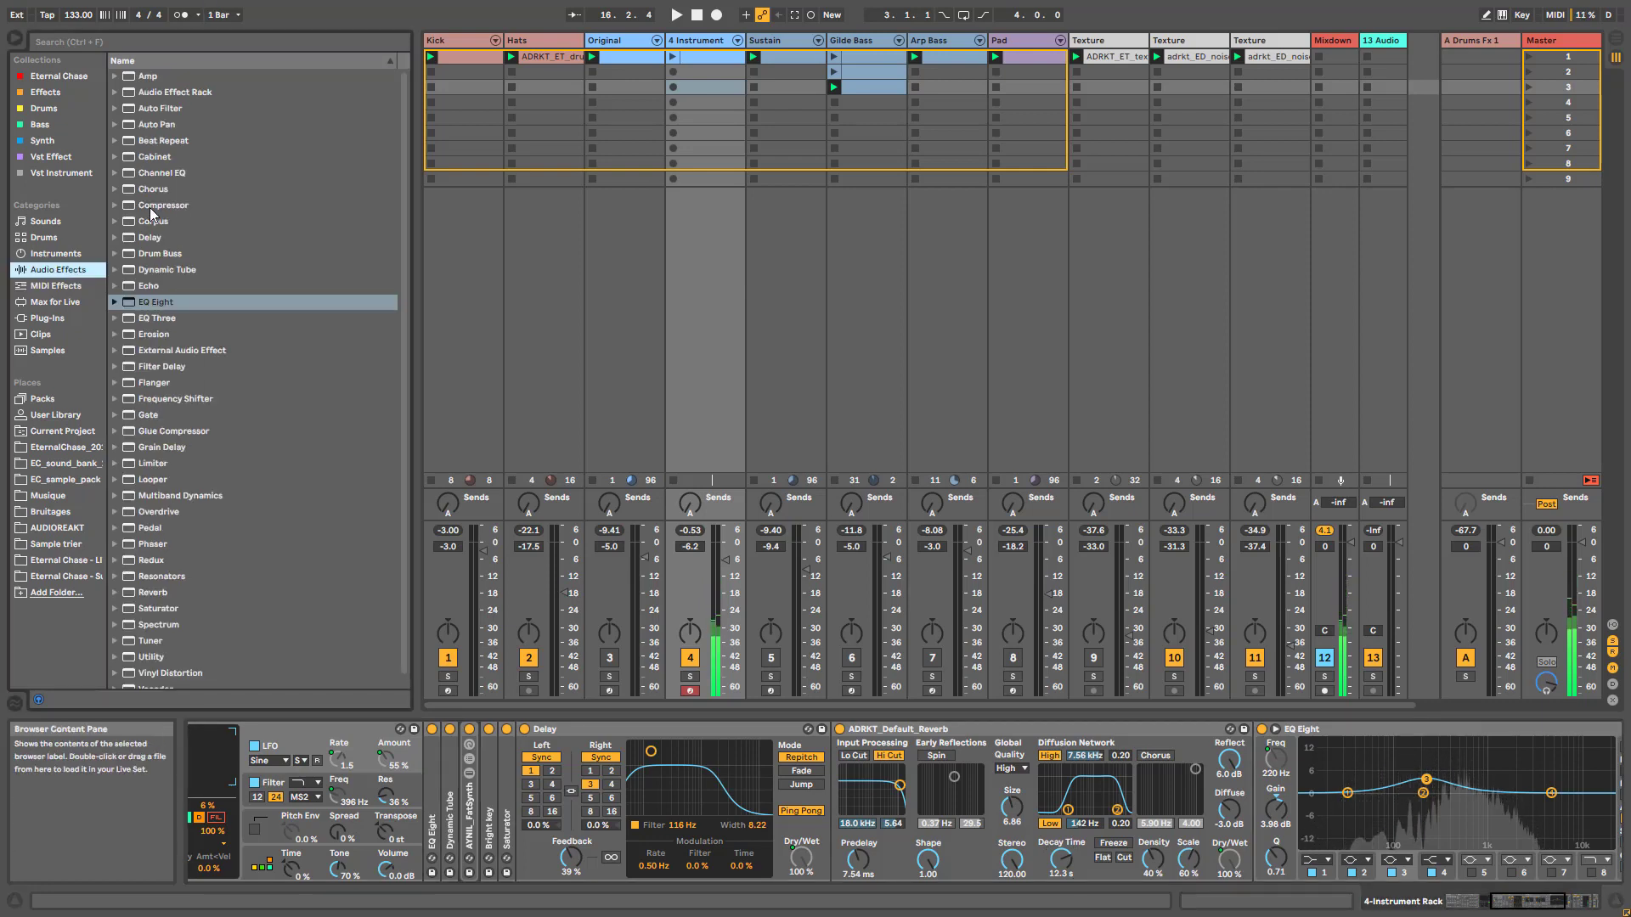
left_click_drag(157, 125, 409, 553)
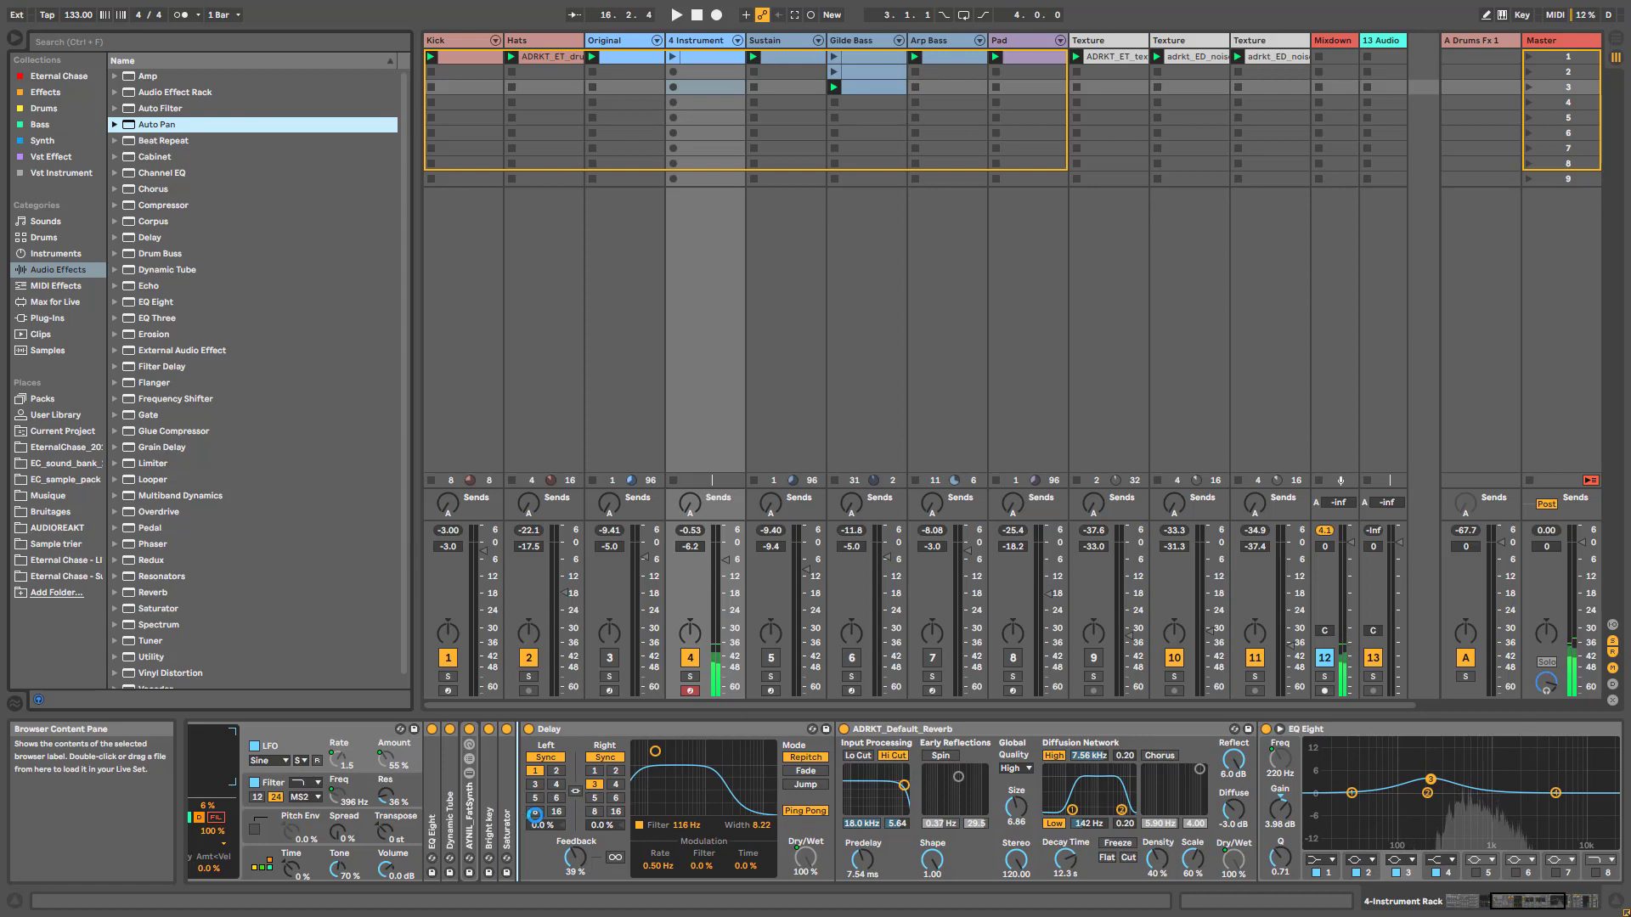
left_click_drag(534, 814, 544, 811)
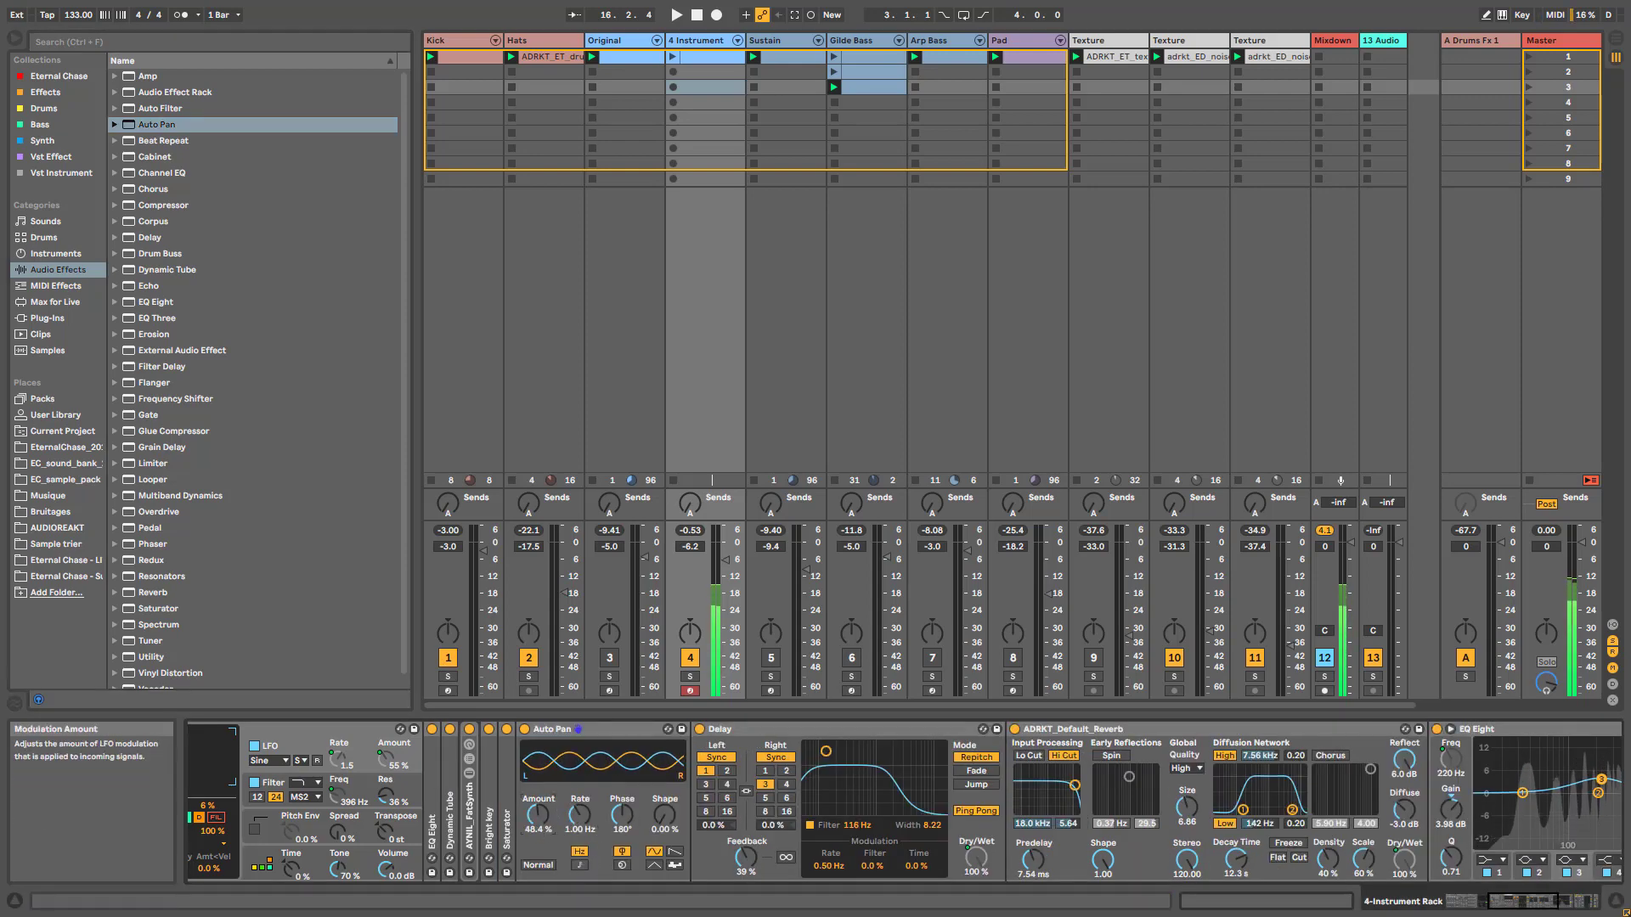
left_click_drag(538, 814, 537, 802)
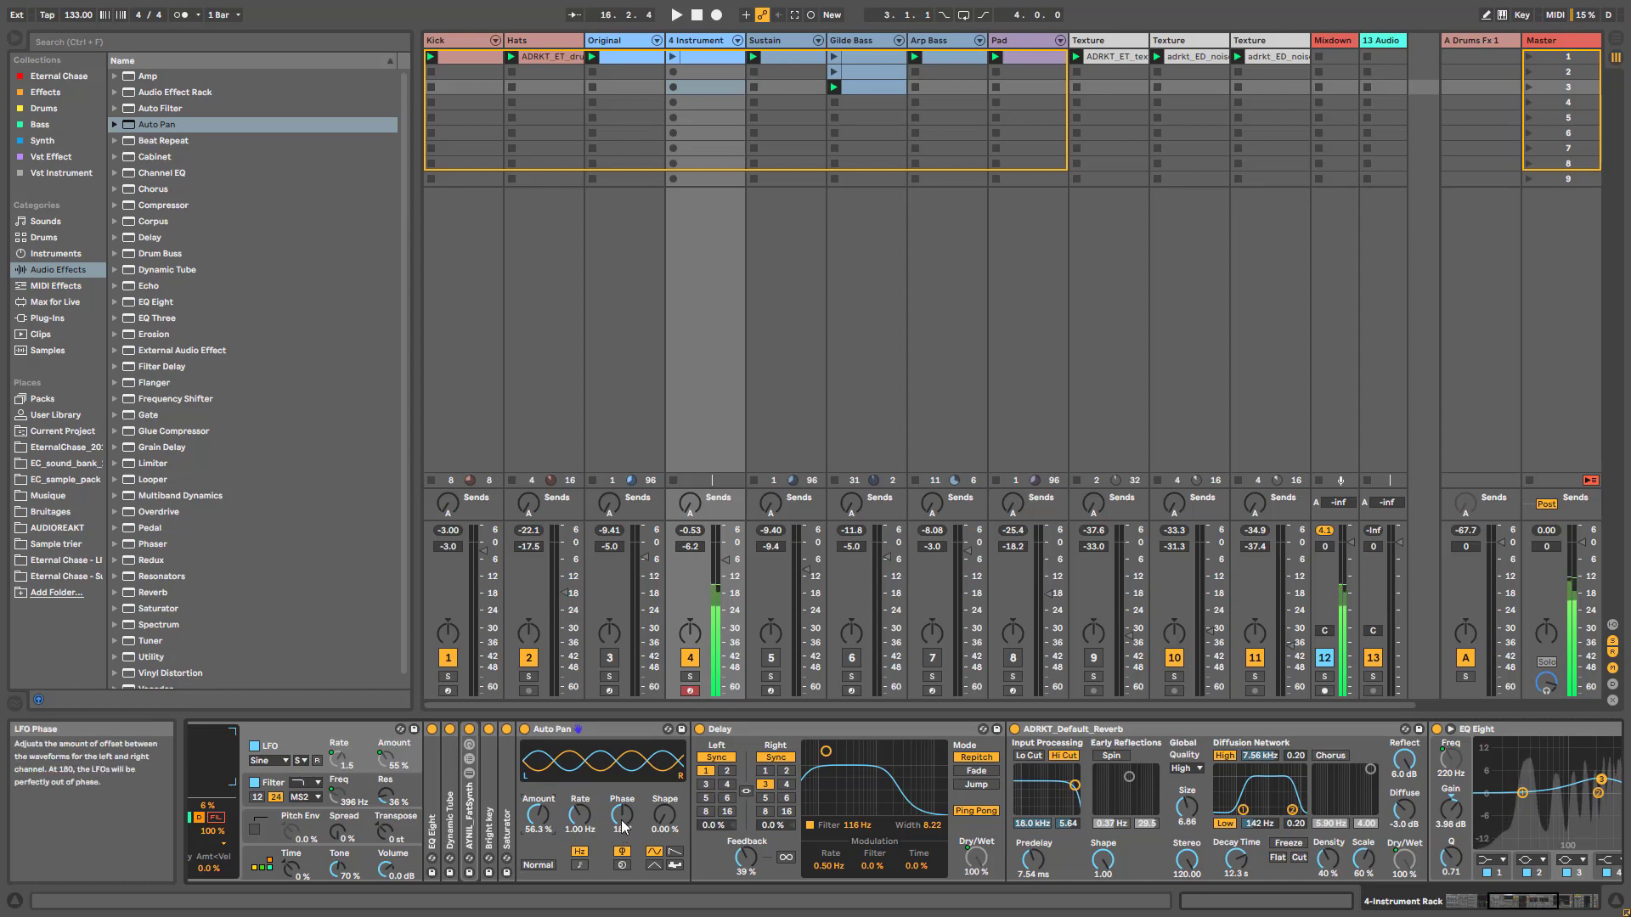
Step: Try the Auto Pan after the reverb, set its rate to 0.13 Hz, and move it back in front of the Delay
left_click(595, 729)
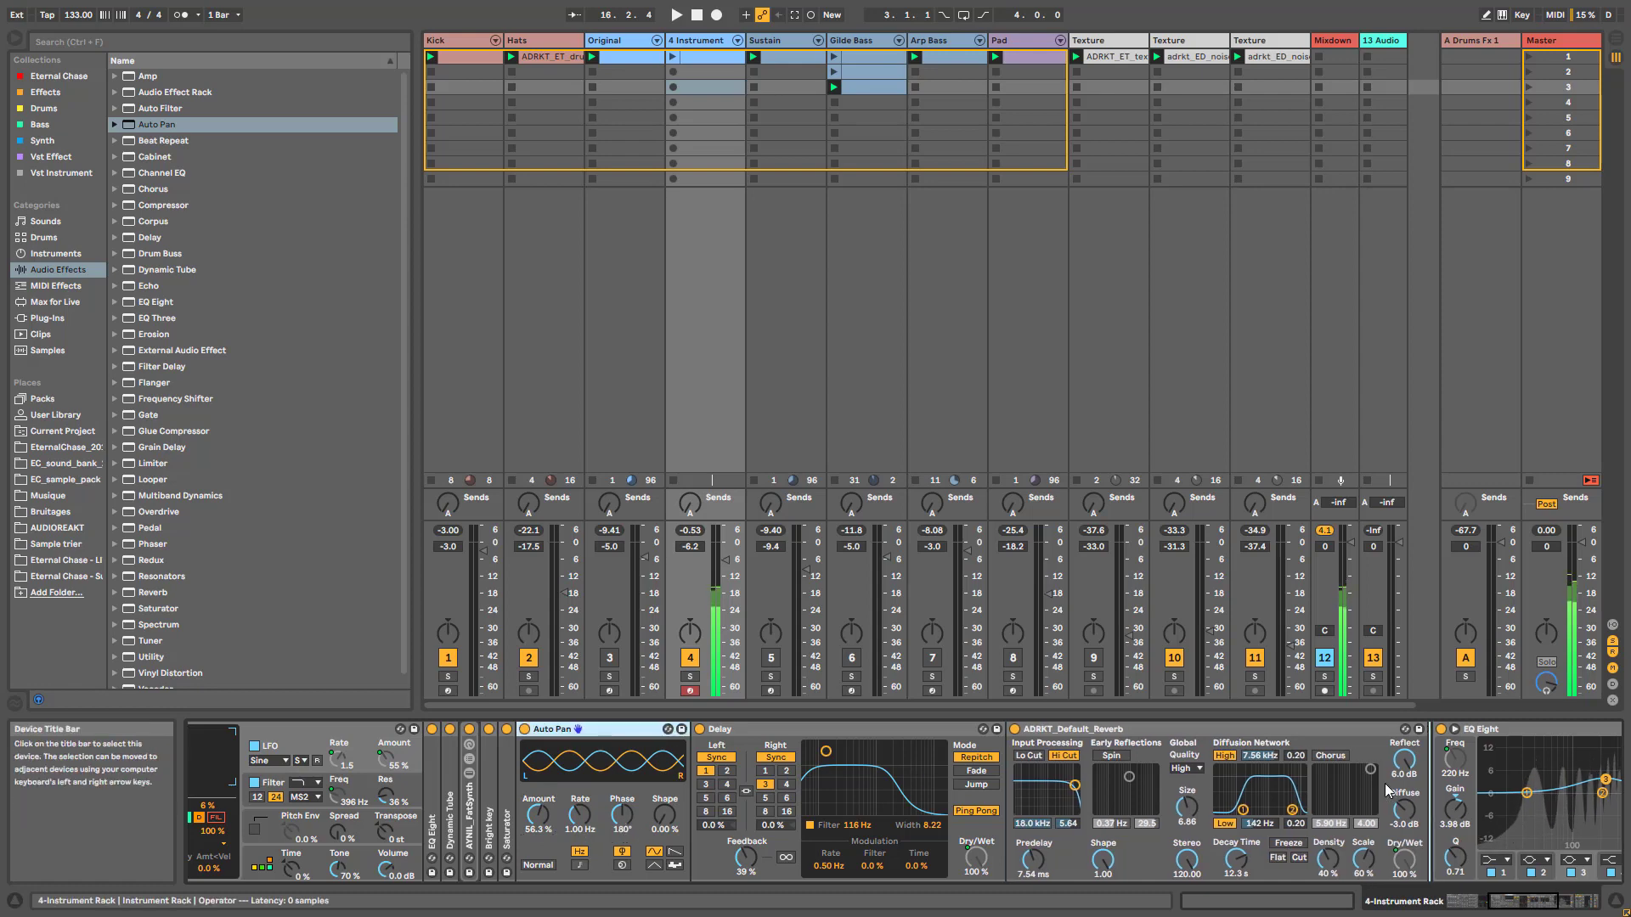
mouse_move(1384, 783)
left_mouse_down()
mouse_move(1323, 828)
mouse_move(1322, 878)
left_mouse_up()
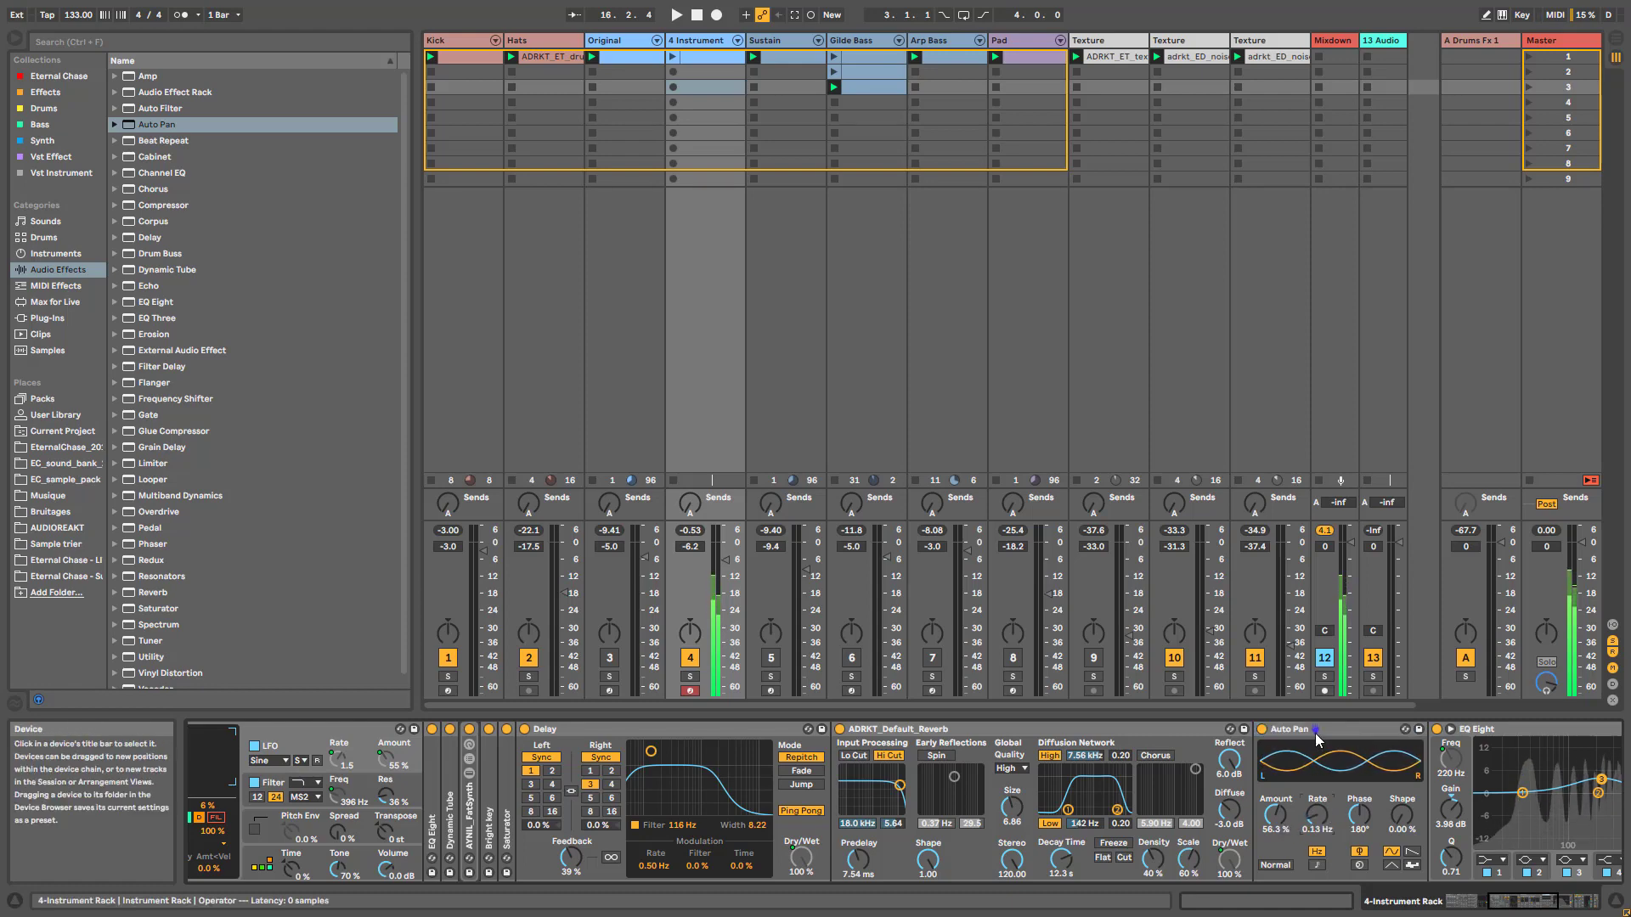
left_click_drag(1316, 730, 630, 782)
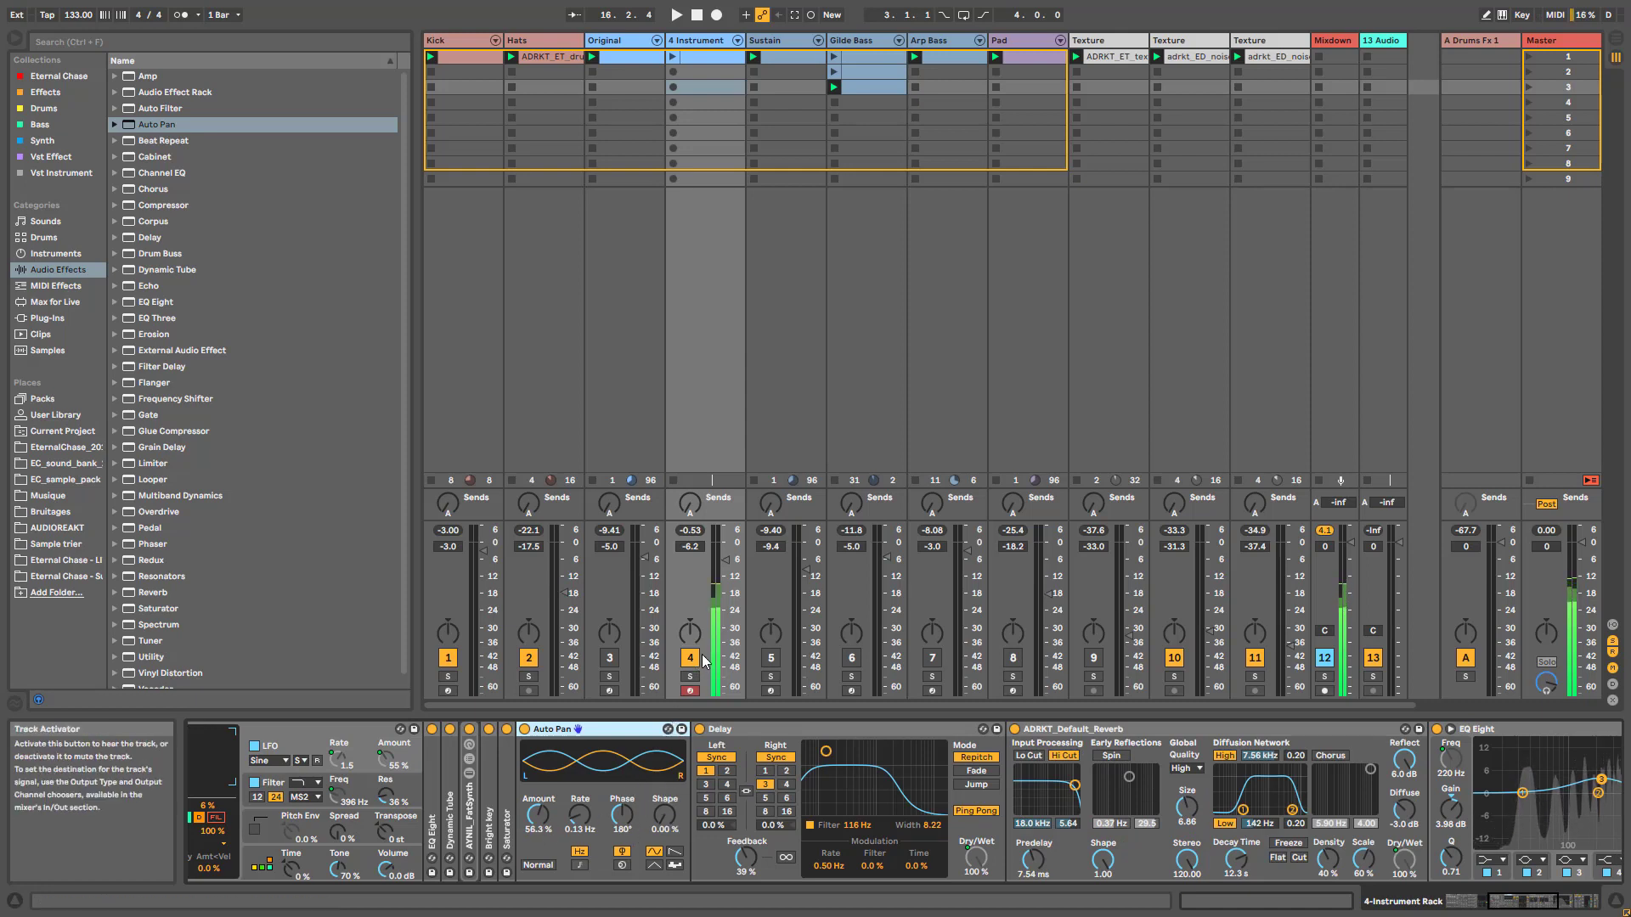
Step: Solo the Pad track, start playback and raise the track's volume to -10.7 dB
left_click(1019, 49)
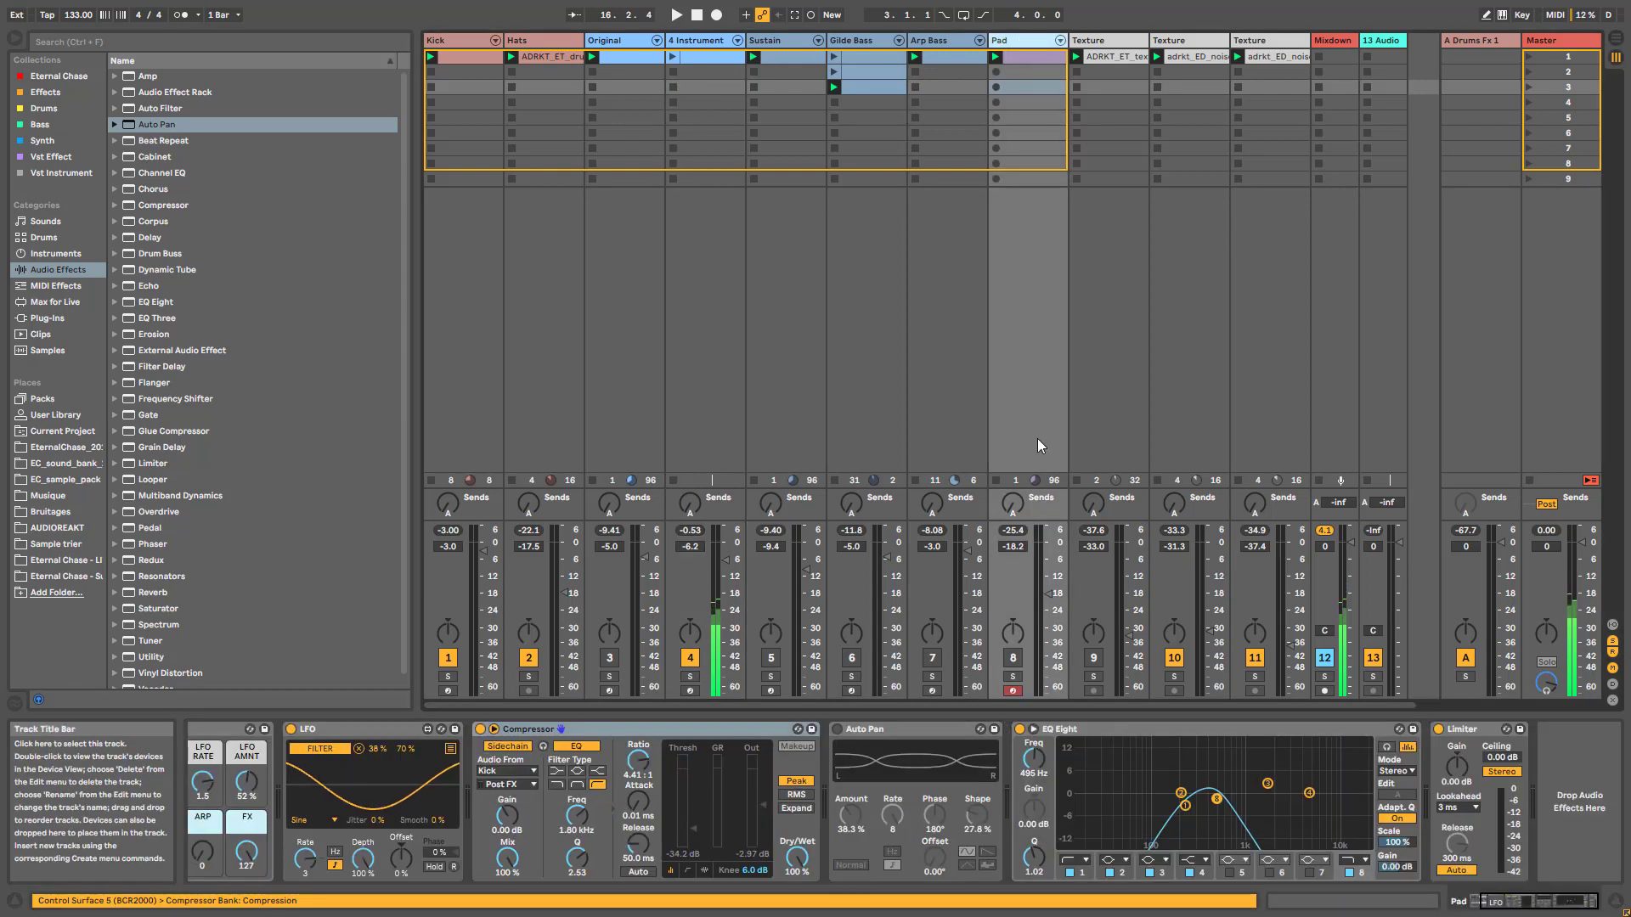
left_click(1011, 680)
key("space")
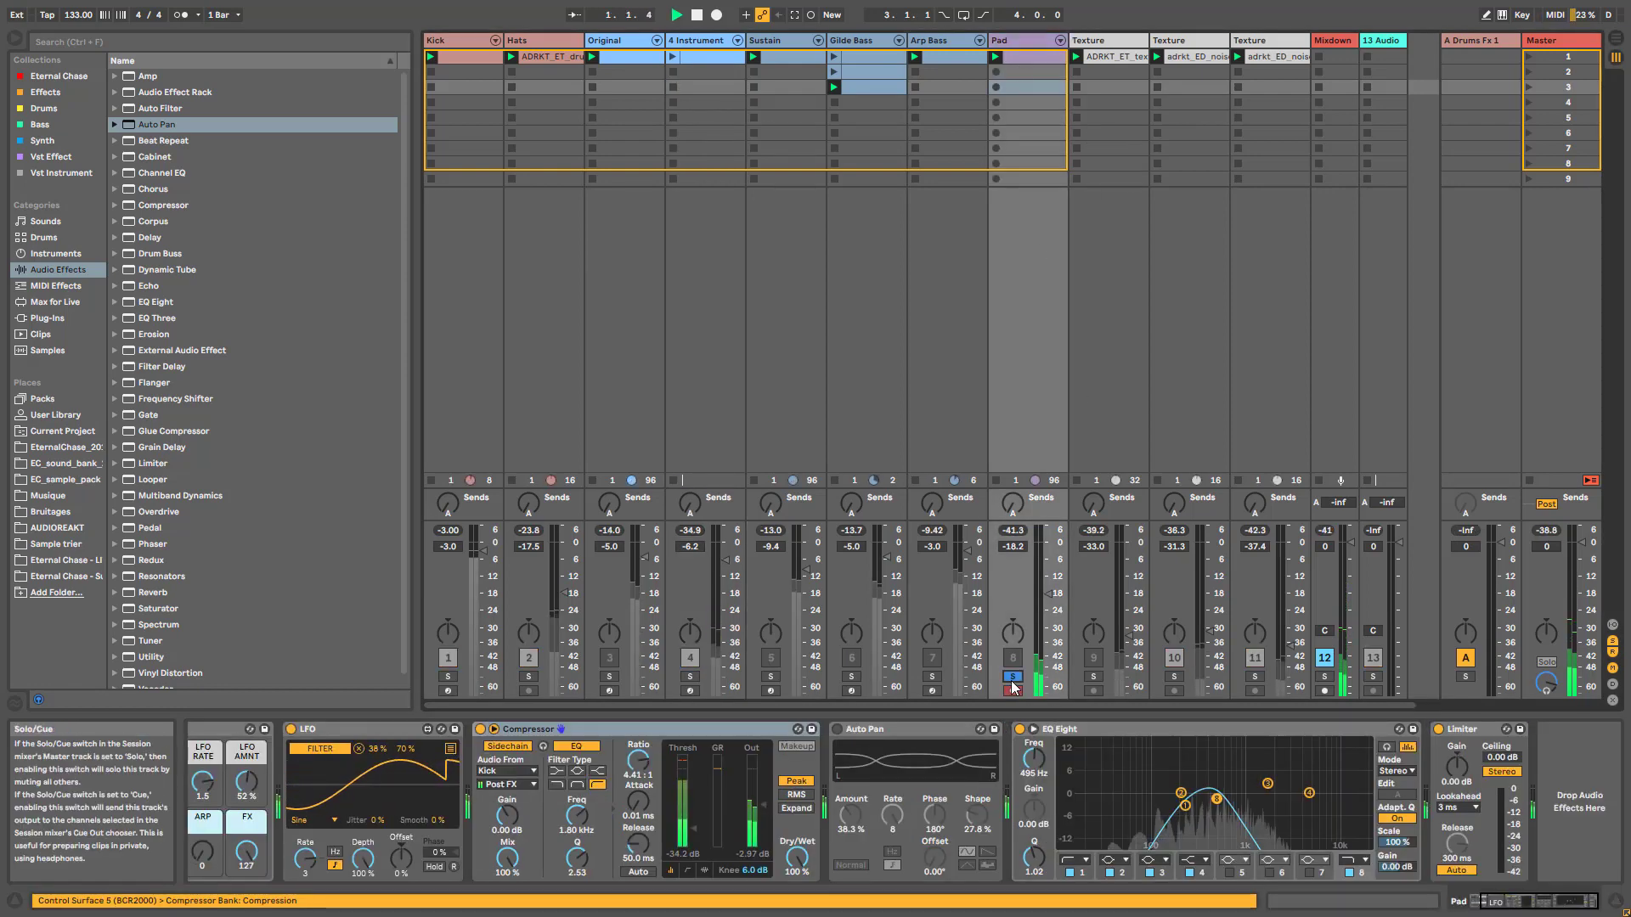
left_click_drag(1048, 593, 1048, 573)
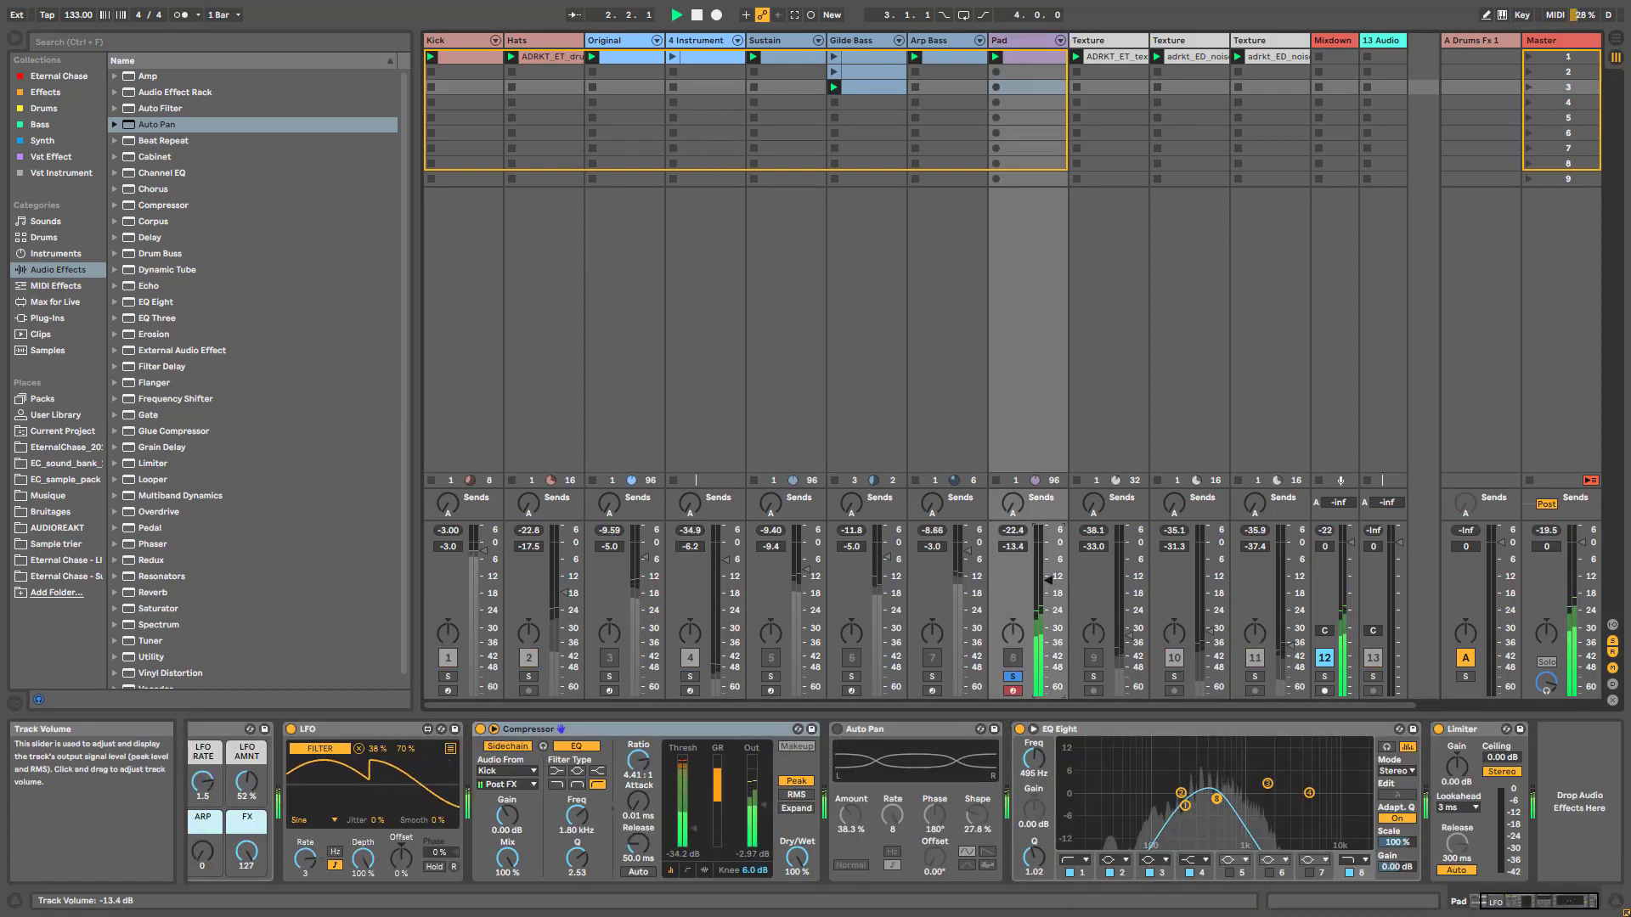
Step: Bring the Pad track's bass rack and LFO into view and audition the sound with the FILTER macro moving up to 88
left_click_drag(1526, 911, 1499, 911)
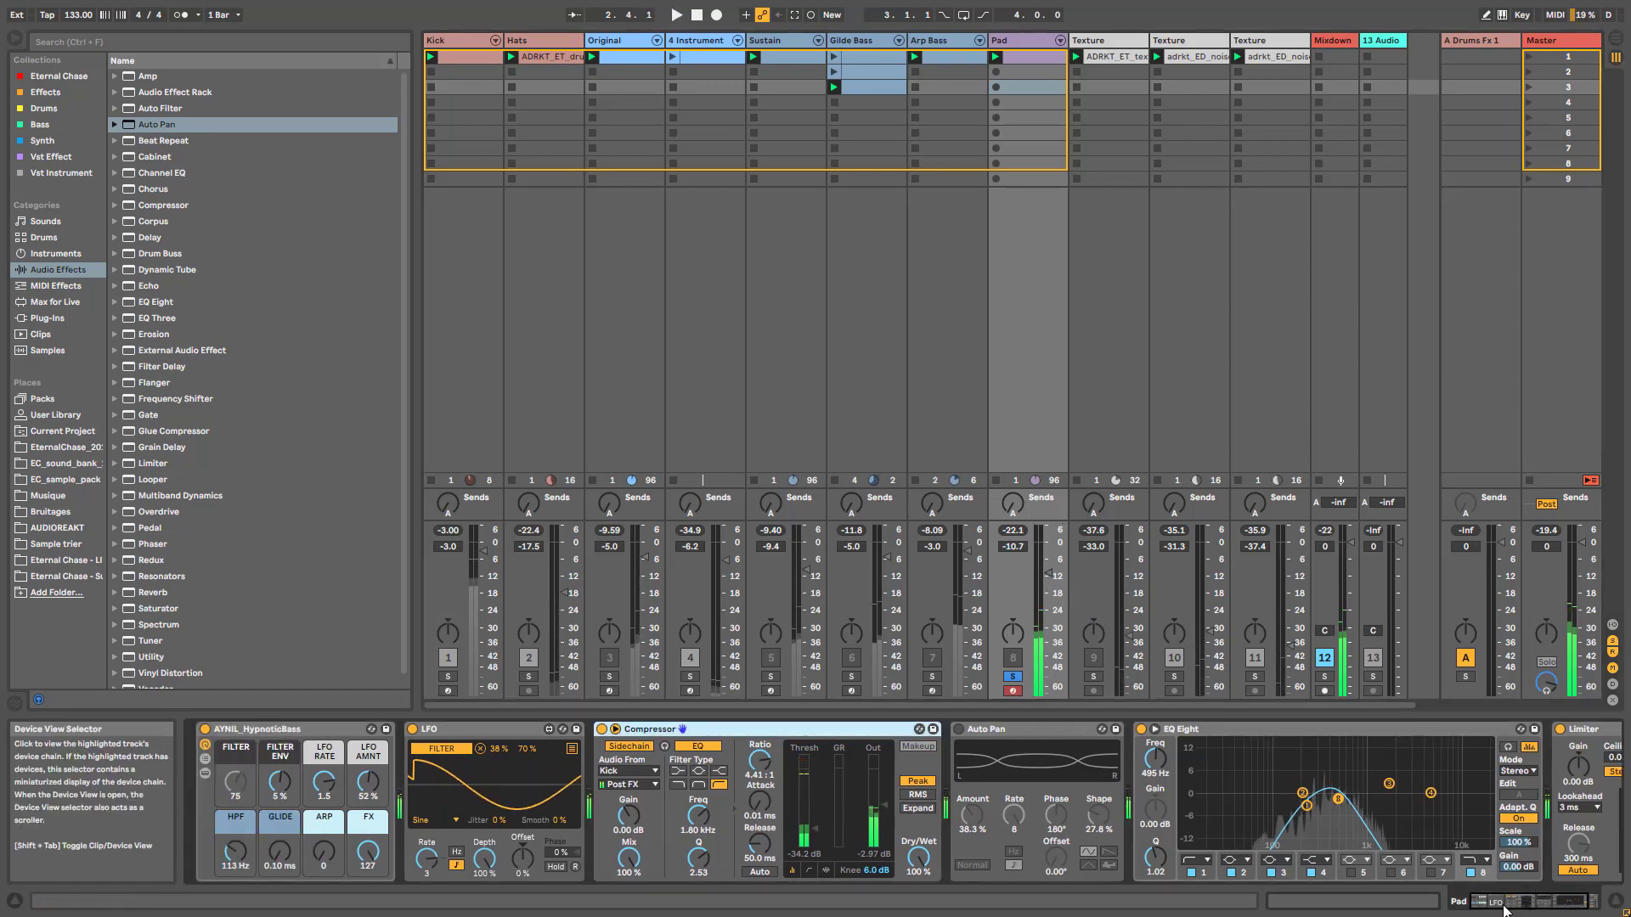
left_click(467, 734)
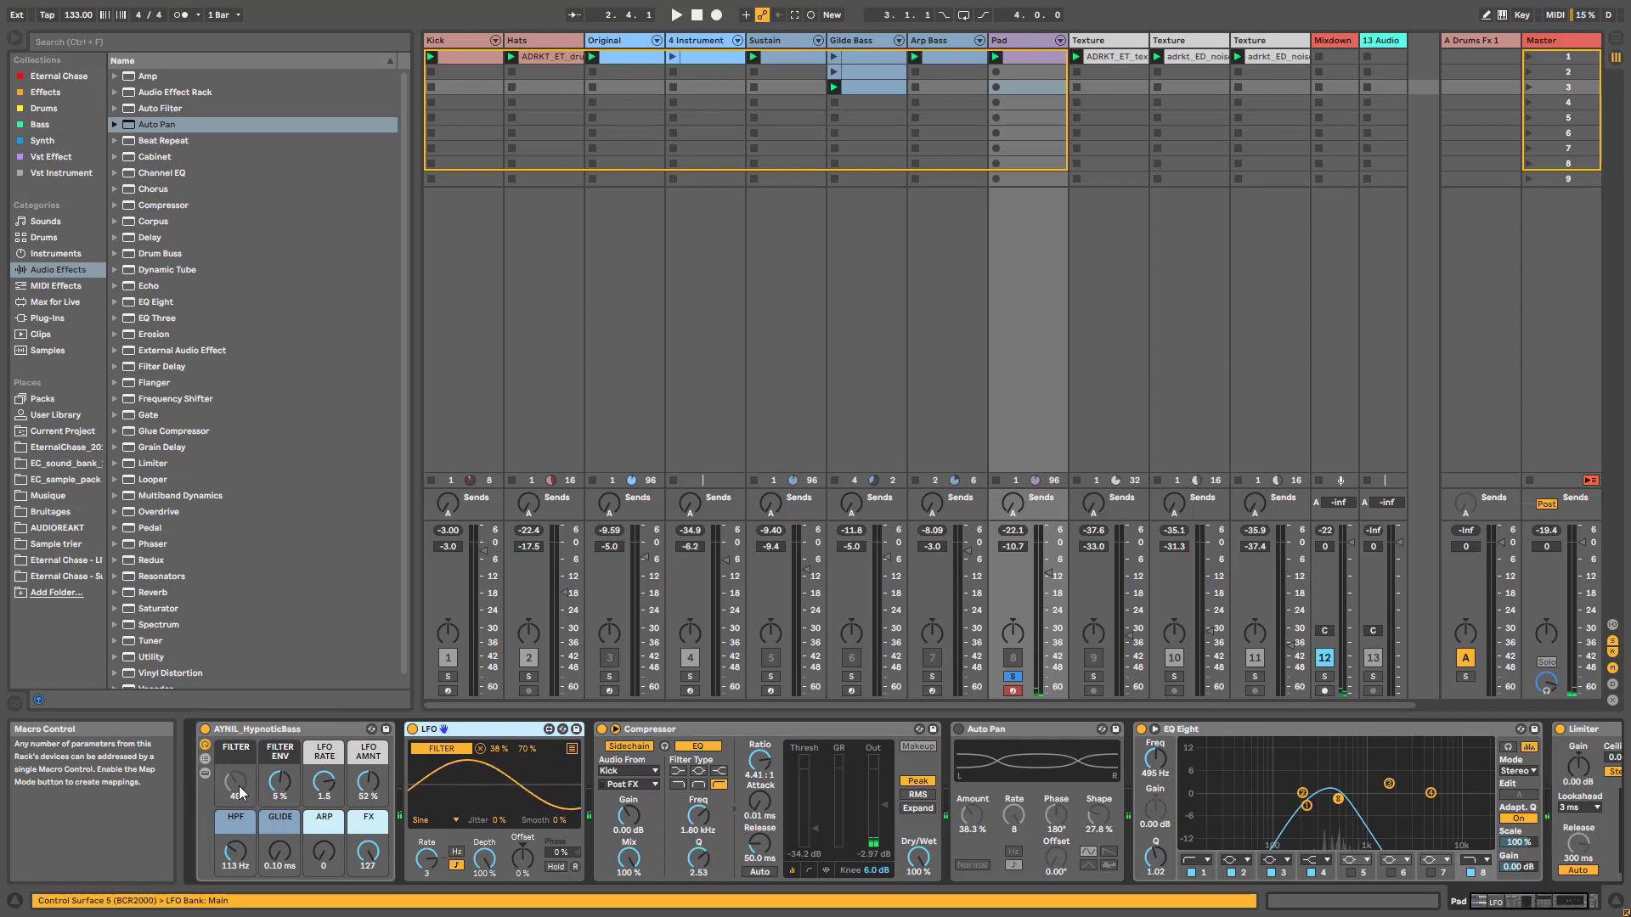
key("space")
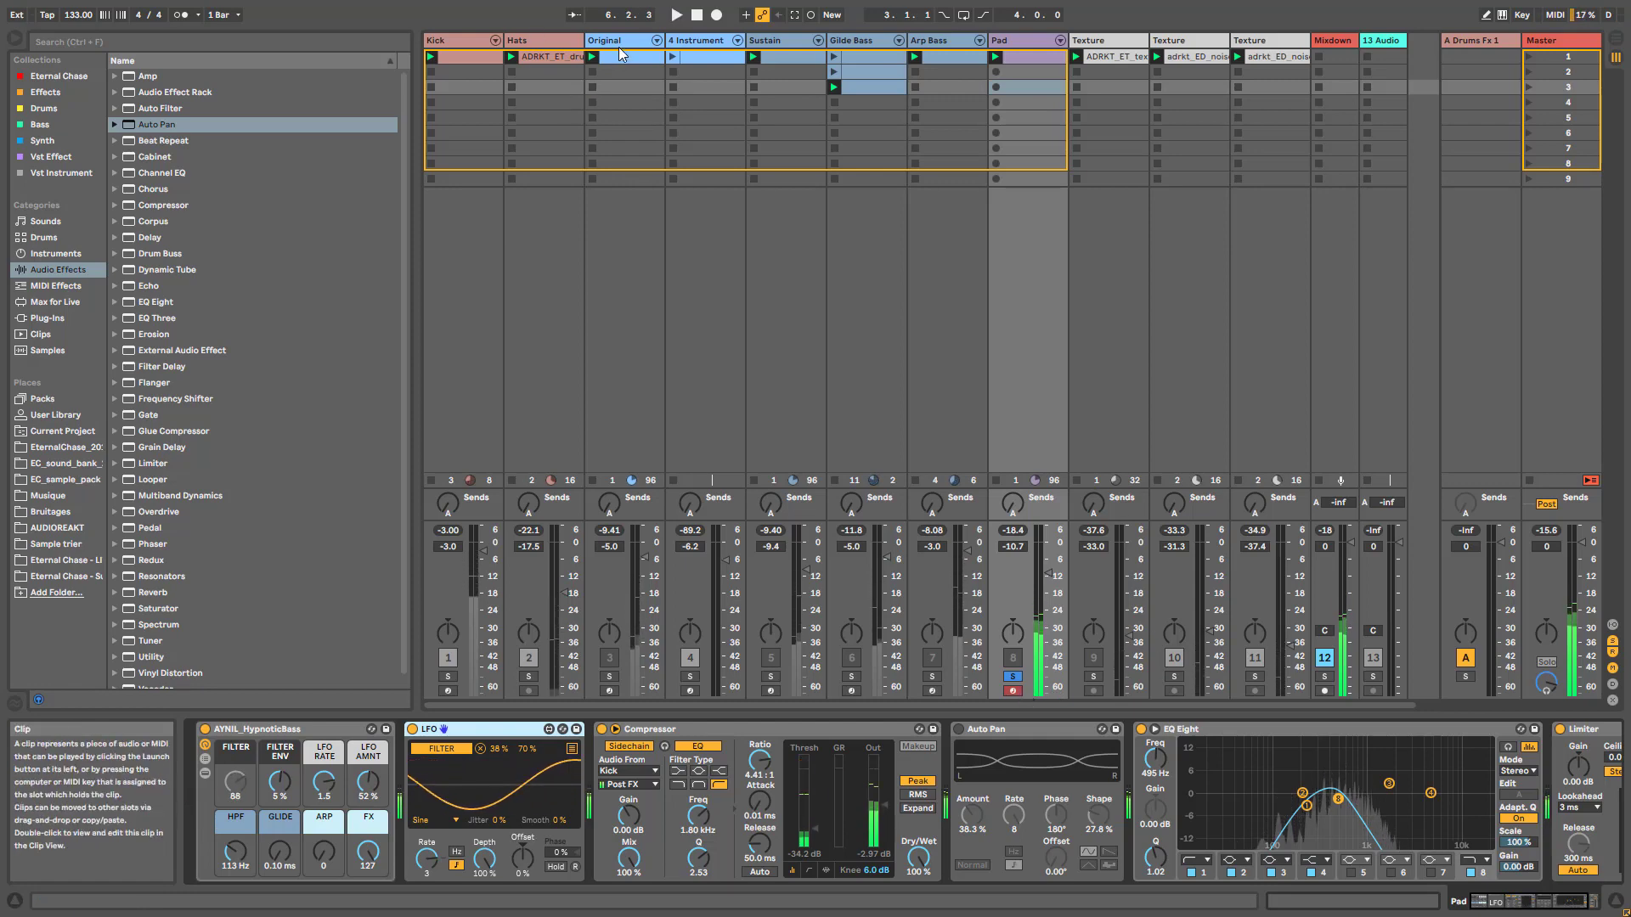
Step: Return to the 4 Instrument track and show the beginning of its device chain
left_click(692, 42)
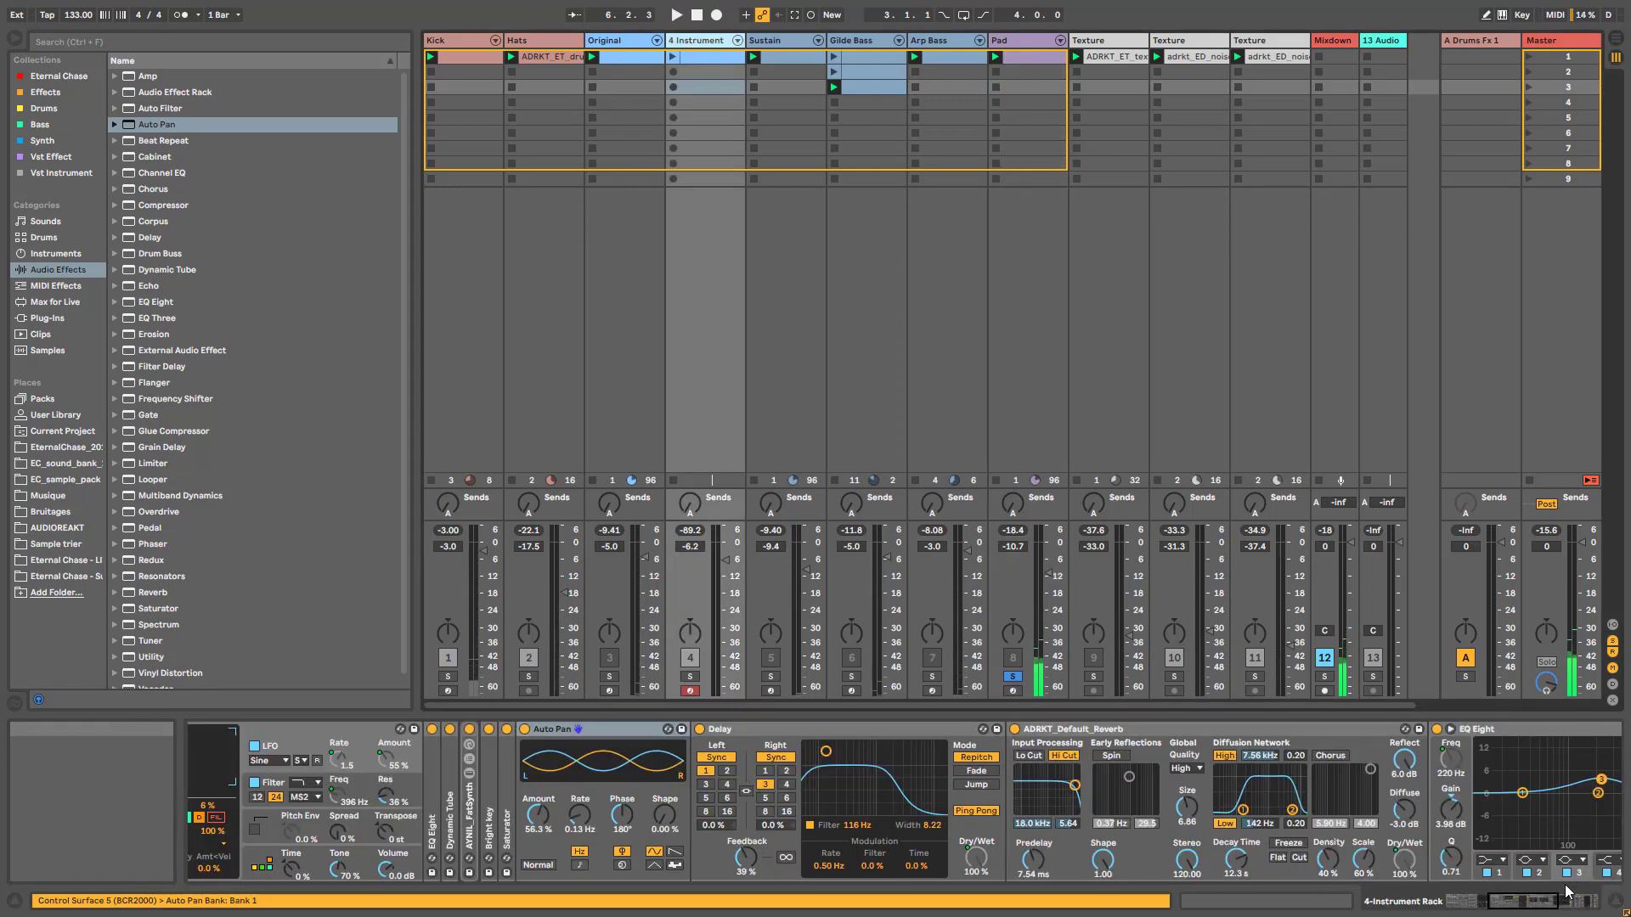
left_click_drag(1510, 902, 1411, 906)
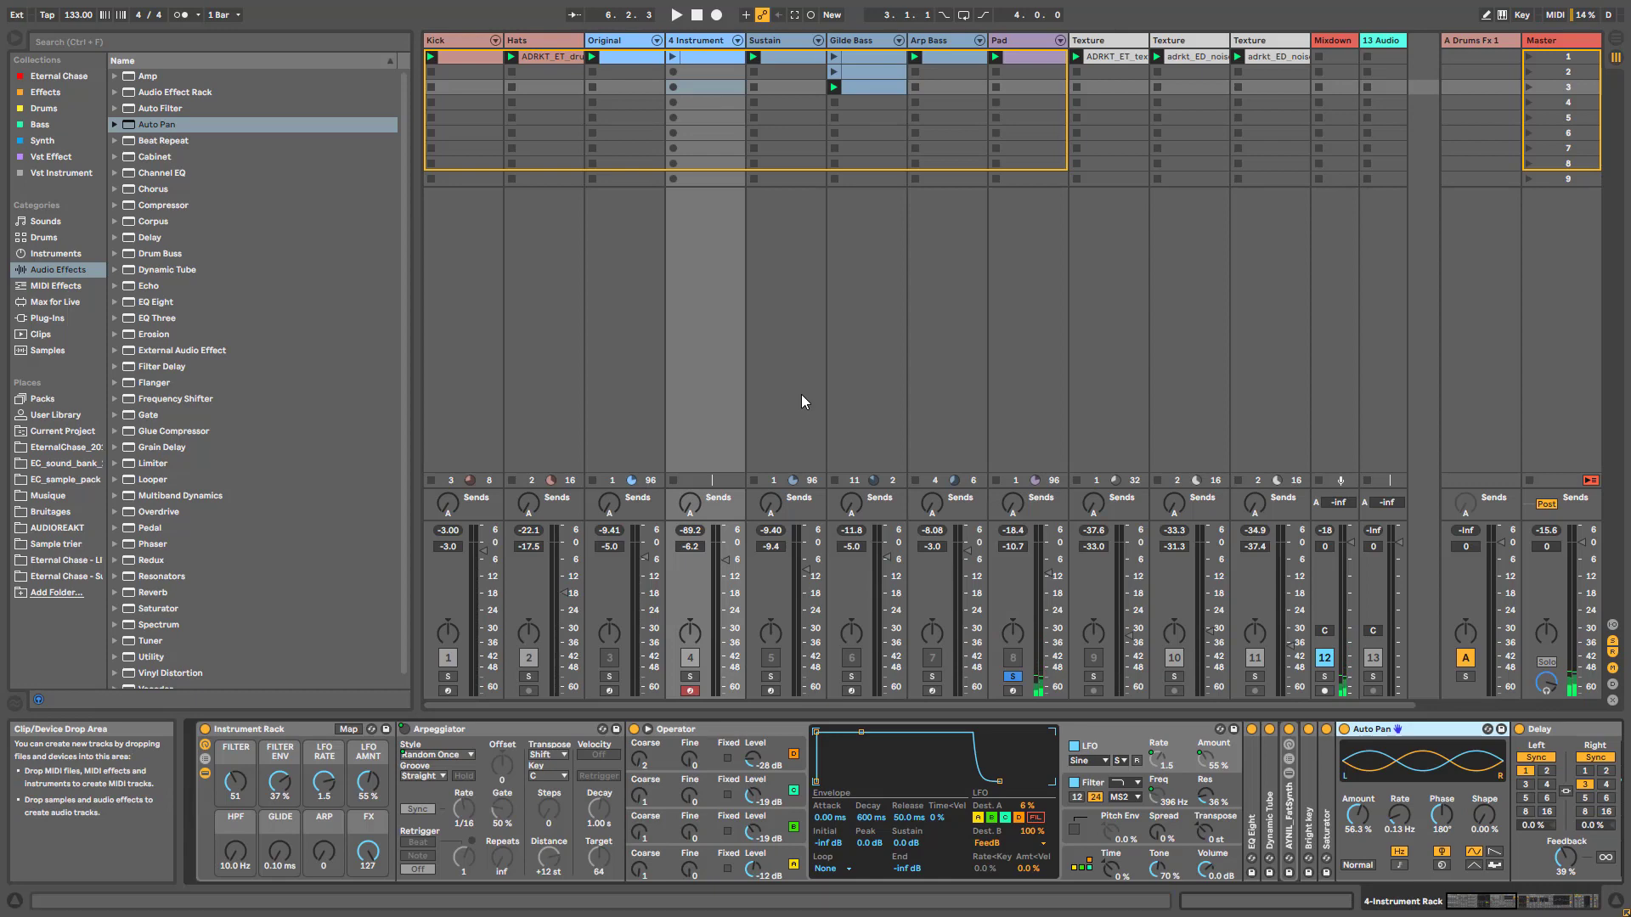
Step: Open the Glide Bass track's third clip, audition it soloed and unfold its piano roll to examine the notes
left_click(858, 41)
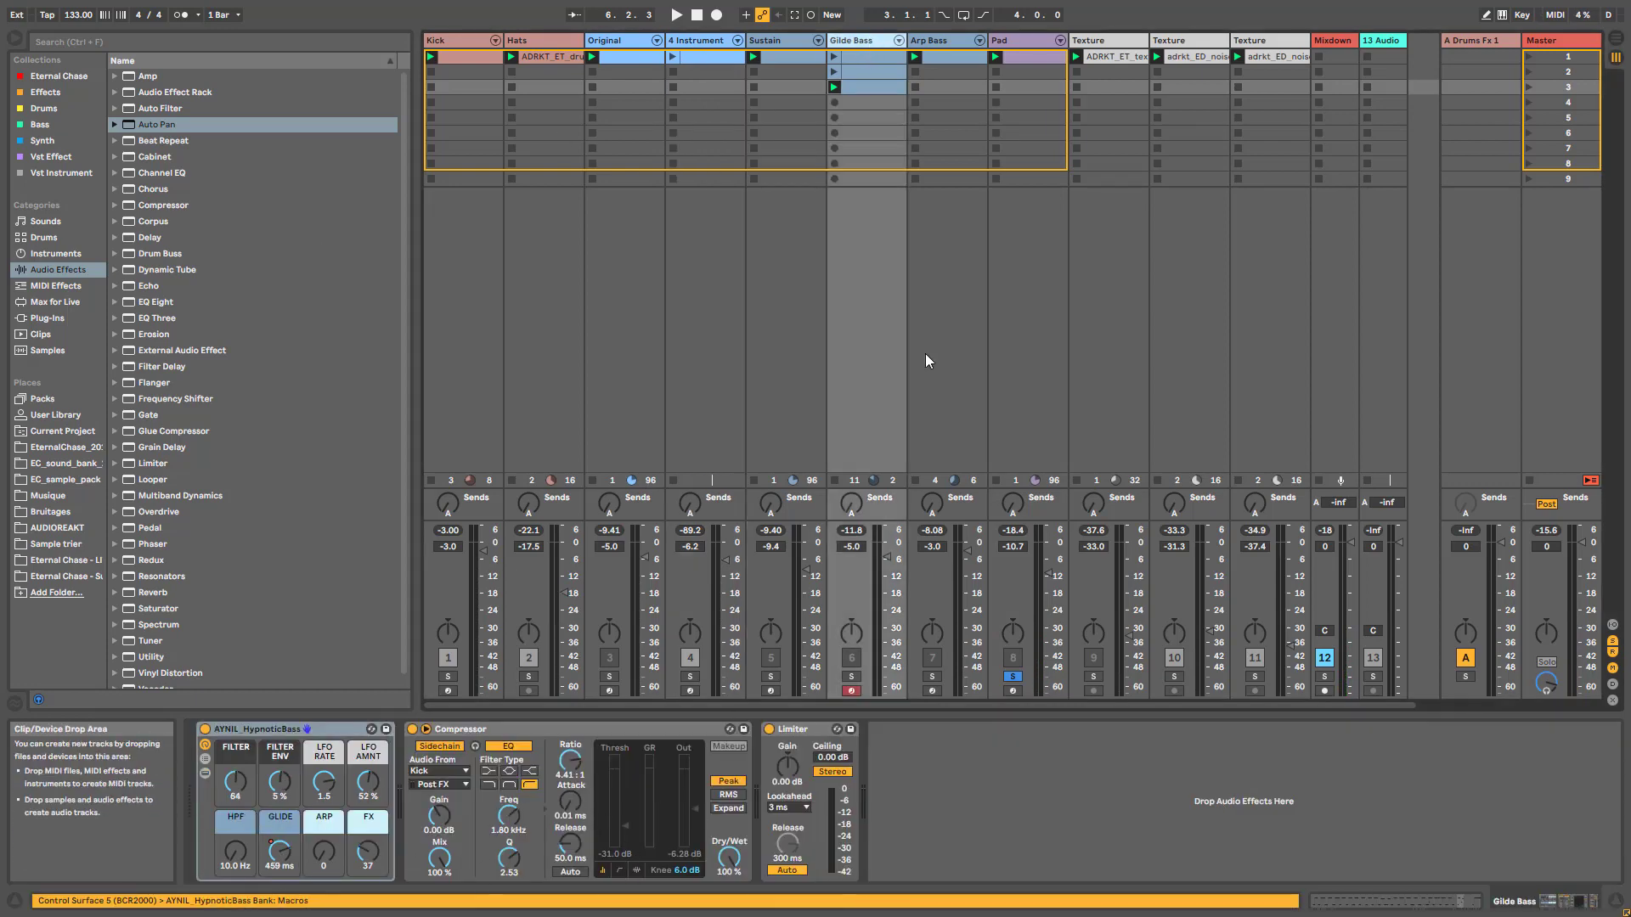
double_click(875, 72)
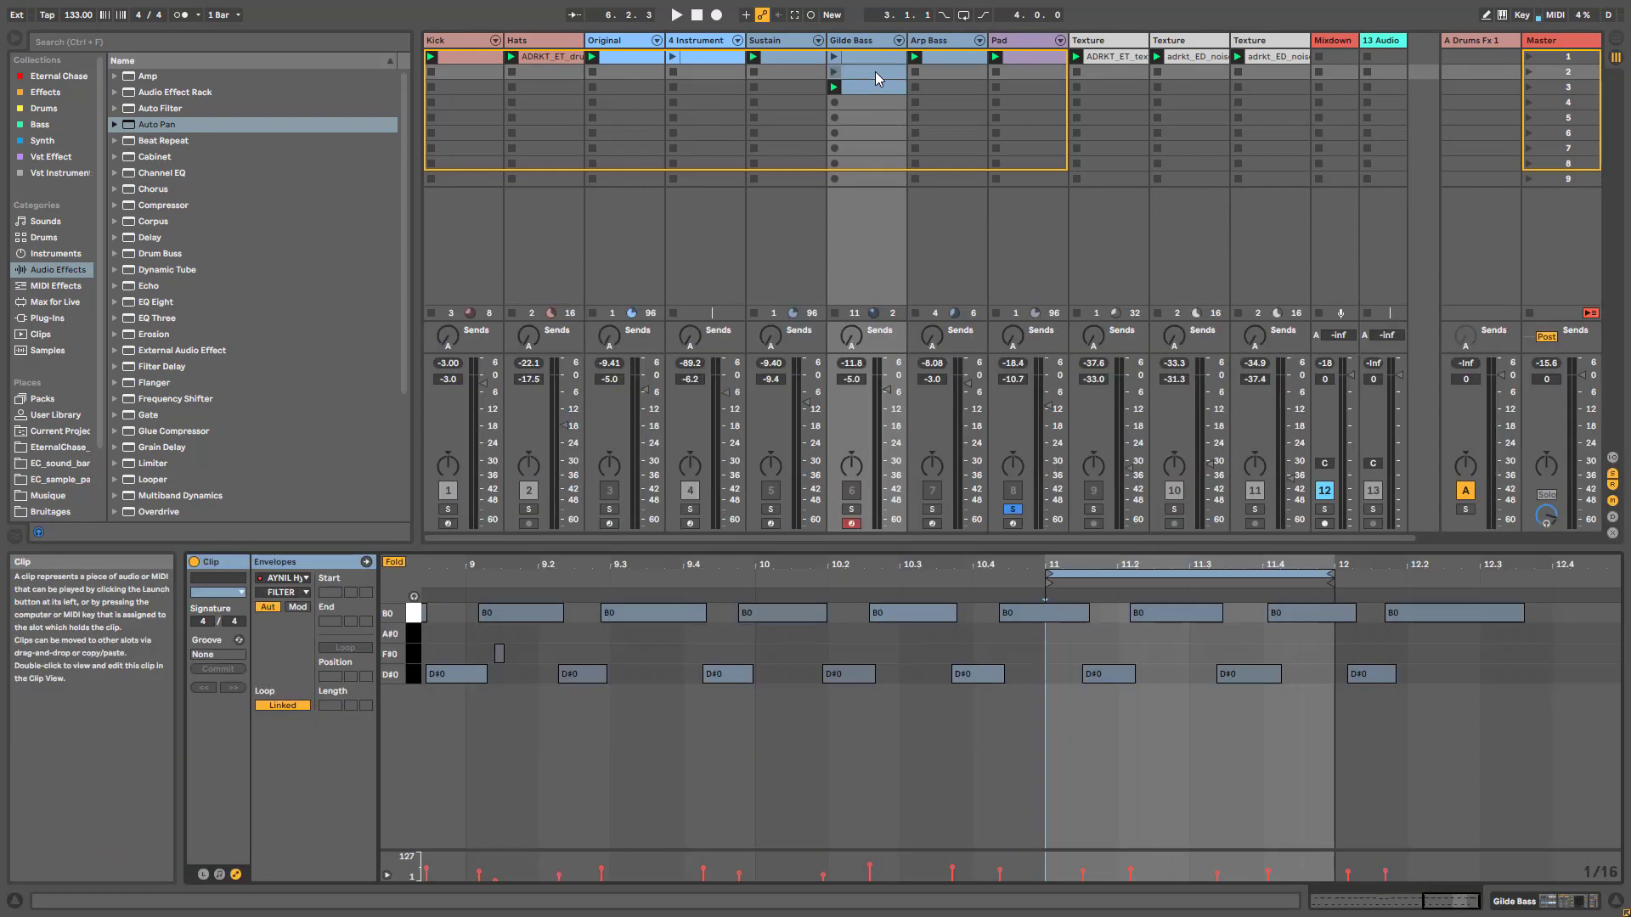
key("space")
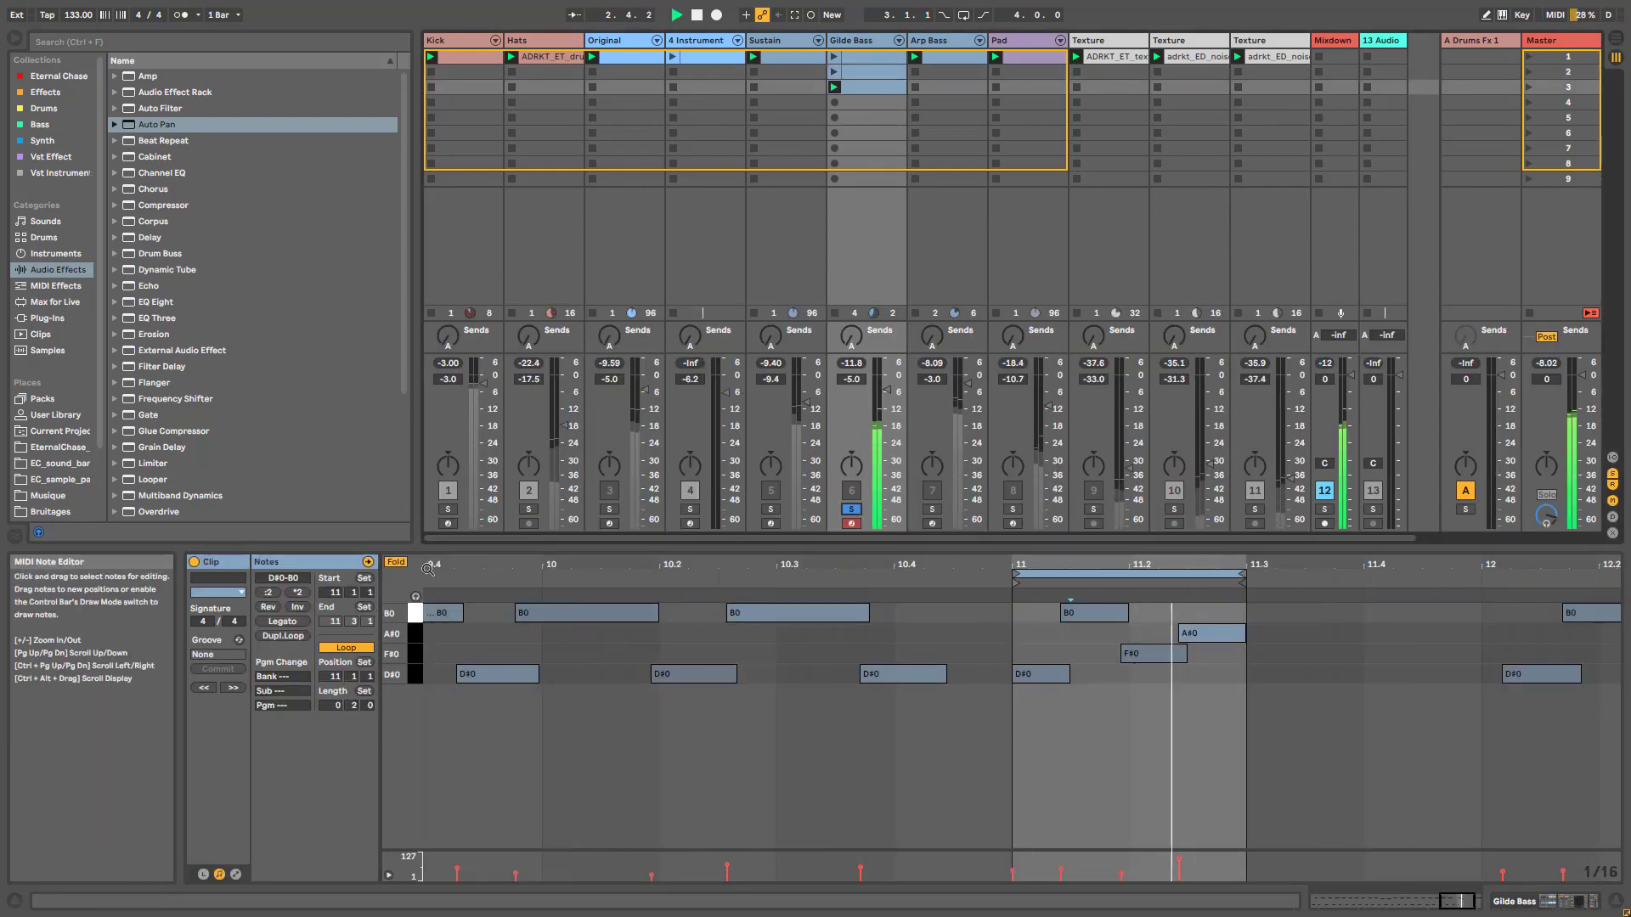
left_click(396, 561)
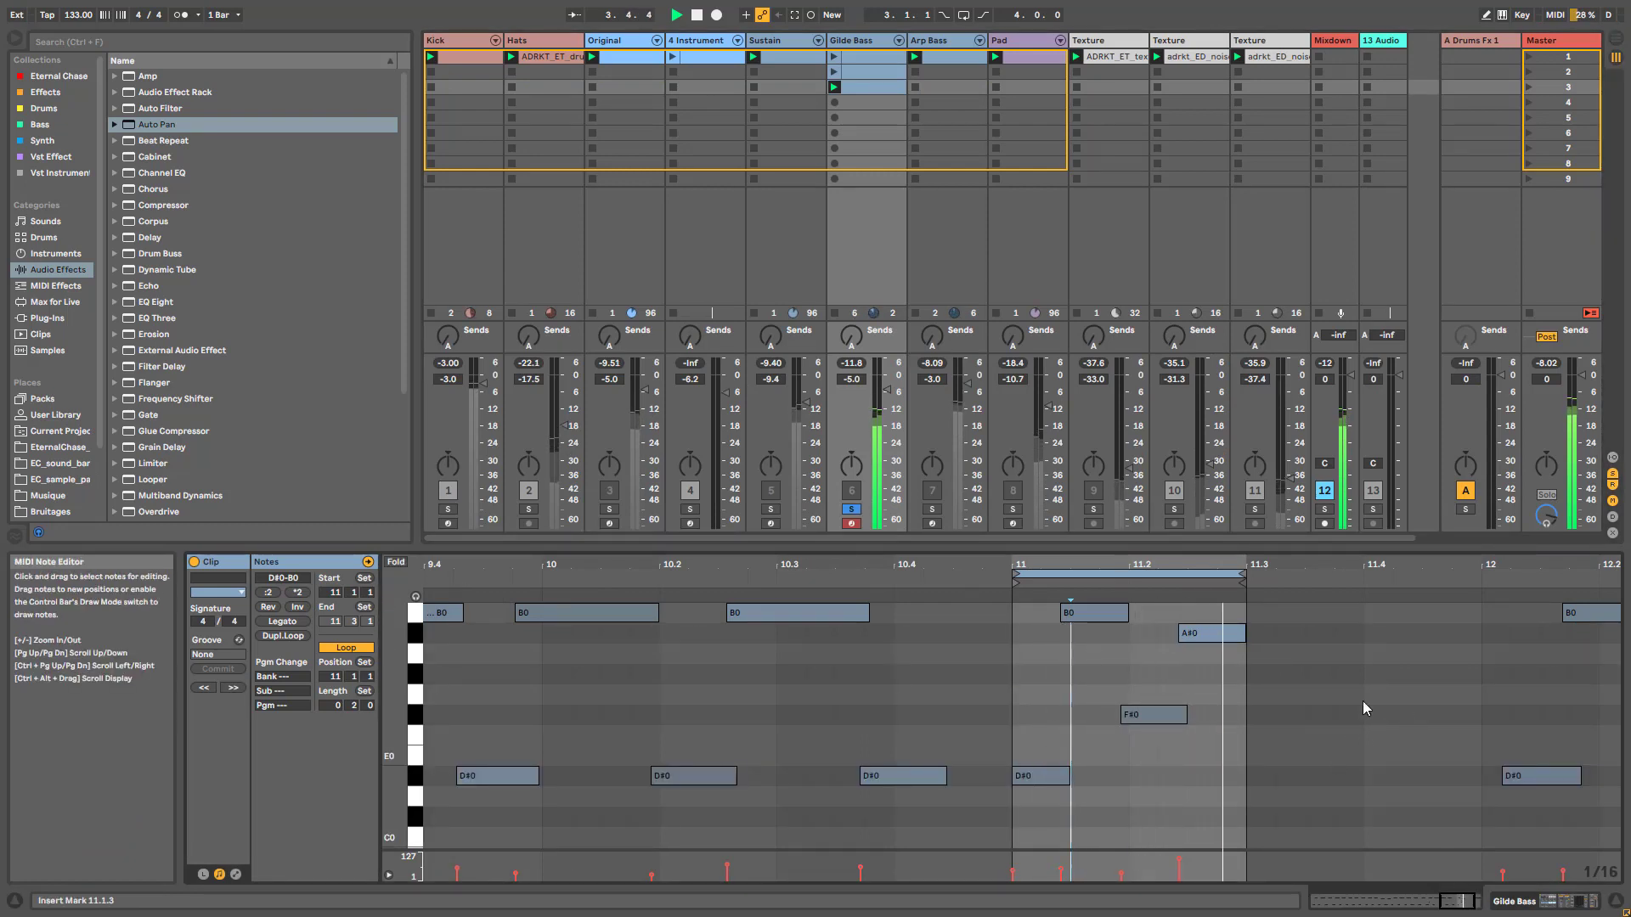
key("space")
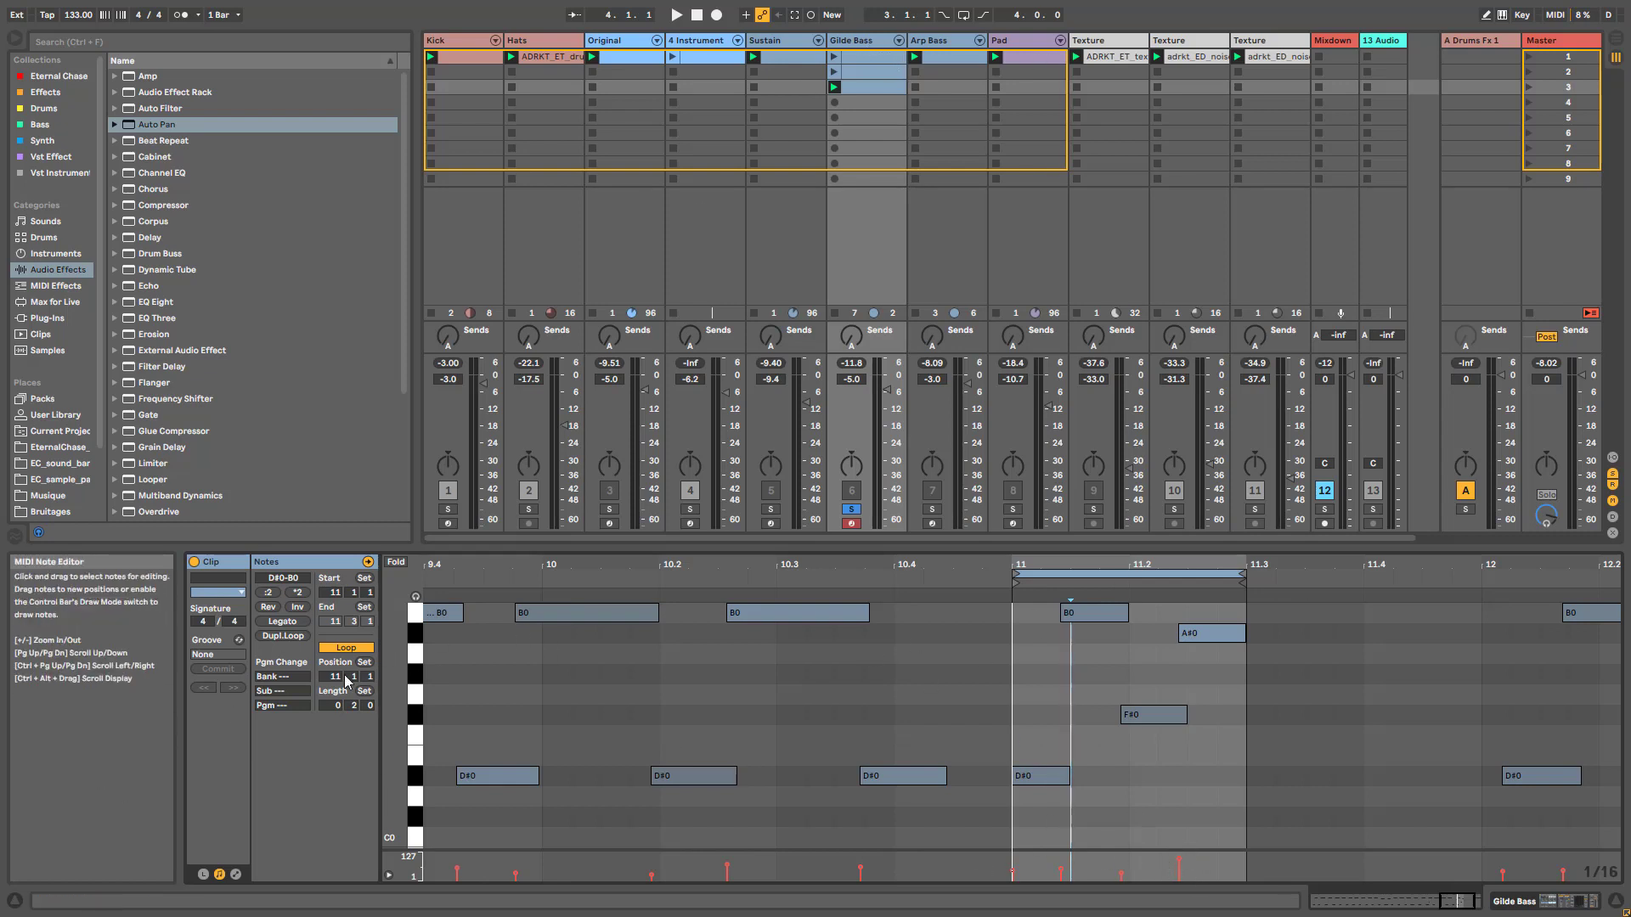
Step: Play the Glide Bass clip, unsolo the track to hear it in the mix, and launch the track's first clip
key("space")
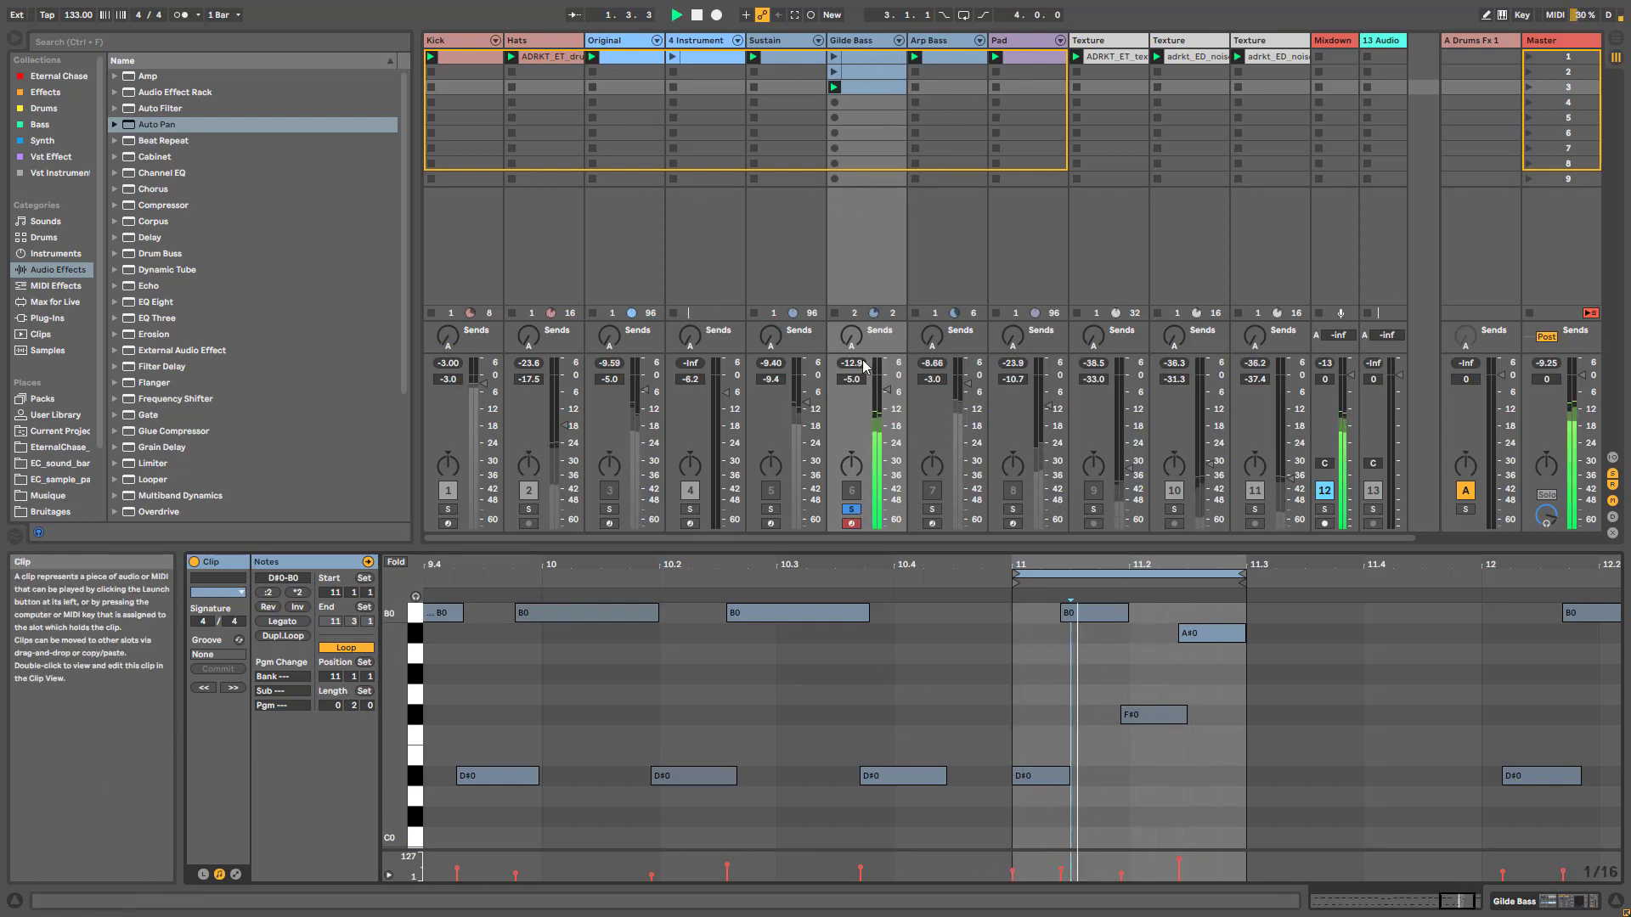
left_click(851, 509)
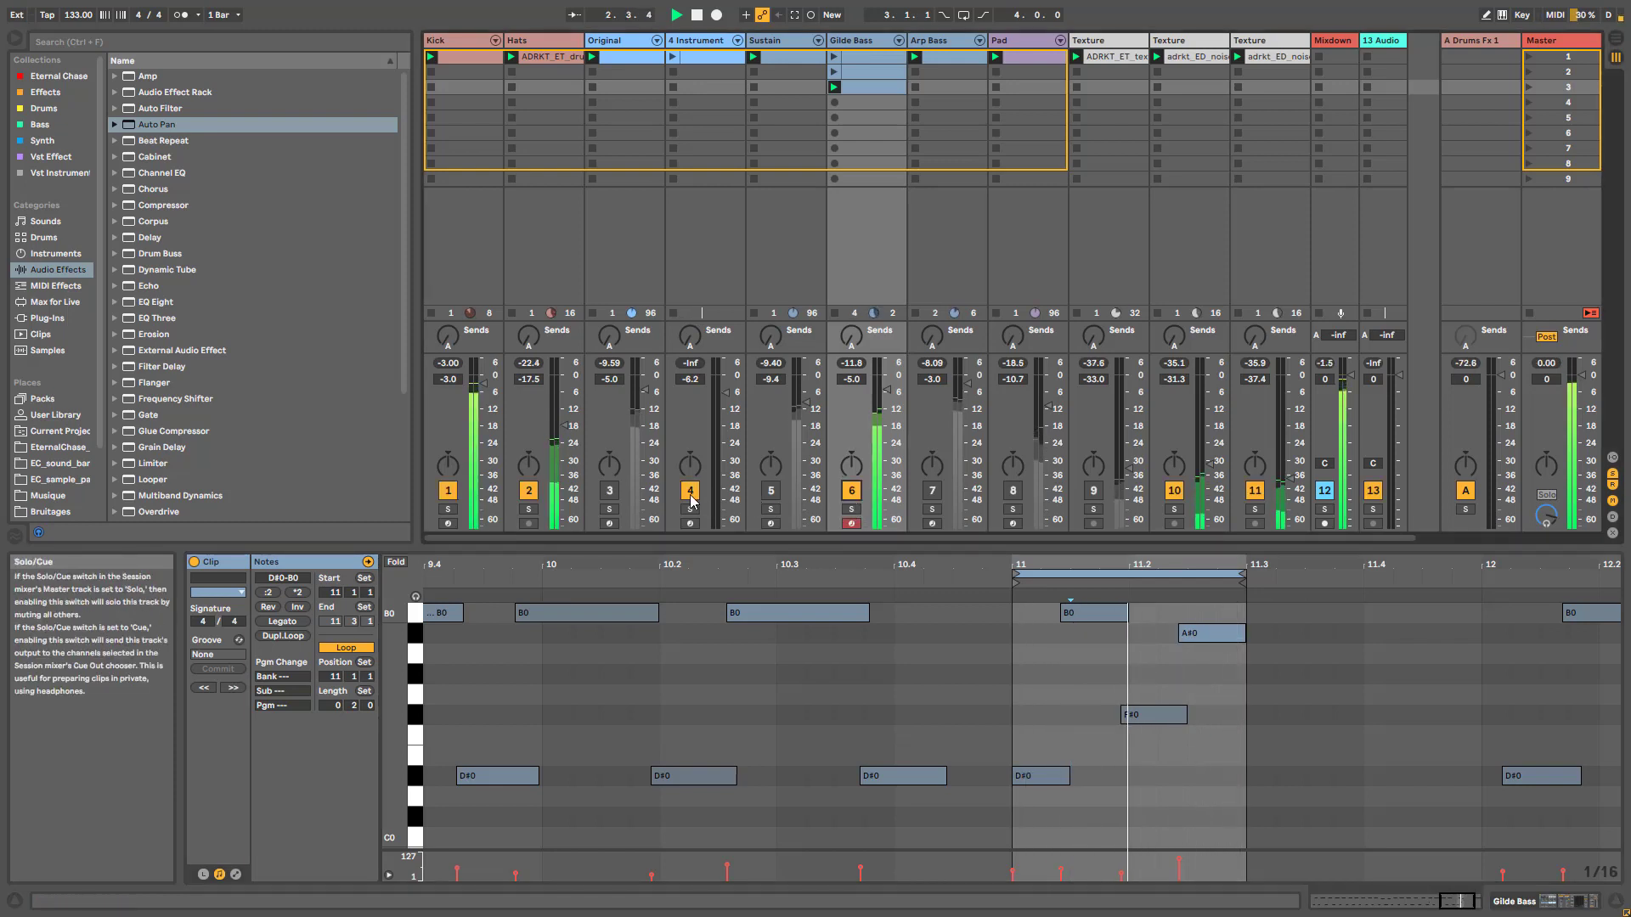
key("space")
left_click(834, 57)
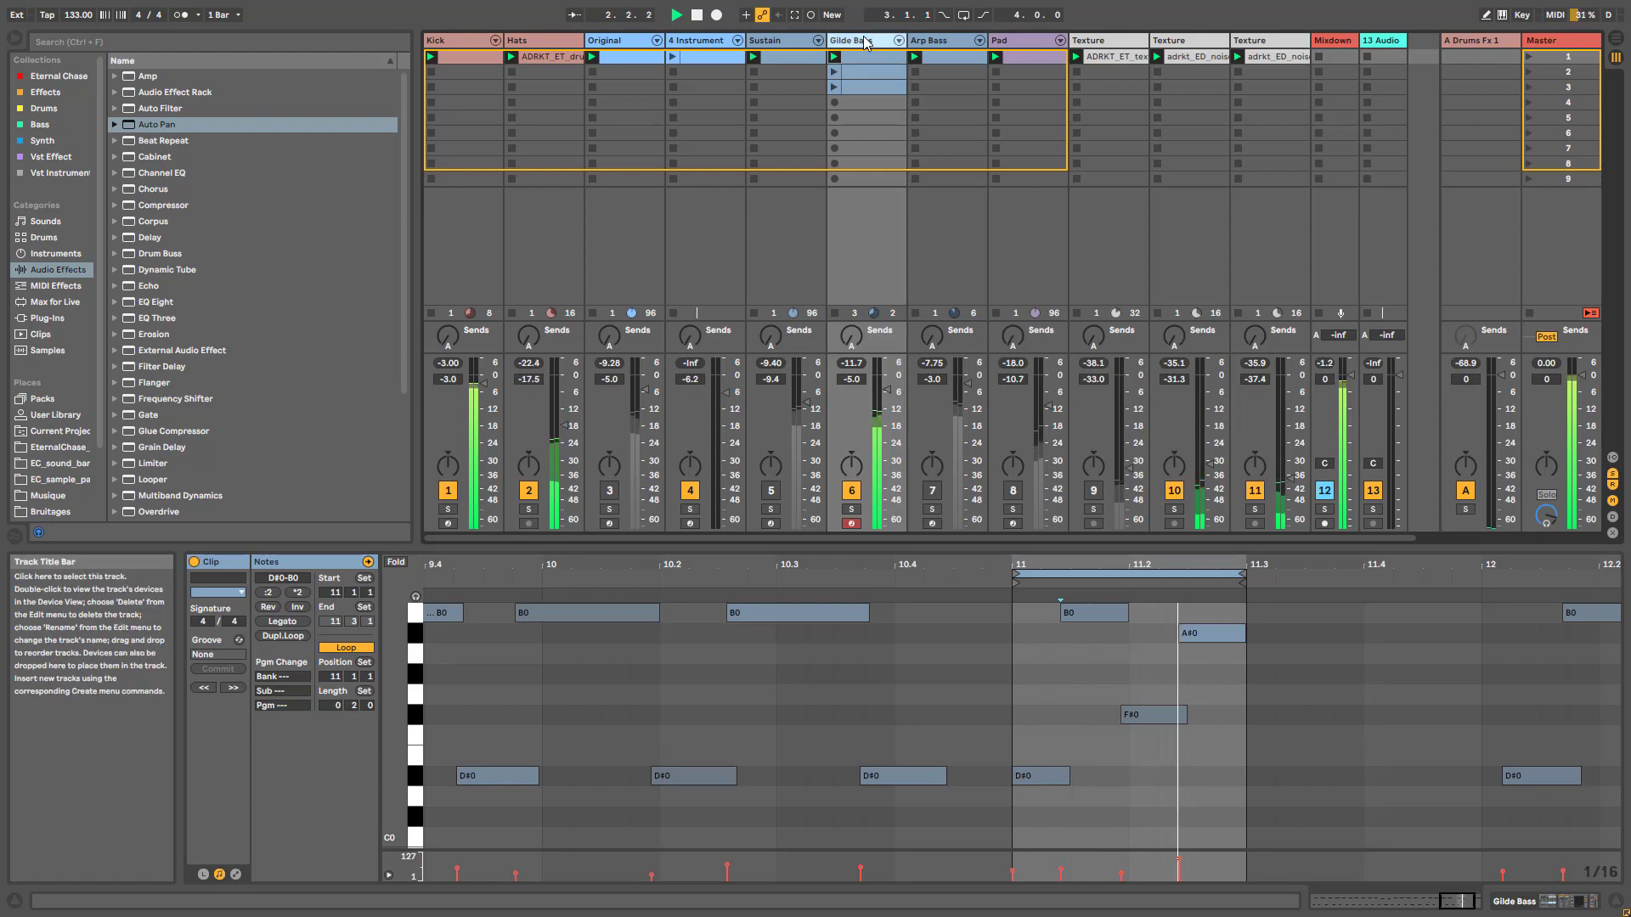
Step: Show the Glide Bass track's devices and audition its first clip with the track soloed
double_click(864, 42)
left_click(851, 676)
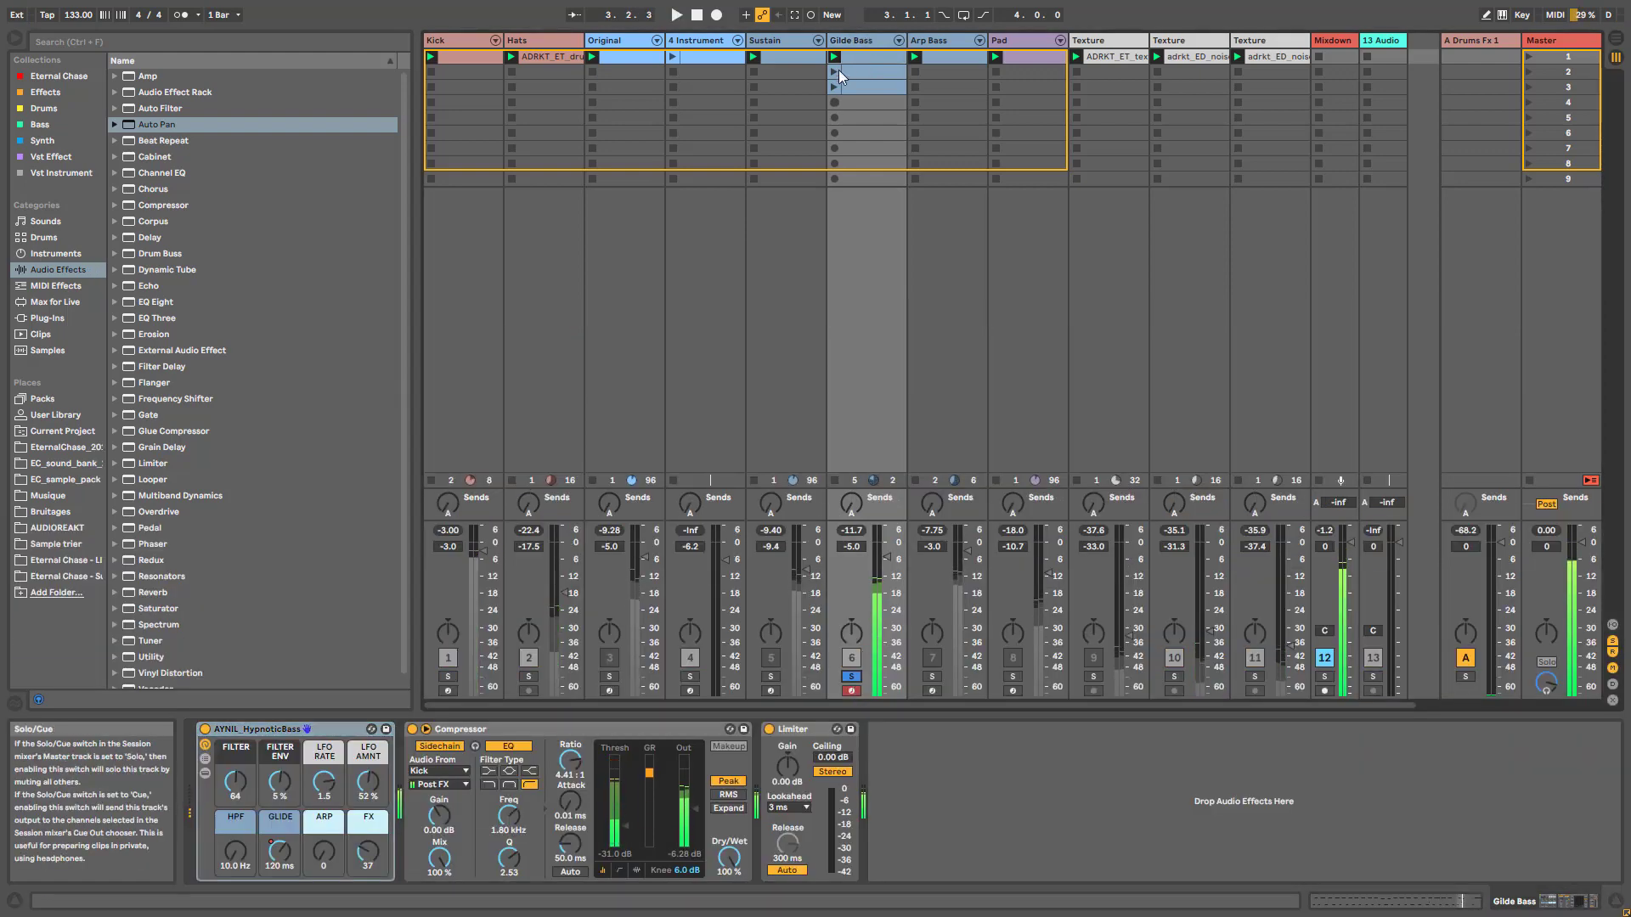
left_click(866, 59)
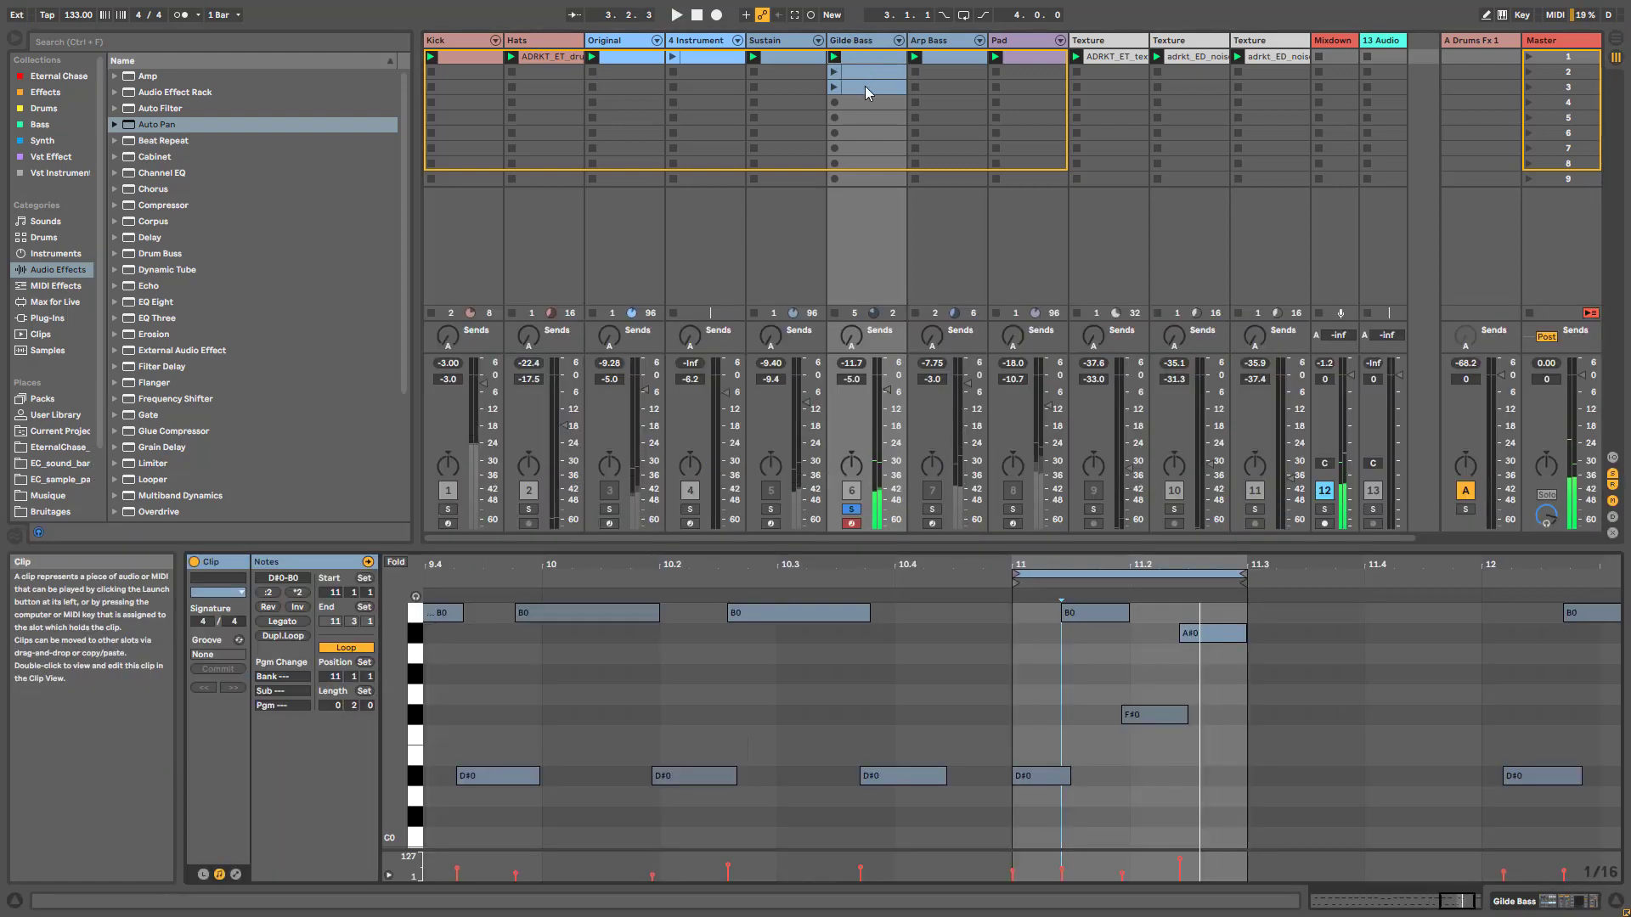
double_click(867, 42)
key("space")
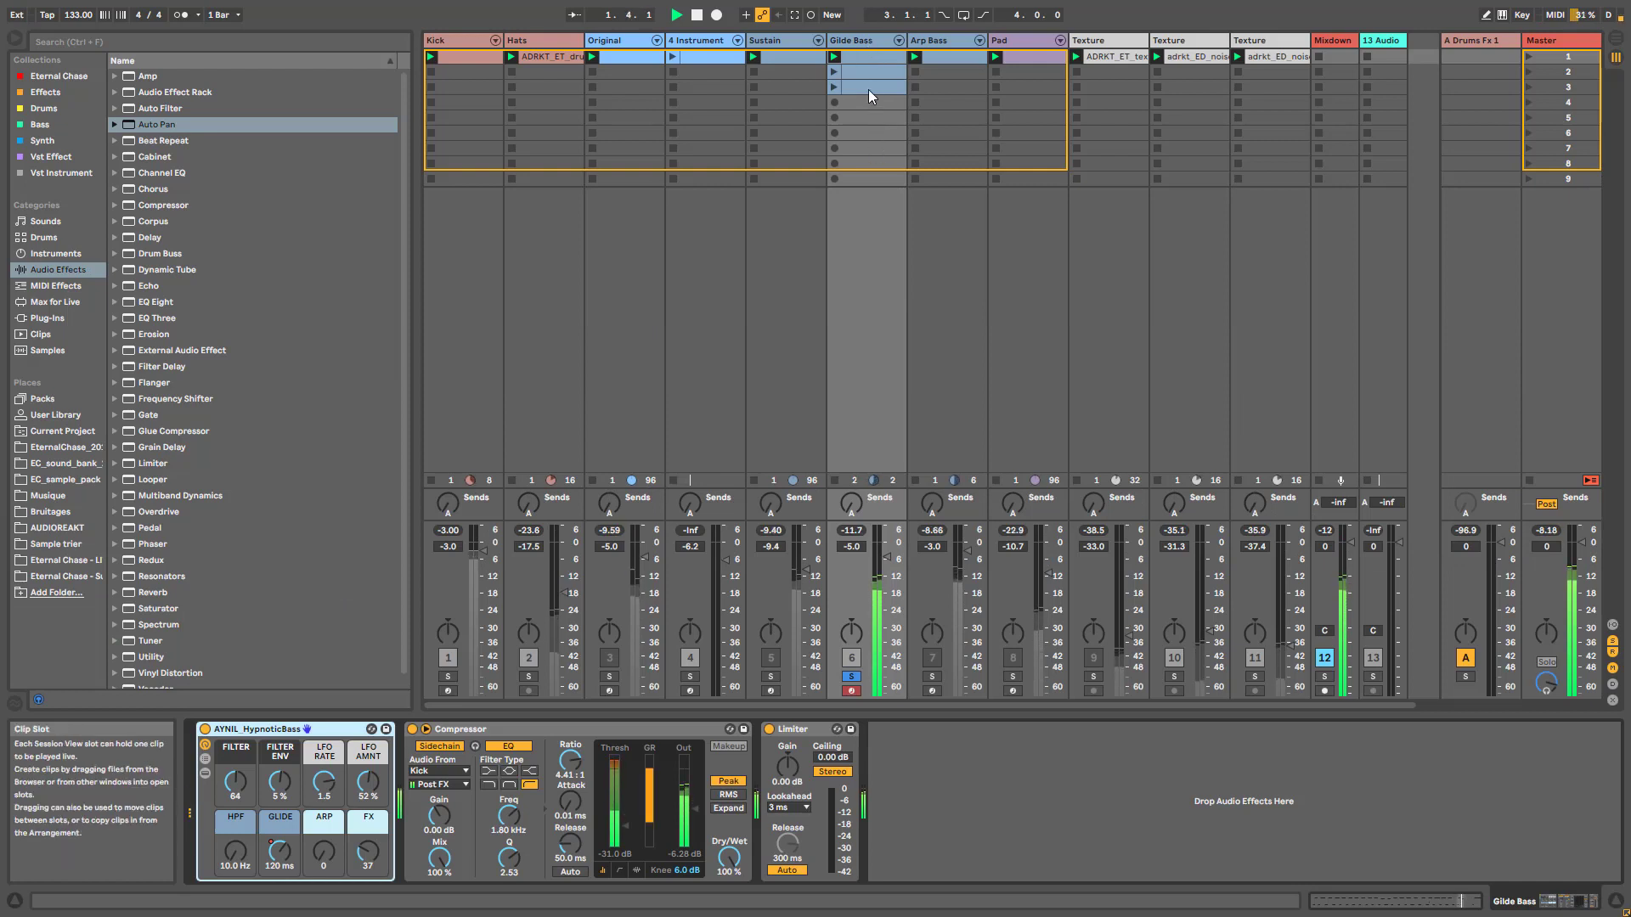
Step: Play the Glide Bass track's third clip with Glide at 459 ms, and sweep the rack's Filter macro to 70 and back to about 56
left_click(834, 88)
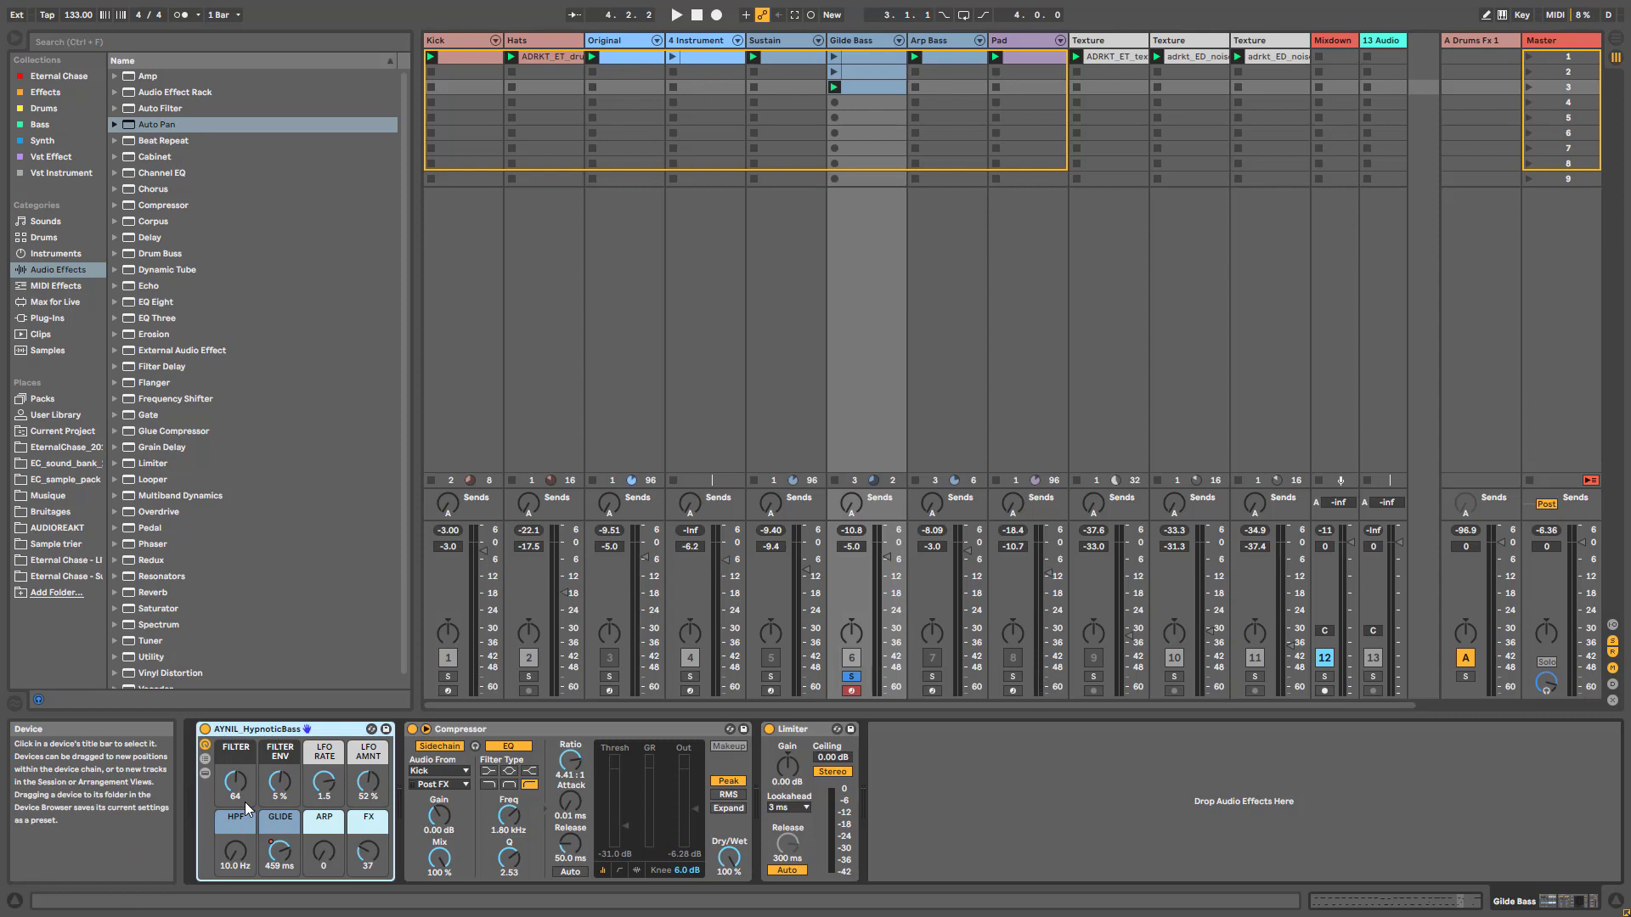
key("space")
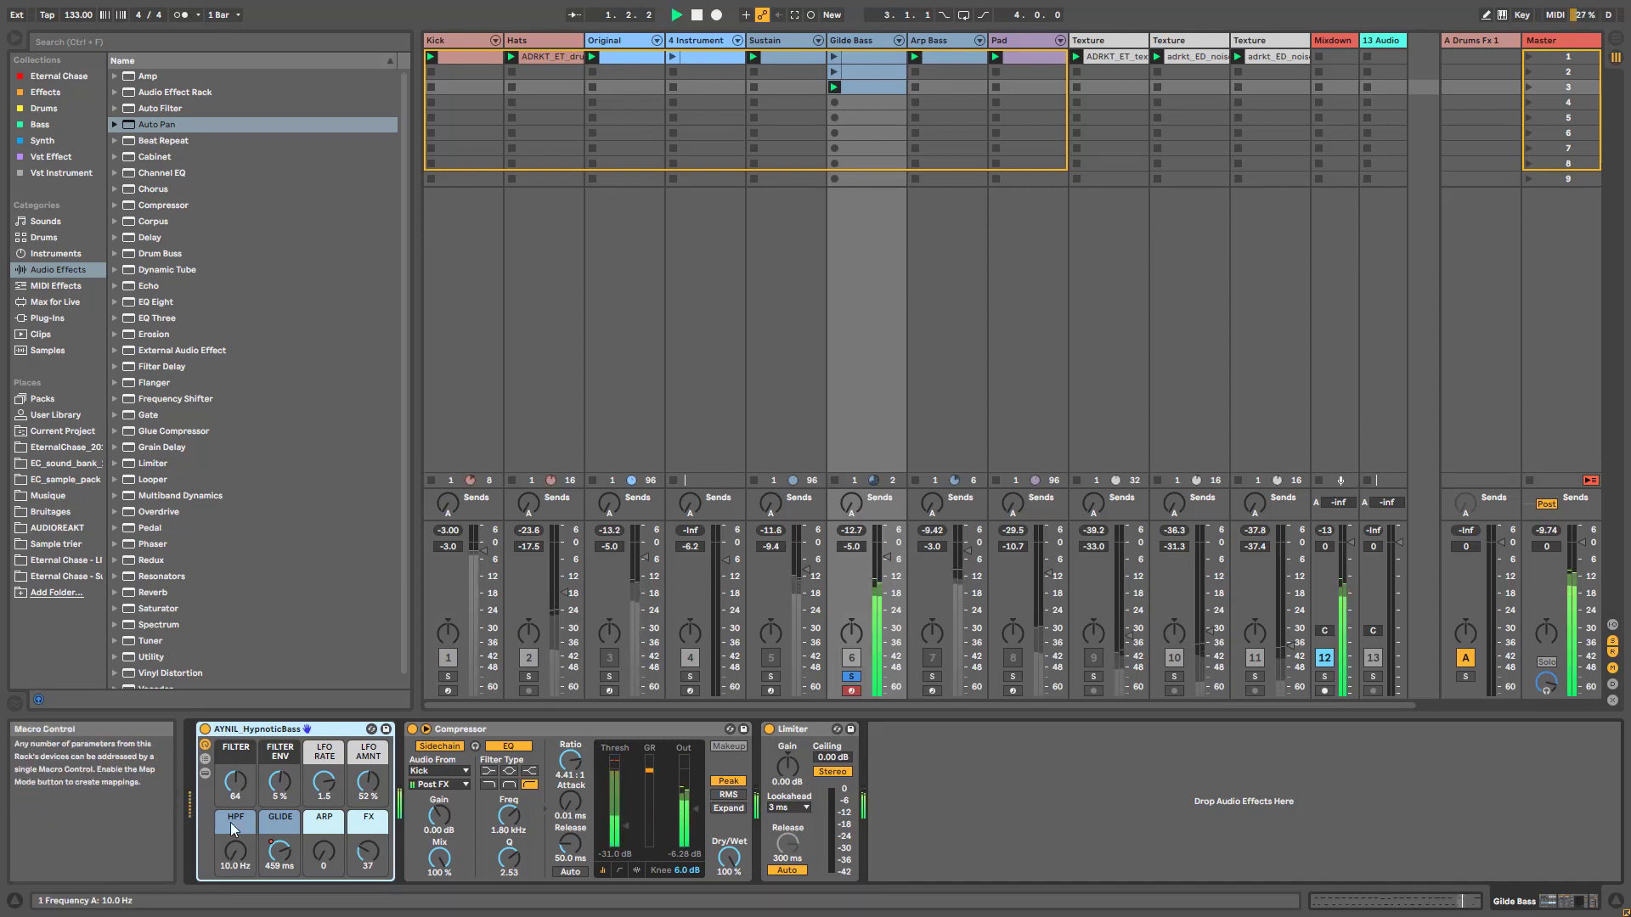
left_click_drag(235, 782, 235, 769)
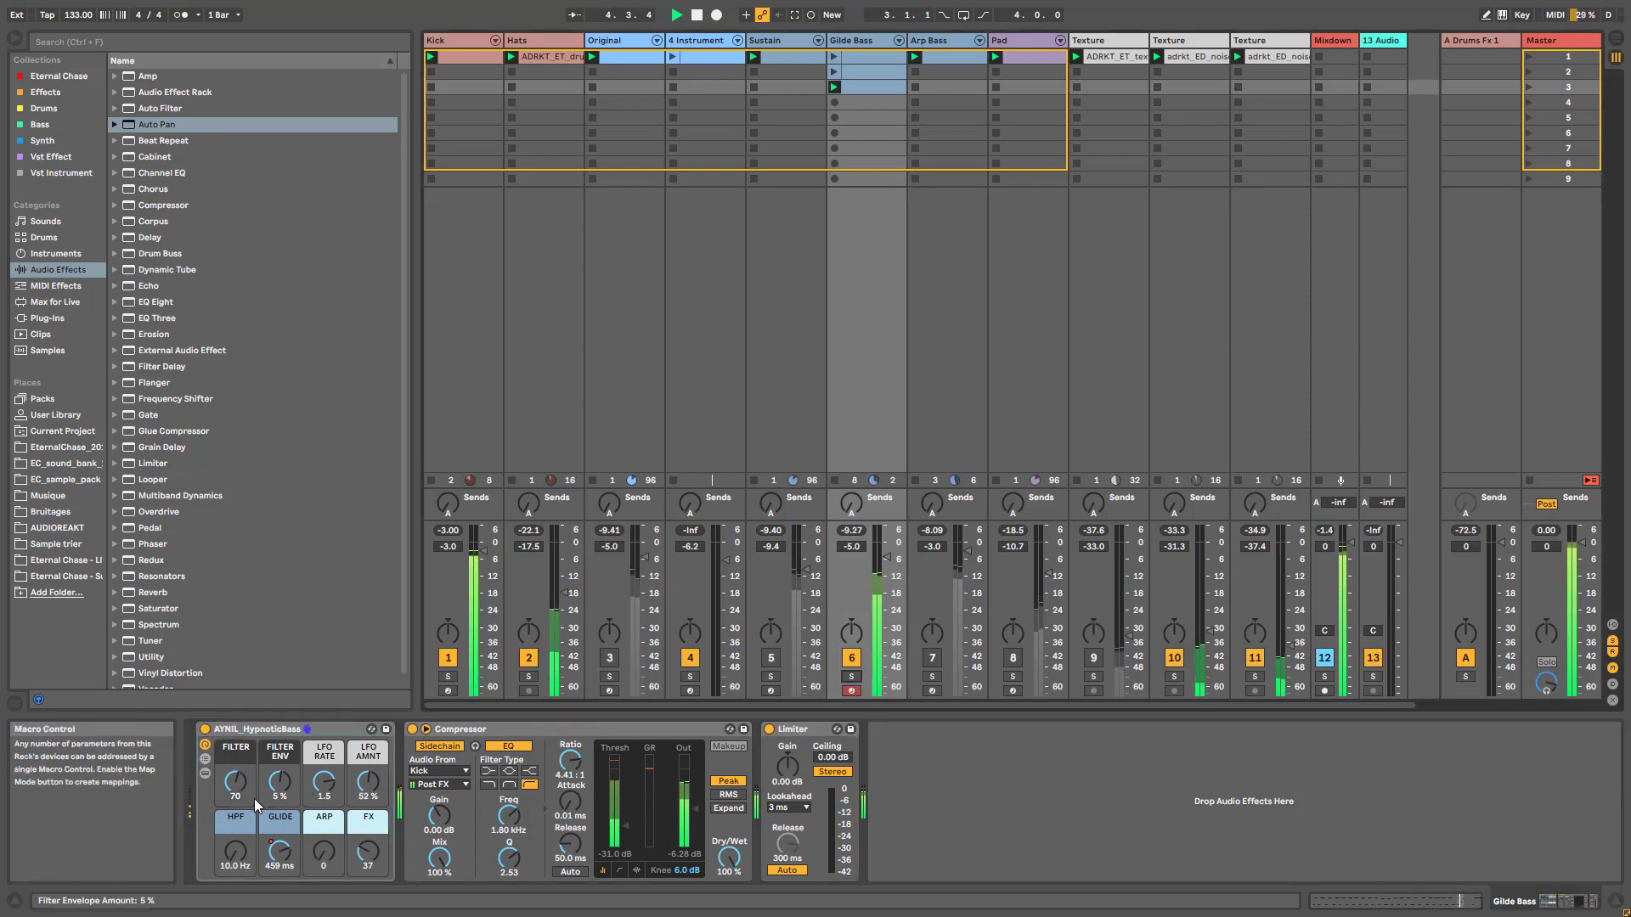
left_click_drag(235, 782, 236, 790)
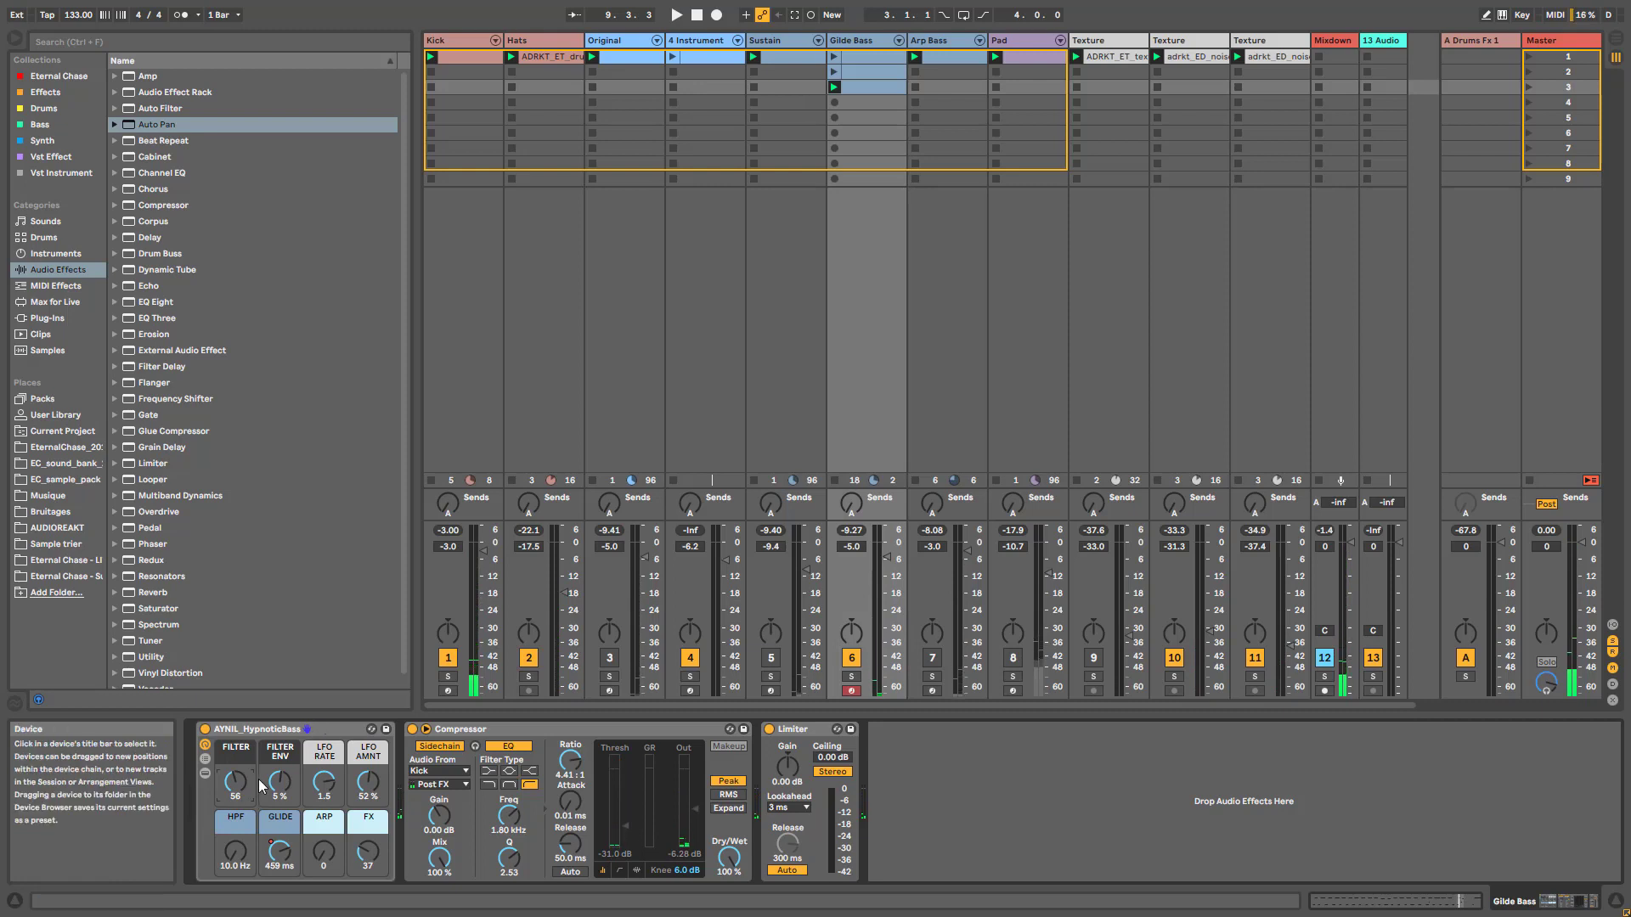
Step: Restart playback and unmute the Pad track to hear it together with the glide bass, with the Filter macro at about 57
key("space")
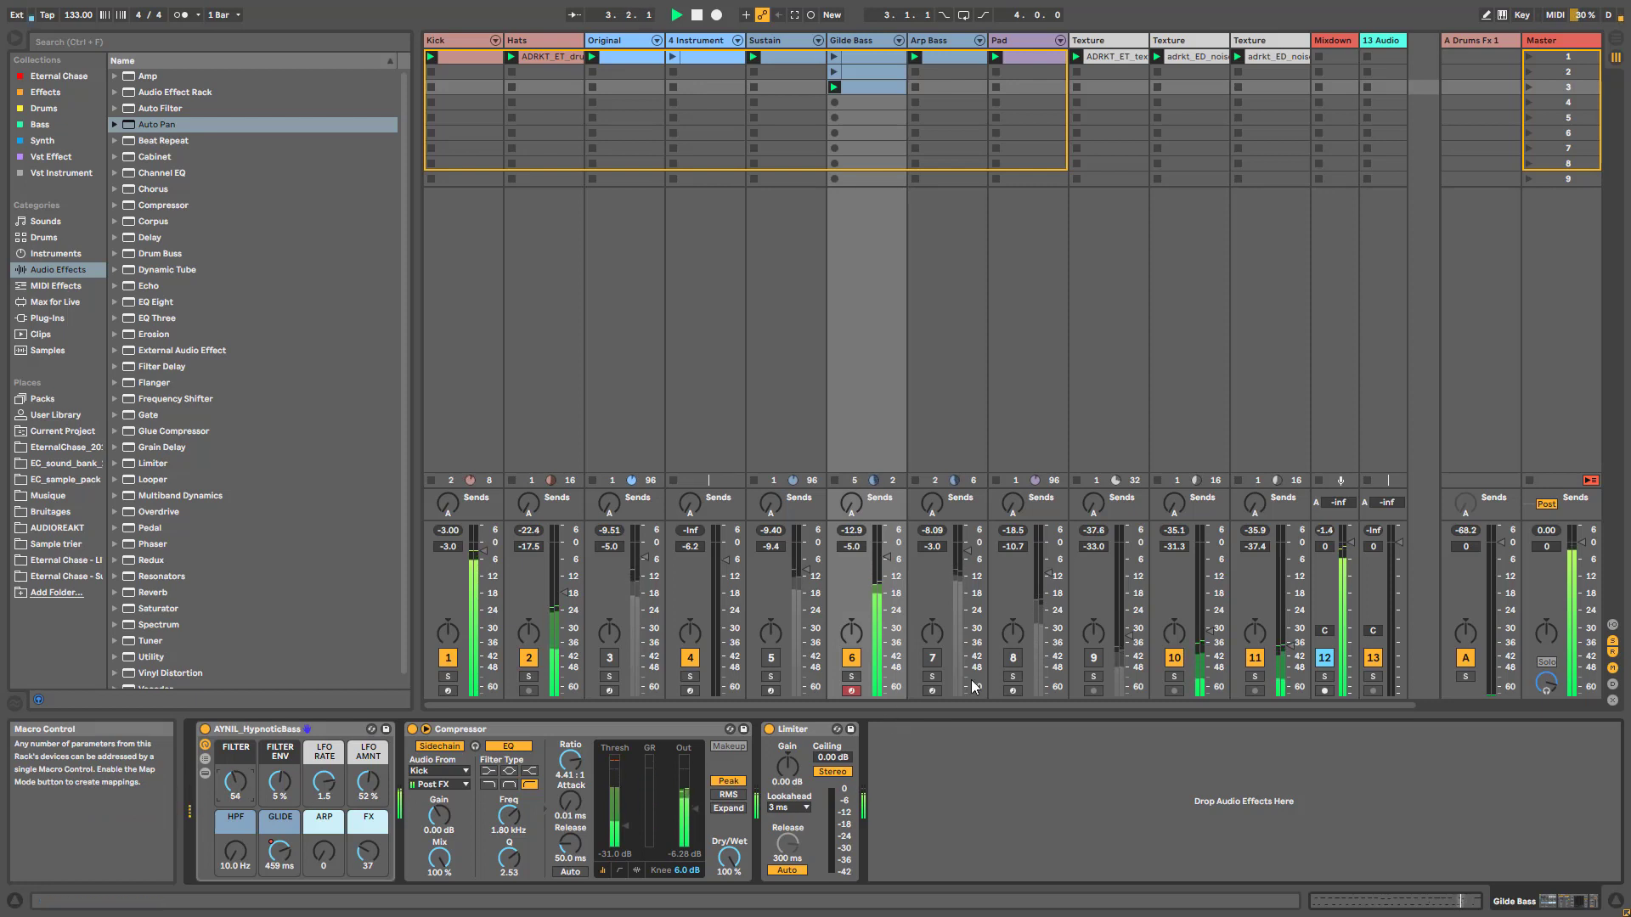
left_click(1012, 657)
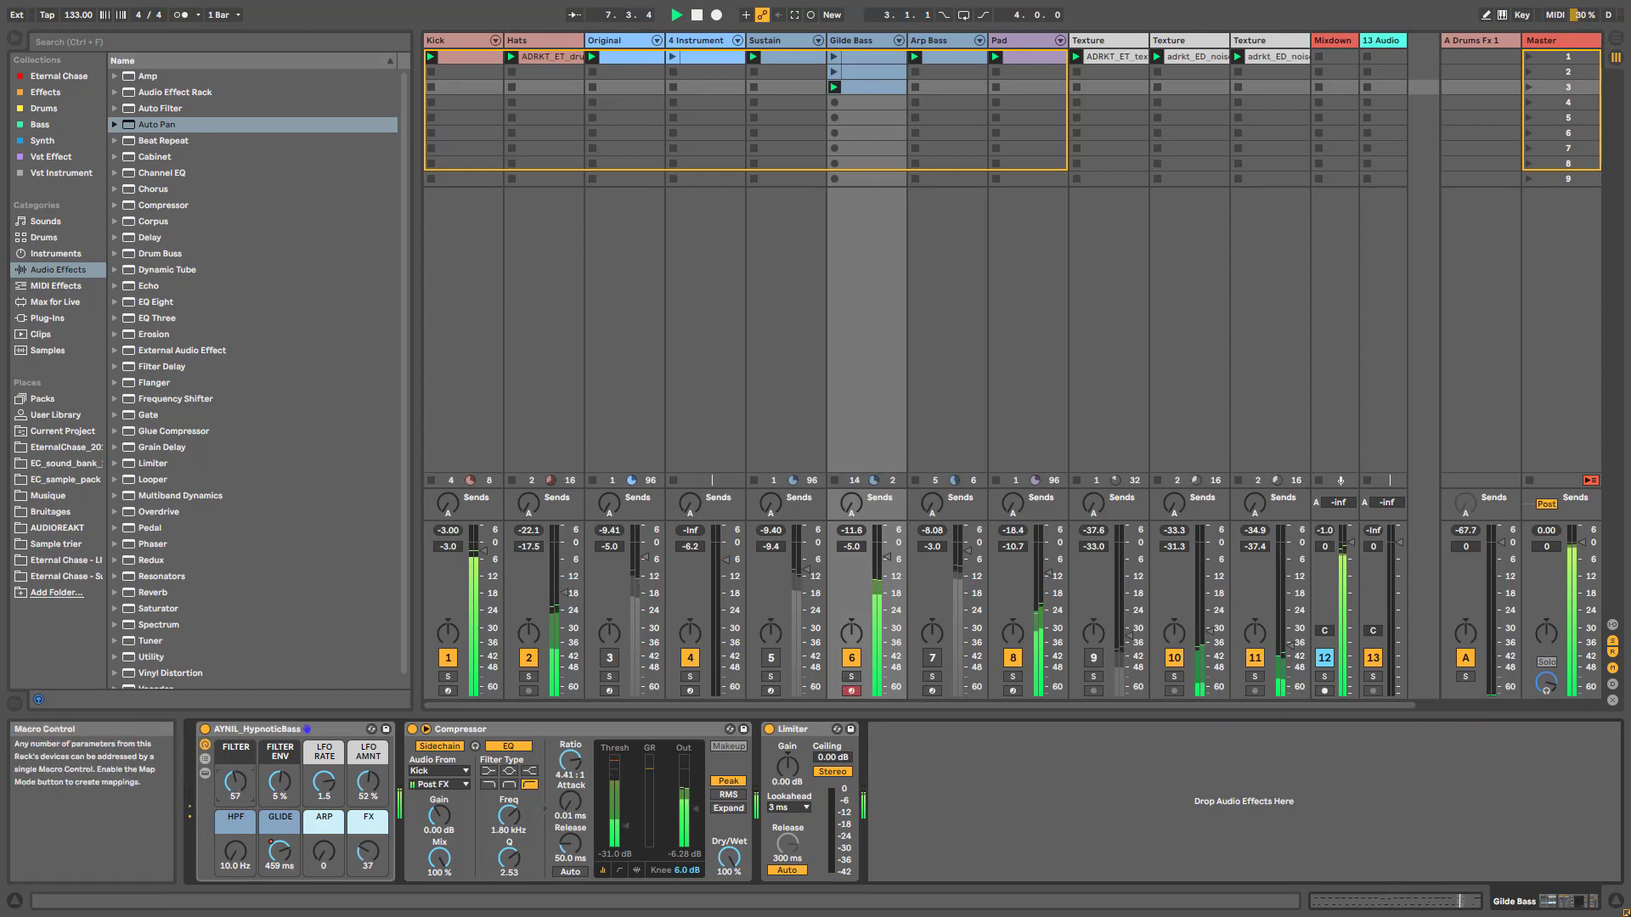
Step: With the Glide Bass track soloed, set the LFO Rate macro to 1/2, LFO Amount to 64% and Filter to 80, and unsolo it
left_click(851, 677)
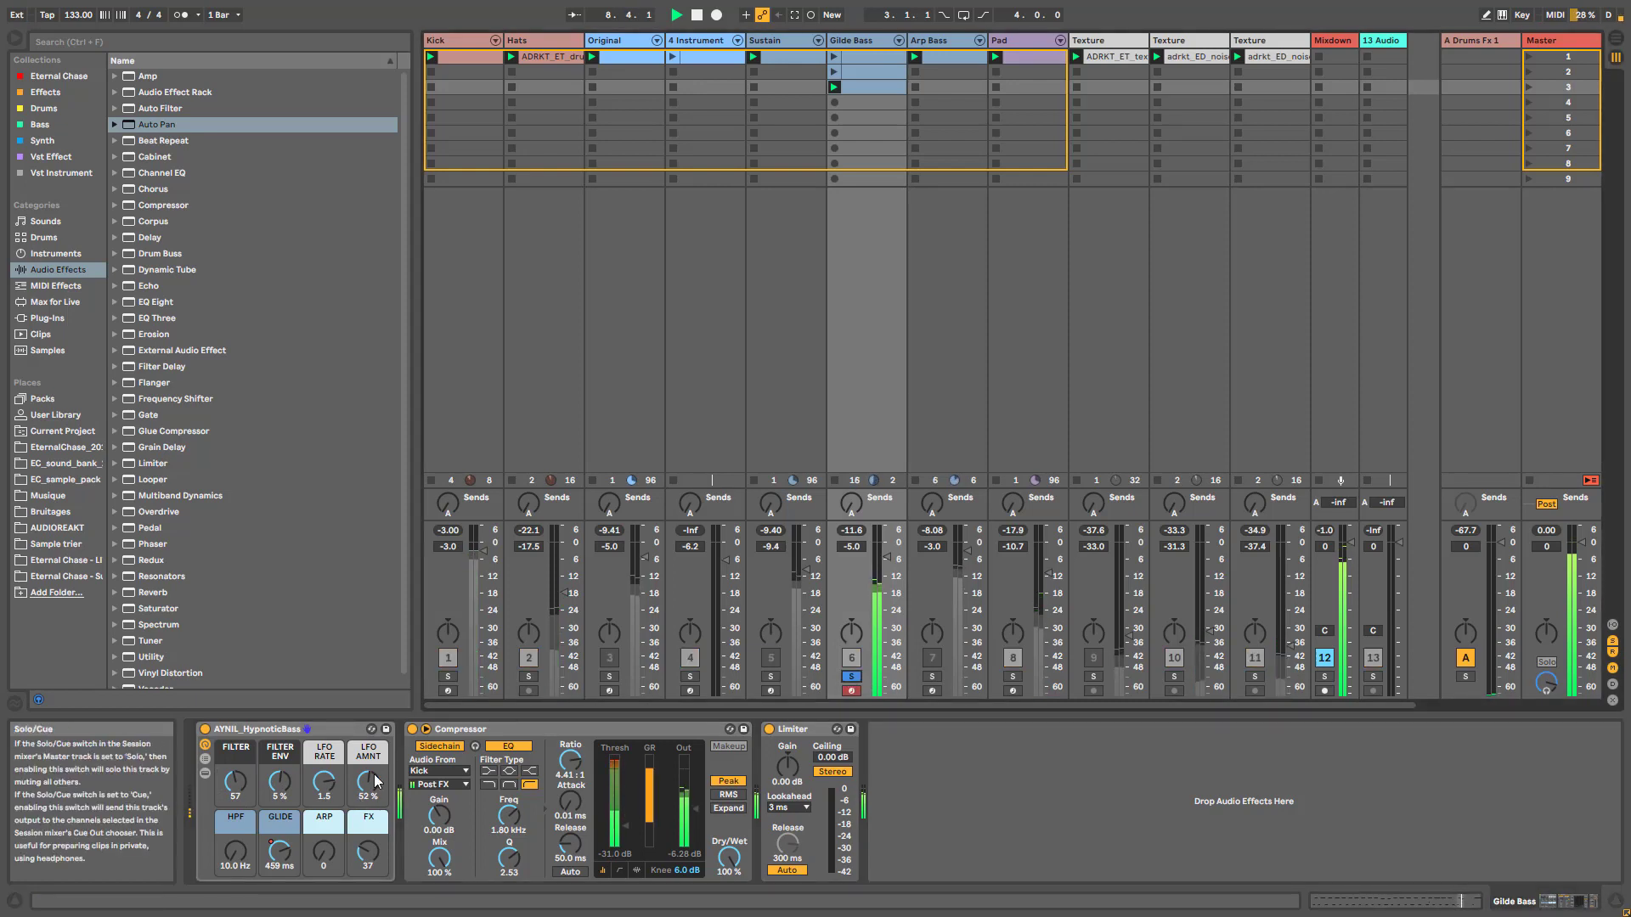
left_click_drag(323, 783, 368, 770)
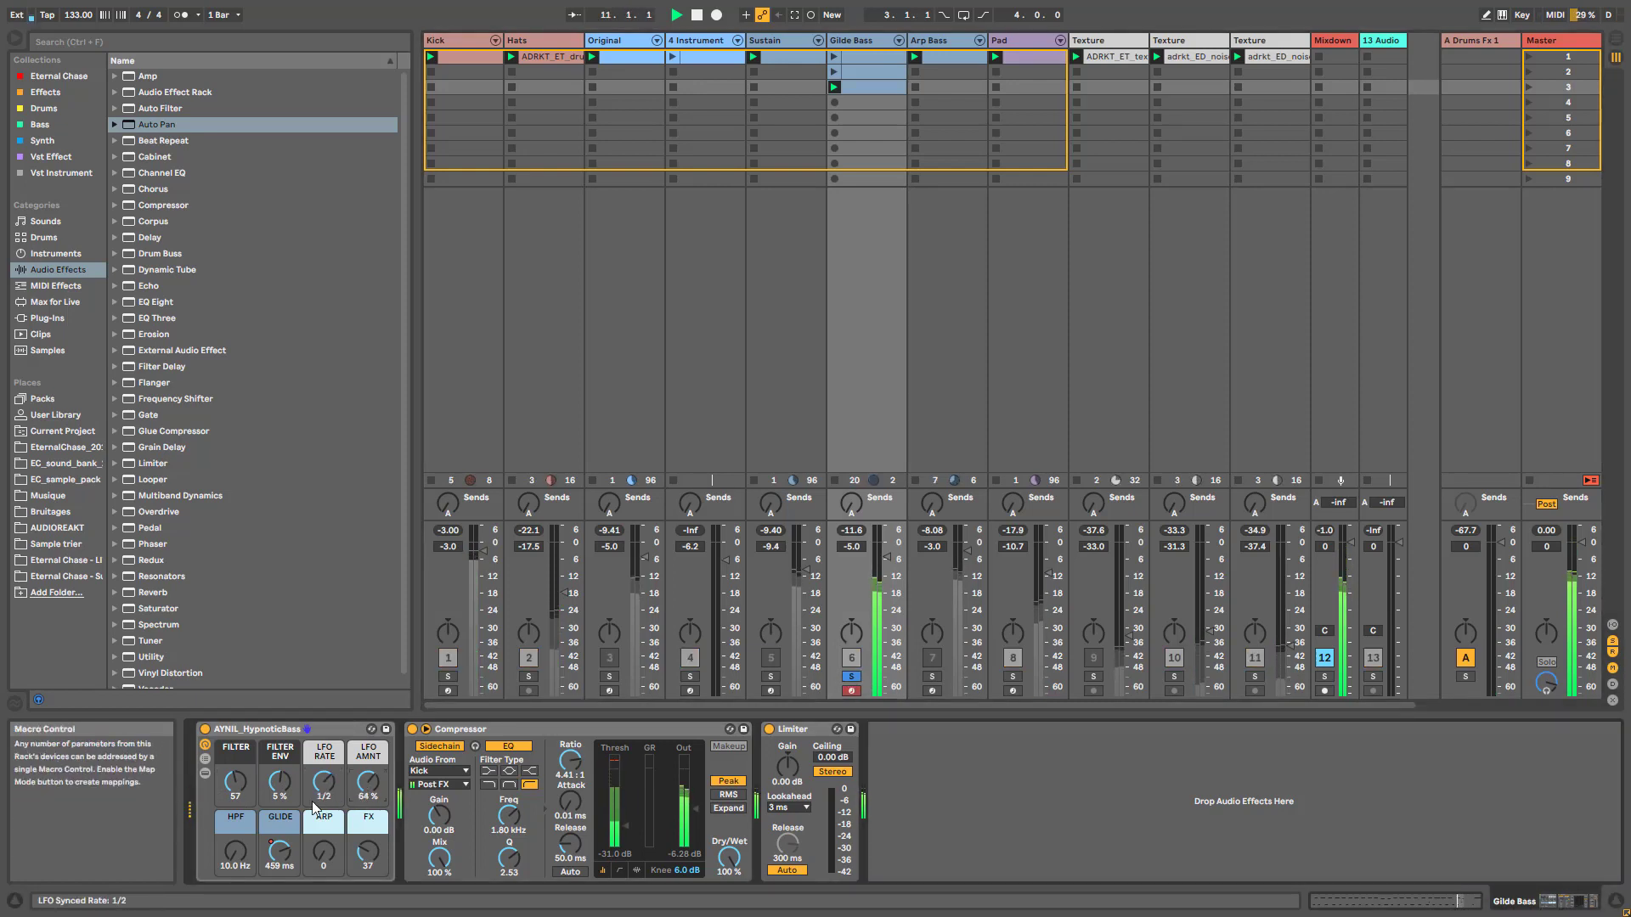
left_click_drag(250, 799, 250, 785)
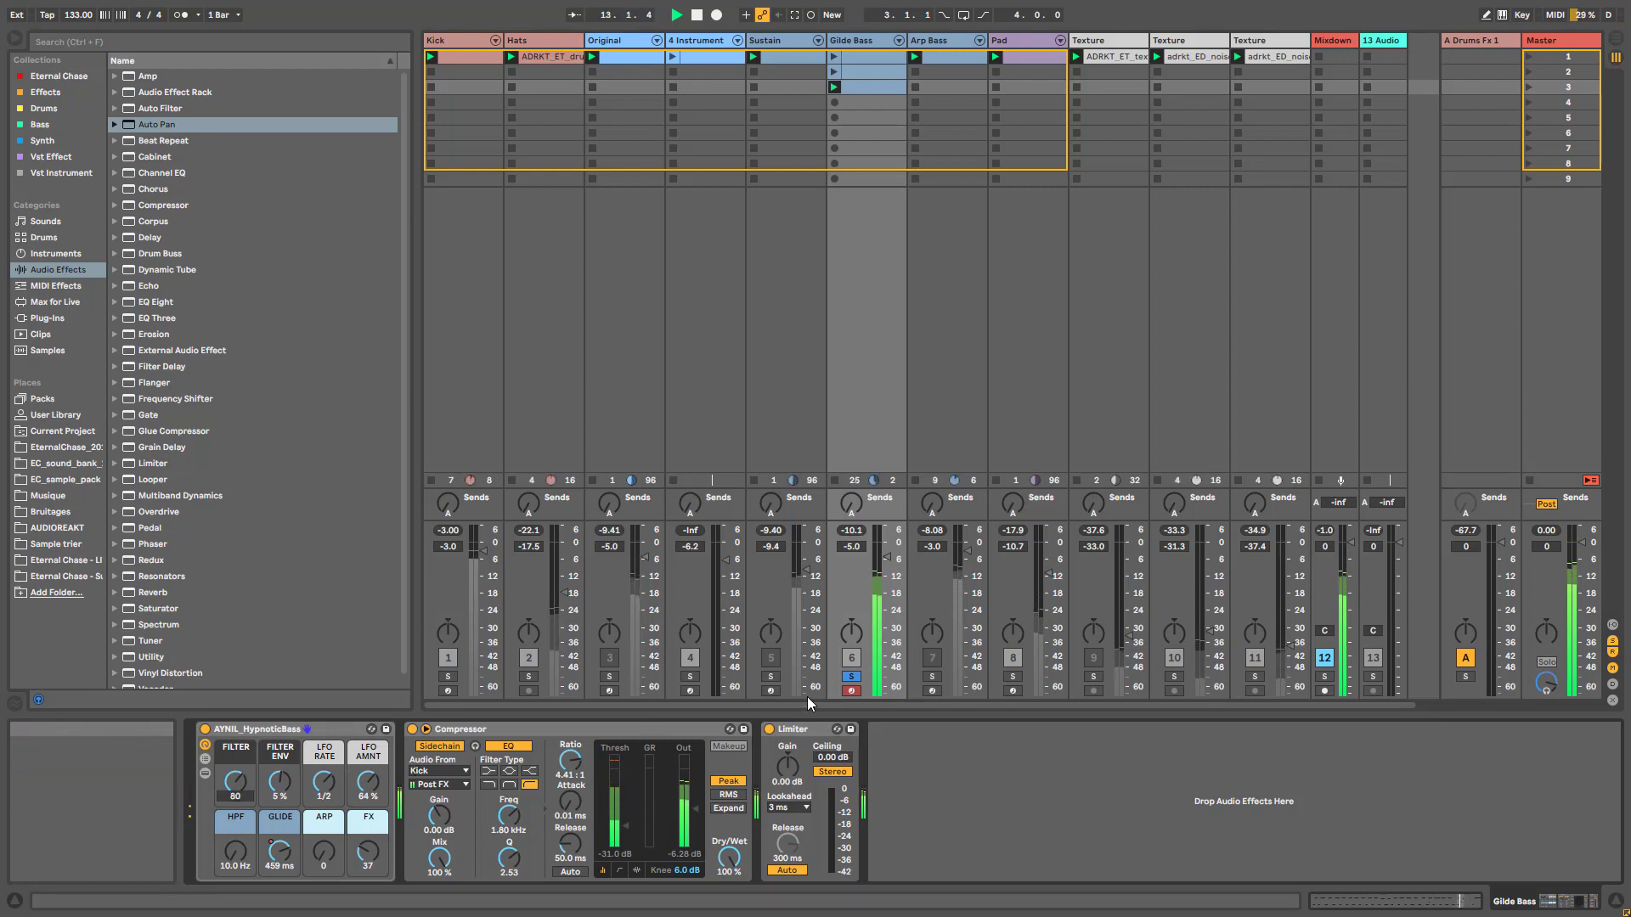
left_click(851, 677)
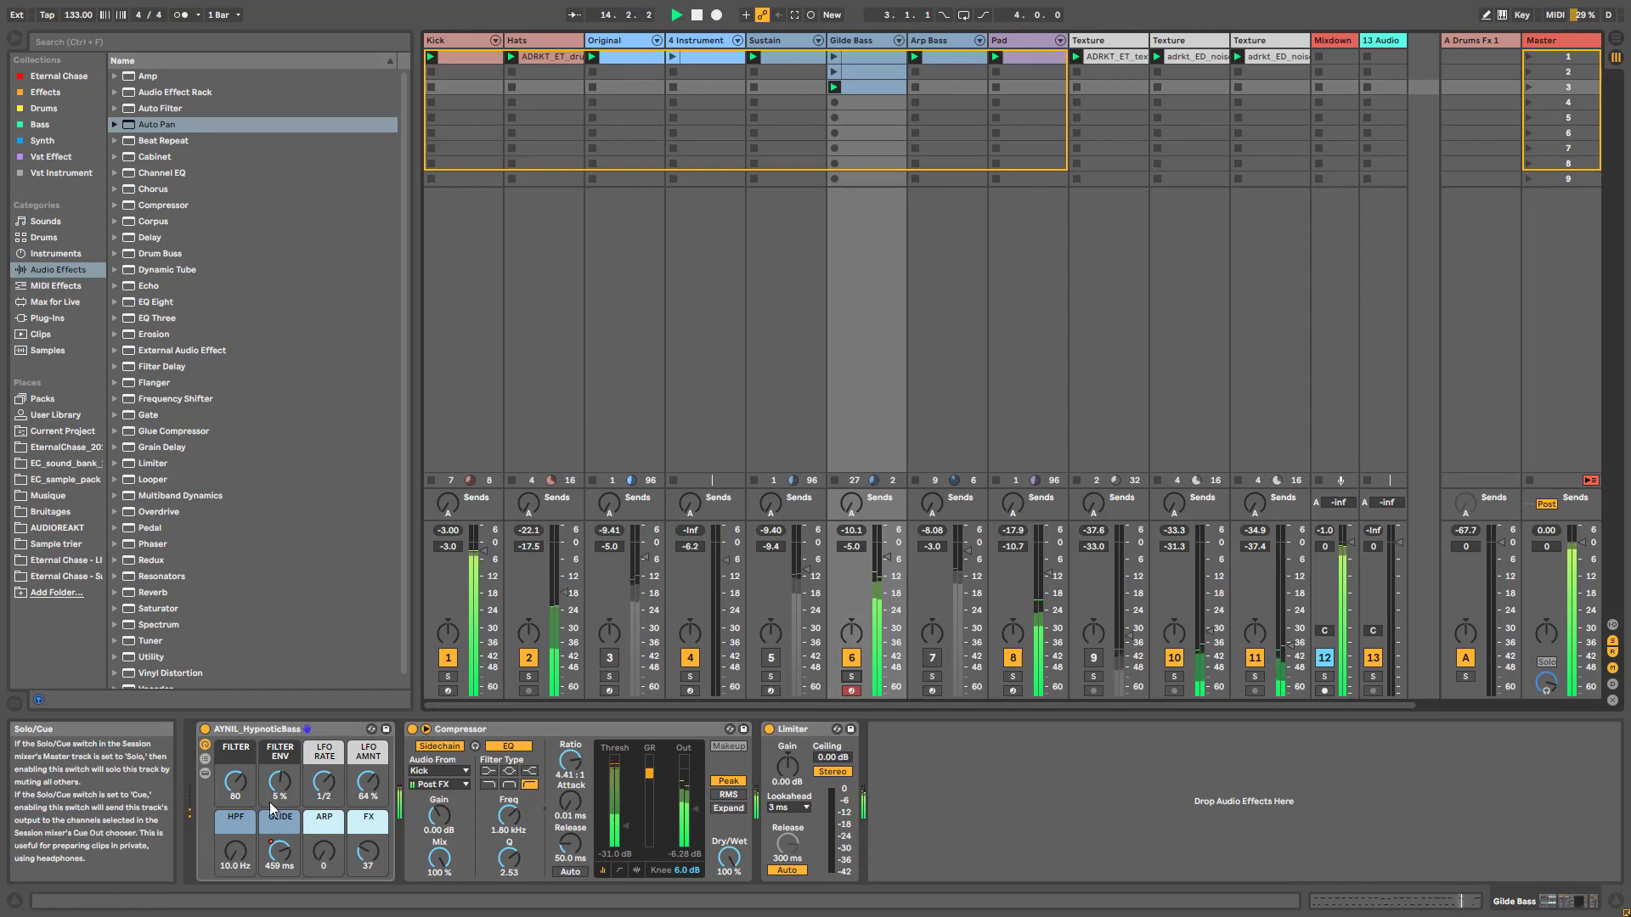
Step: Sweep the Glide Bass rack's Filter macro in the mix, ending at 52, and set the LFO Rate macro to 1/3
left_click_drag(235, 781, 236, 797)
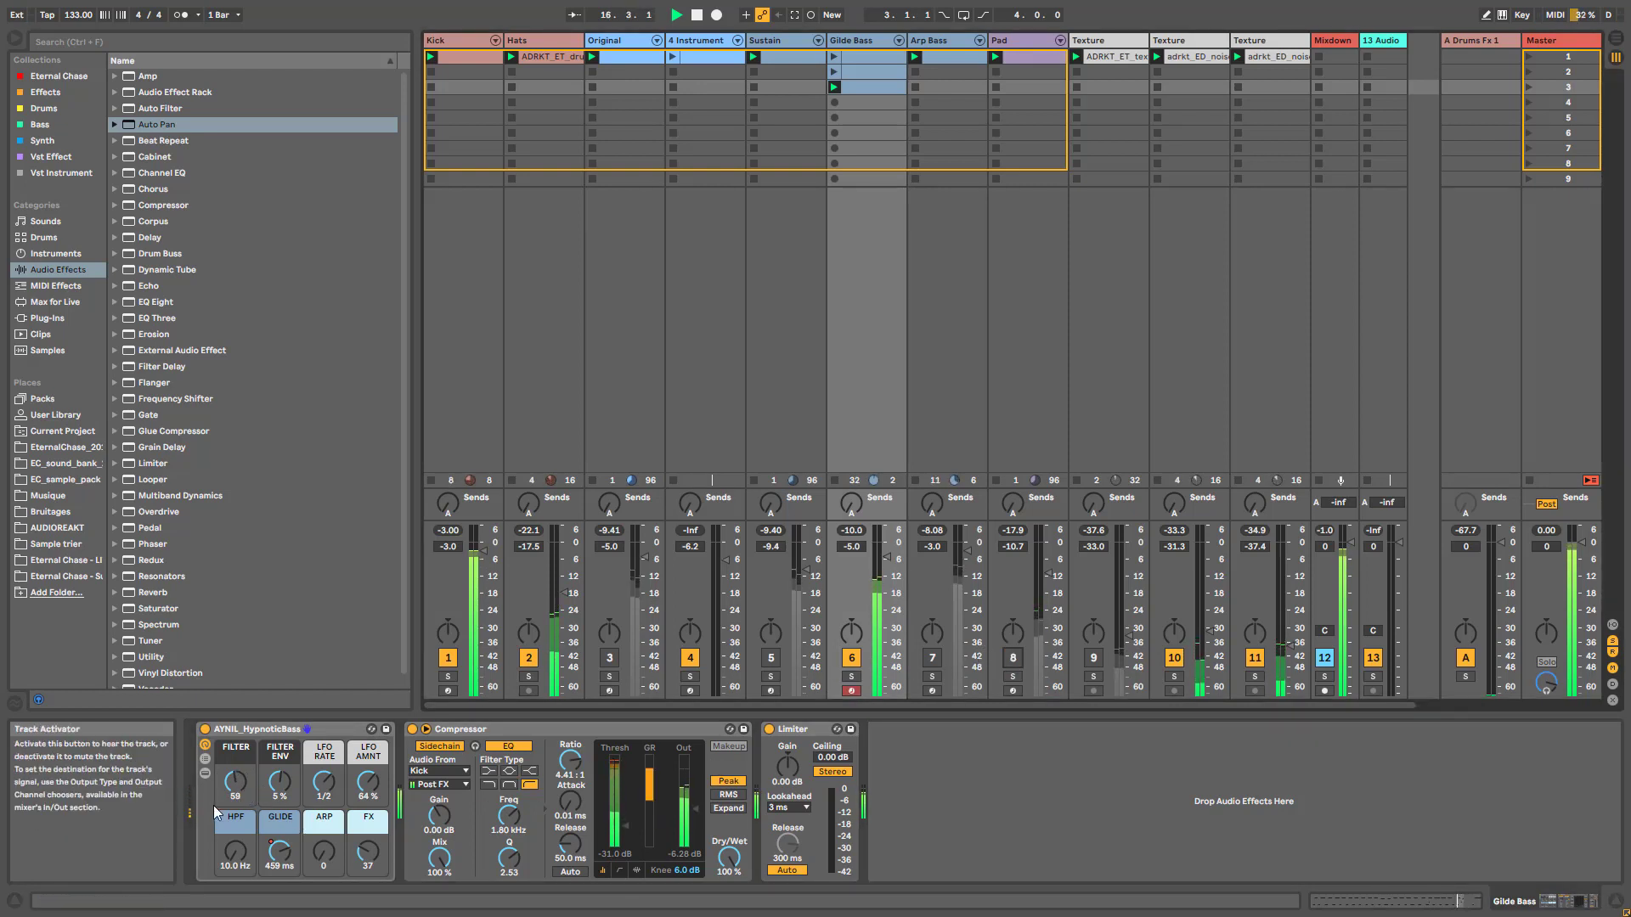
left_click_drag(234, 798, 234, 803)
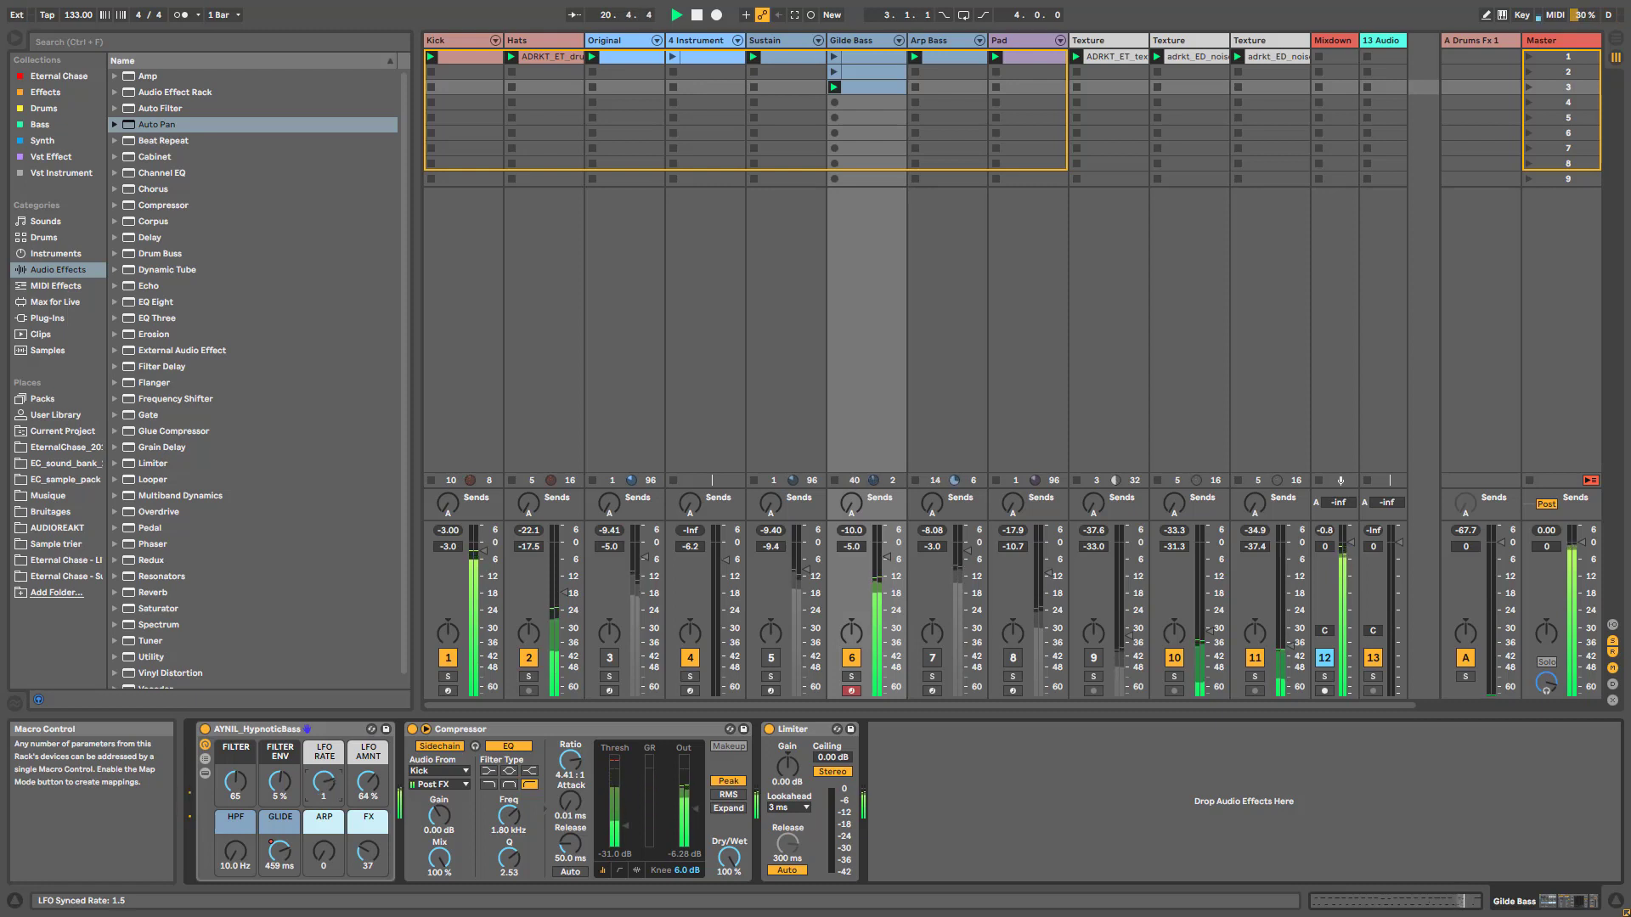
left_click_drag(323, 781, 324, 788)
left_click_drag(235, 782, 235, 786)
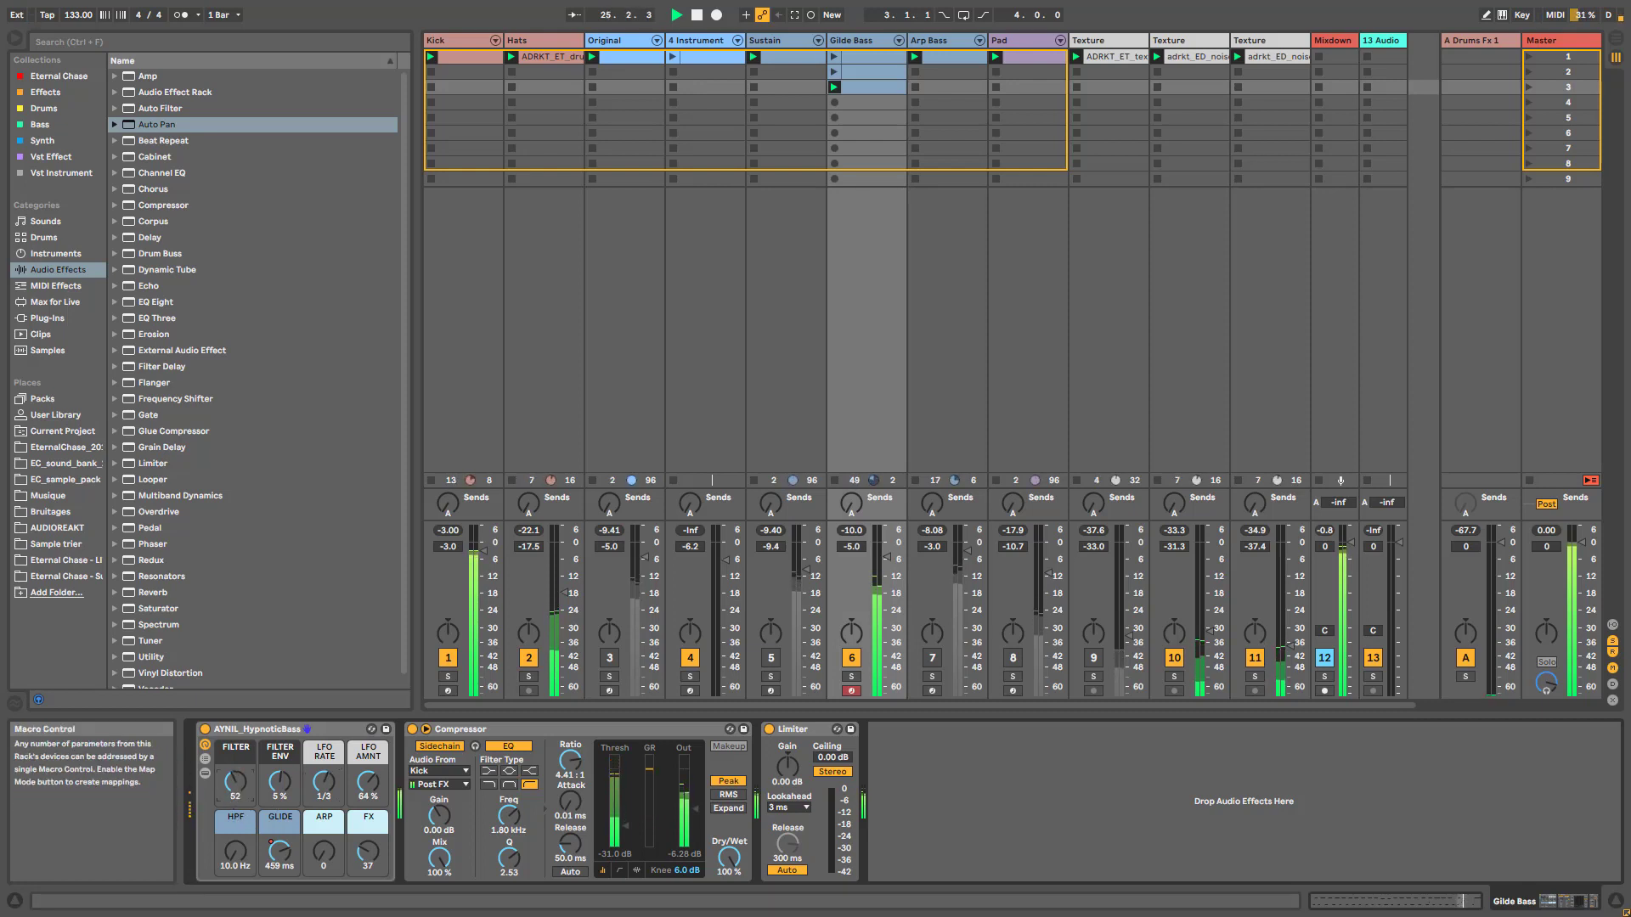